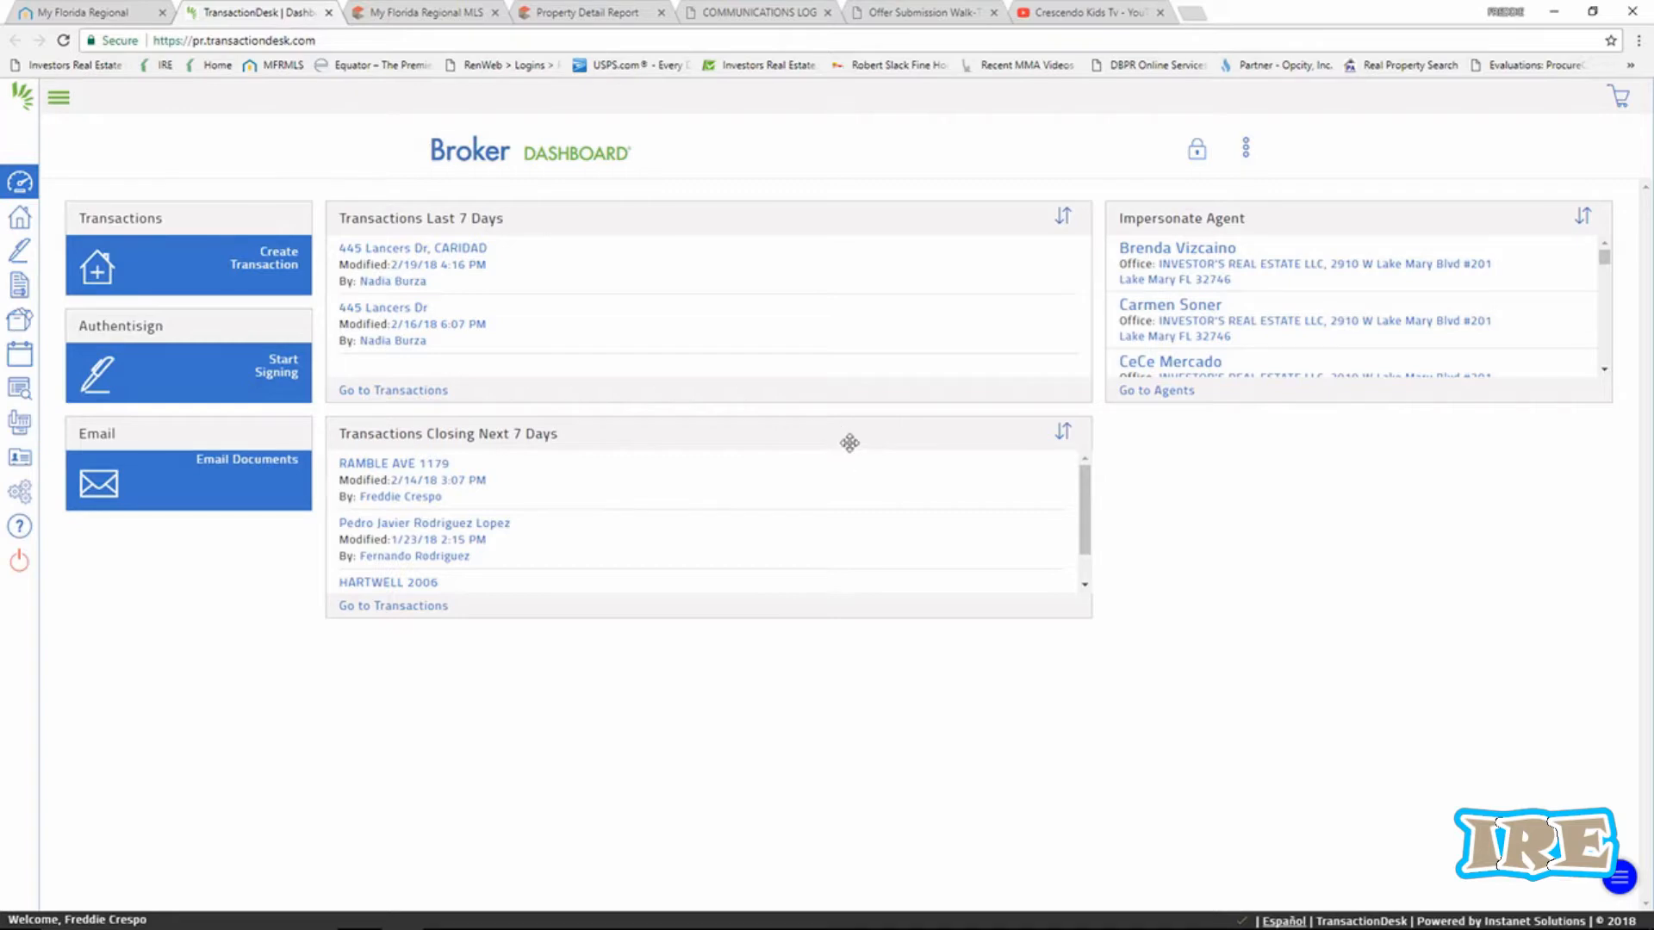
# Start a new transaction from the broker dashboard and focus its Name field.
pyautogui.click(57, 9)
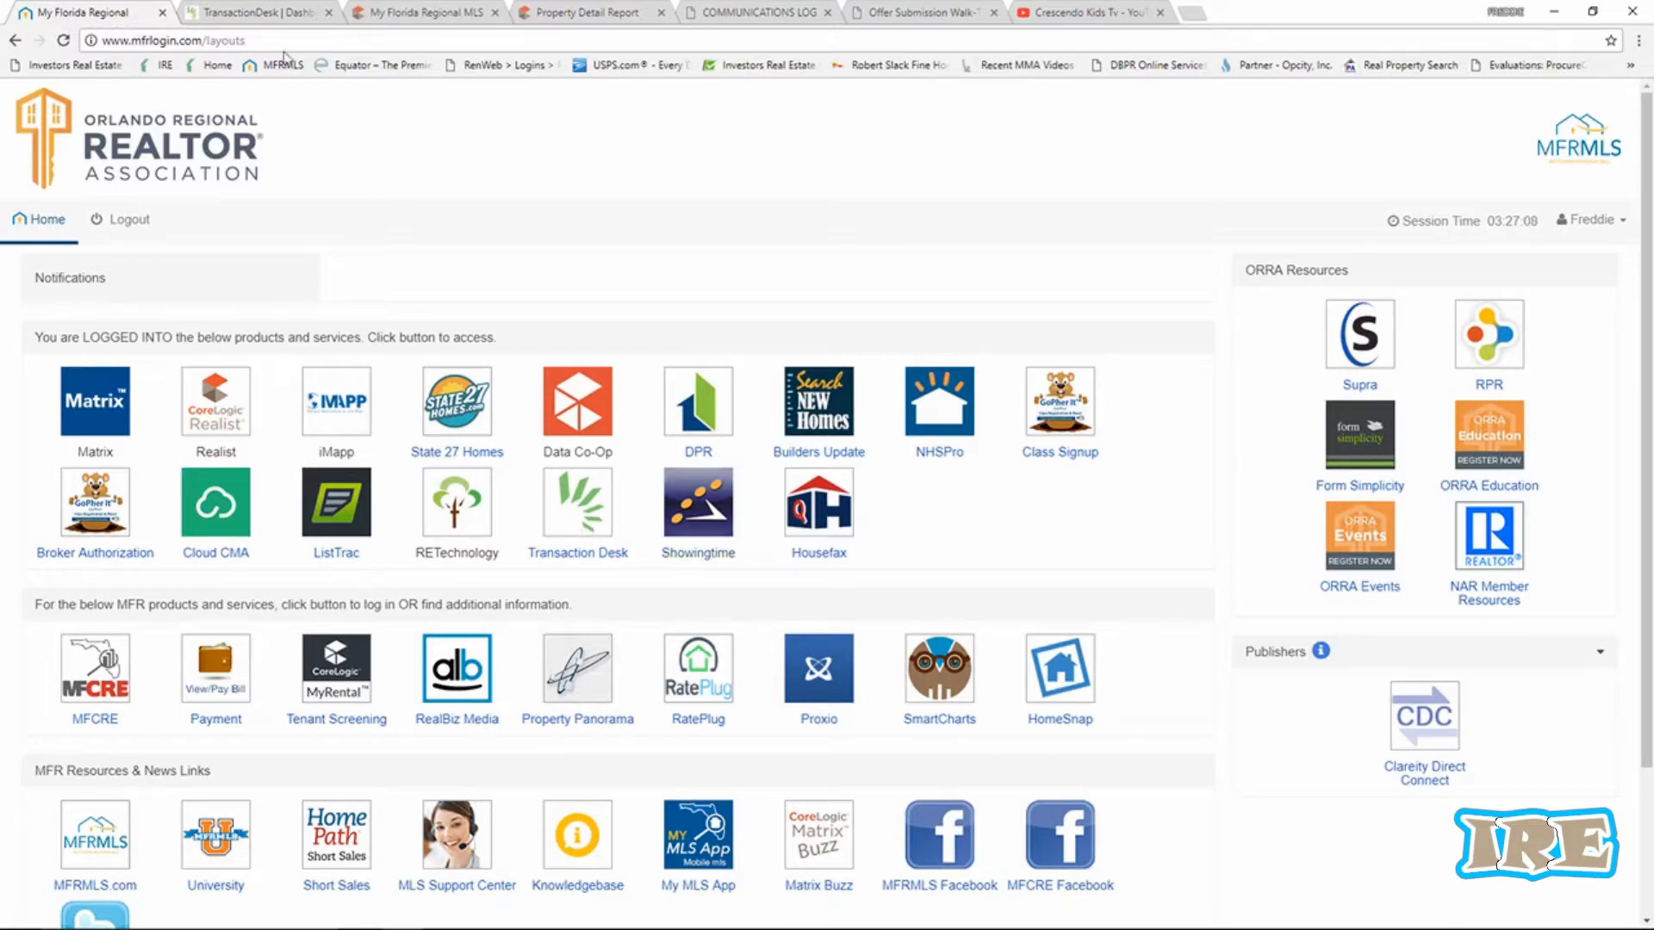
pyautogui.click(276, 16)
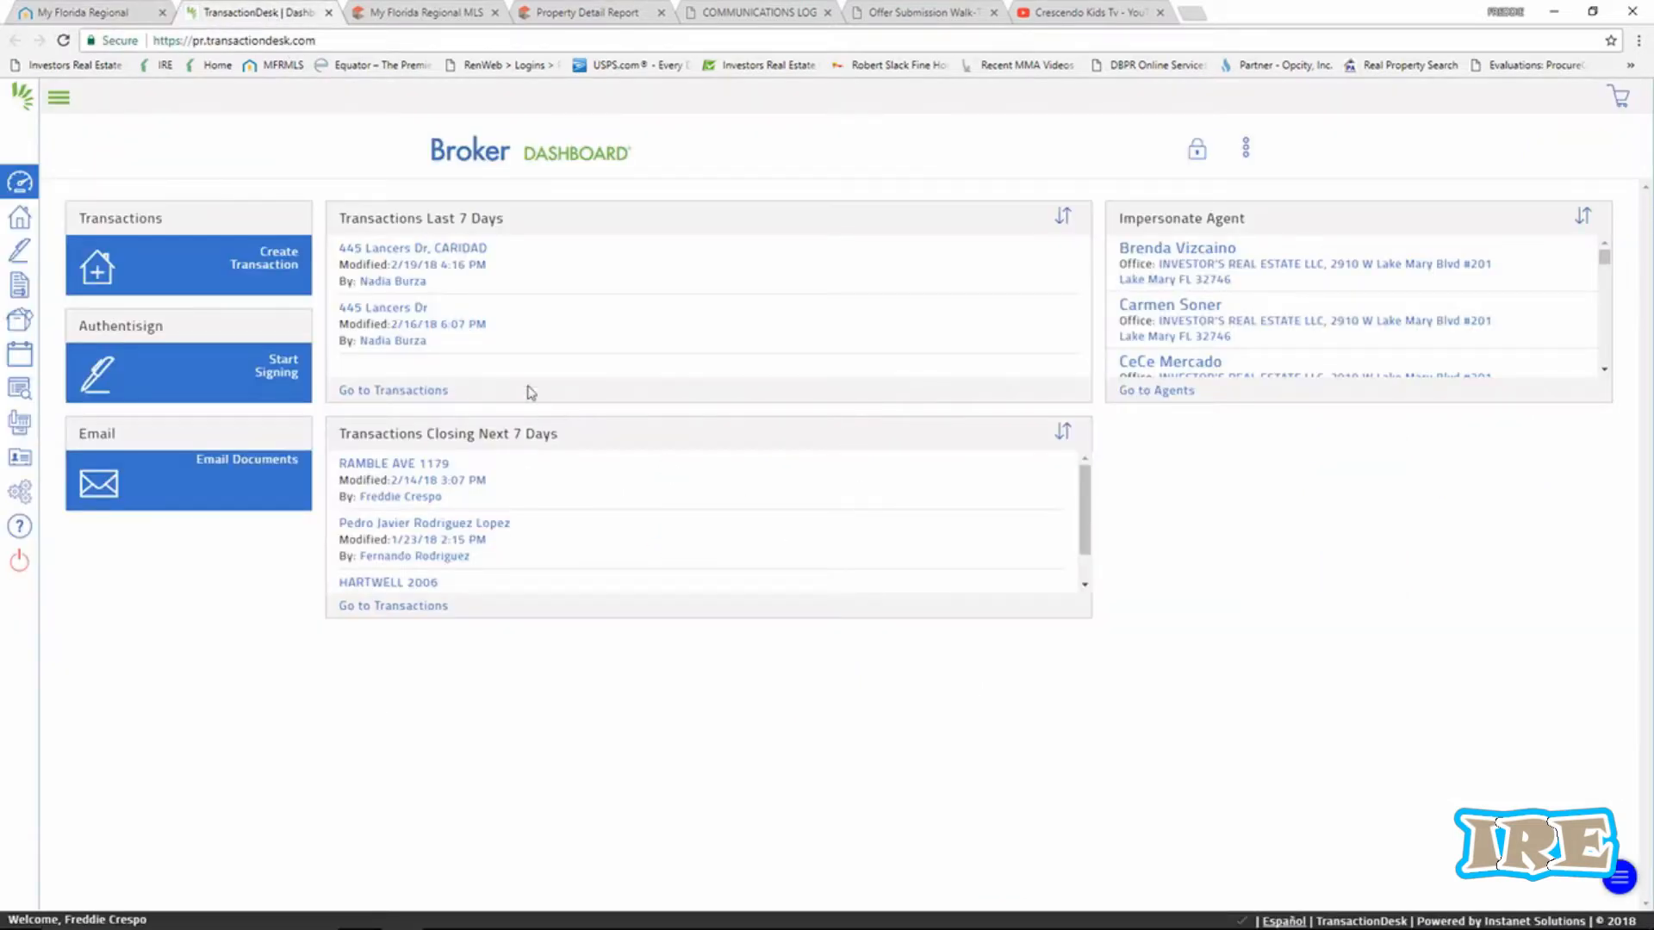
pyautogui.click(280, 267)
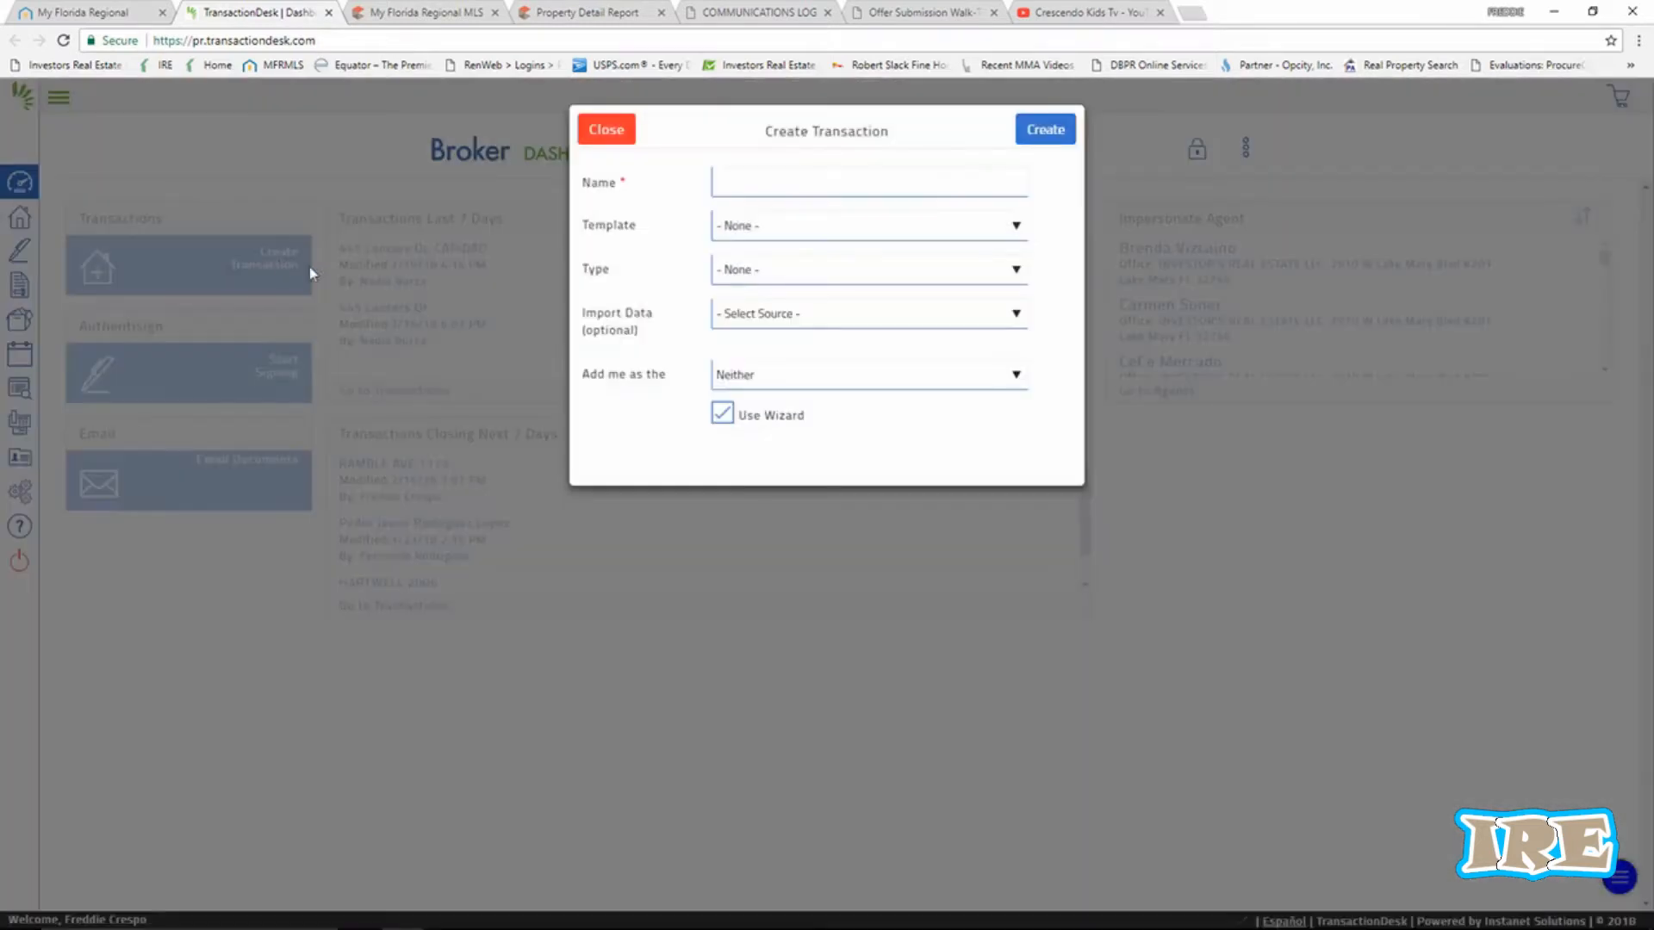
pyautogui.click(742, 179)
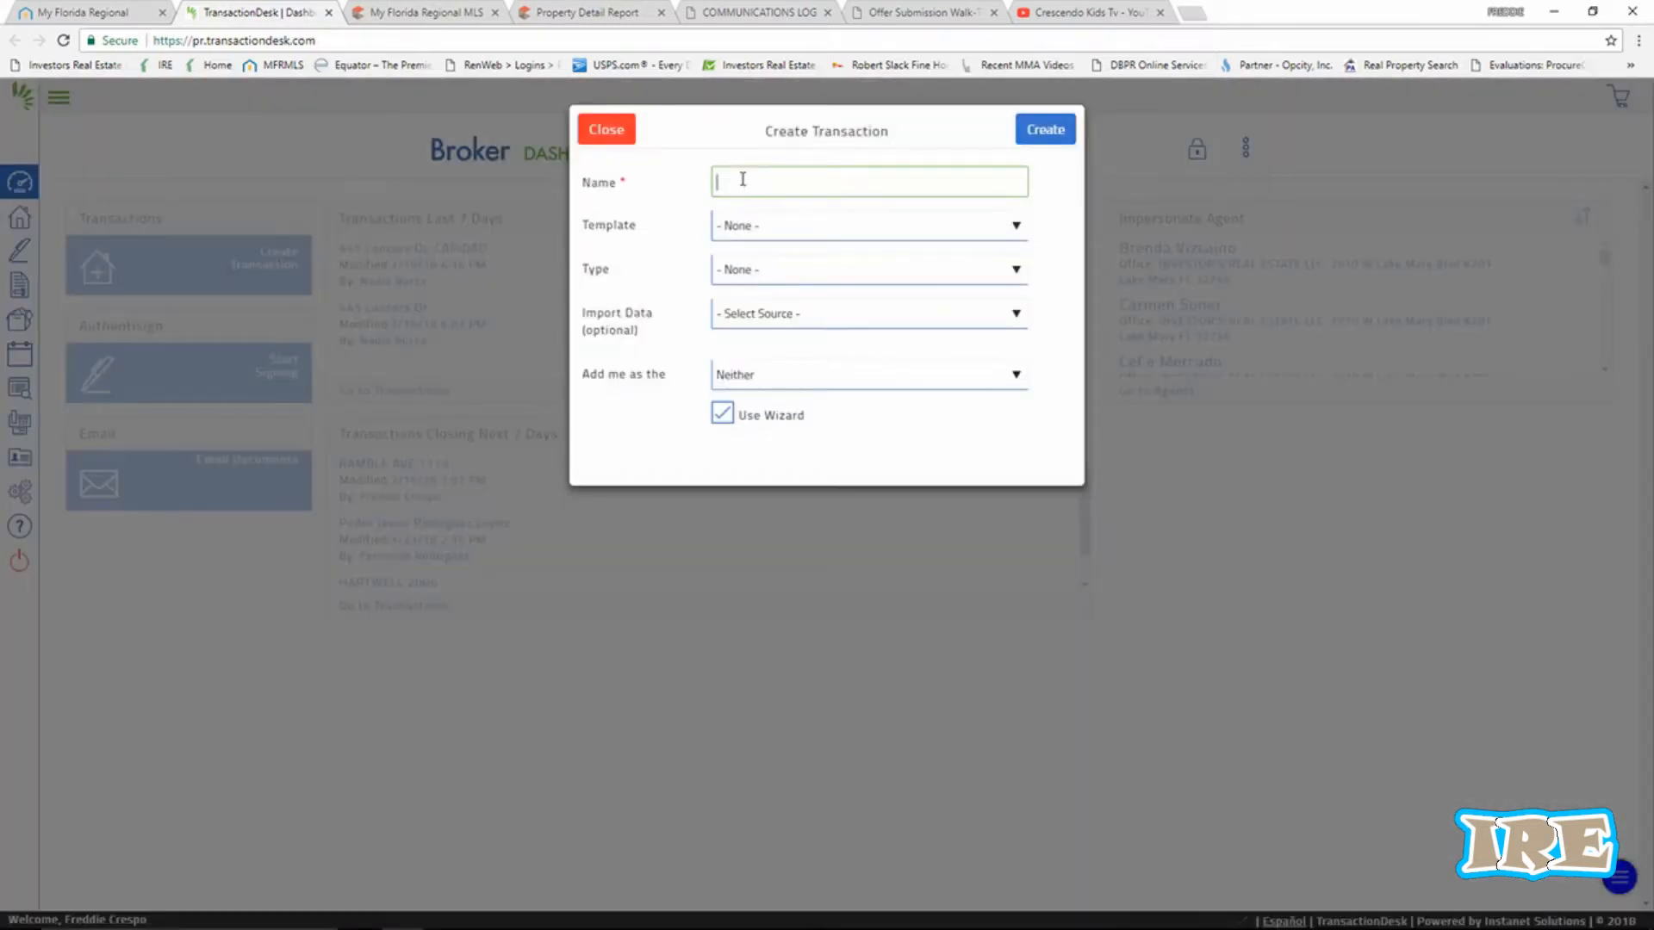
pyautogui.click(428, 13)
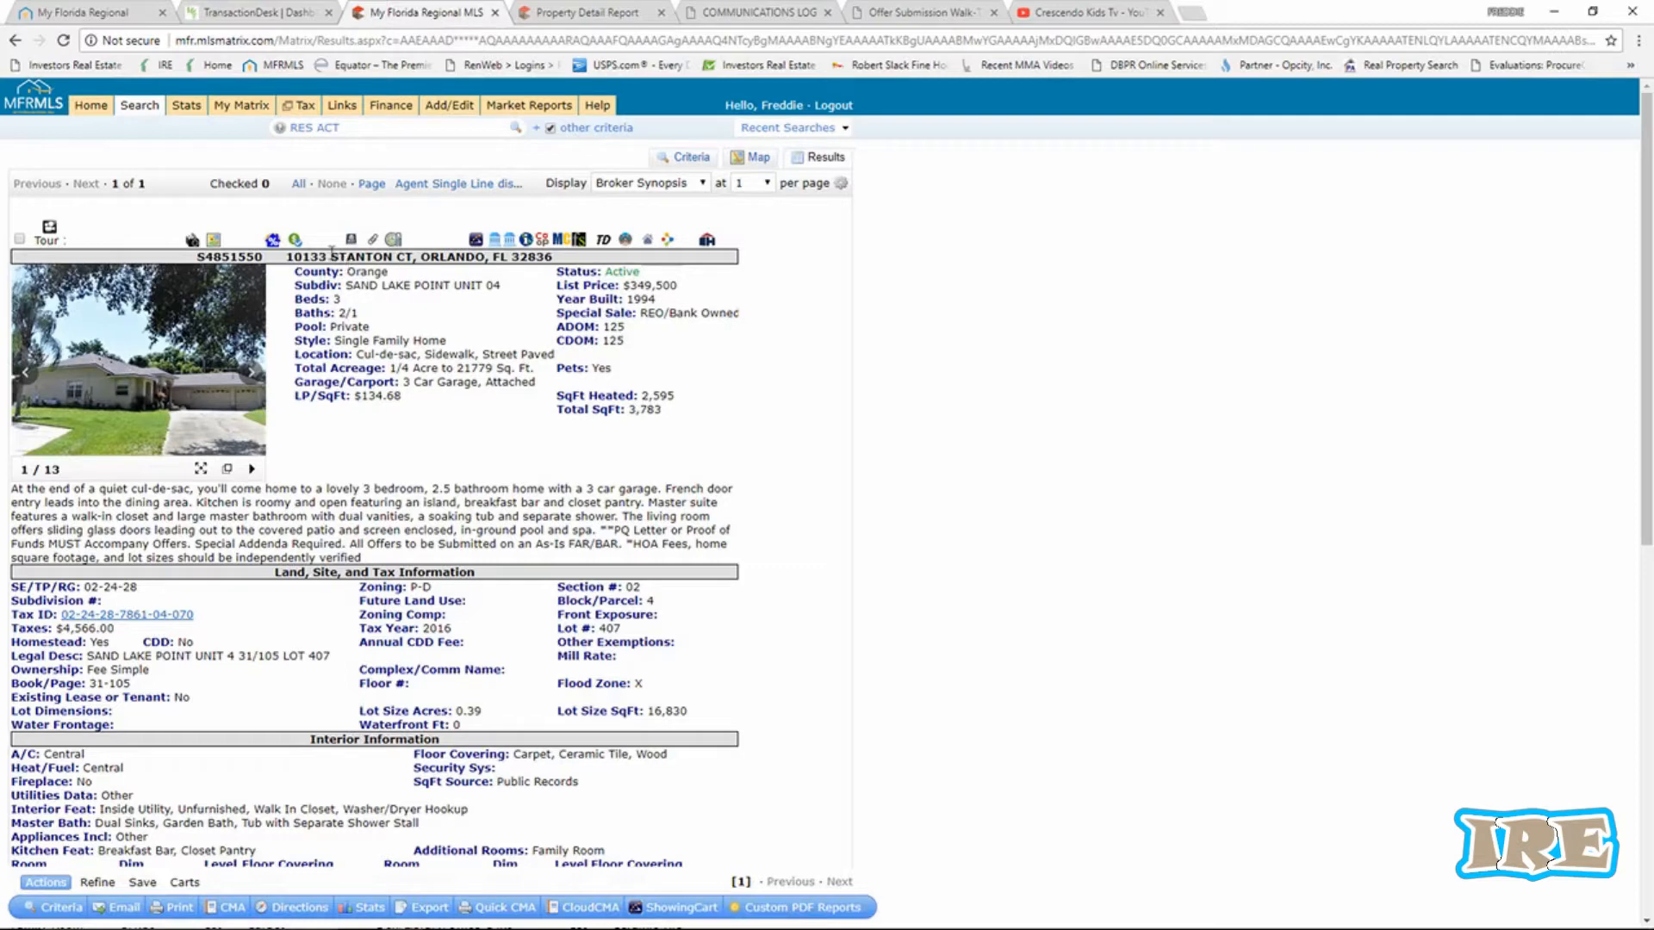
pyautogui.moveTo(288, 254); pyautogui.dragTo(412, 265)
pyautogui.rightClick(405, 260)
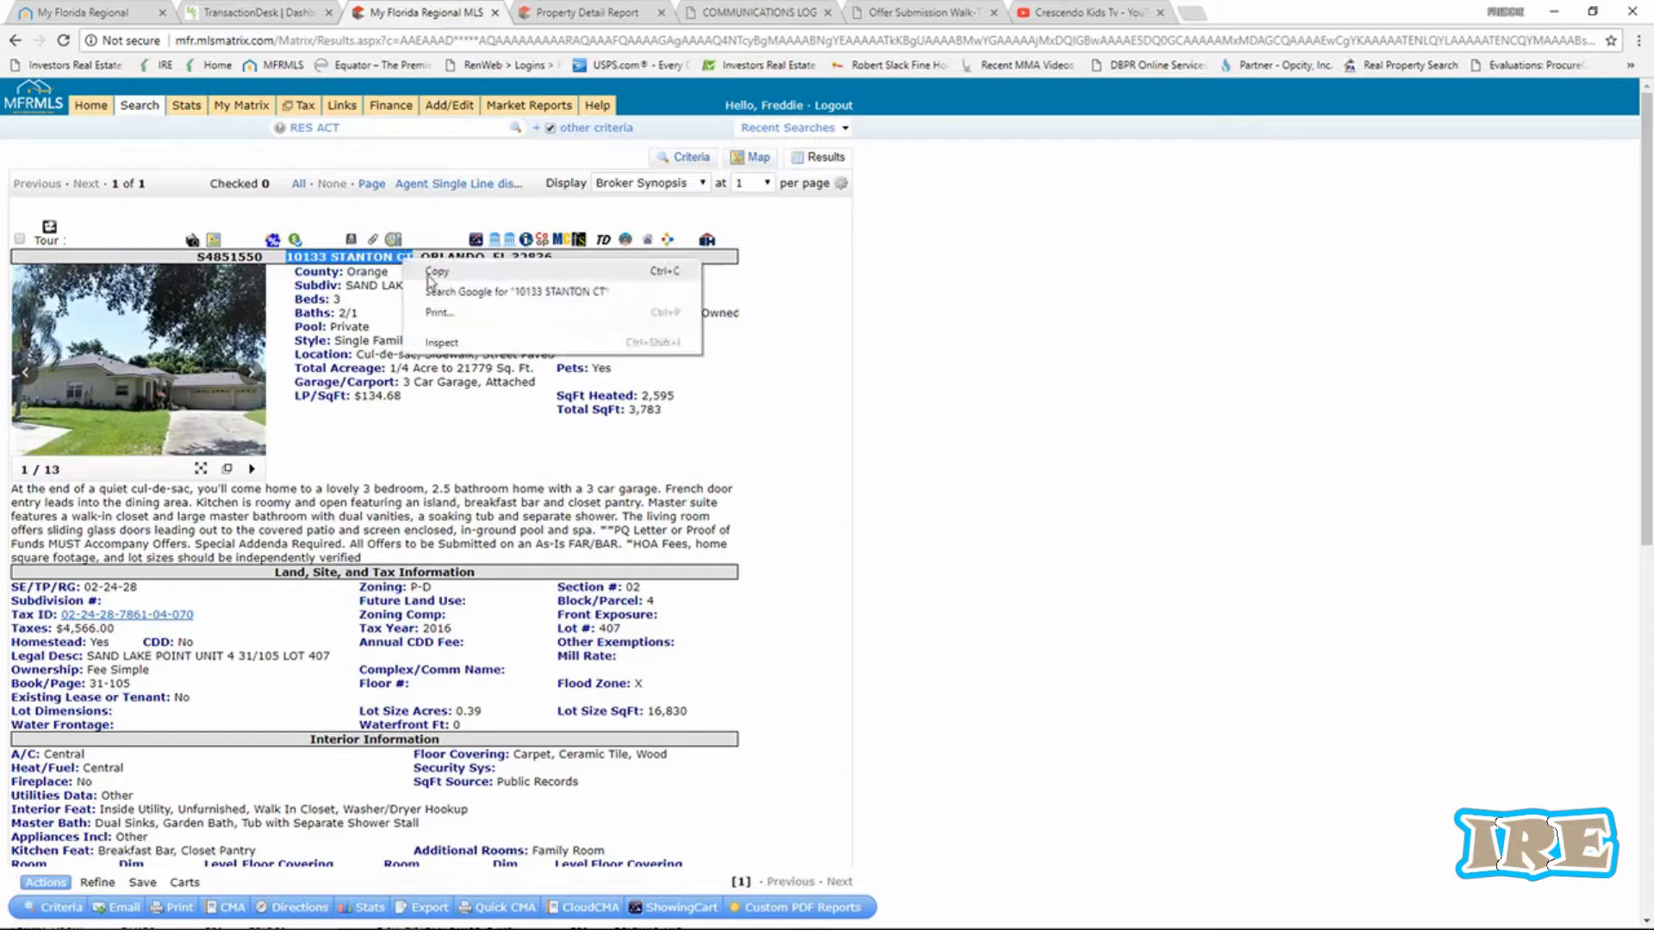
pyautogui.click(435, 271)
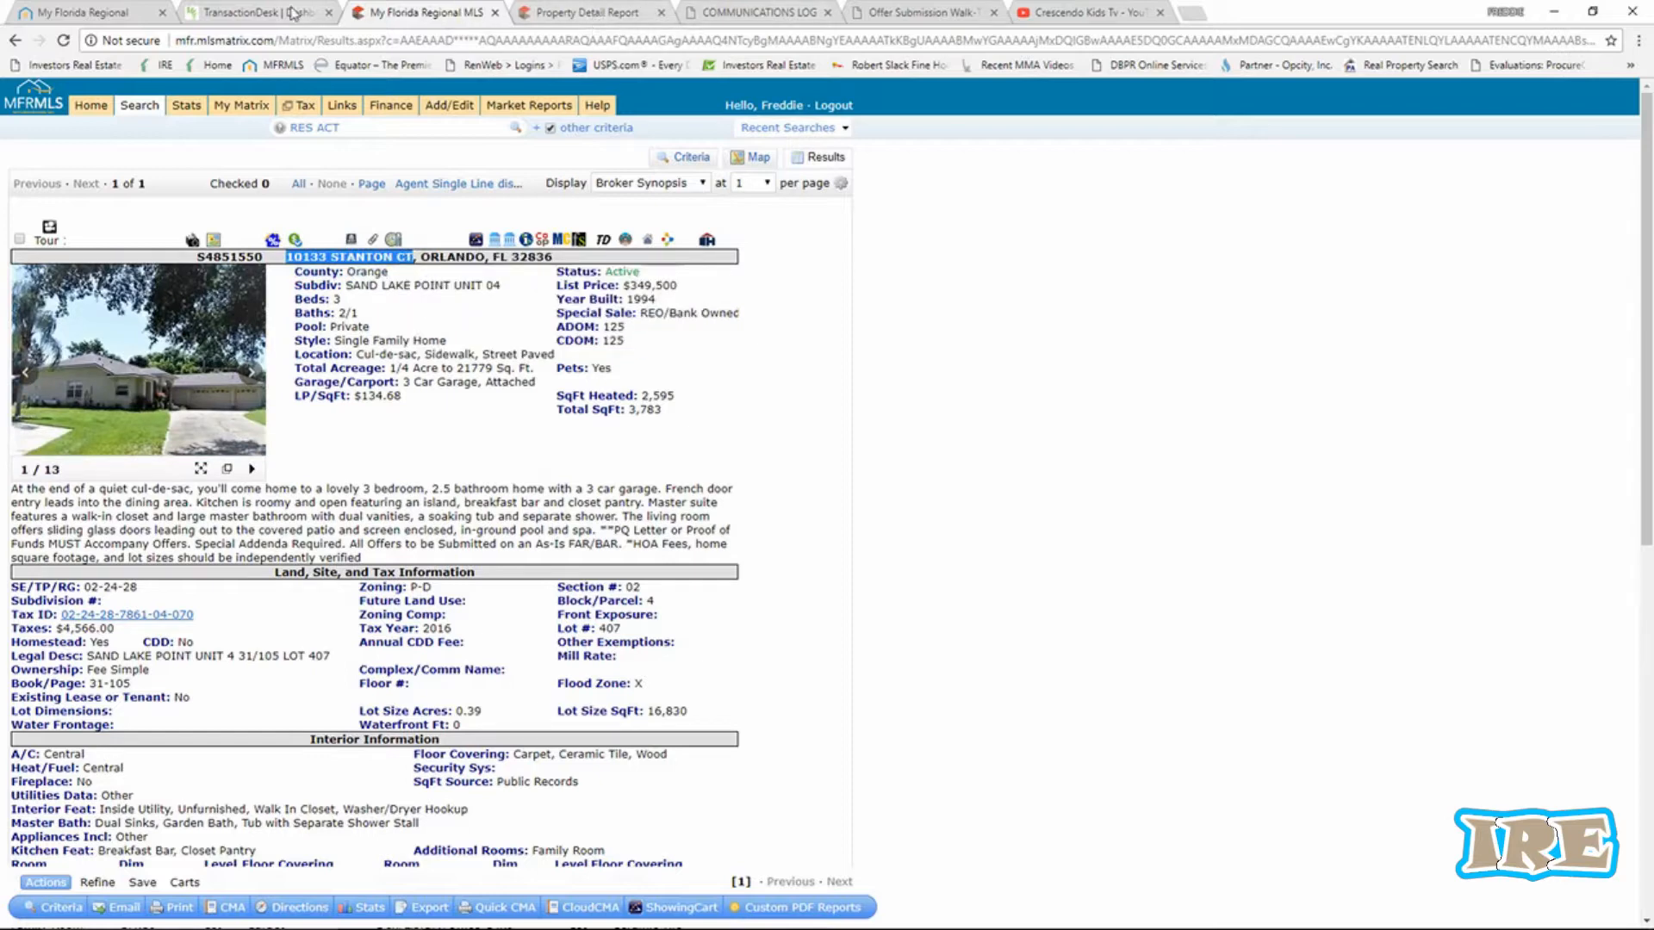
pyautogui.click(267, 12)
pyautogui.click(735, 176)
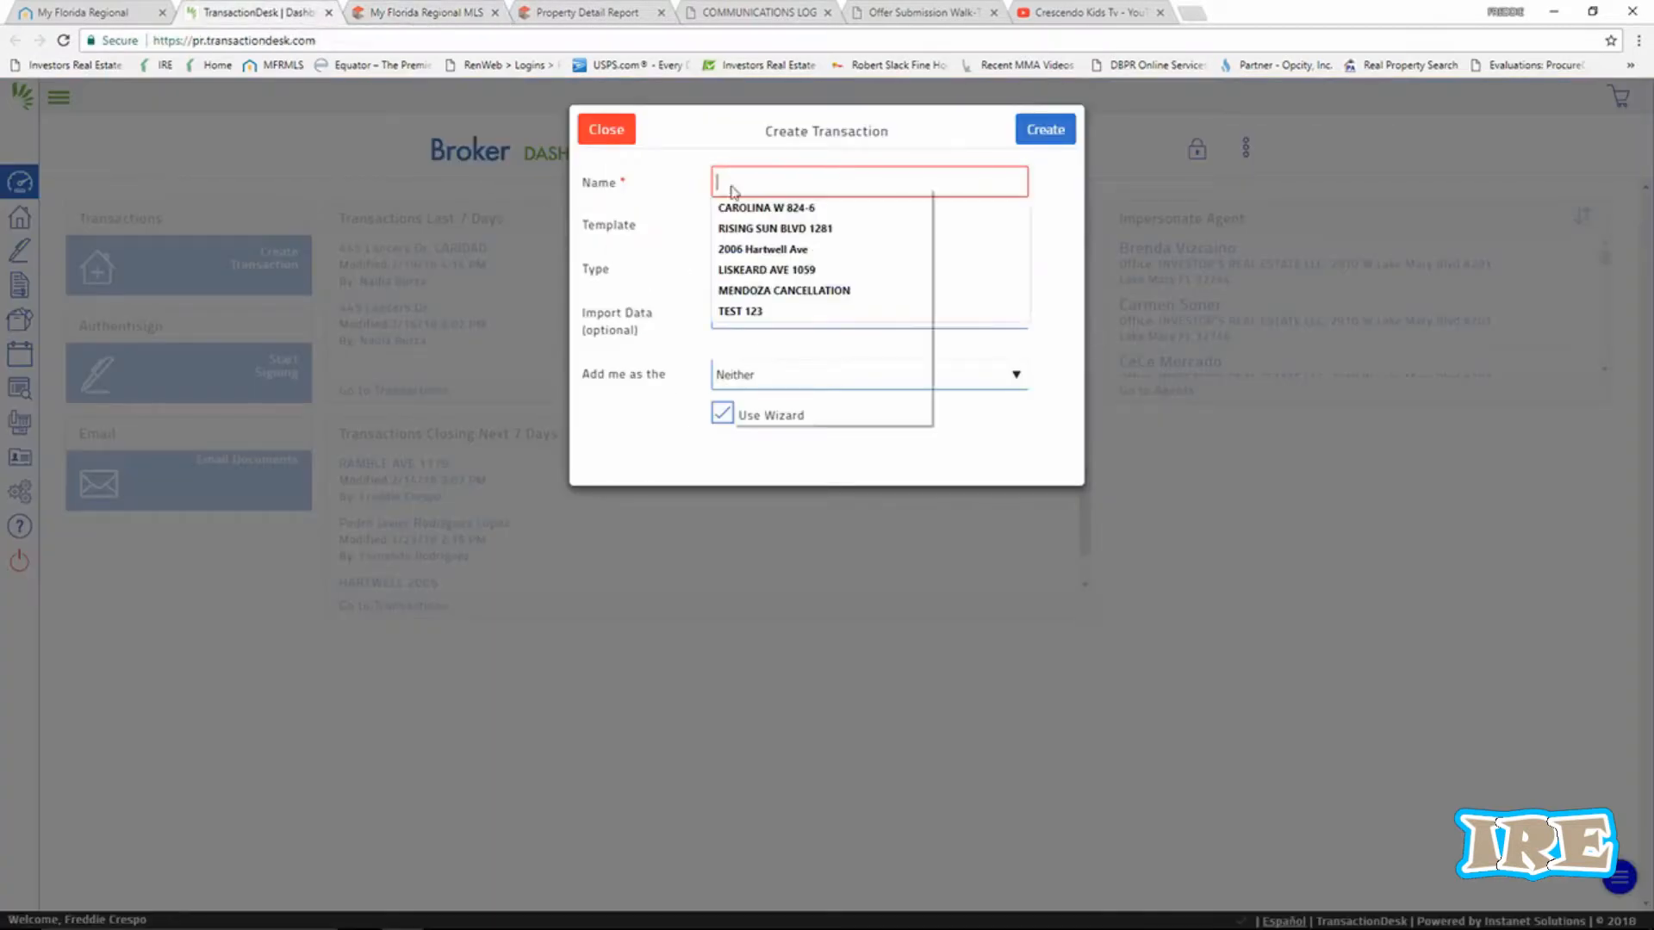
pyautogui.rightClick(730, 185)
pyautogui.click(773, 289)
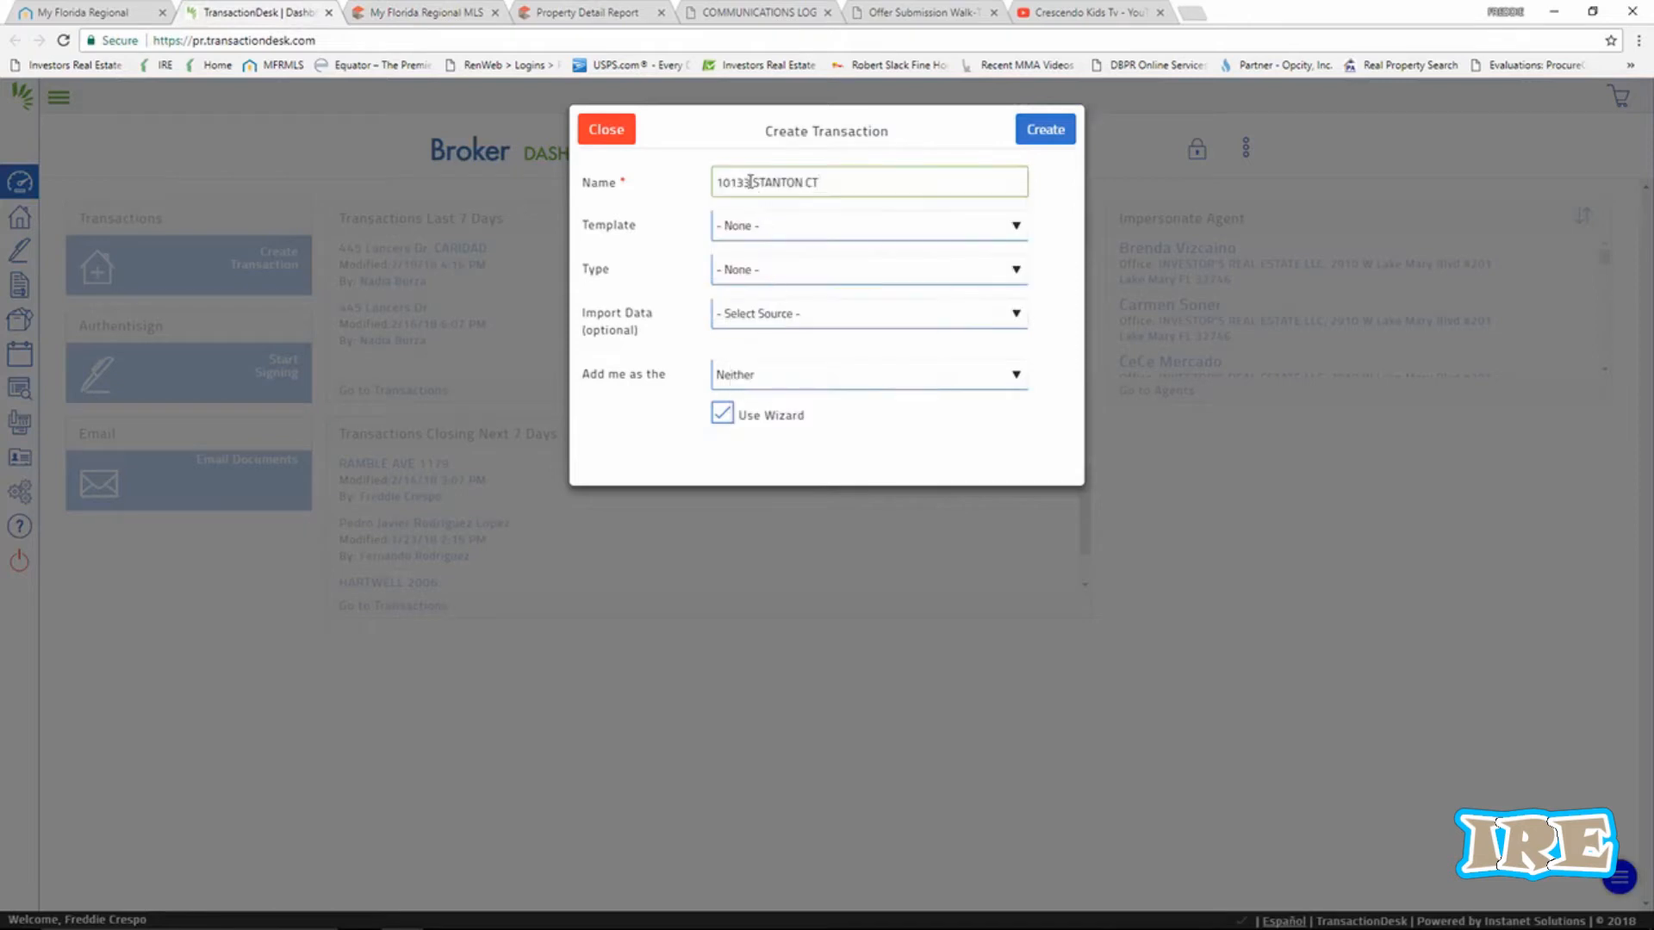
pyautogui.moveTo(749, 181); pyautogui.dragTo(686, 179)
pyautogui.rightClick(732, 186)
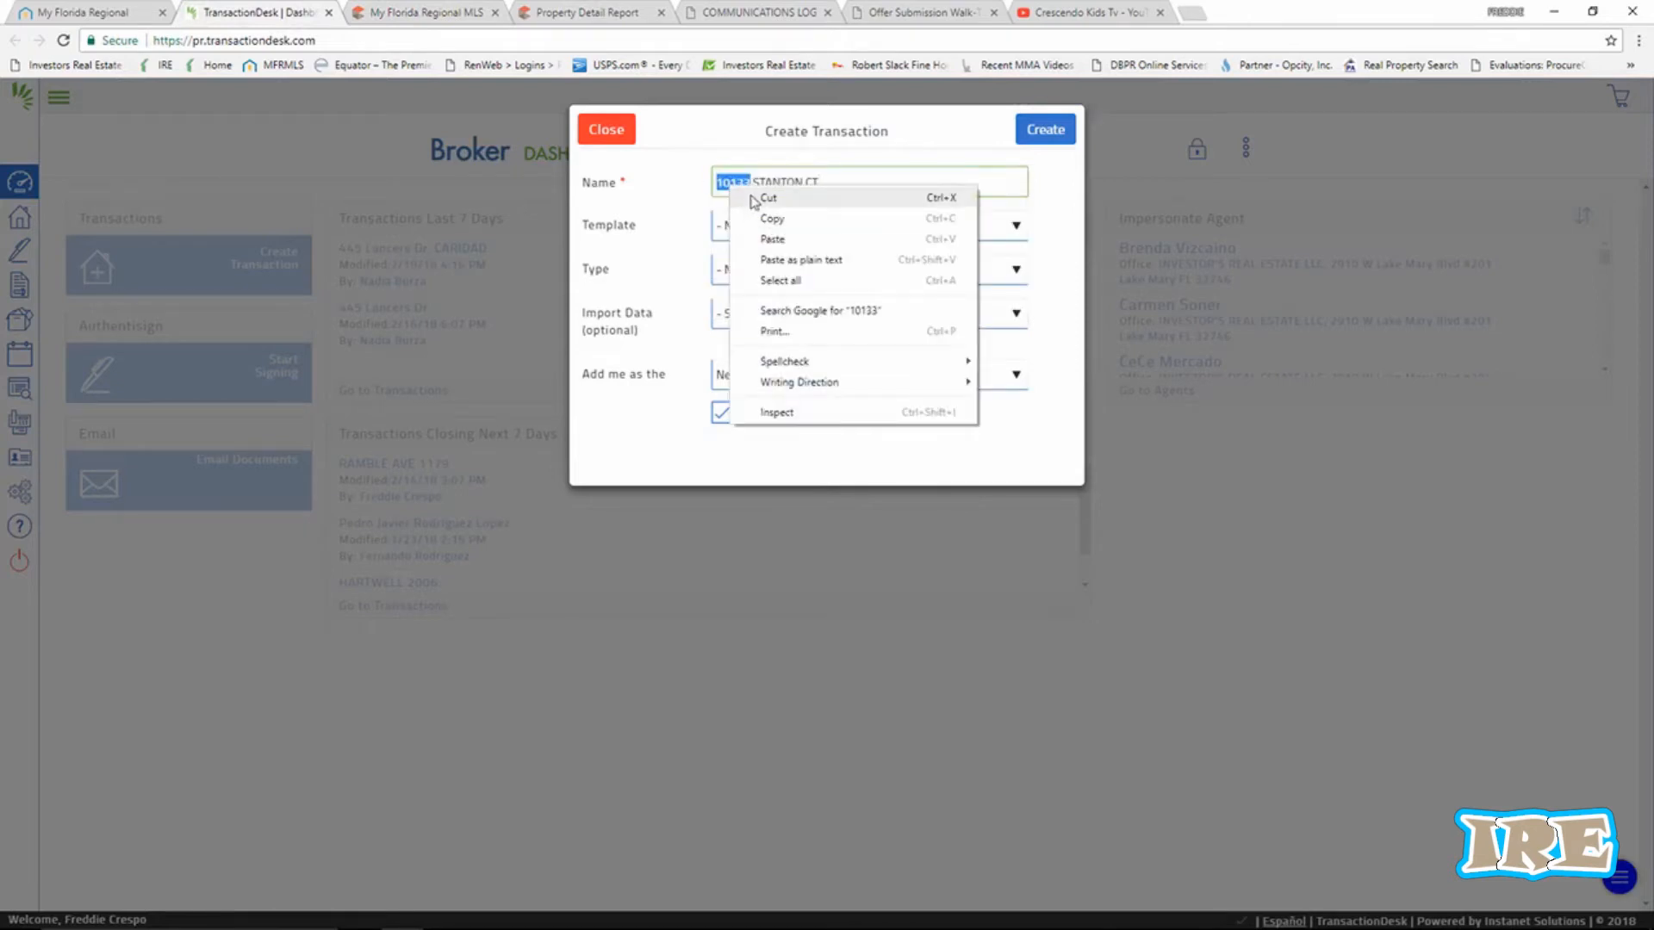
pyautogui.click(754, 198)
pyautogui.click(795, 186)
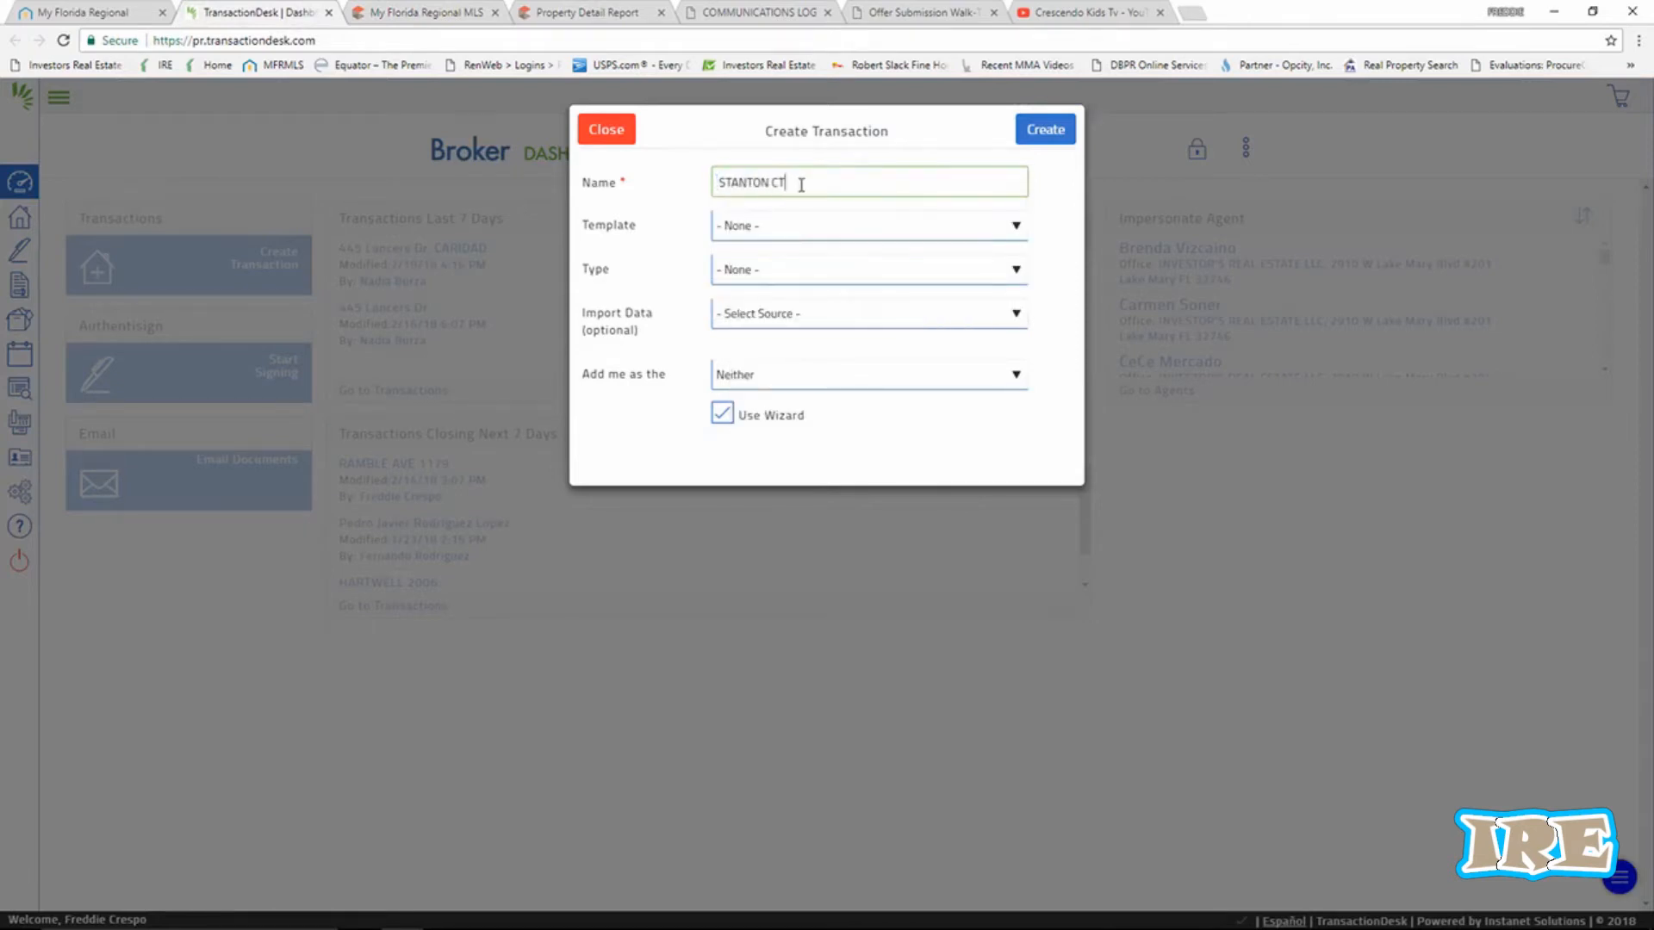
pyautogui.rightClick(809, 186)
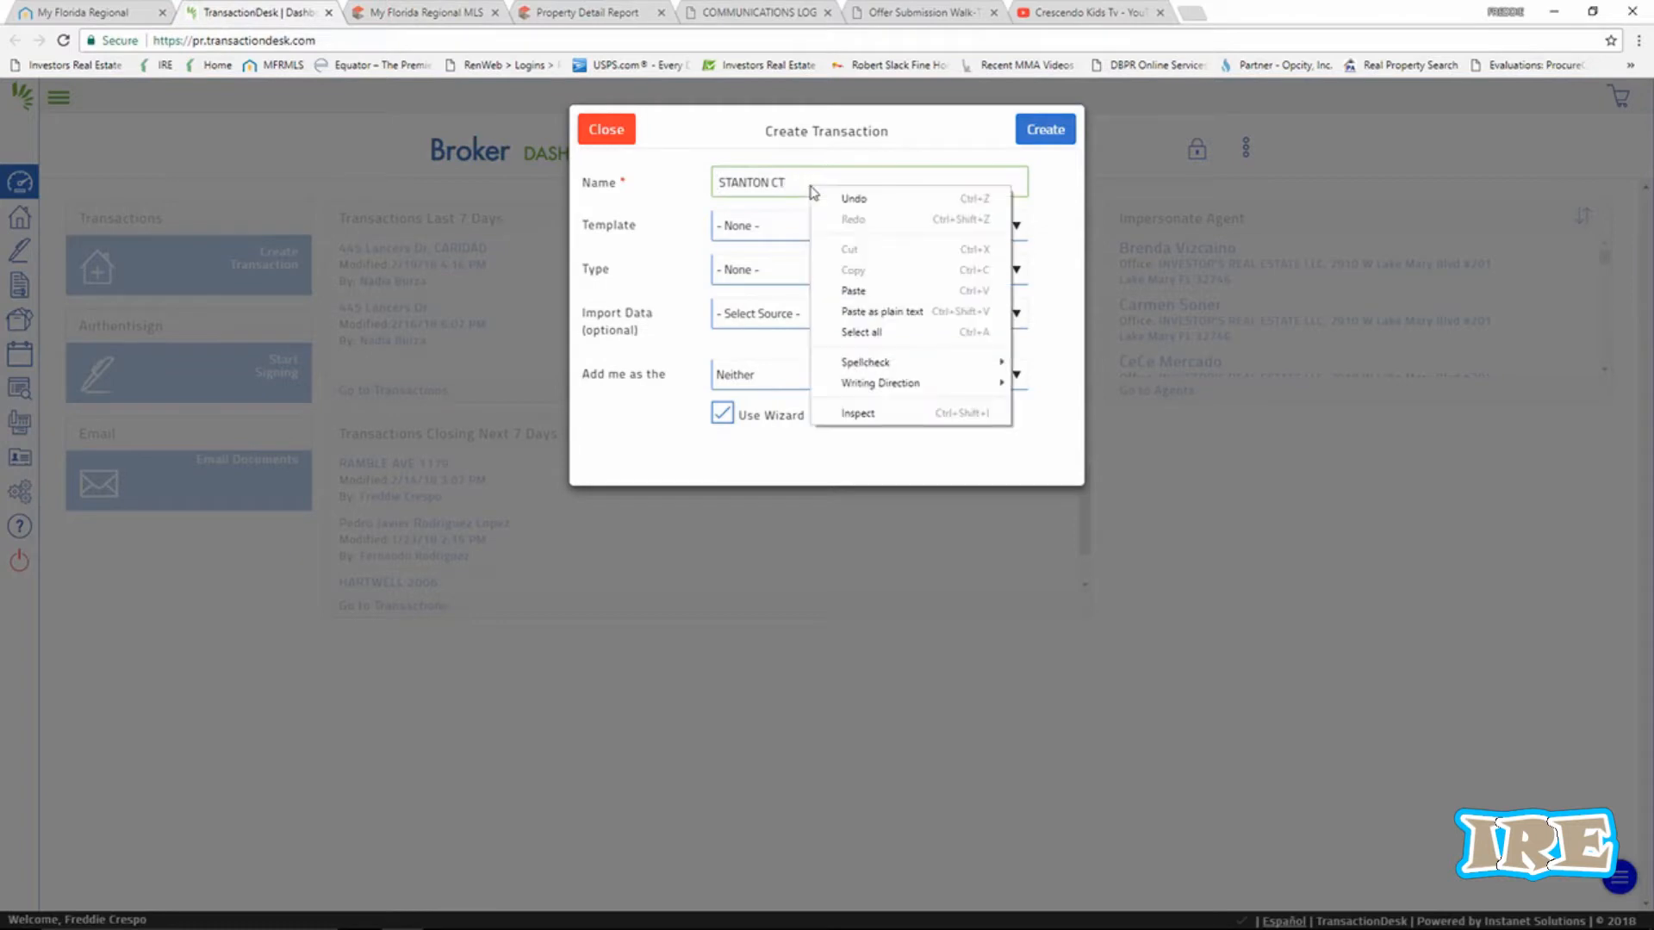
pyautogui.click(855, 290)
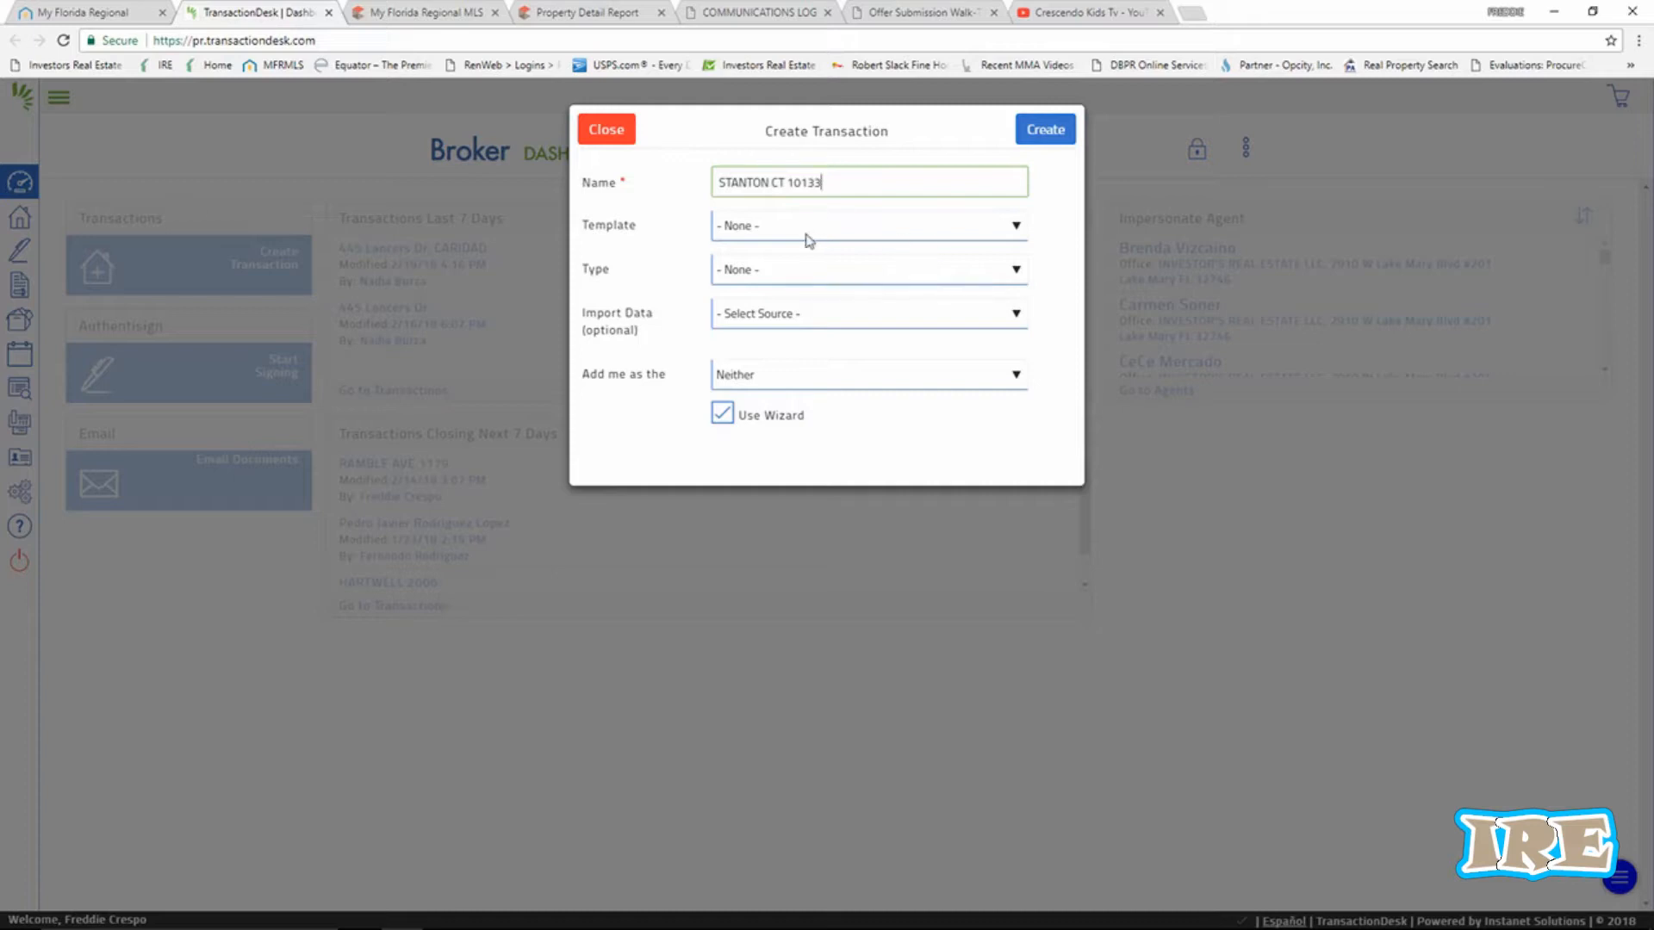
# Choose Residential Sale as the type and My Florida Regional MLS as the Import Data source.
pyautogui.click(839, 281)
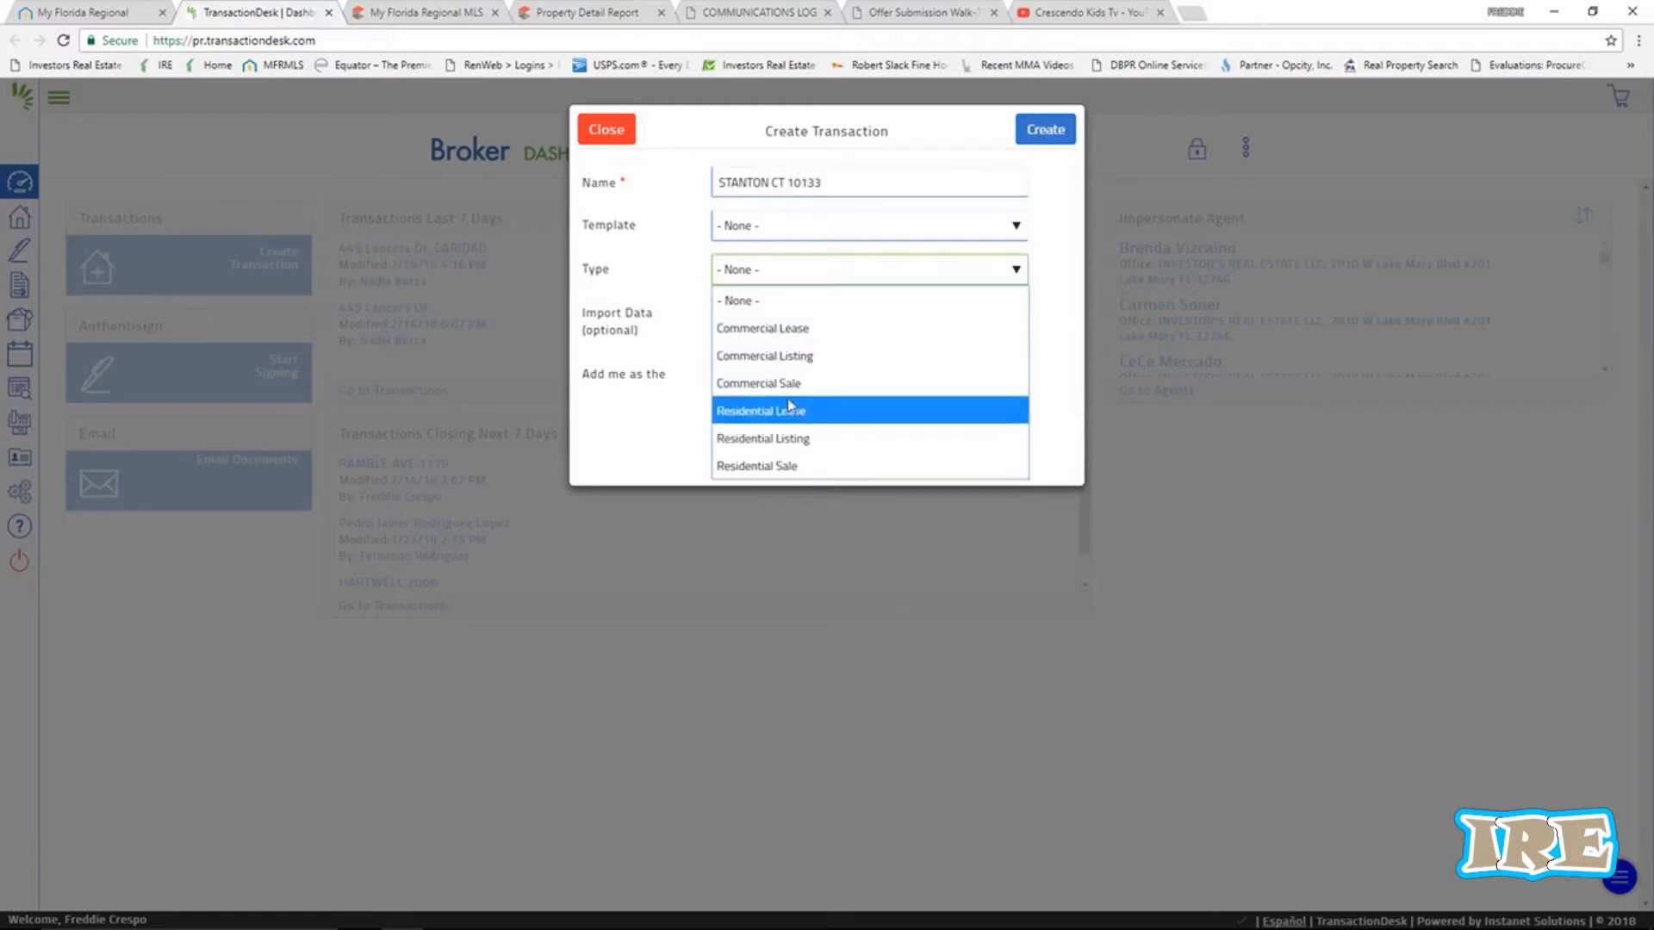
pyautogui.click(793, 470)
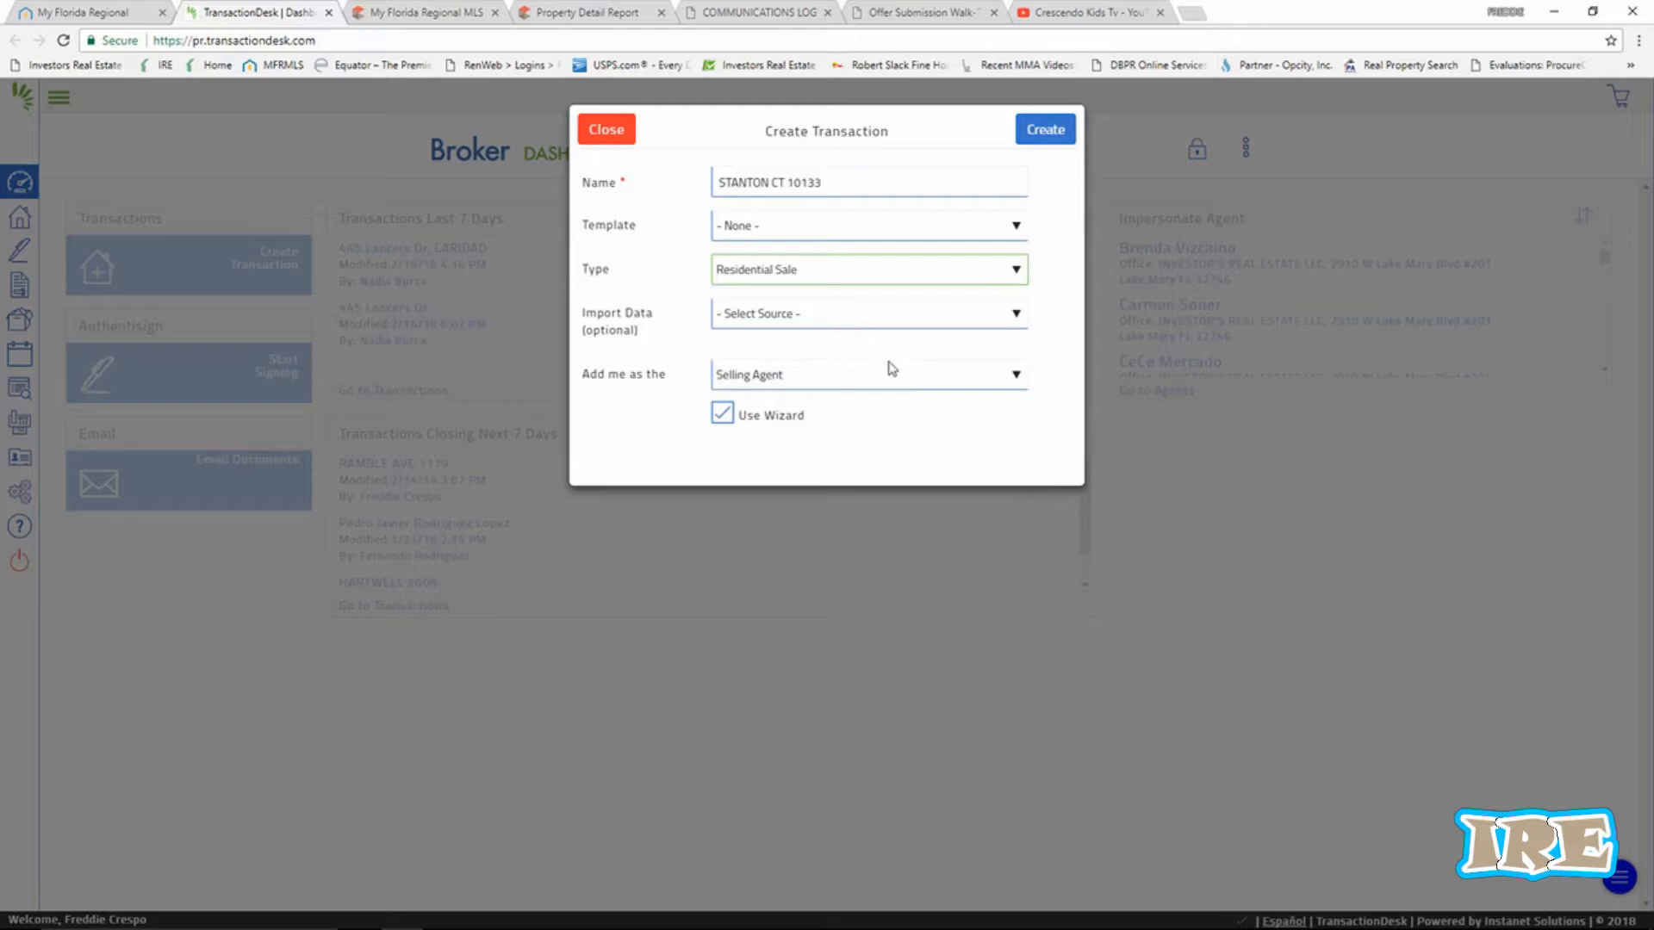
pyautogui.click(1017, 319)
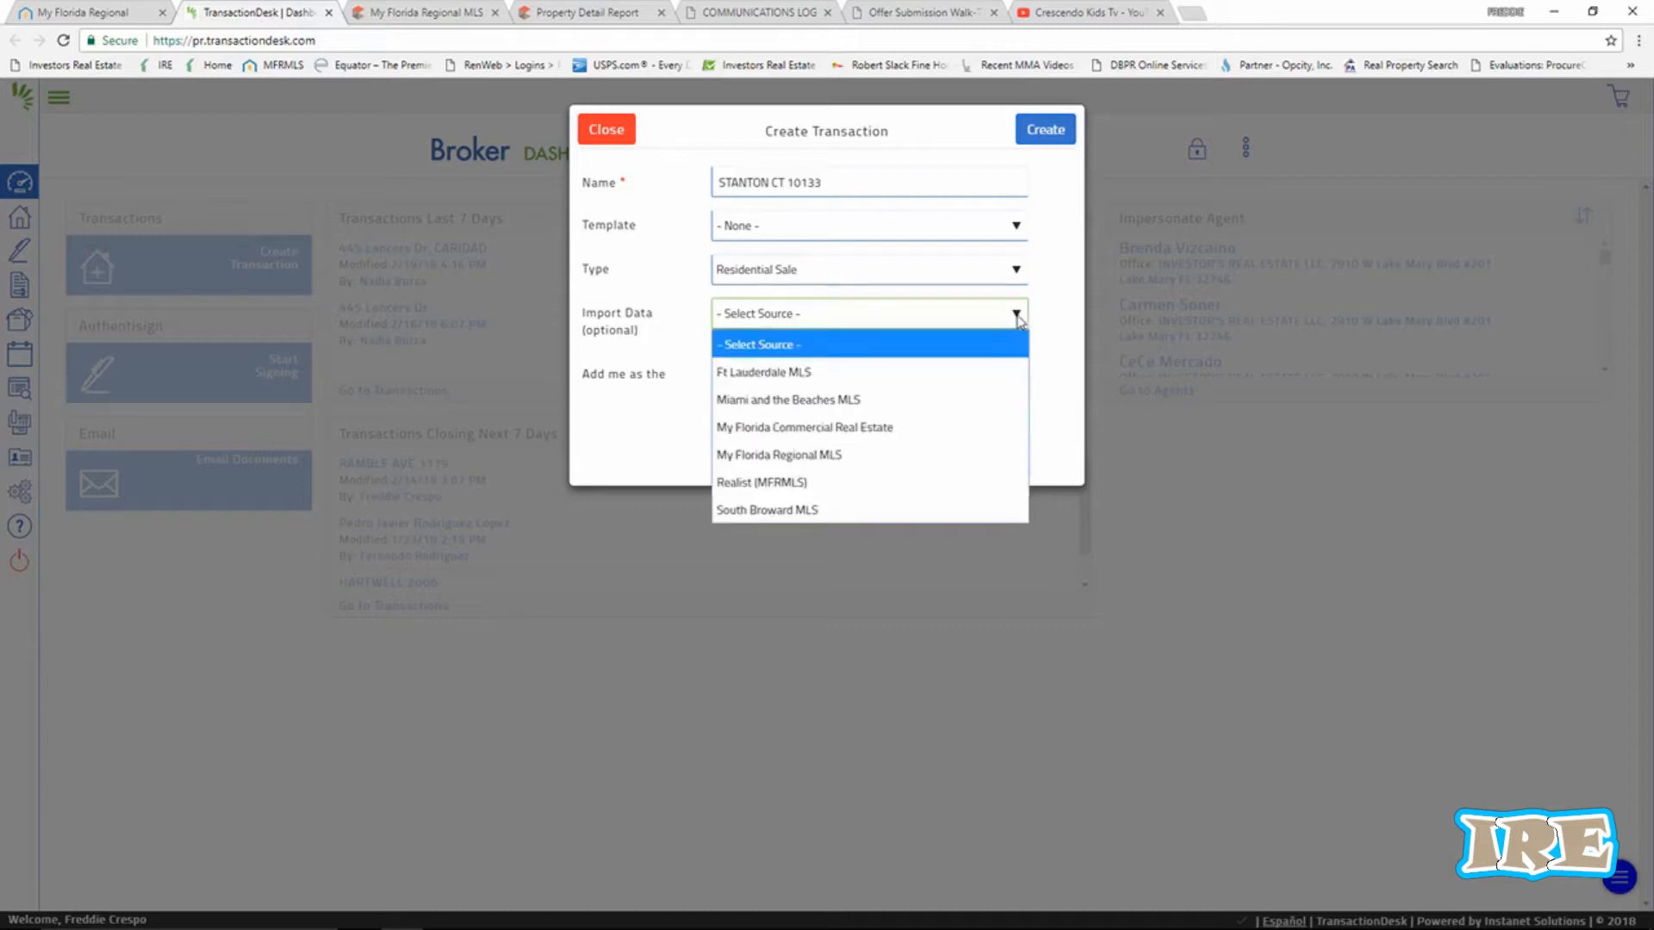
pyautogui.click(827, 456)
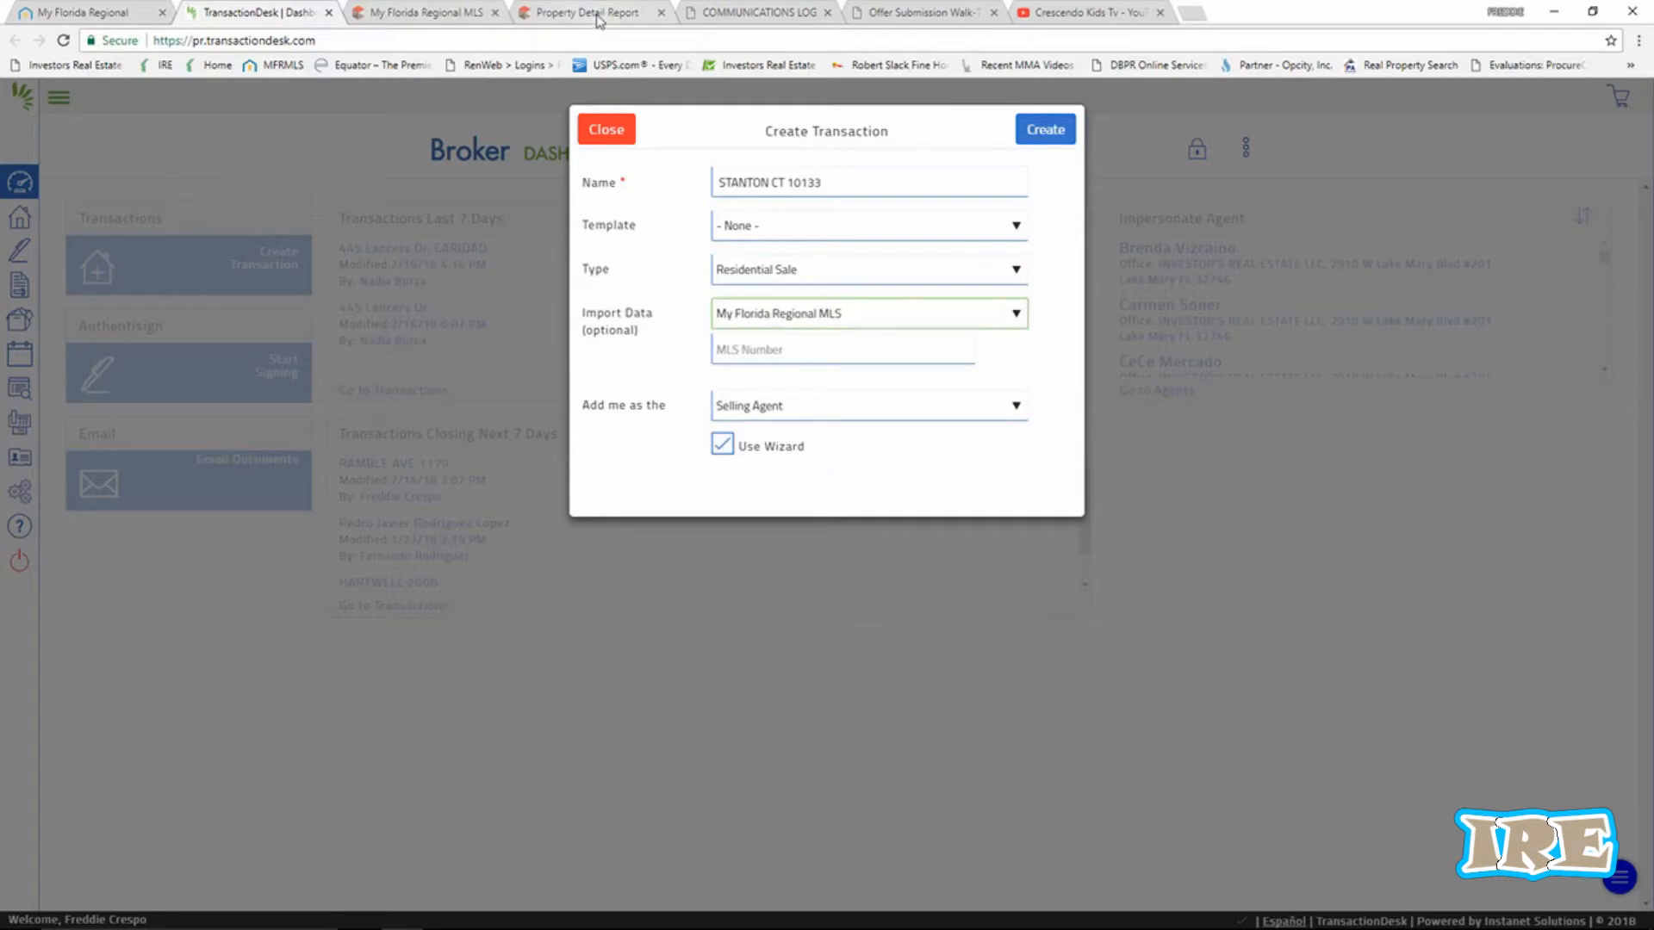
# Copy the MLS number S4851550 from the Matrix listing header.
pyautogui.click(530, 22)
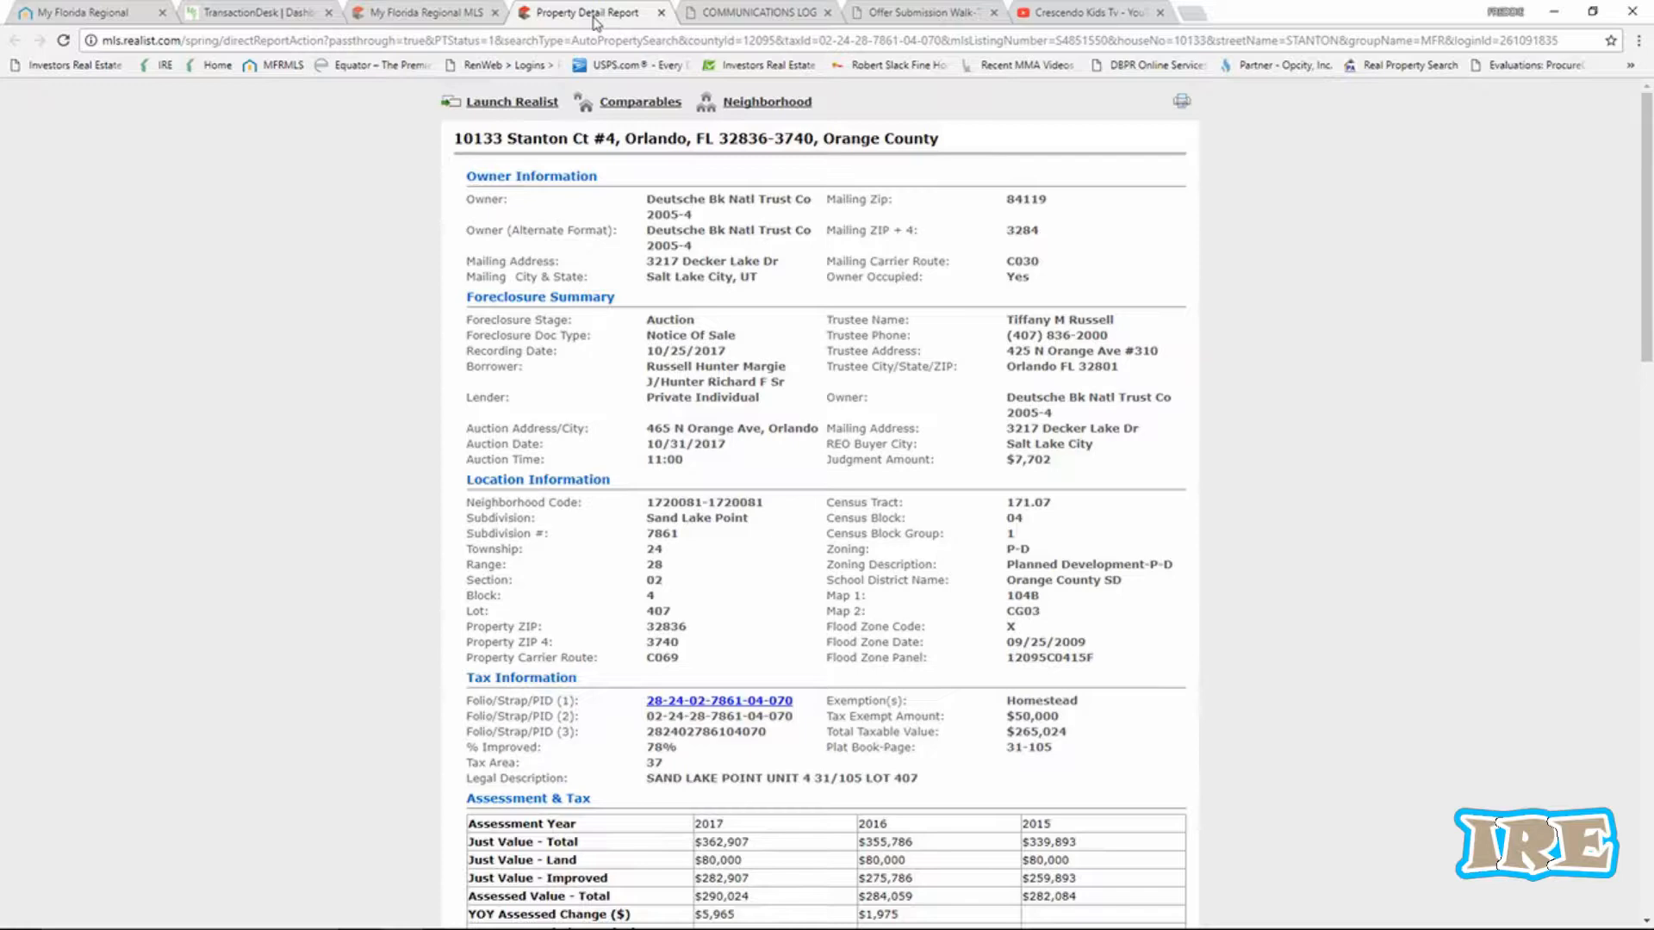
pyautogui.click(439, 16)
pyautogui.click(479, 405)
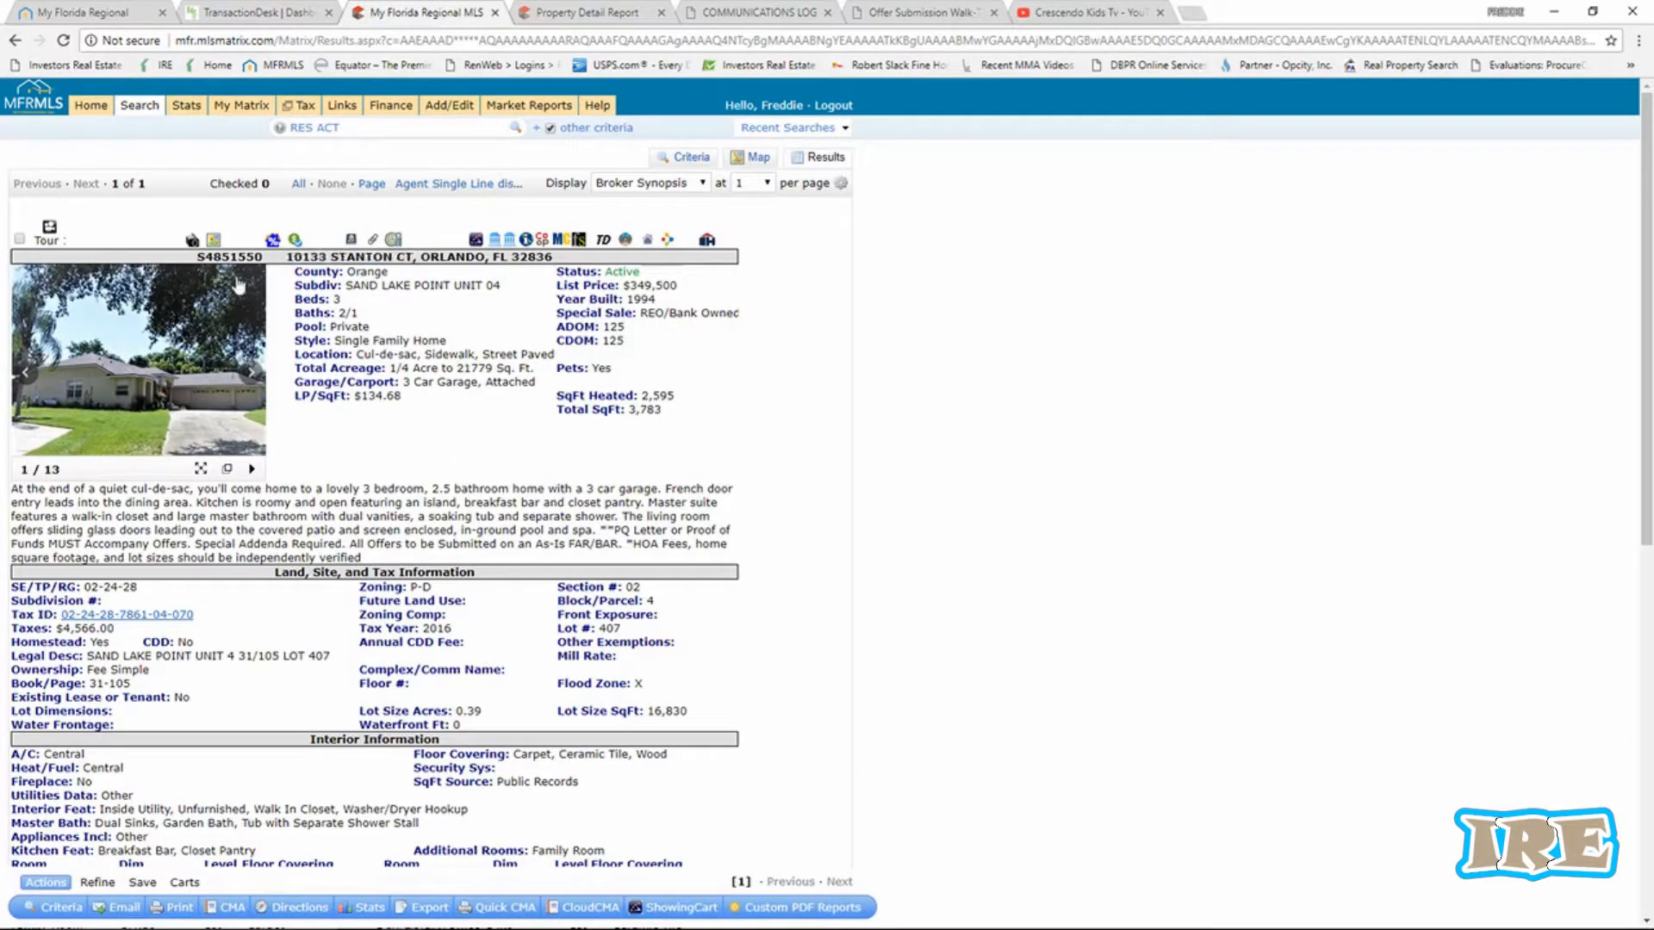
pyautogui.moveTo(197, 256); pyautogui.dragTo(251, 258)
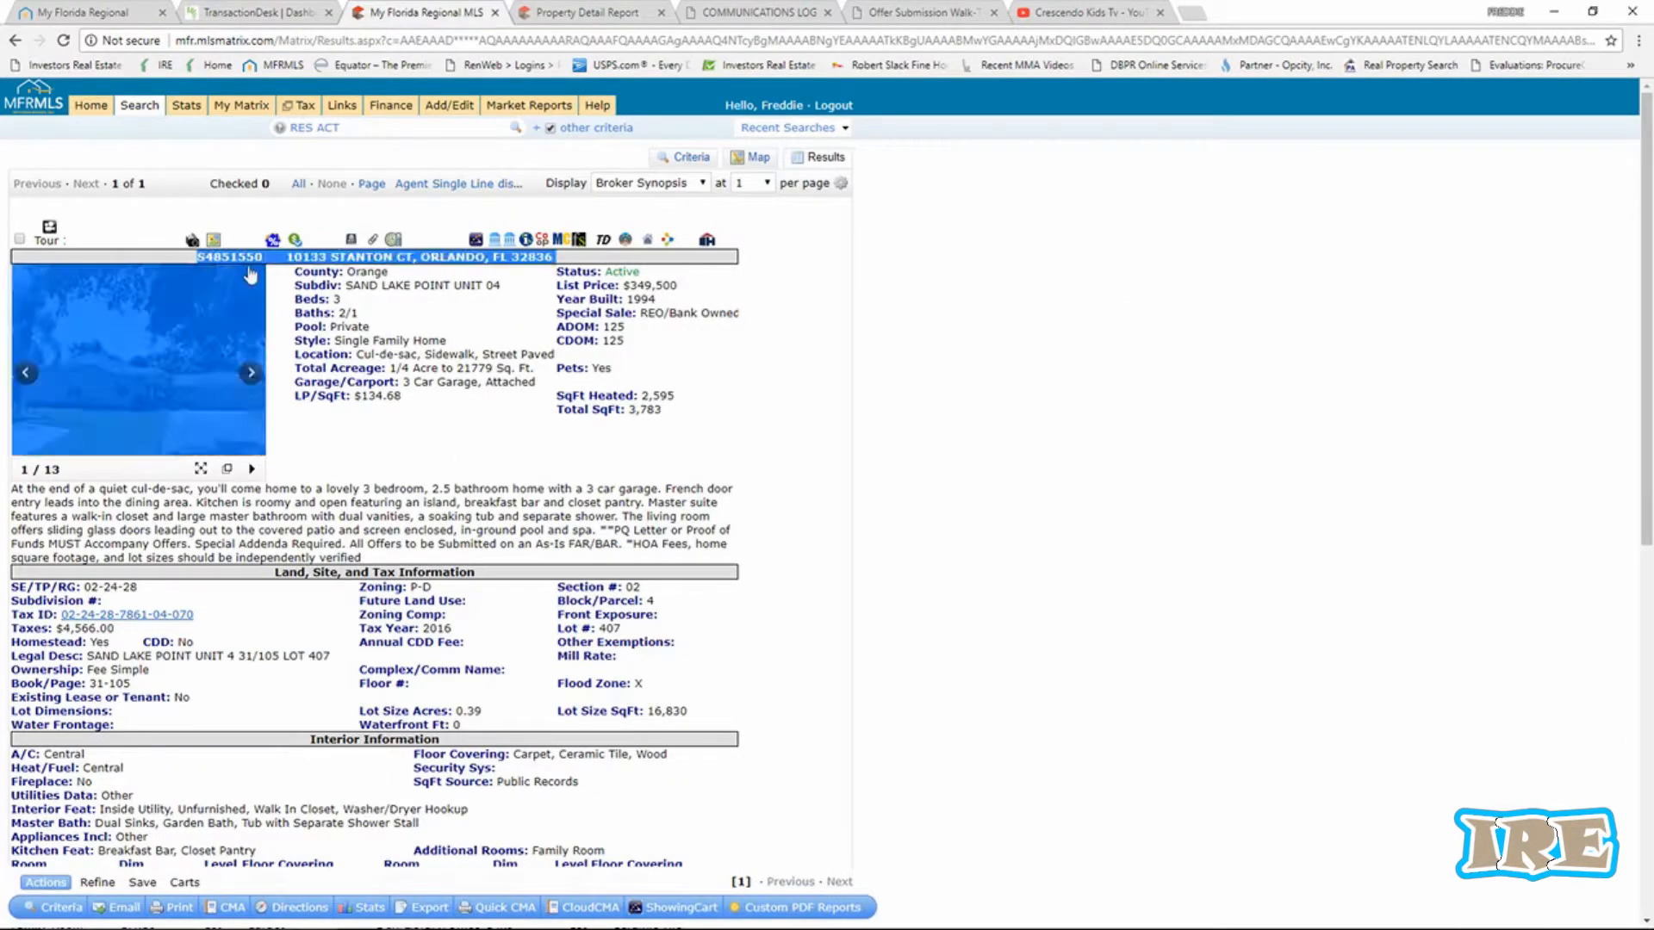
pyautogui.rightClick(252, 259)
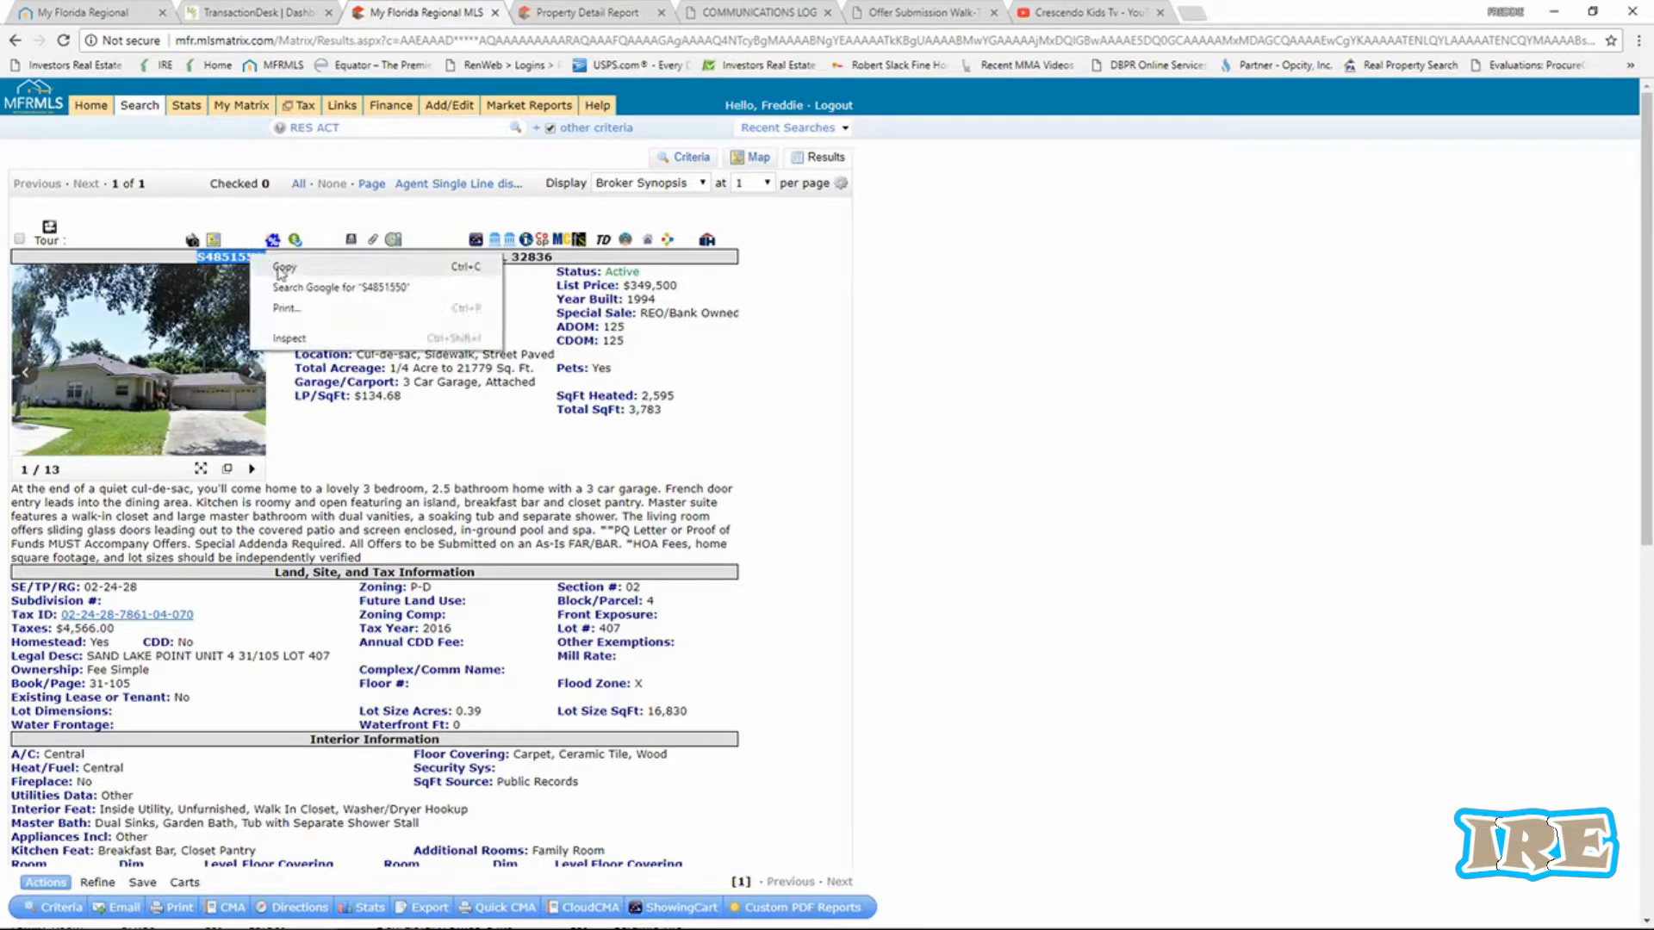
pyautogui.click(284, 267)
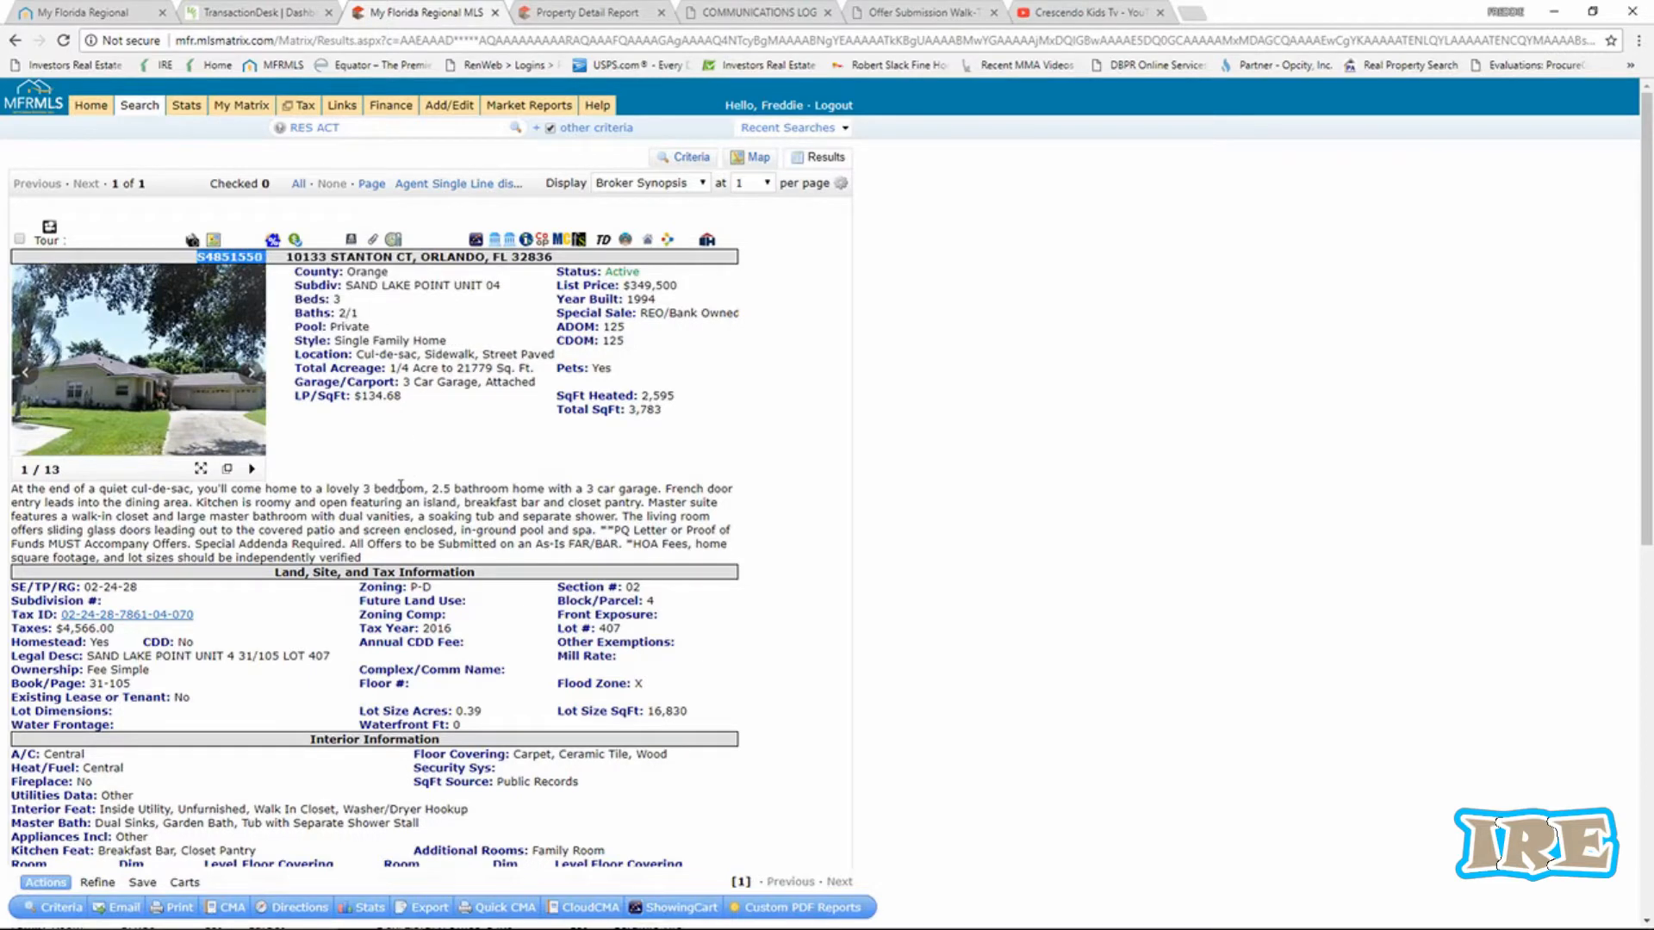
pyautogui.scroll(-6, 398, 493)
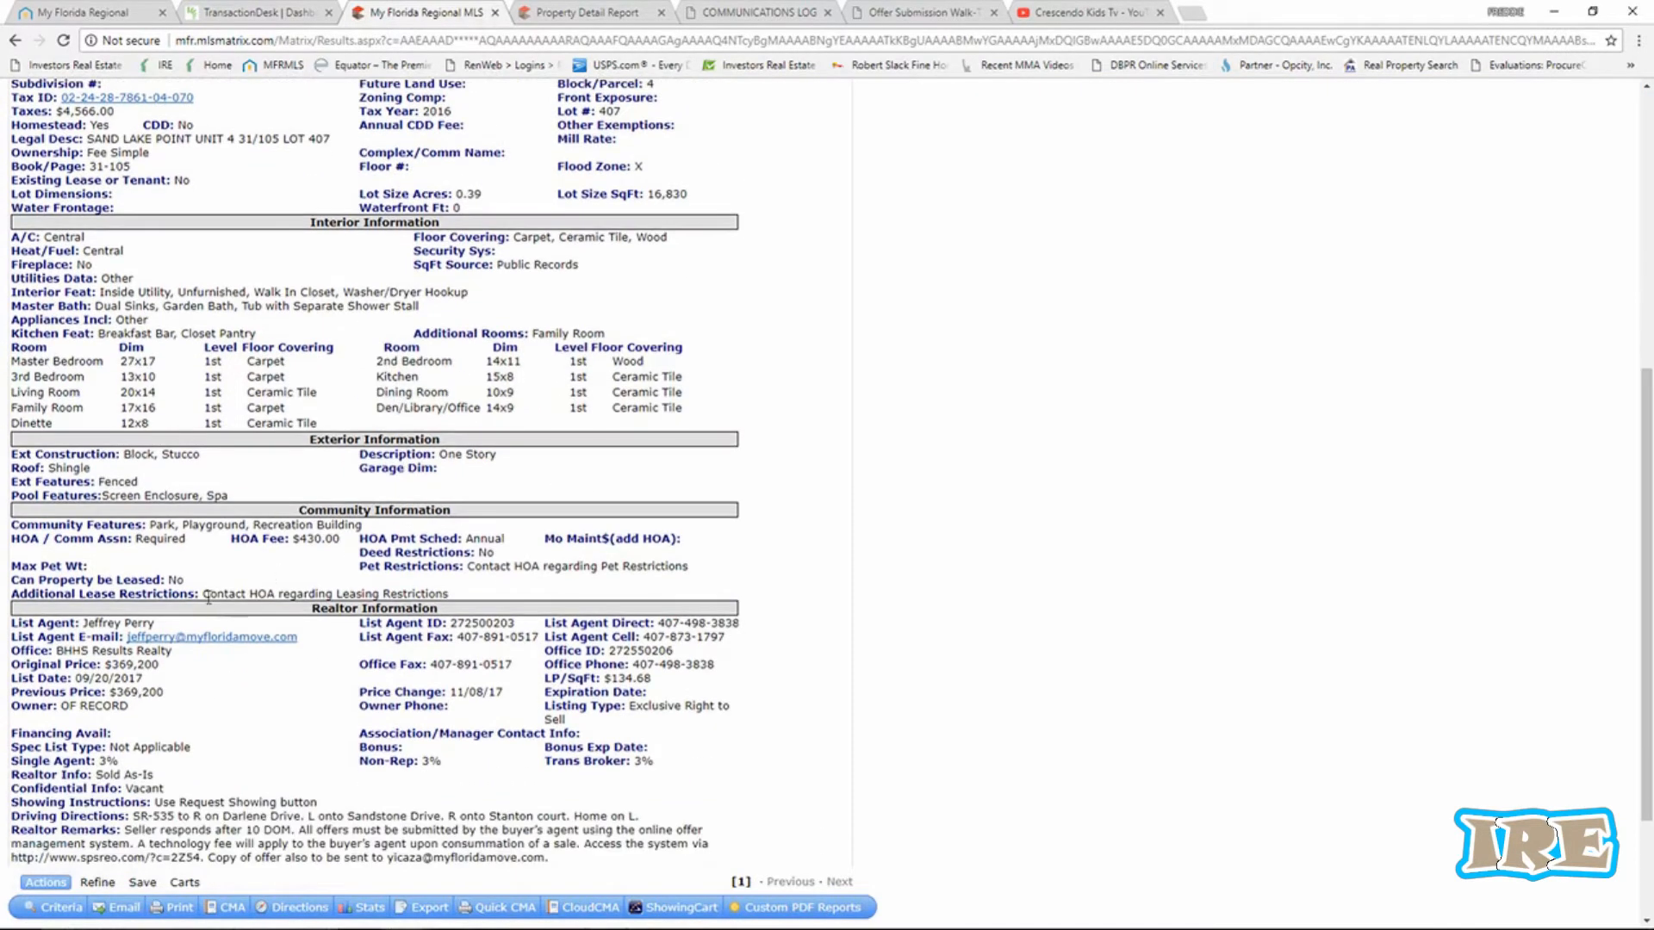
pyautogui.scroll(6, 460, 733)
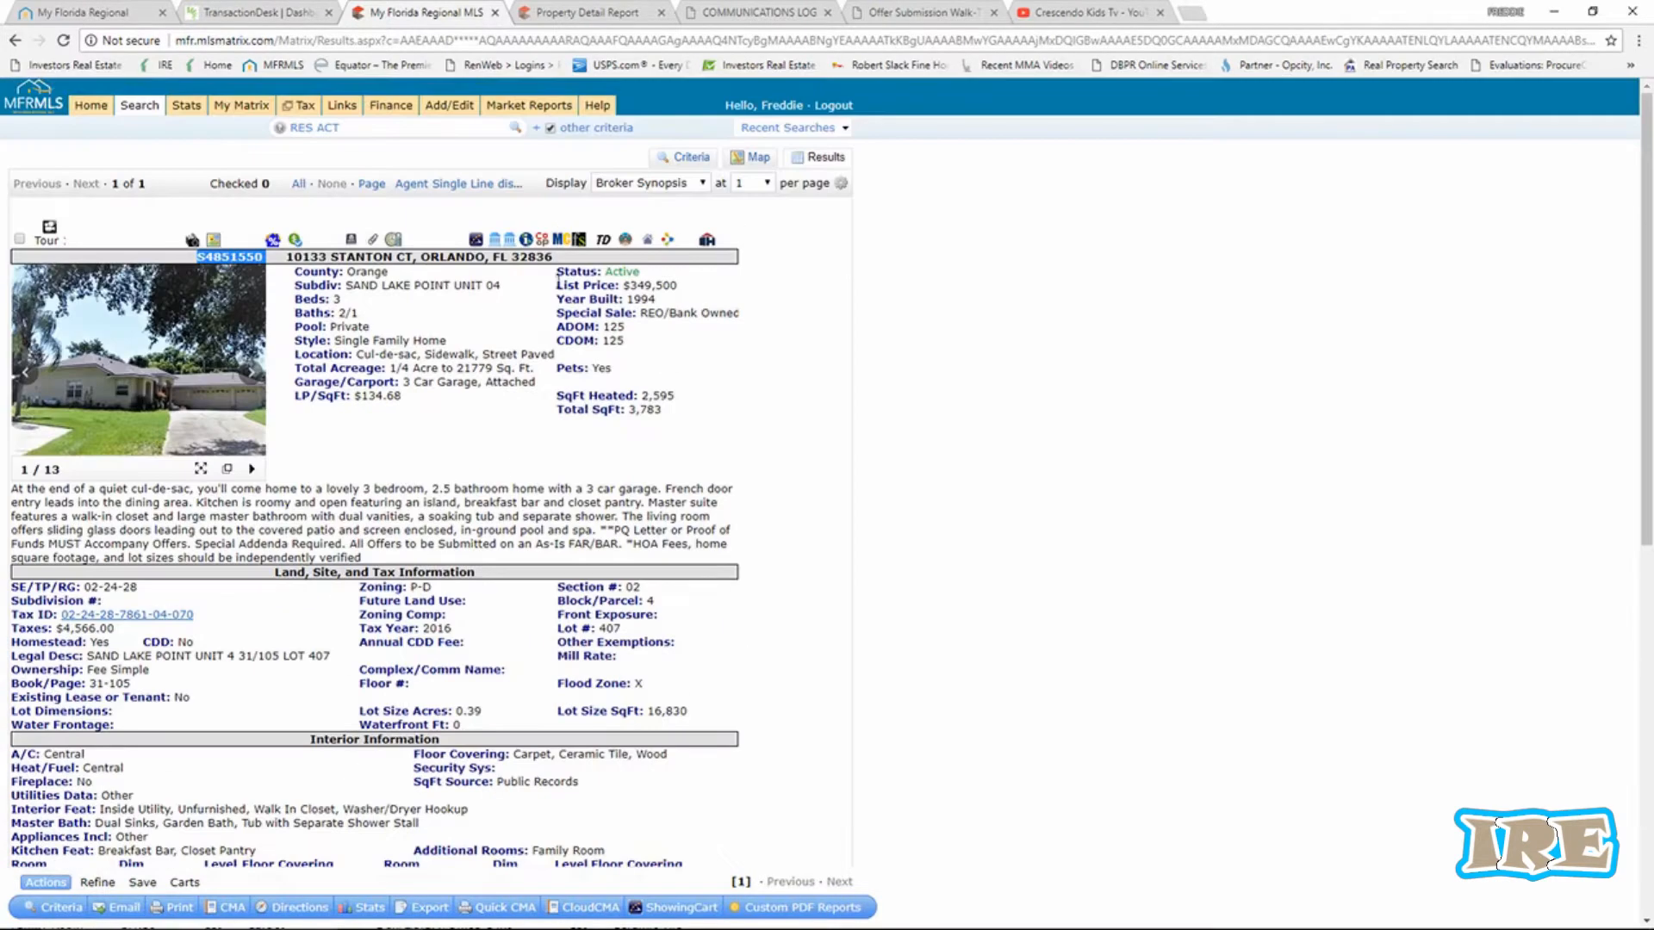
# Glance over the Realist report, communications log and offer walk-through, then return to TransactionDesk.
pyautogui.click(586, 12)
pyautogui.click(733, 14)
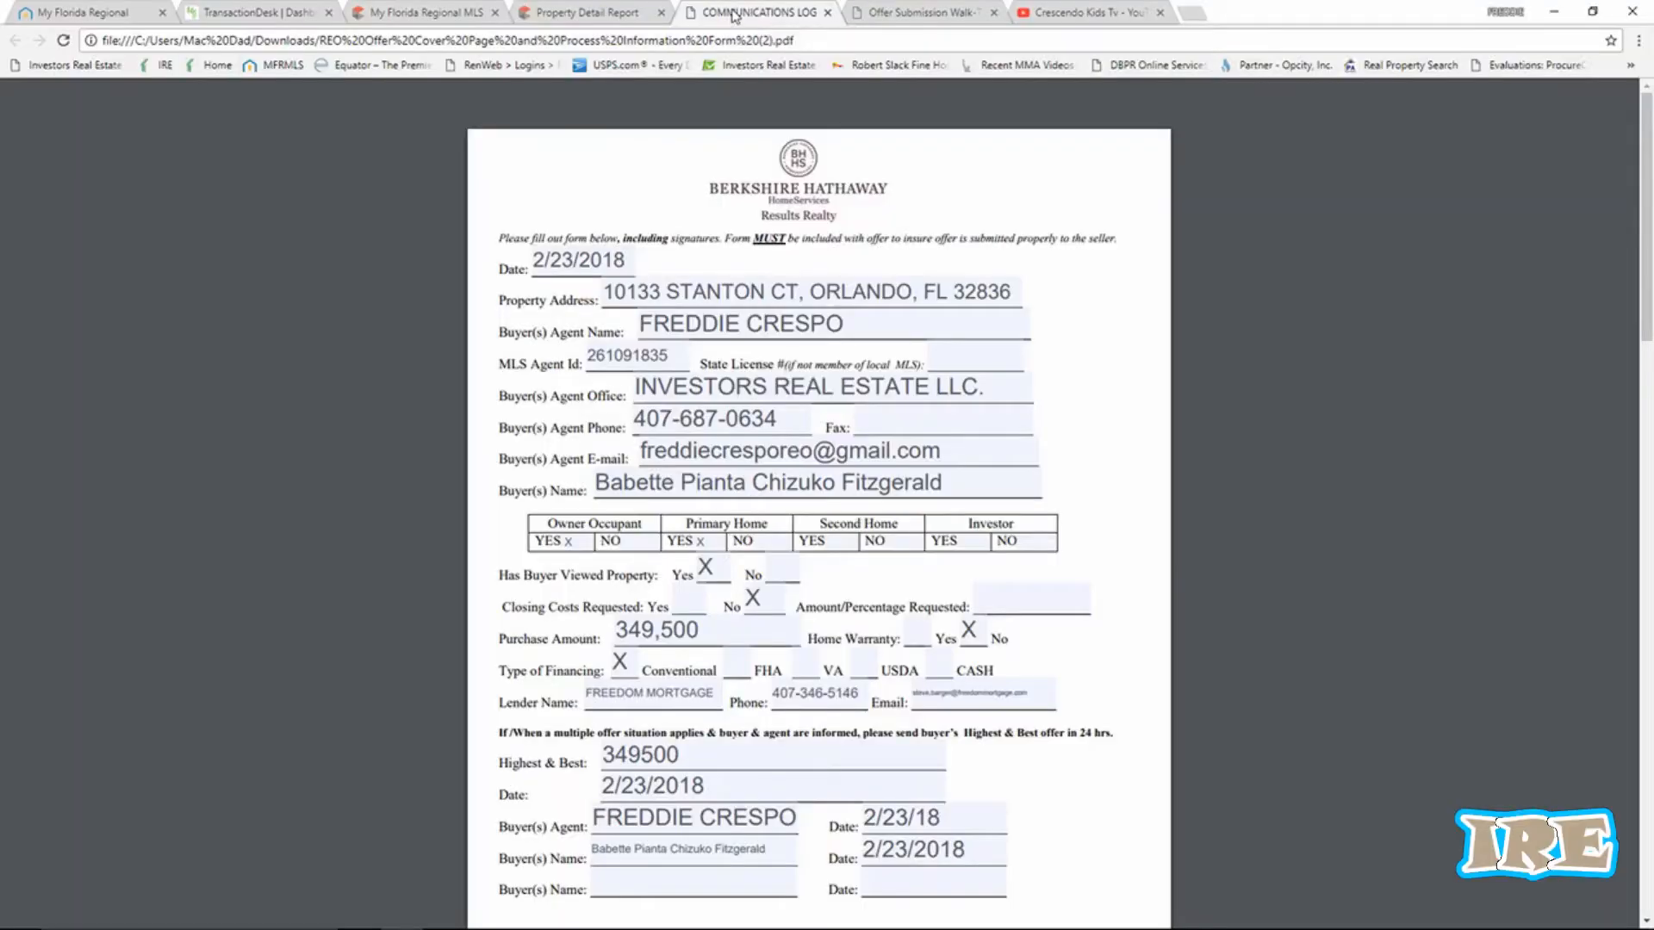
pyautogui.click(904, 14)
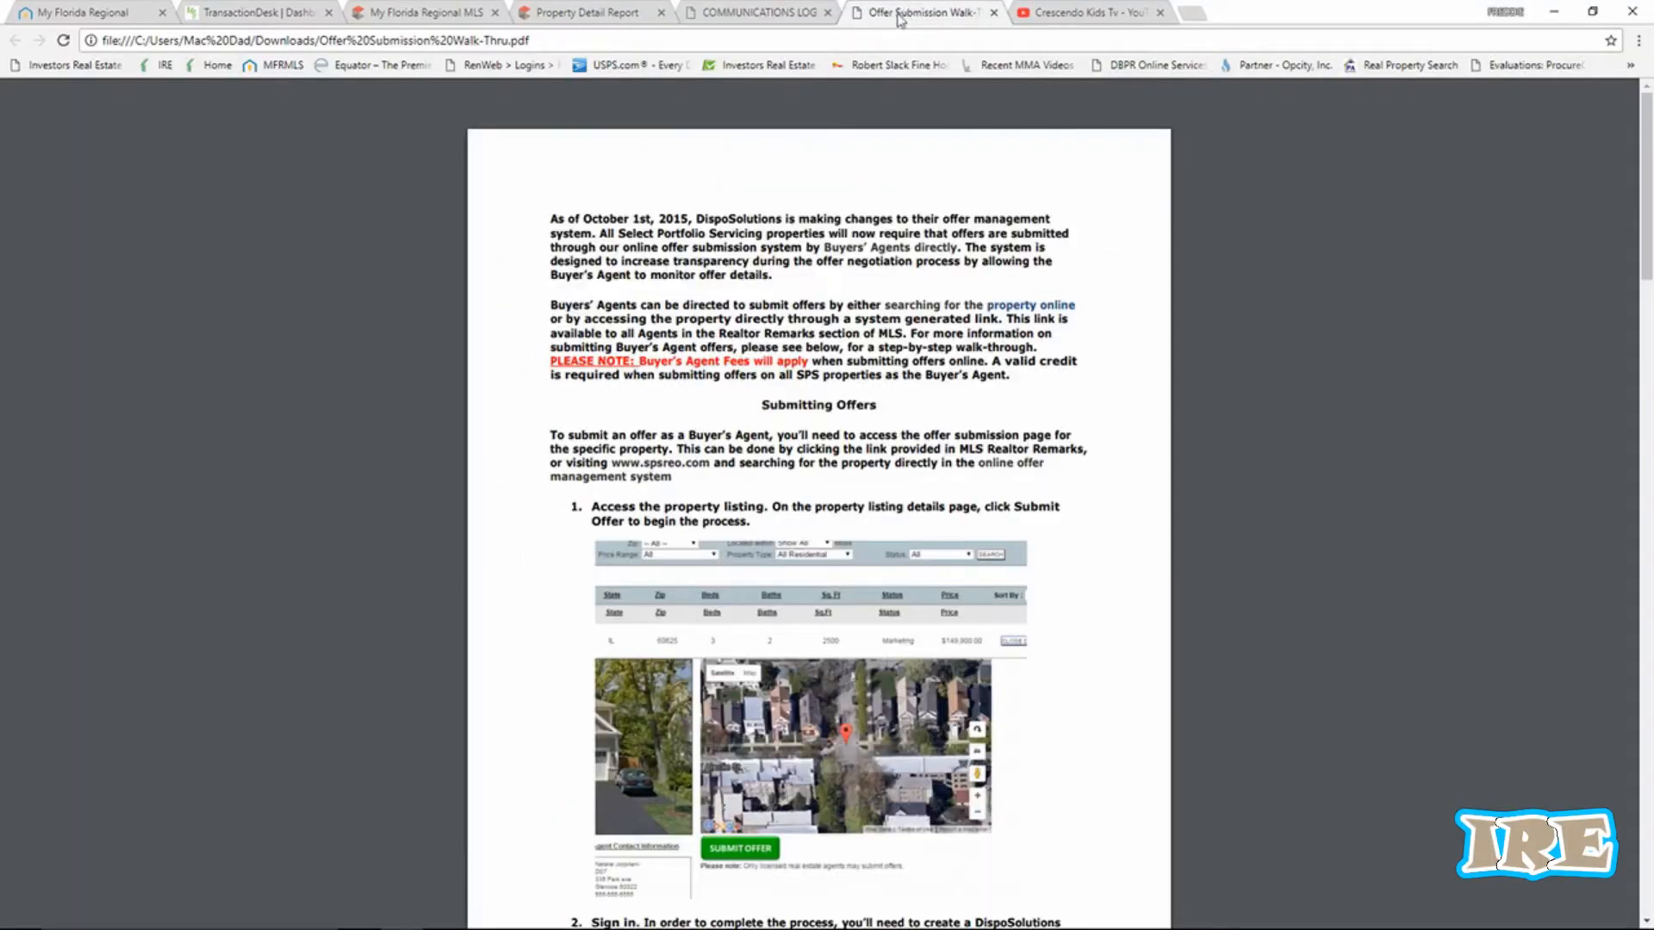
pyautogui.click(417, 17)
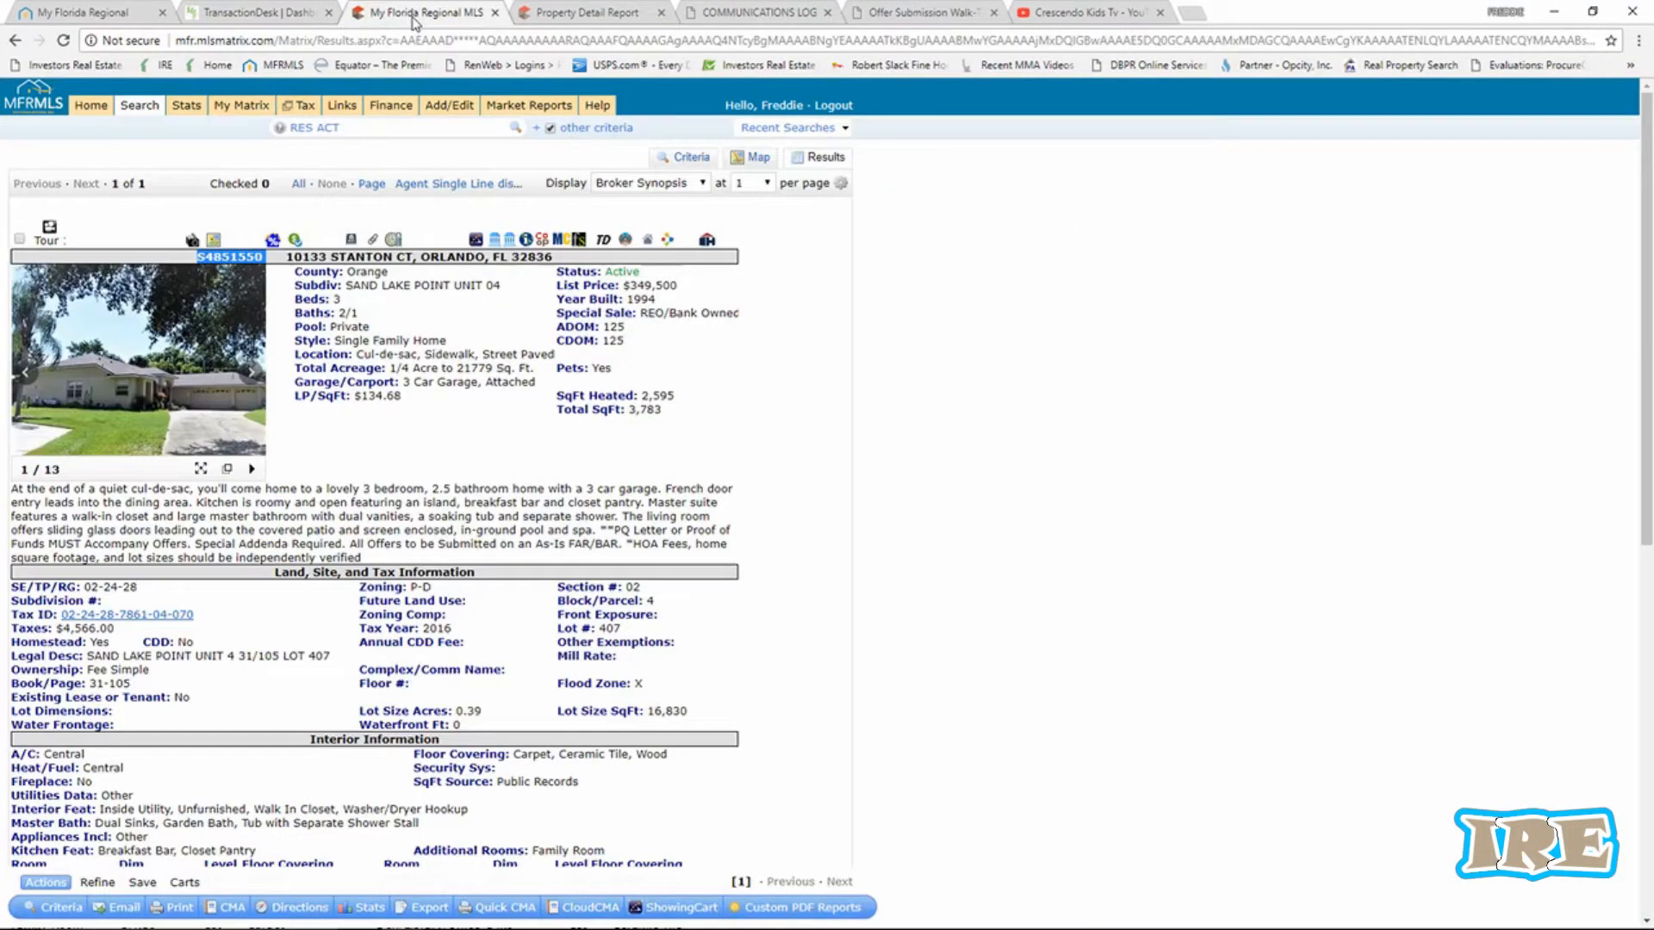
pyautogui.click(277, 19)
pyautogui.rightClick(747, 349)
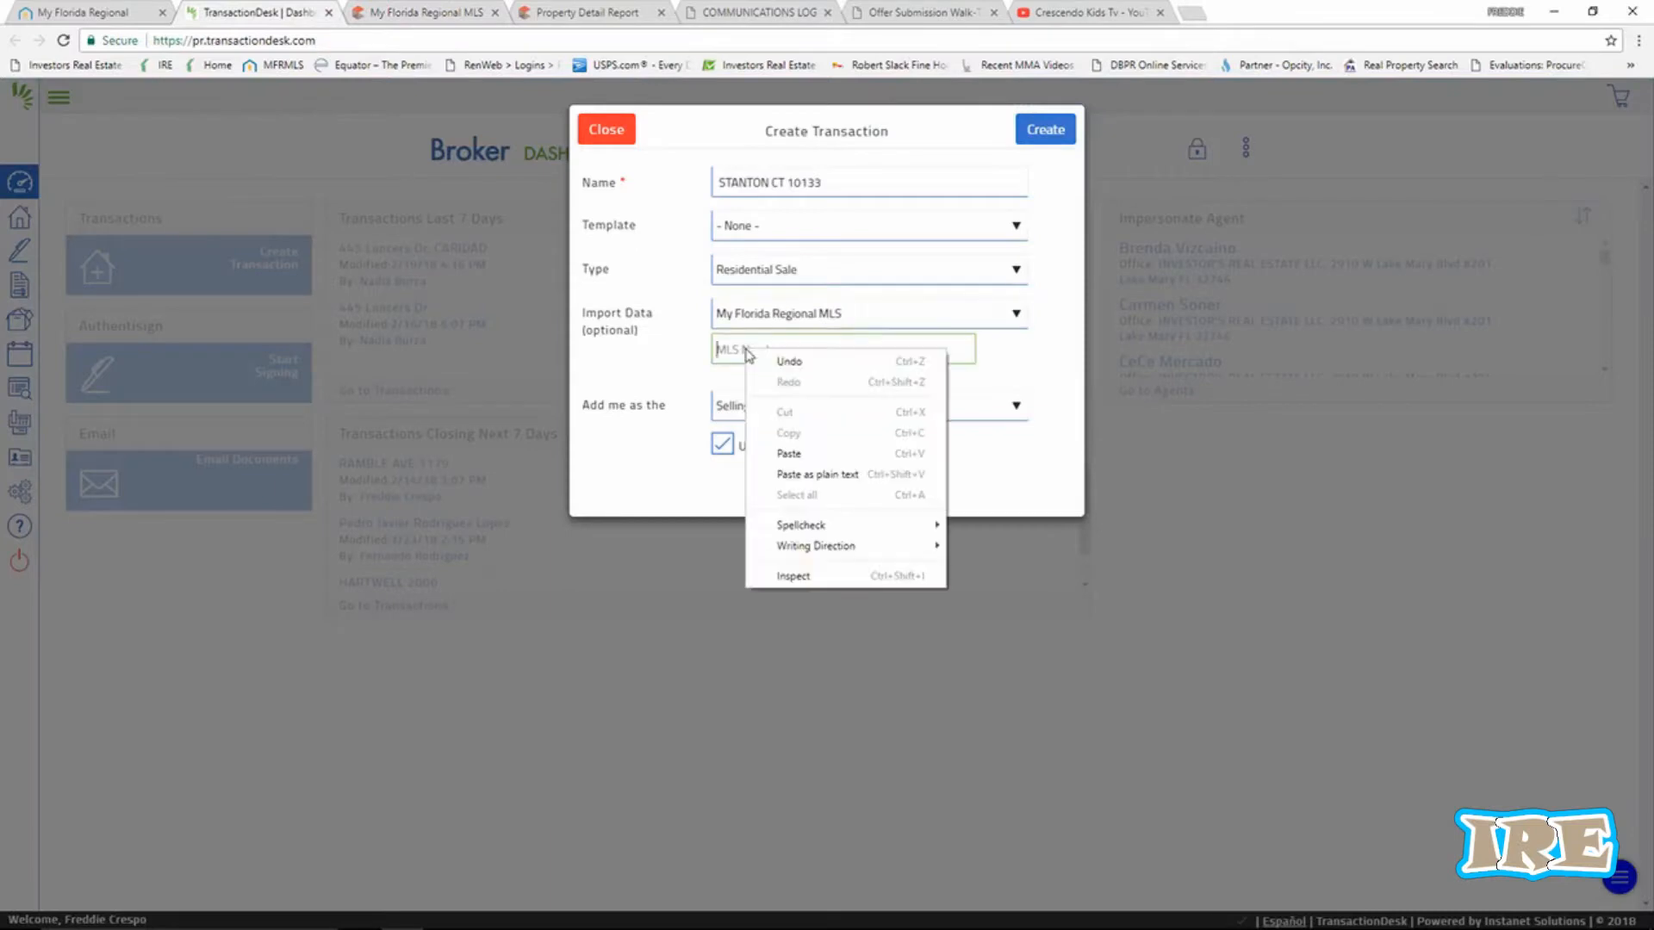
pyautogui.click(790, 449)
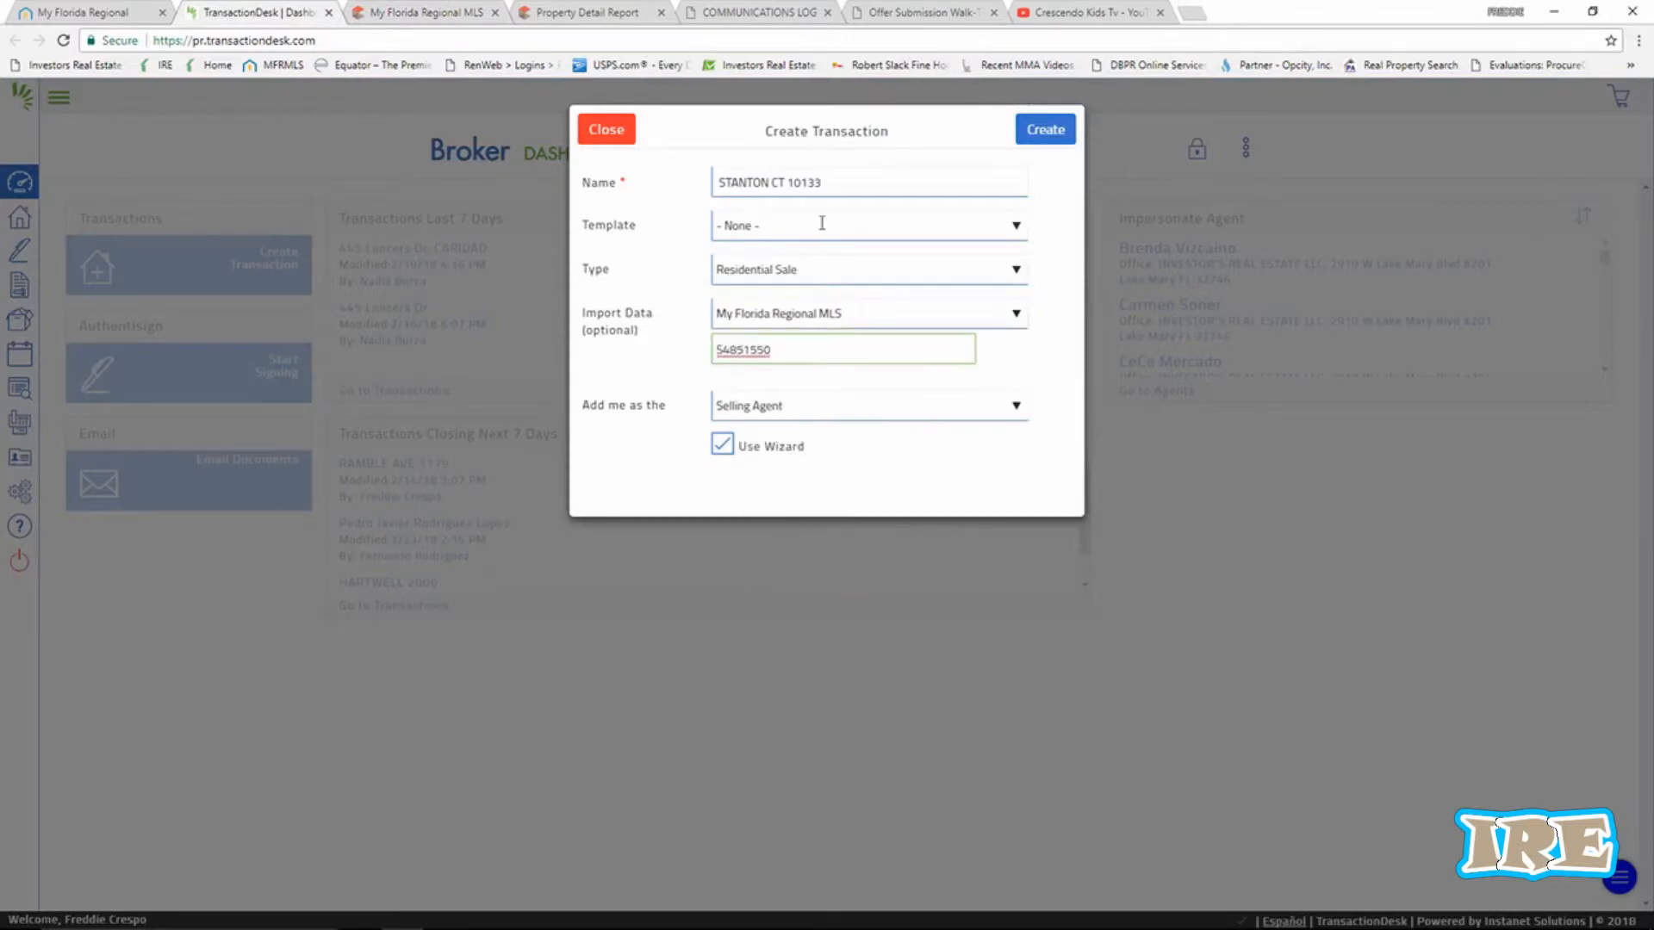
pyautogui.click(1049, 134)
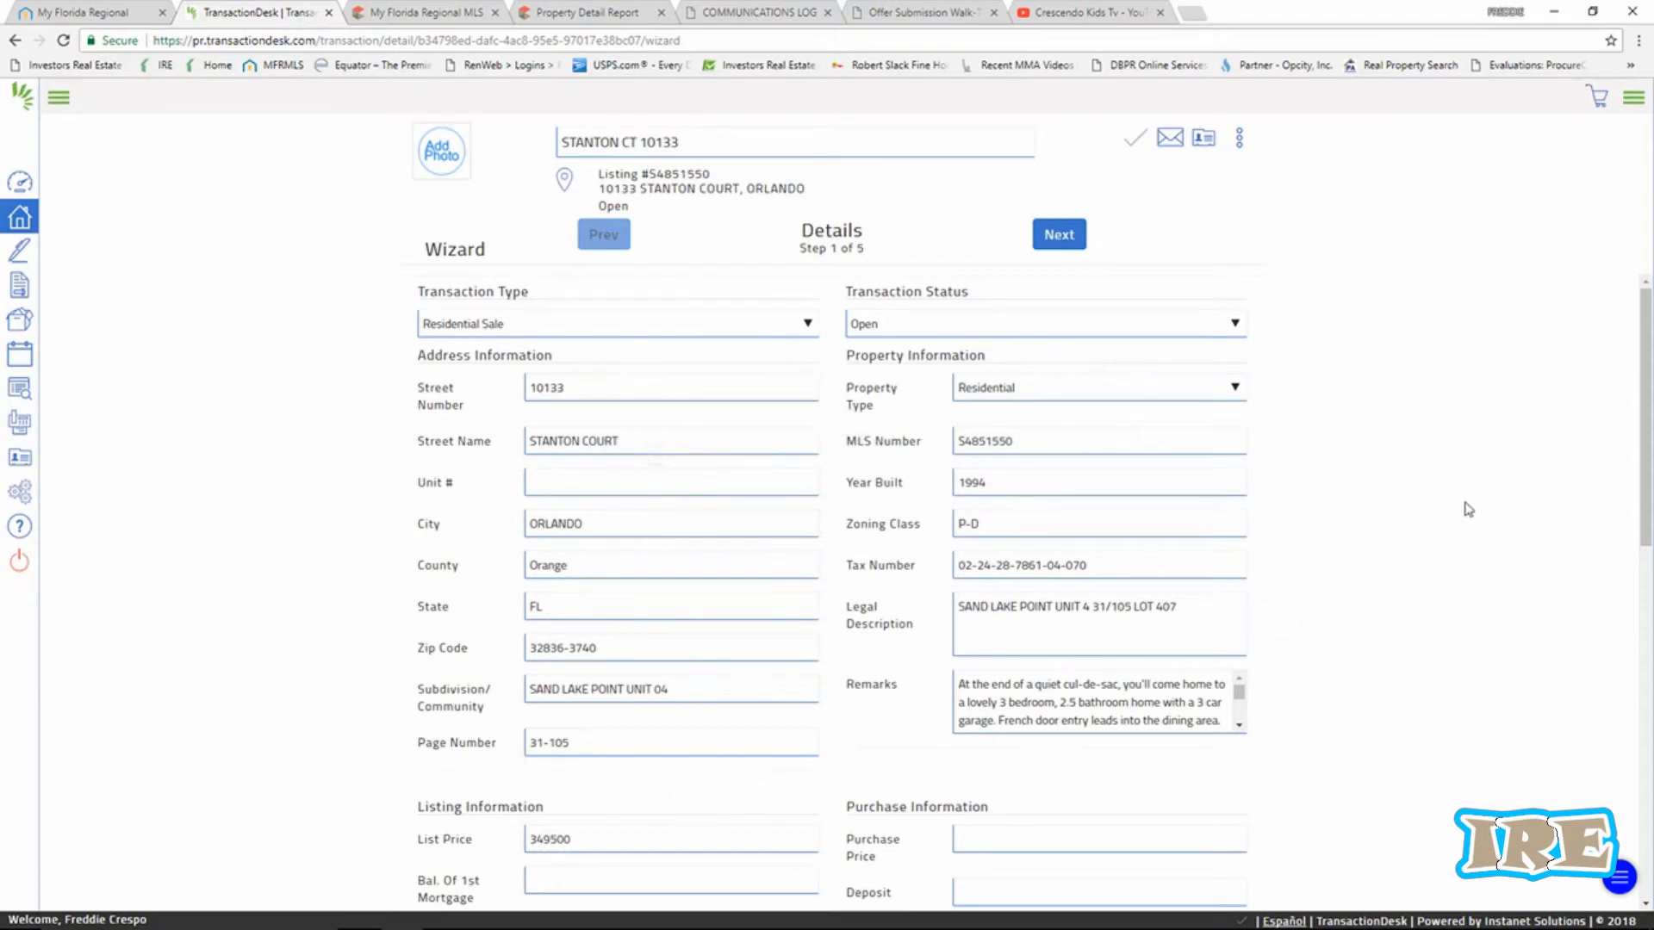
# Enter 349500 as Purchase Price and 2000 as Deposit on the Details step.
pyautogui.scroll(-1, 1465, 531)
pyautogui.scroll(1, 1465, 531)
pyautogui.scroll(-1, 1423, 536)
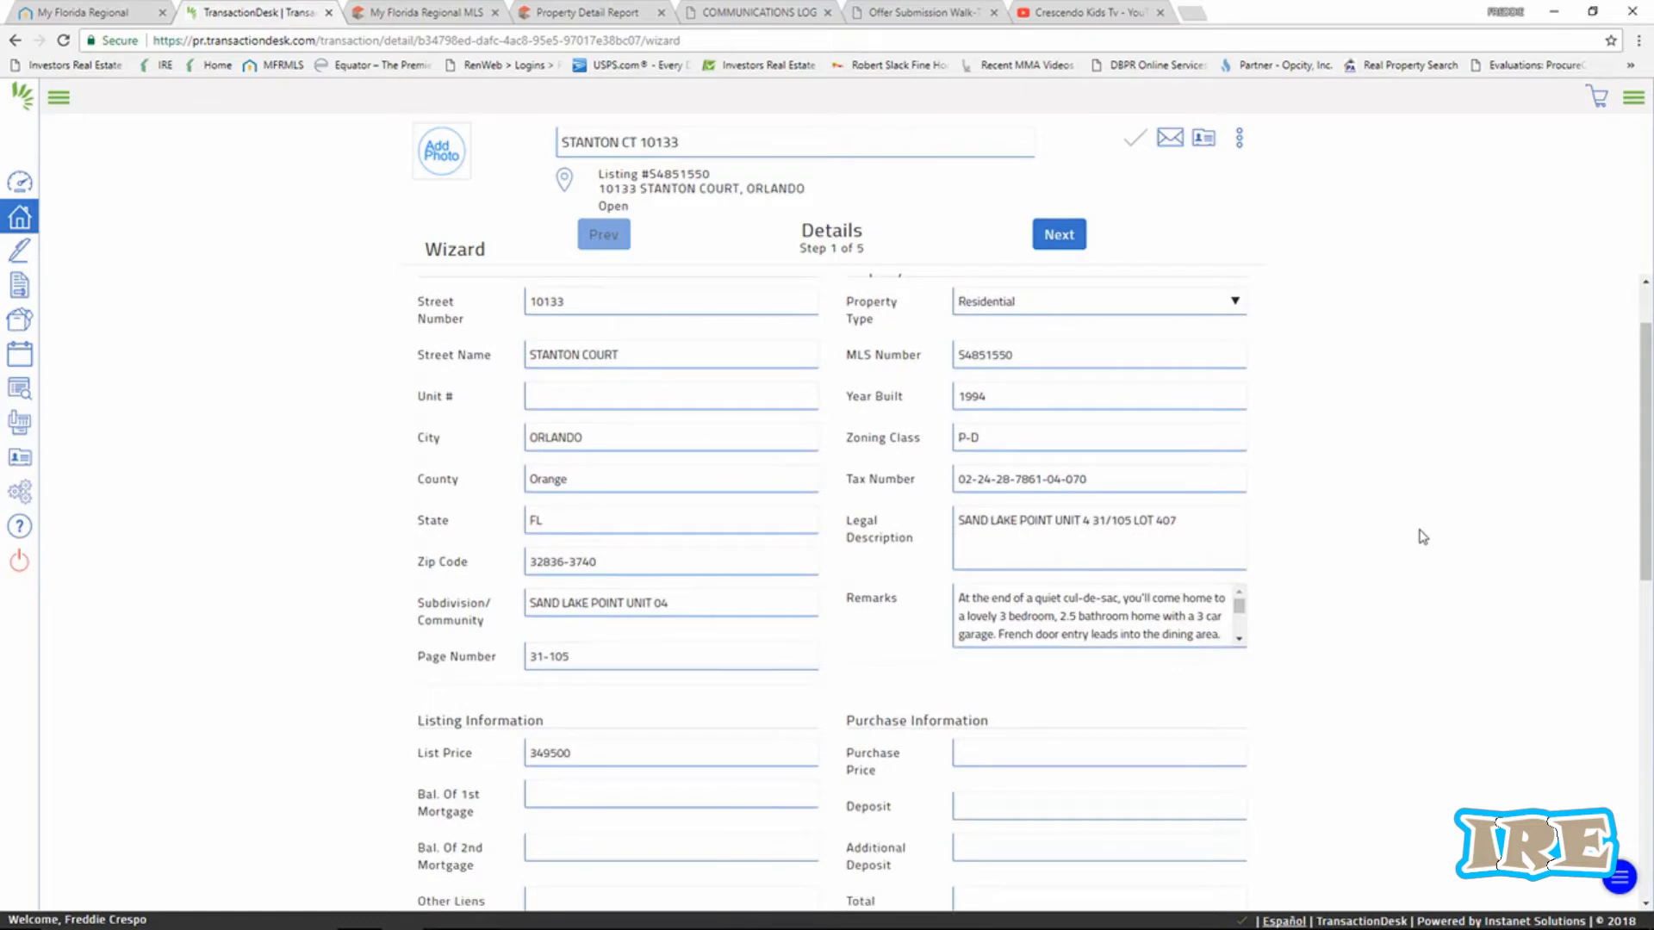
pyautogui.scroll(-3, 1423, 536)
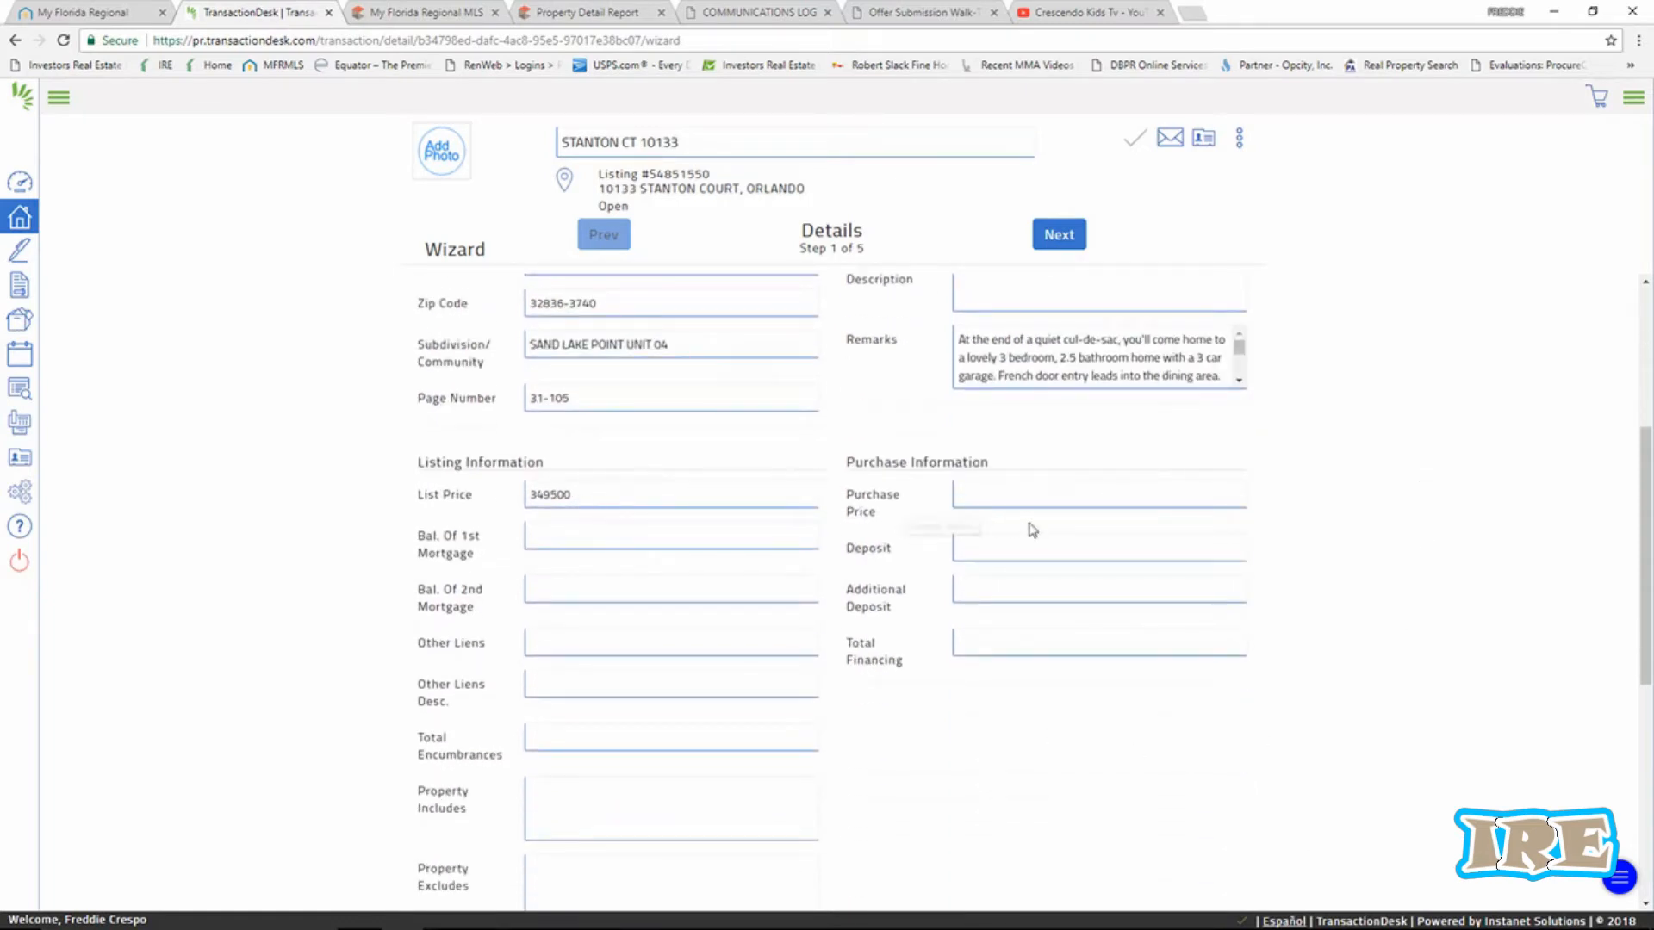
pyautogui.click(1015, 496)
pyautogui.write('349500')
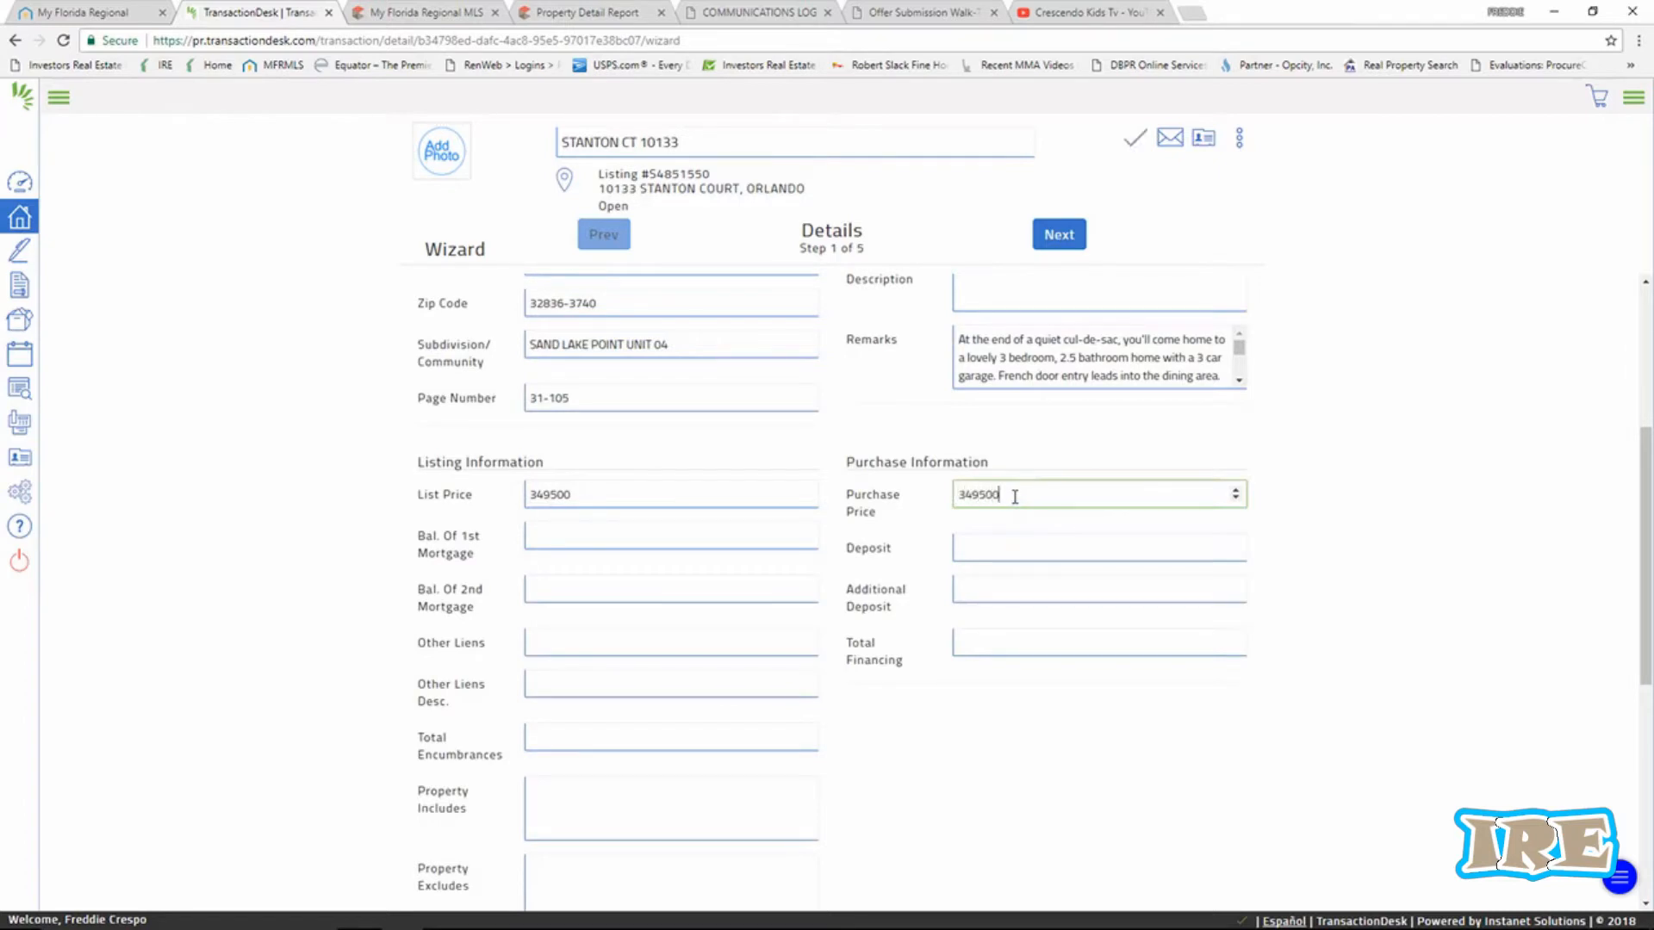
pyautogui.click(997, 544)
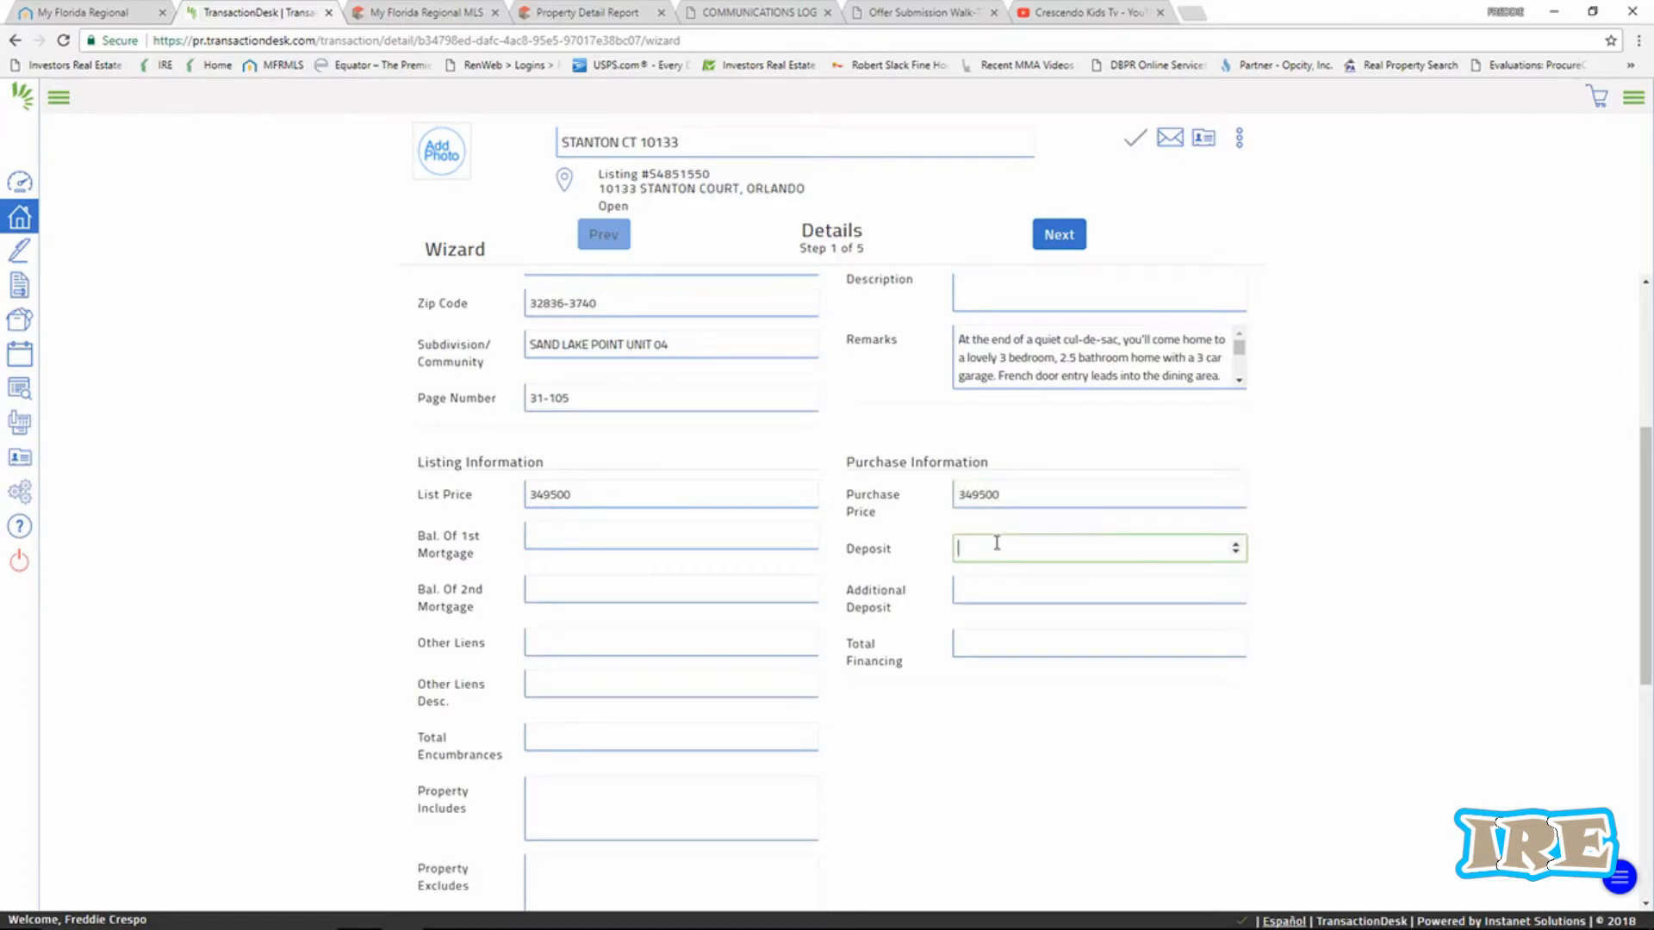
pyautogui.write('2000')
pyautogui.click(987, 585)
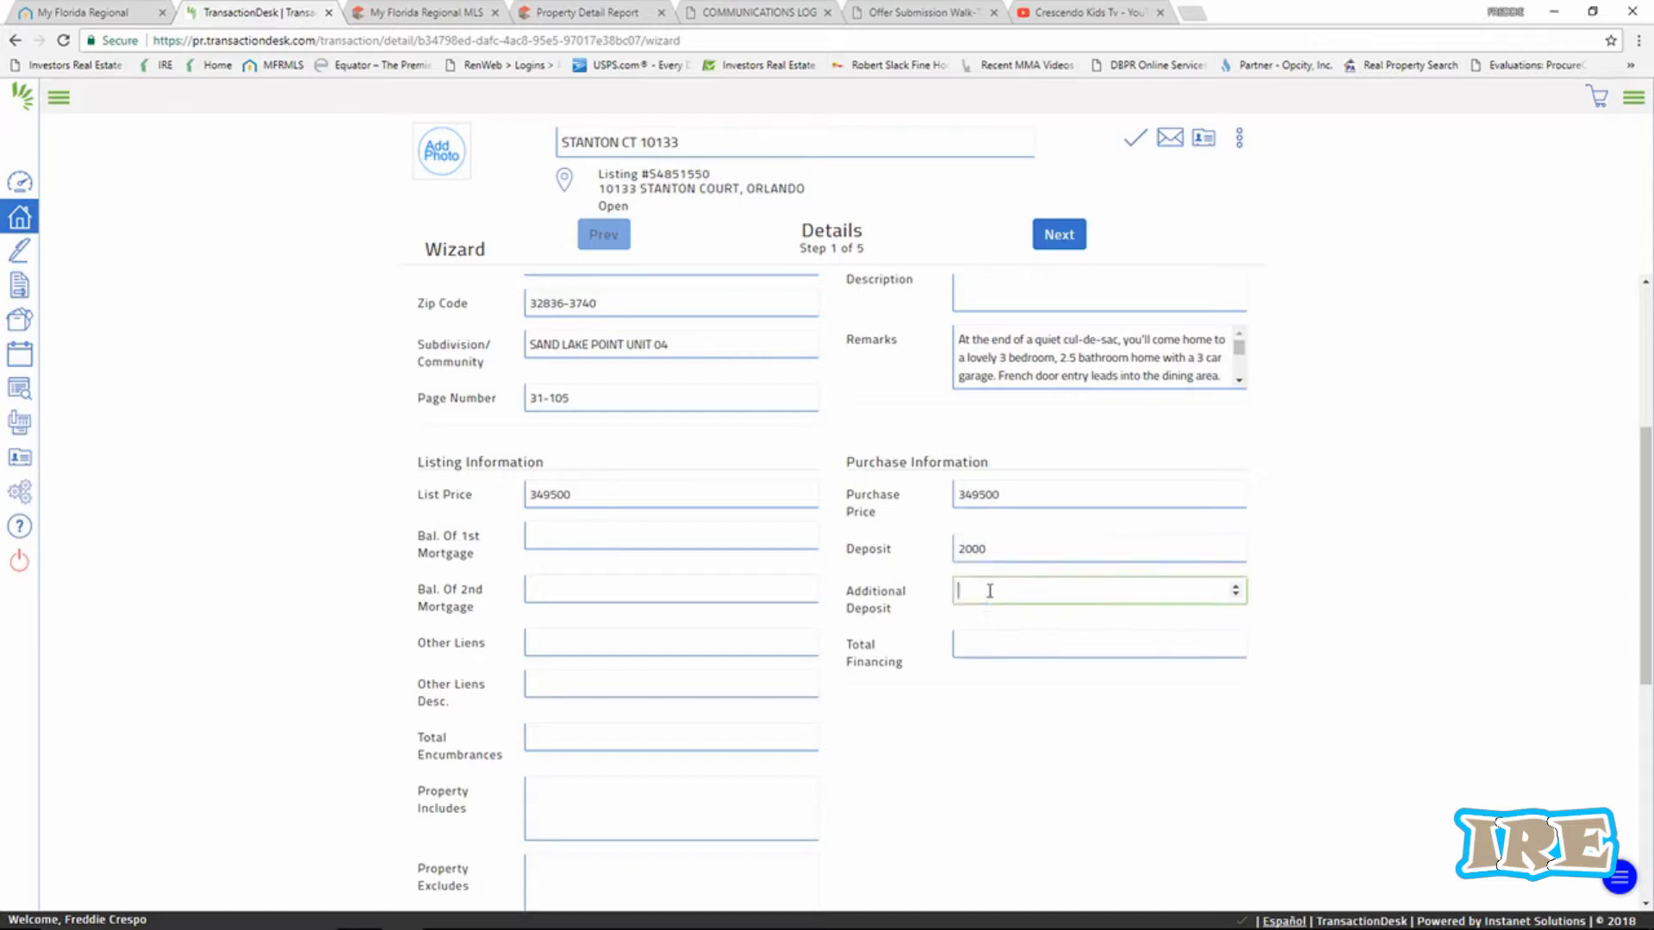
pyautogui.click(1025, 641)
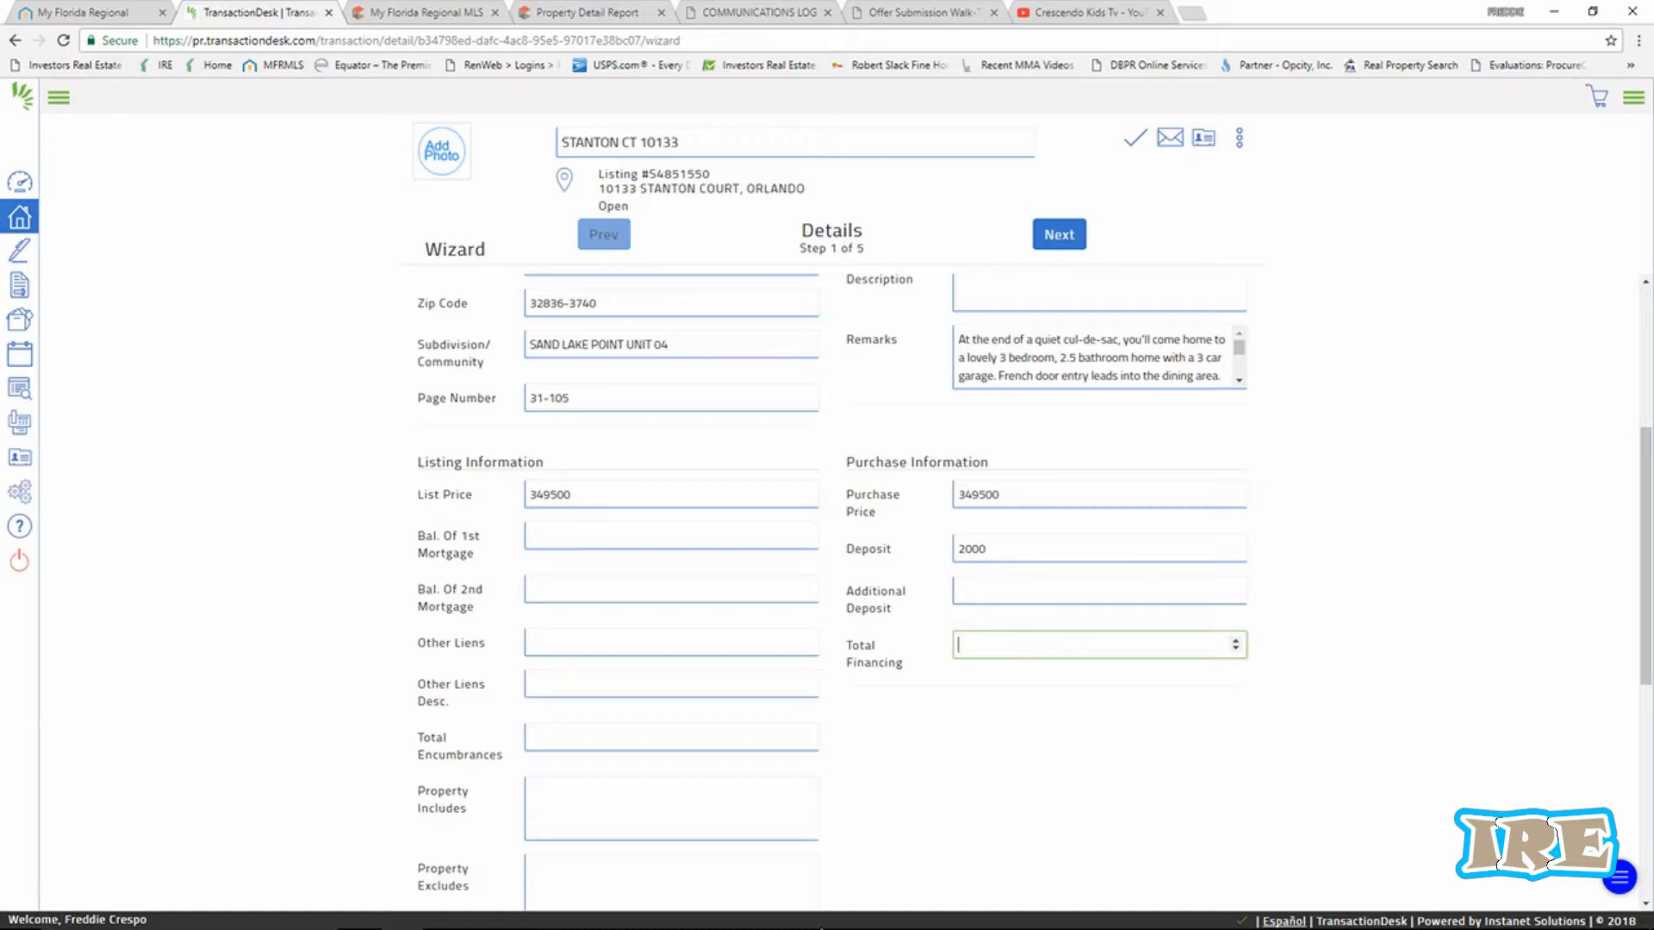
pyautogui.moveTo(822, 929)
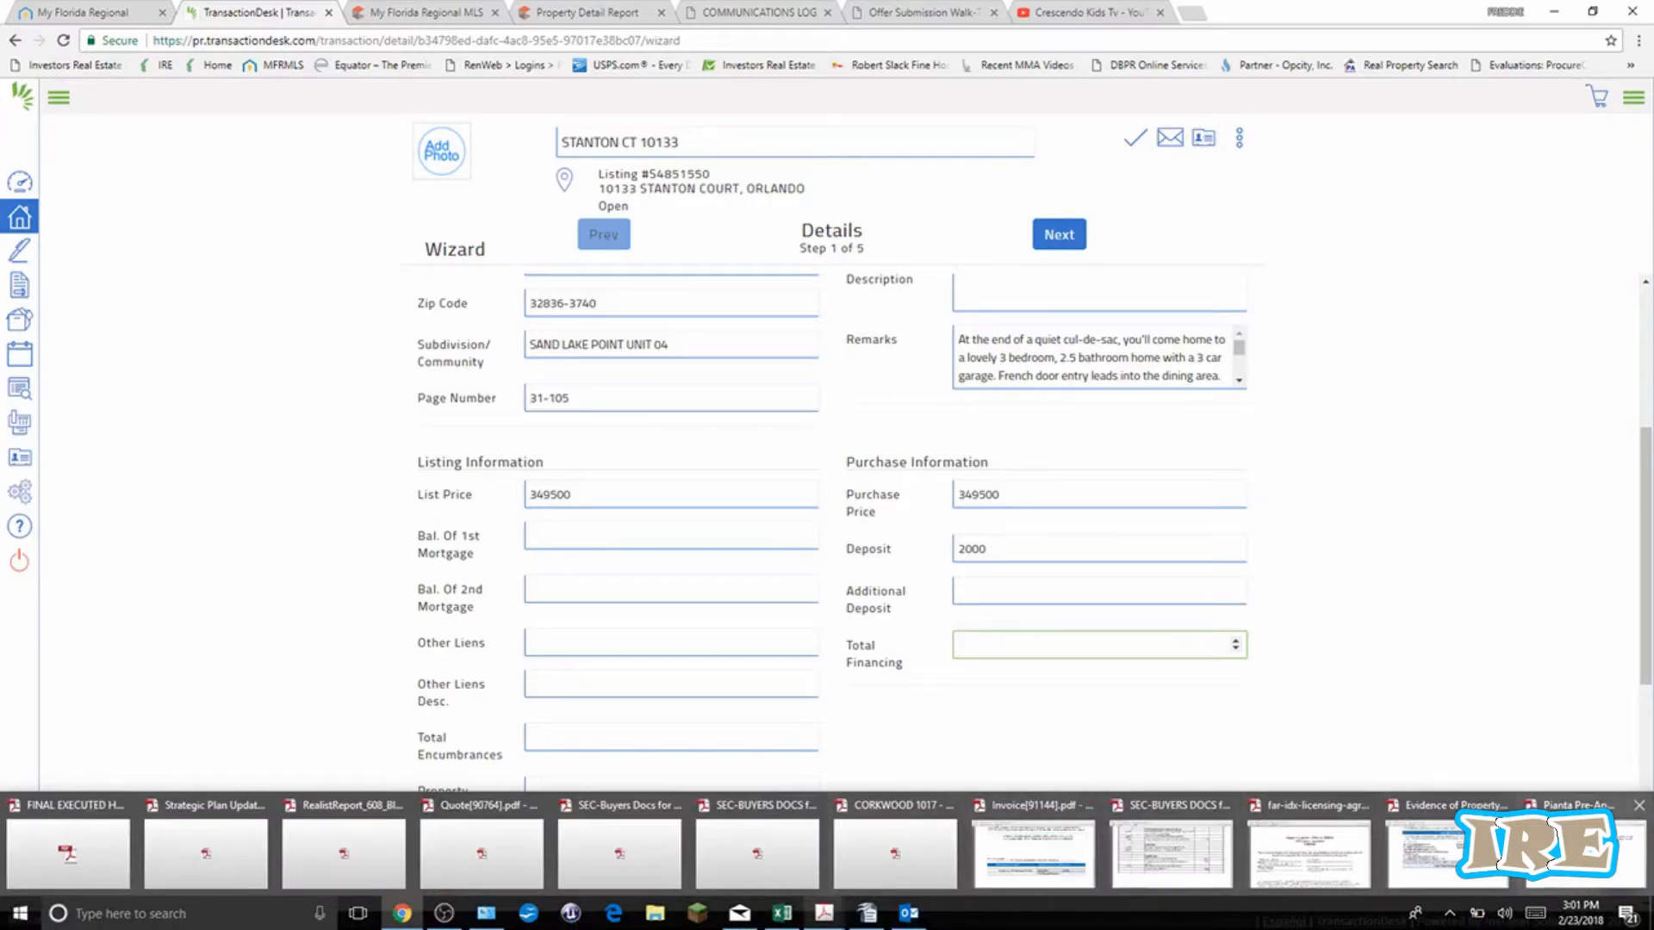
pyautogui.click(1585, 853)
pyautogui.scroll(5, 757, 728)
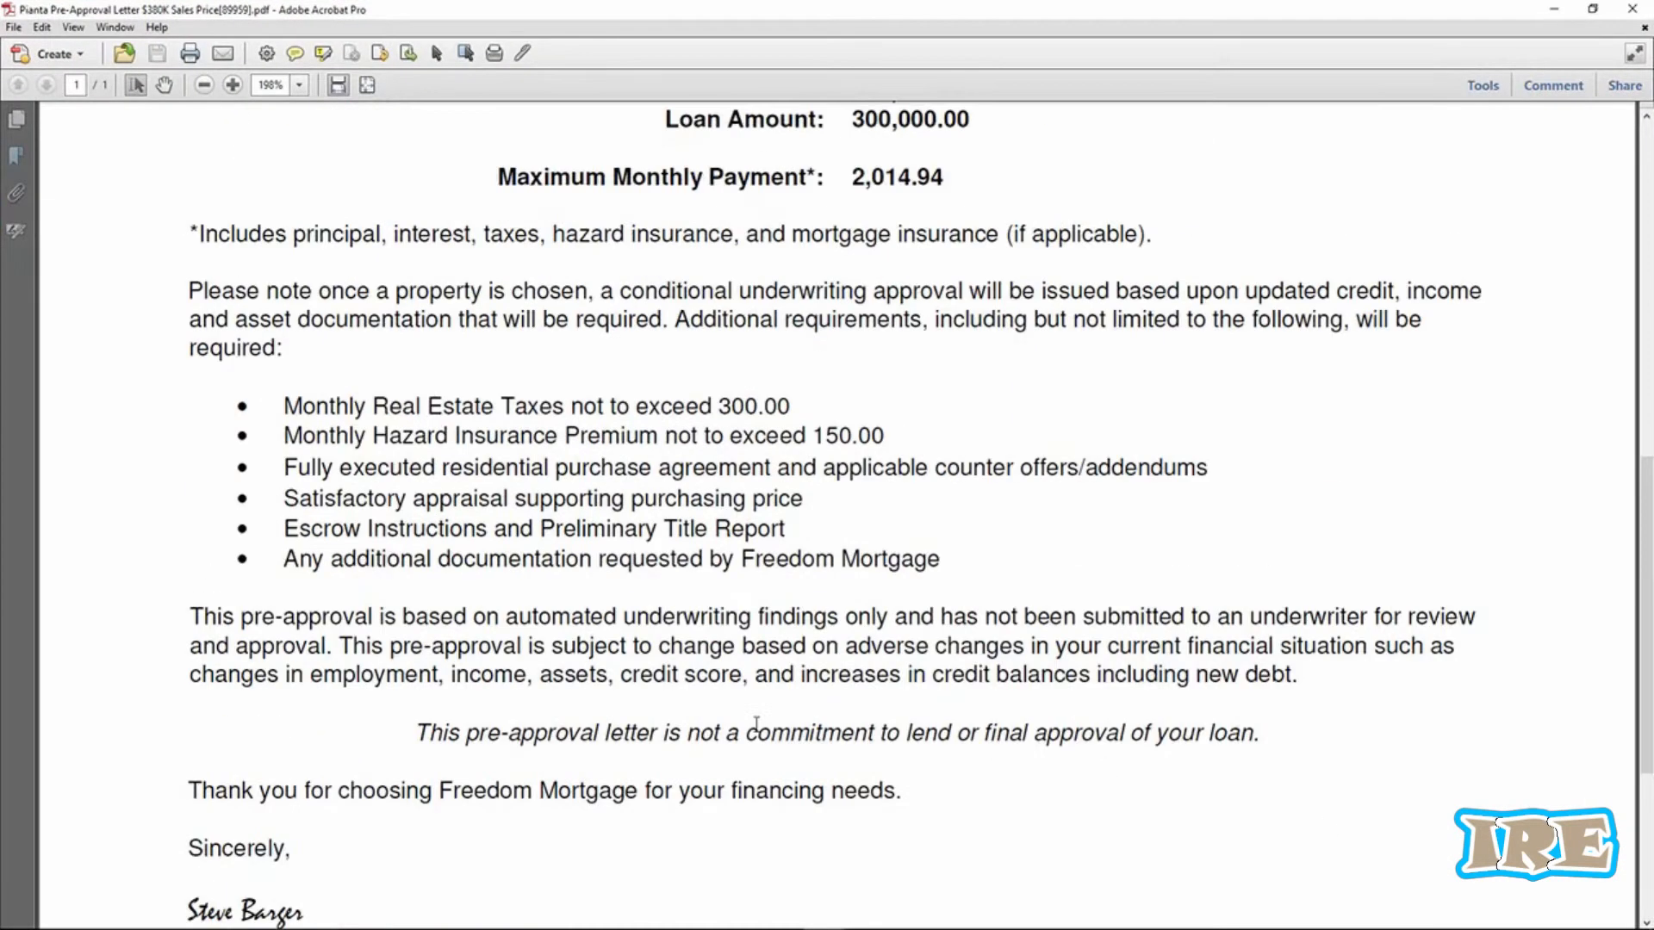
pyautogui.scroll(5, 757, 722)
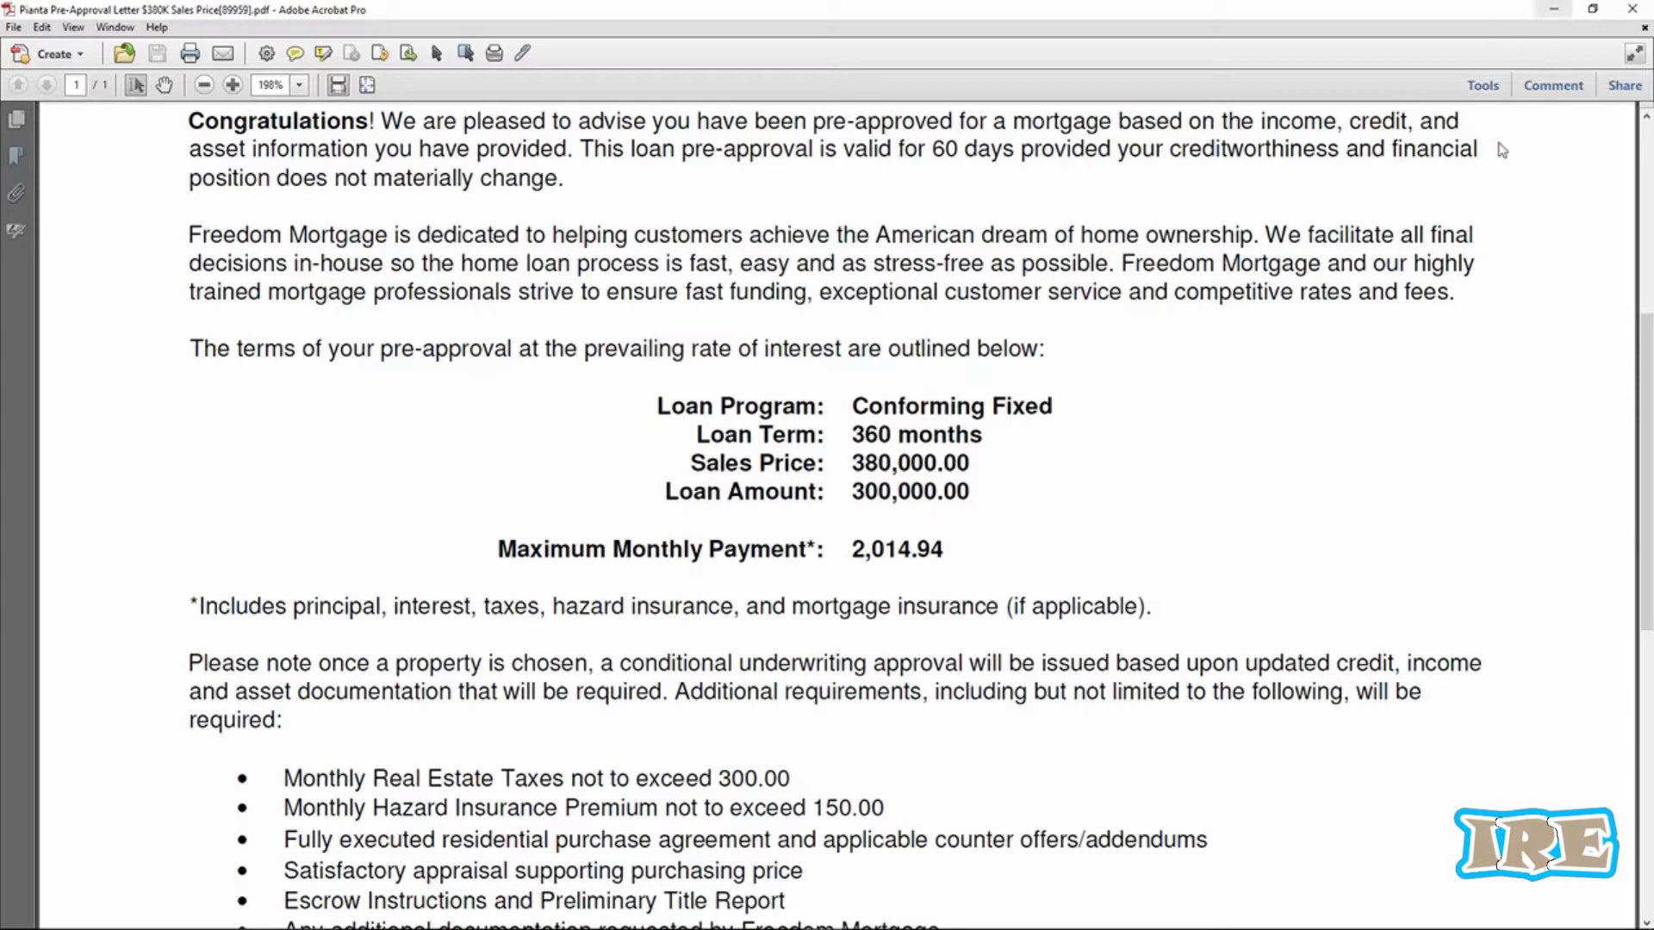
pyautogui.click(1553, 12)
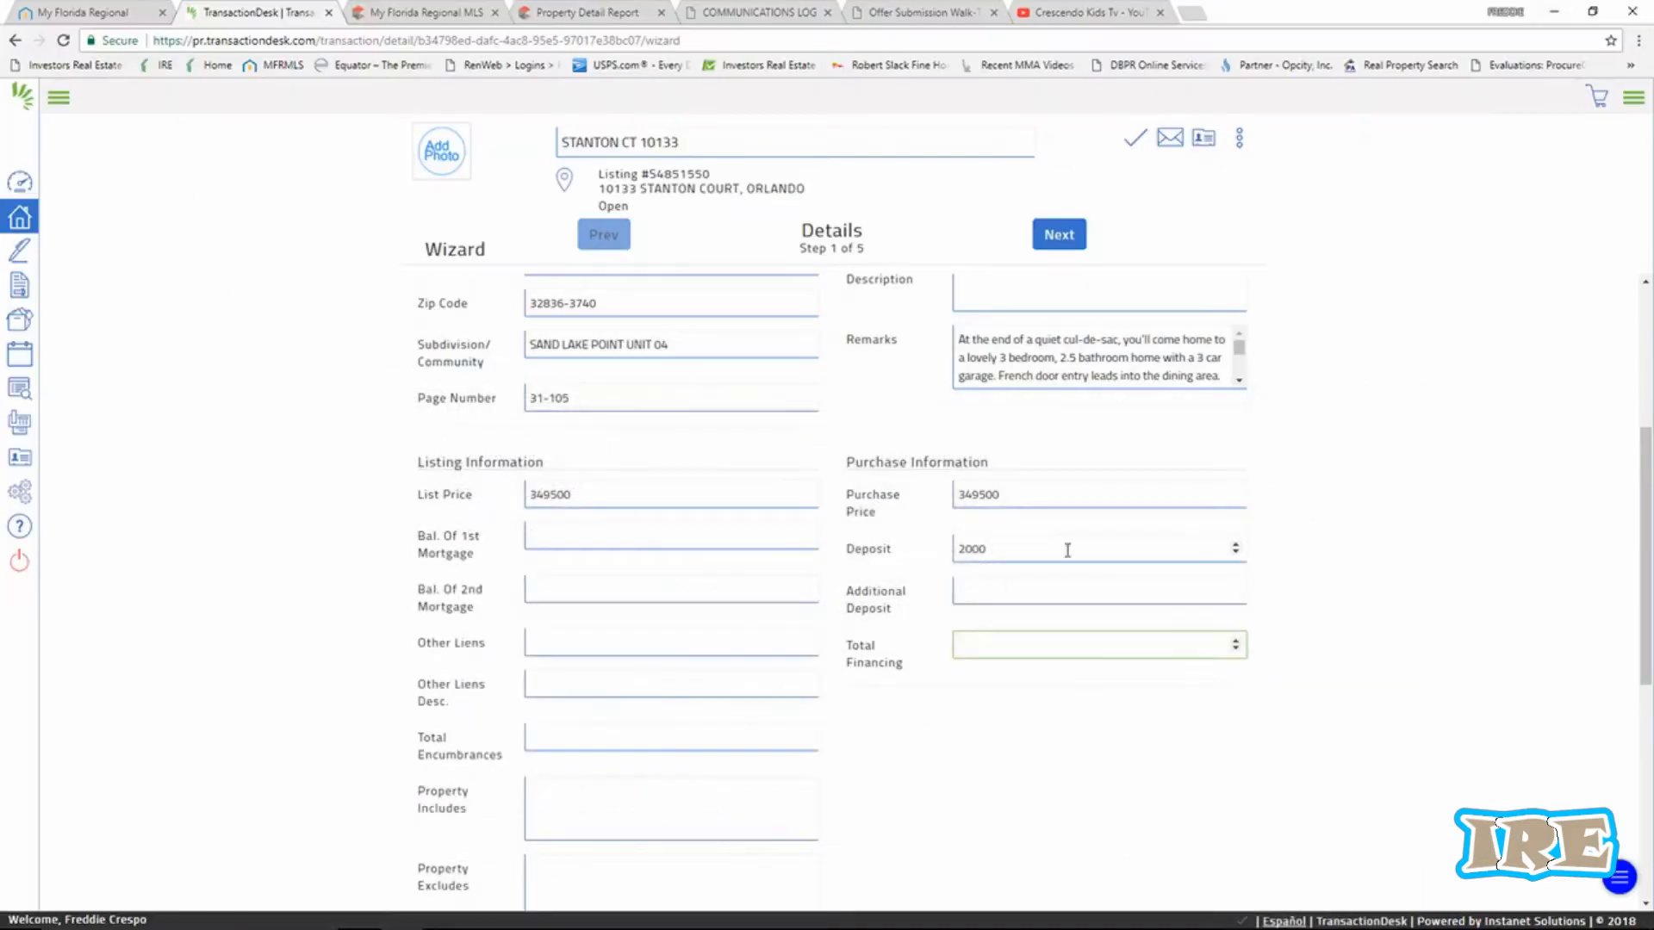
# Fill Total Financing with 279600 on the Details step.
pyautogui.click(975, 646)
pyautogui.click(989, 711)
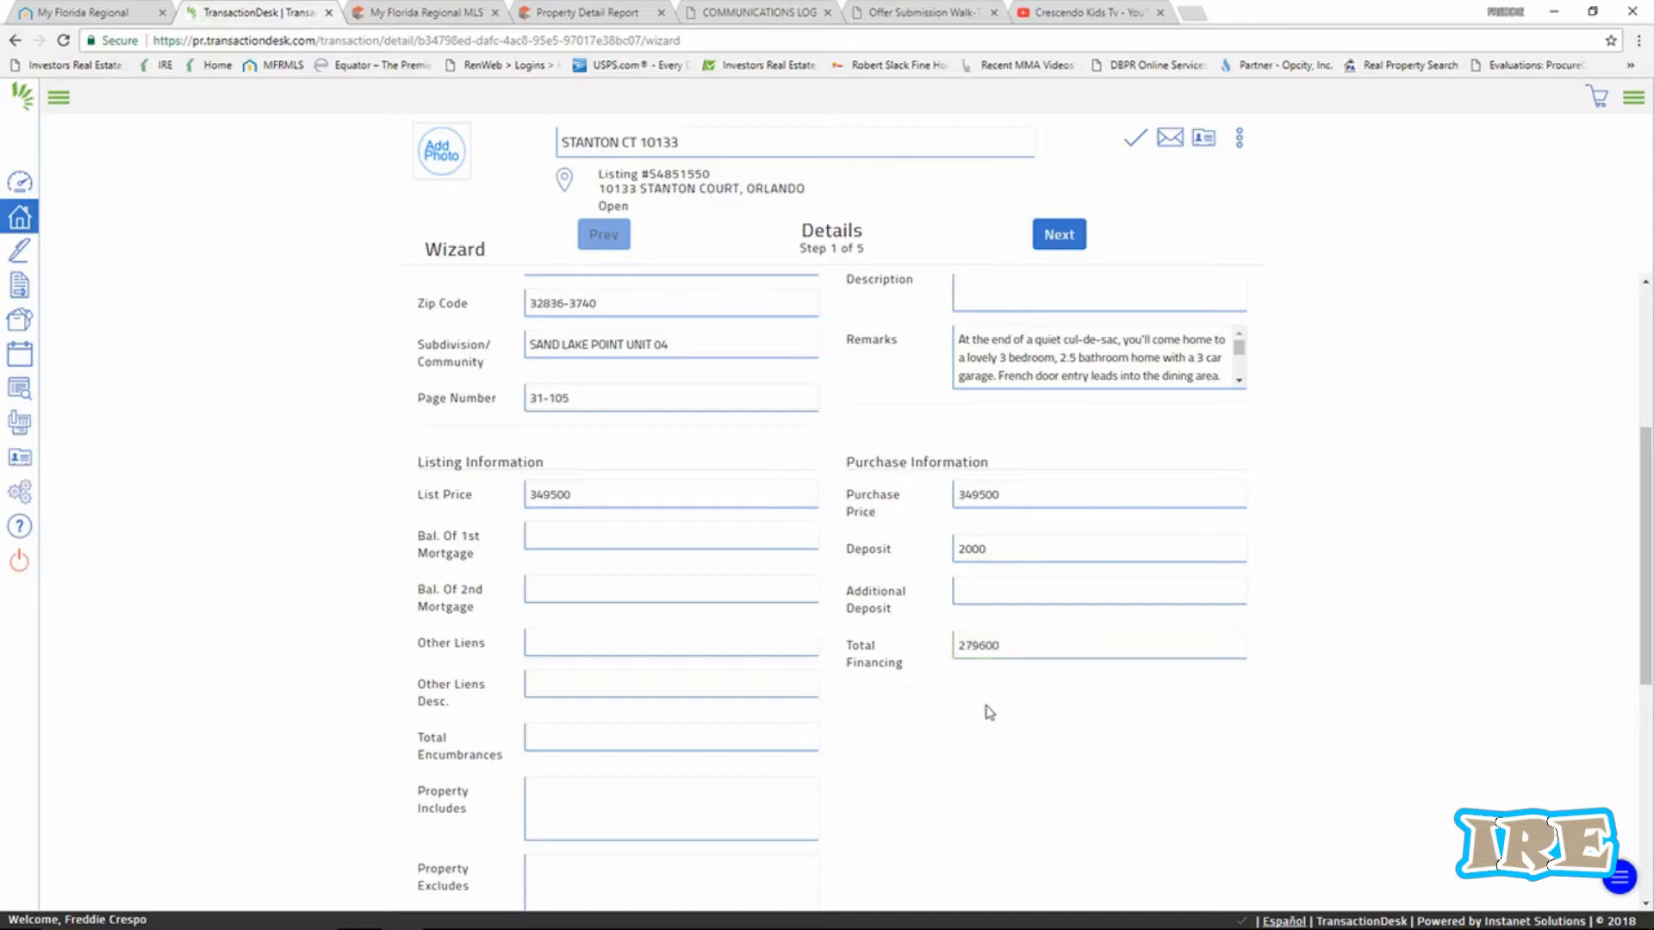
pyautogui.scroll(-2, 706, 534)
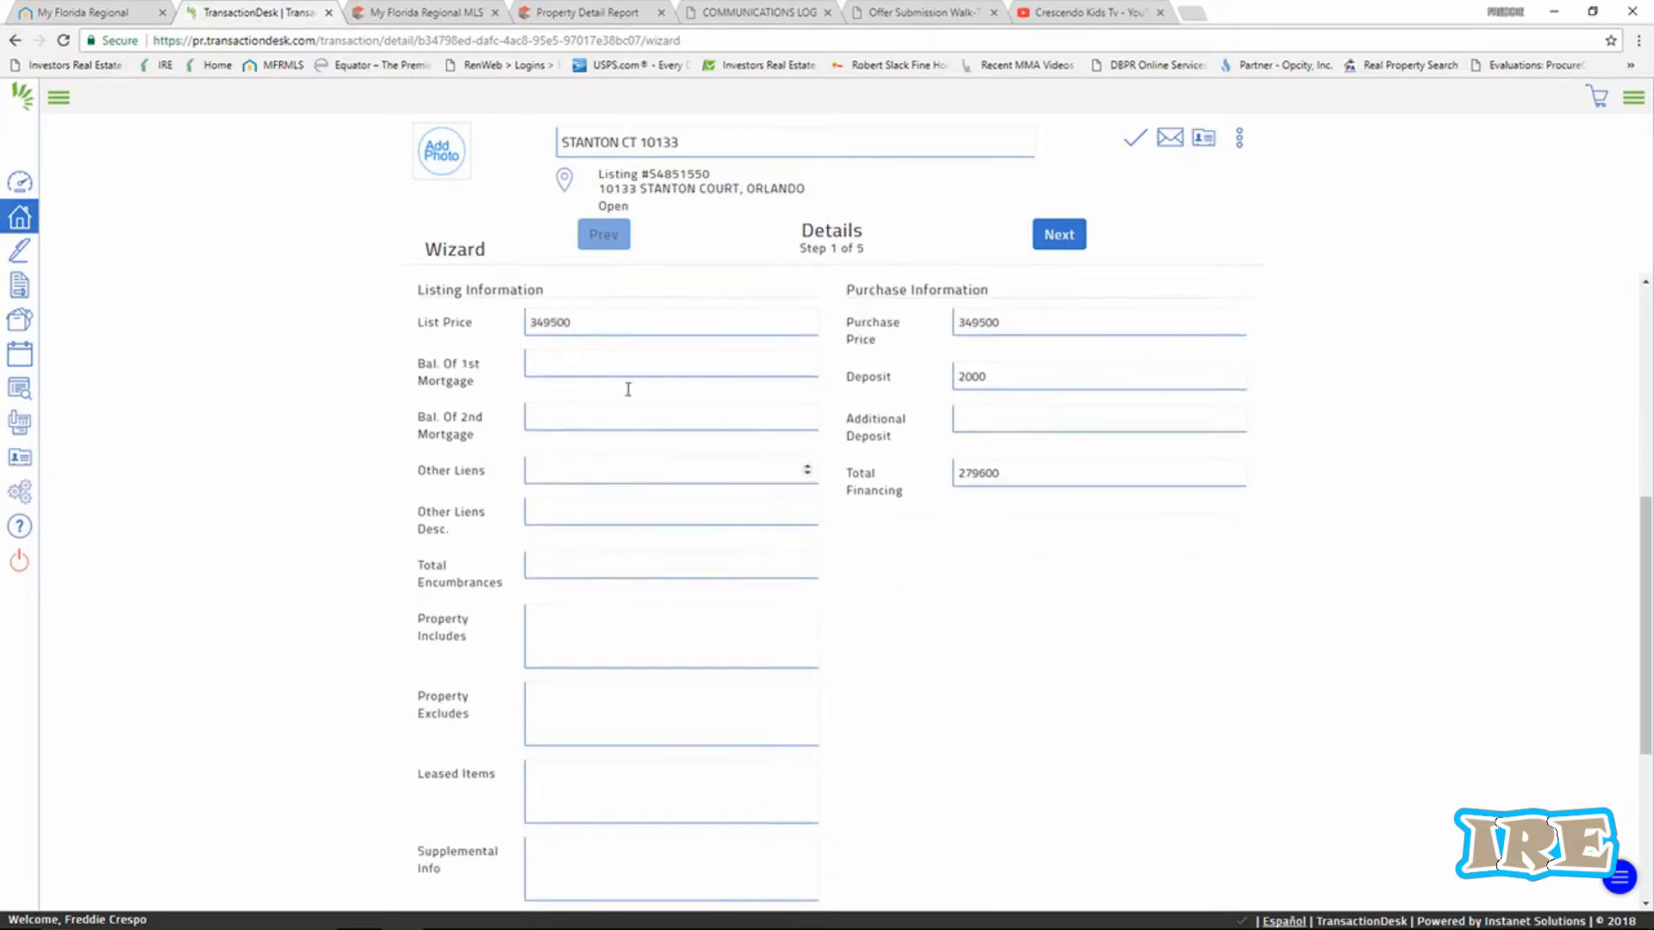
pyautogui.scroll(-4, 625, 540)
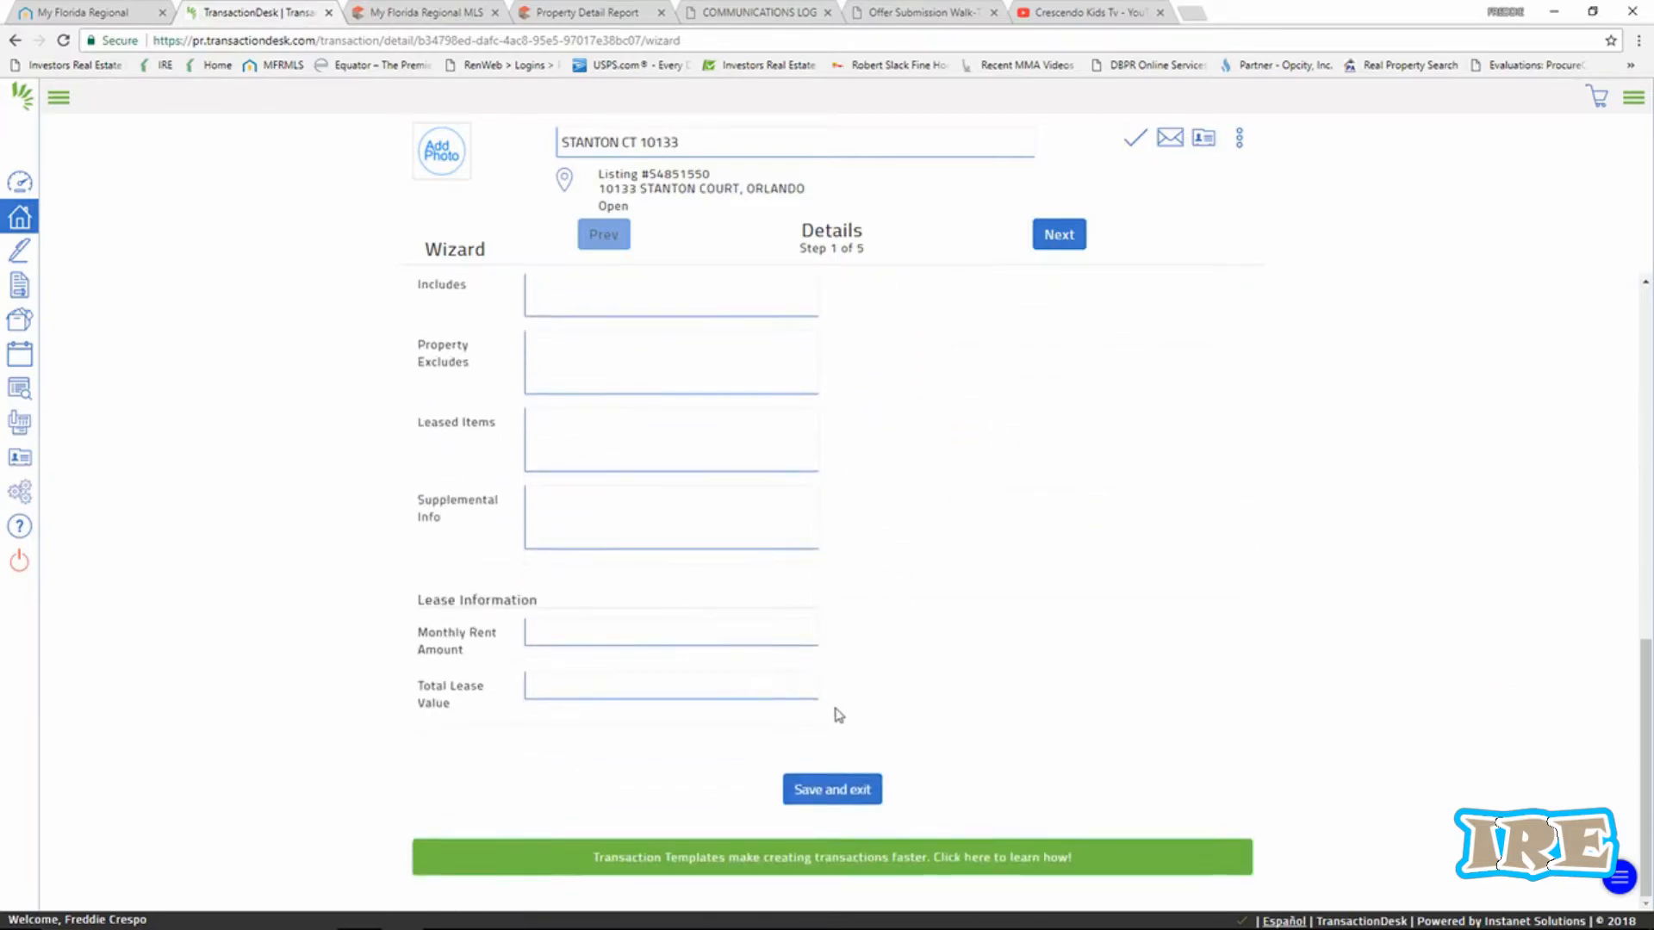
# Pick February 23, 2018 as Offer Date and March 30, 2018 as Closing Date, then continue.
pyautogui.click(1058, 234)
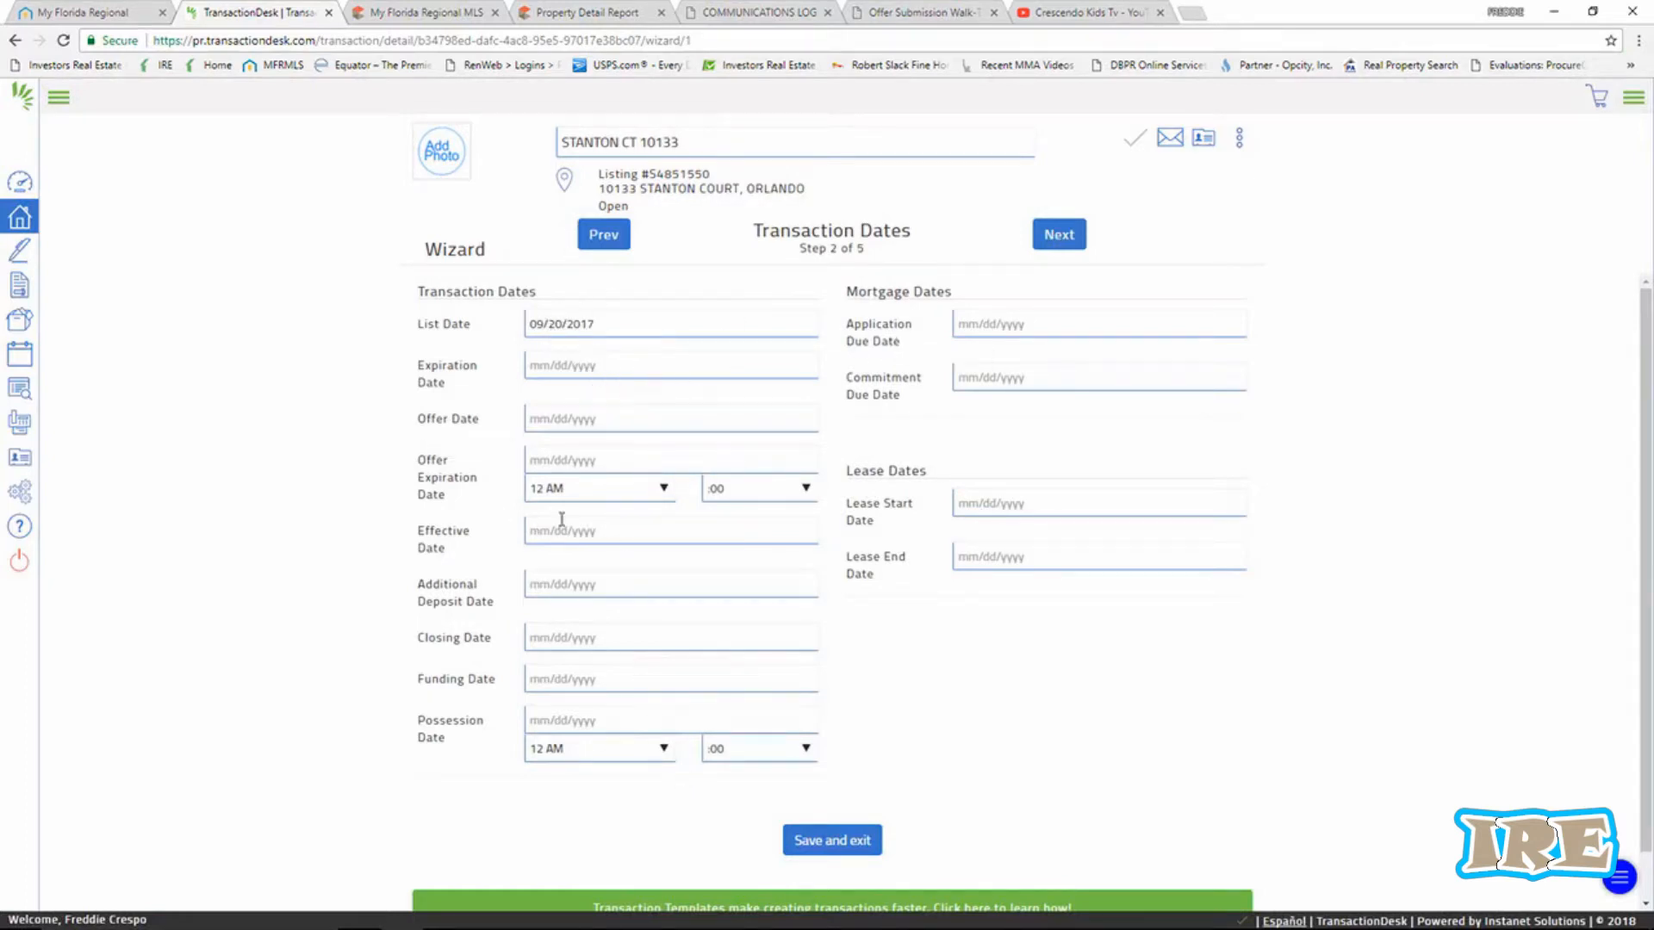
pyautogui.click(564, 419)
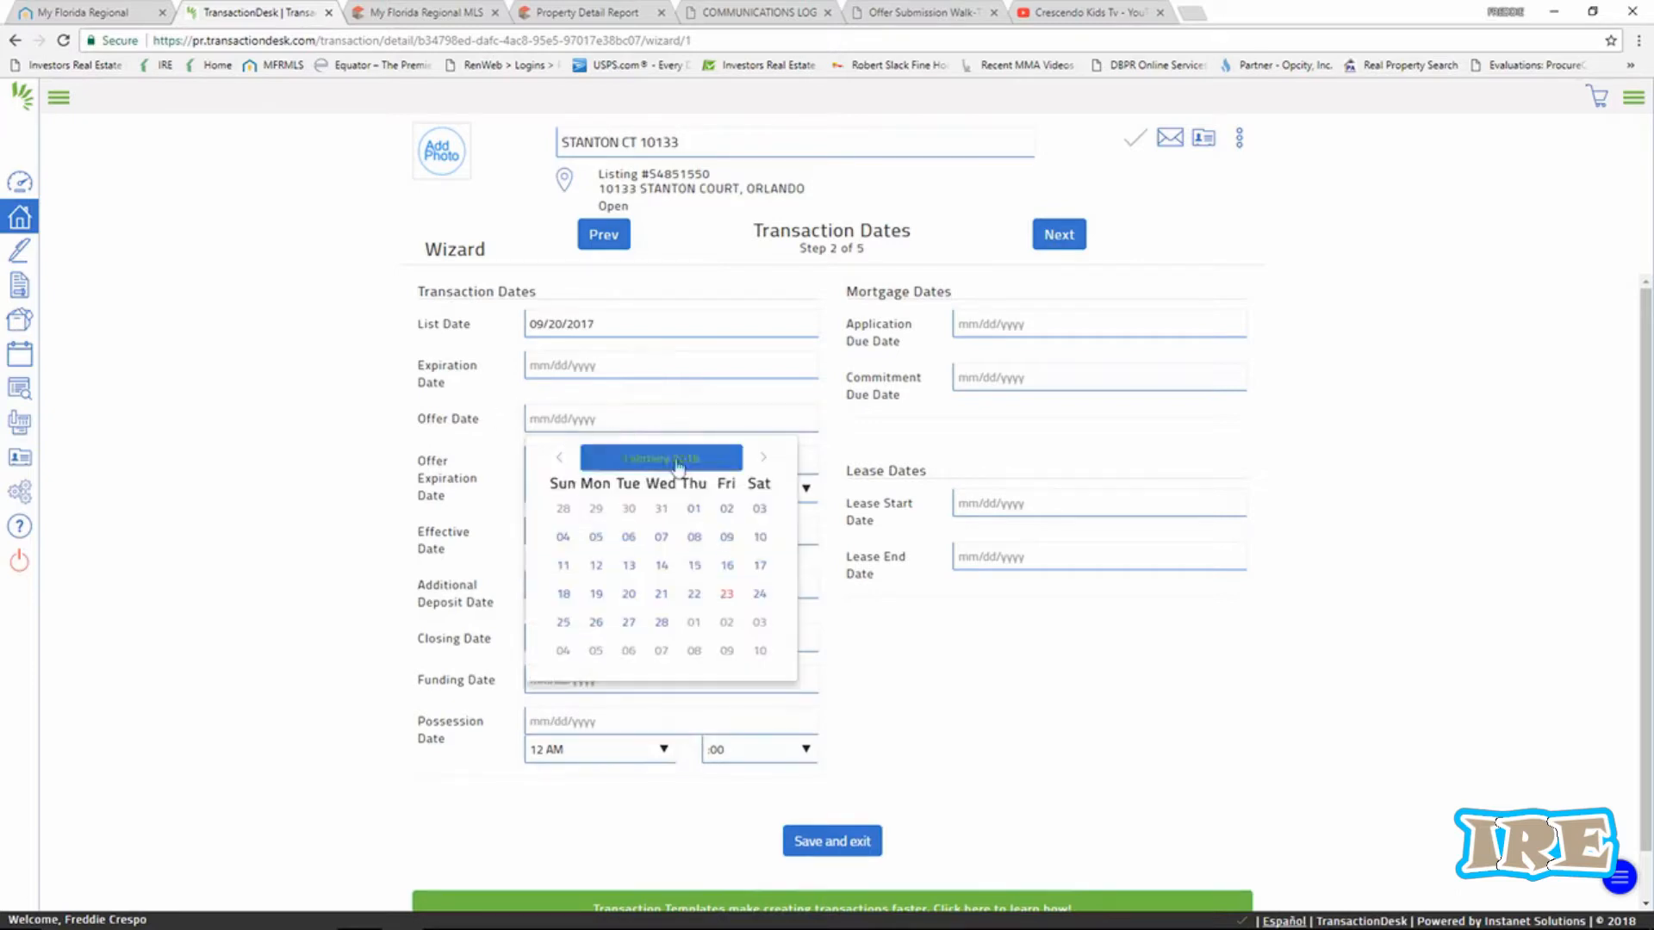
pyautogui.click(728, 594)
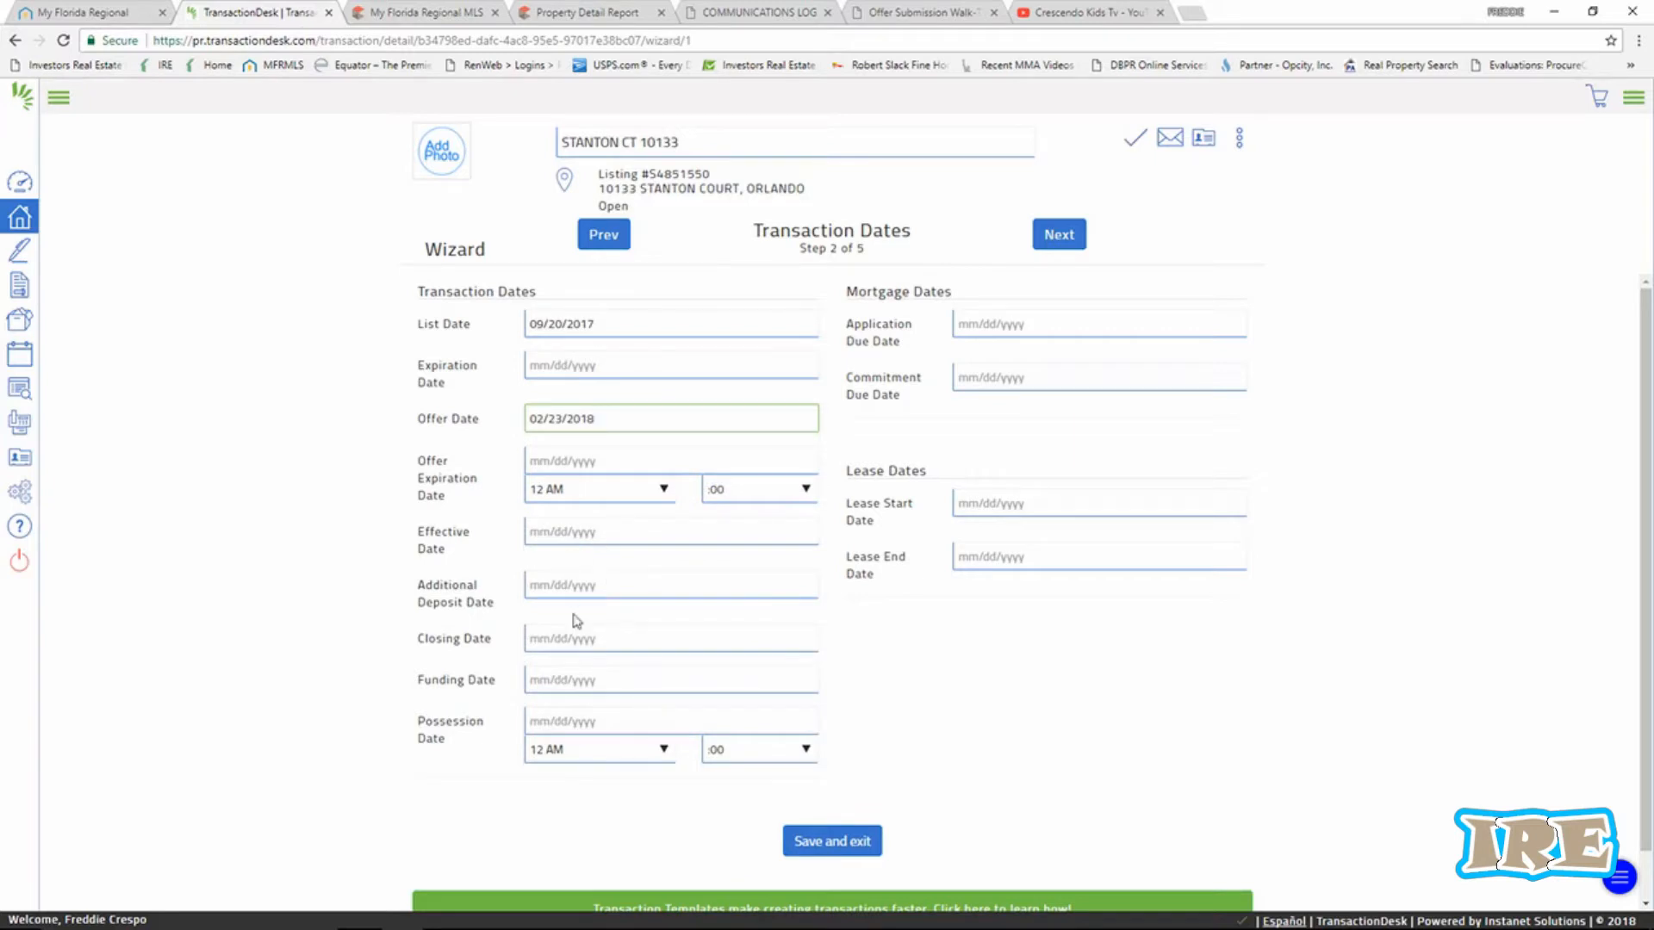
pyautogui.click(559, 640)
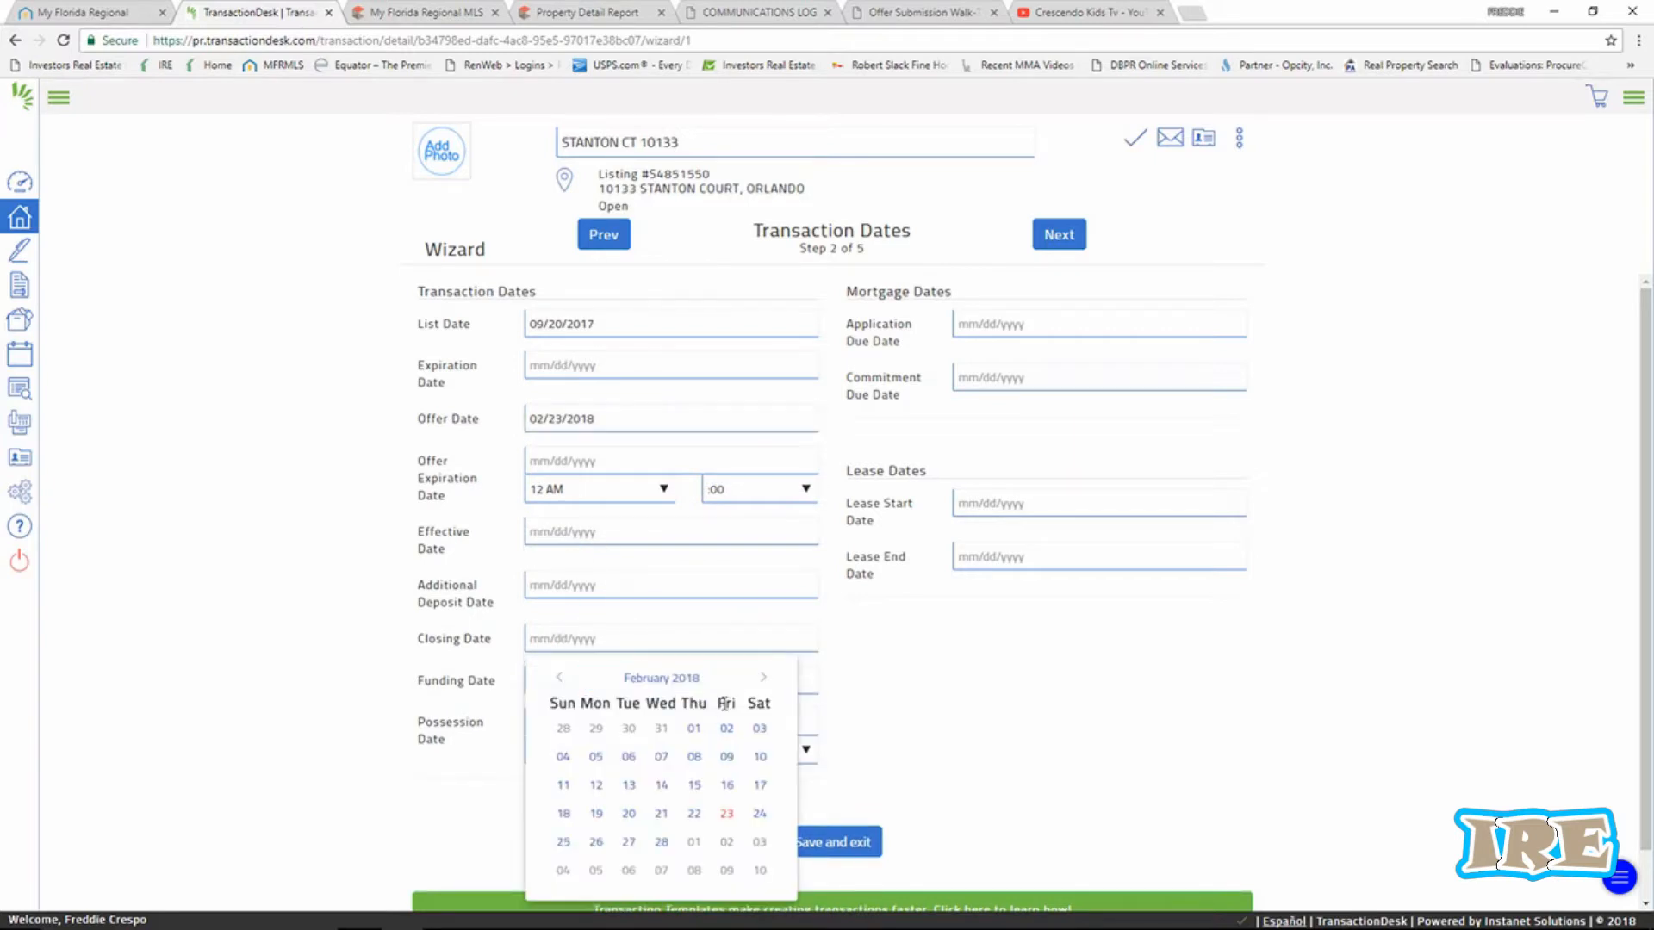
pyautogui.click(763, 678)
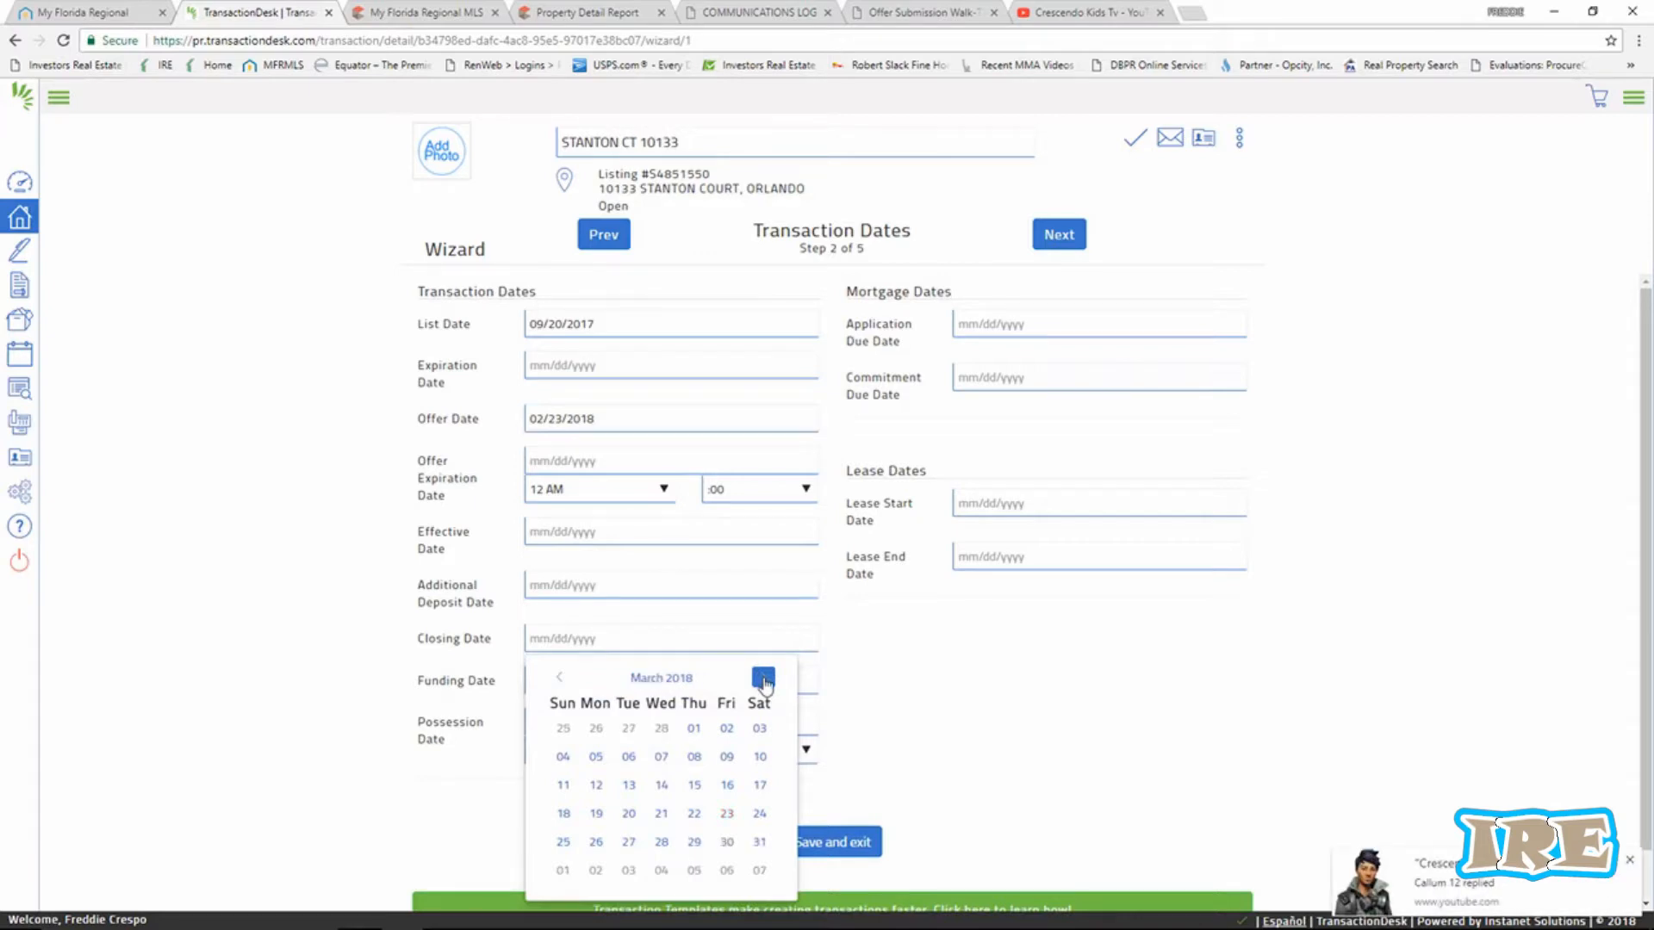
pyautogui.click(1629, 863)
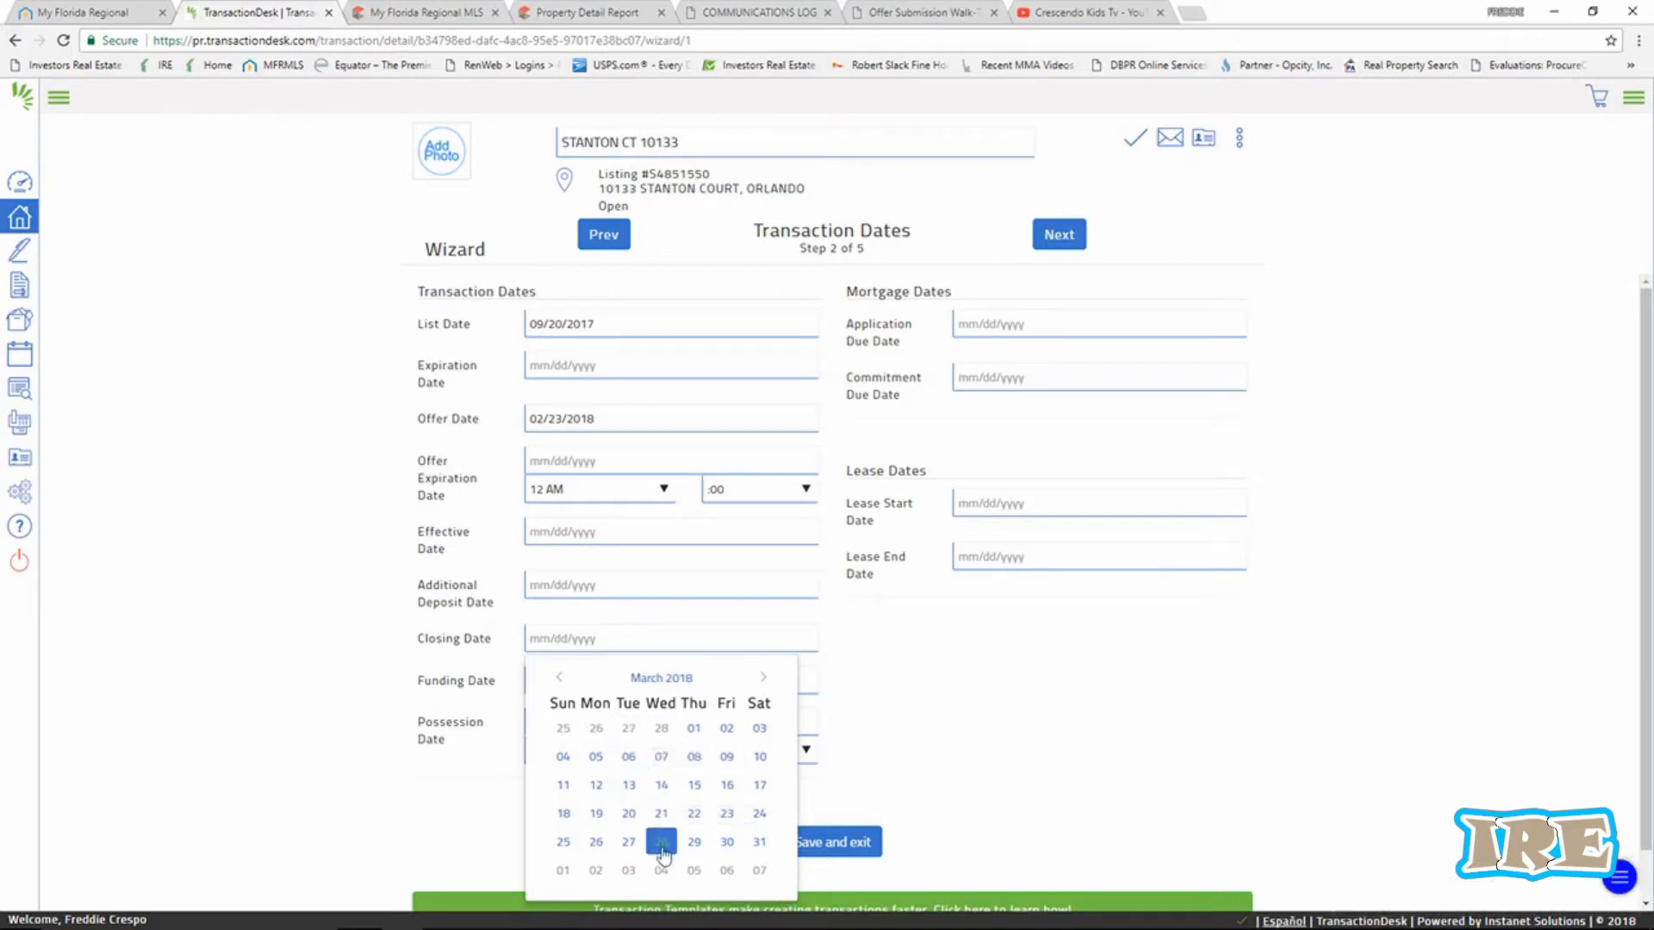
pyautogui.click(728, 845)
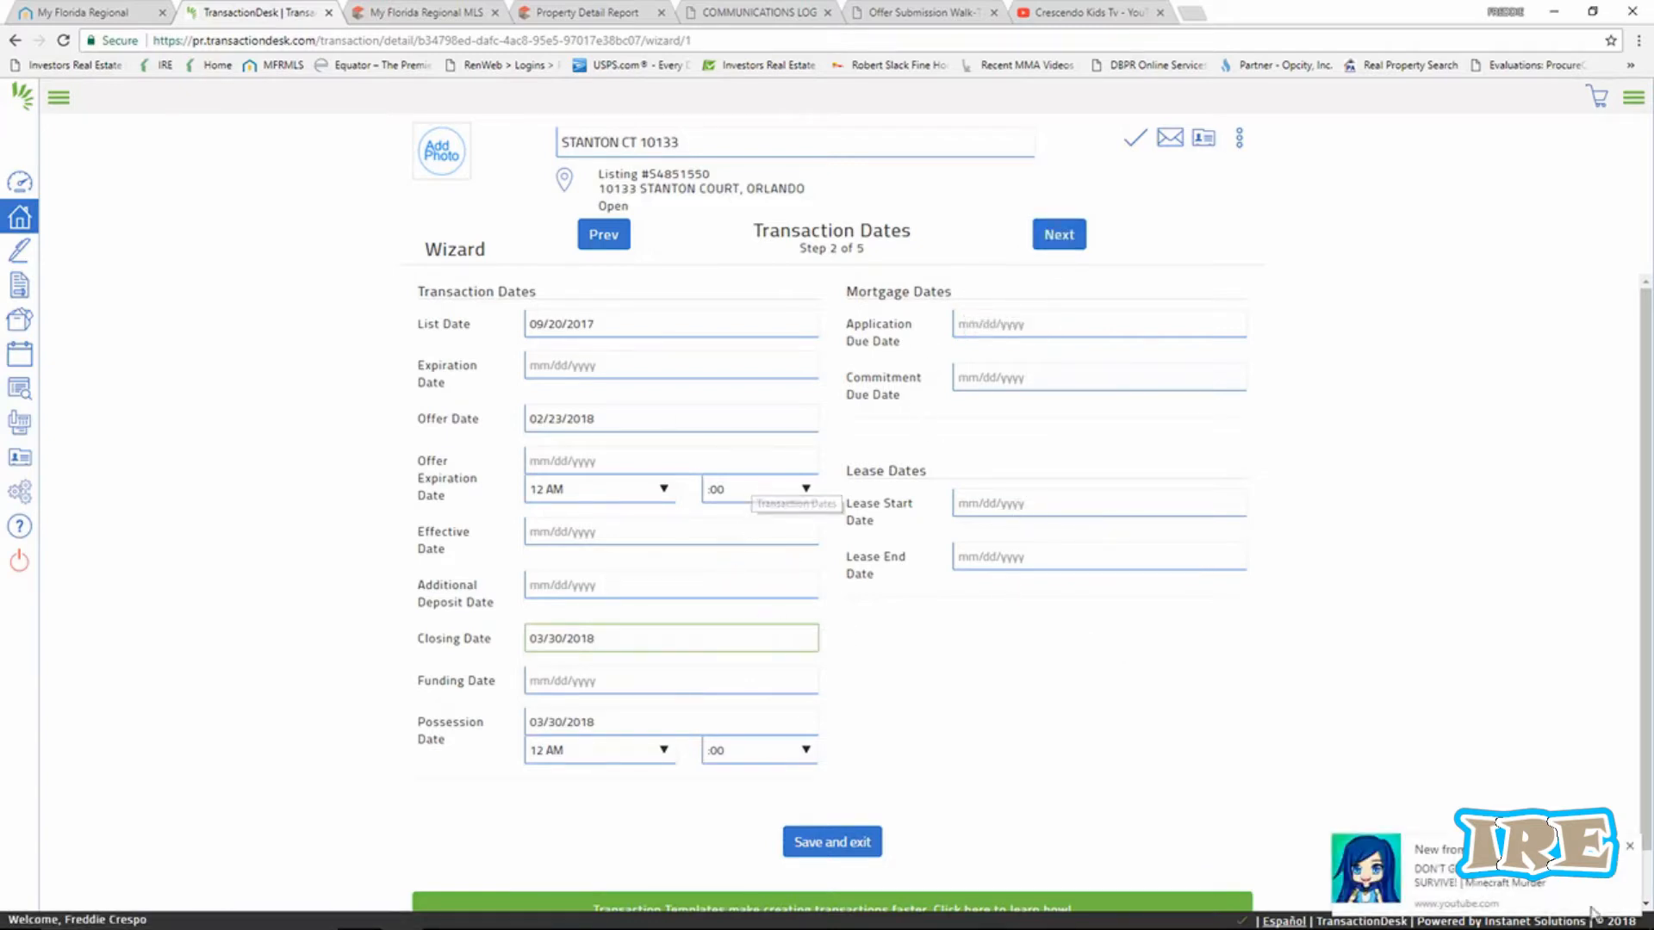
pyautogui.click(1633, 849)
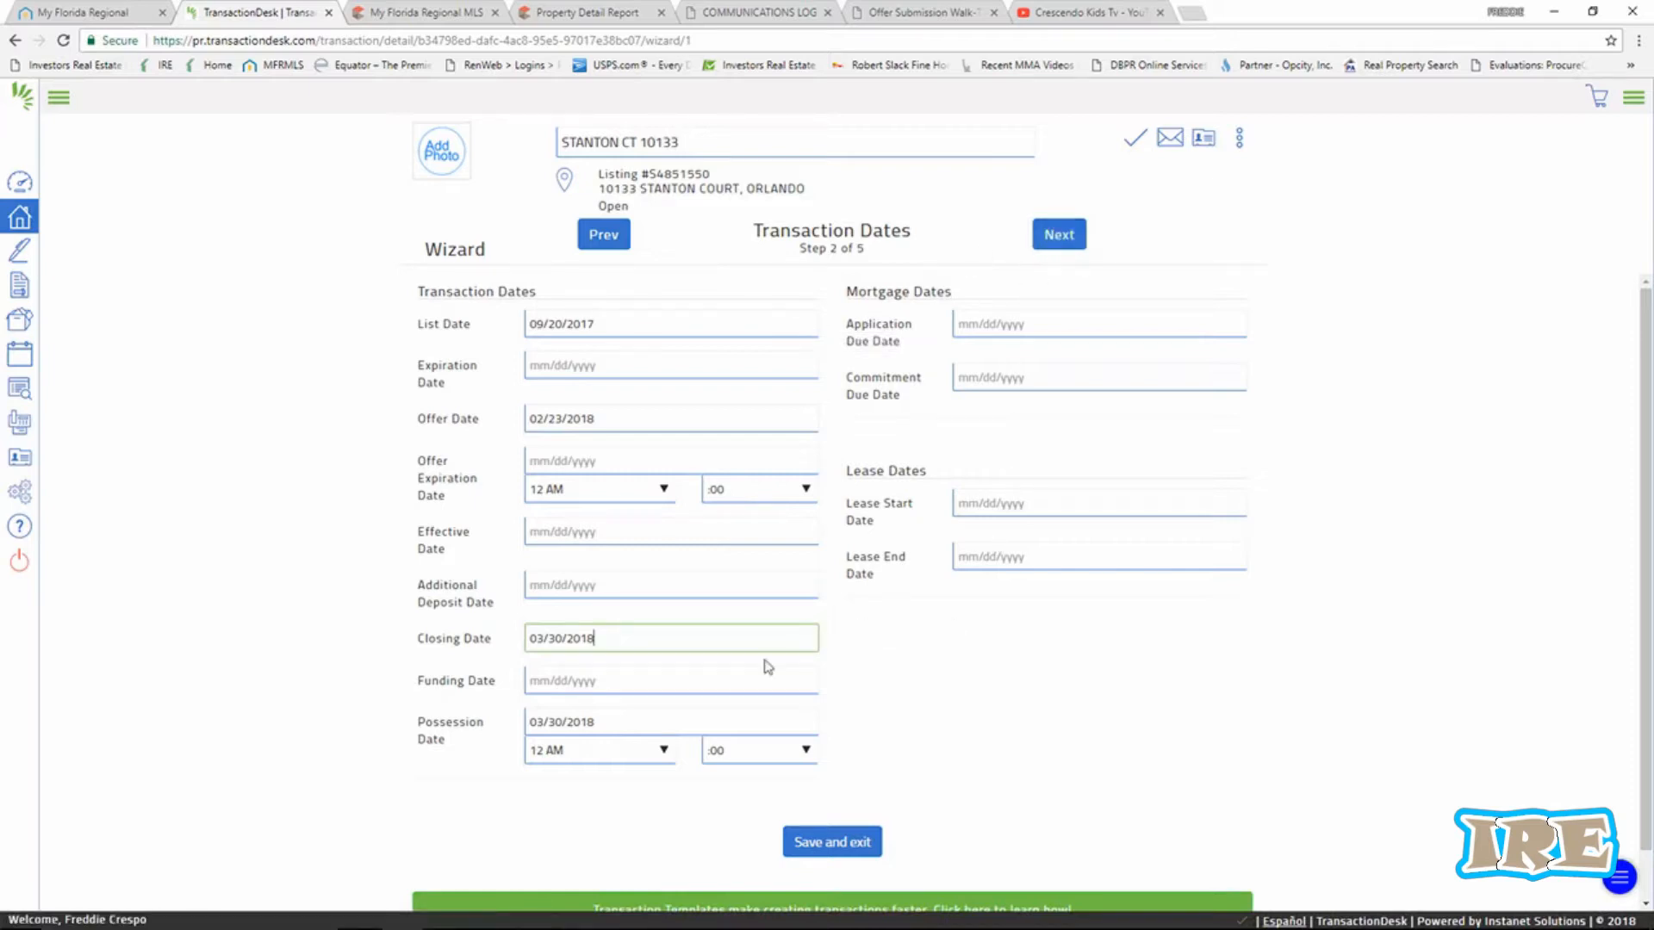
pyautogui.click(1060, 236)
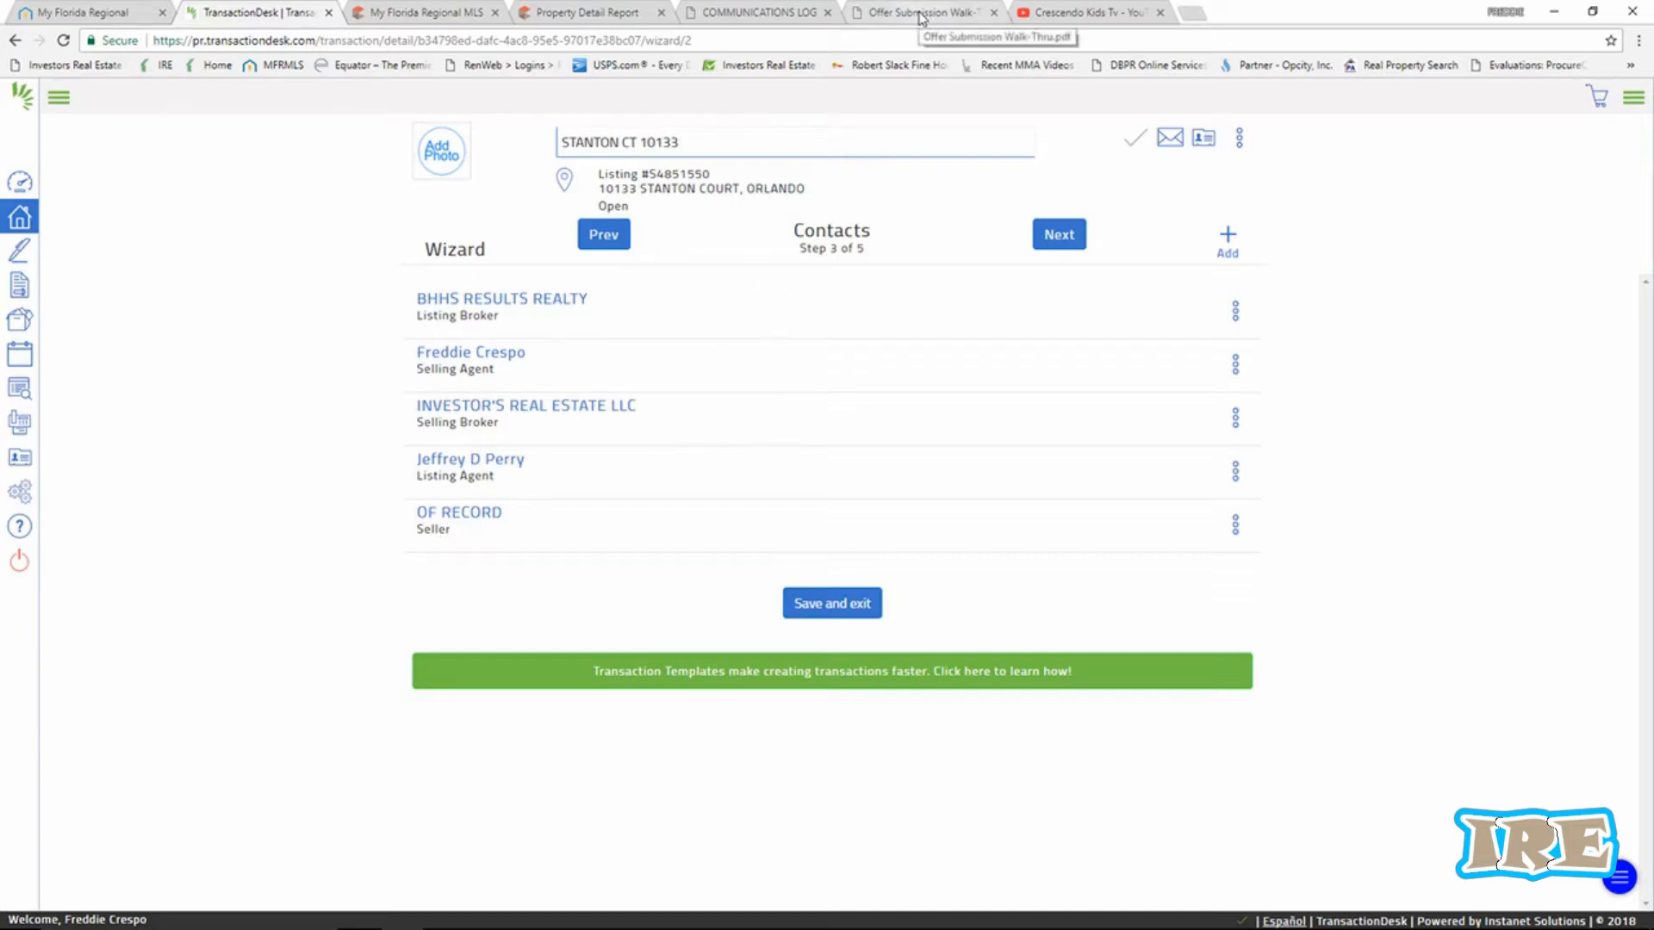
pyautogui.click(421, 12)
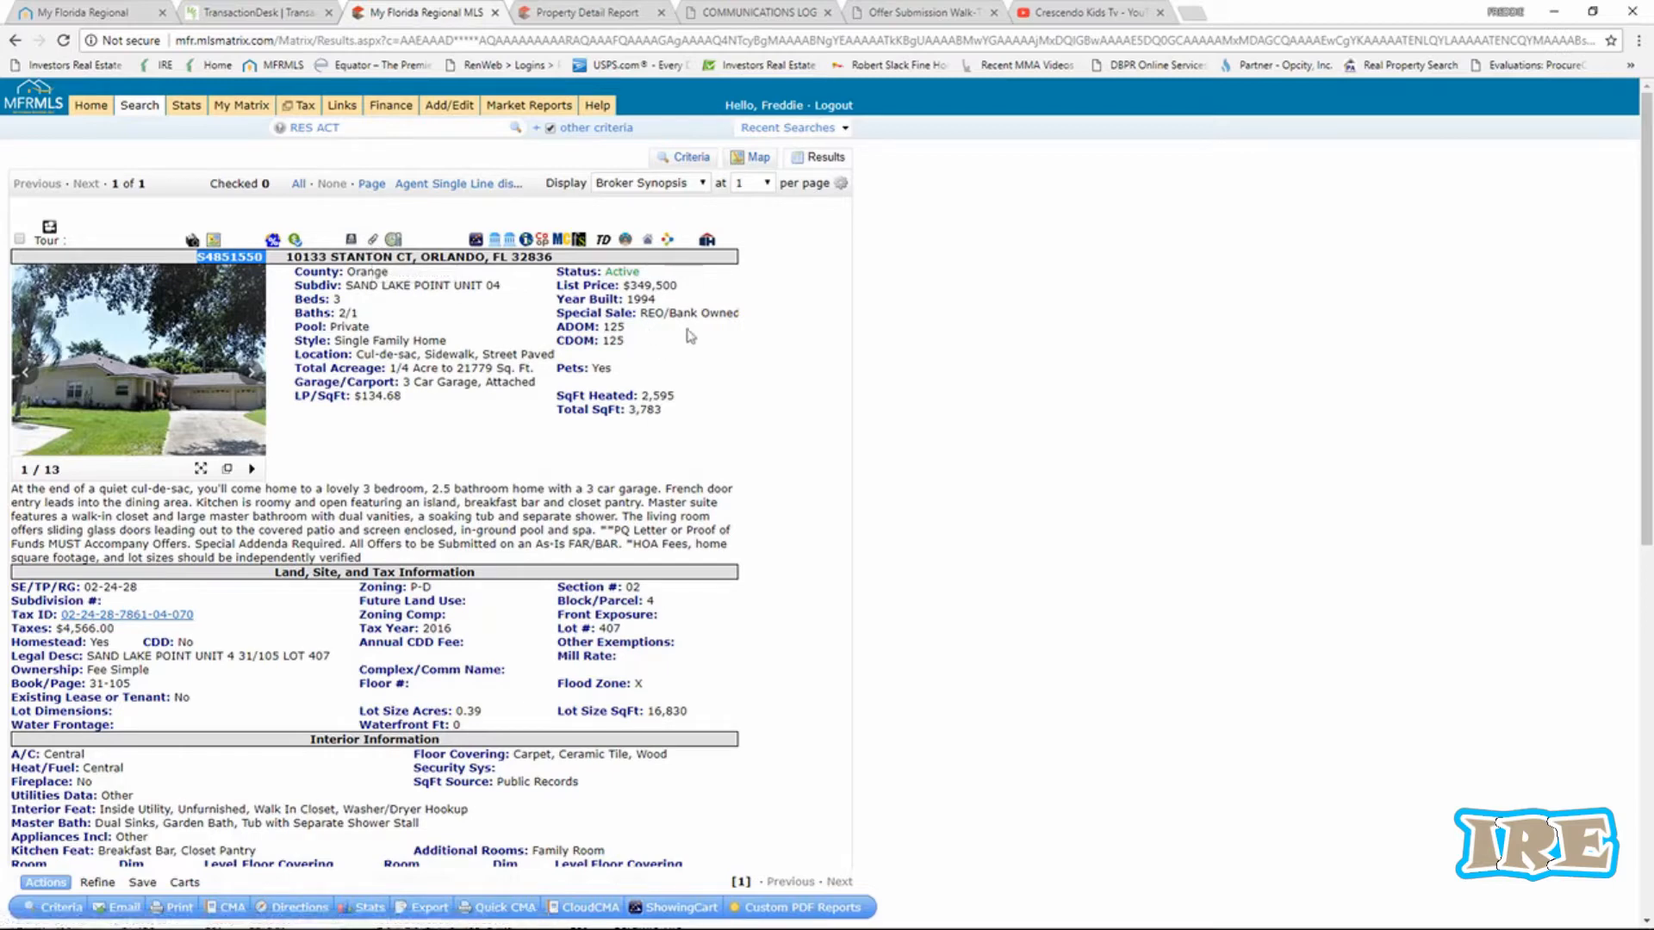
# Review the communications log and offer walk-through documents, ending on the Realist property report.
pyautogui.click(762, 17)
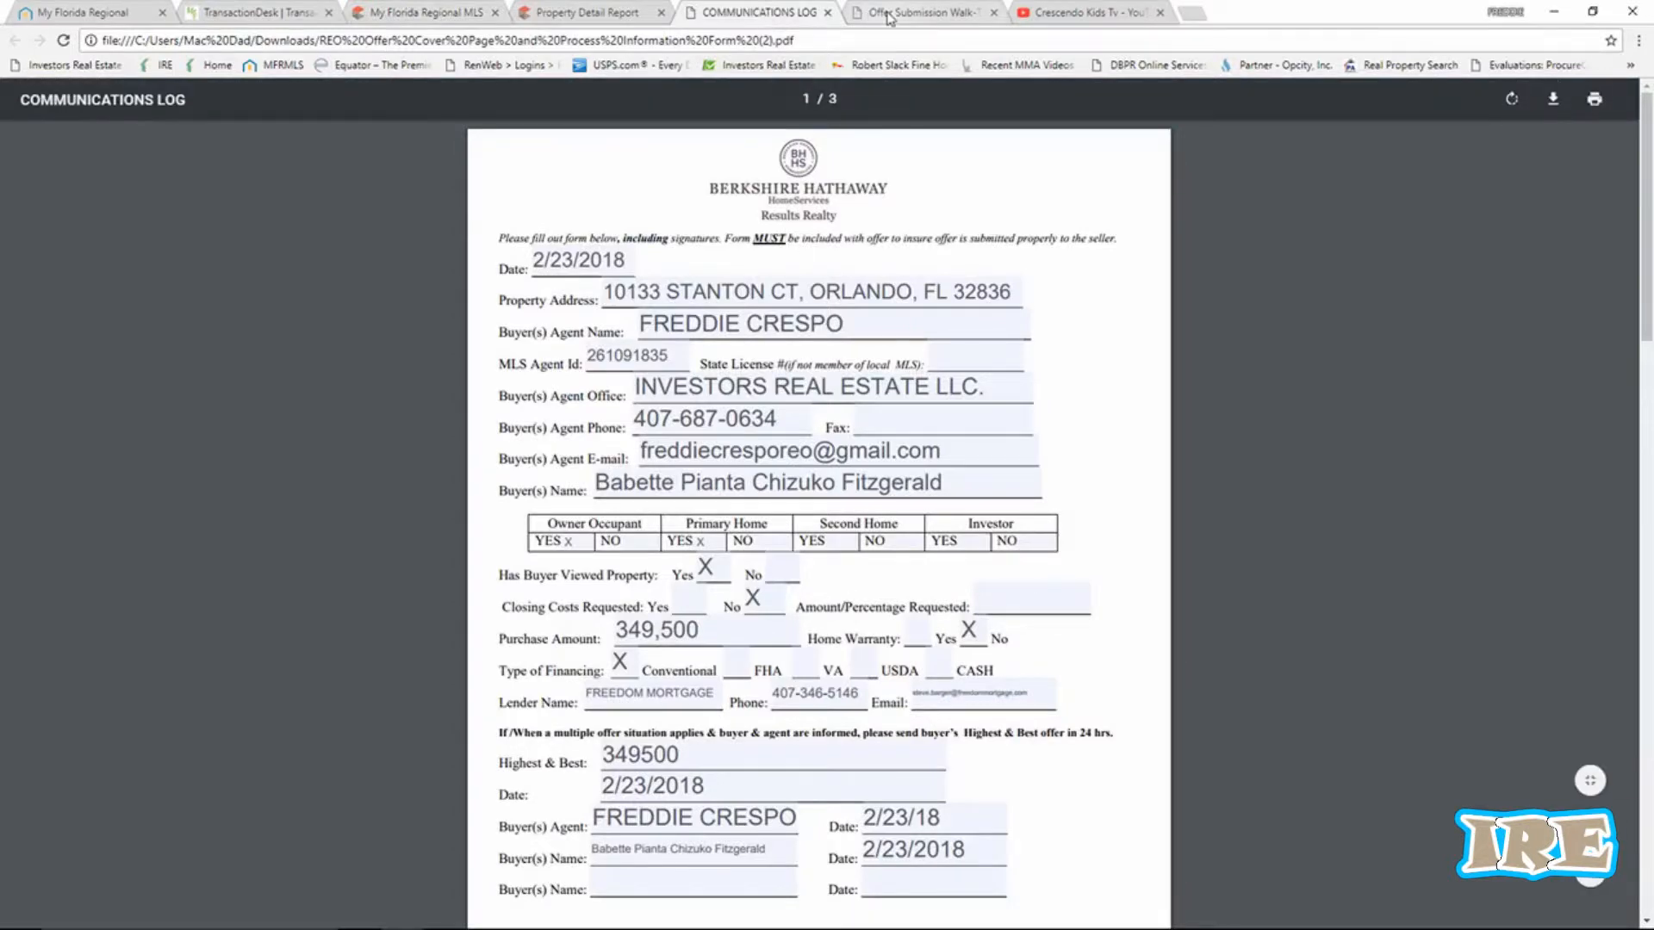
pyautogui.click(917, 13)
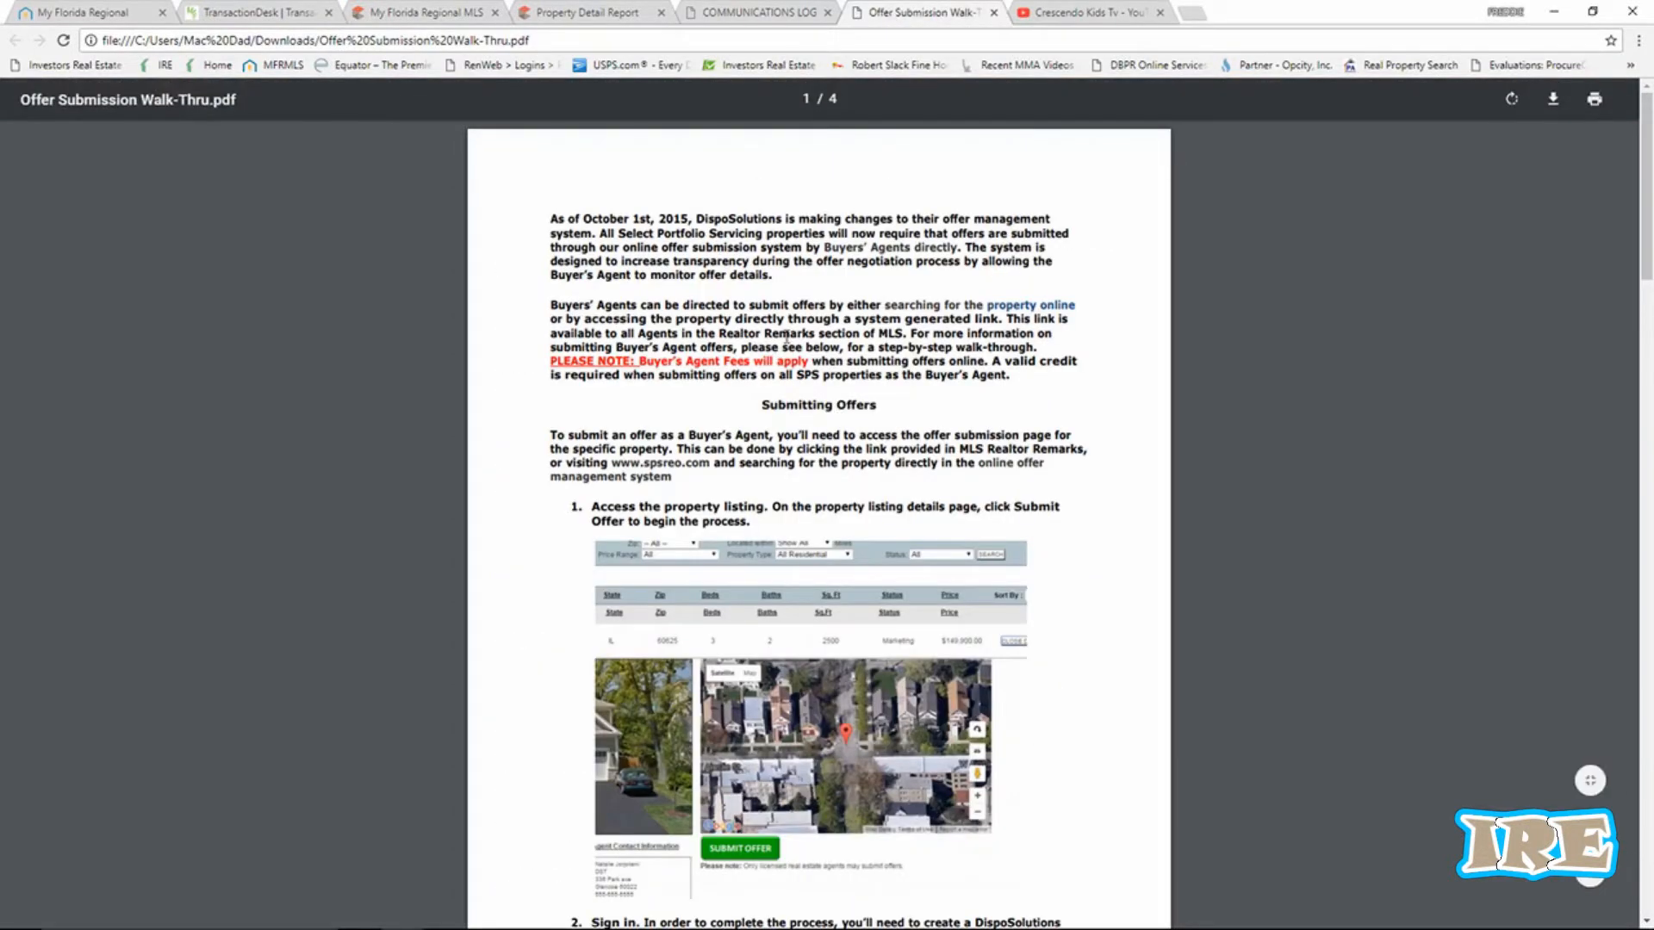
pyautogui.scroll(-6, 787, 342)
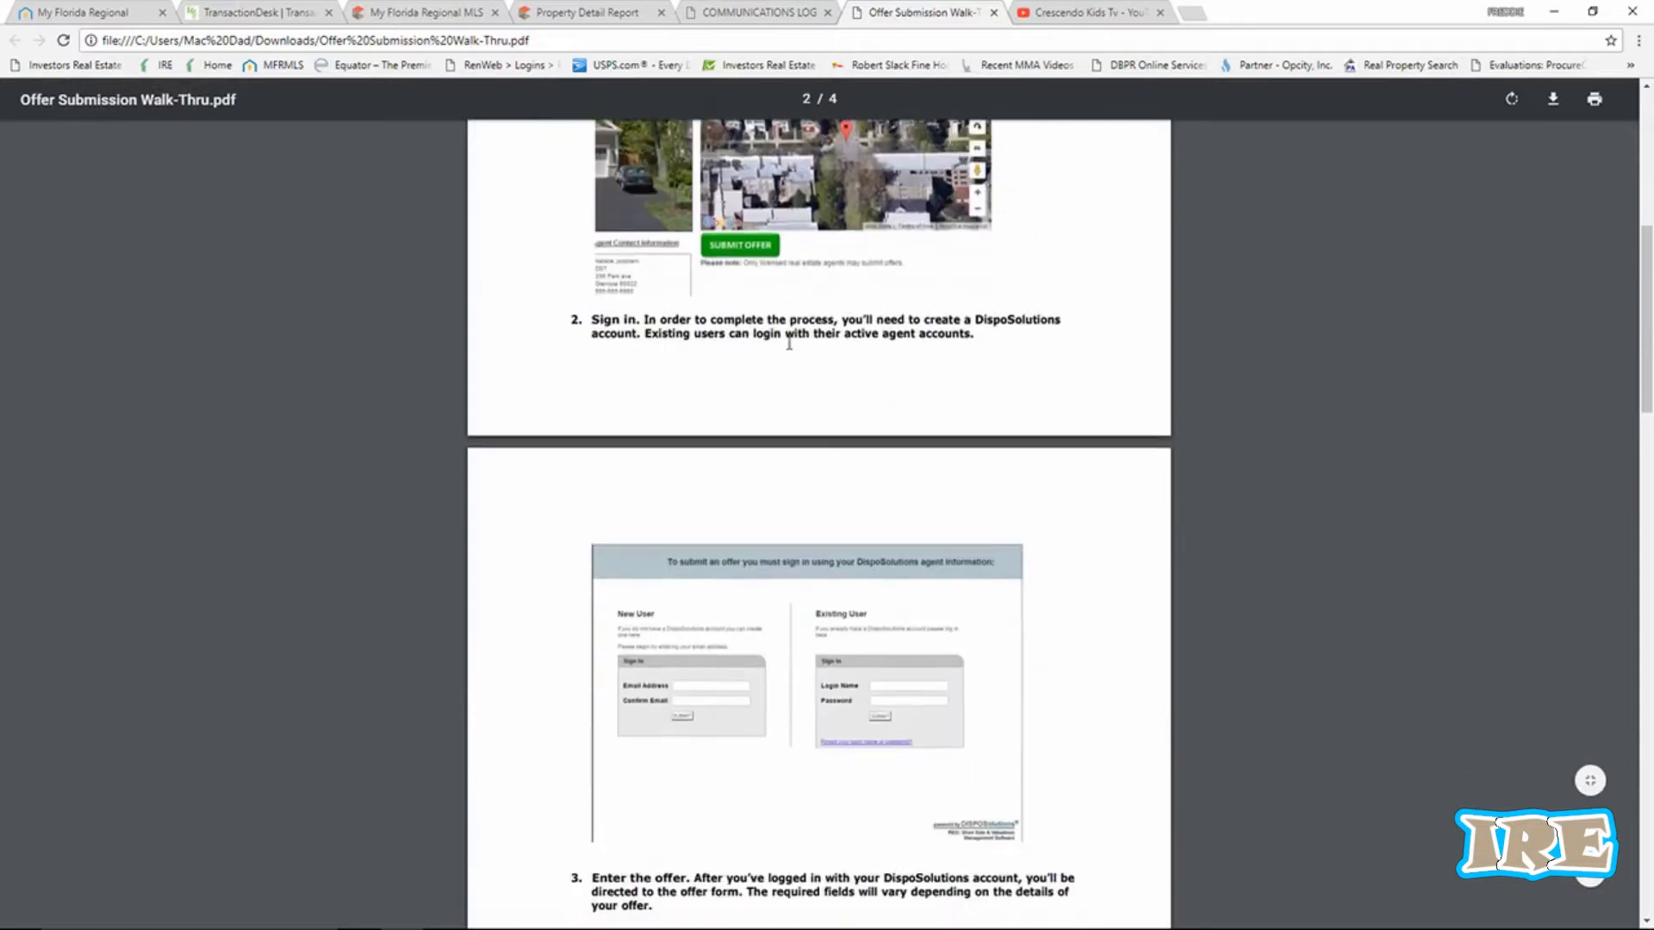
pyautogui.scroll(6, 789, 342)
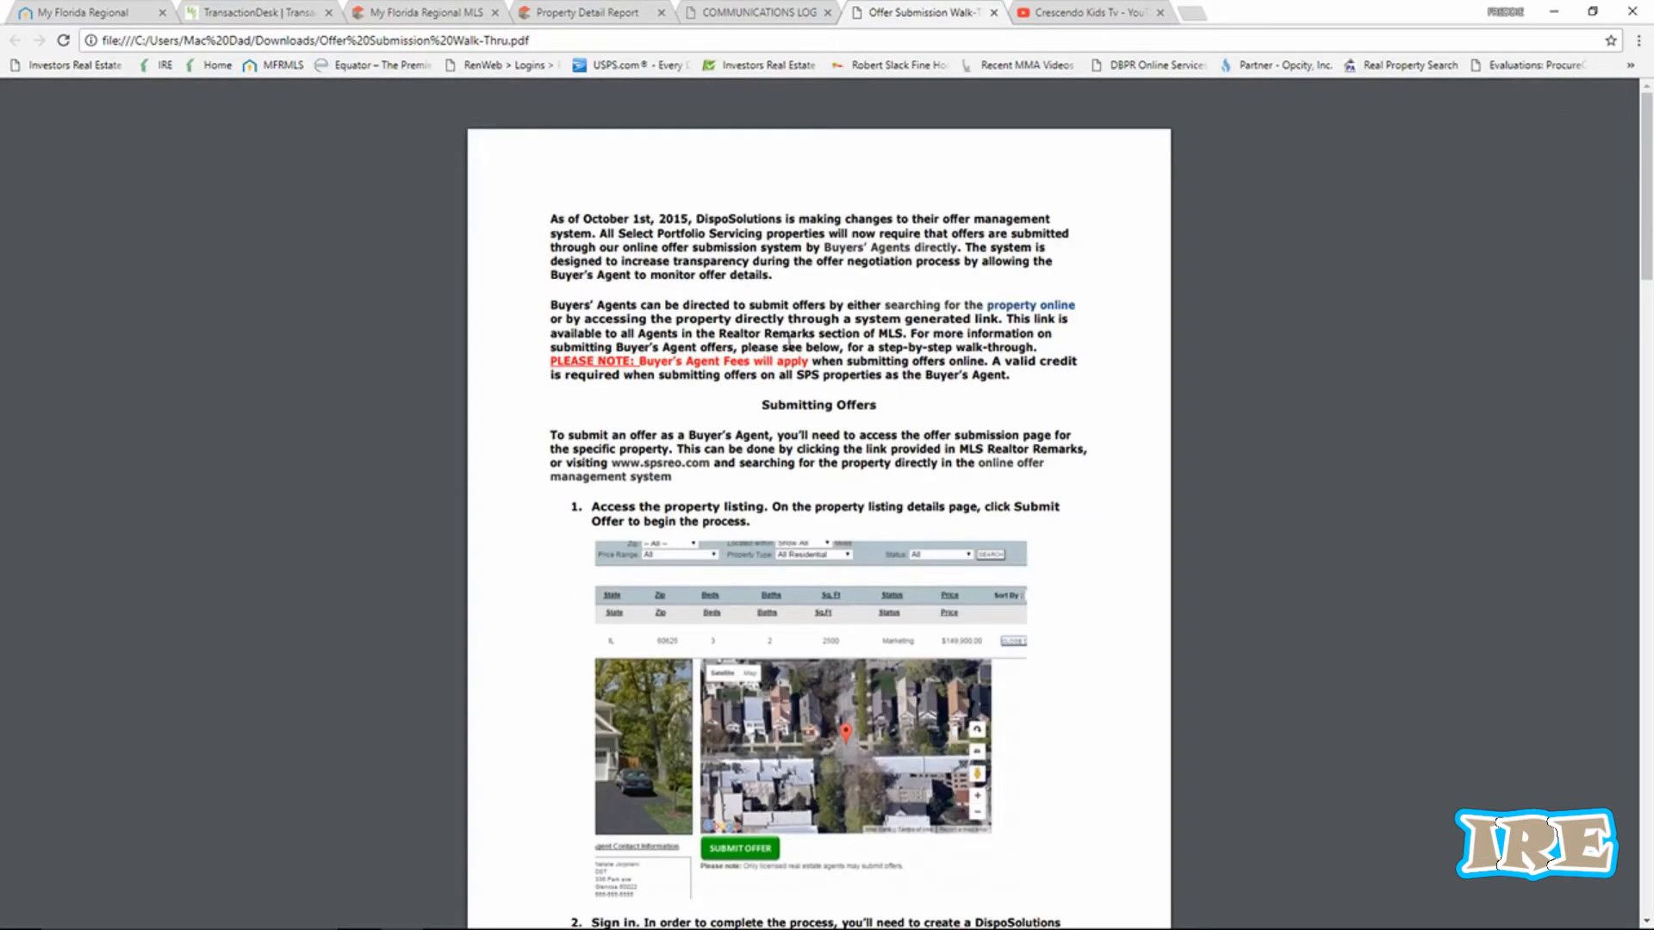
pyautogui.click(744, 14)
pyautogui.click(417, 14)
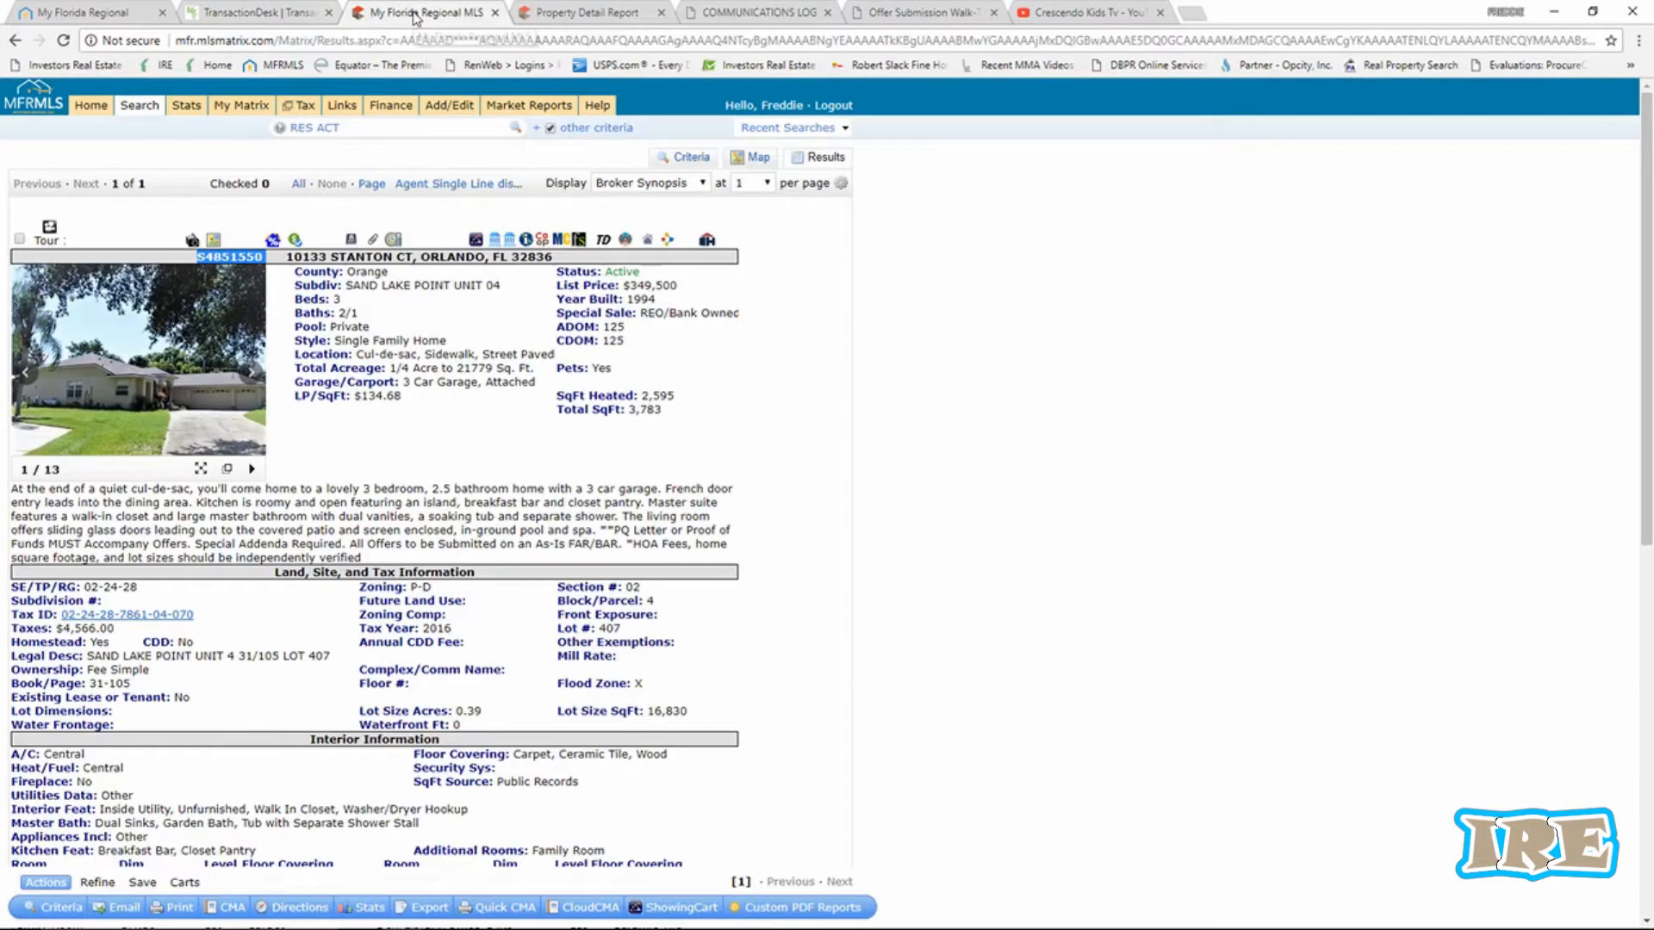
pyautogui.click(551, 19)
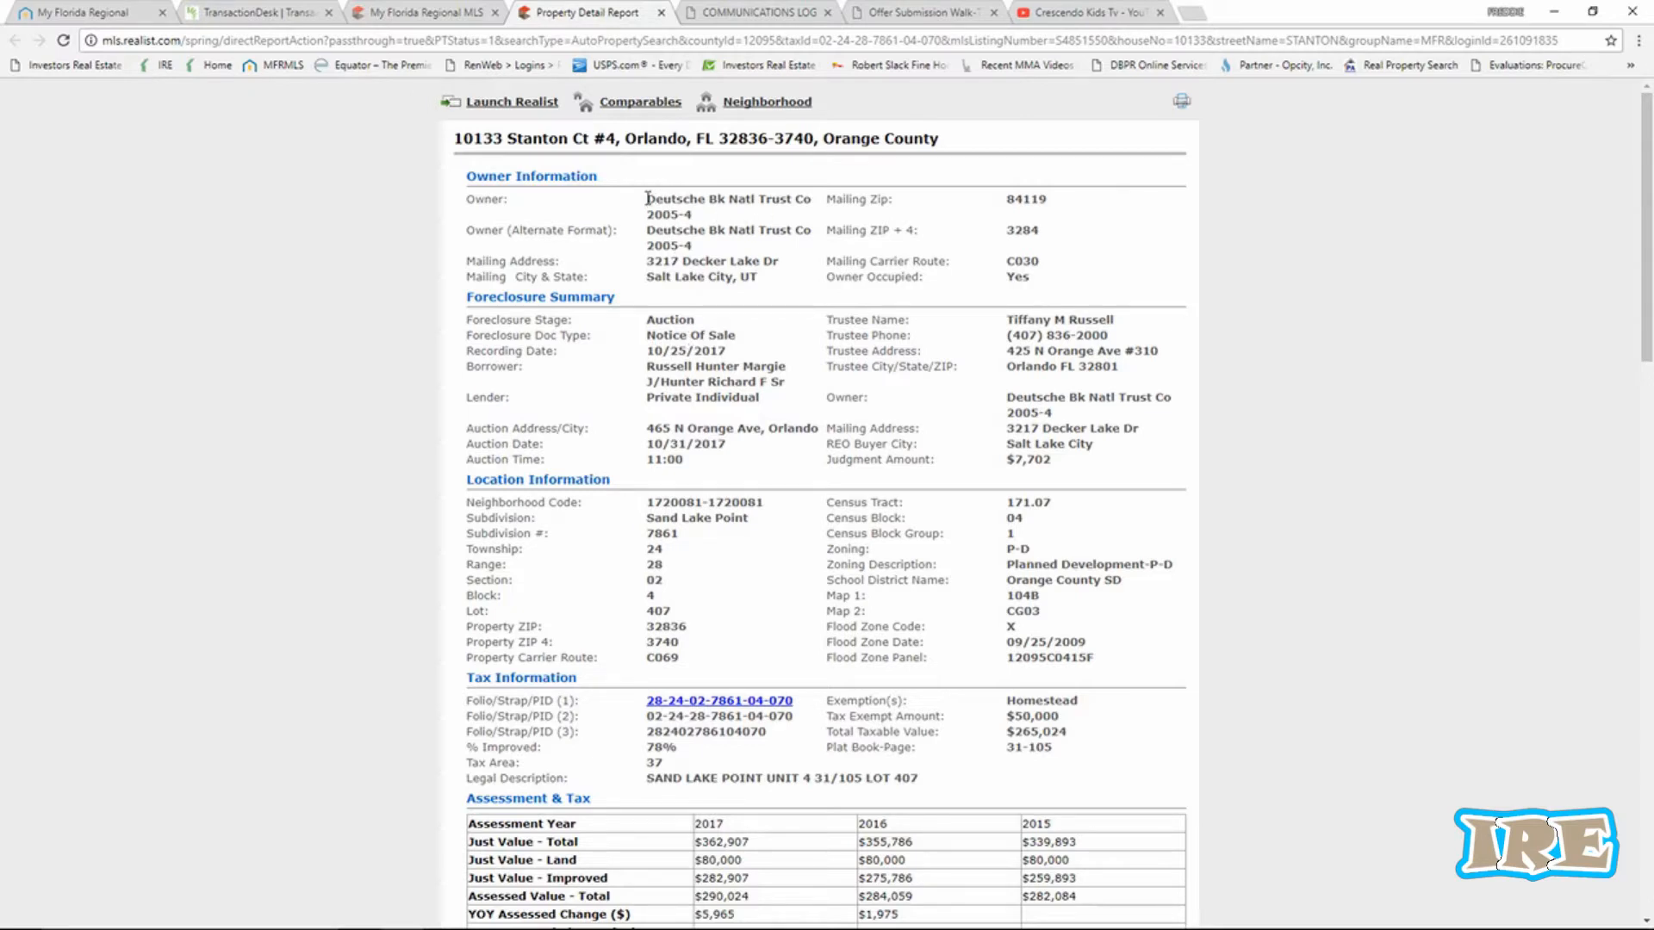
# Copy the owner name Deutsche Bk Natl Trust Co 2005-4 and return to TransactionDesk Contacts.
pyautogui.moveTo(647, 199); pyautogui.dragTo(814, 215)
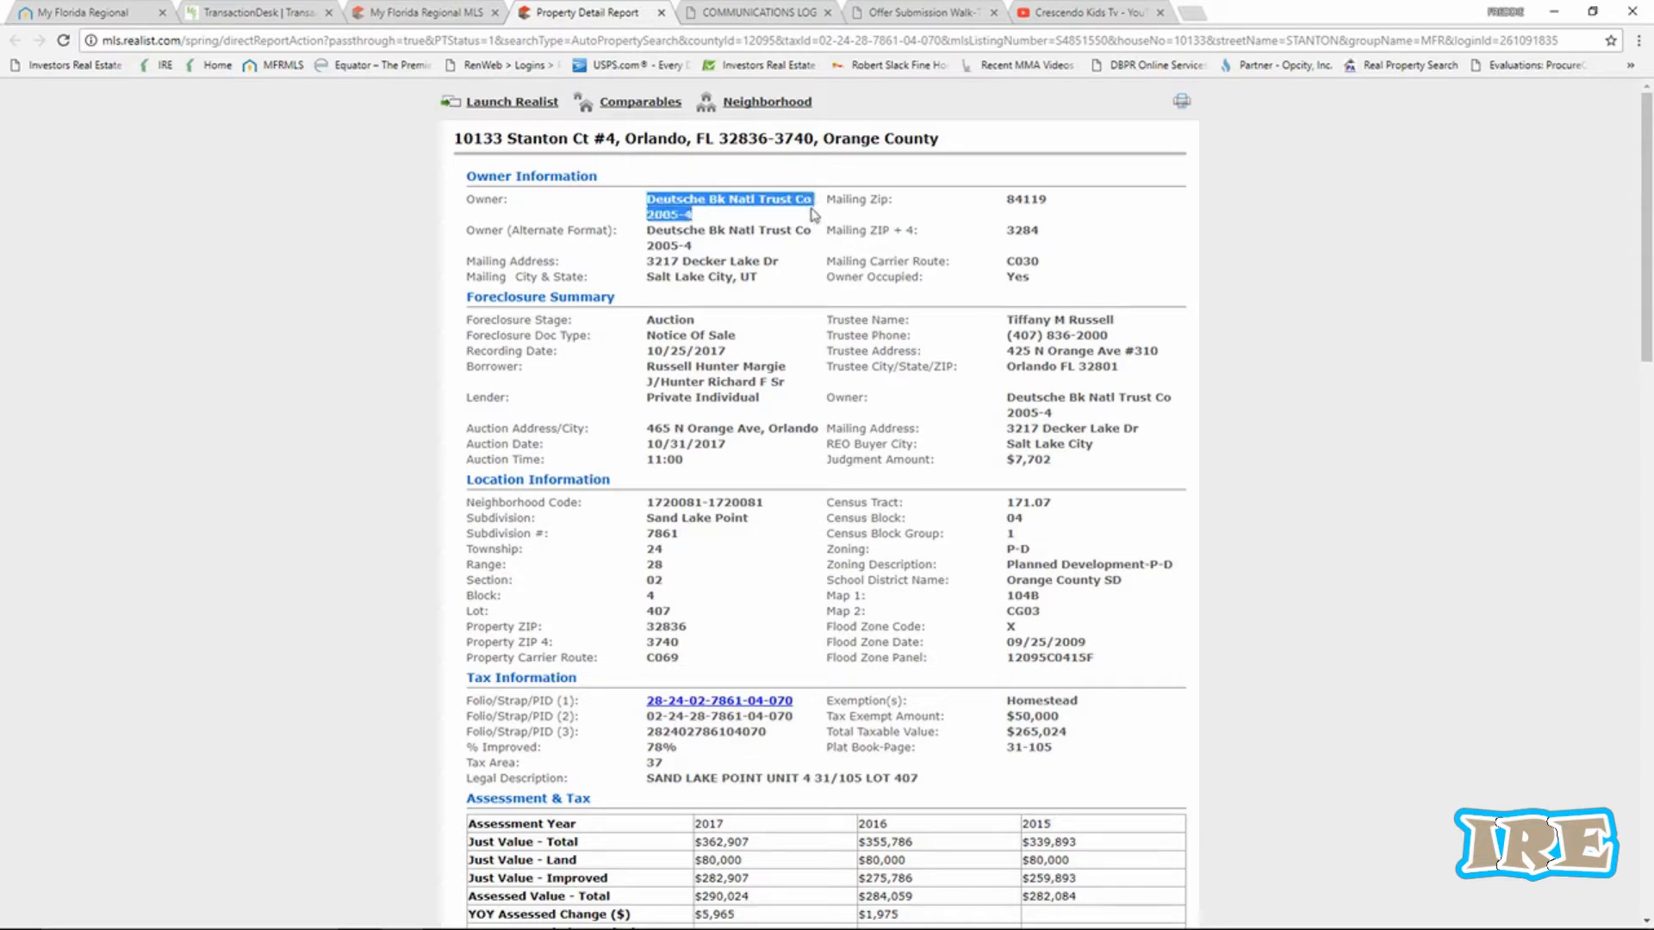
pyautogui.rightClick(668, 212)
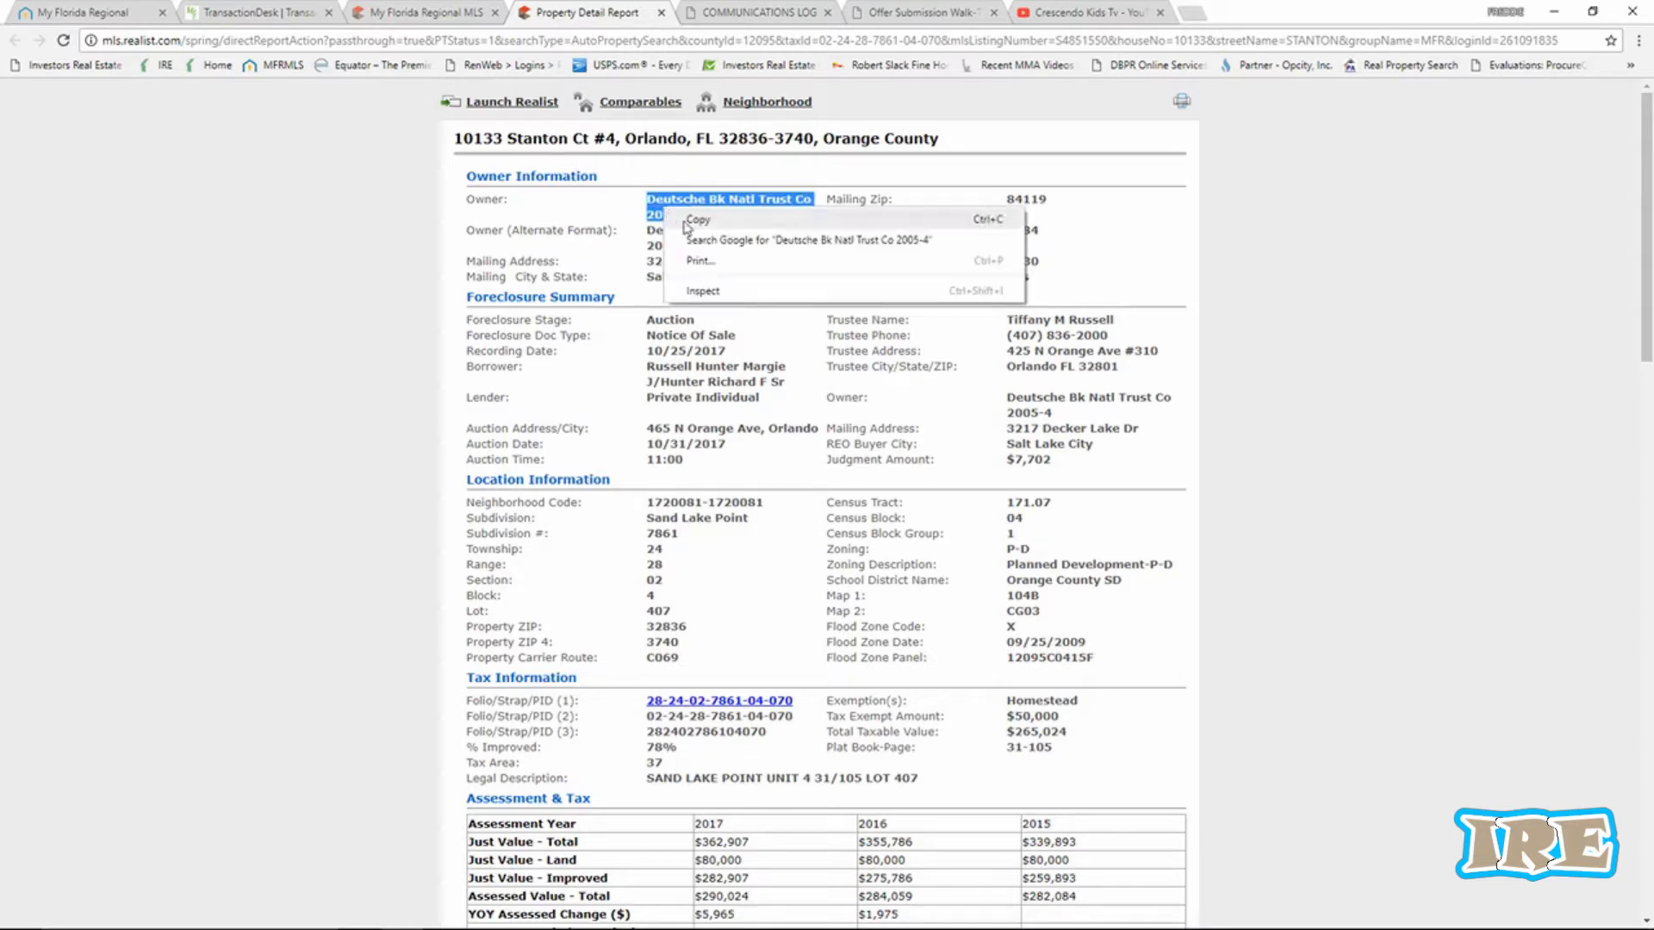
pyautogui.click(684, 220)
pyautogui.click(979, 17)
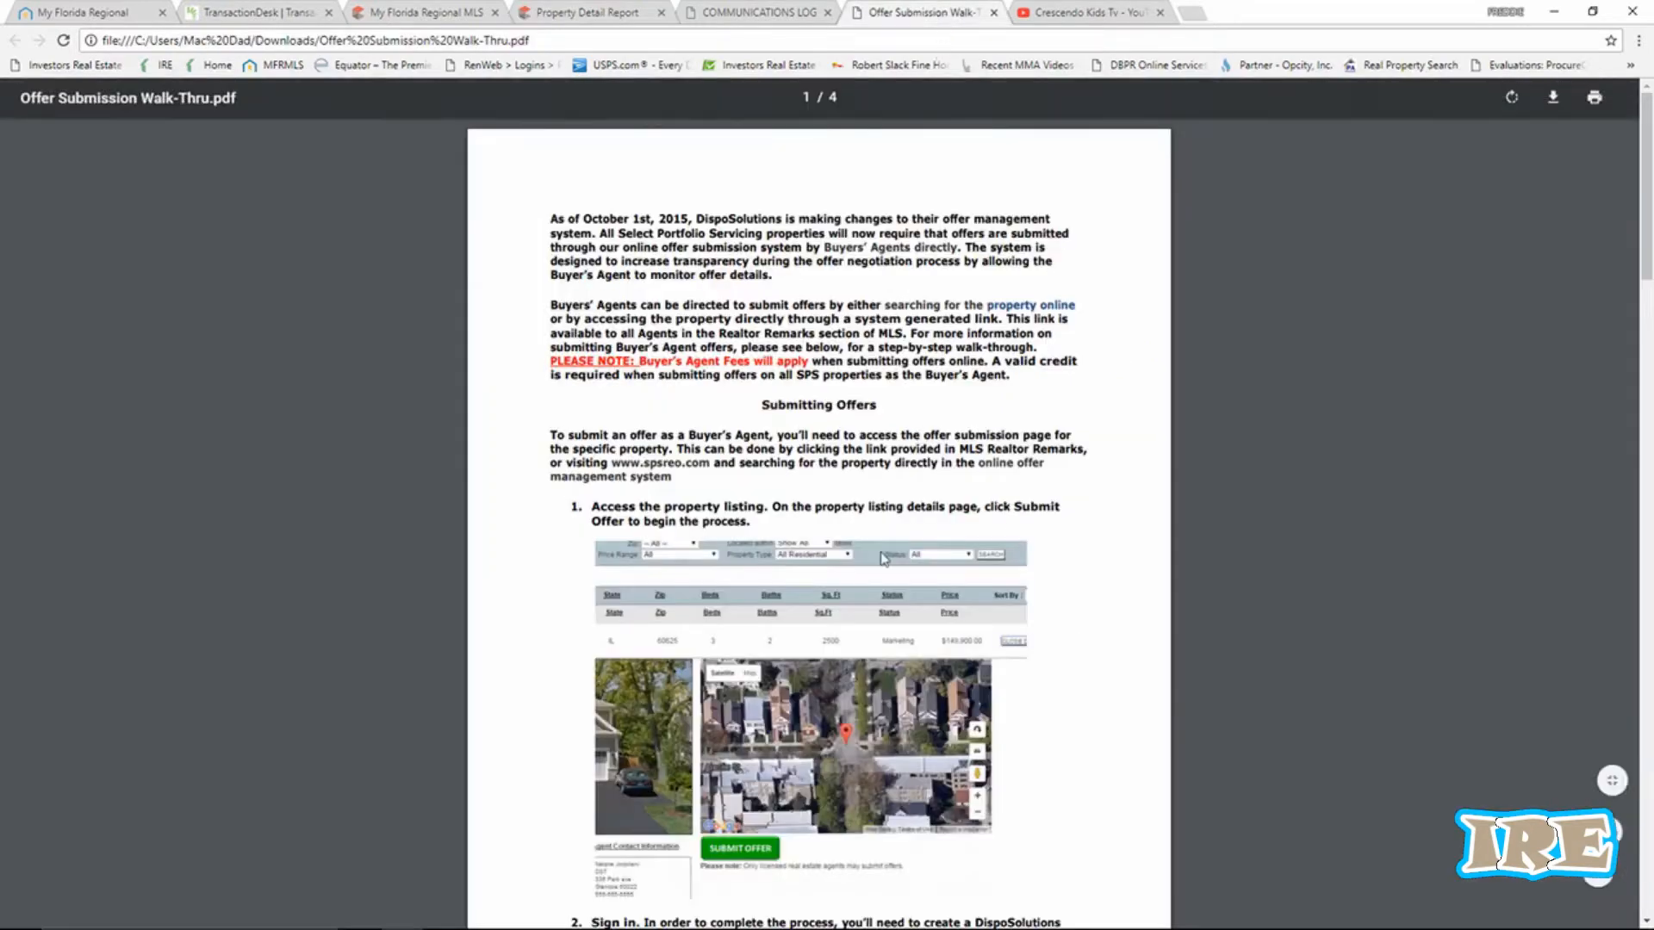
pyautogui.click(740, 18)
pyautogui.click(589, 15)
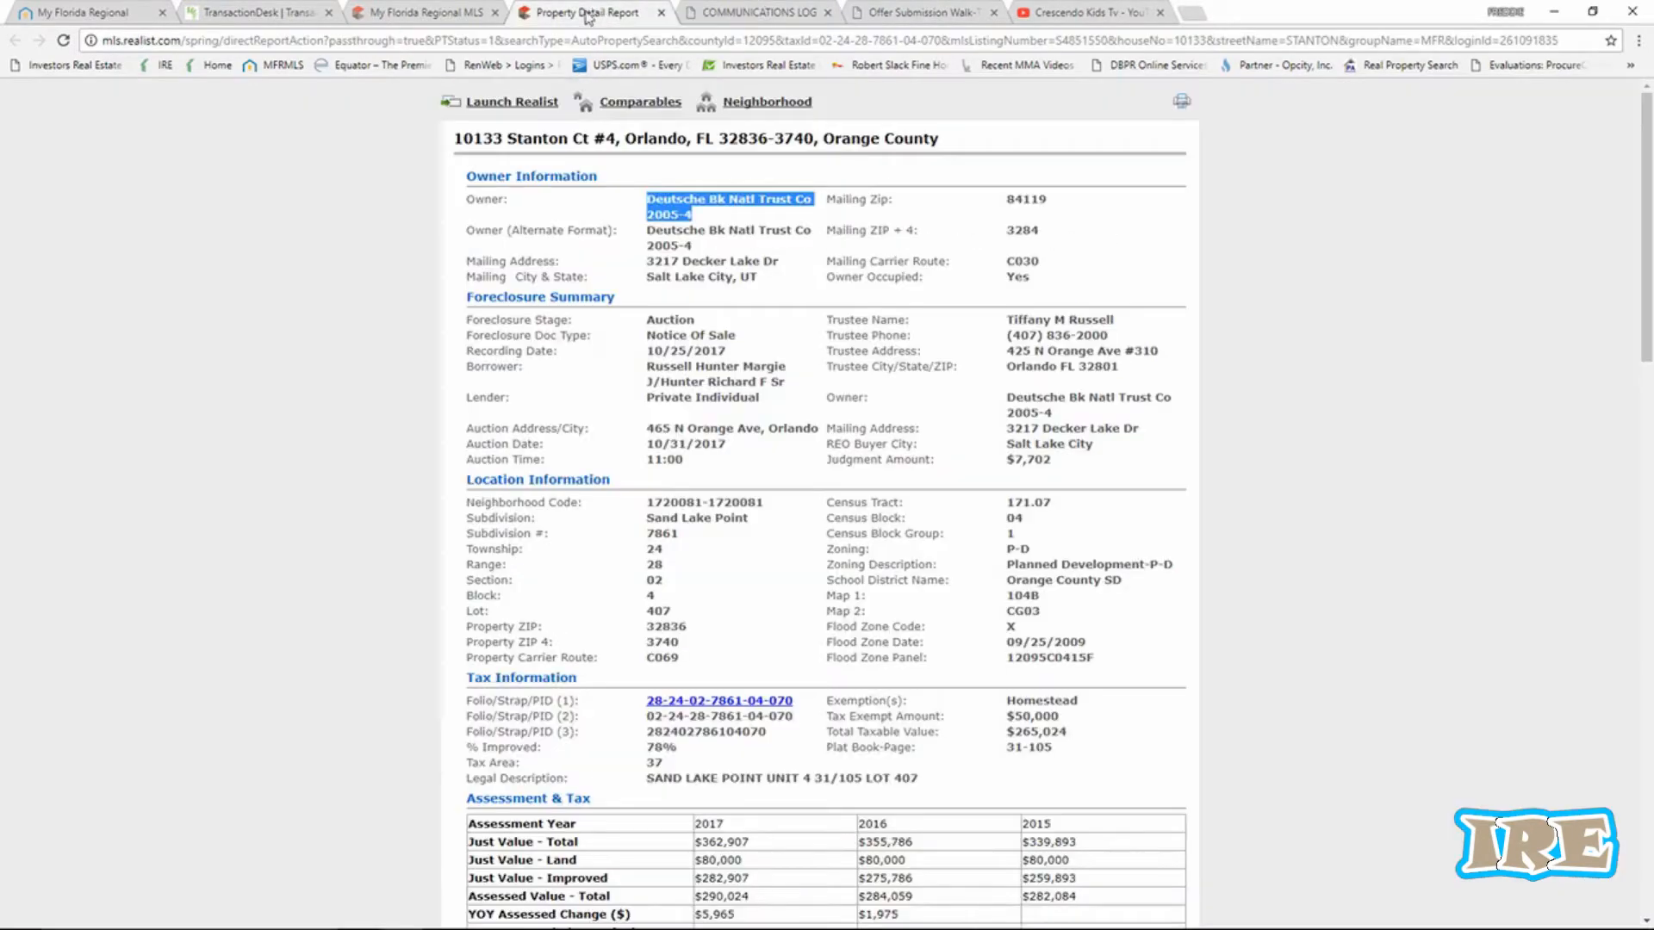
pyautogui.click(241, 12)
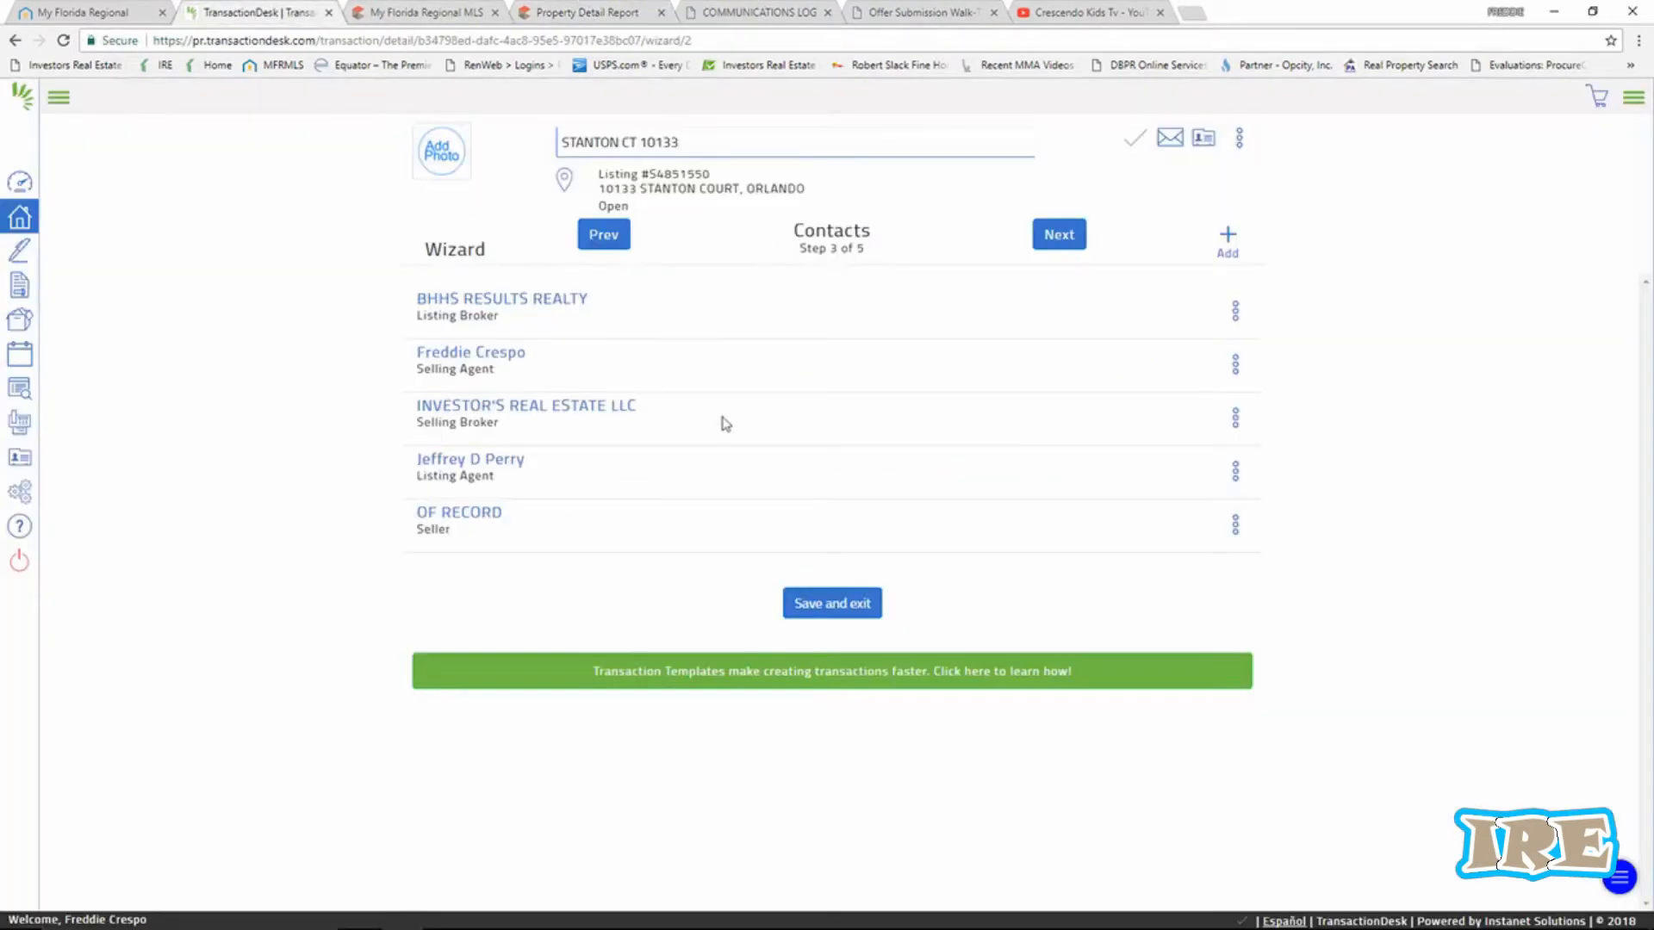
# Edit the OF RECORD seller contact and paste the trust name over its first name.
pyautogui.click(1235, 527)
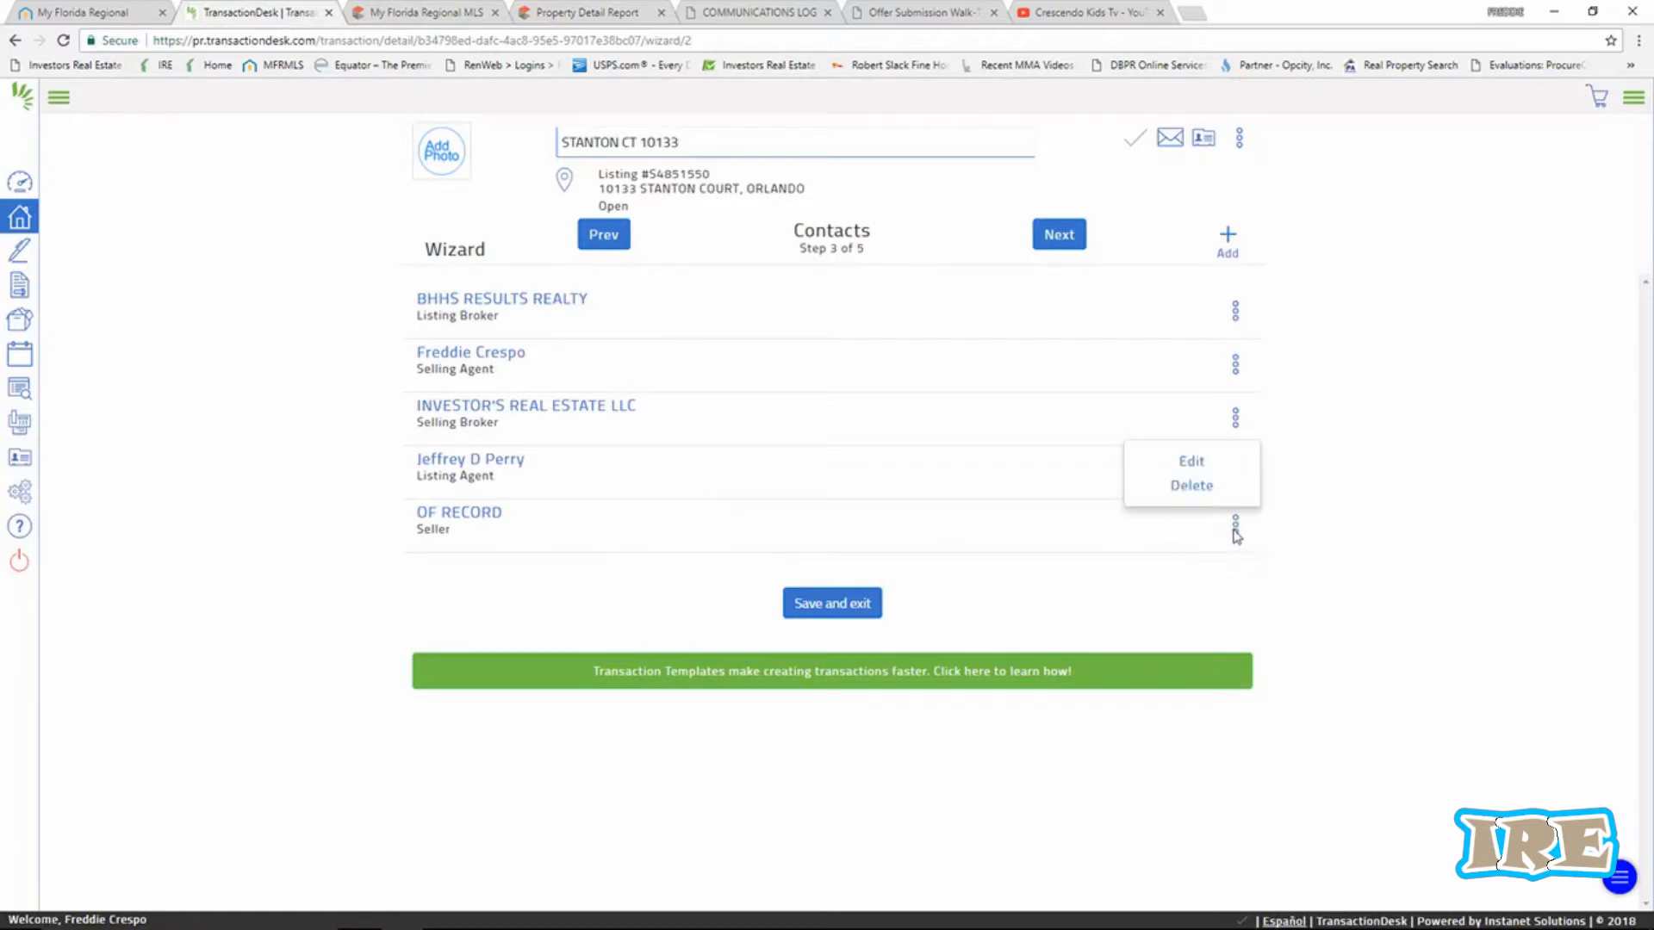
pyautogui.click(1191, 465)
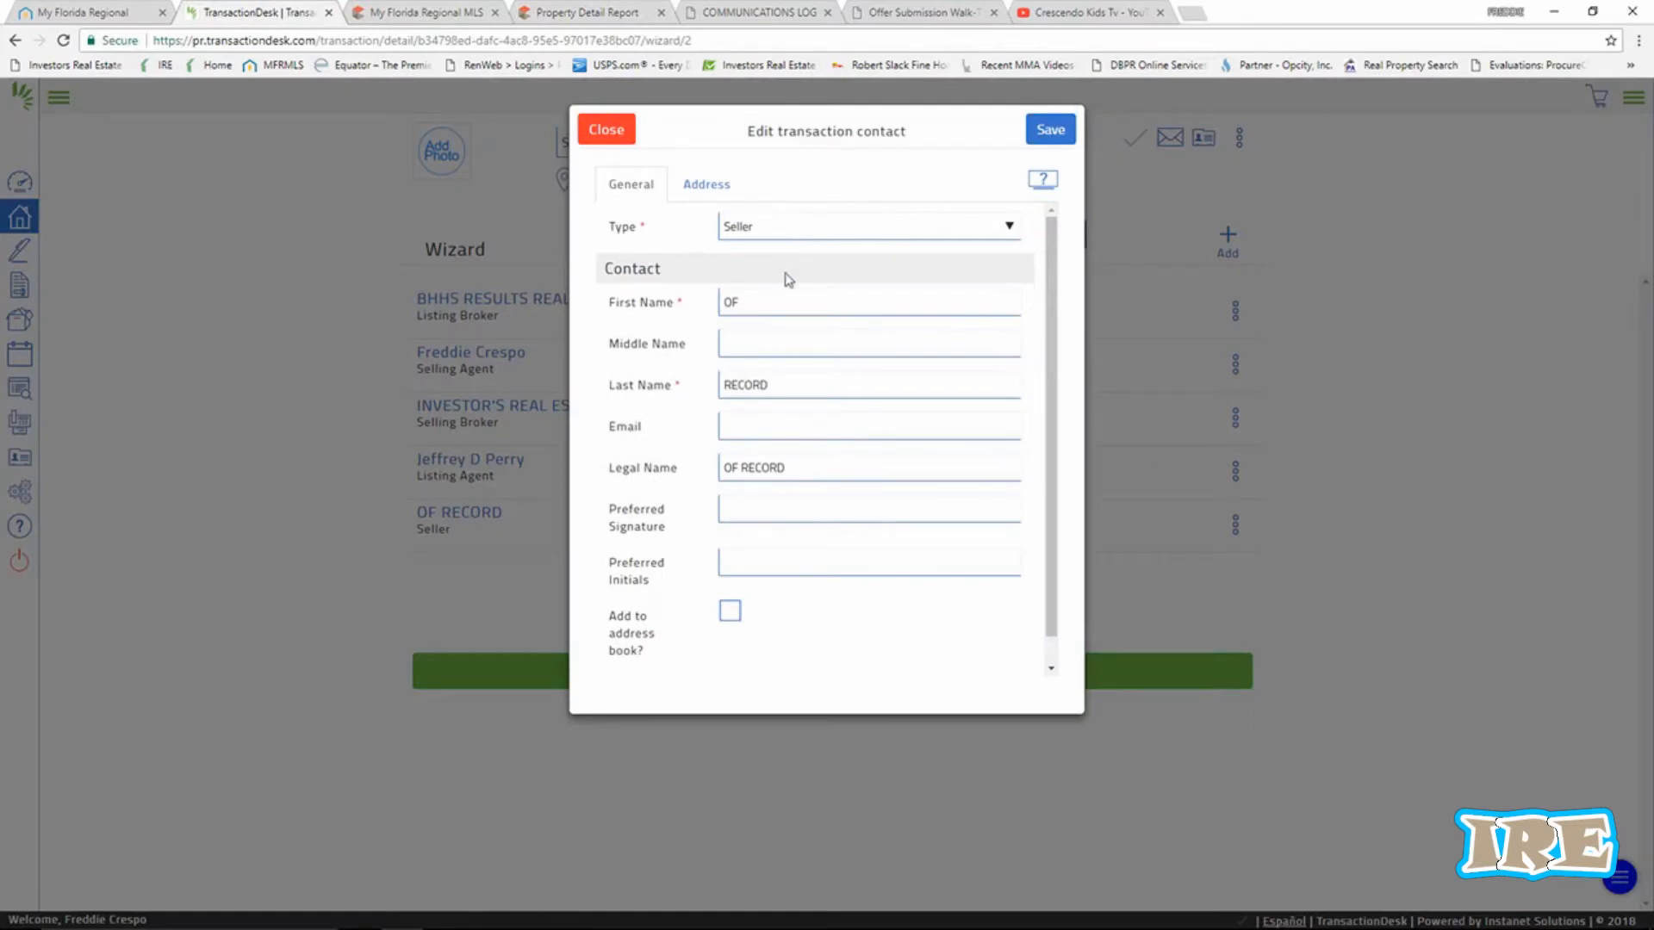
pyautogui.moveTo(768, 305); pyautogui.dragTo(654, 275)
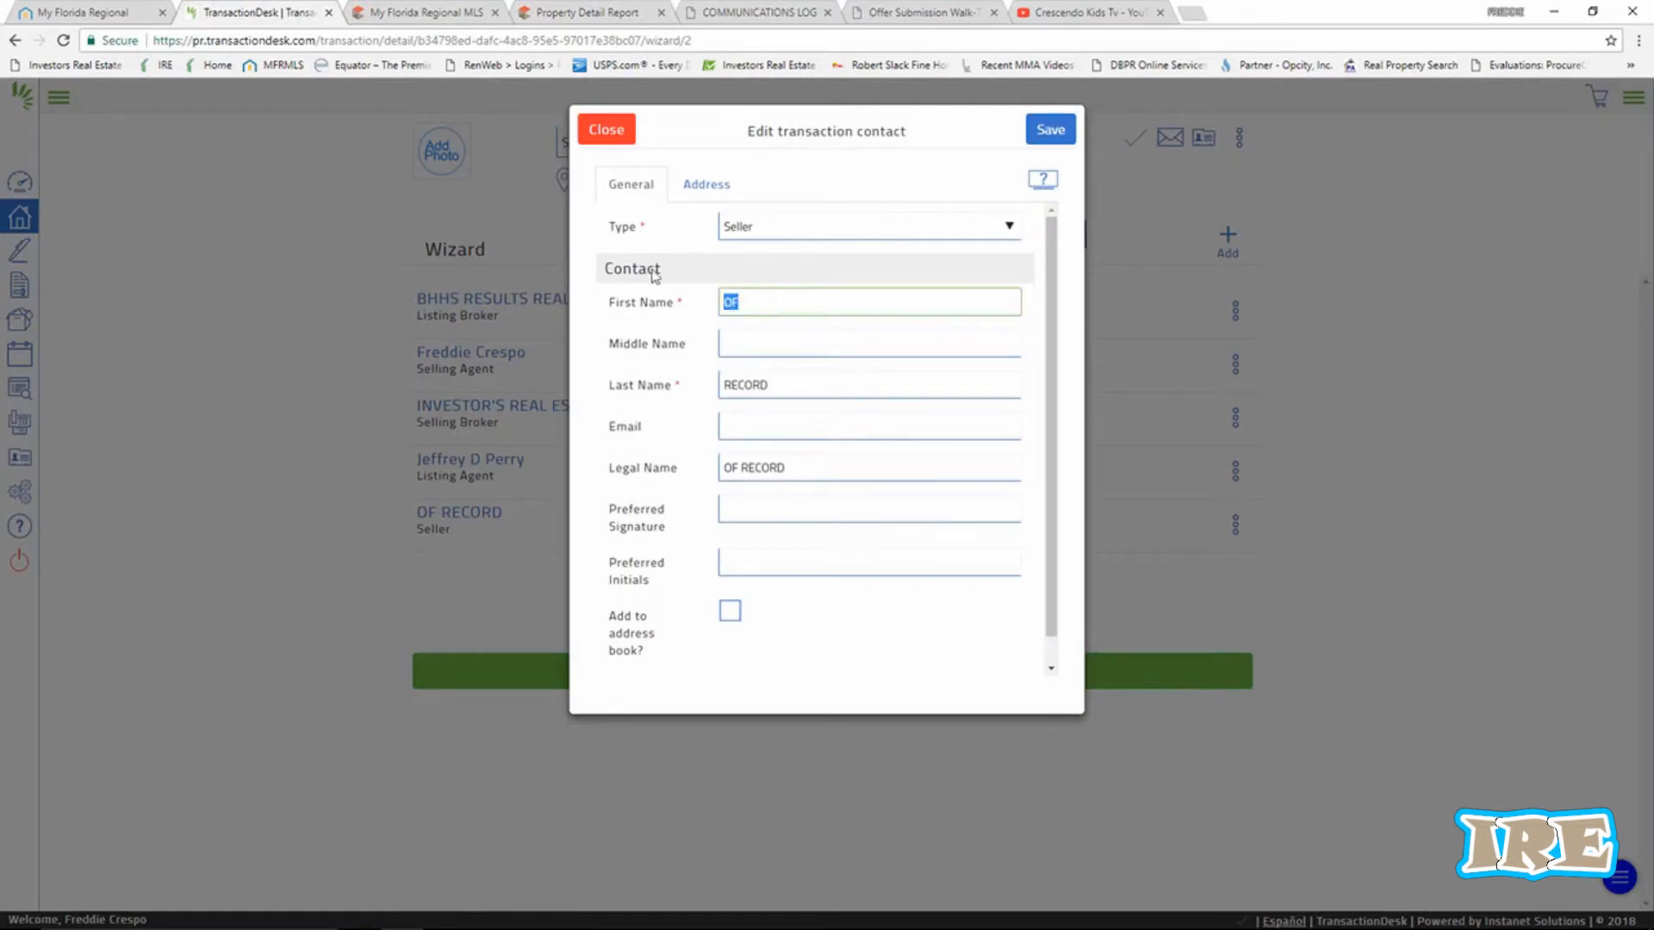
pyautogui.rightClick(730, 303)
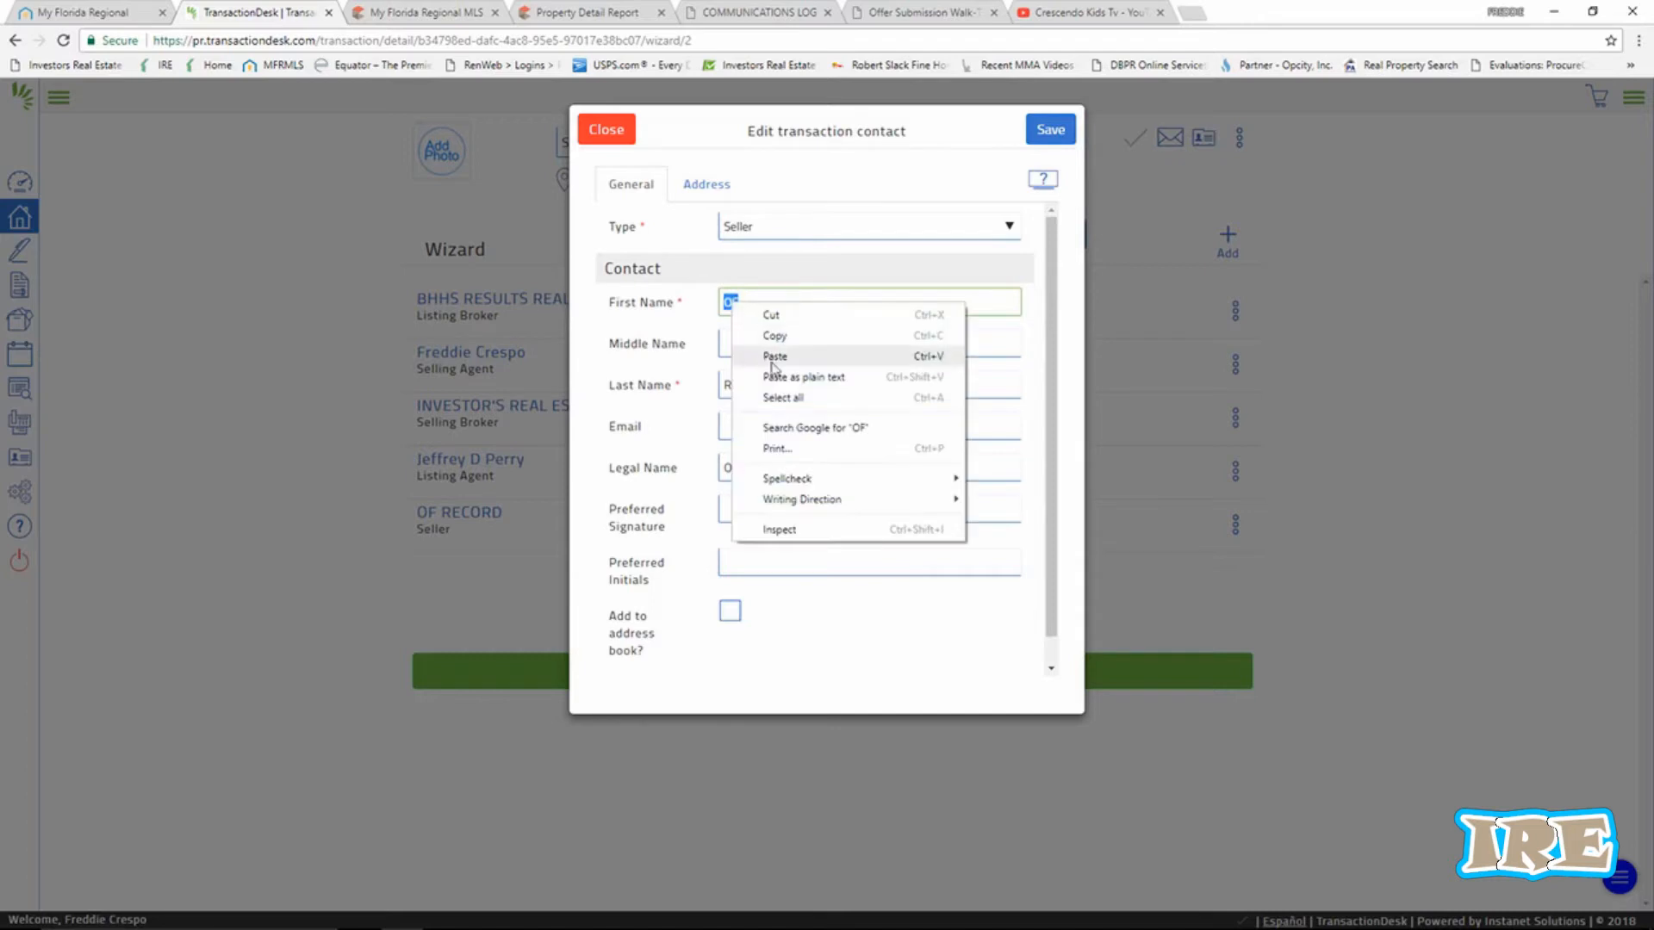
pyautogui.click(773, 355)
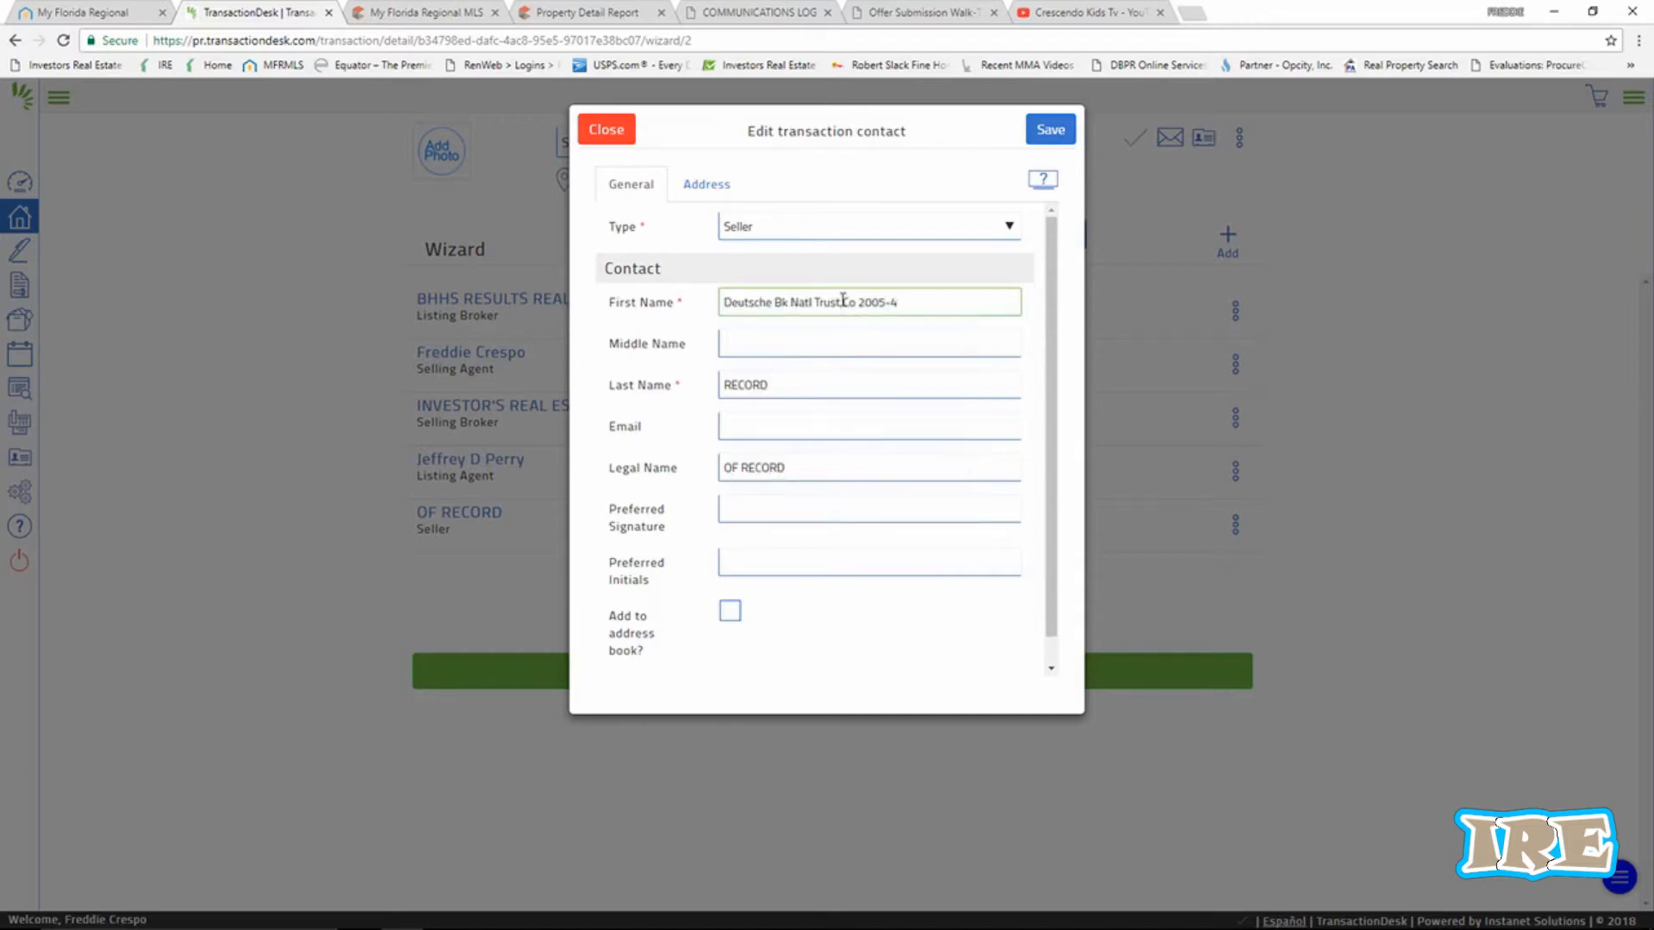
# Move 'Co 2005-4' from the first name into the last name and save the contact.
pyautogui.moveTo(842, 301); pyautogui.dragTo(899, 308)
pyautogui.rightClick(874, 297)
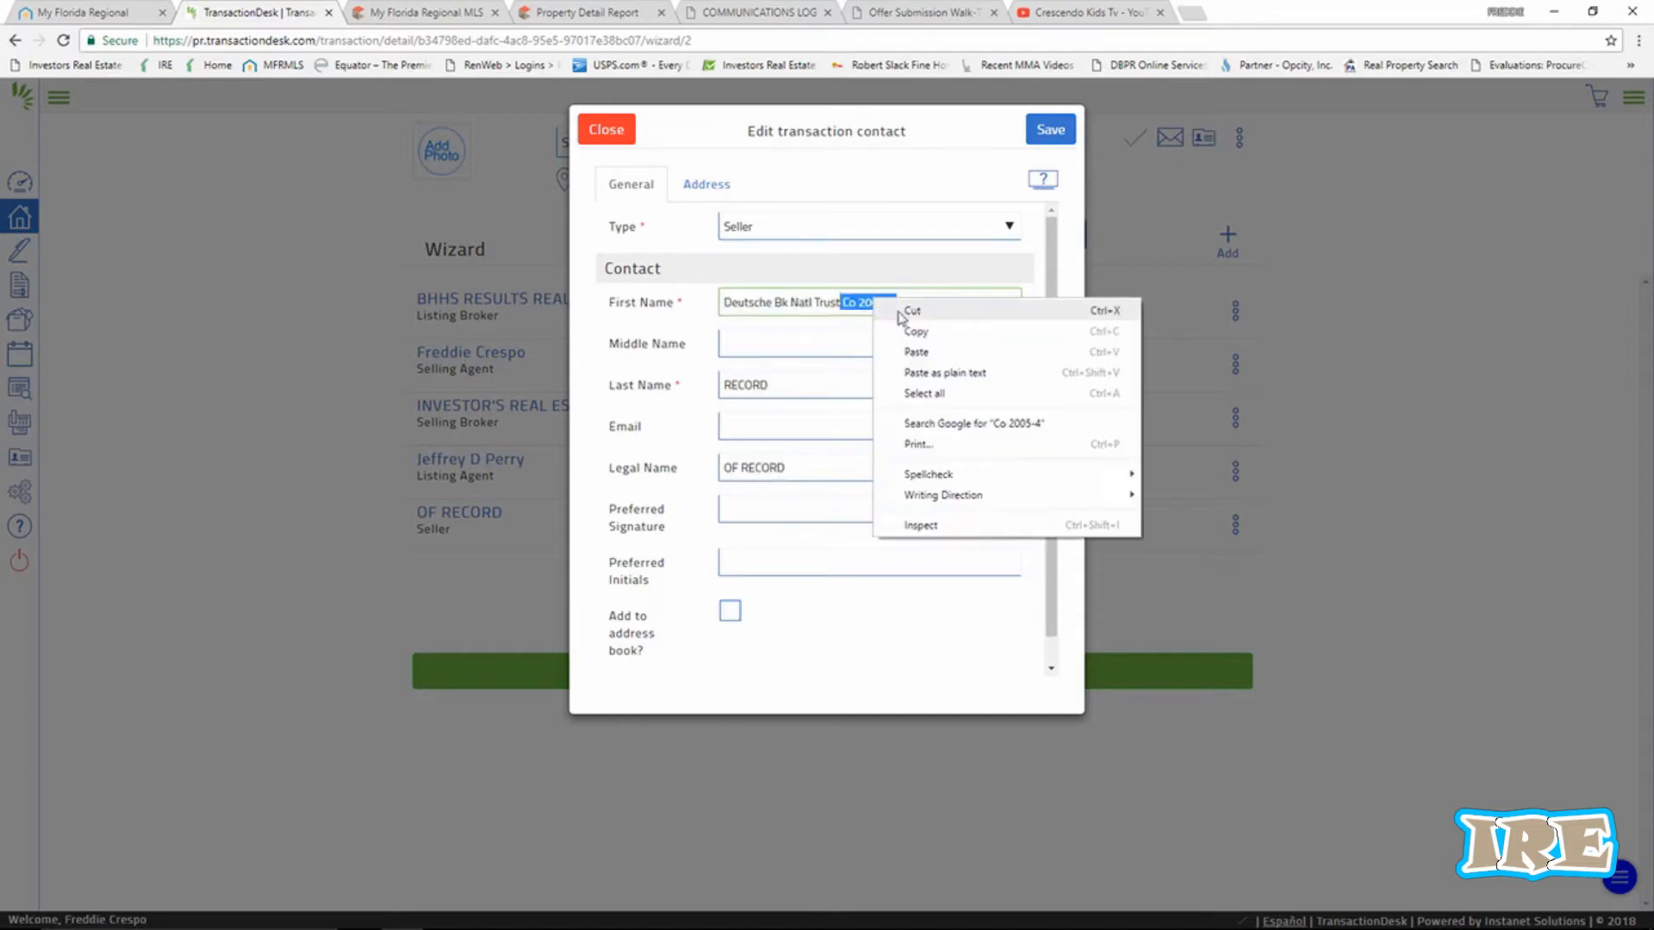
pyautogui.click(903, 311)
pyautogui.moveTo(795, 385); pyautogui.dragTo(659, 371)
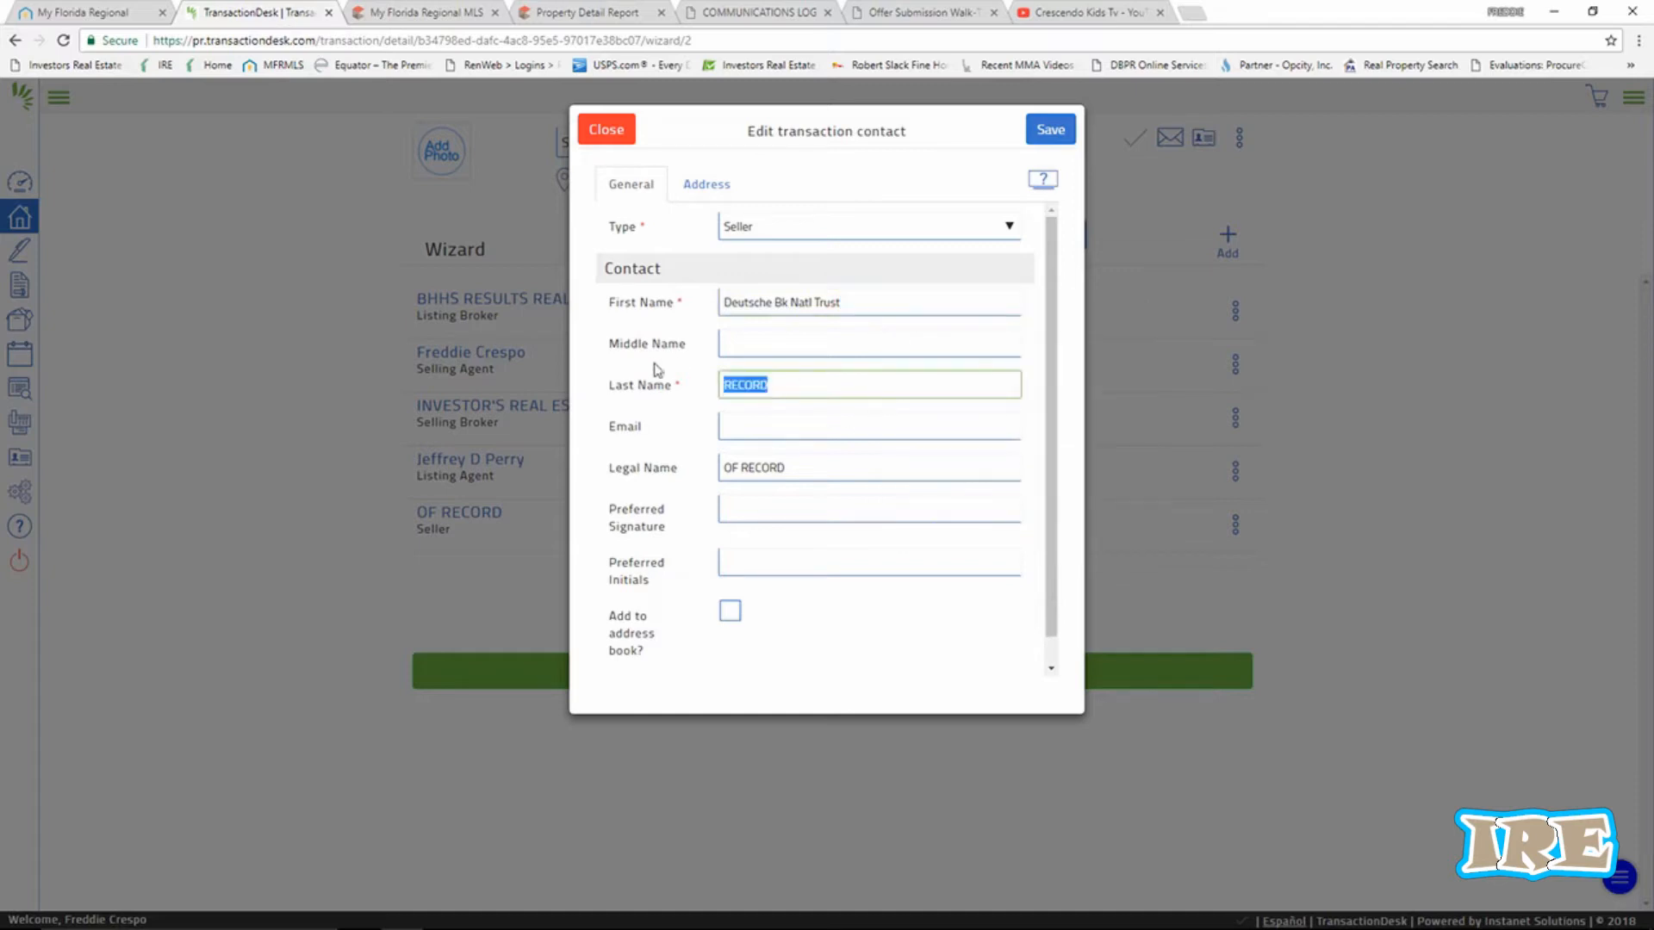
pyautogui.rightClick(733, 384)
pyautogui.click(762, 435)
pyautogui.click(1050, 129)
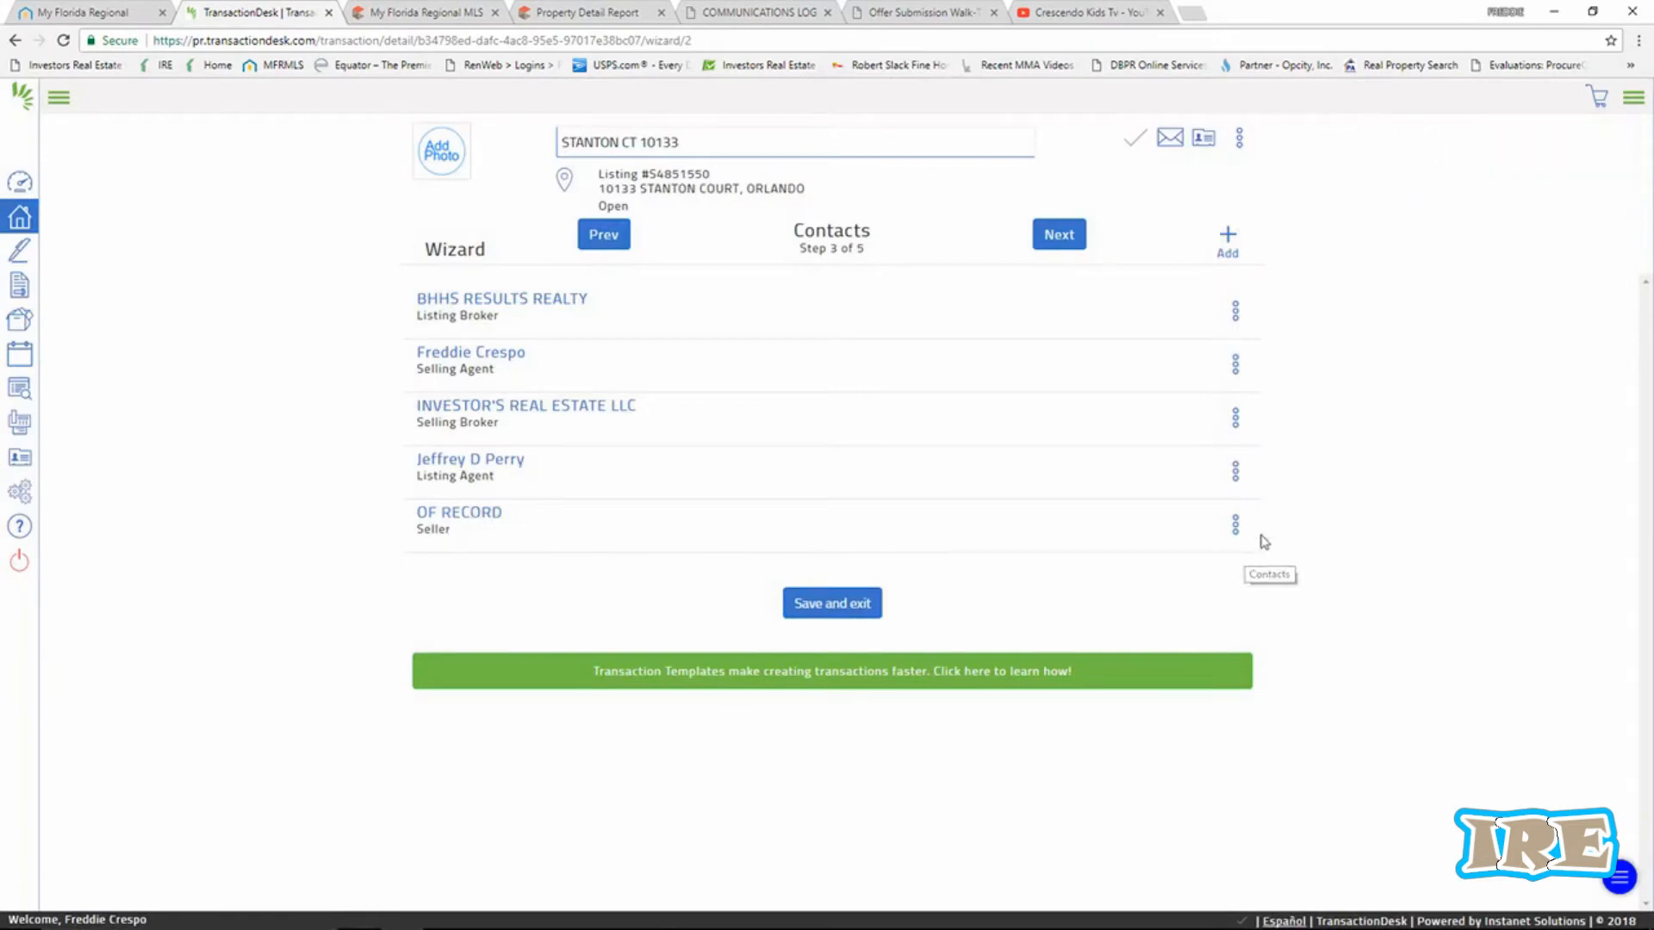
# Reopen the seller contact to confirm the new names and save it again.
pyautogui.click(1237, 534)
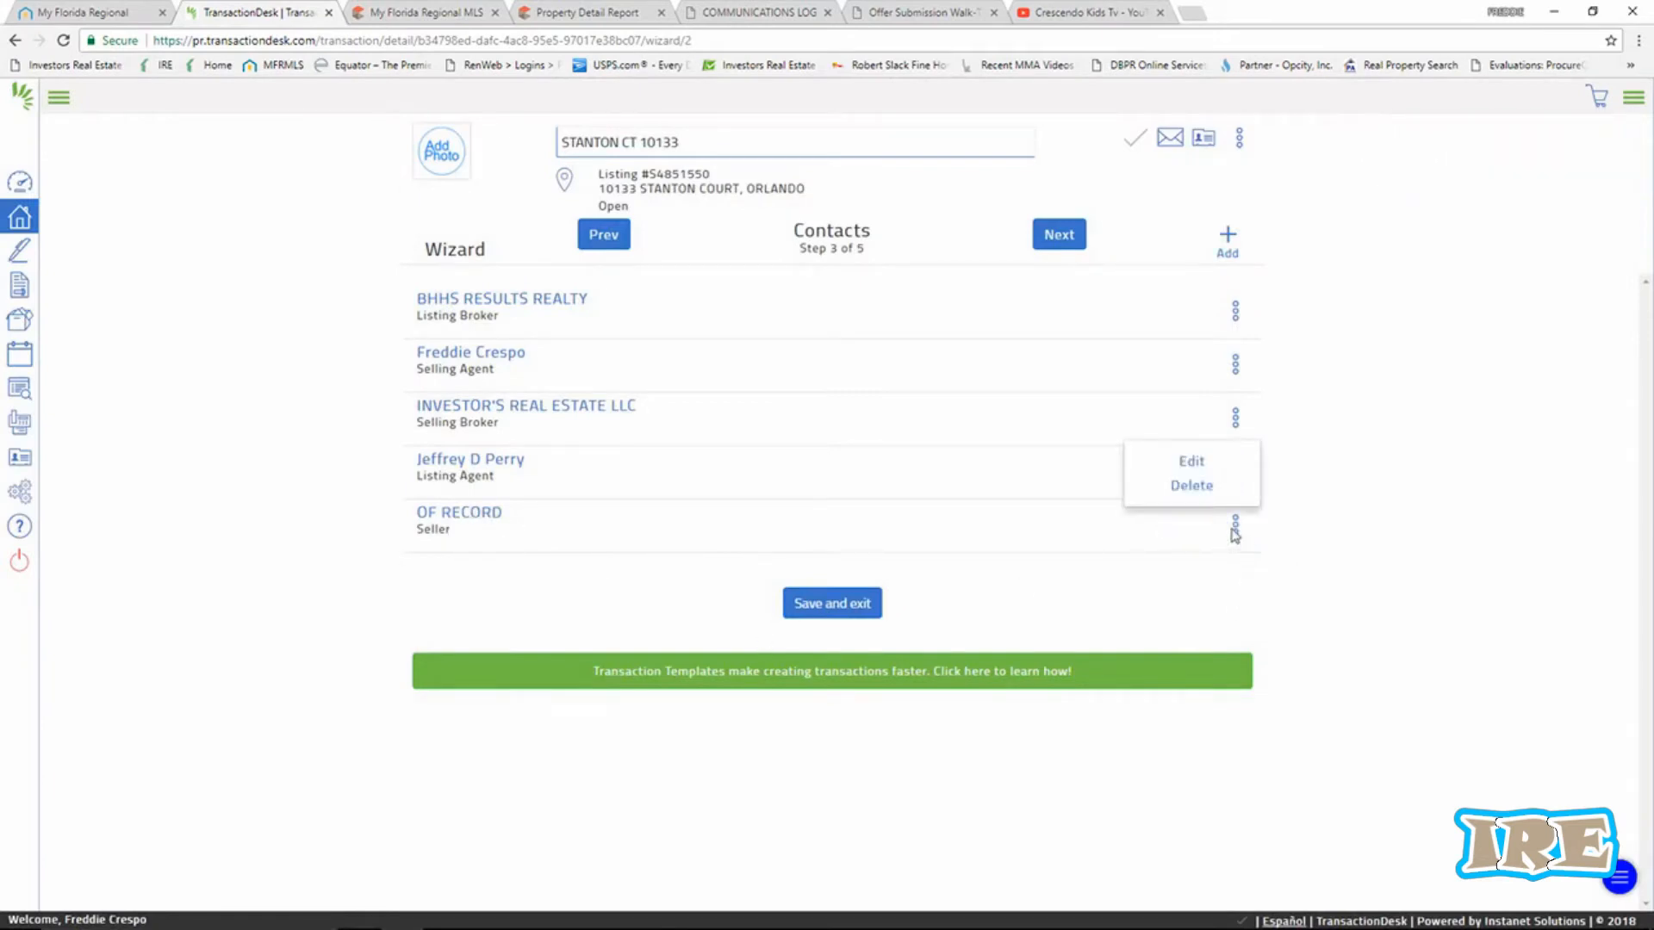
pyautogui.click(1194, 462)
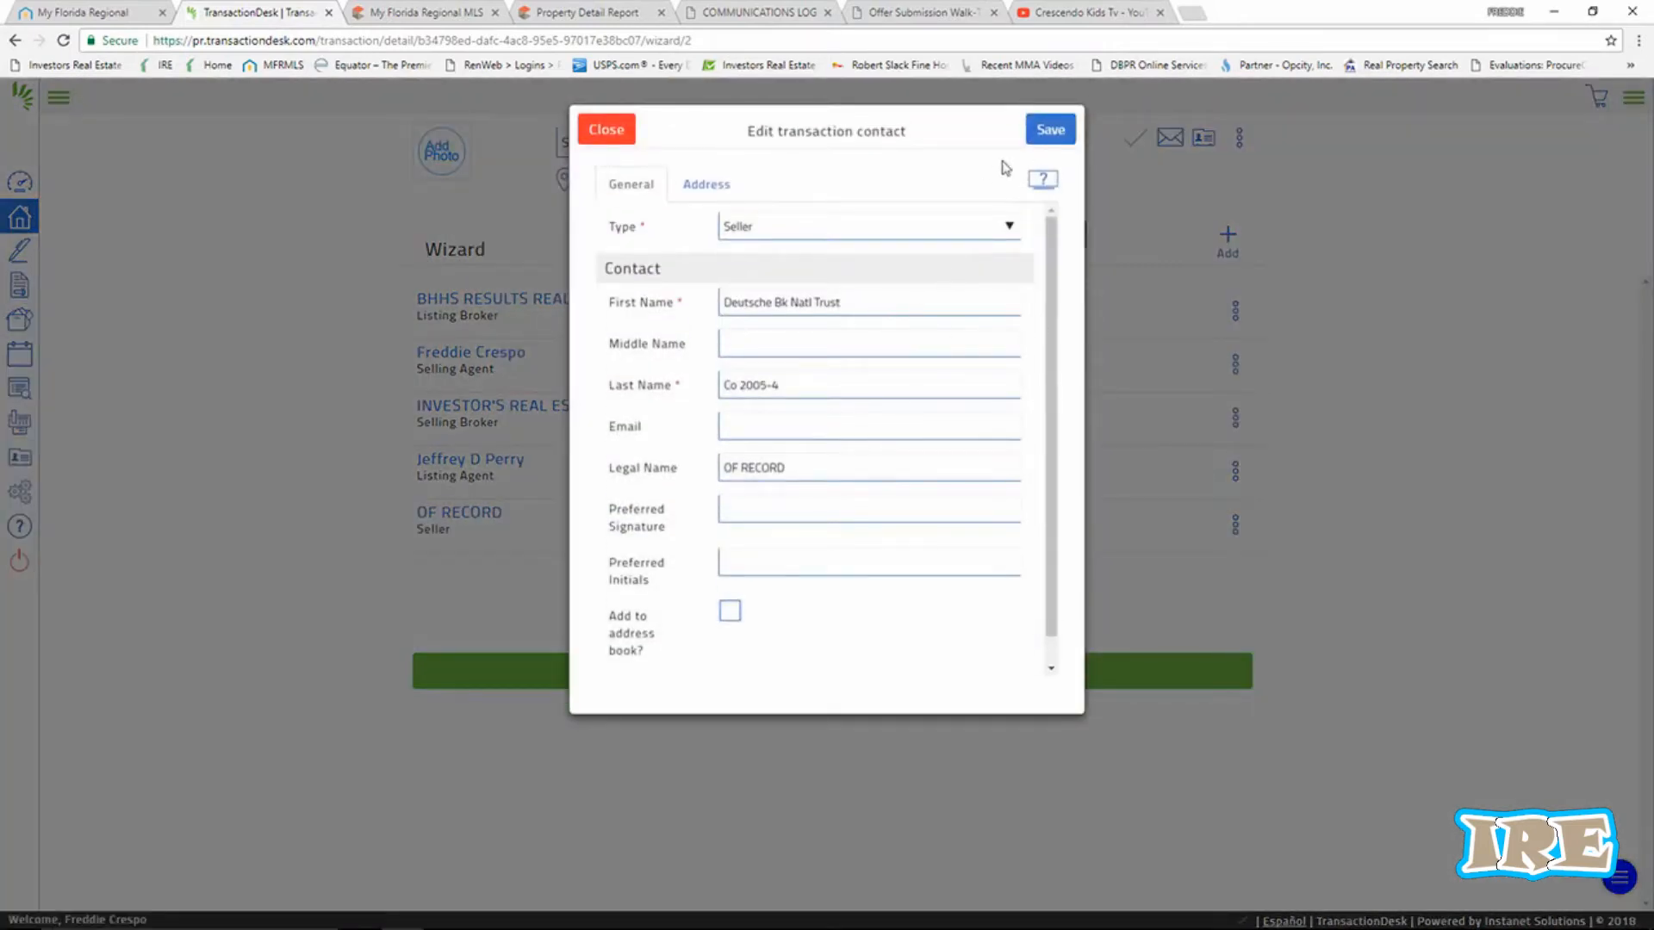
pyautogui.click(1052, 131)
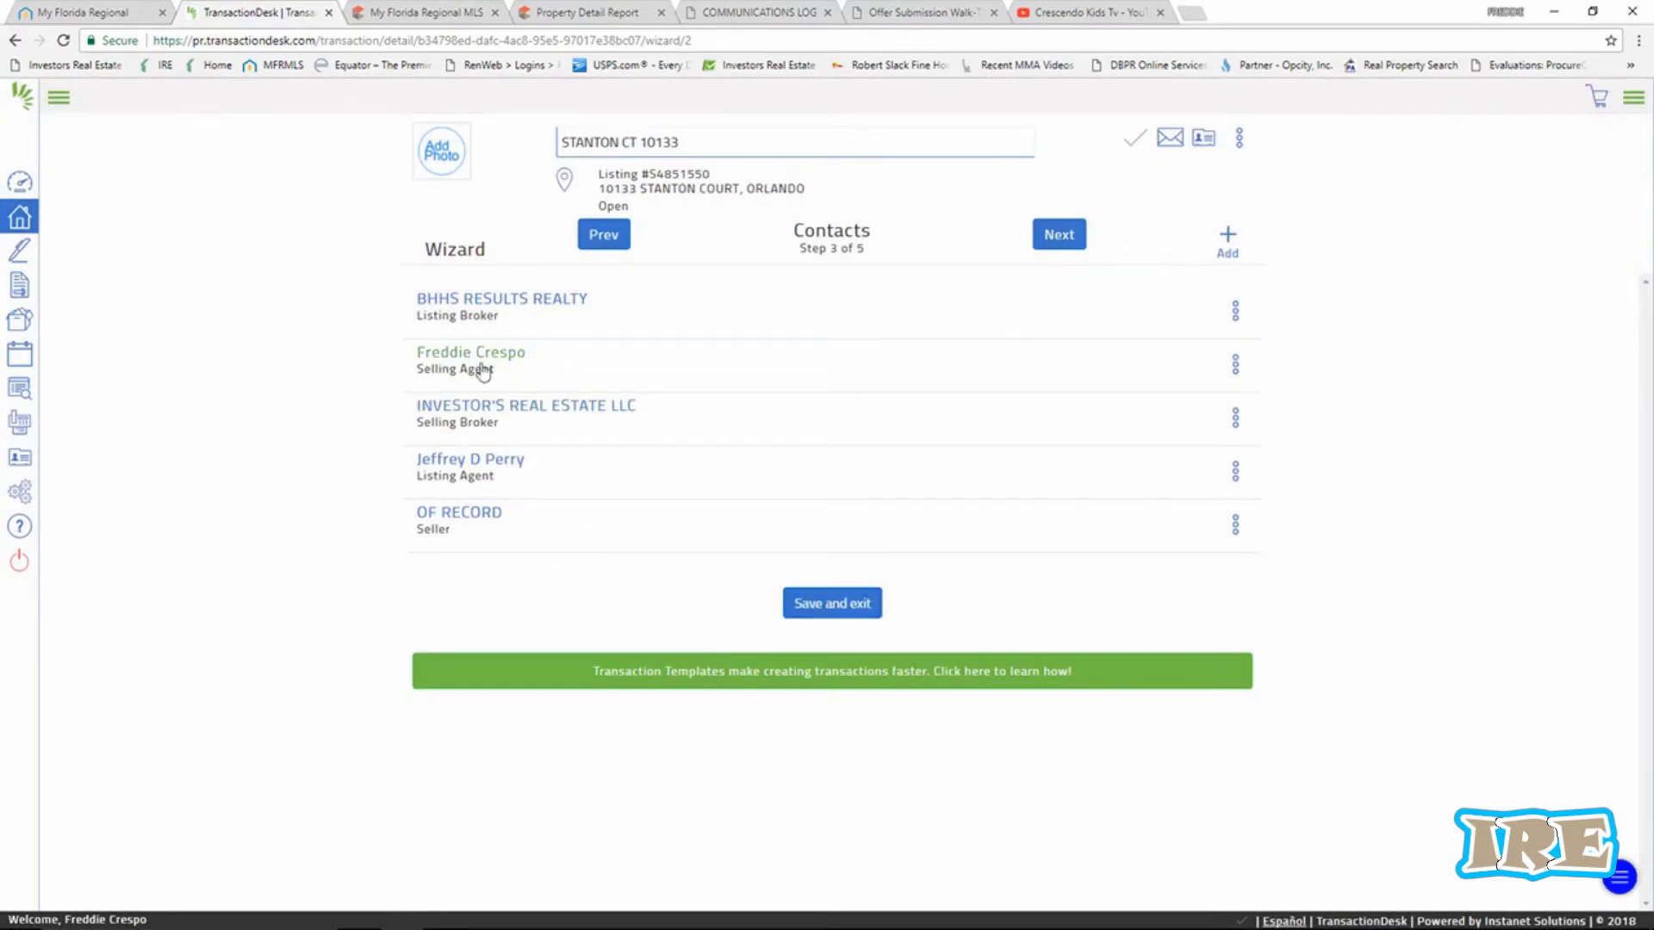
# Create a new transaction contact of type Buyer and select its First Name field.
pyautogui.click(1226, 241)
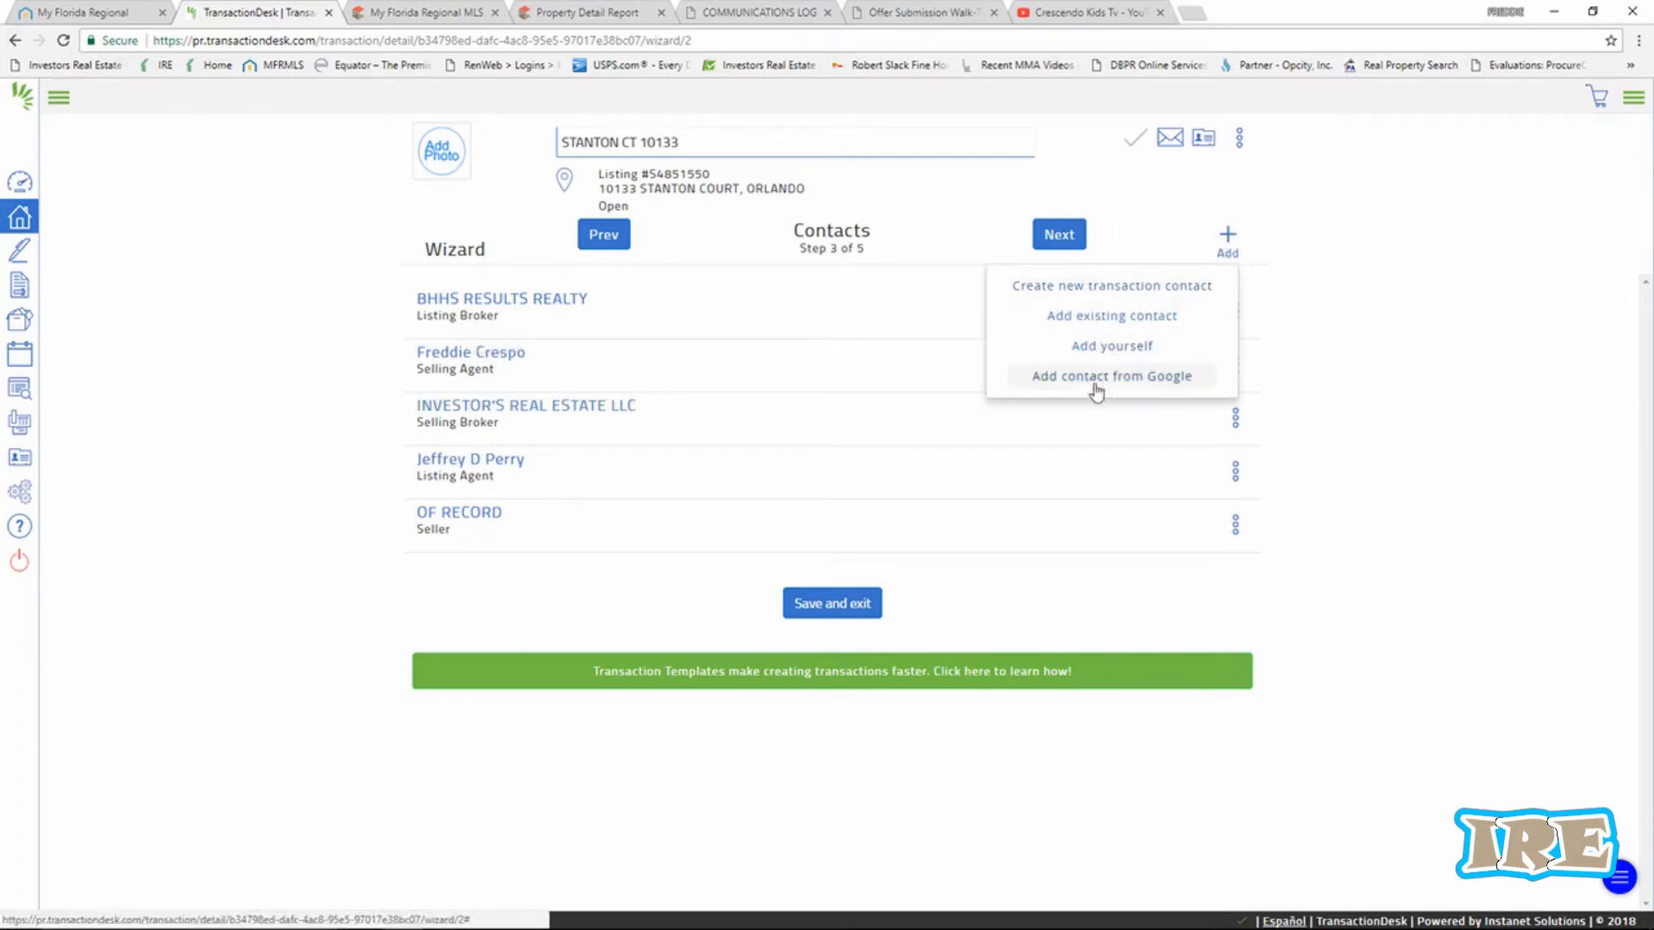
pyautogui.click(1077, 293)
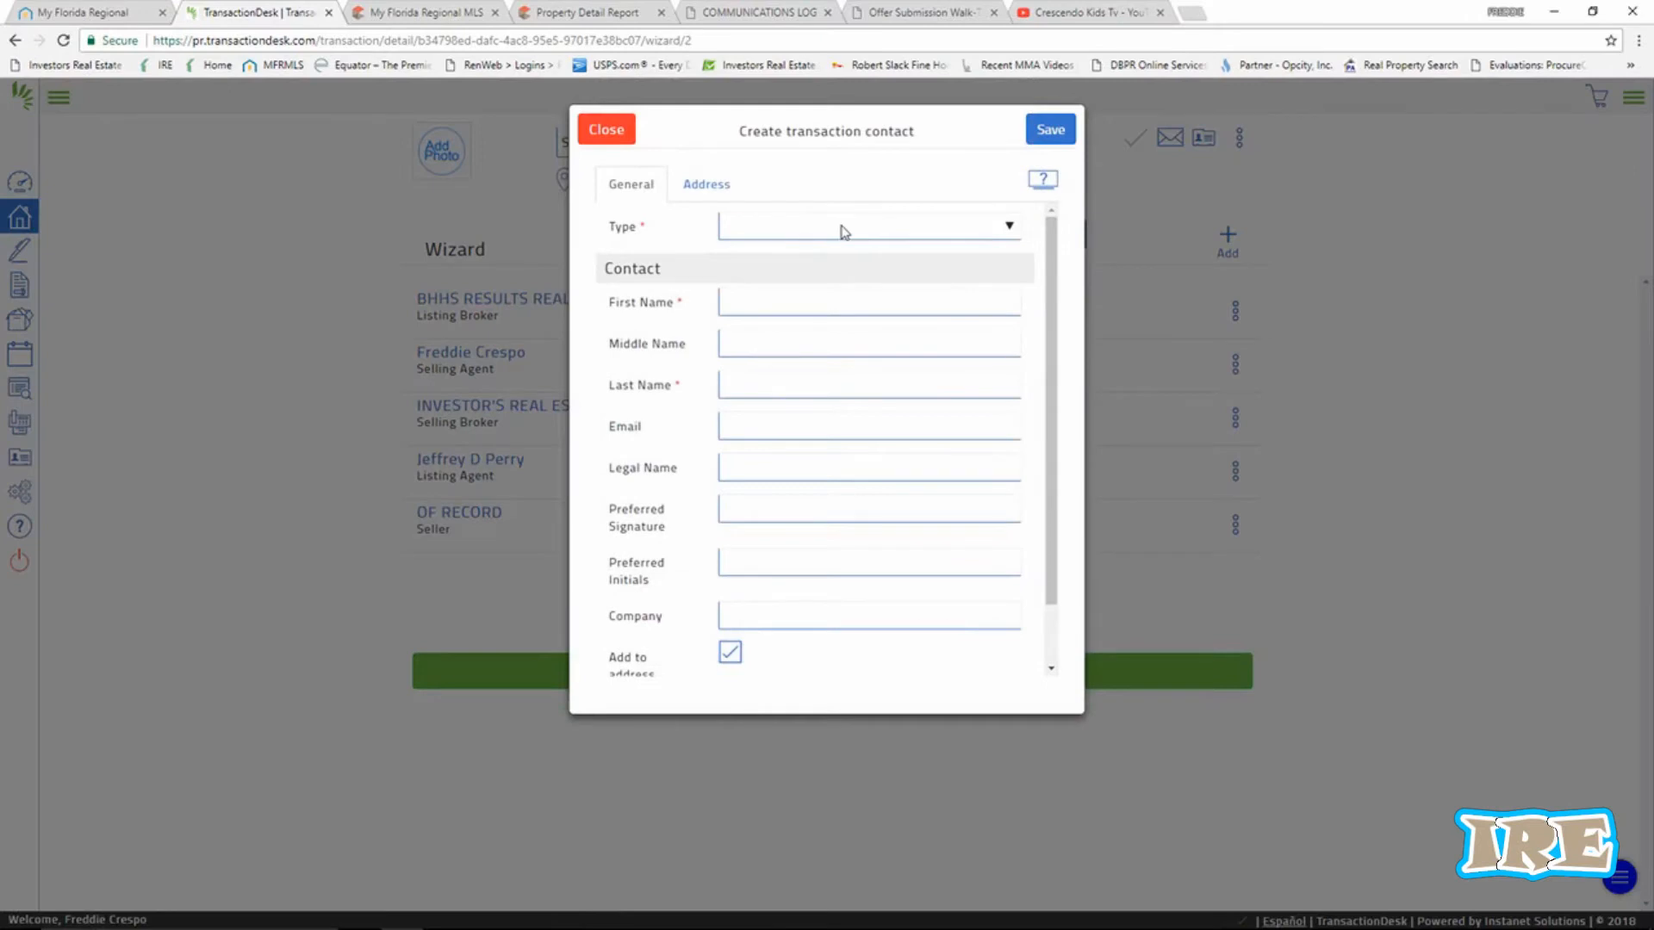
pyautogui.click(844, 232)
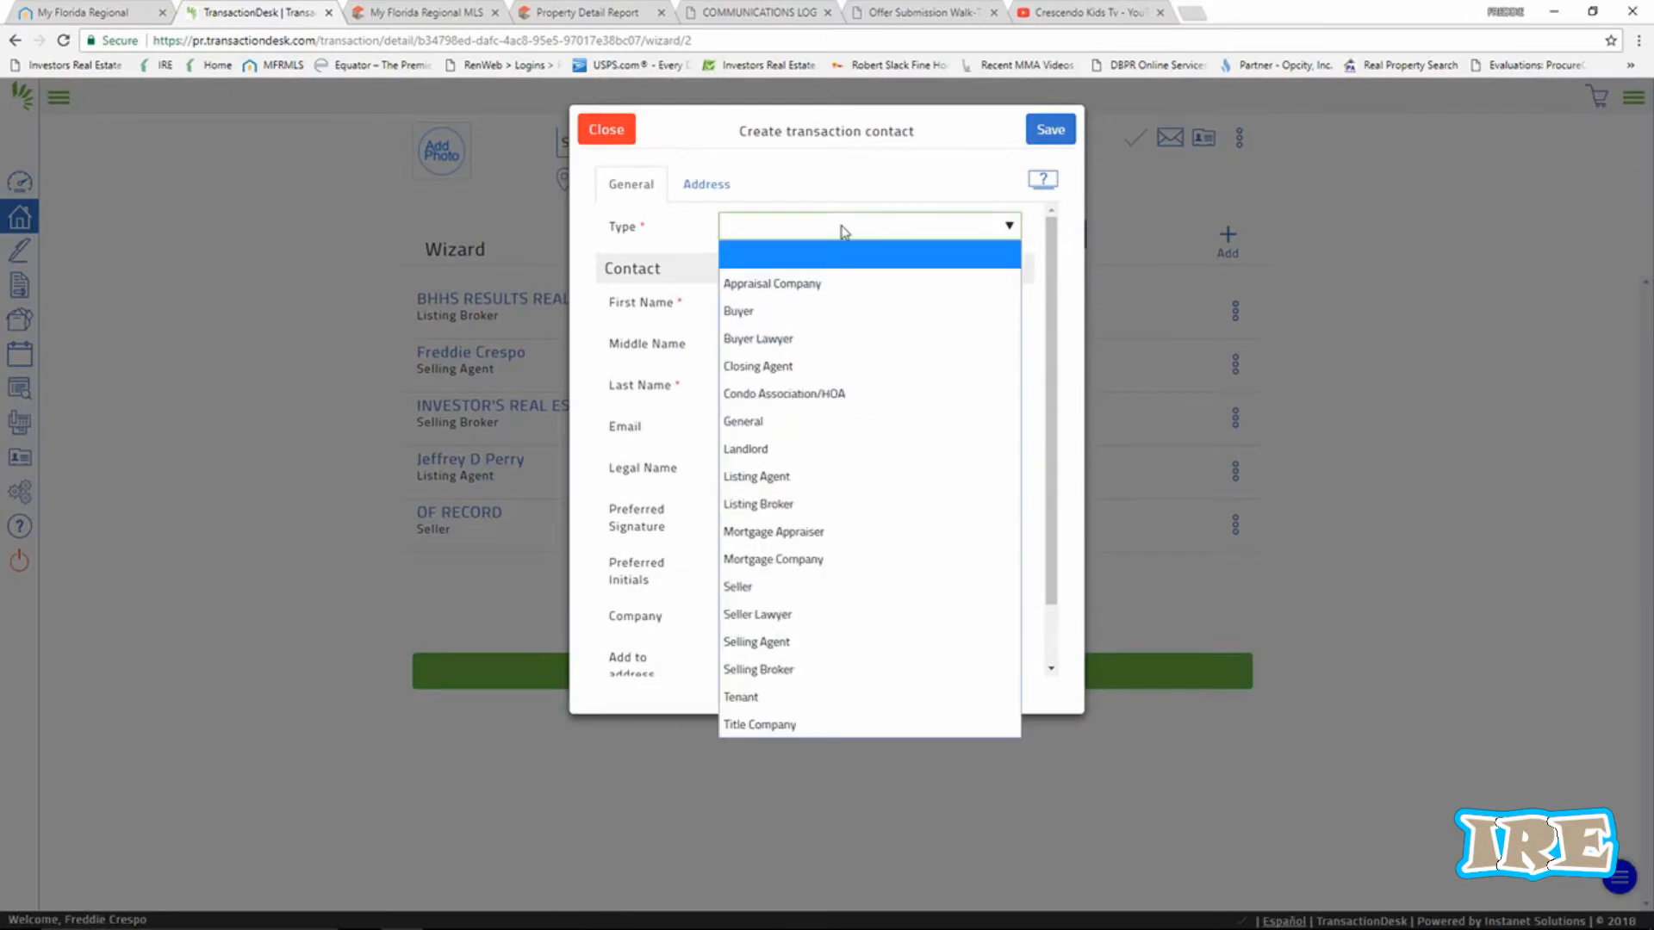
pyautogui.click(760, 311)
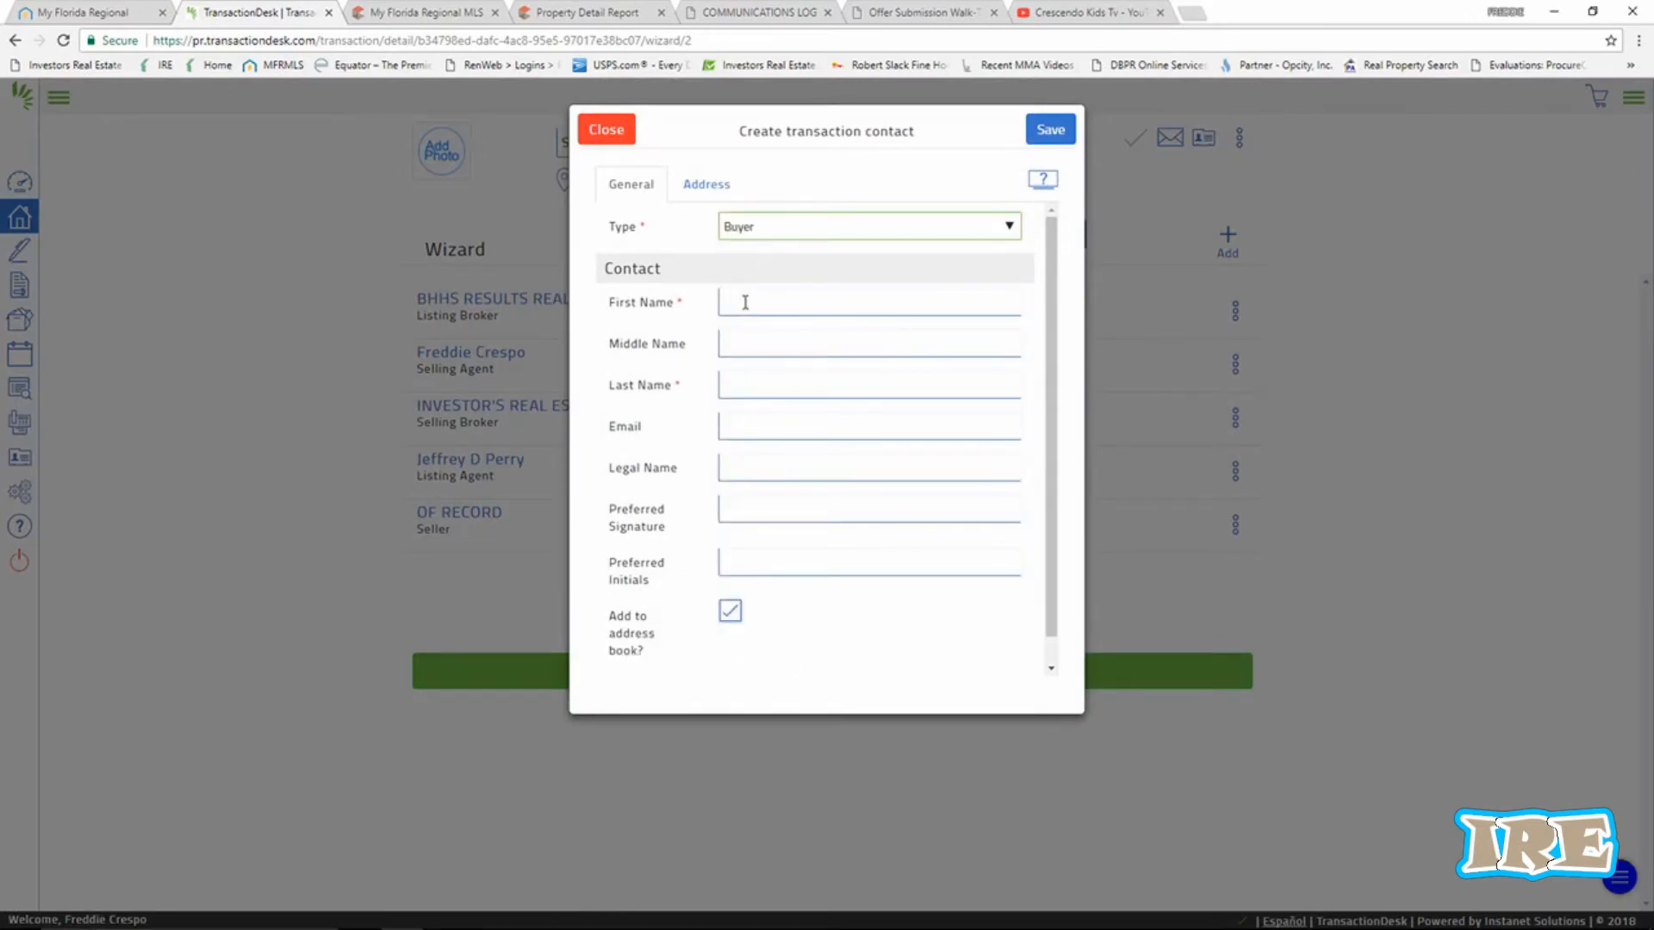
pyautogui.click(745, 302)
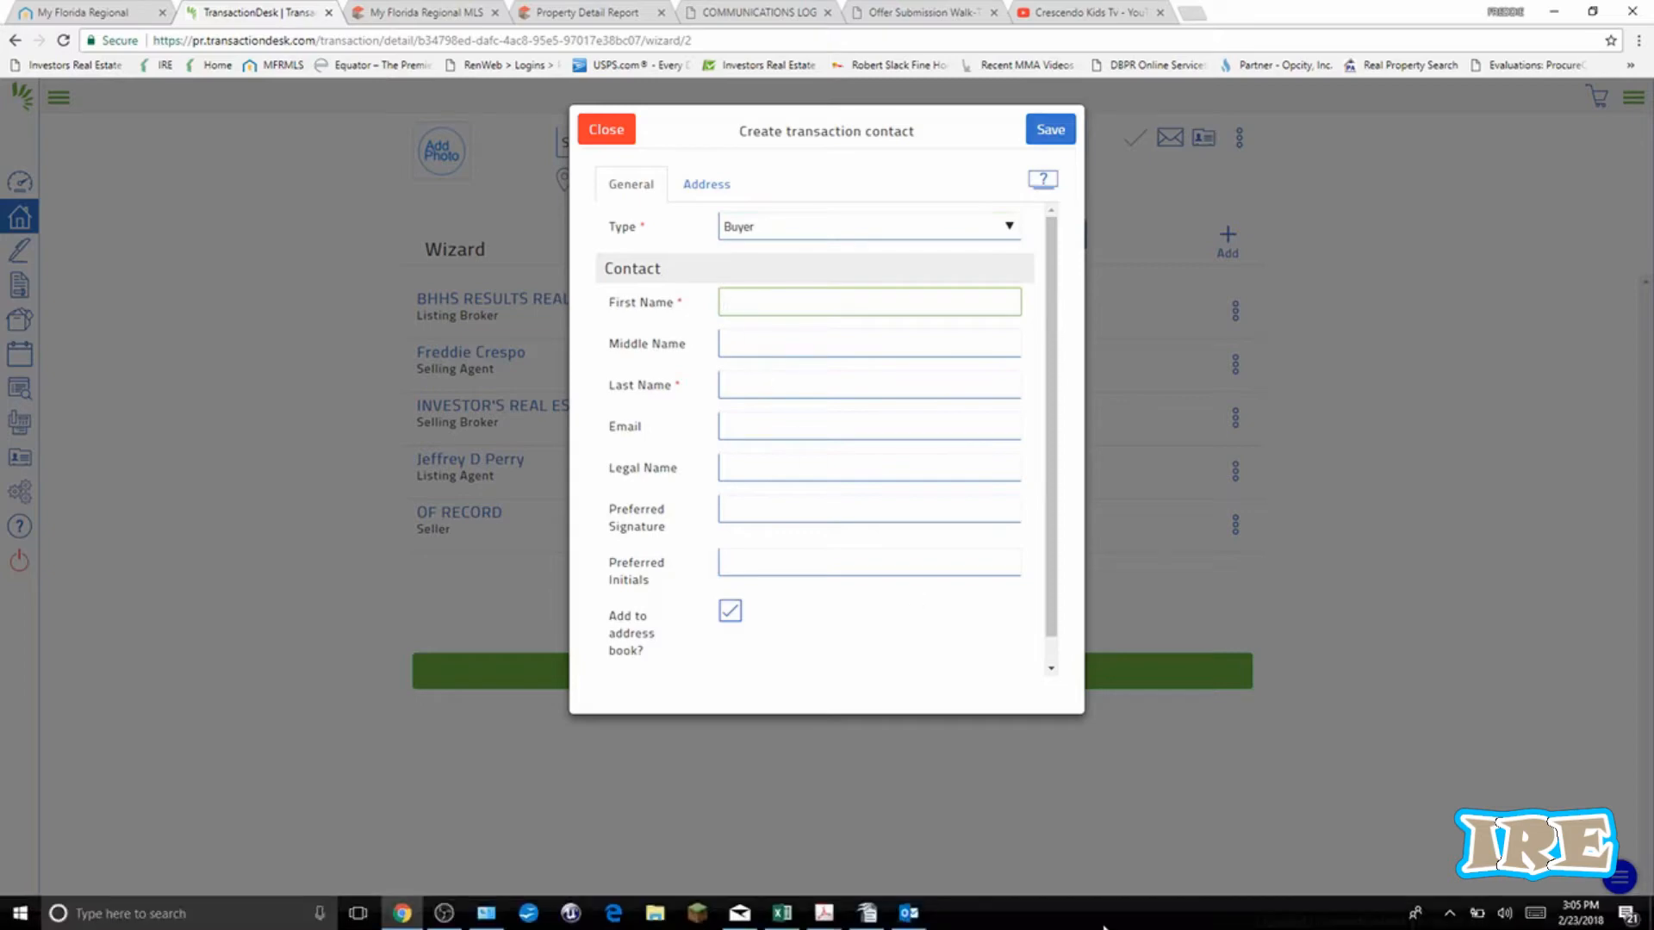
# Copy both borrower names from the buyer's pre-approval letter PDF.
pyautogui.click(824, 913)
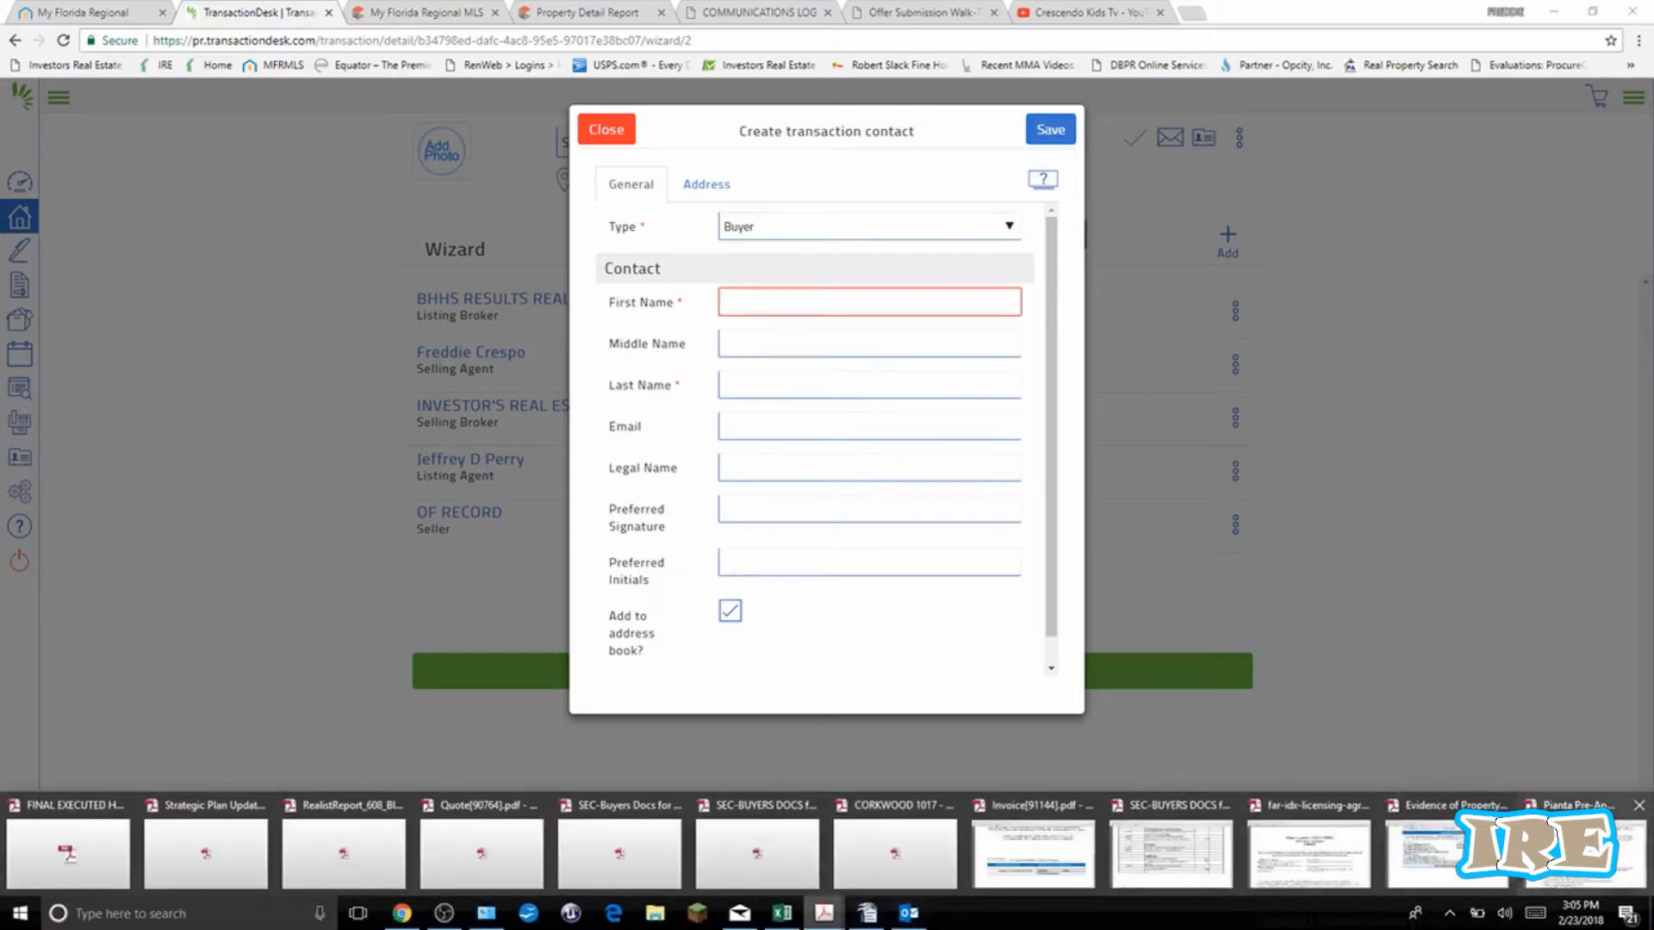
pyautogui.click(1585, 852)
pyautogui.scroll(1, 877, 448)
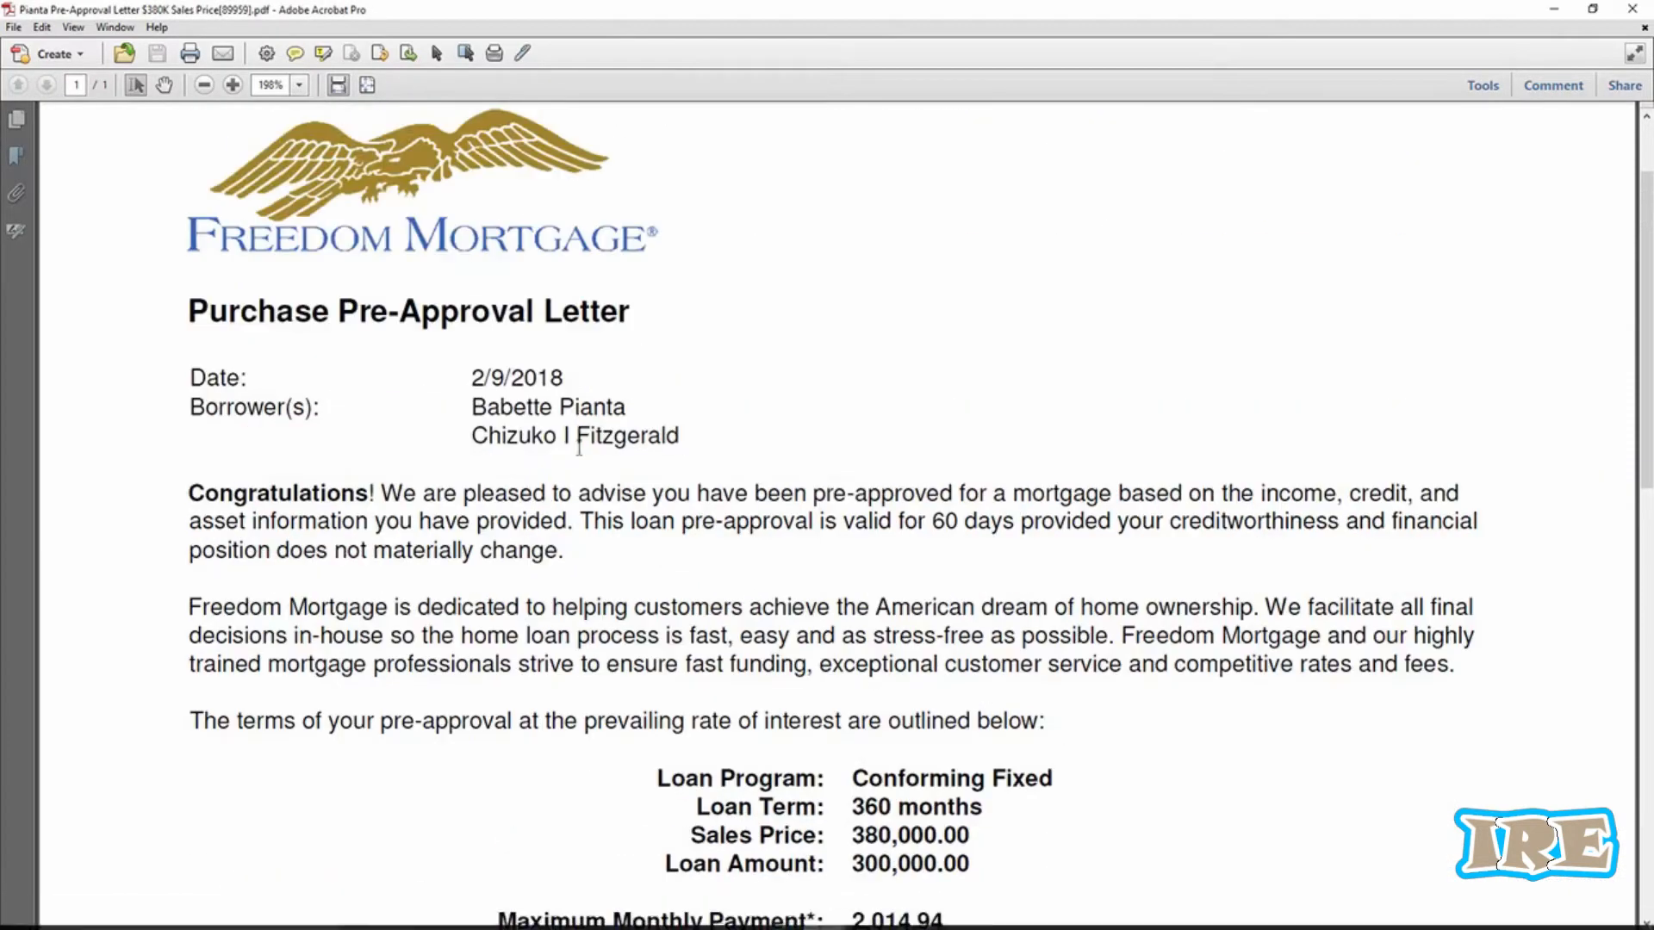
pyautogui.moveTo(469, 405); pyautogui.dragTo(640, 435)
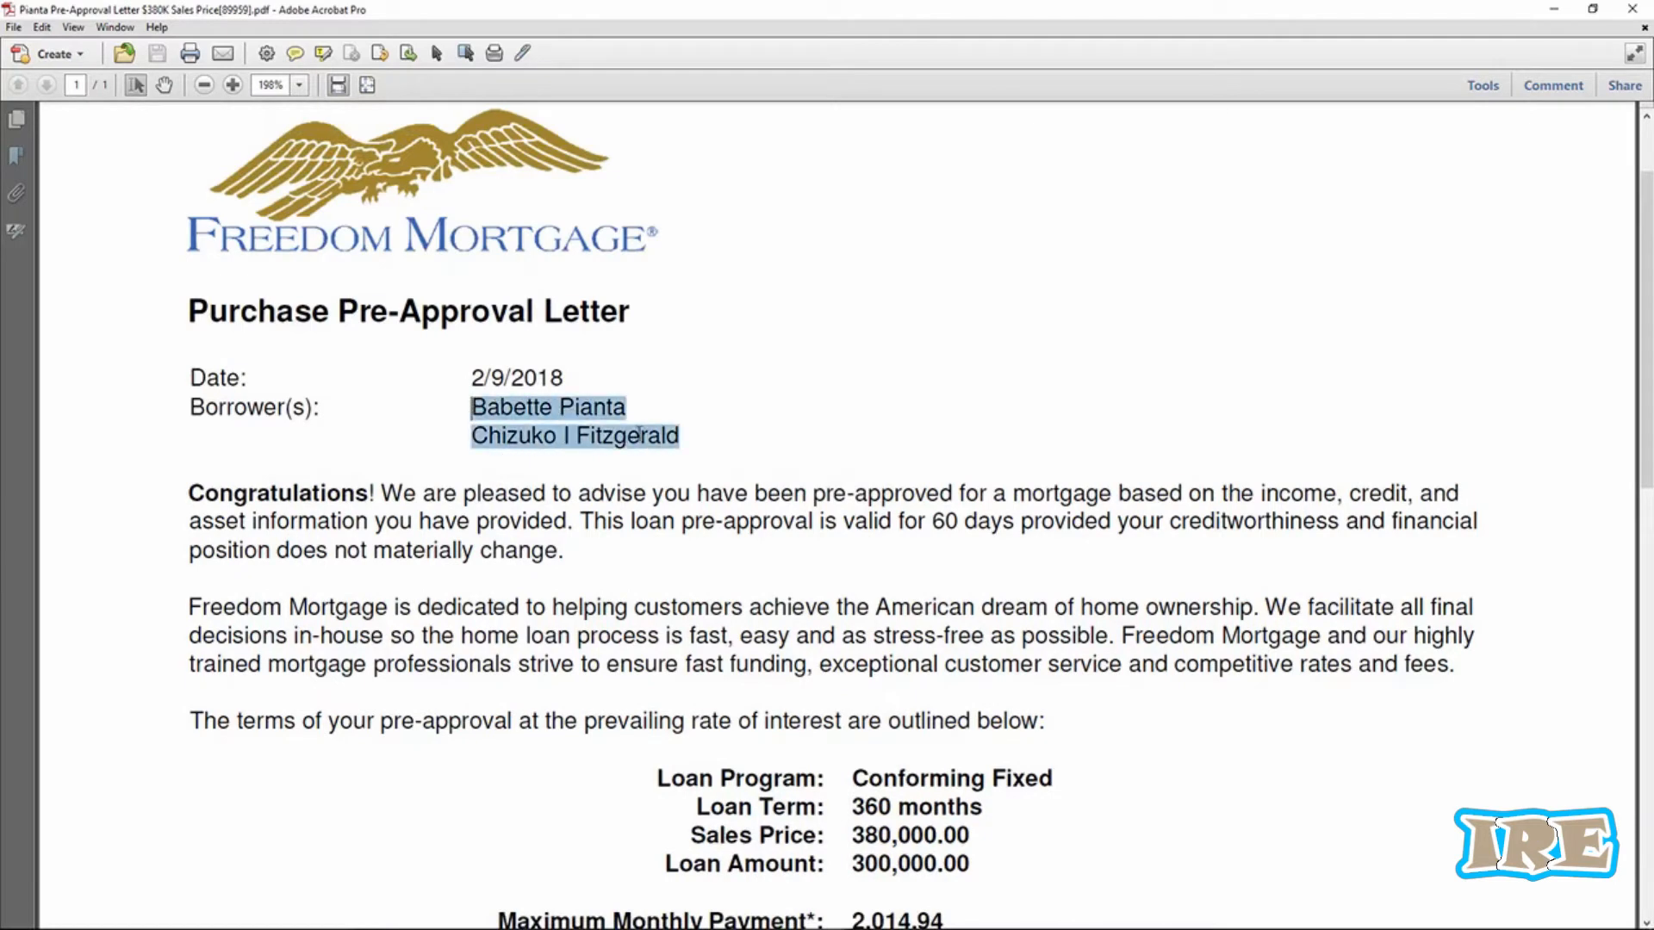
pyautogui.rightClick(658, 438)
pyautogui.click(681, 443)
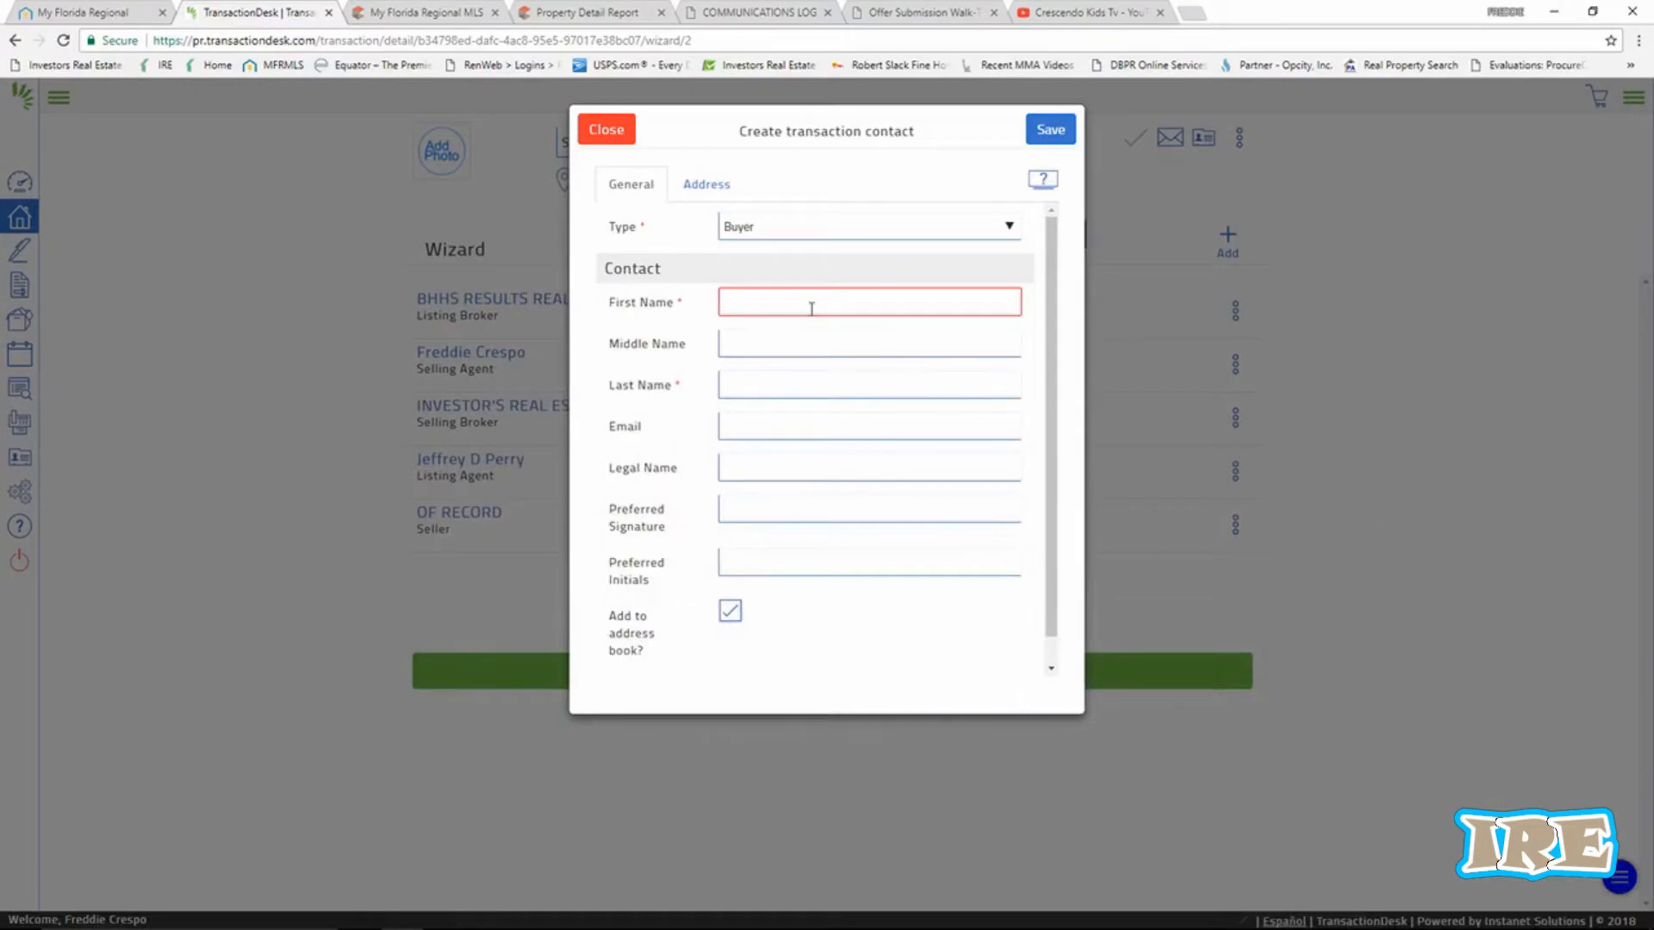
# Split the pasted borrower names into First Name and Last Name, dropping the middle initial.
pyautogui.rightClick(788, 302)
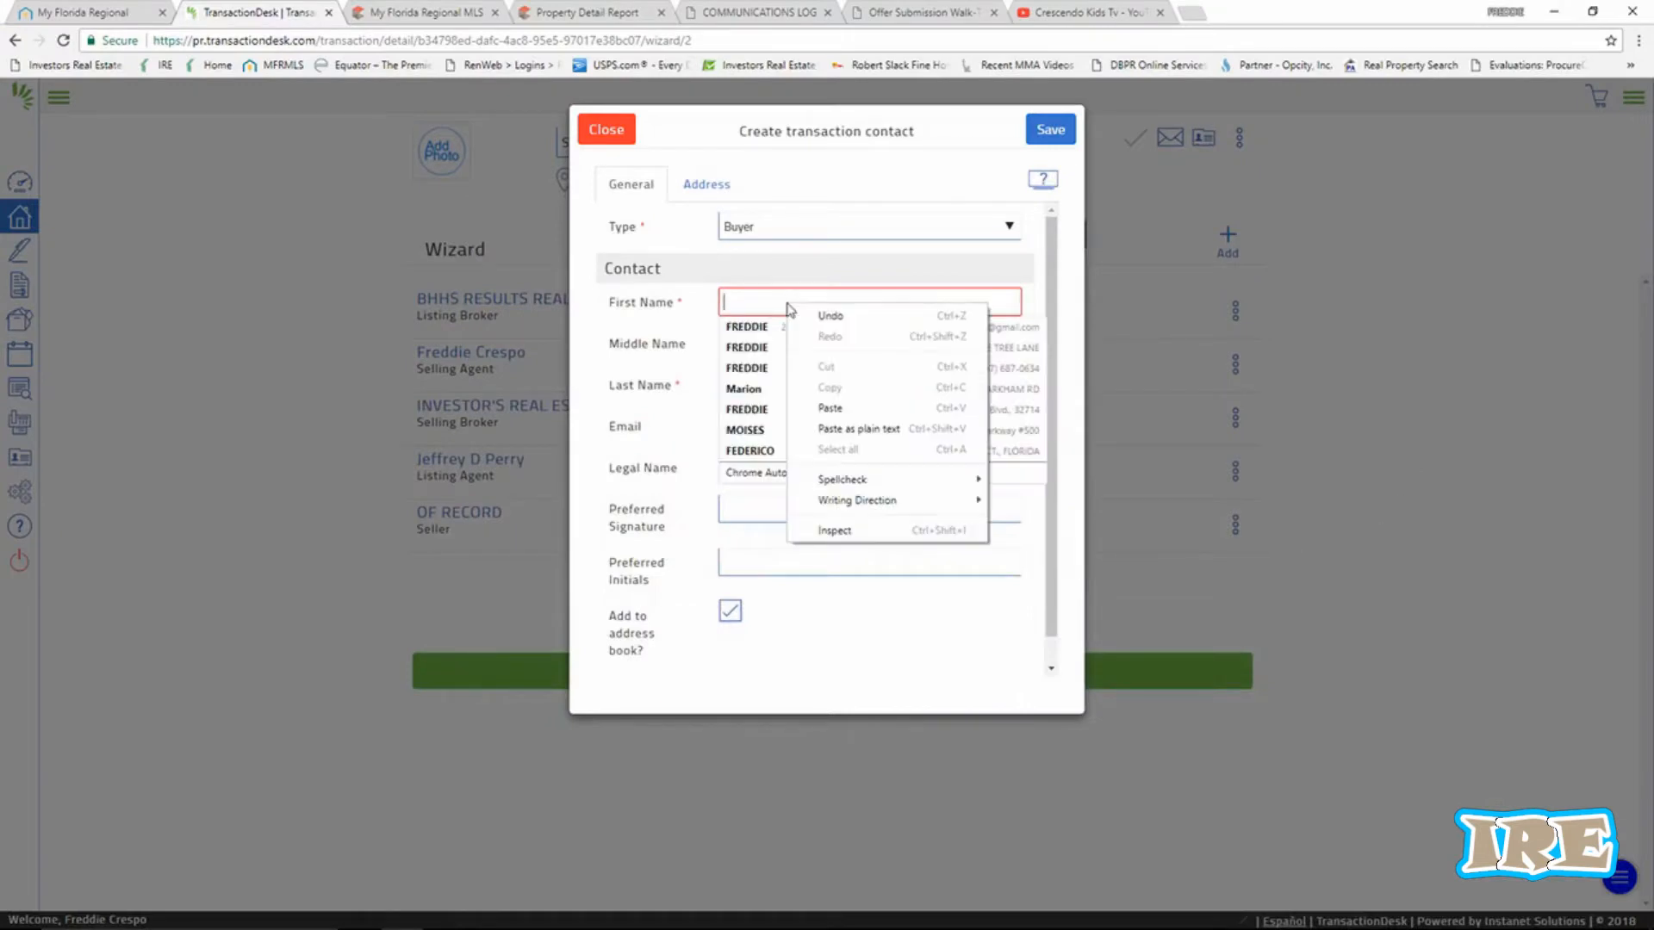
pyautogui.click(834, 404)
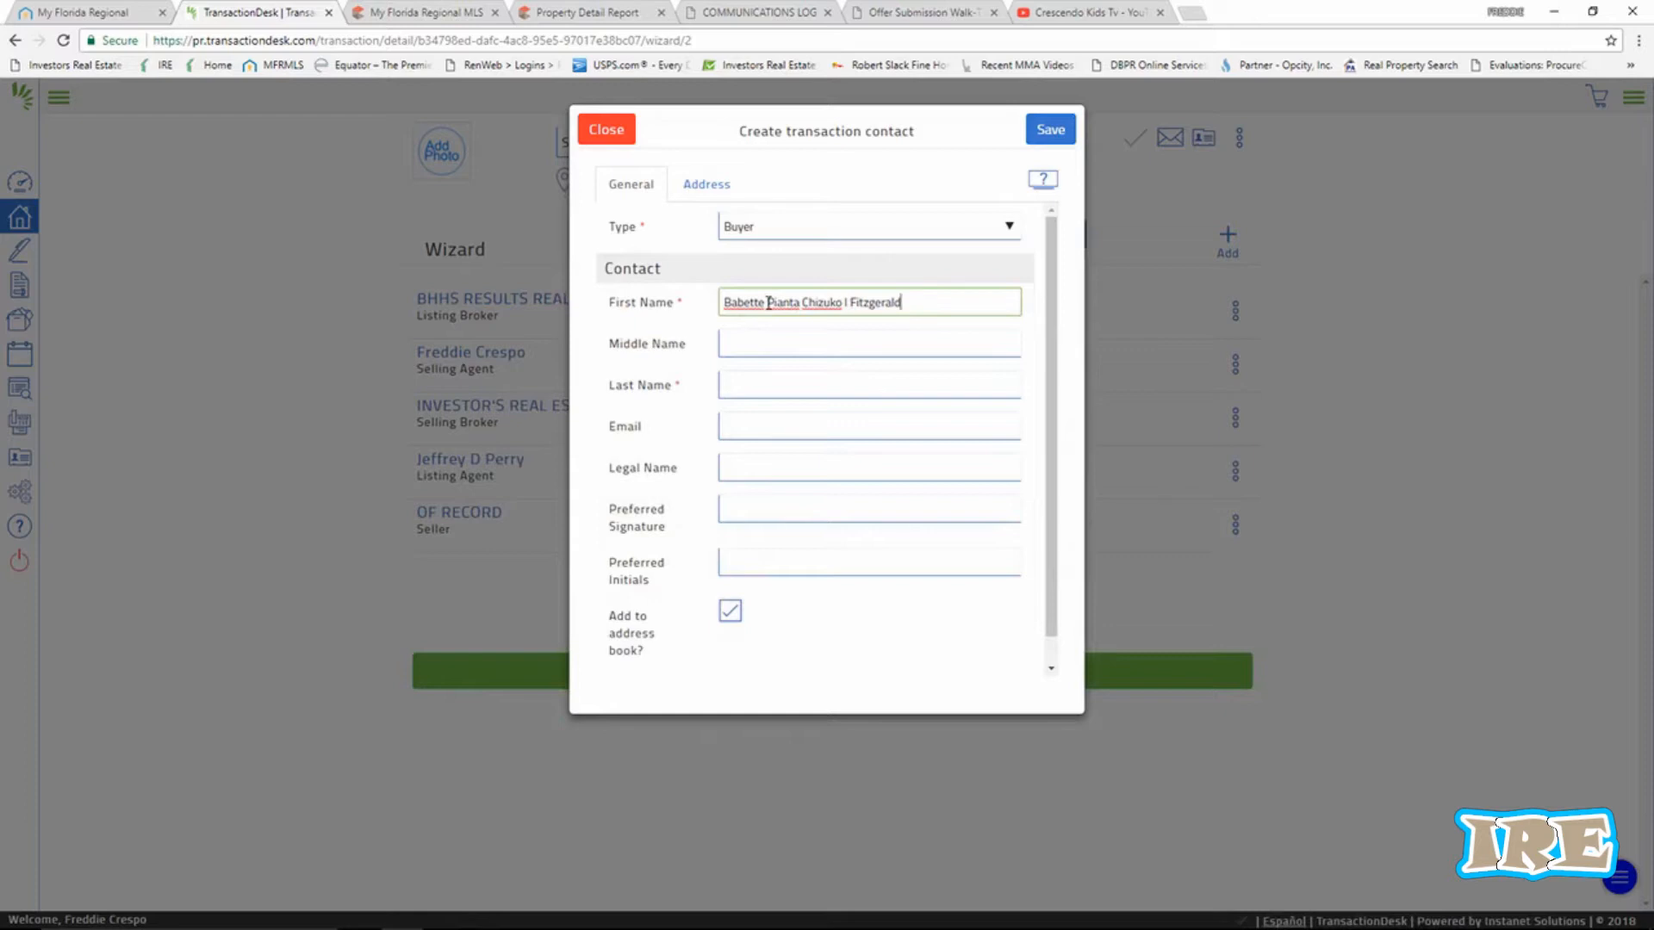
pyautogui.moveTo(767, 302); pyautogui.dragTo(900, 302)
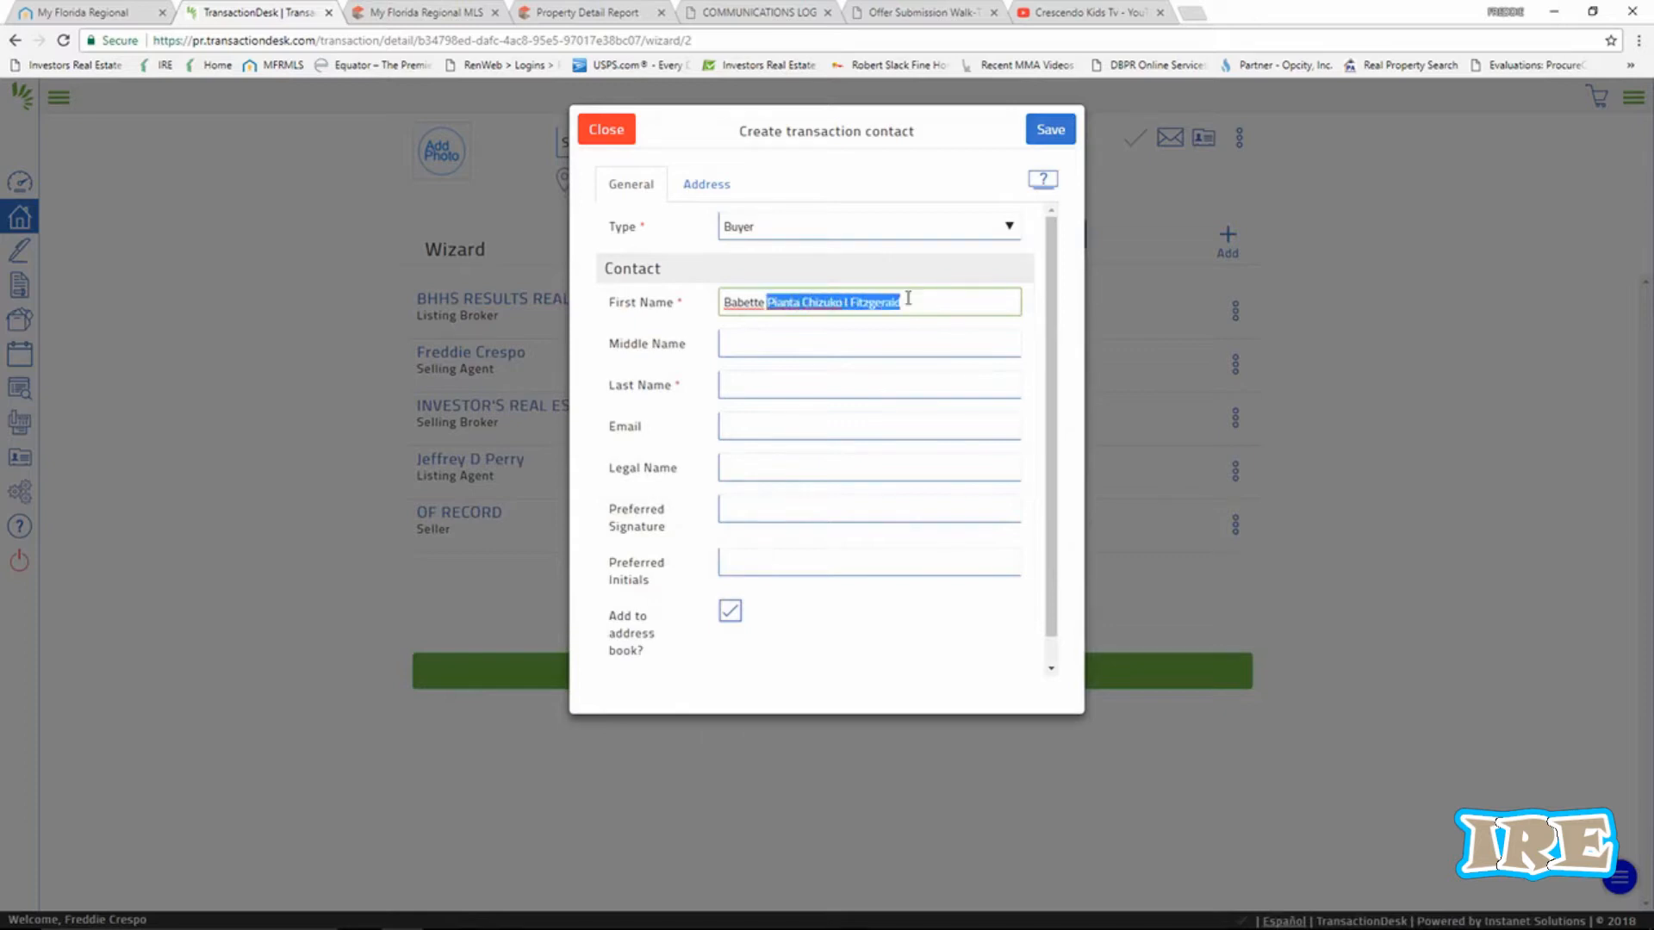
pyautogui.rightClick(883, 306)
pyautogui.click(915, 319)
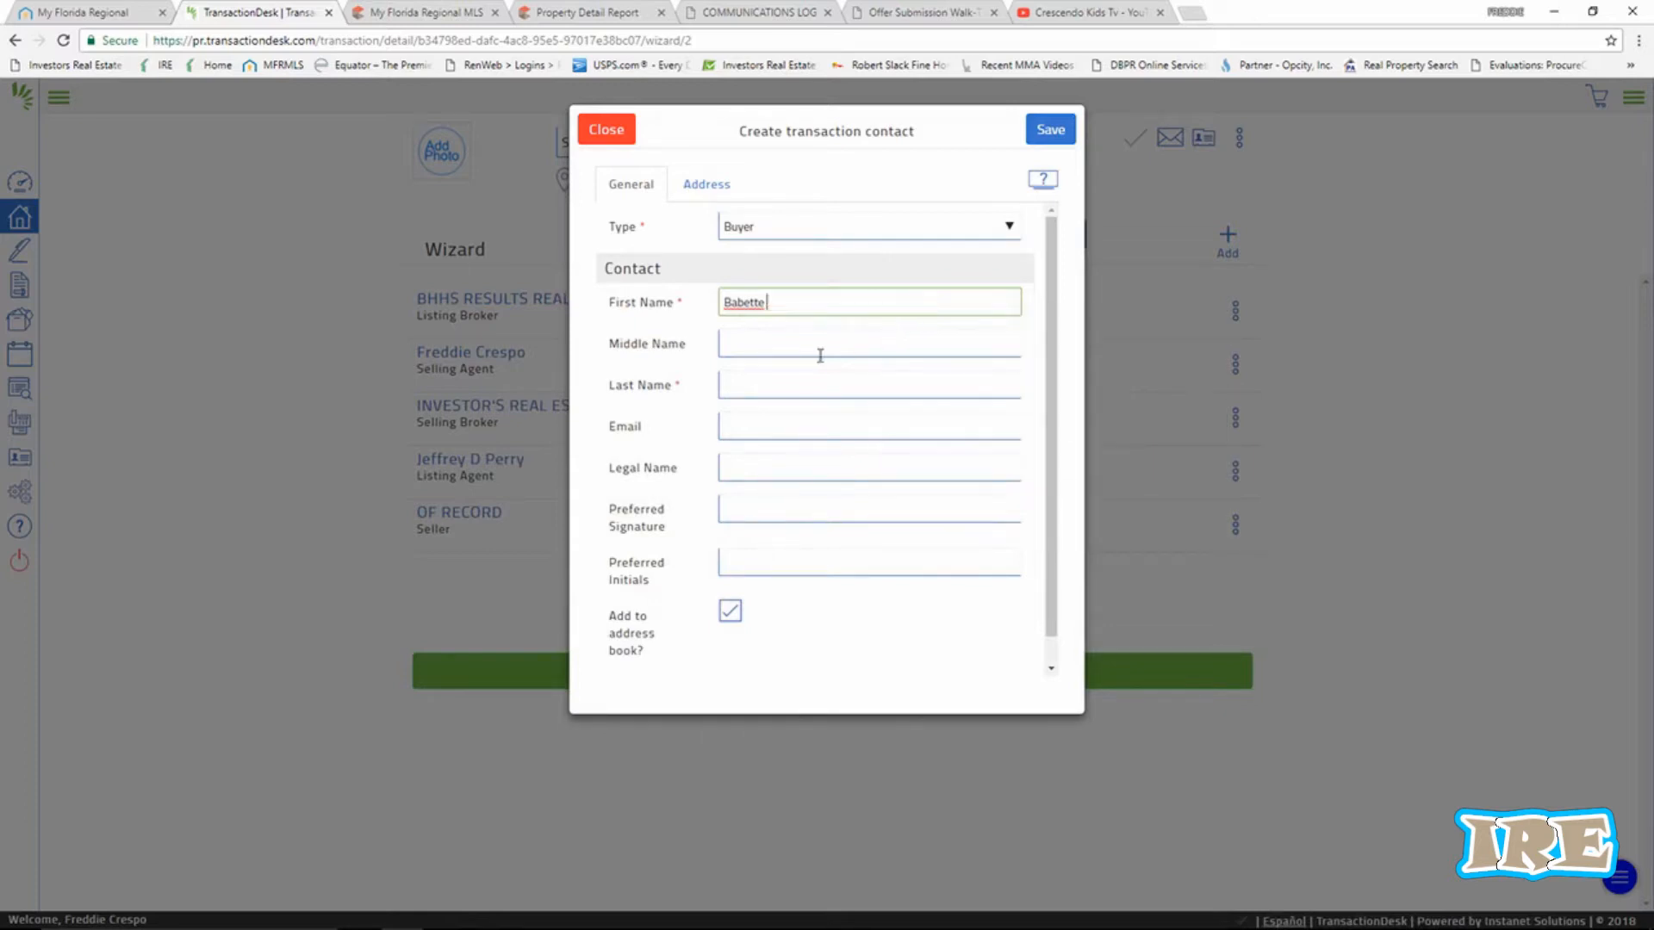
pyautogui.click(734, 385)
pyautogui.rightClick(734, 385)
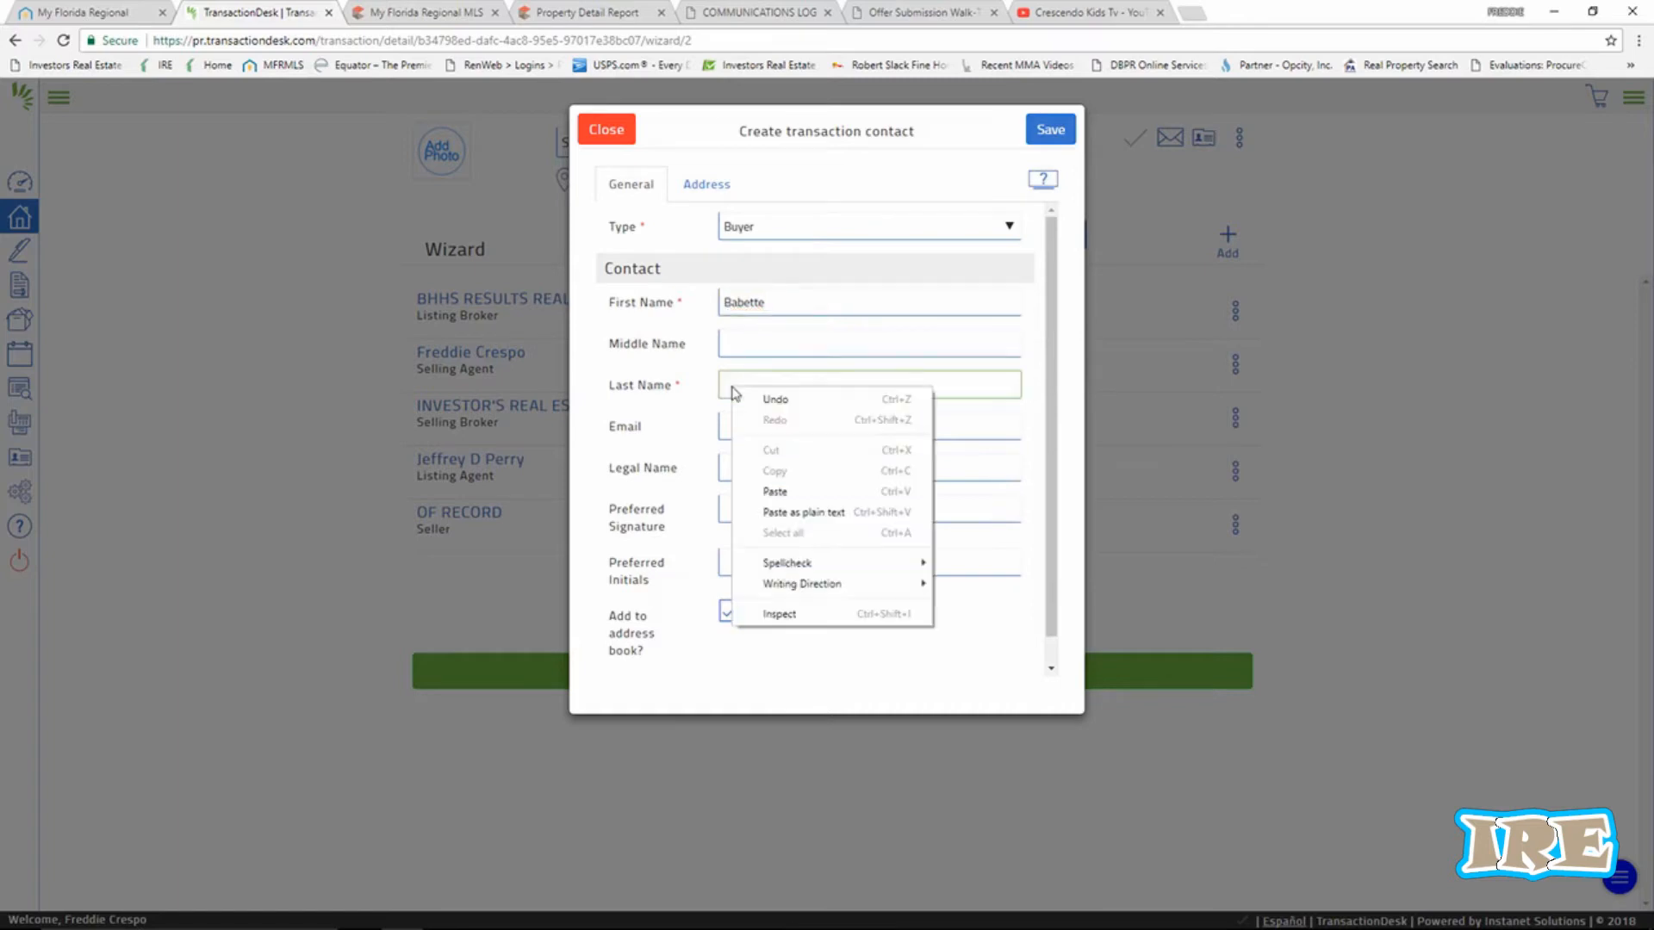
pyautogui.click(778, 492)
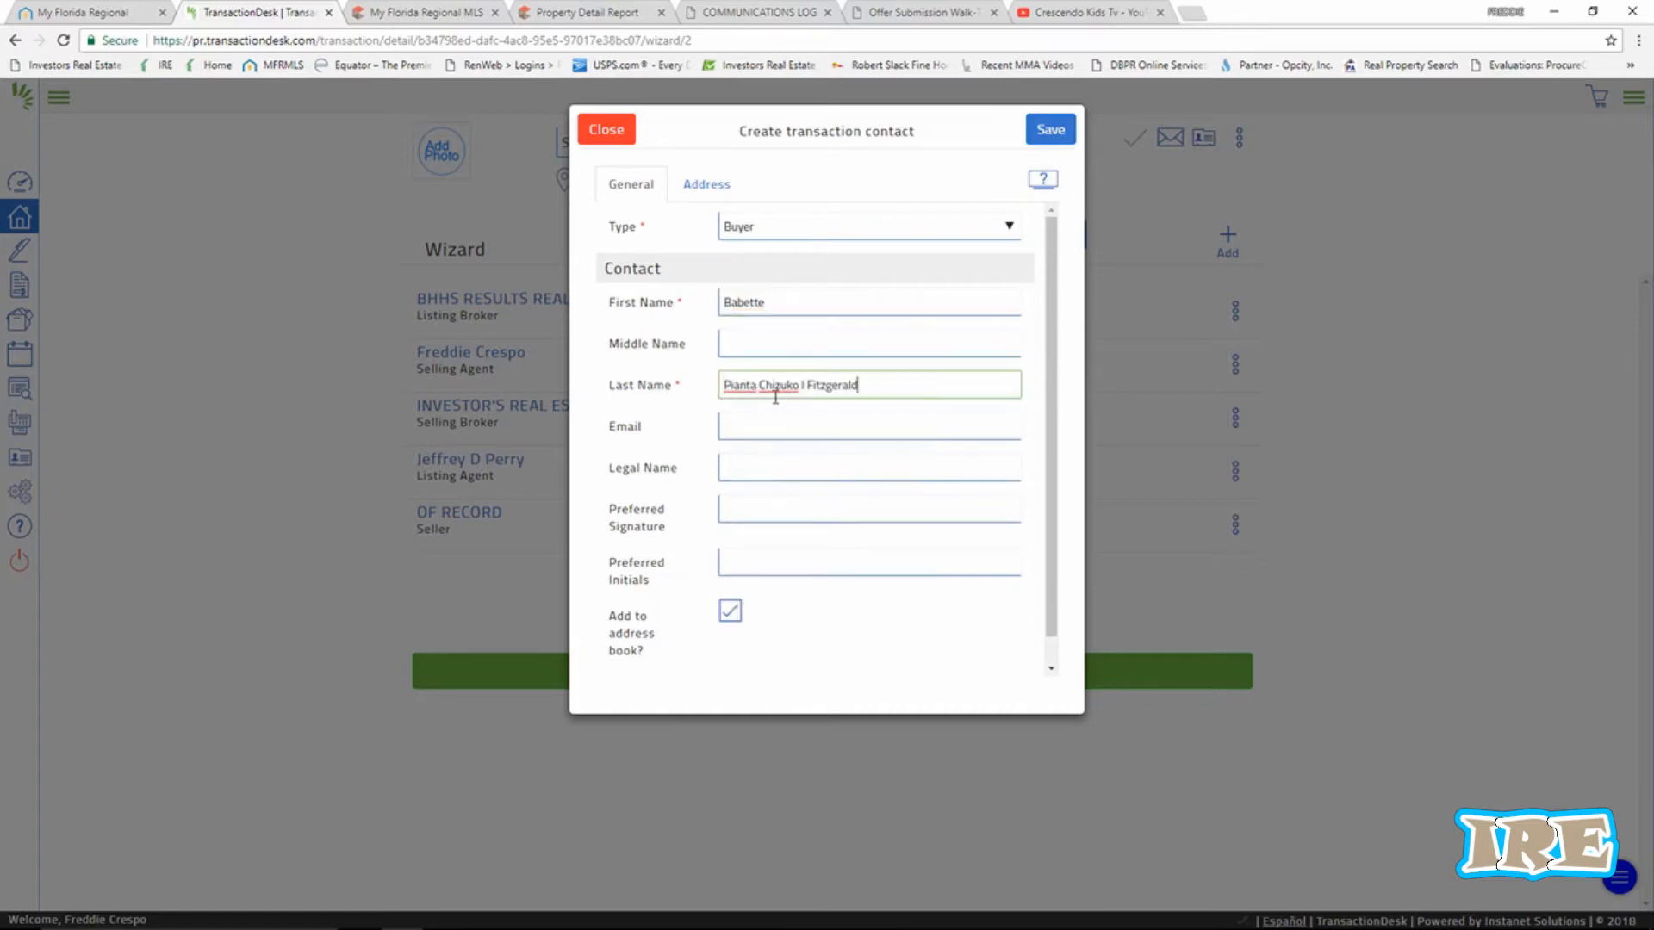
pyautogui.click(807, 386)
pyautogui.press('BackSpace')
pyautogui.press('BackSpace')
# Enter the buyer's e-mail address and save the new Buyer contact.
pyautogui.click(845, 427)
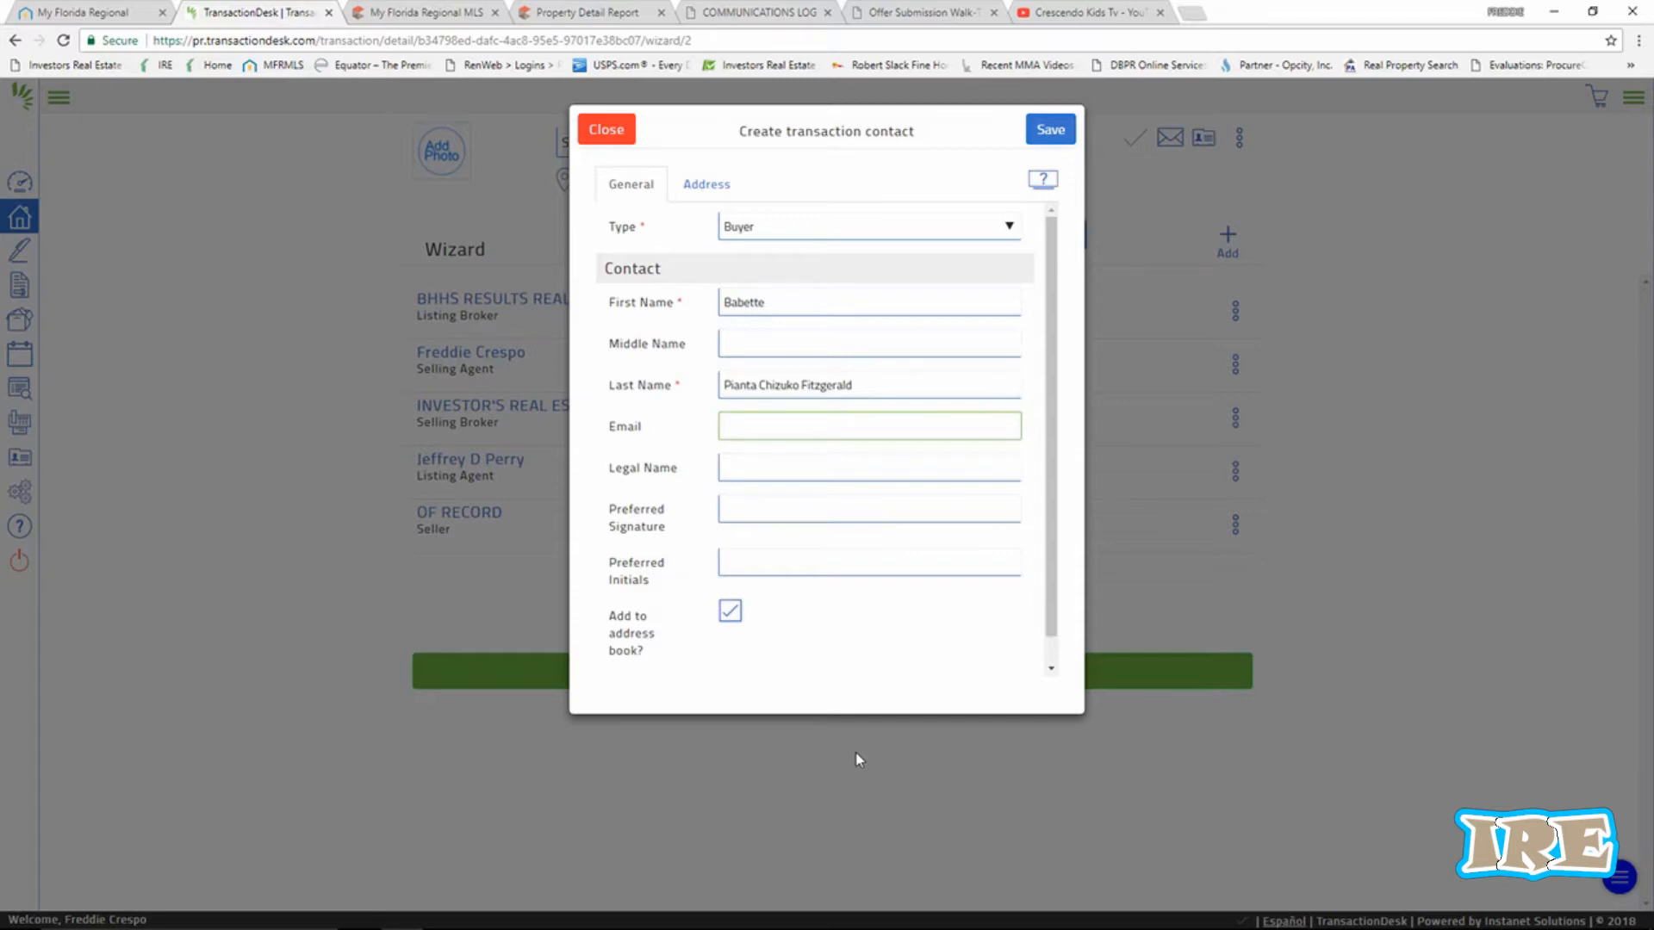
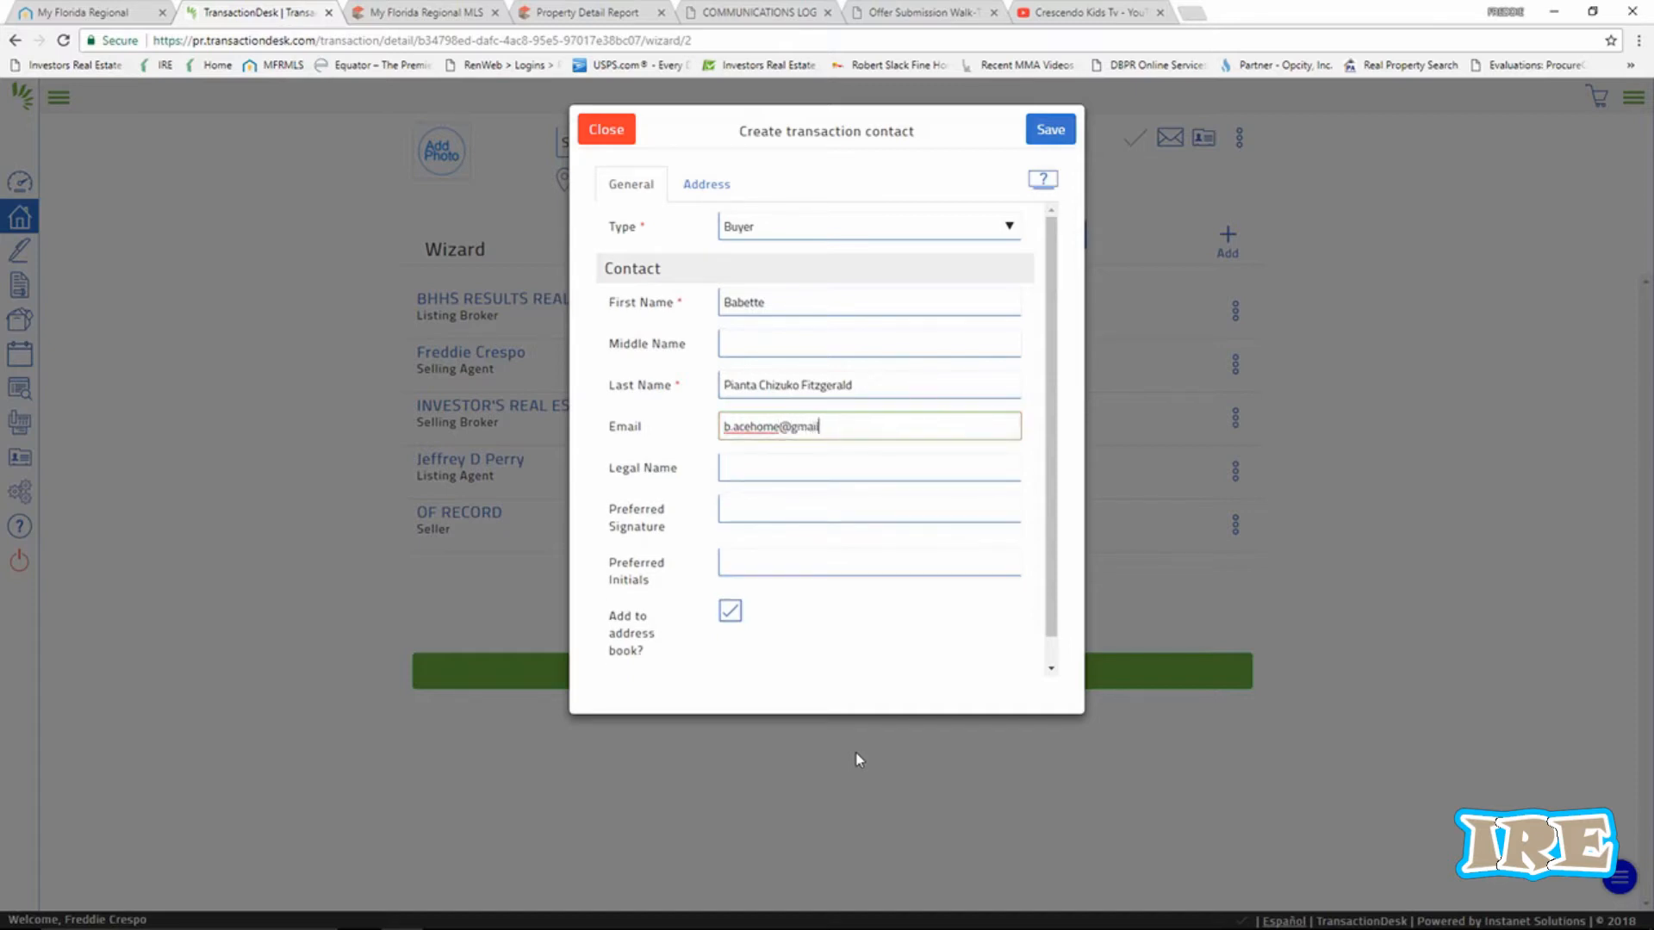
pyautogui.click(769, 470)
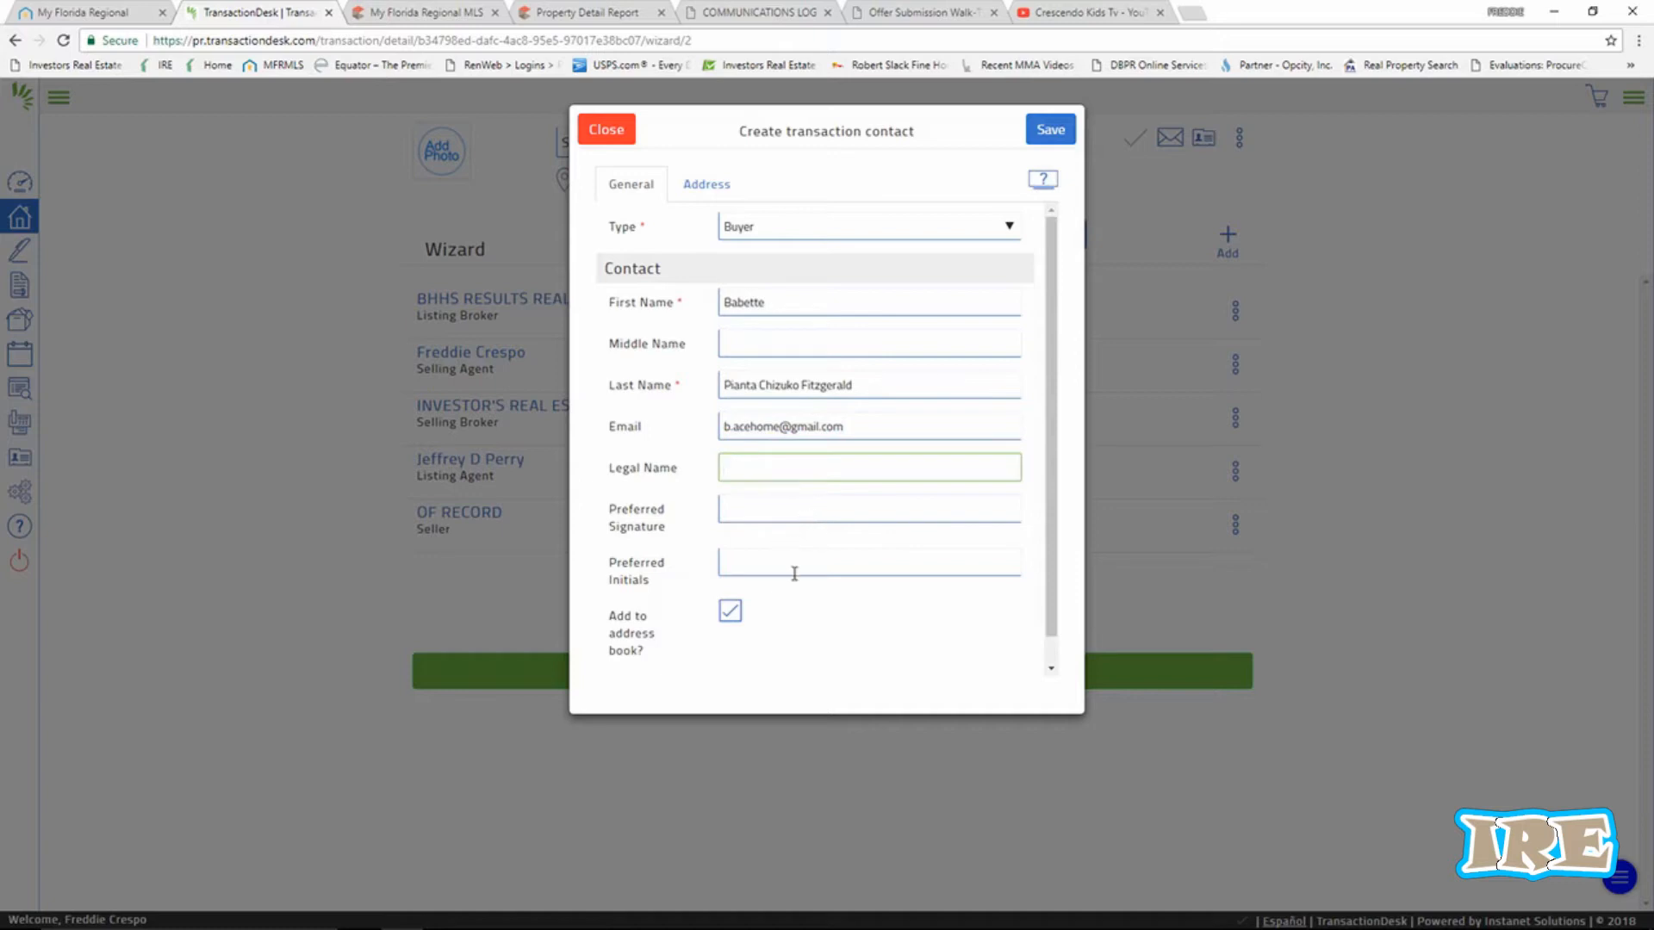
pyautogui.click(1052, 134)
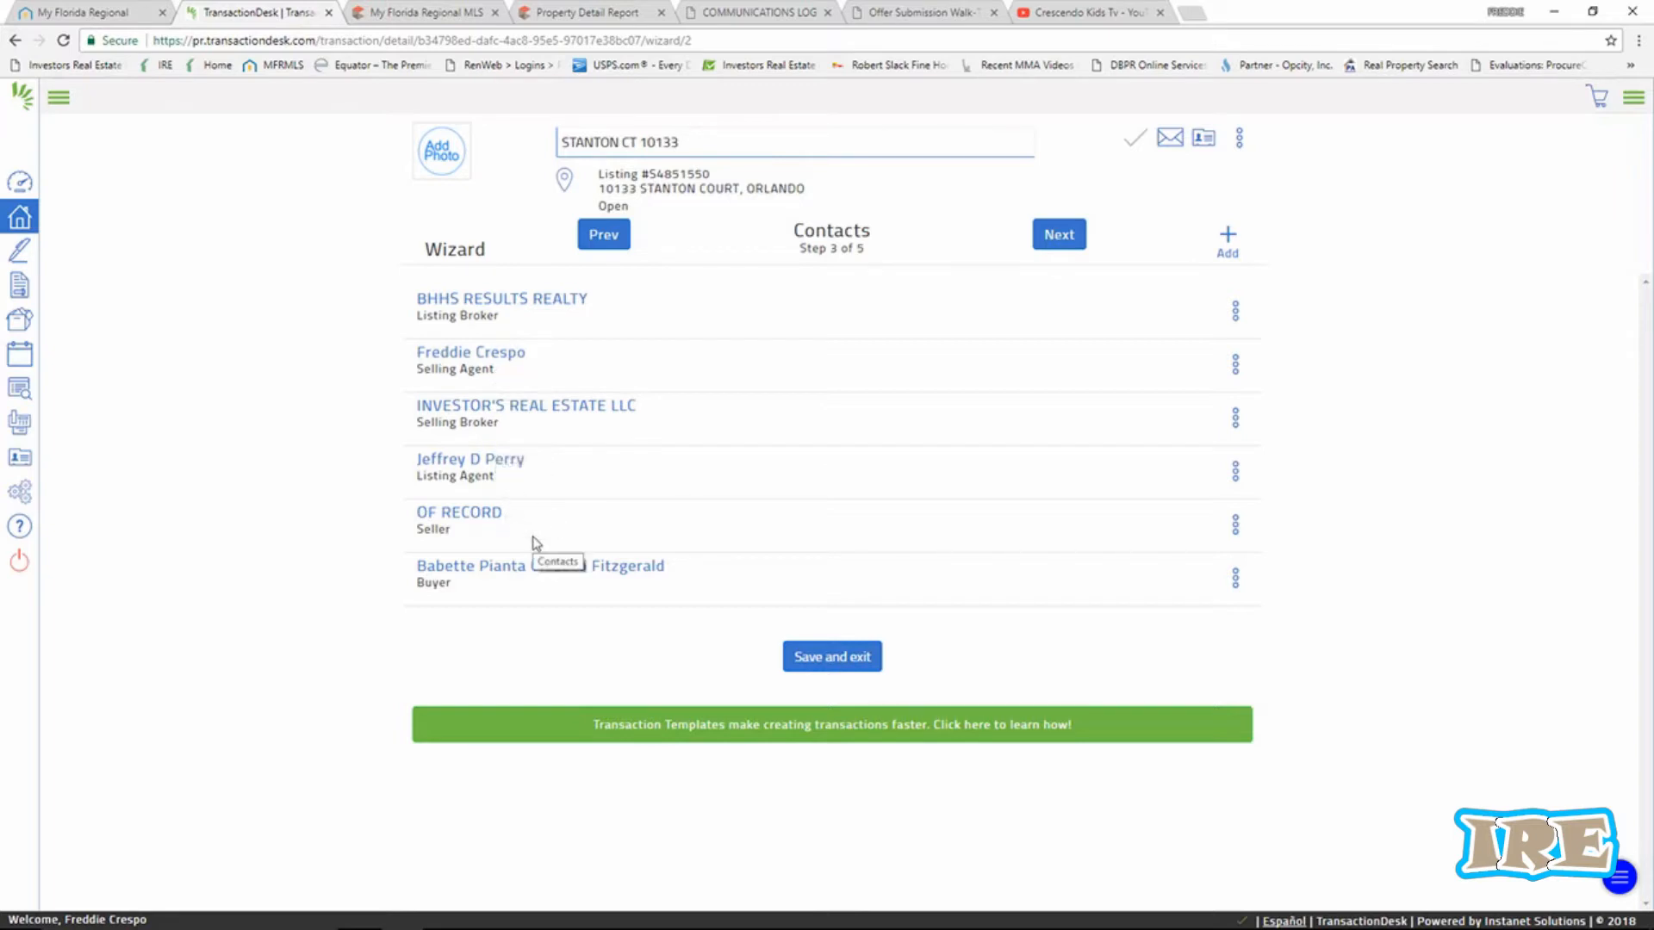
# Step past the empty Forms step and the Documents step (5 of 5) to finish the wizard.
pyautogui.click(1060, 235)
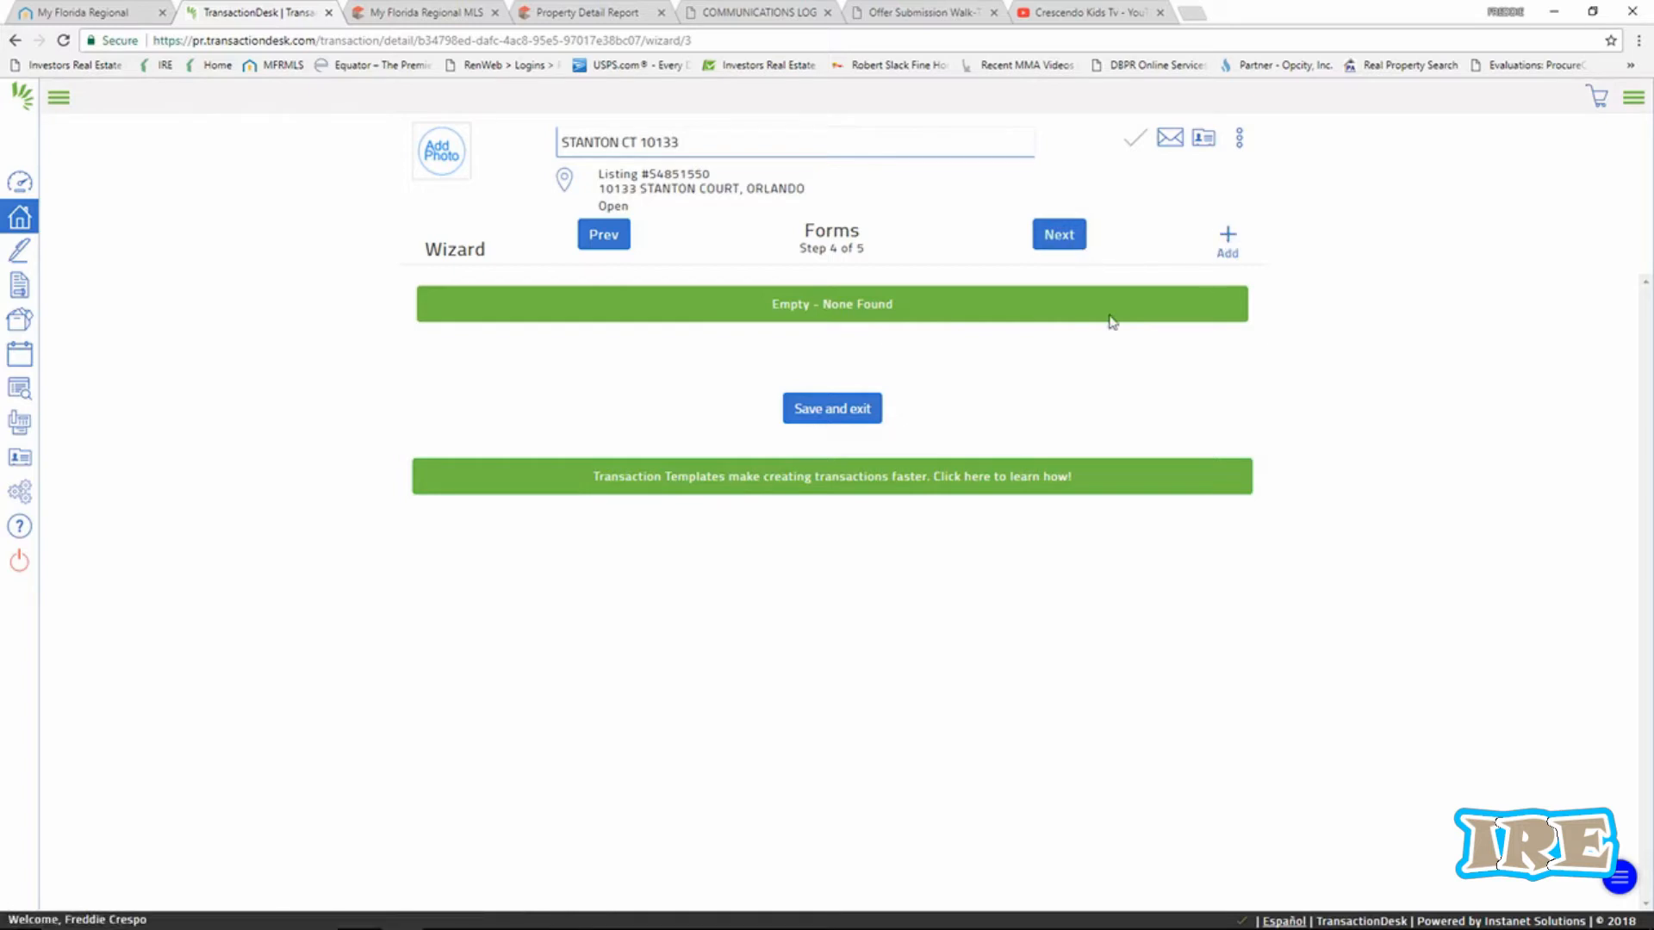
pyautogui.click(1066, 246)
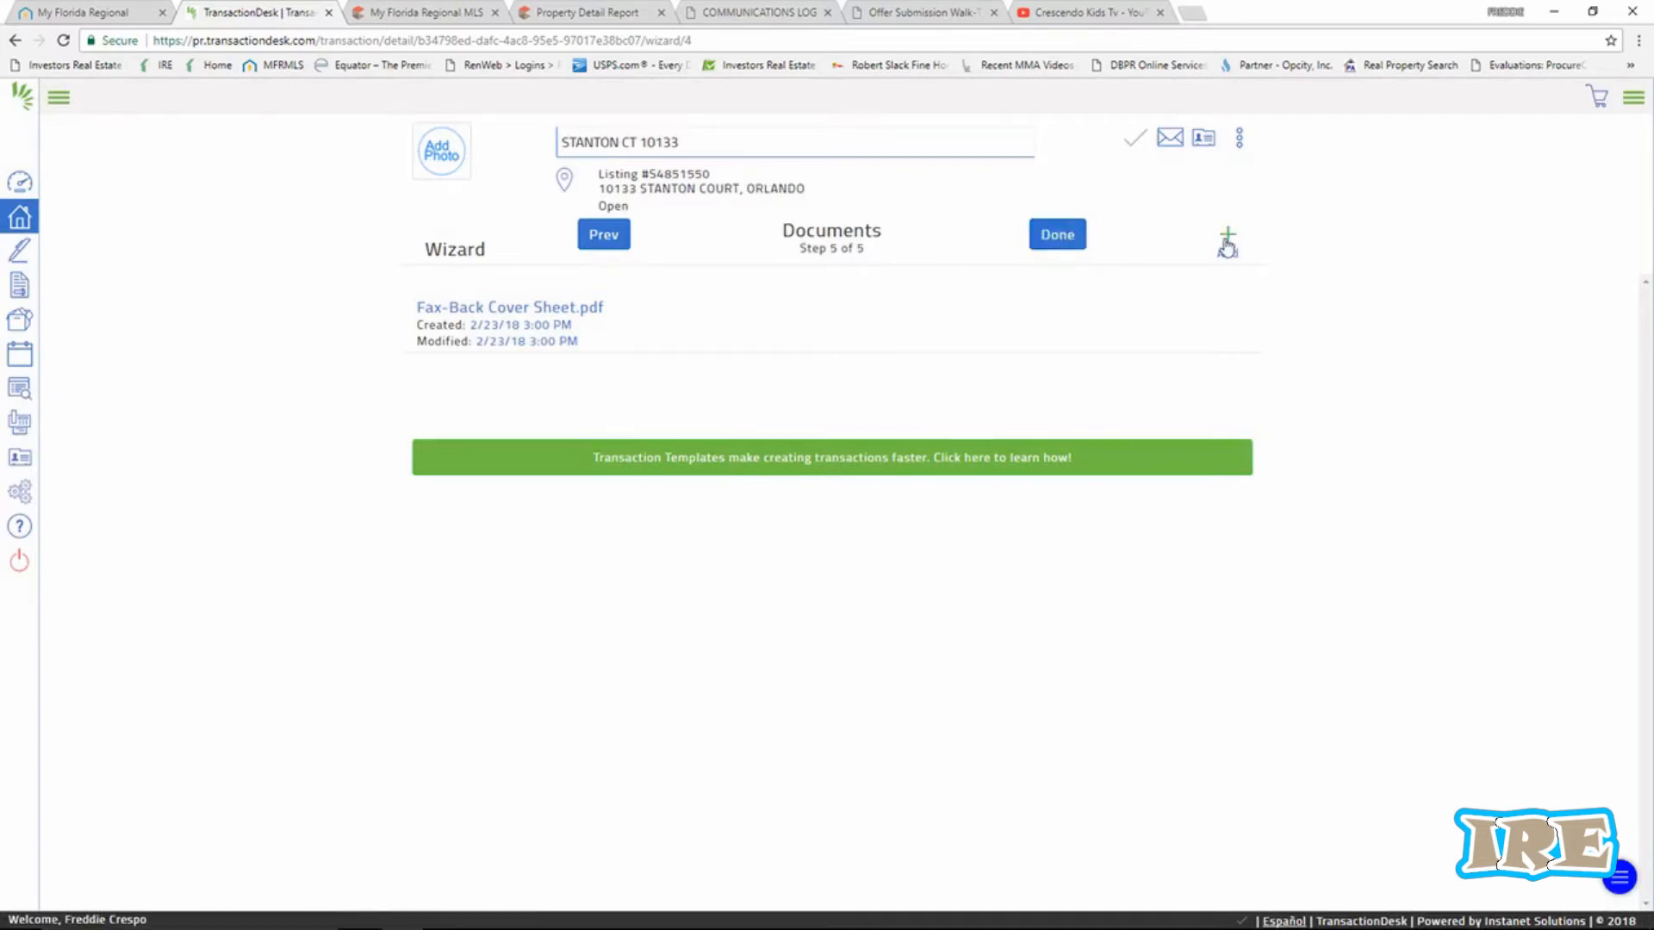
pyautogui.click(1081, 245)
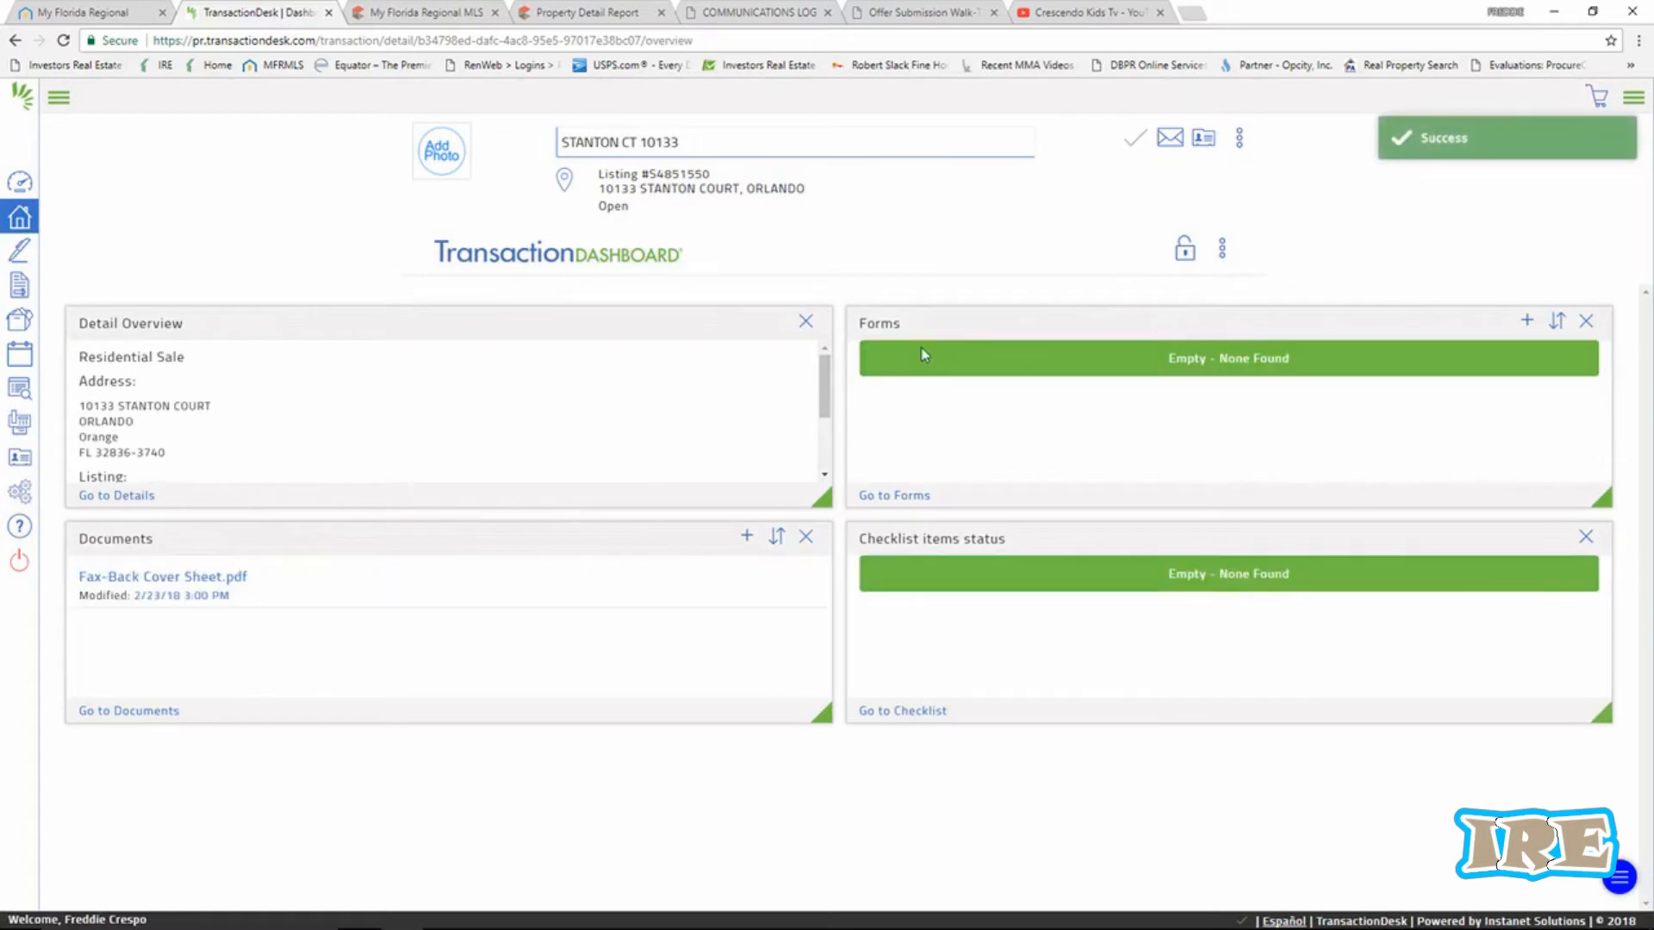
# Search the form library and add the AS IS Residential Contract (ASIS-5) to the transaction.
pyautogui.click(1527, 323)
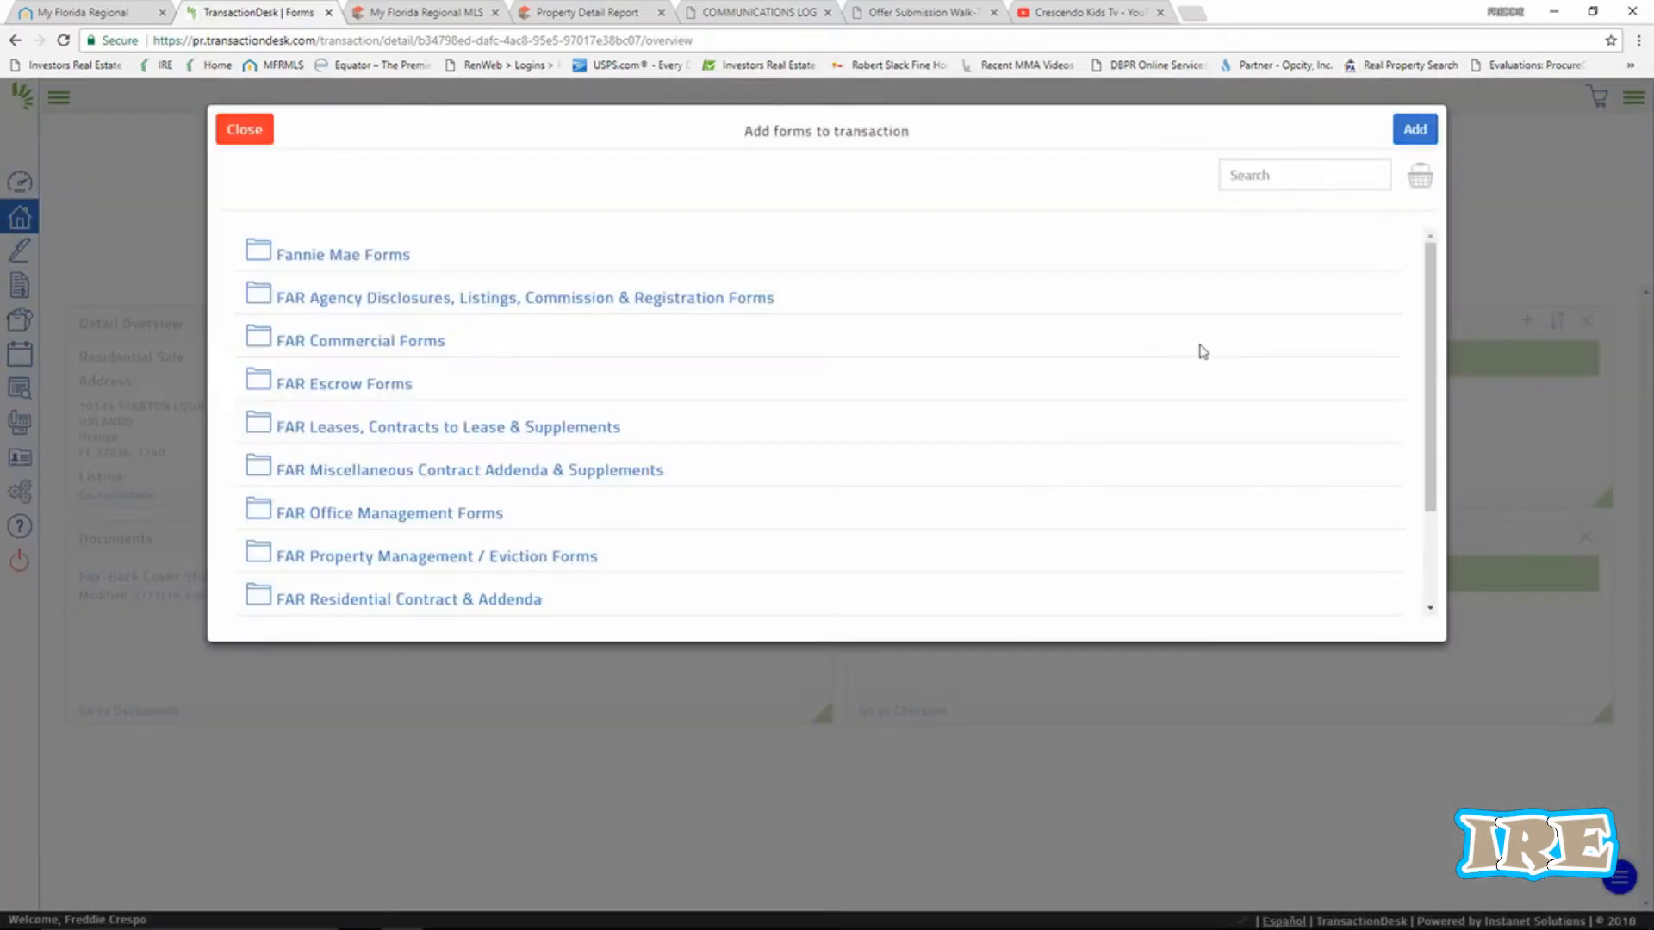
pyautogui.click(1236, 174)
pyautogui.write('asis')
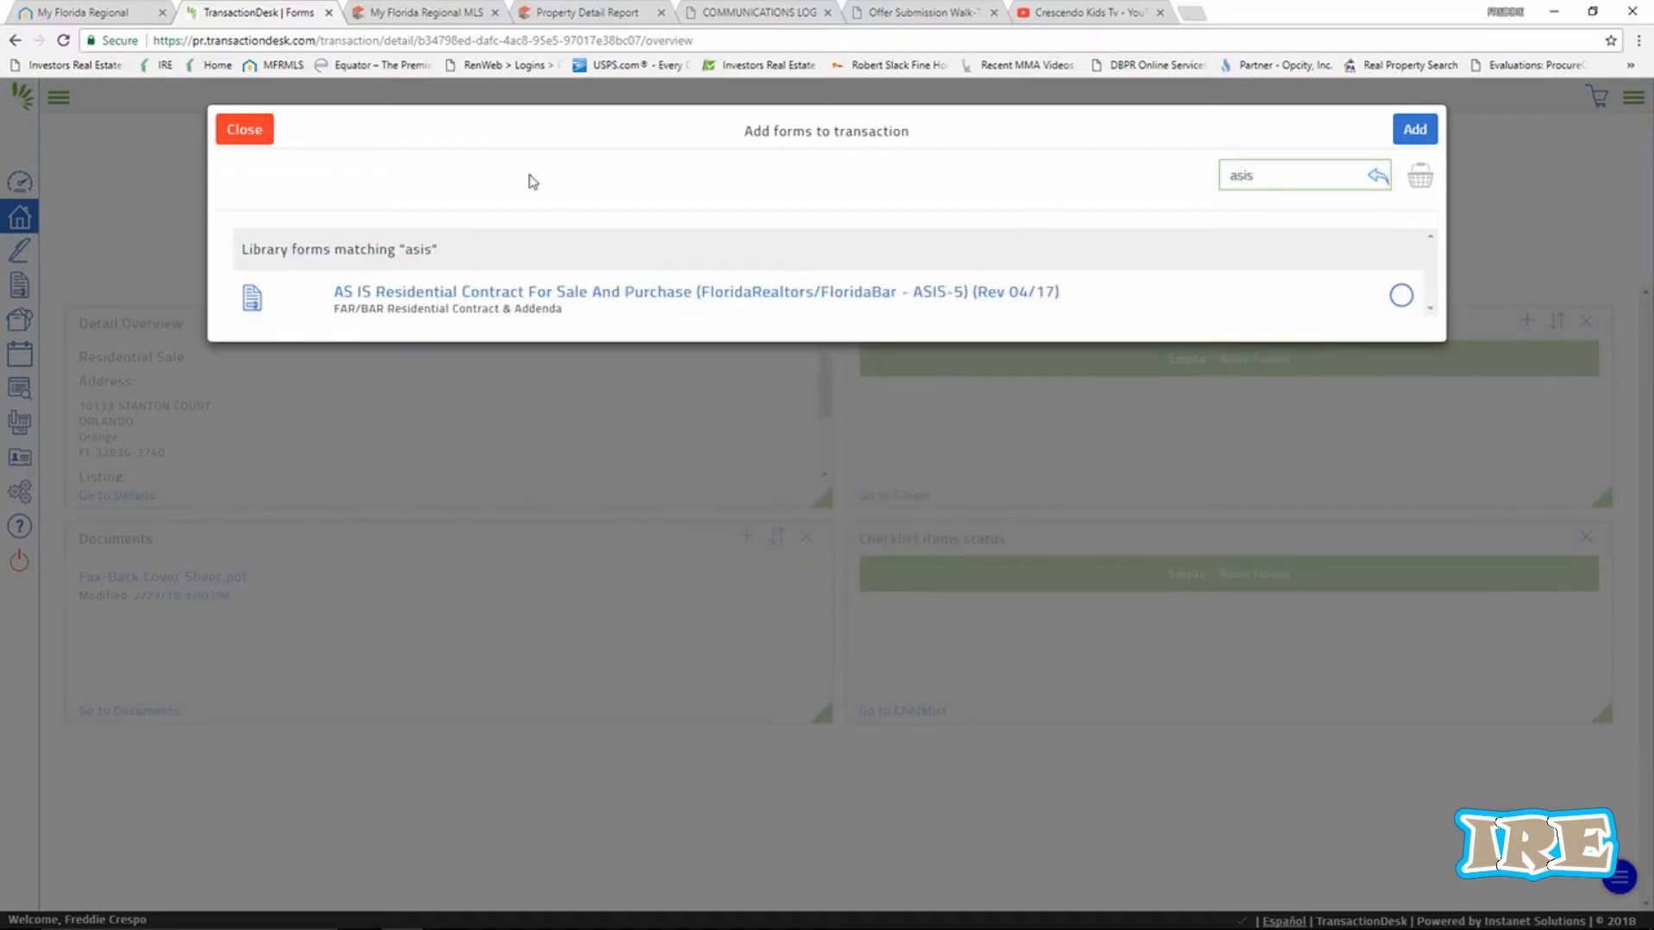
pyautogui.click(514, 298)
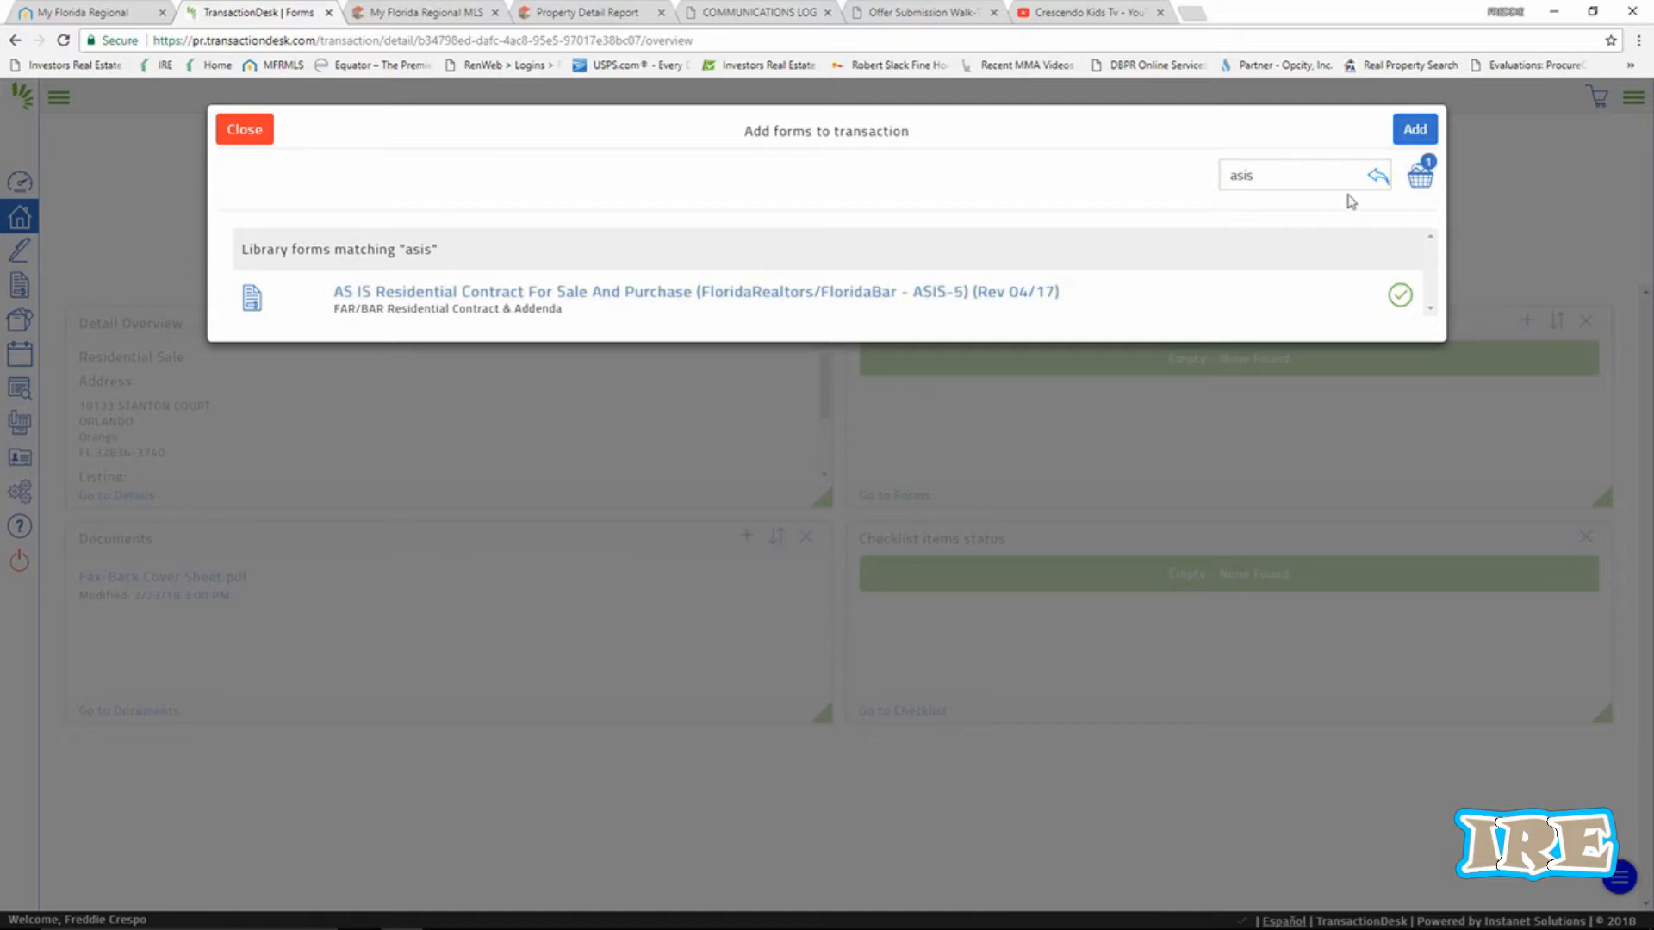
pyautogui.click(876, 300)
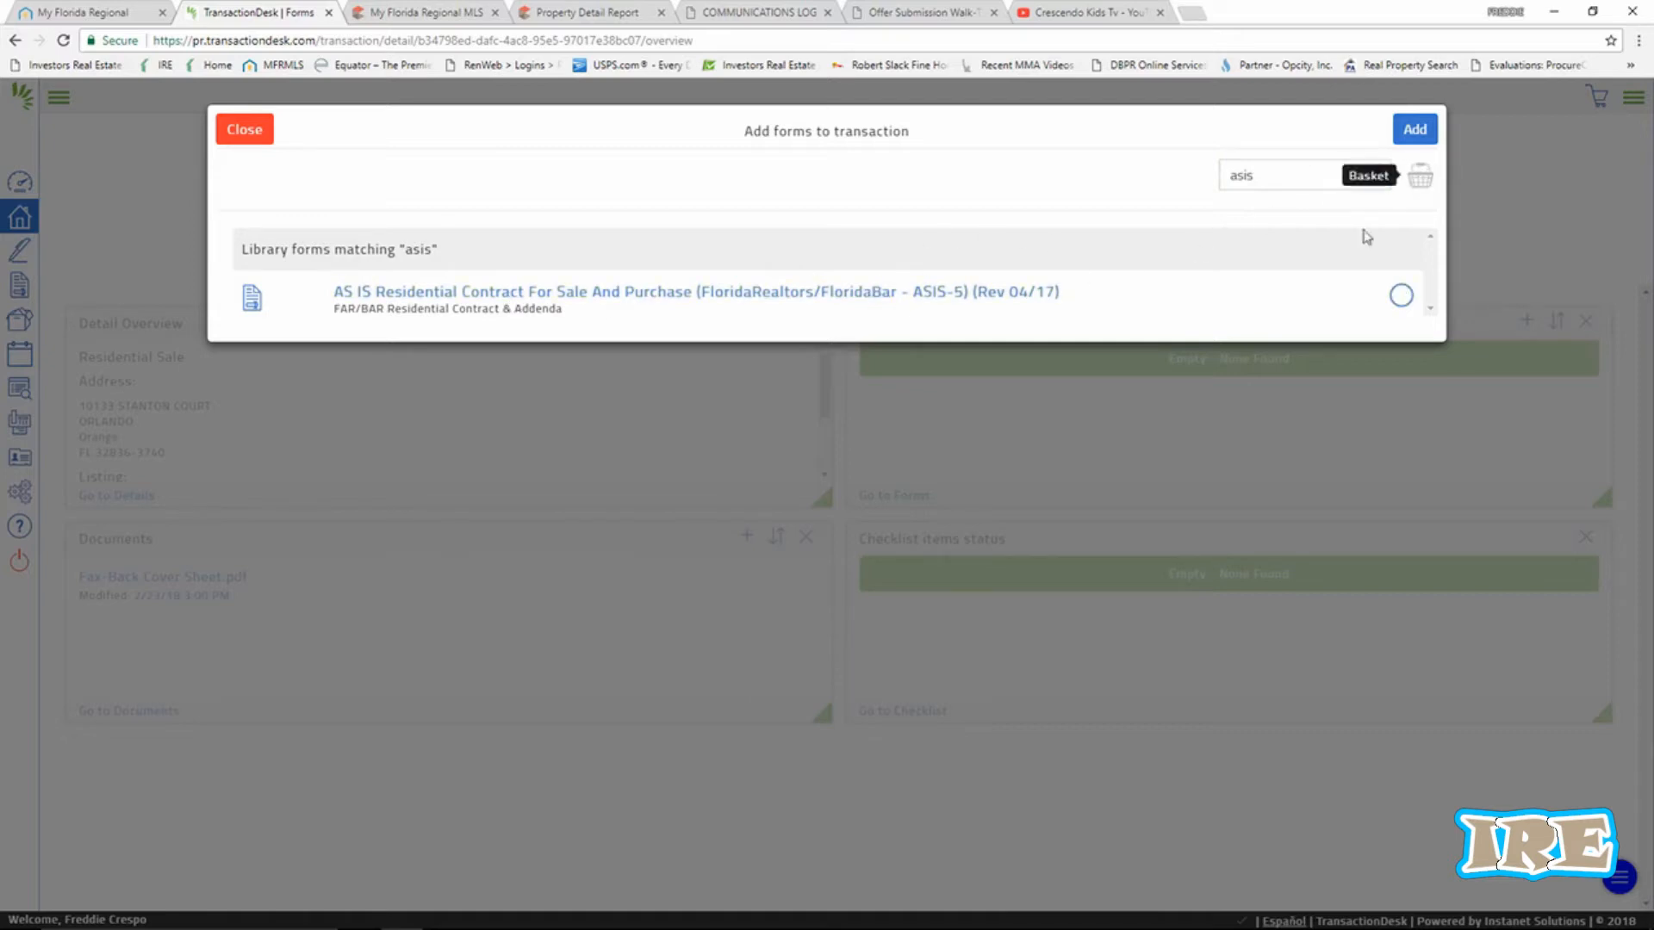
pyautogui.click(734, 300)
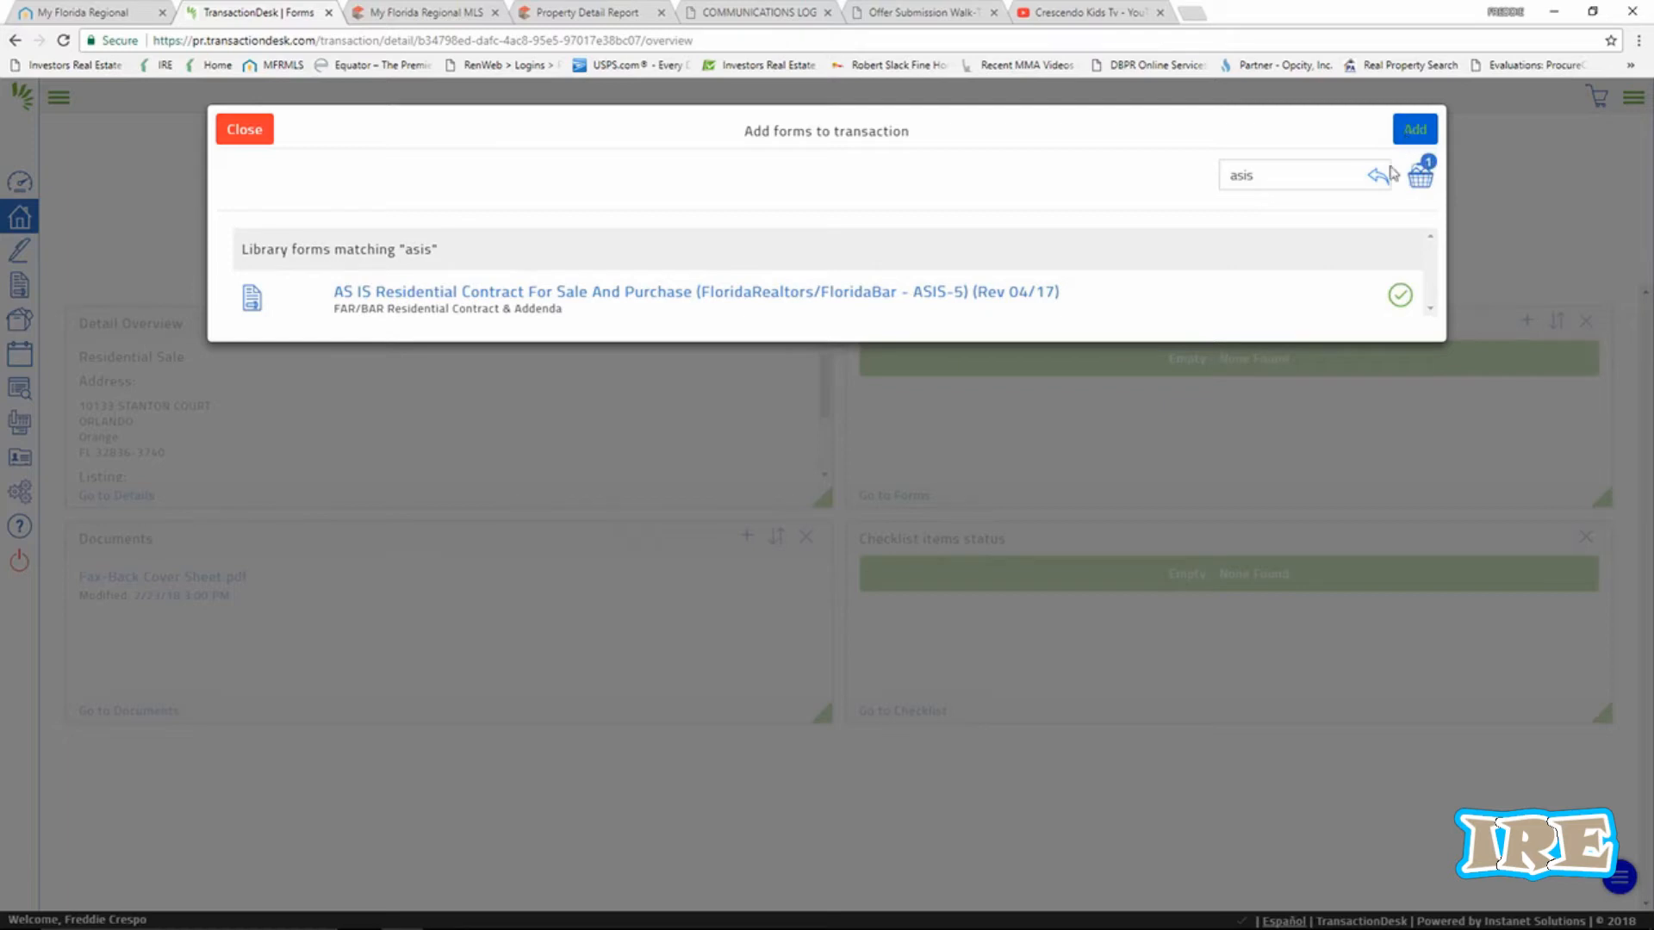
pyautogui.click(1052, 296)
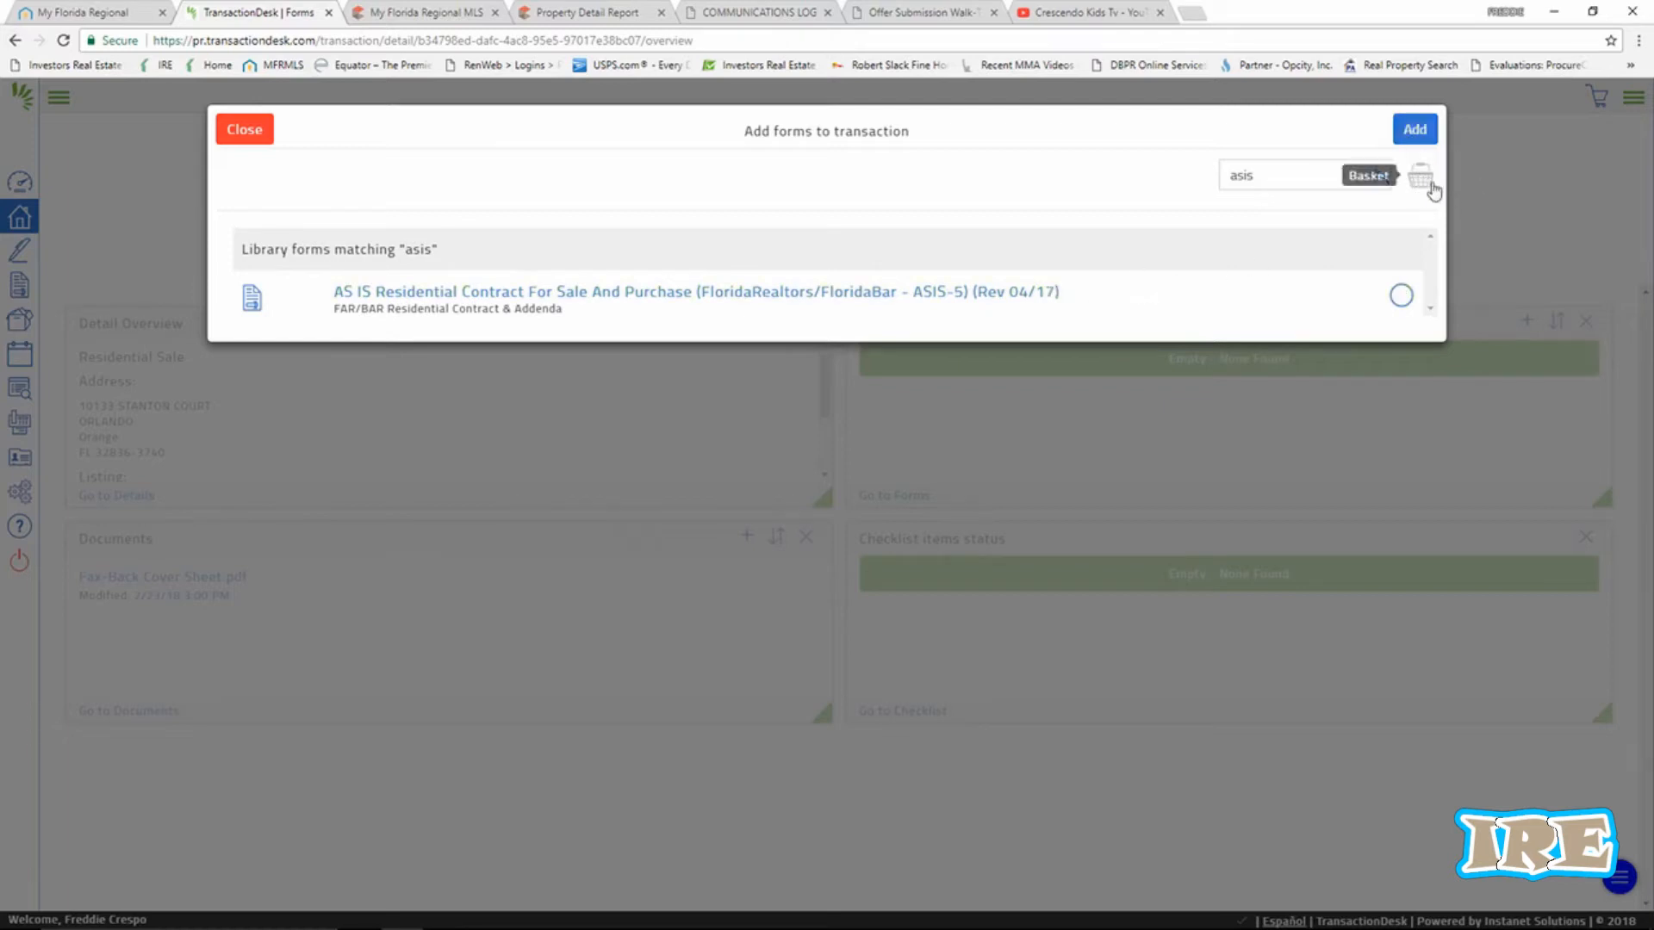
pyautogui.click(983, 306)
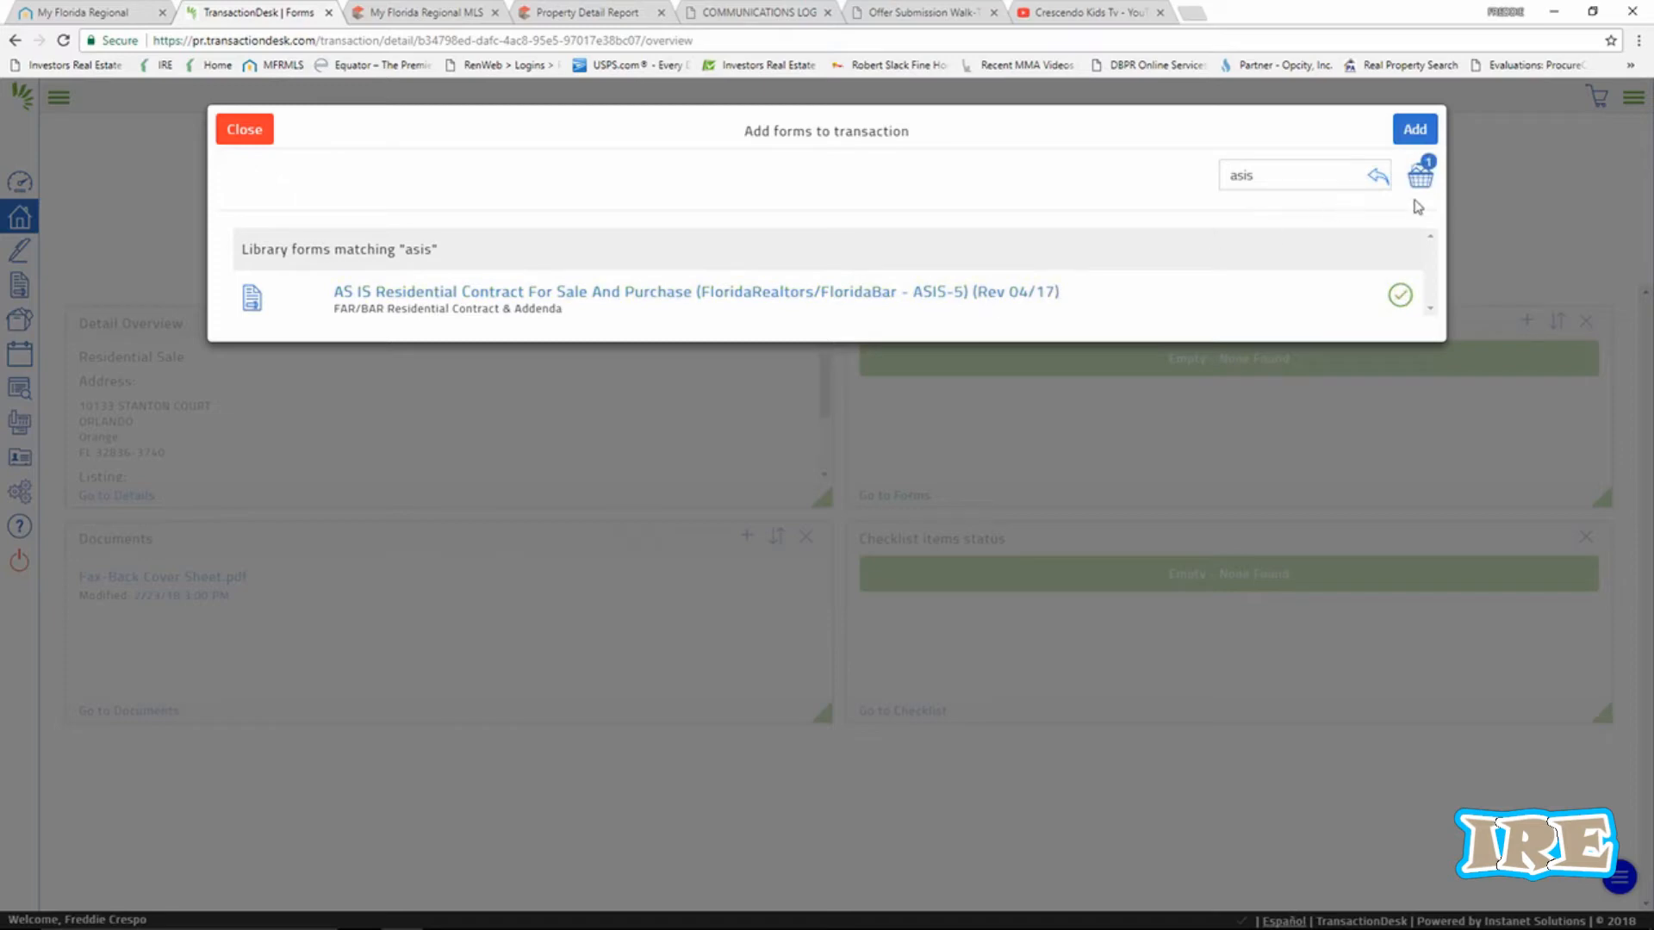
pyautogui.click(1414, 129)
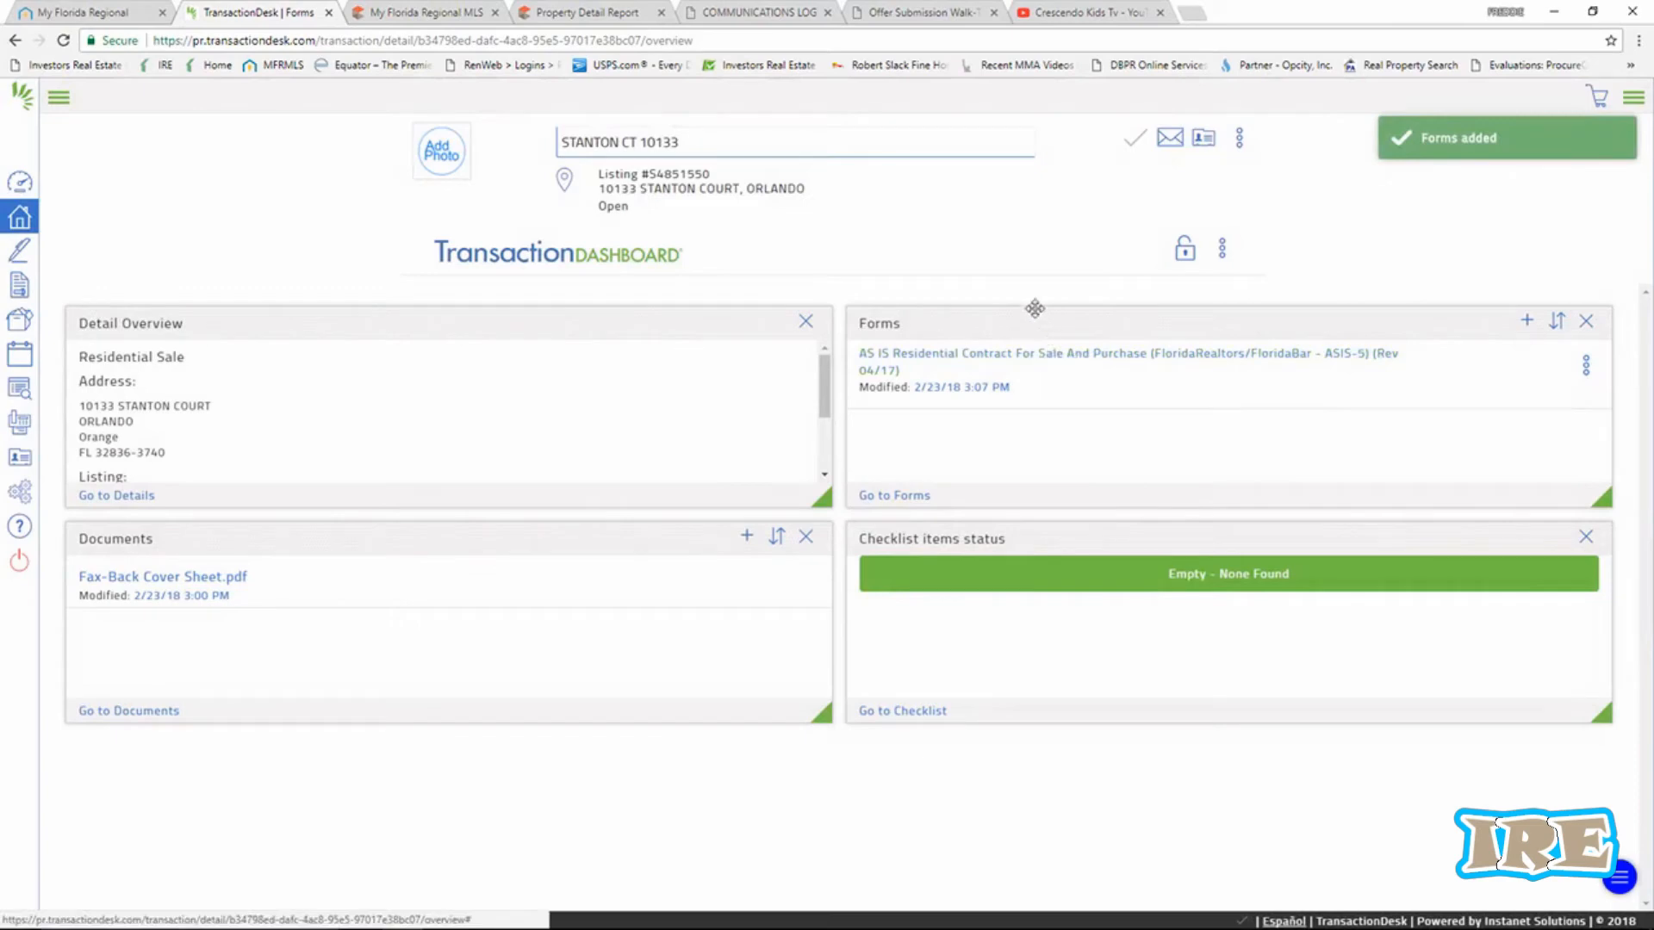
# Open the AS IS contract and select the OF RECORD text in the Seller field.
pyautogui.click(1001, 362)
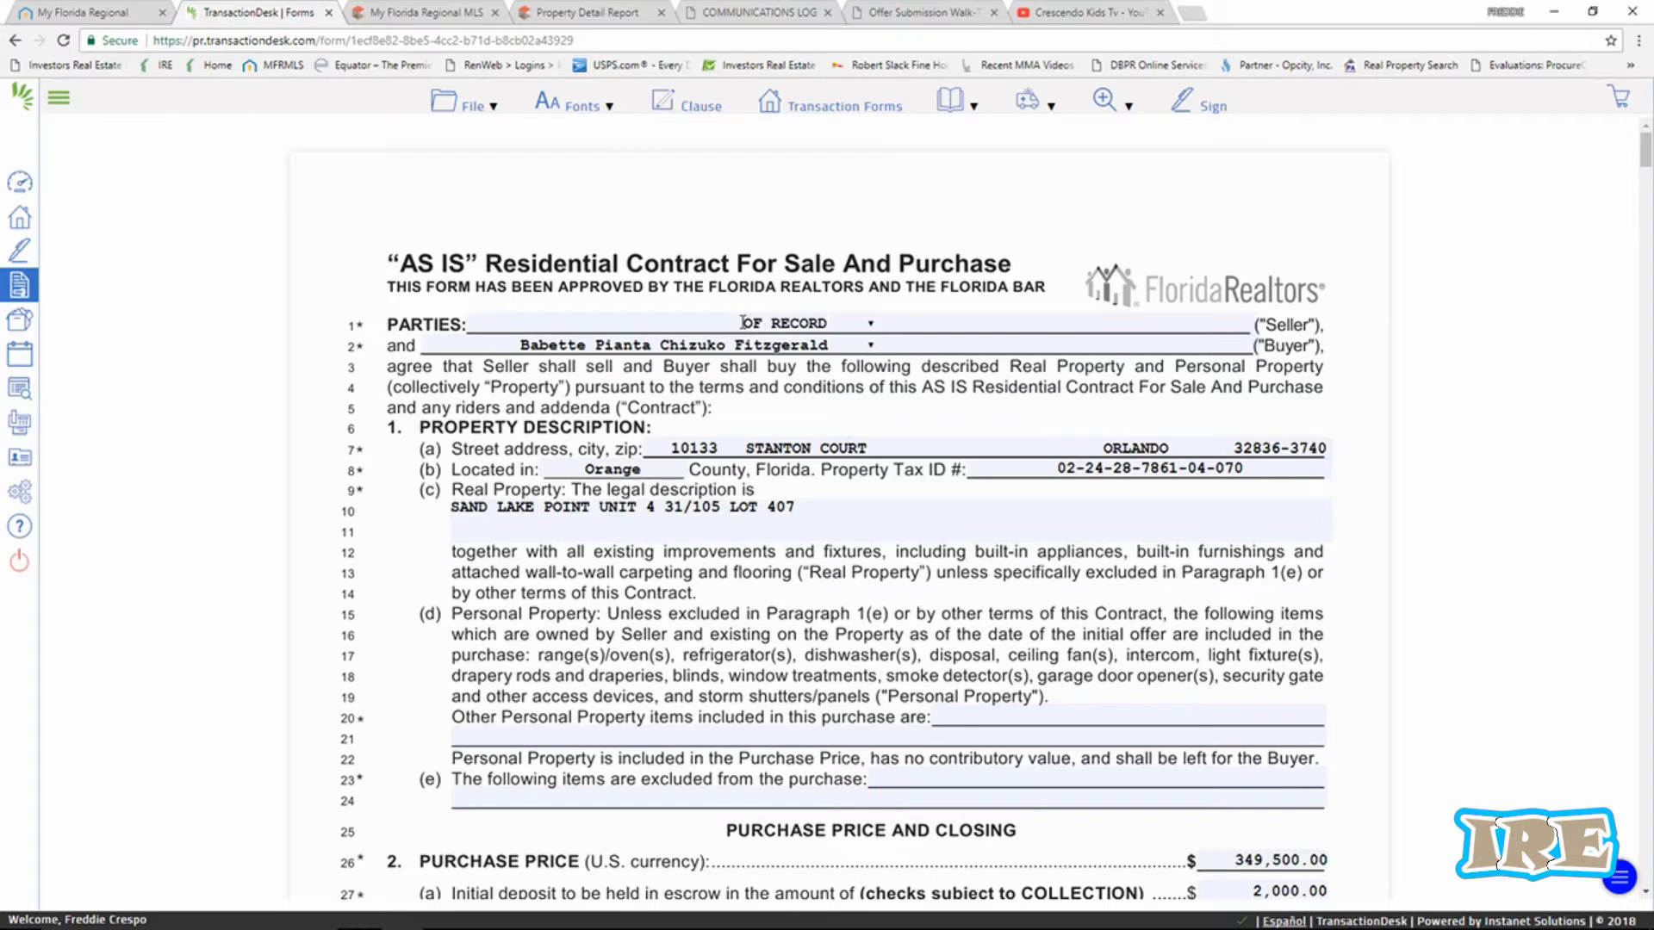
pyautogui.moveTo(743, 322); pyautogui.dragTo(827, 323)
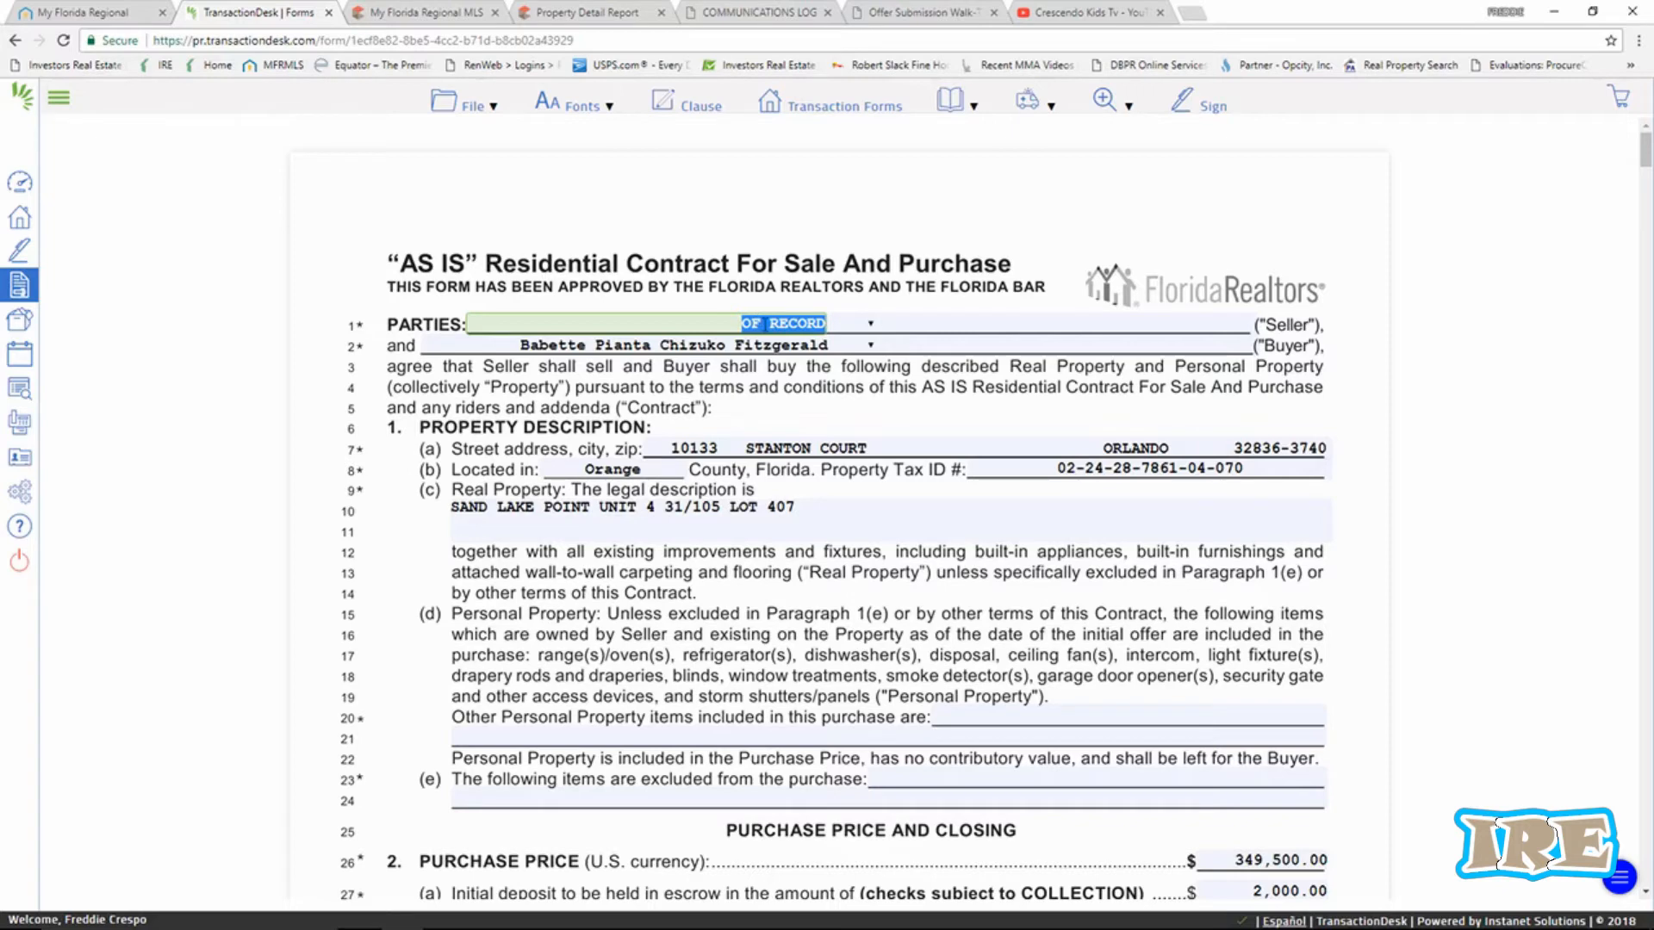
pyautogui.rightClick(763, 325)
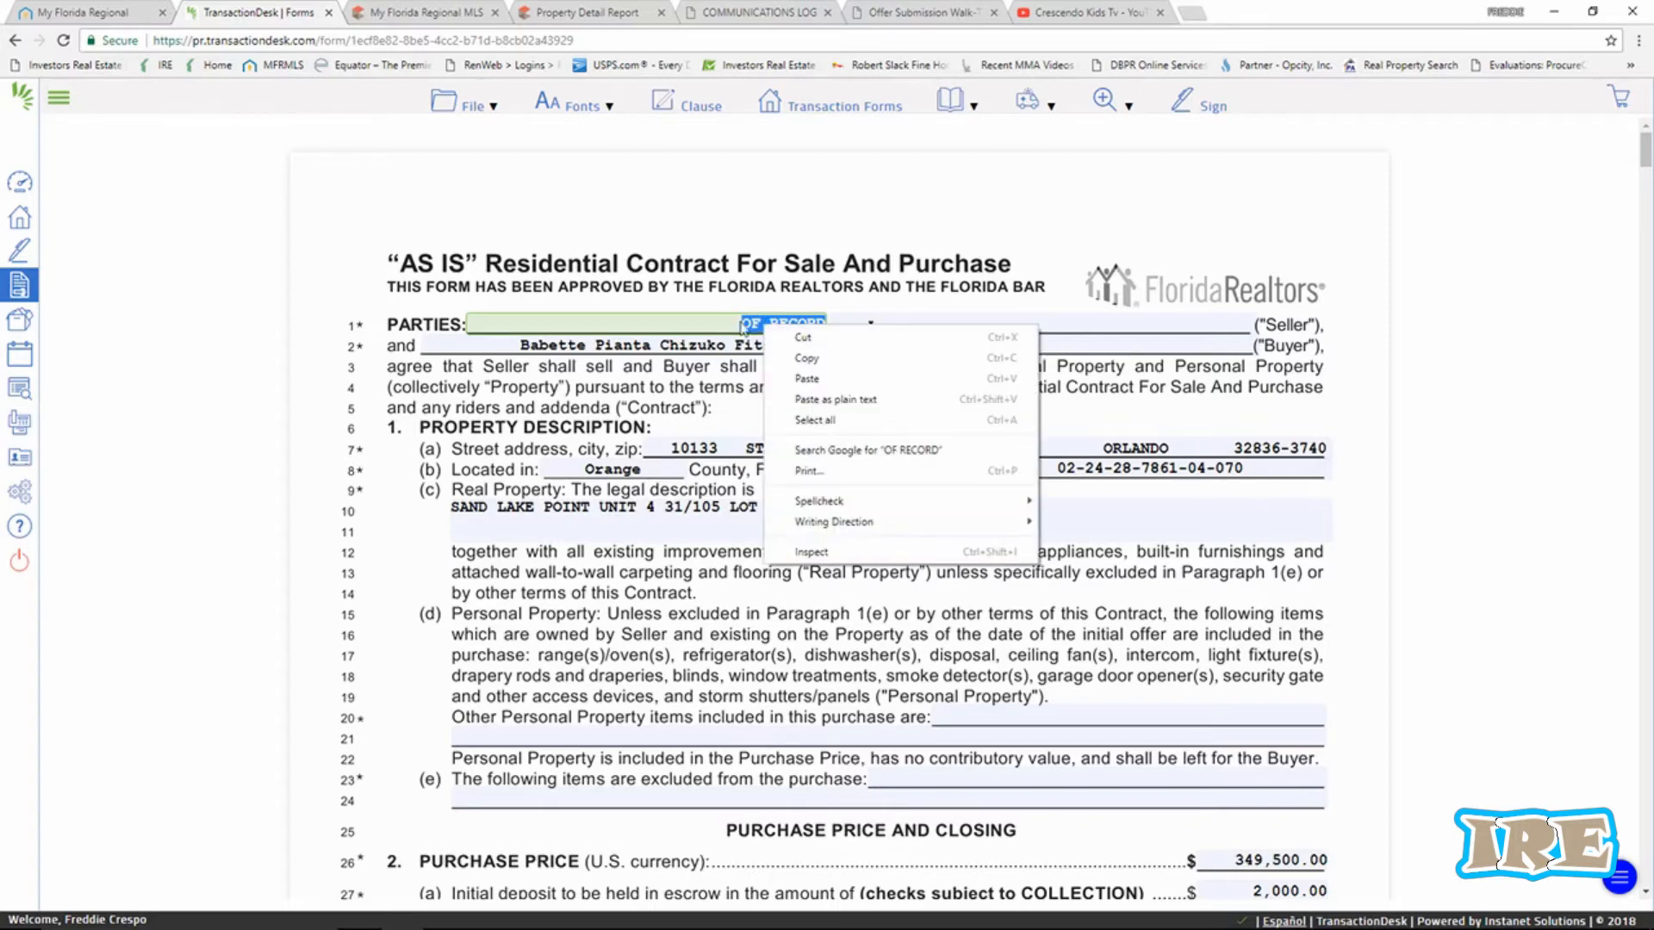
pyautogui.click(742, 325)
# Copy the owner's name from the Property Detail Report and return to the contract.
pyautogui.click(389, 13)
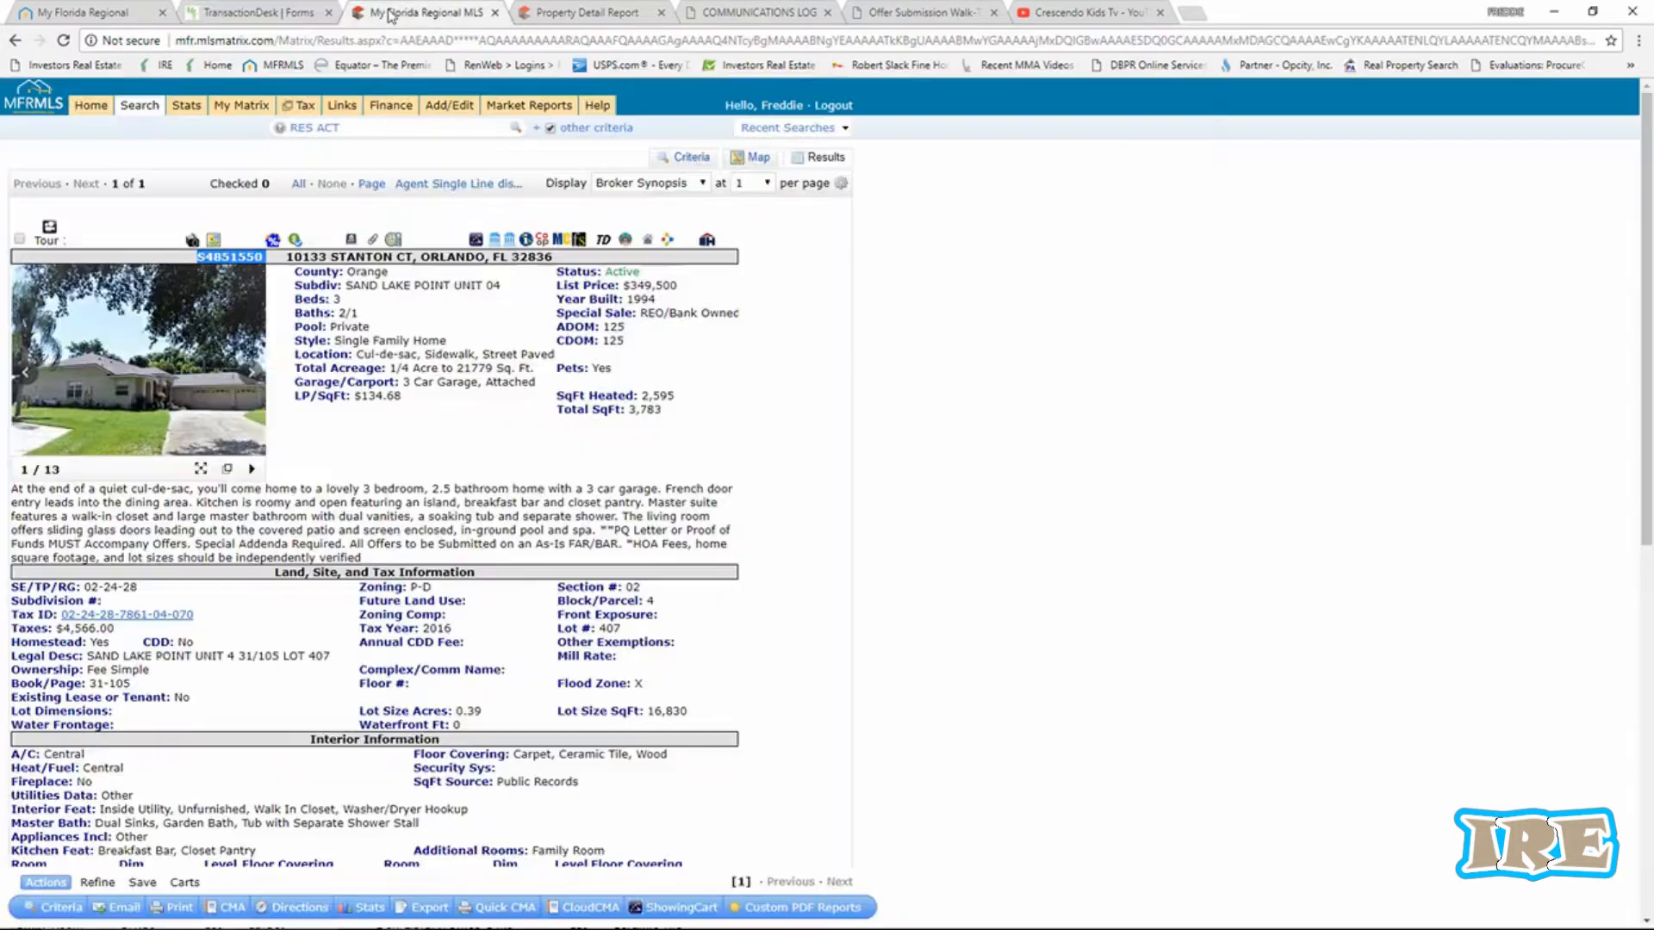
pyautogui.click(550, 16)
pyautogui.rightClick(652, 226)
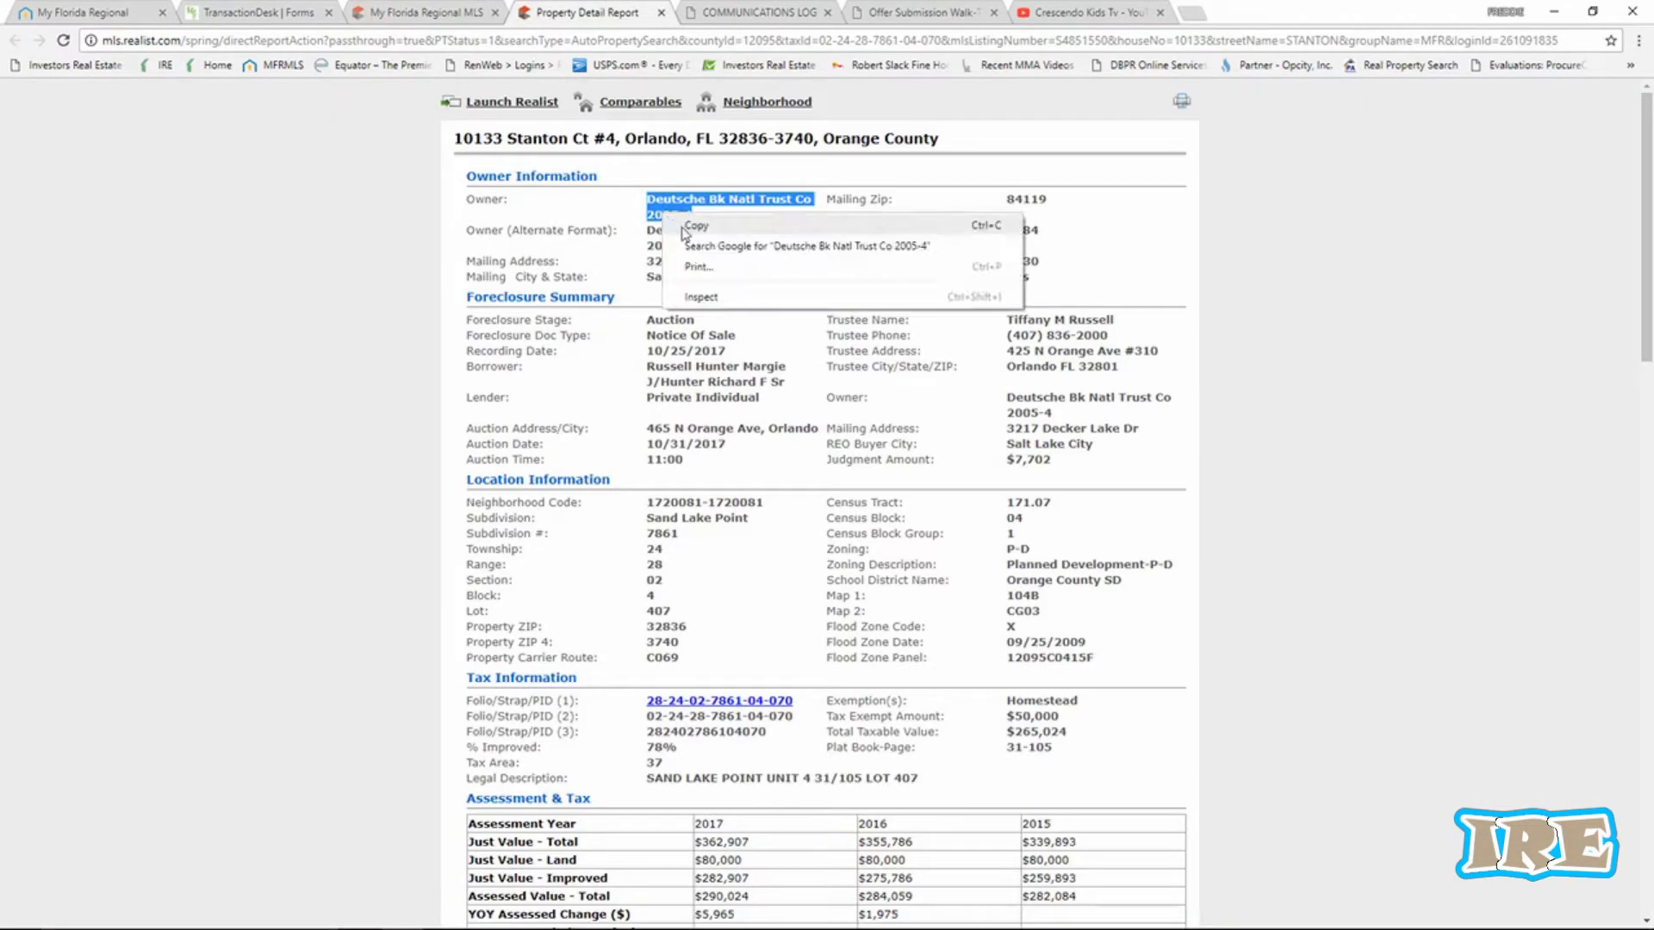
pyautogui.click(681, 226)
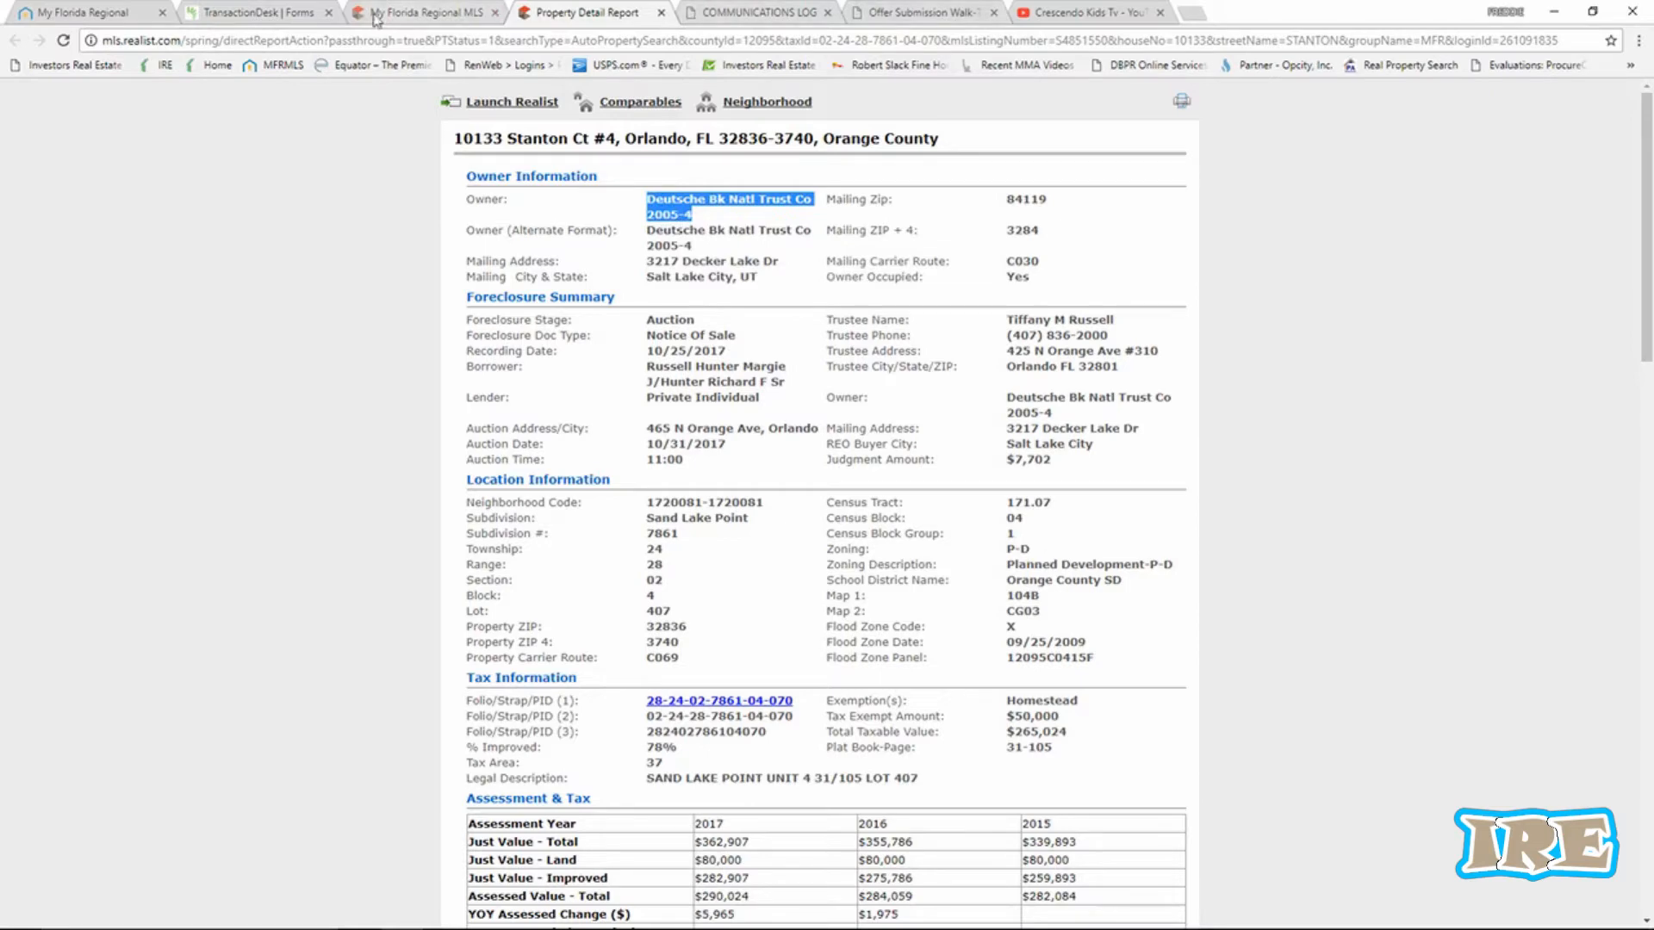
pyautogui.click(278, 12)
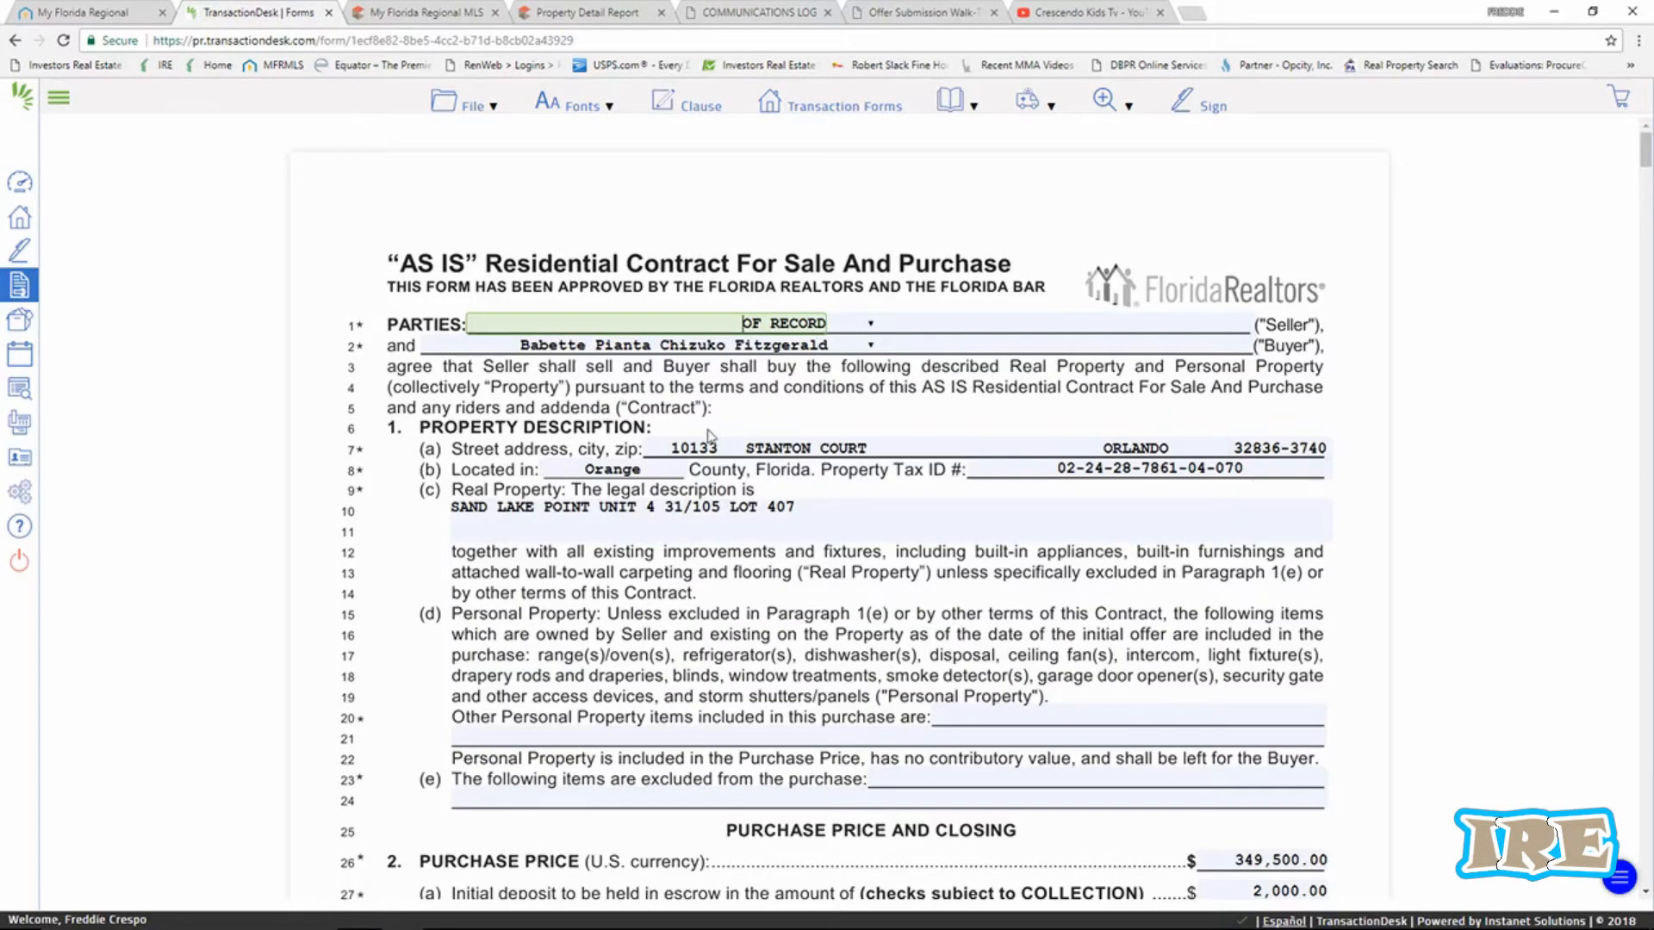
# Paste Deutsche Bk Natl Trust Co 2005-4 as the Seller, replacing OF RECORD.
pyautogui.click(765, 324)
pyautogui.rightClick(804, 324)
pyautogui.click(843, 379)
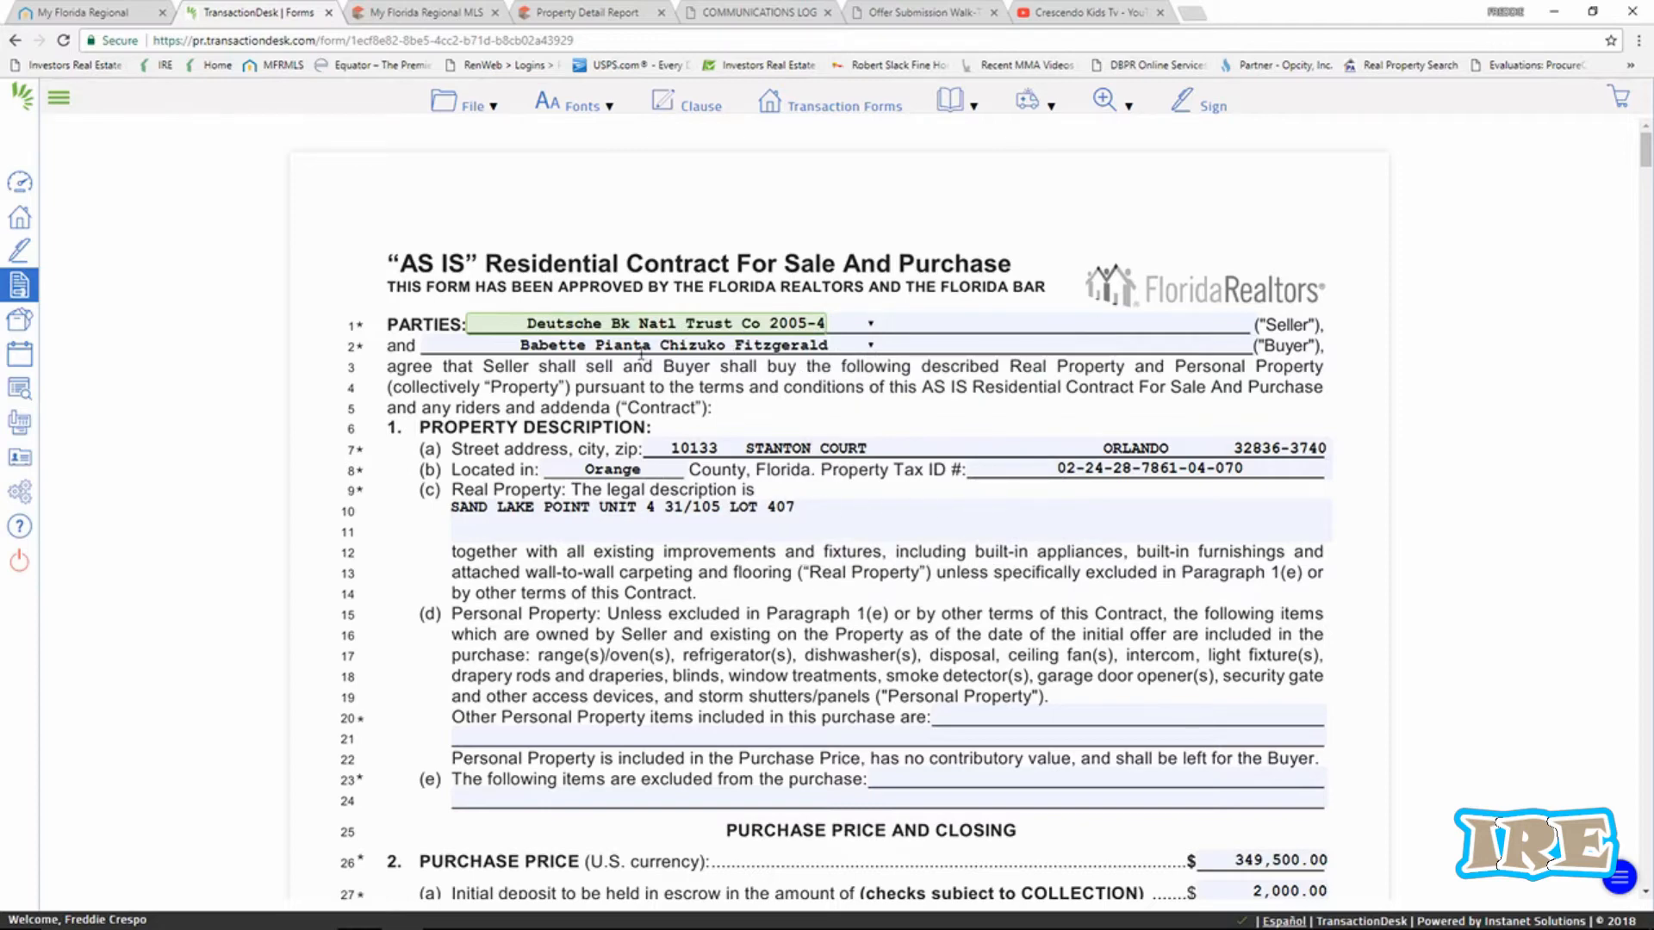
pyautogui.scroll(-3, 1025, 521)
pyautogui.scroll(-2, 1027, 516)
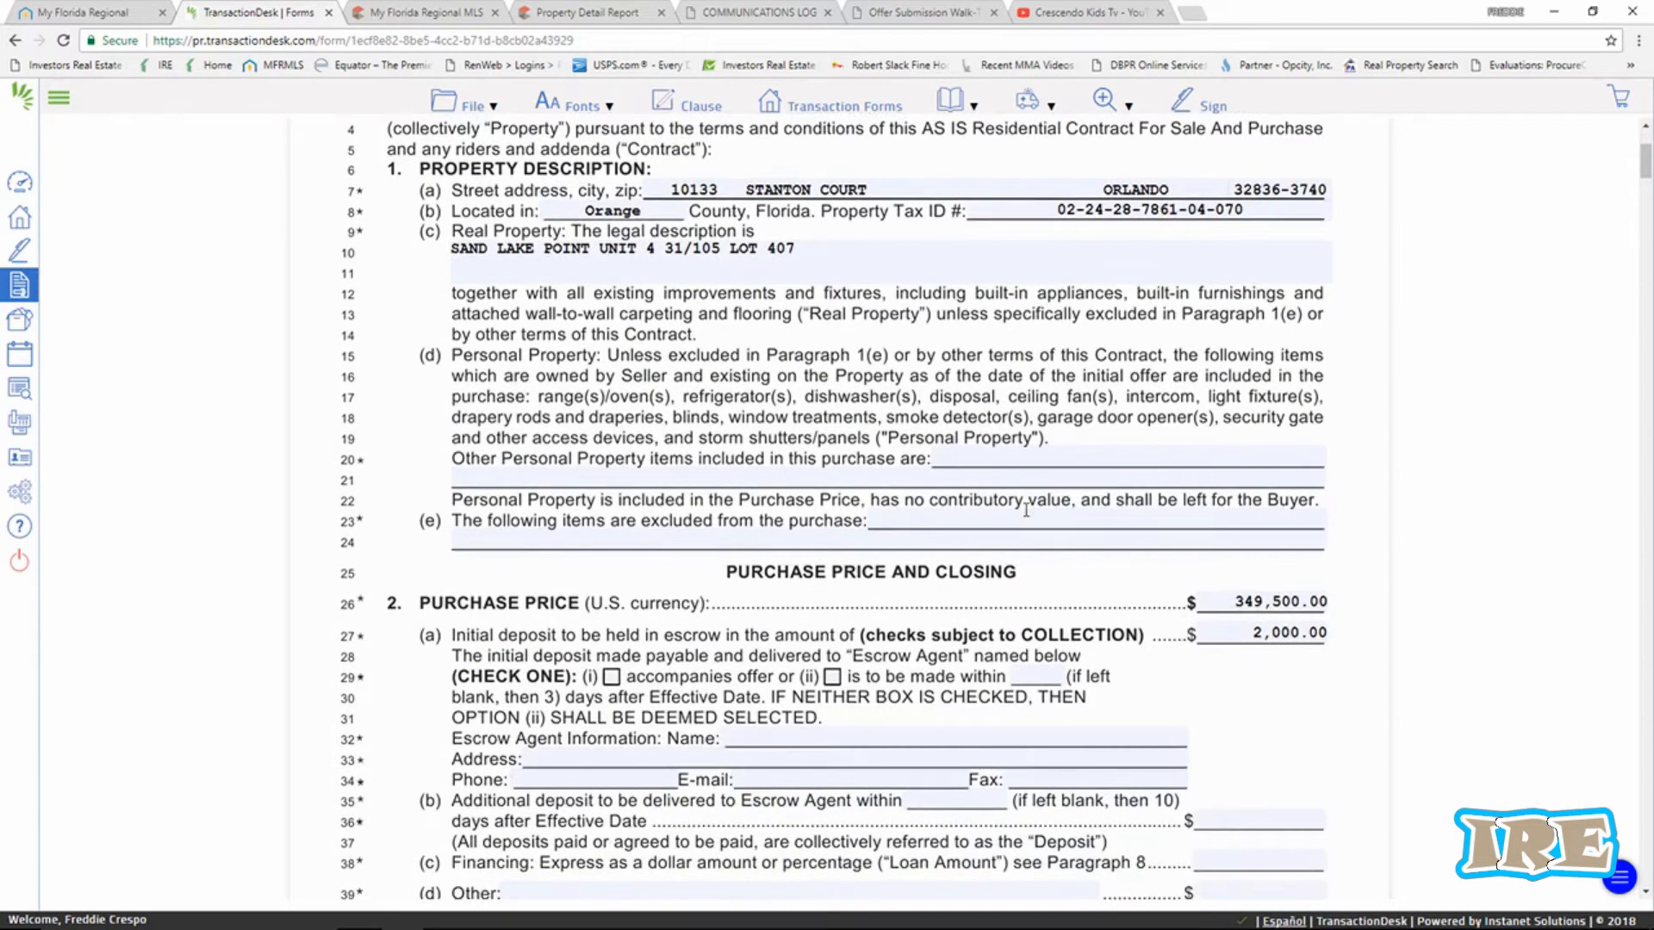
pyautogui.scroll(-1, 1226, 569)
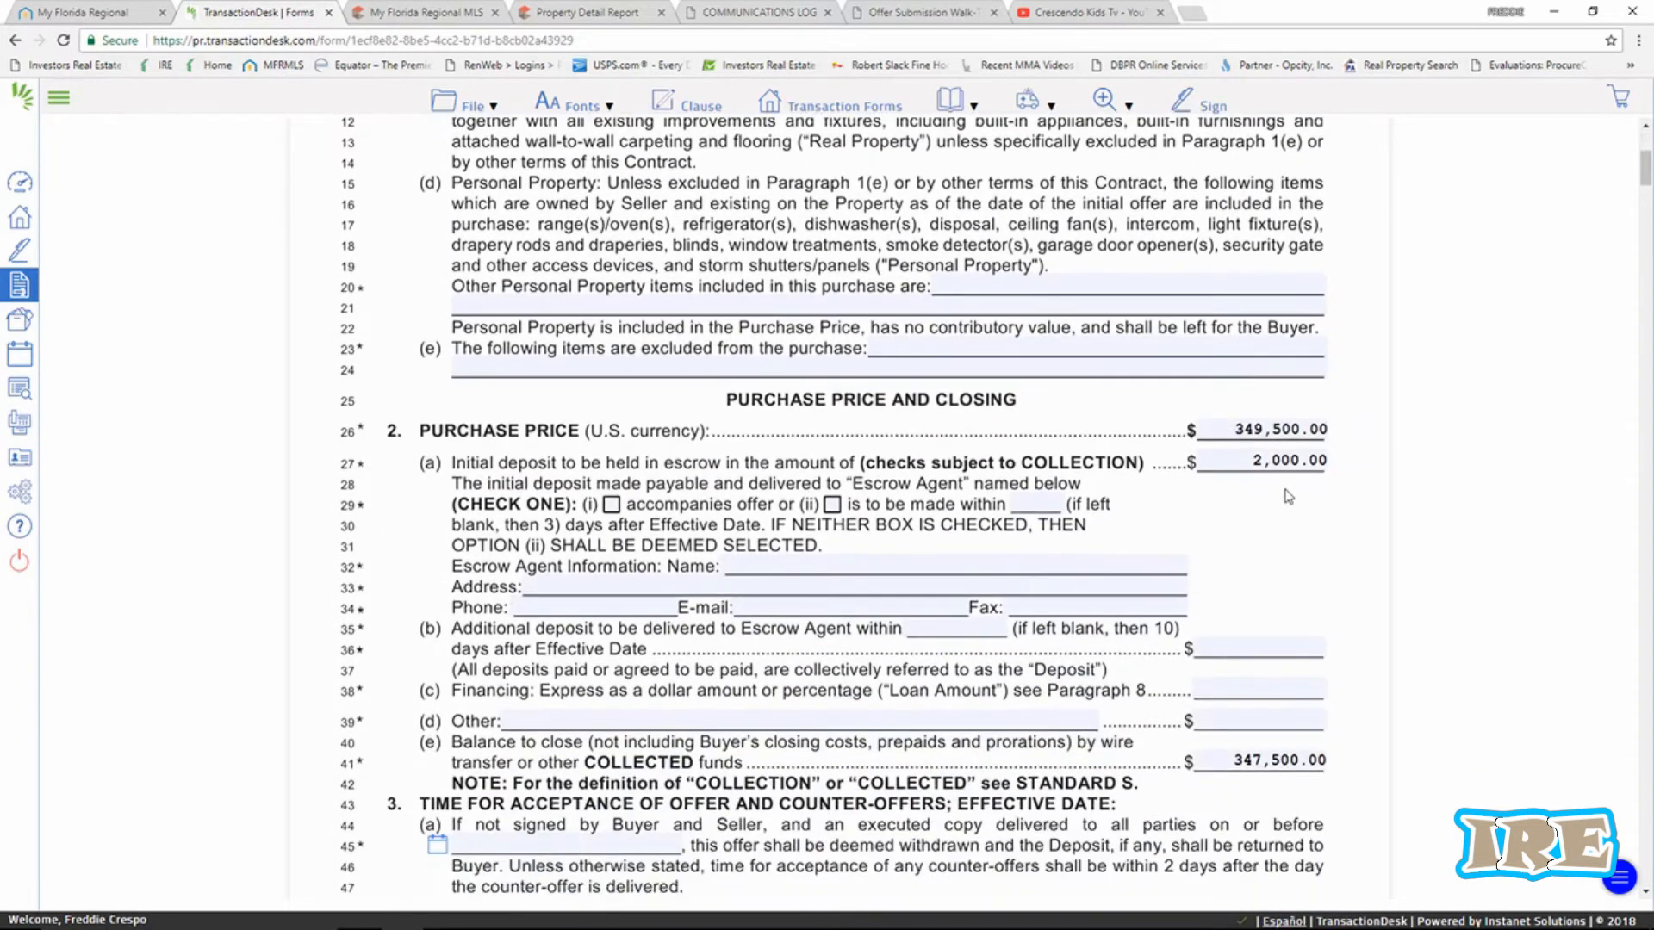
pyautogui.scroll(-1, 1303, 586)
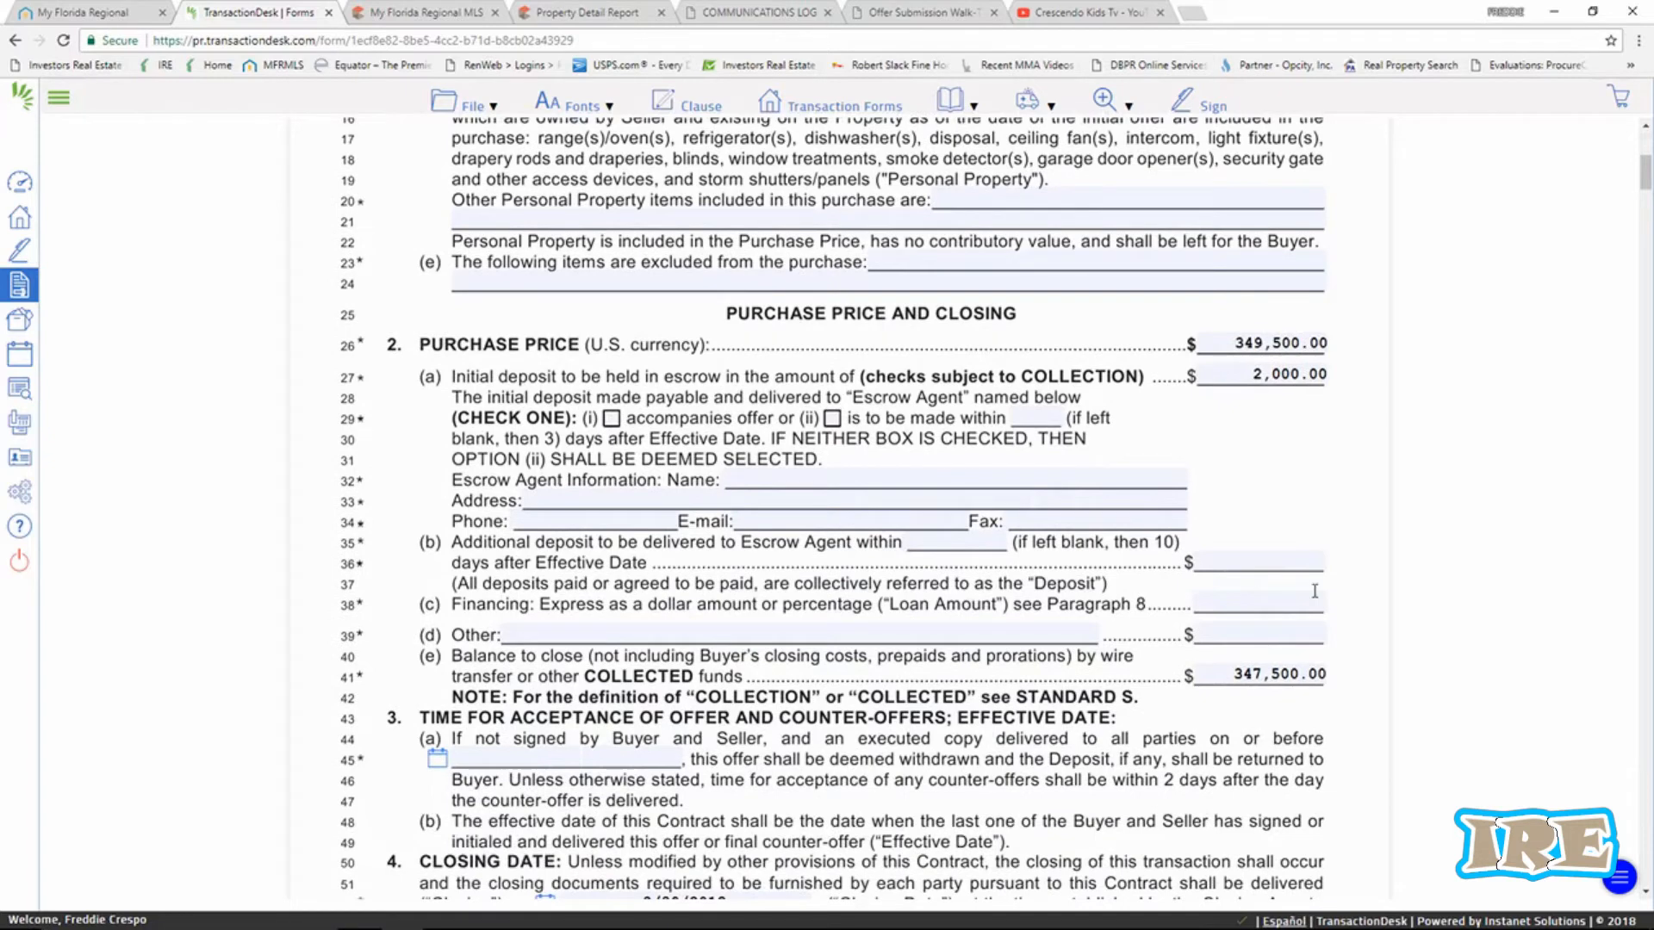
pyautogui.scroll(-1, 1314, 591)
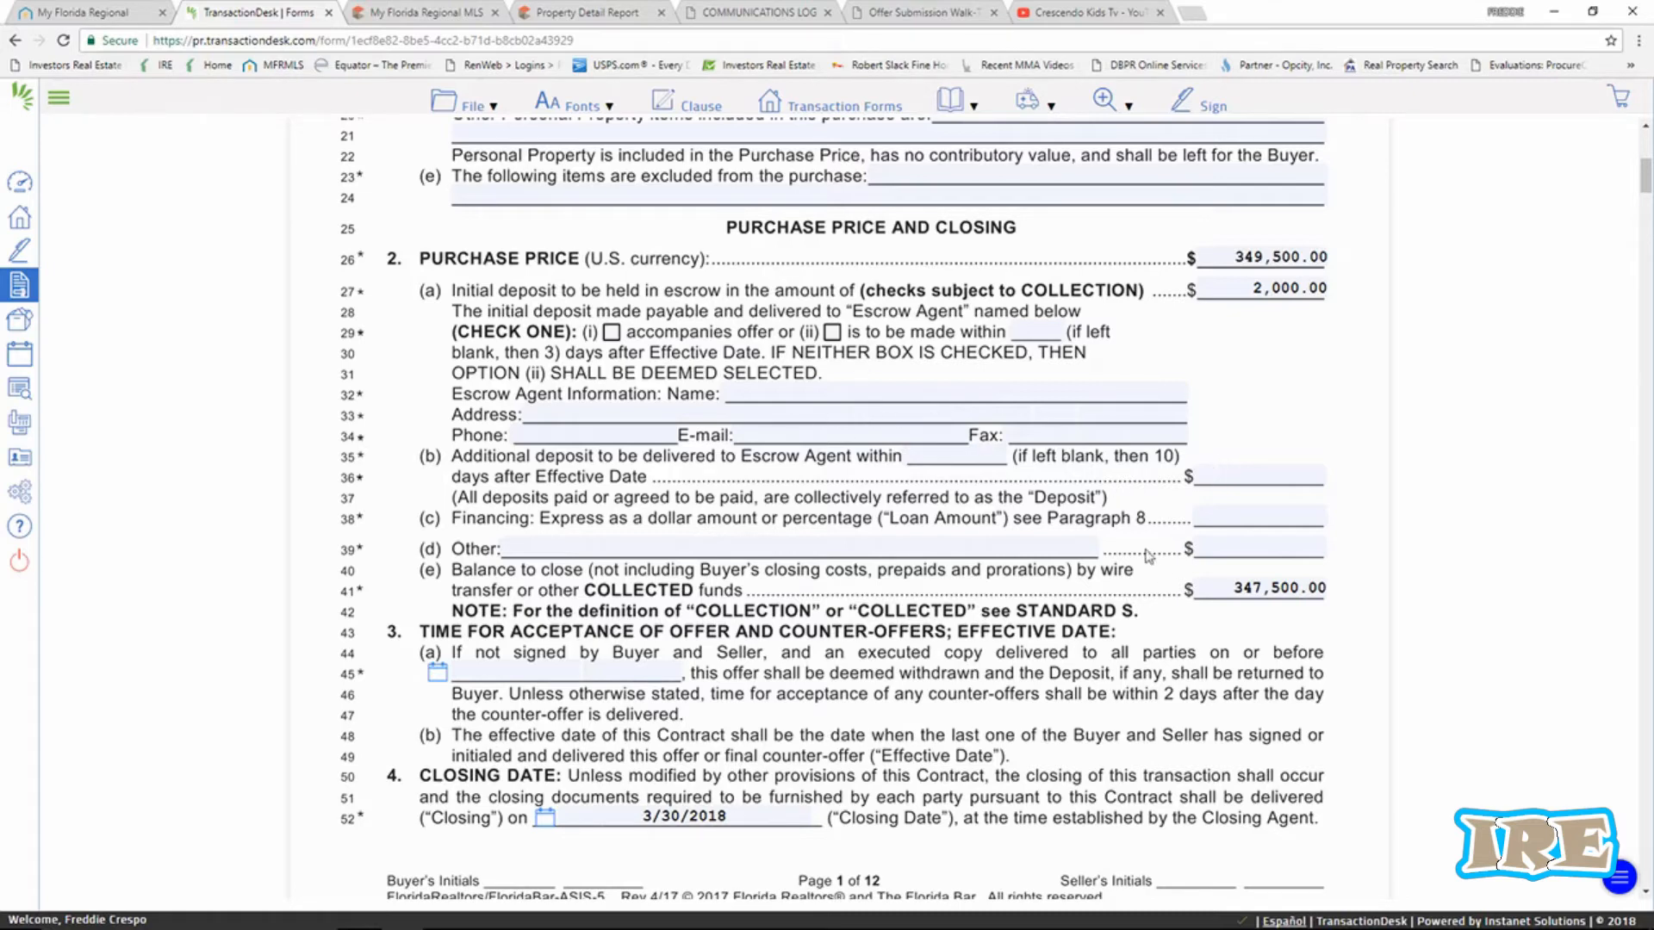
pyautogui.scroll(-1, 1136, 547)
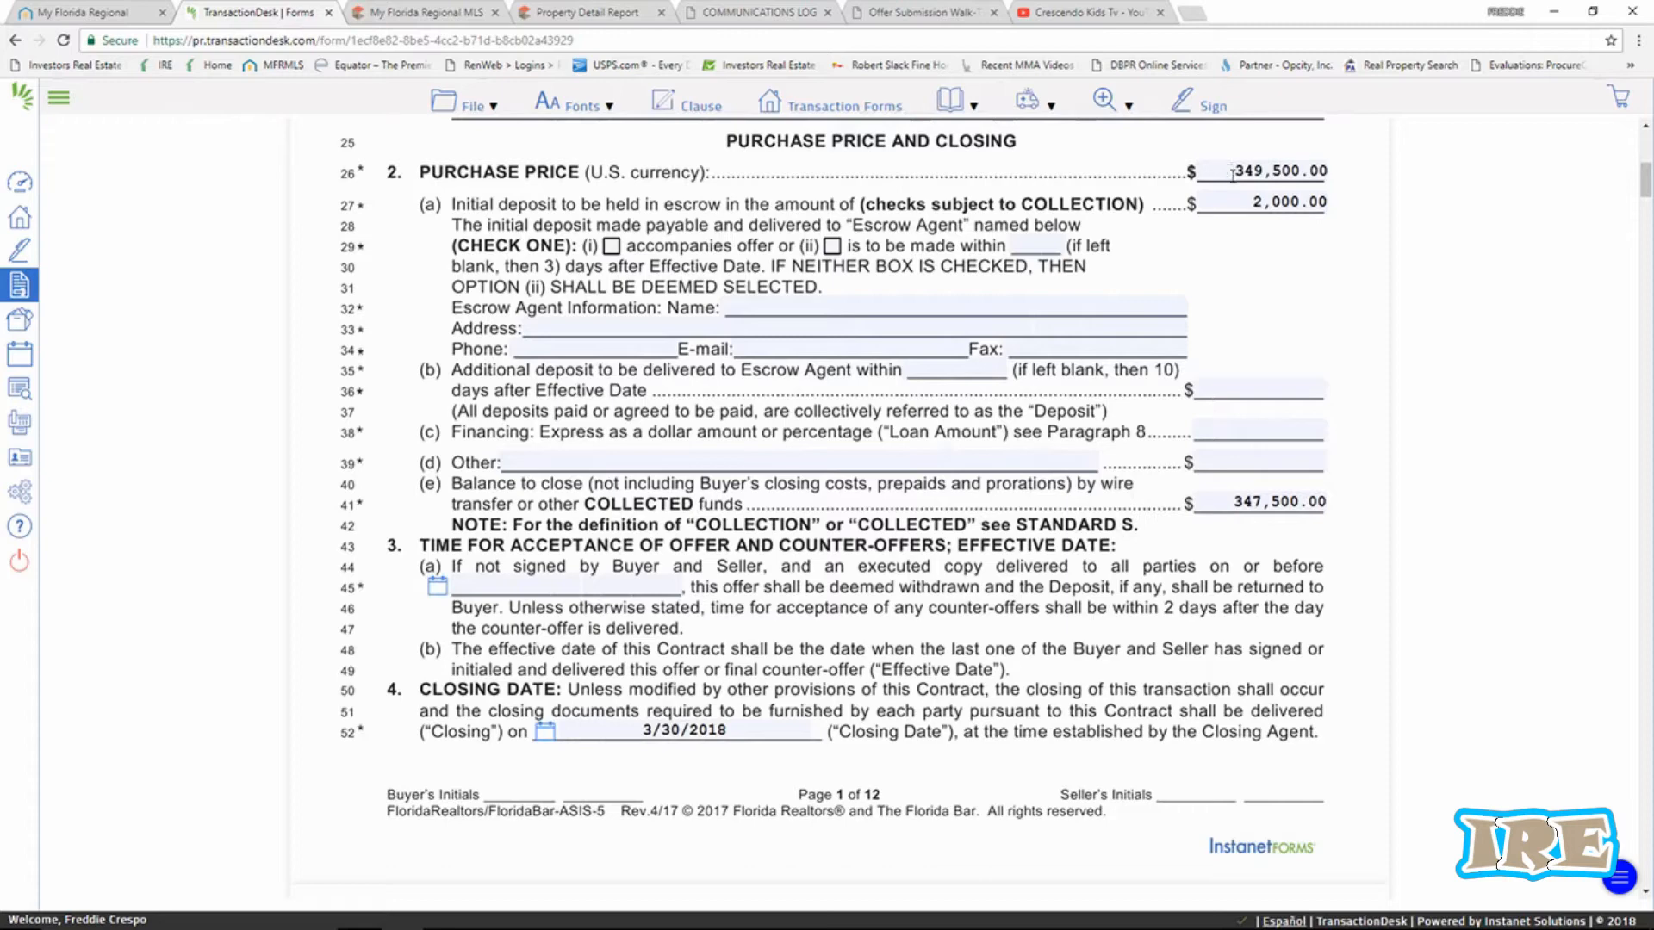
# Enter a 279600 loan amount (balance 67,900.00) and set the acceptance deadline to 02/28/2018.
pyautogui.click(1211, 432)
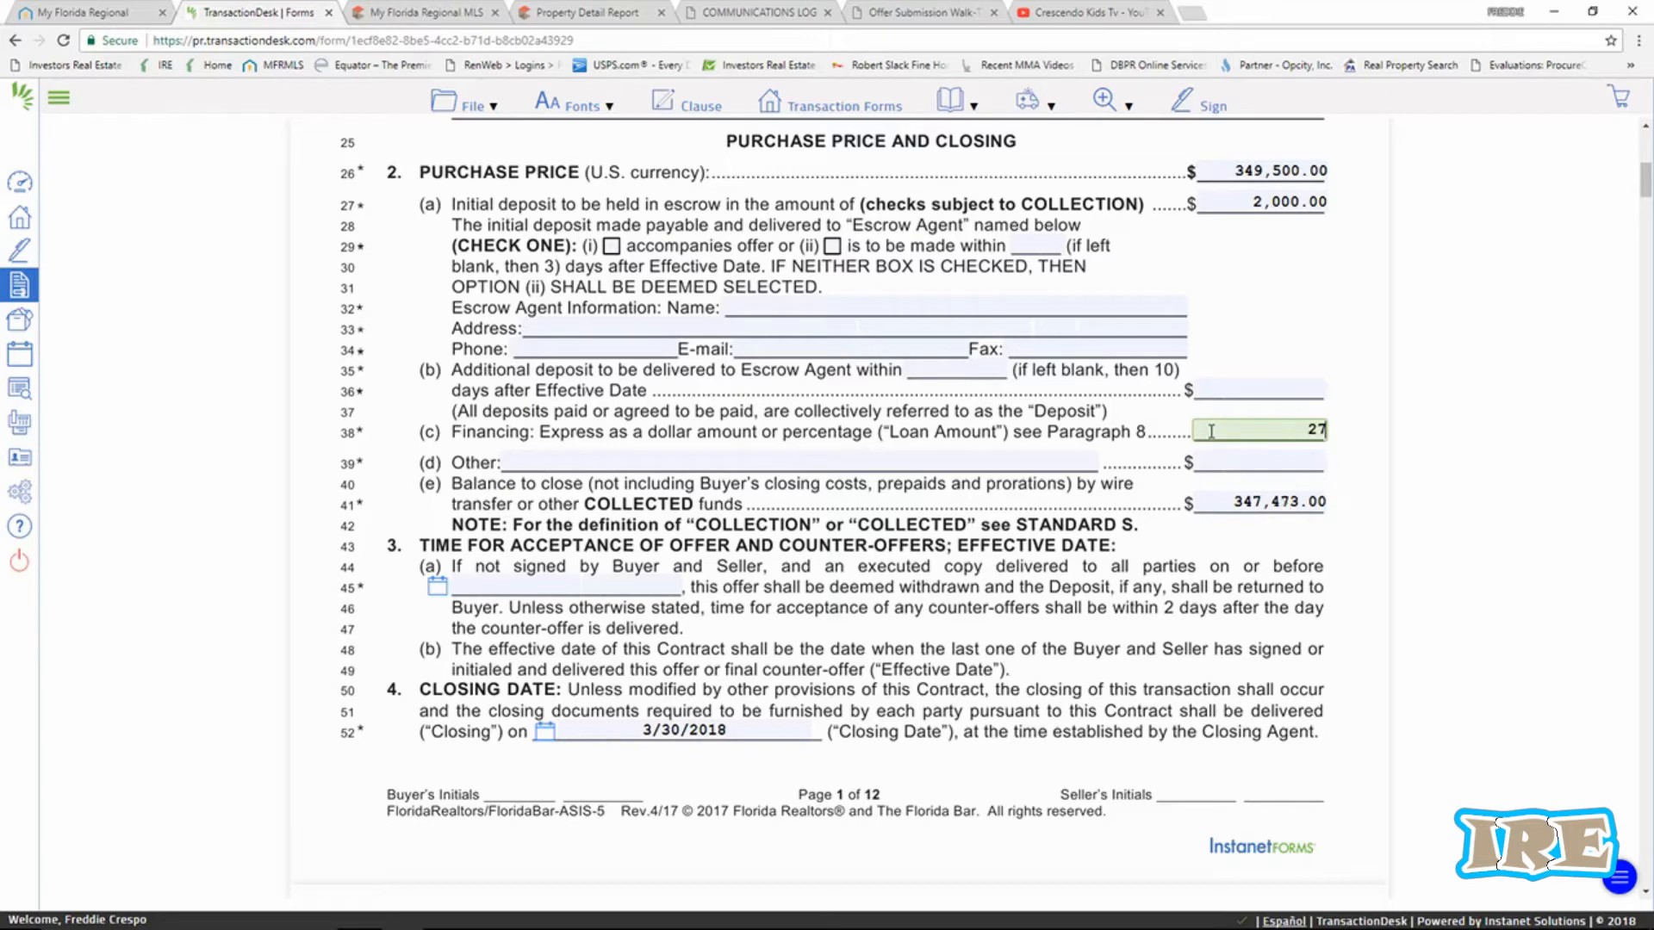
pyautogui.write('279600')
pyautogui.click(1229, 502)
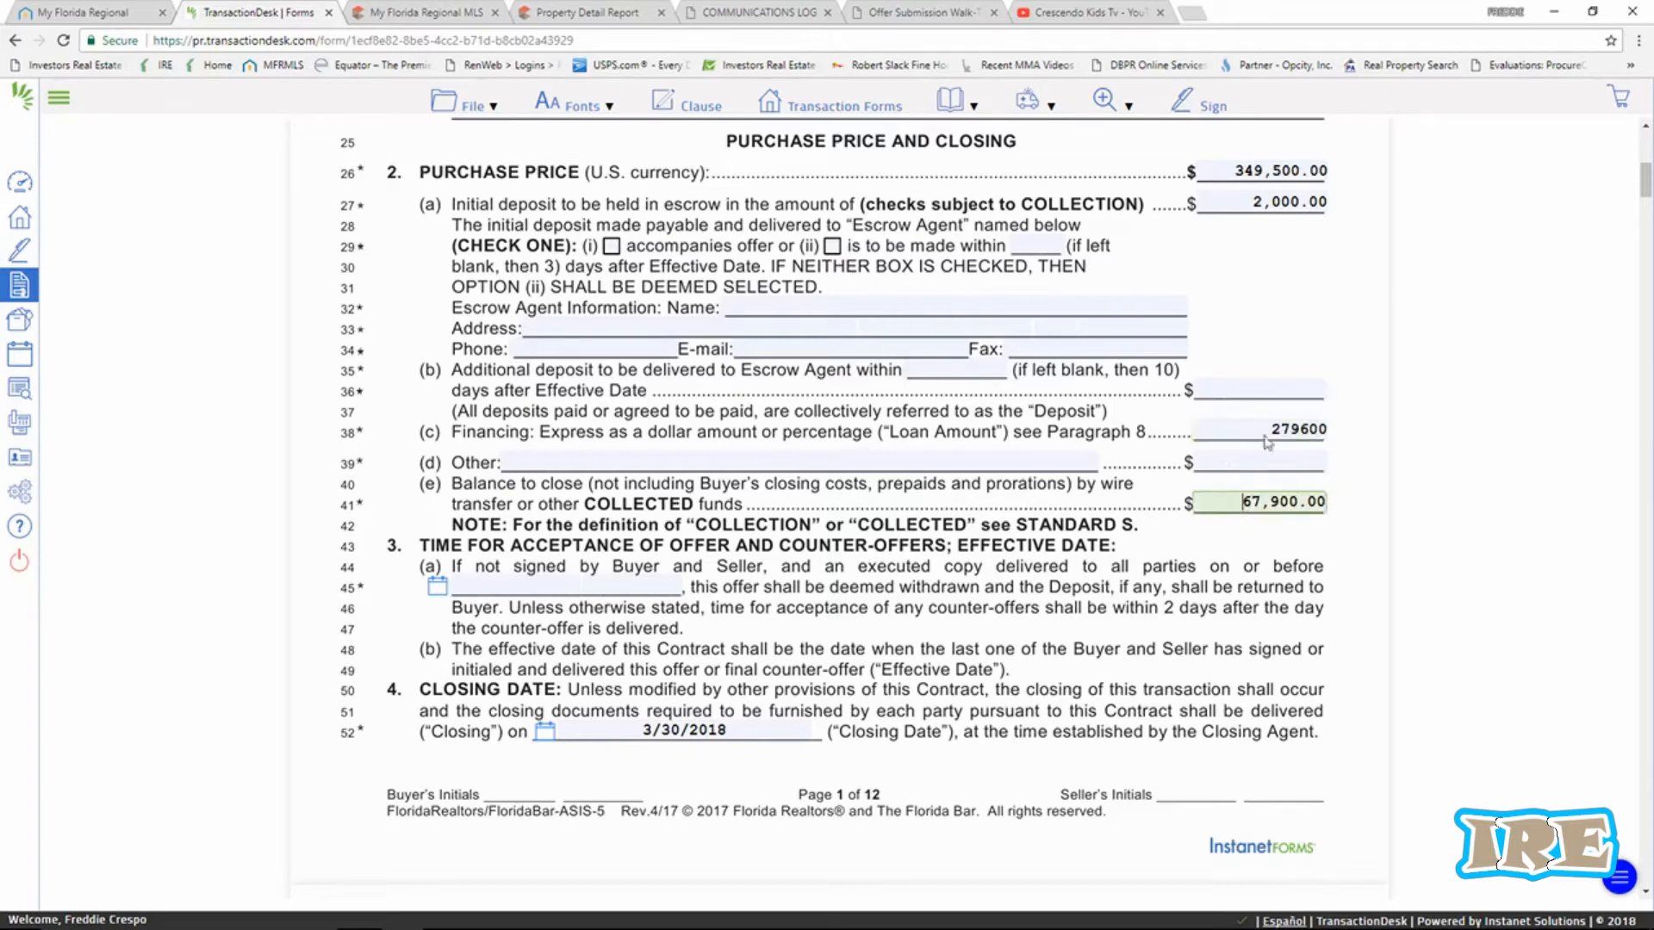
pyautogui.click(1263, 633)
pyautogui.click(448, 587)
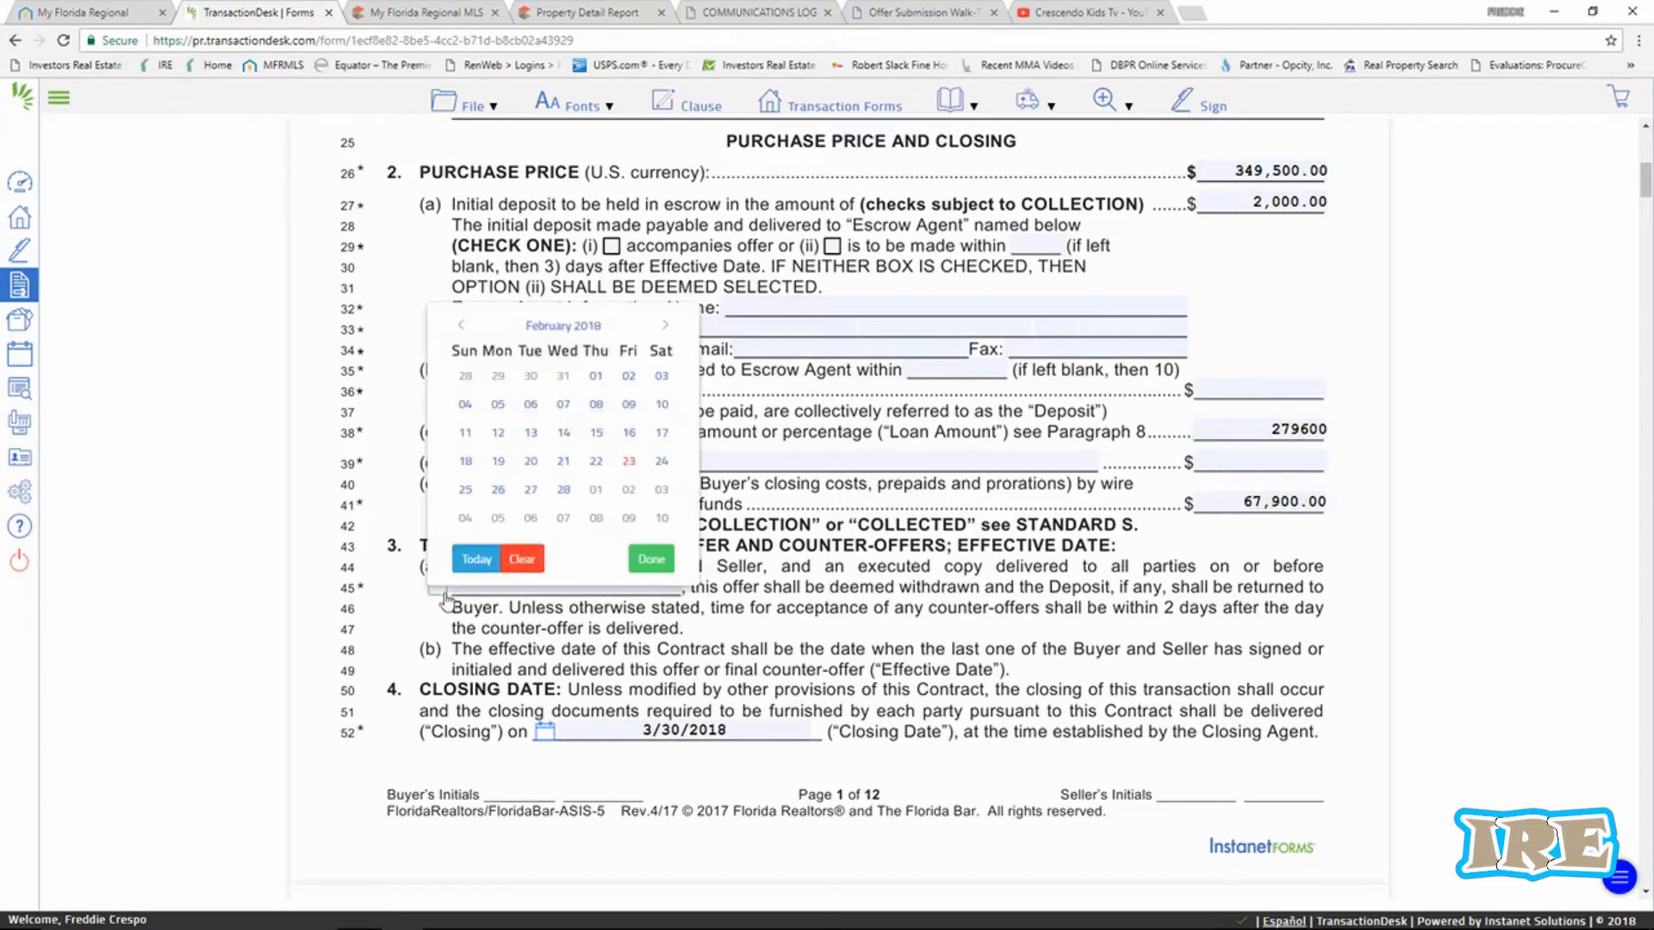
pyautogui.click(563, 491)
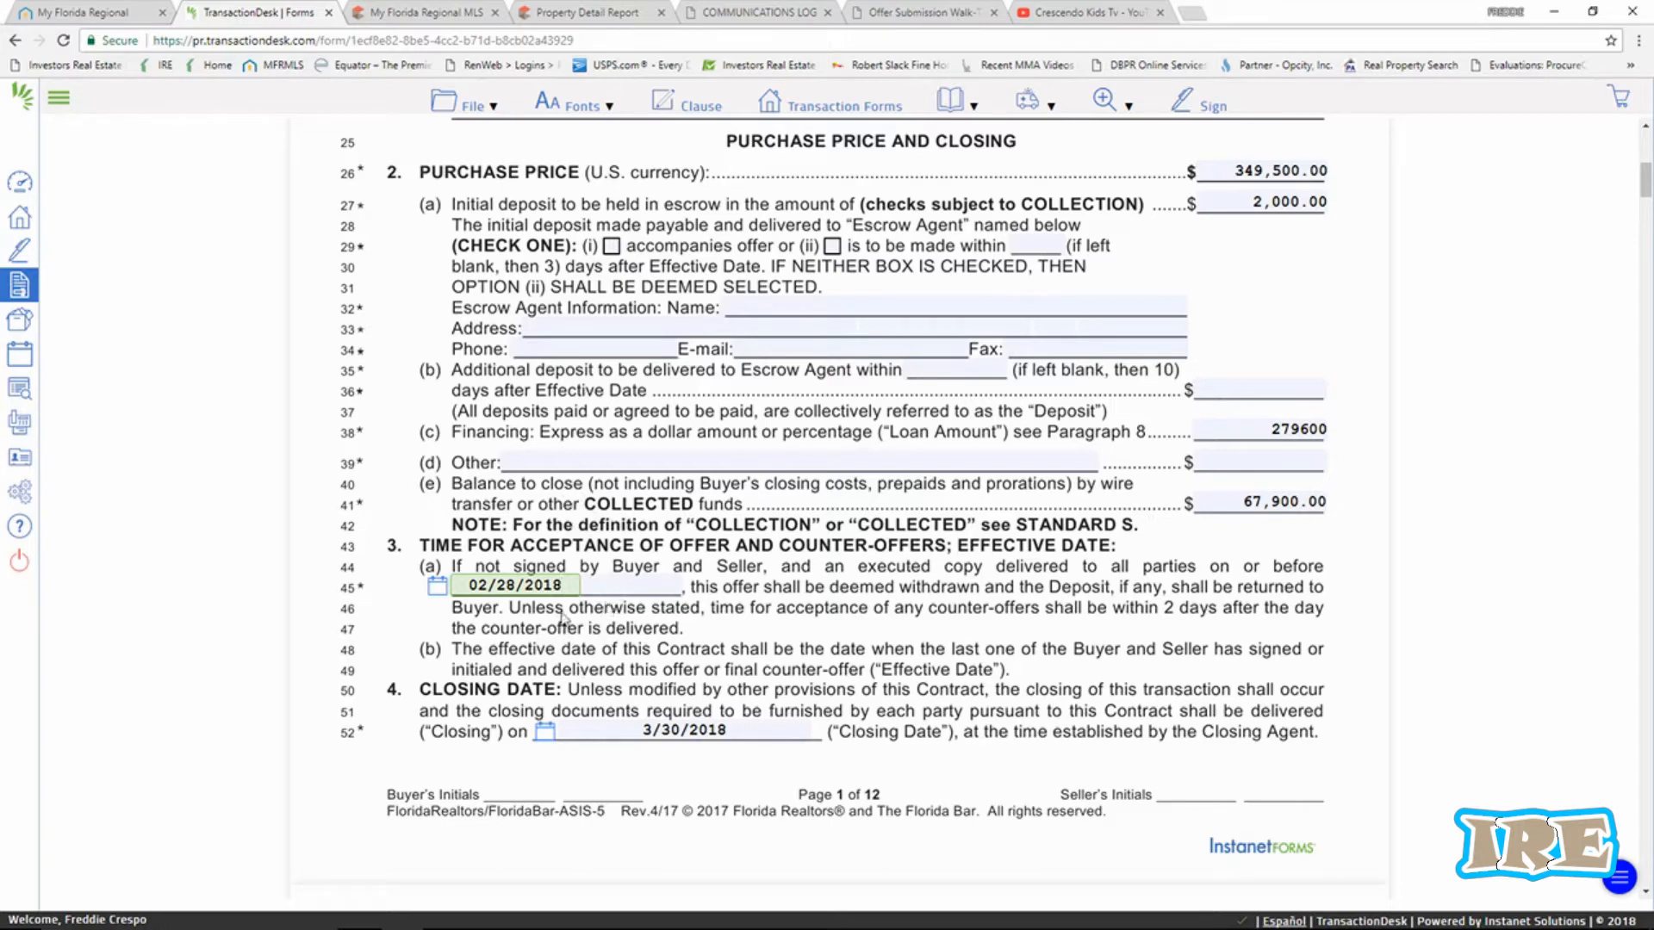
pyautogui.click(631, 626)
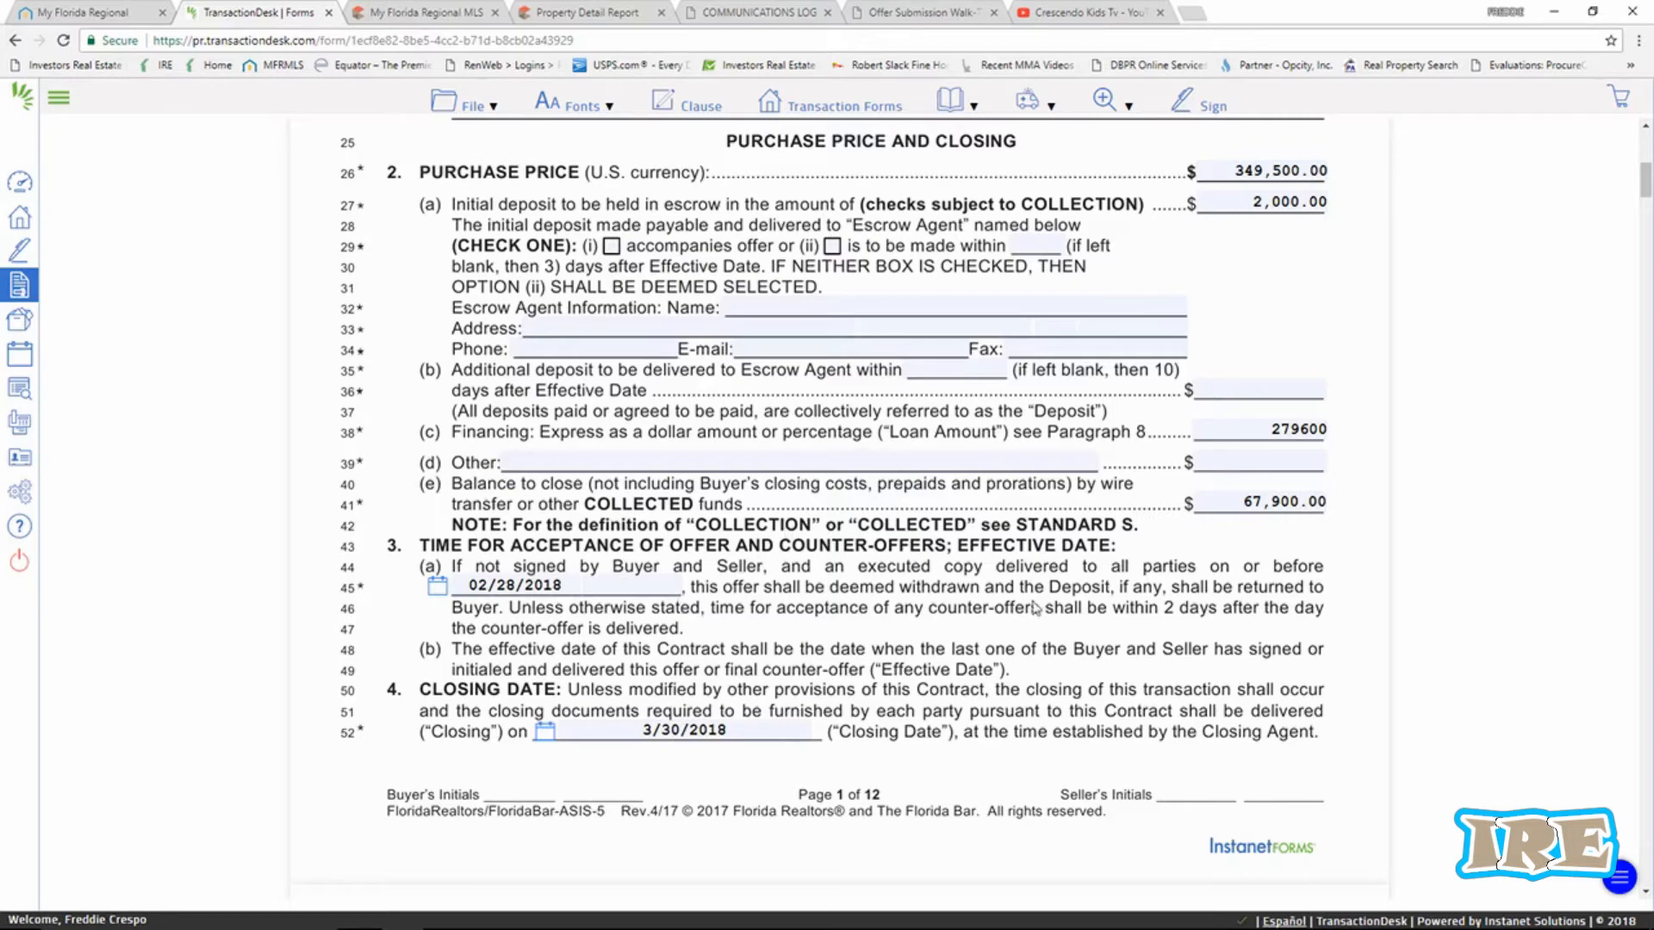
# Check the 8(b) financing contingency and mark the loan as conventional.
pyautogui.scroll(-3, 1034, 609)
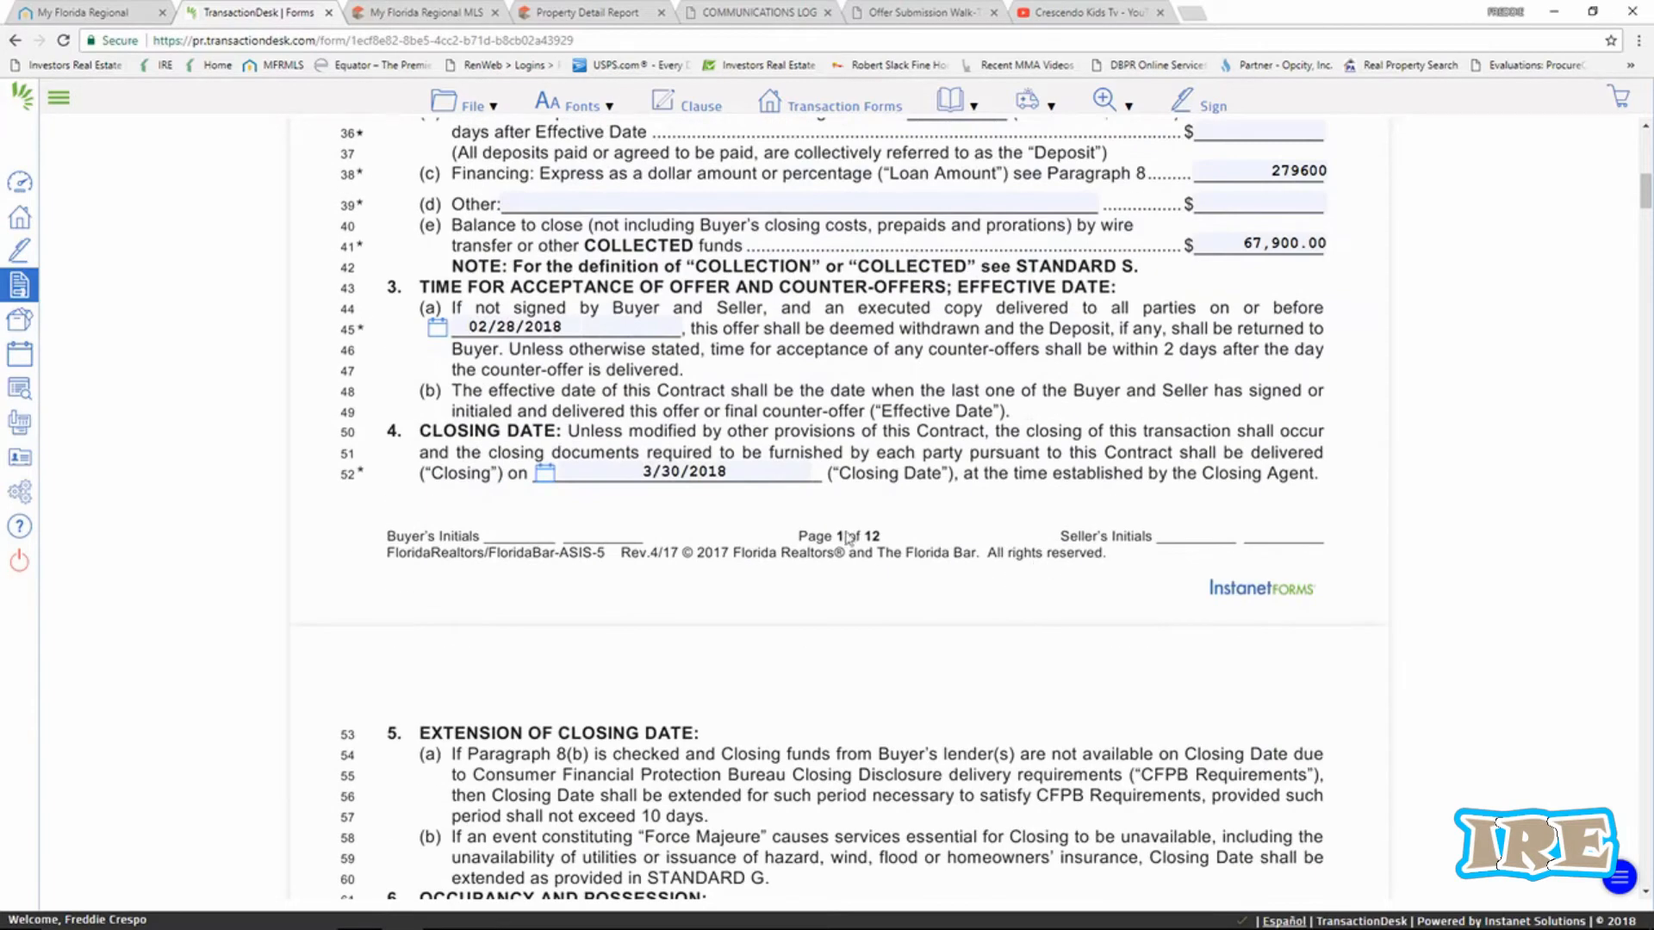
pyautogui.scroll(-8, 1025, 439)
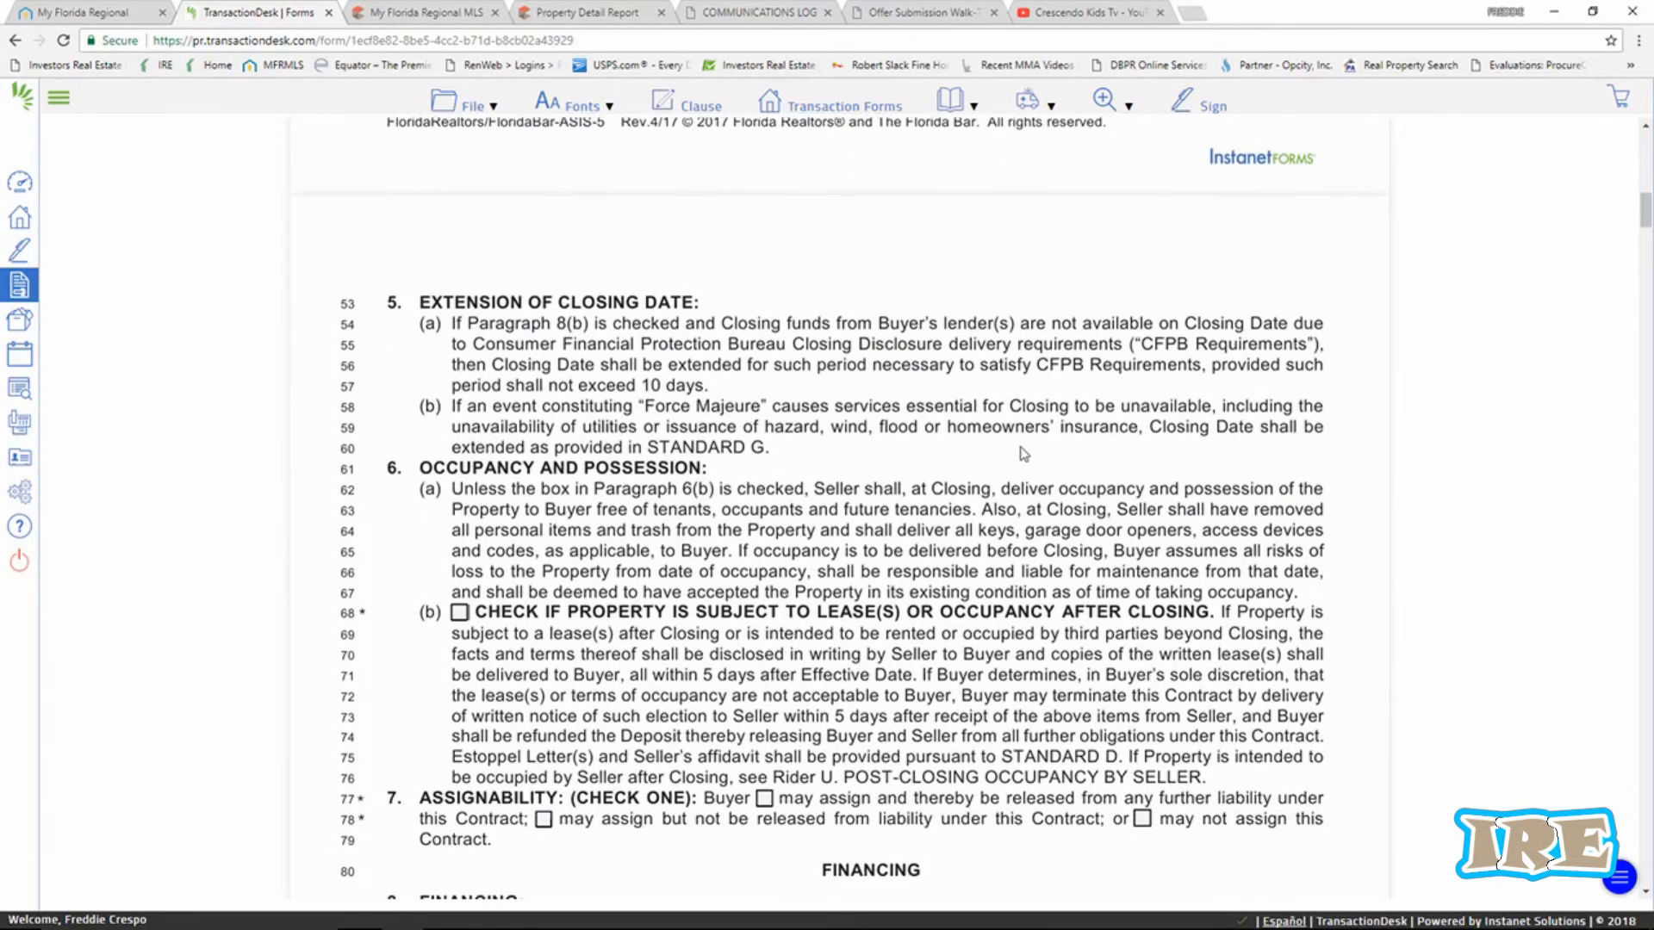
pyautogui.scroll(-2, 1027, 466)
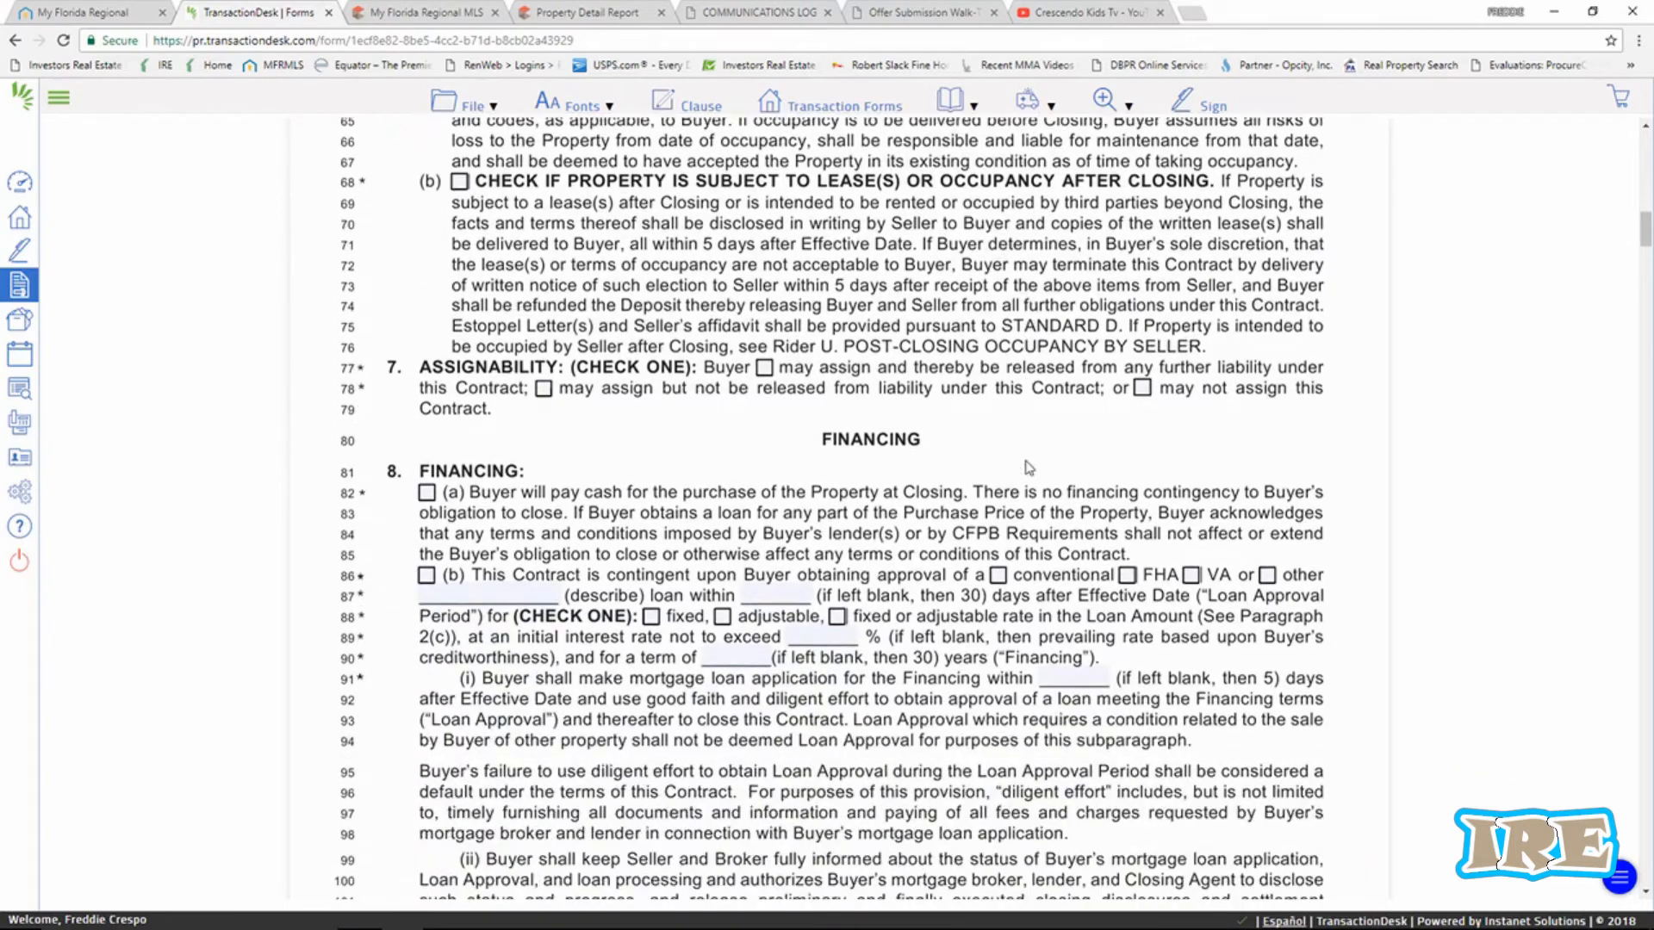
pyautogui.scroll(2, 1029, 468)
pyautogui.scroll(-2, 1030, 468)
pyautogui.scroll(2, 1072, 581)
pyautogui.scroll(-2, 1060, 564)
pyautogui.scroll(-1, 1055, 559)
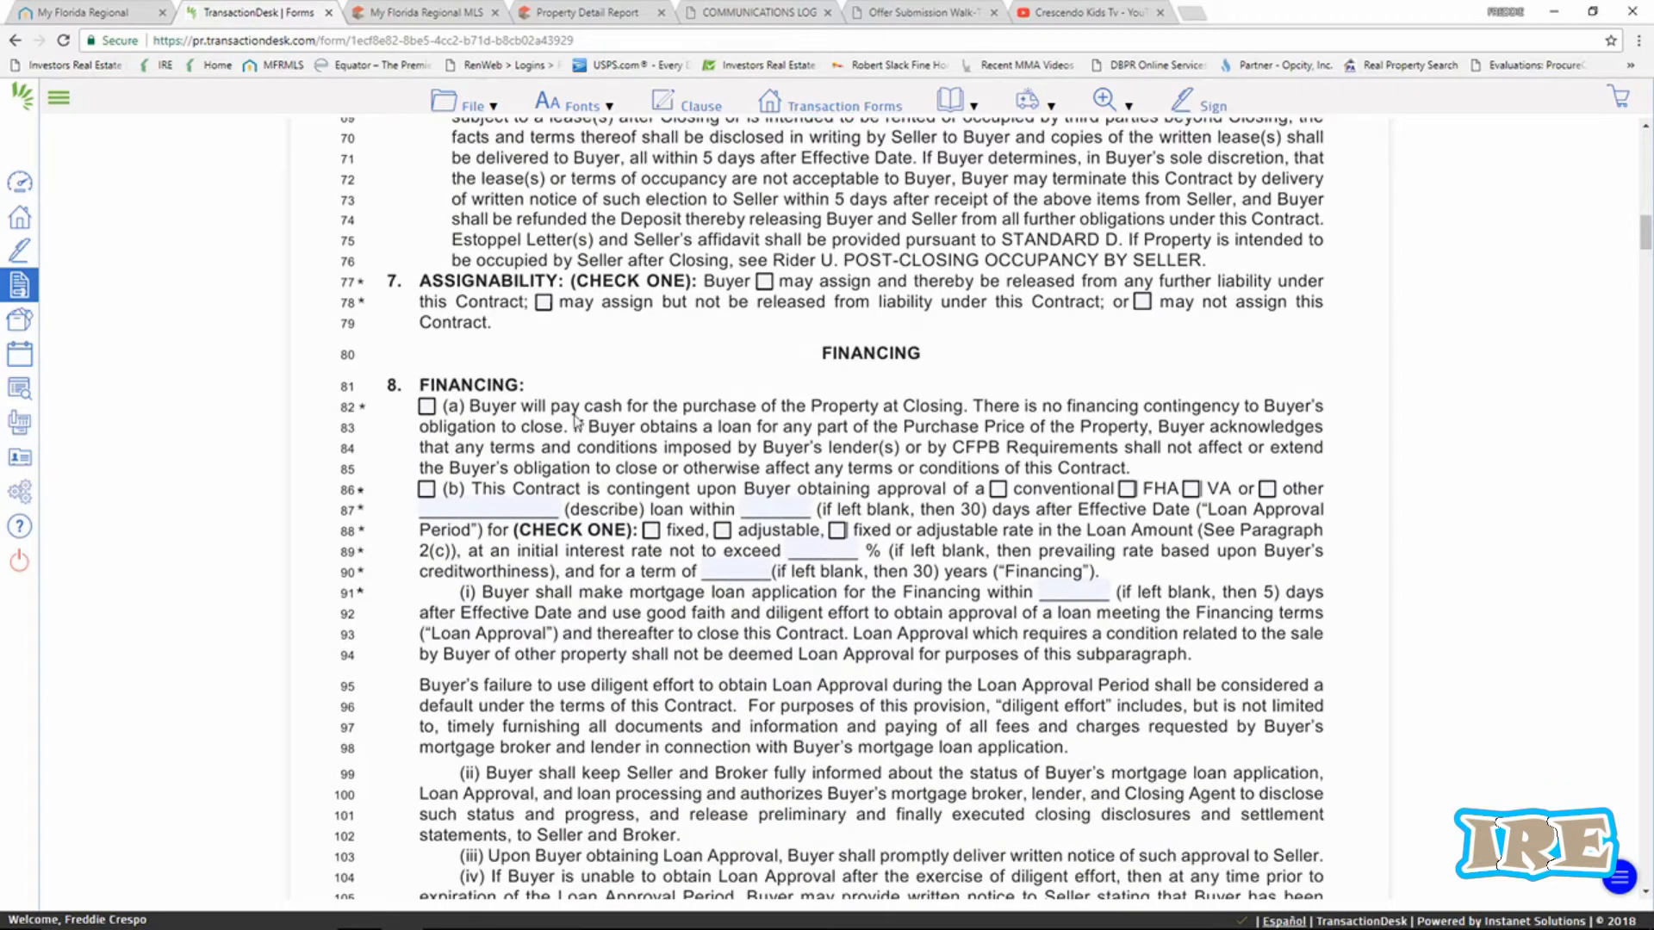
pyautogui.scroll(-1, 447, 431)
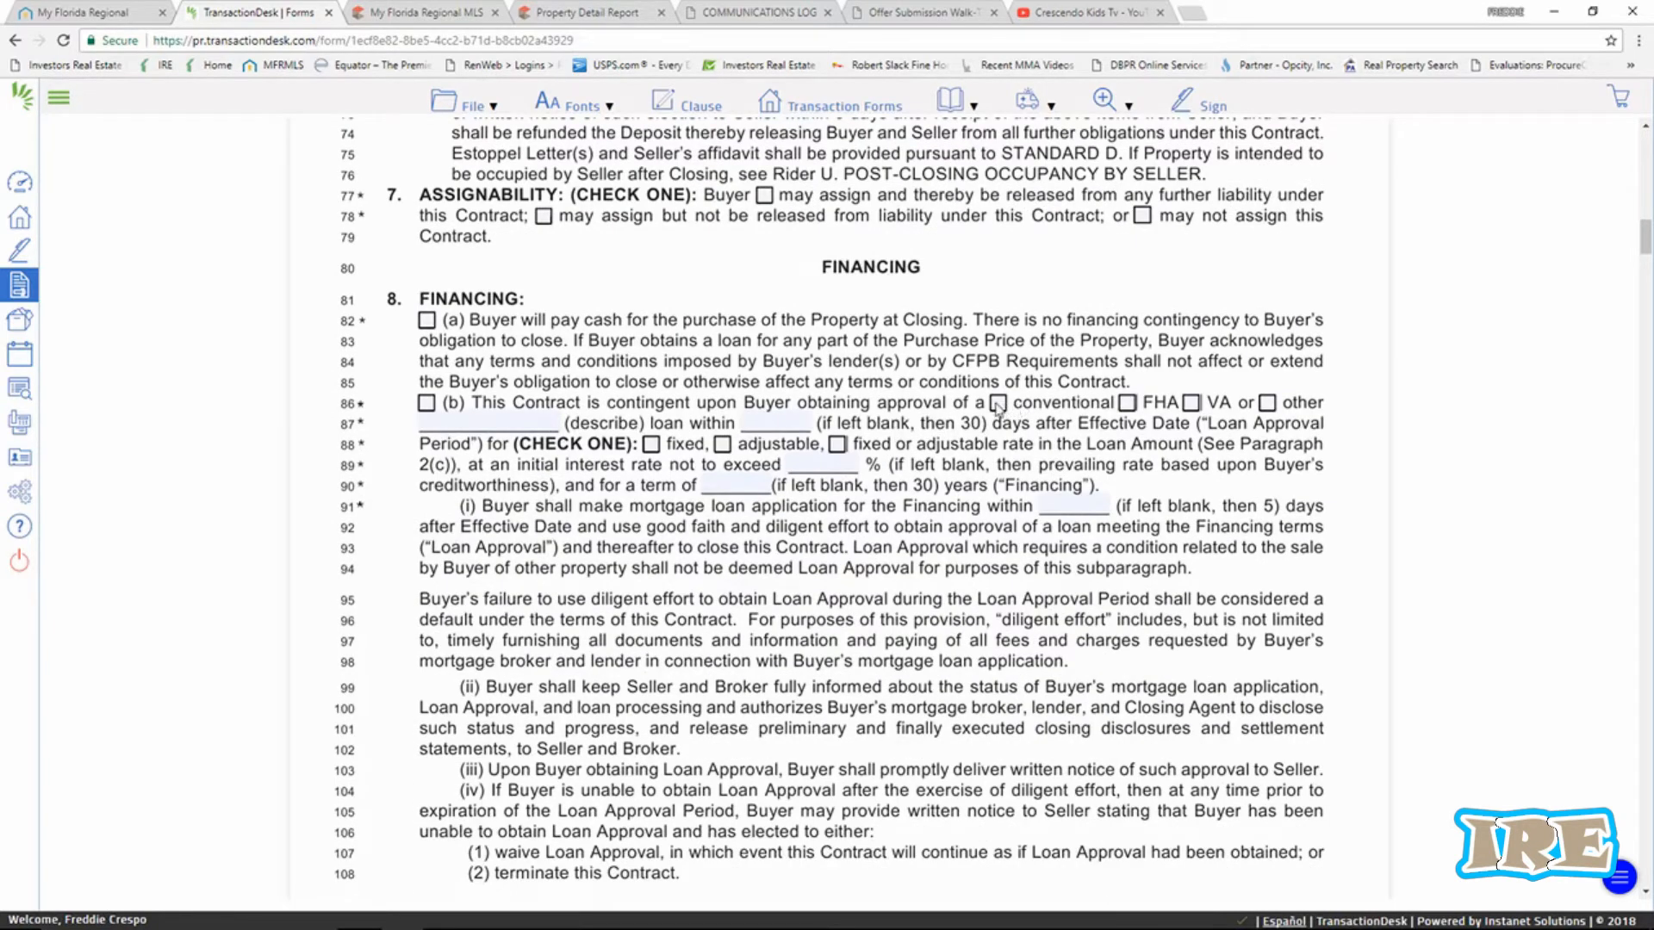
pyautogui.click(427, 406)
pyautogui.click(998, 404)
# Check option (i) so the Seller designates the Closing Agent and pays title charges.
pyautogui.scroll(-3, 965, 543)
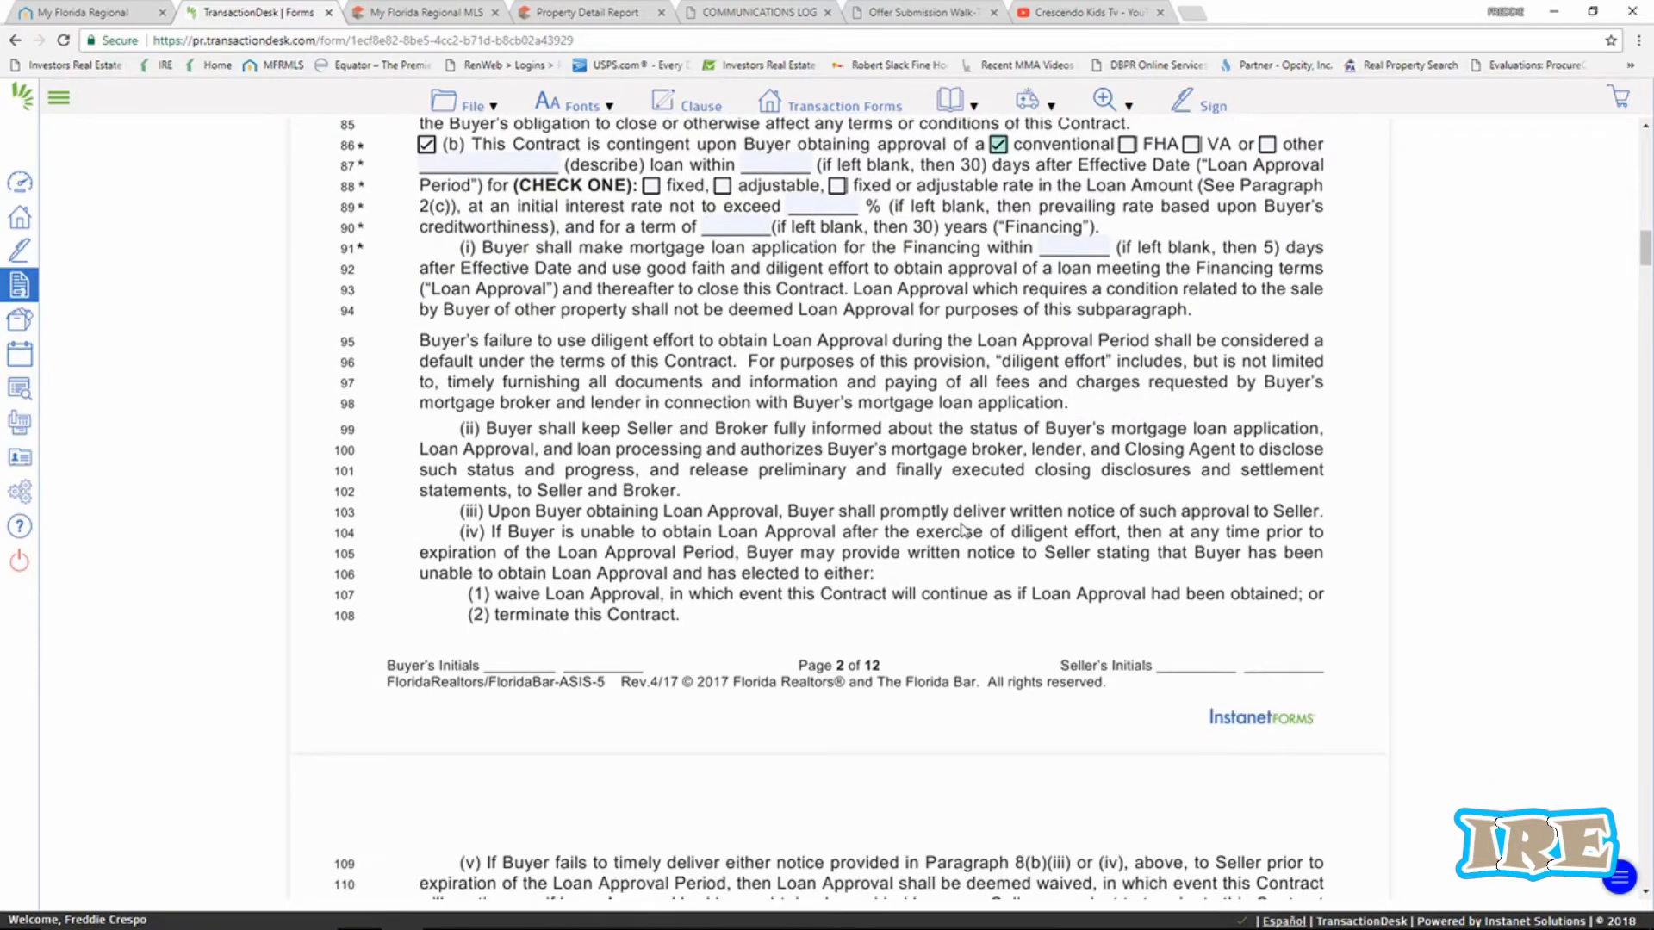
pyautogui.scroll(-8, 963, 530)
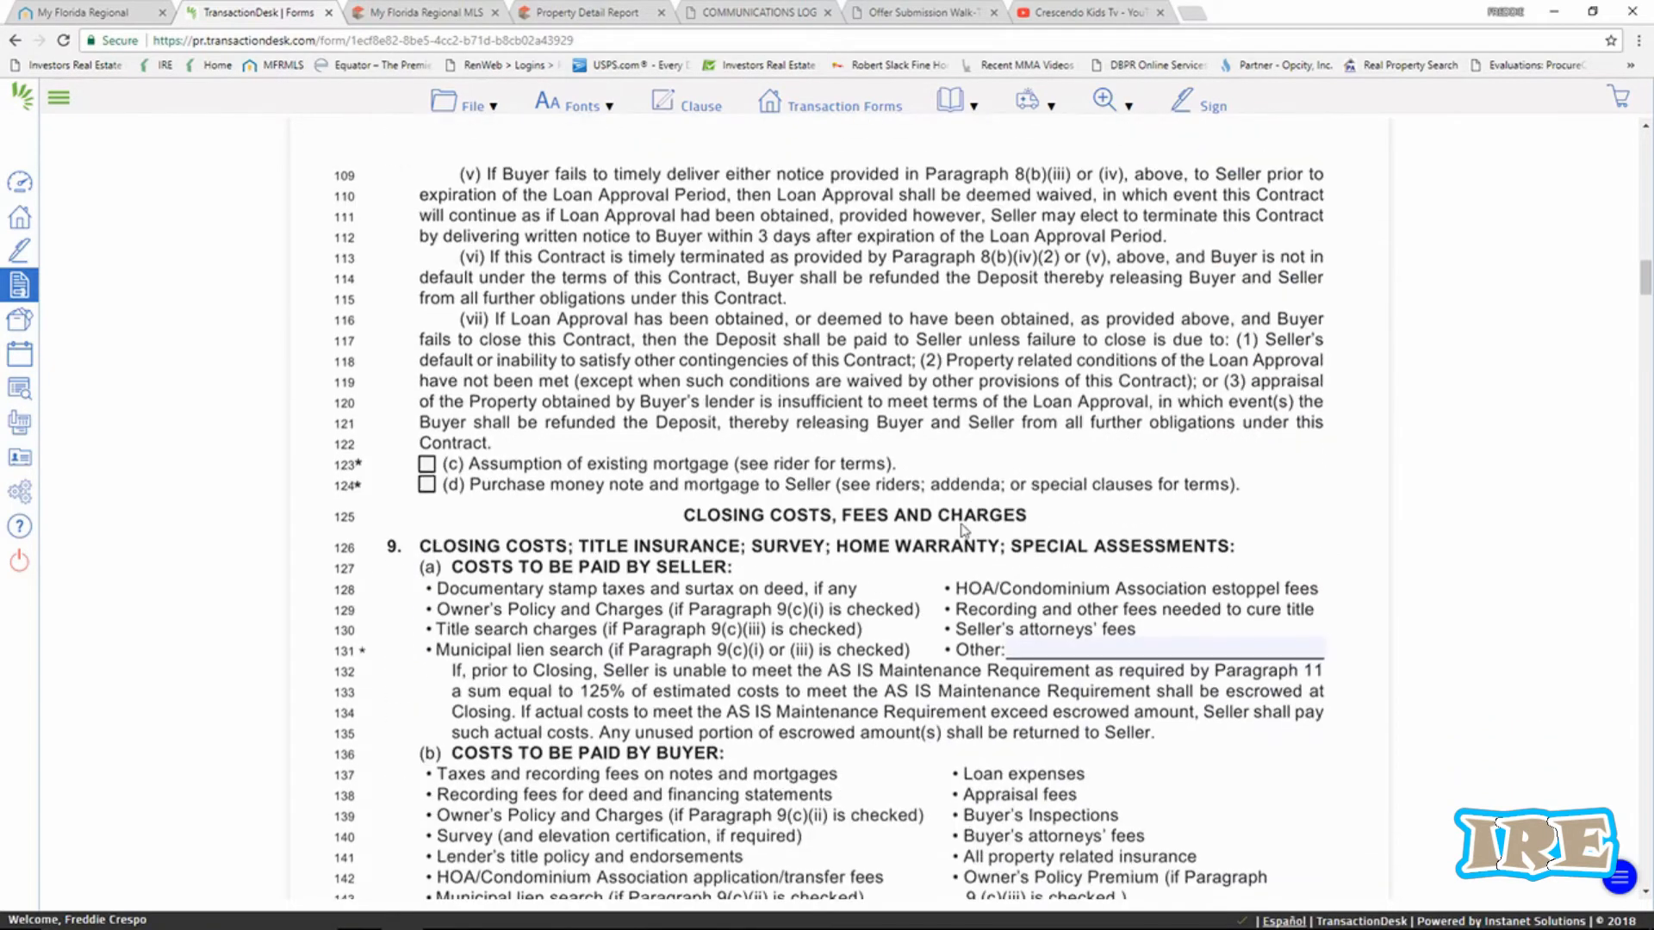
pyautogui.scroll(-3, 965, 530)
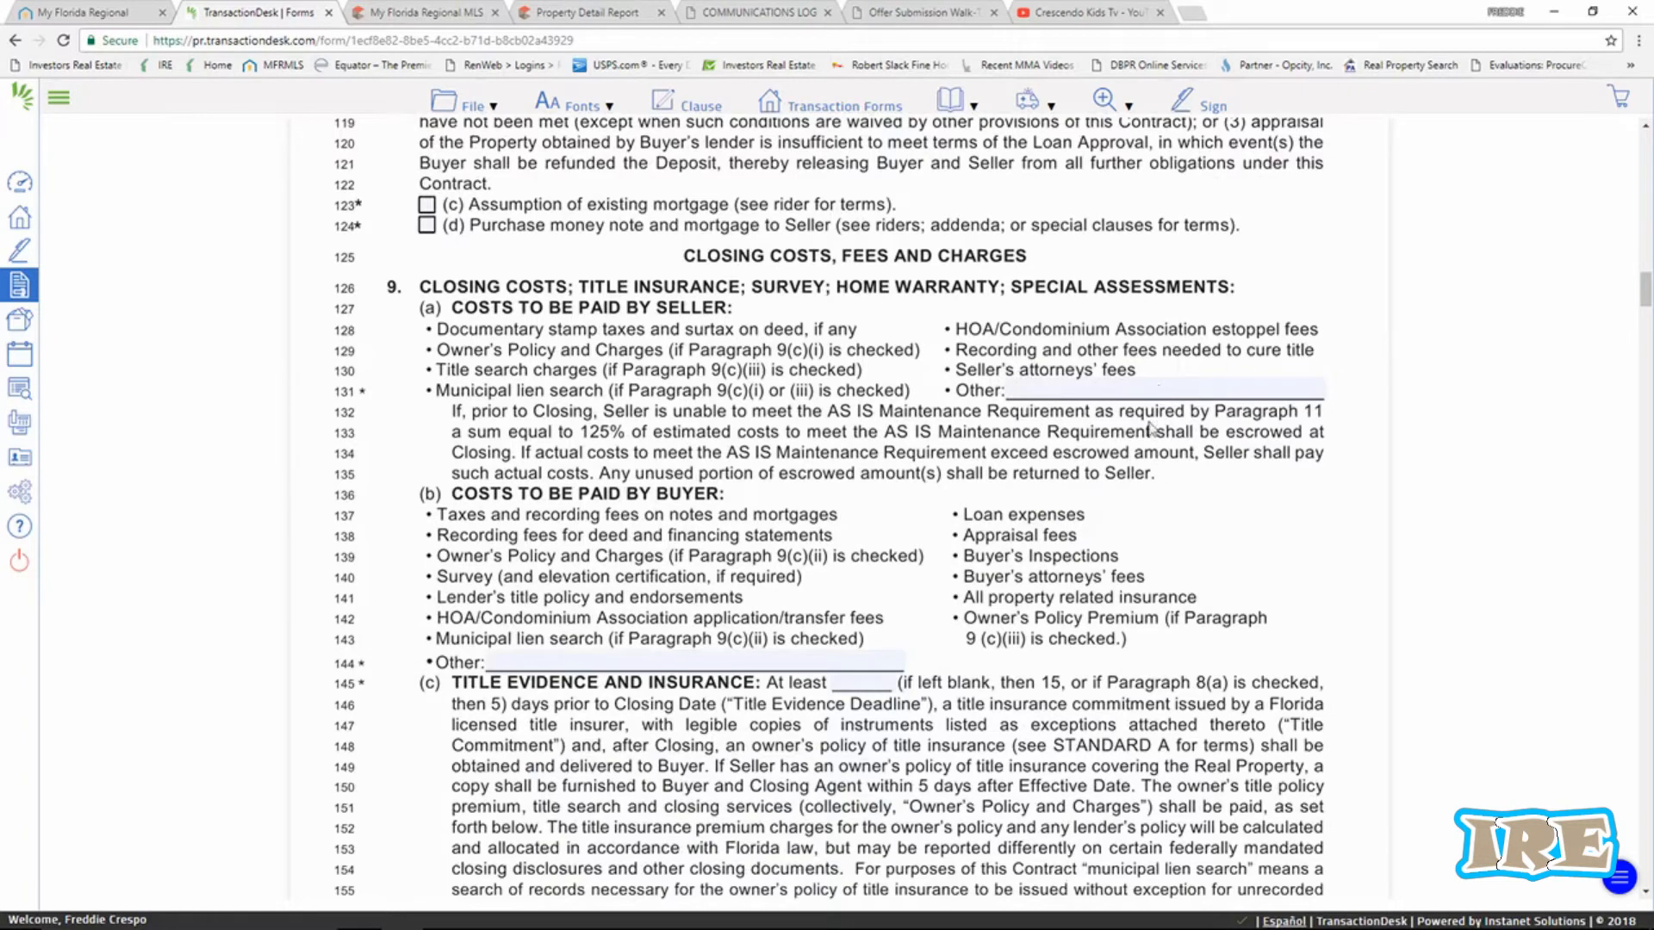
pyautogui.scroll(-3, 1141, 411)
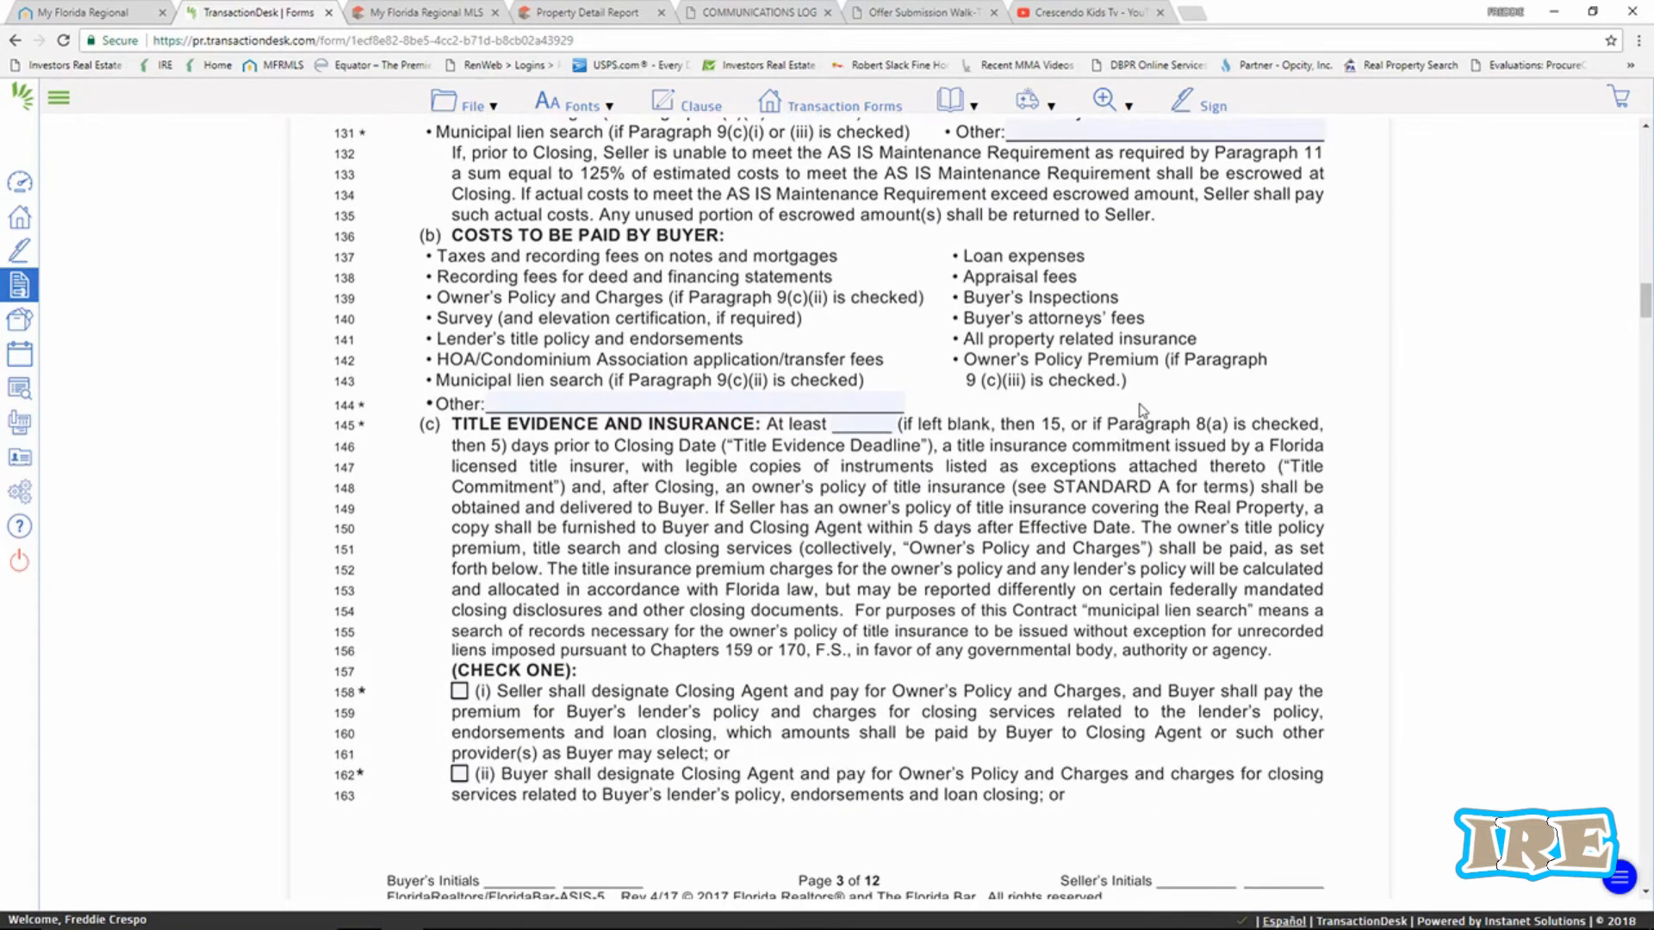
pyautogui.scroll(-1, 1141, 411)
pyautogui.scroll(-2, 1137, 441)
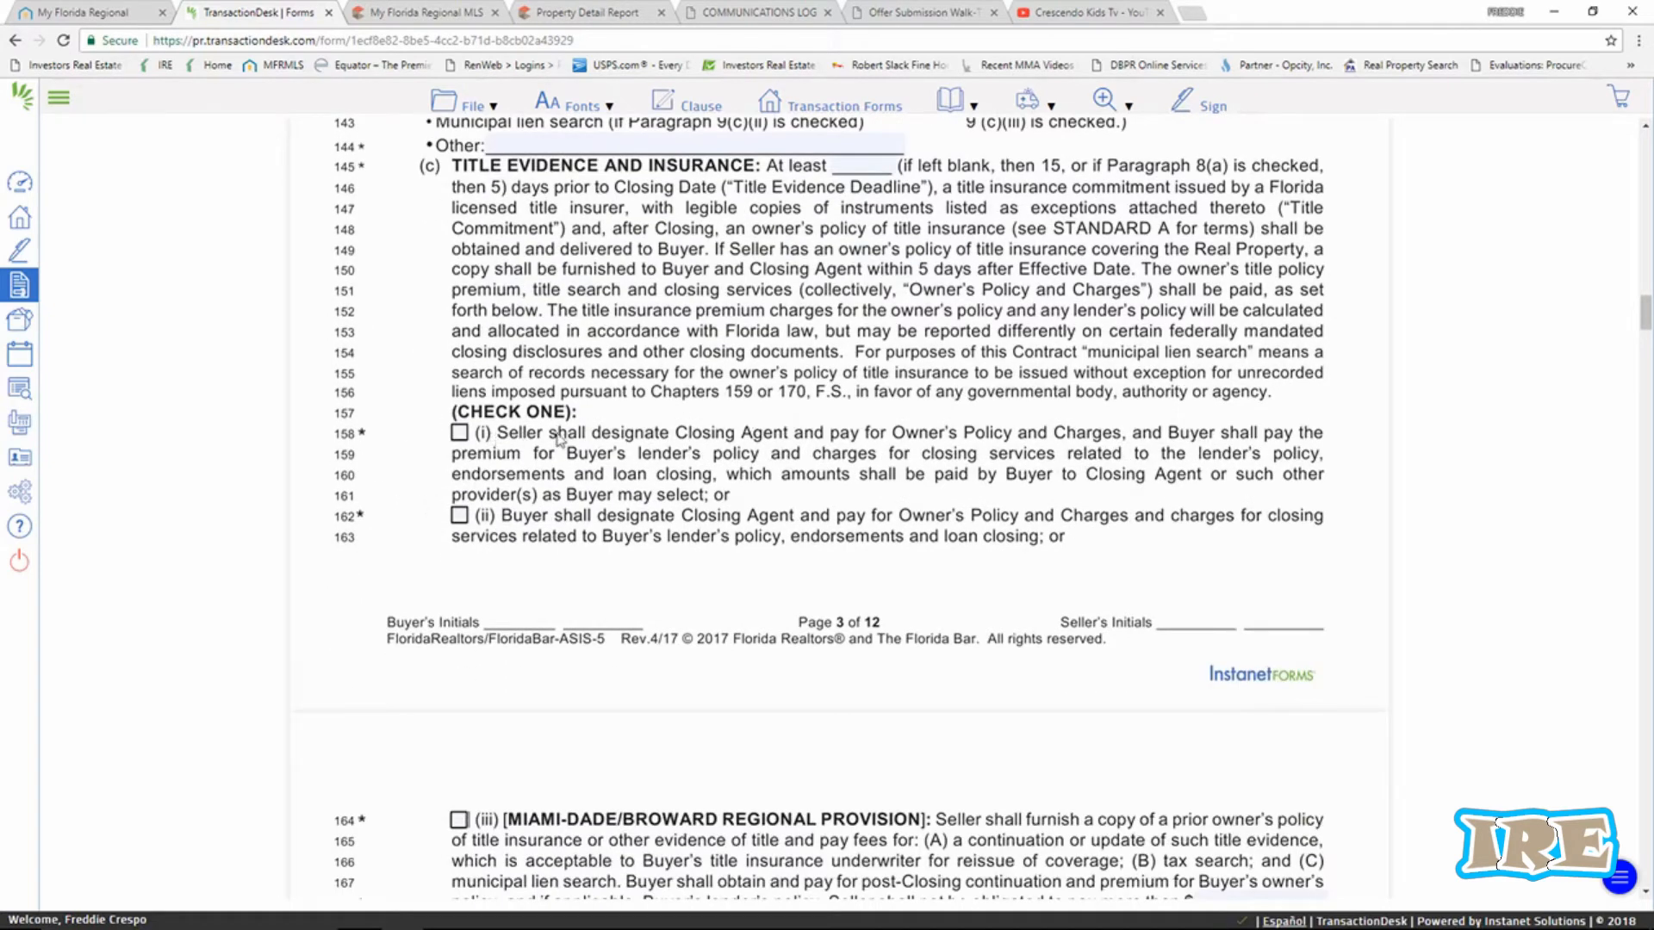
pyautogui.click(459, 433)
pyautogui.scroll(-2, 925, 461)
pyautogui.scroll(-2, 921, 460)
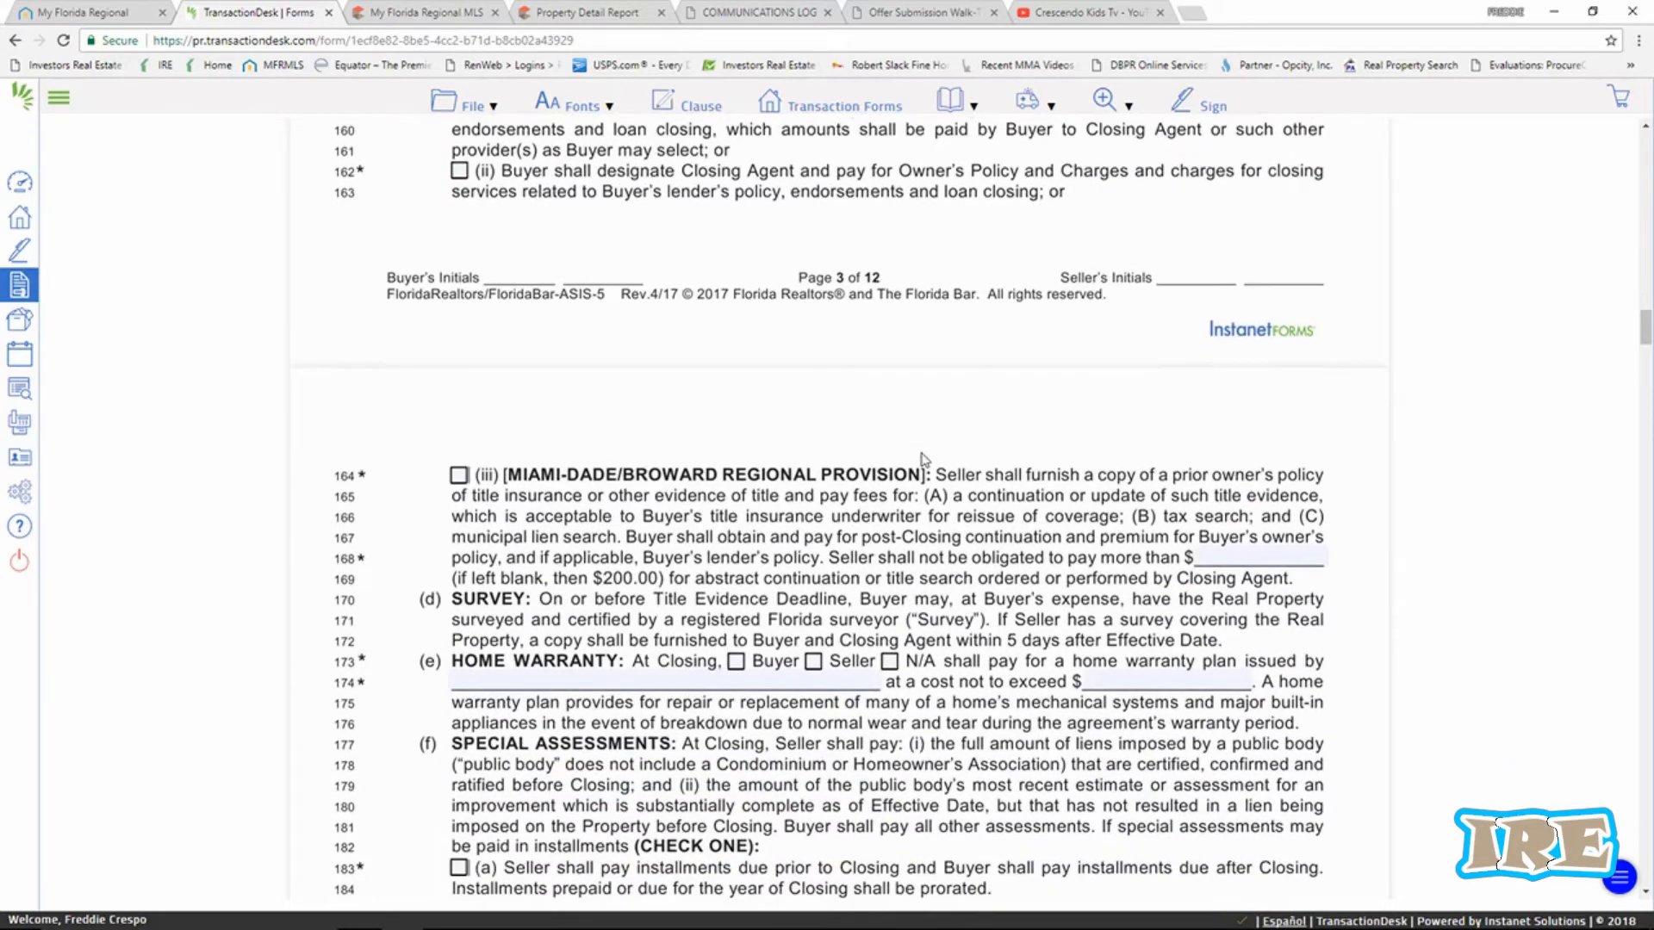
pyautogui.scroll(2, 922, 460)
pyautogui.scroll(-5, 738, 303)
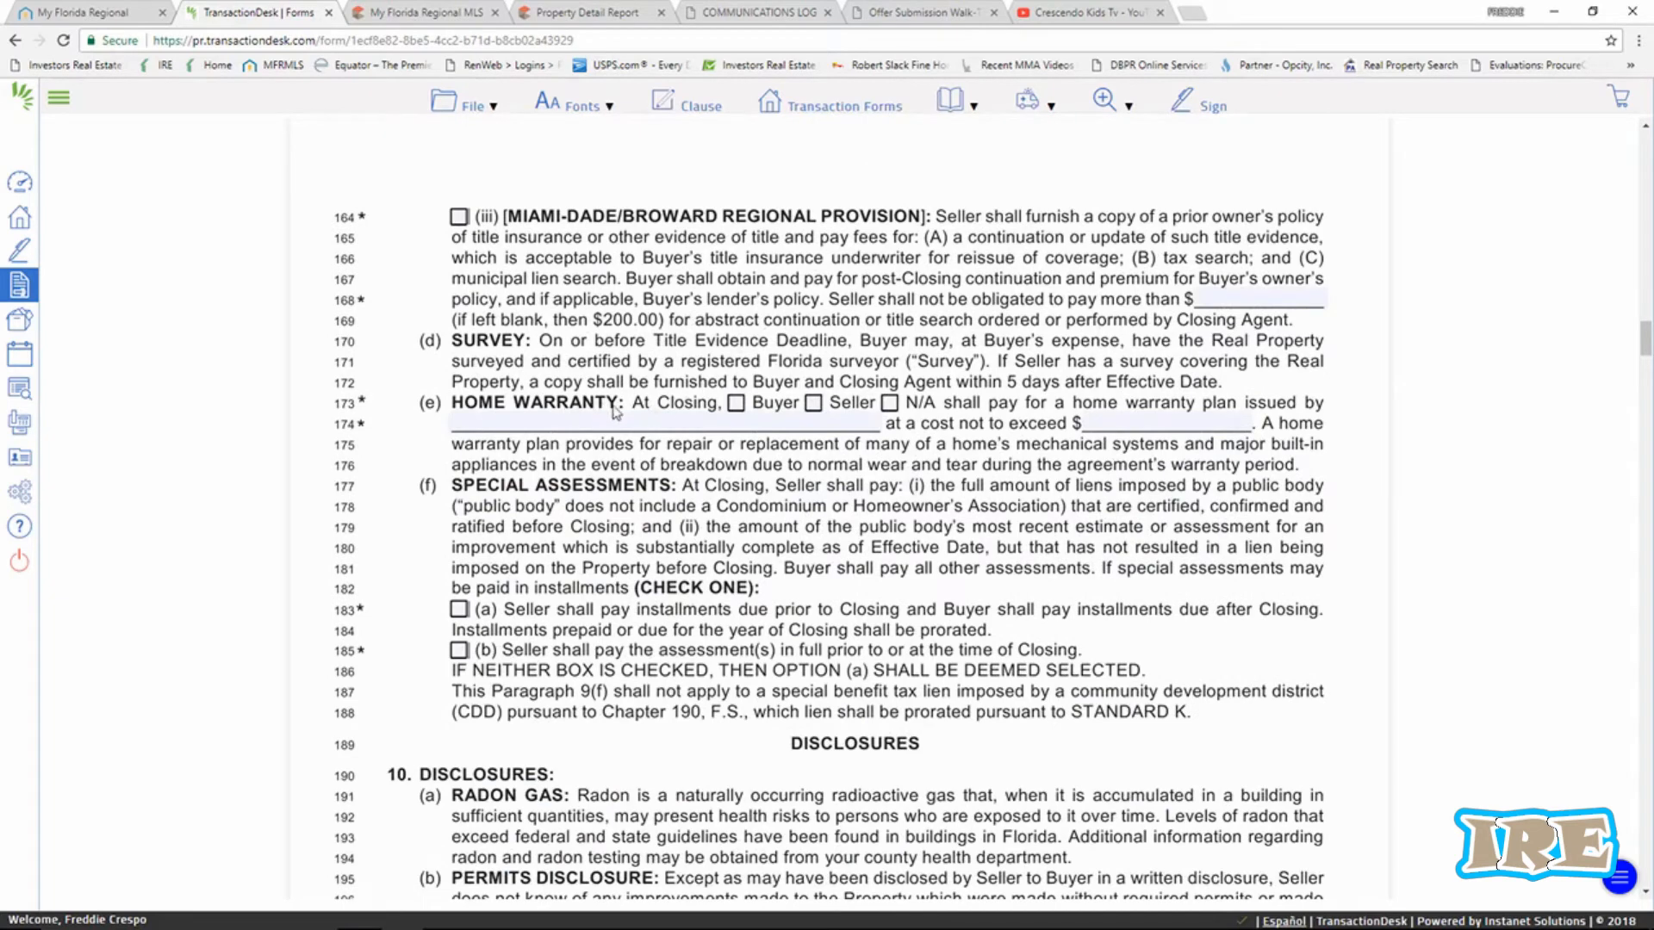
# Check Home Warranty N/A and special assessments option (b), Seller paying in full by Closing.
pyautogui.click(889, 403)
pyautogui.scroll(-1, 855, 517)
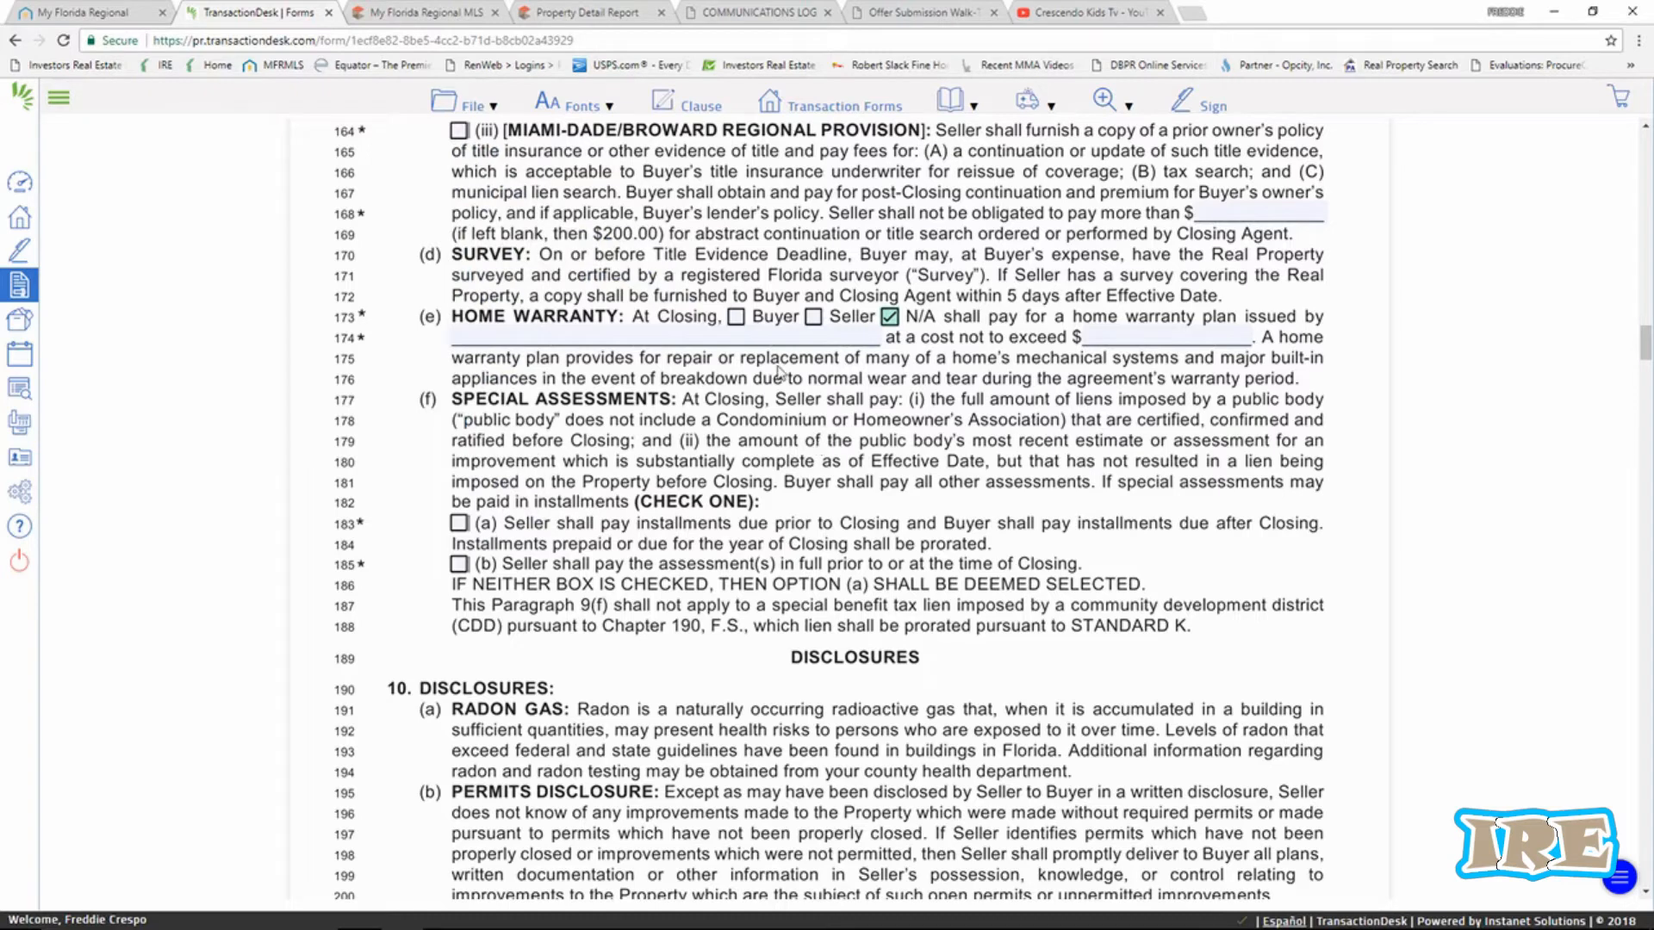
pyautogui.scroll(-1, 745, 385)
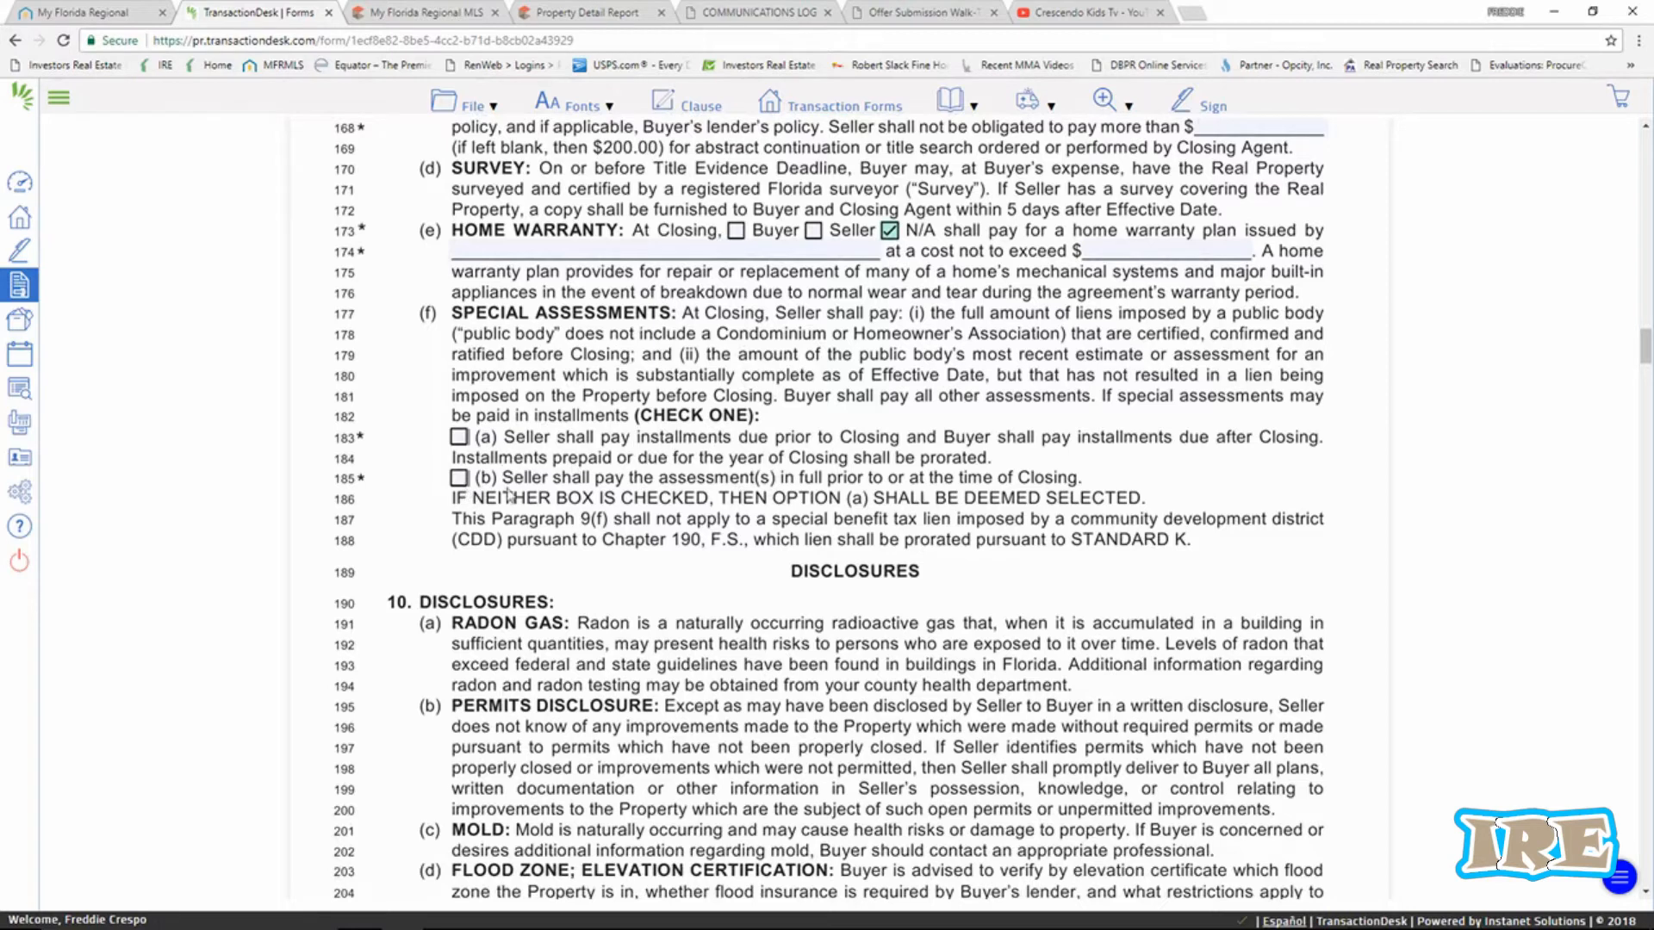
pyautogui.click(459, 479)
pyautogui.scroll(-4, 745, 485)
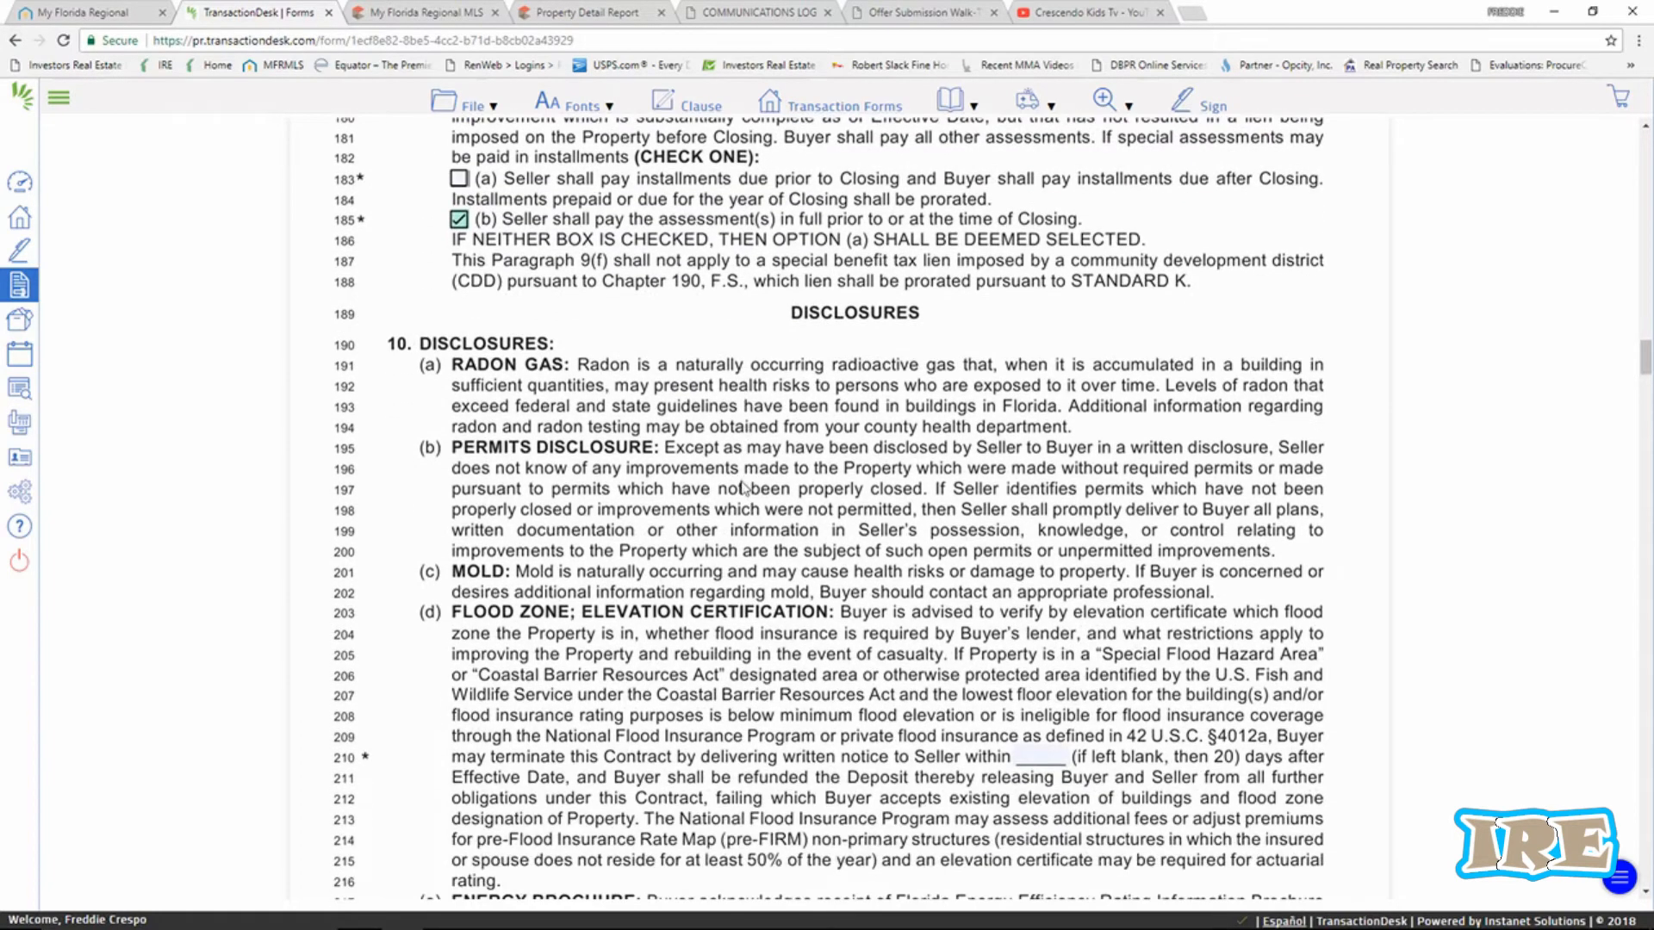
# Scroll down through the AS IS contract to section 19 Addenda.
pyautogui.scroll(-5, 750, 517)
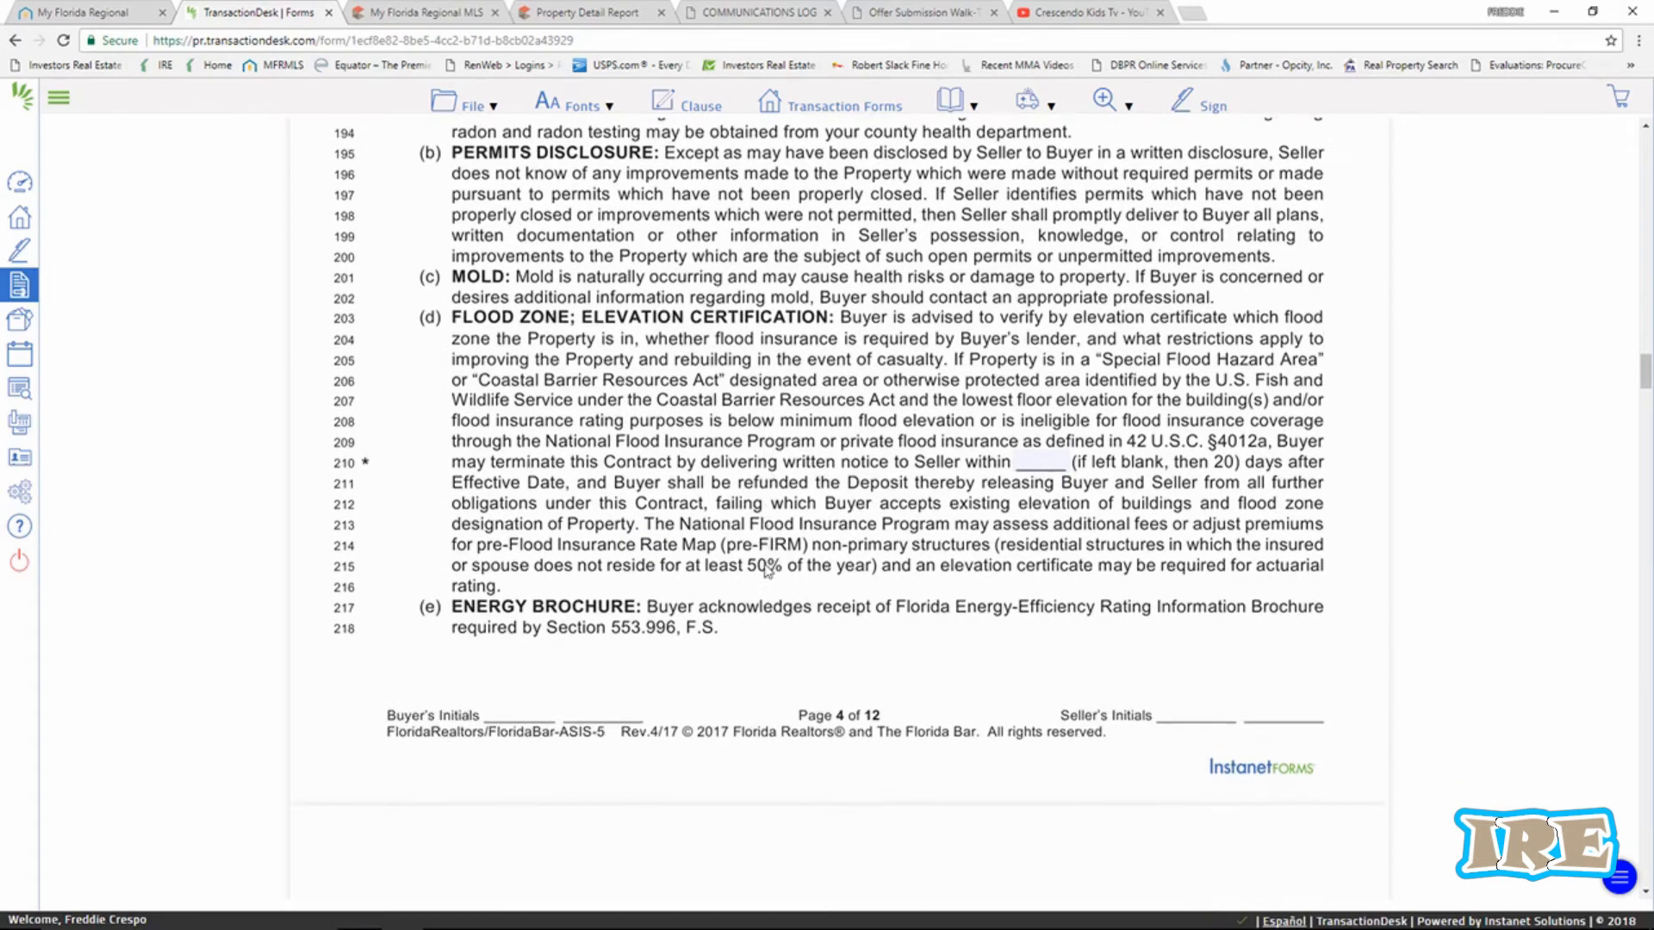
pyautogui.scroll(-7, 768, 571)
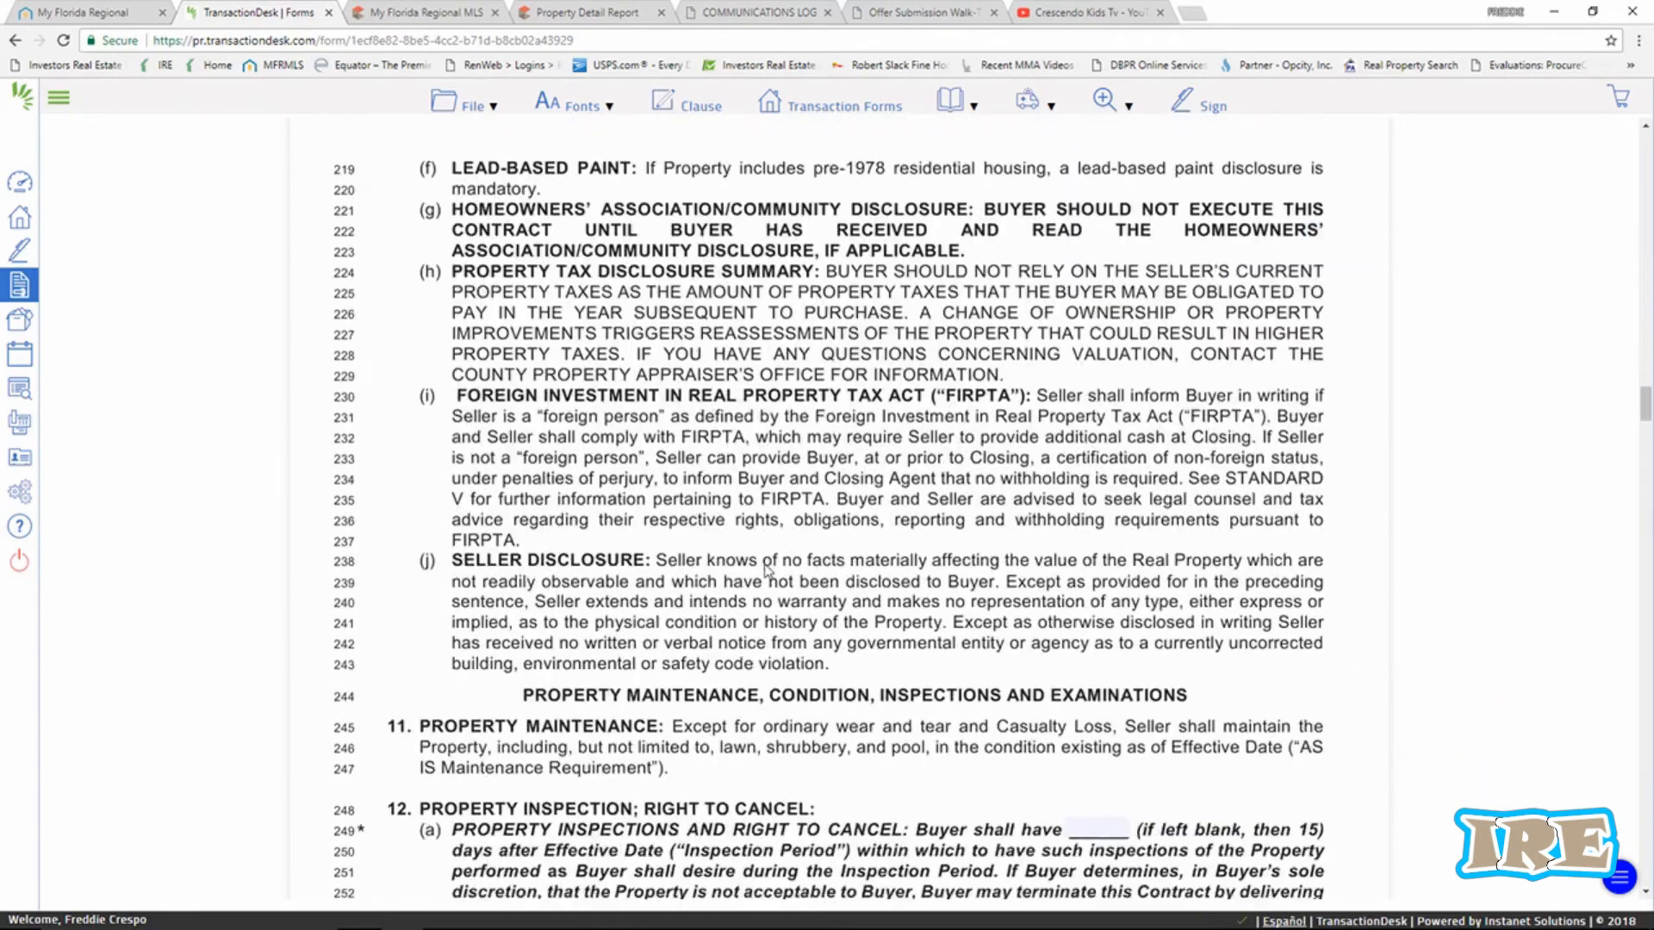
pyautogui.scroll(-2, 766, 568)
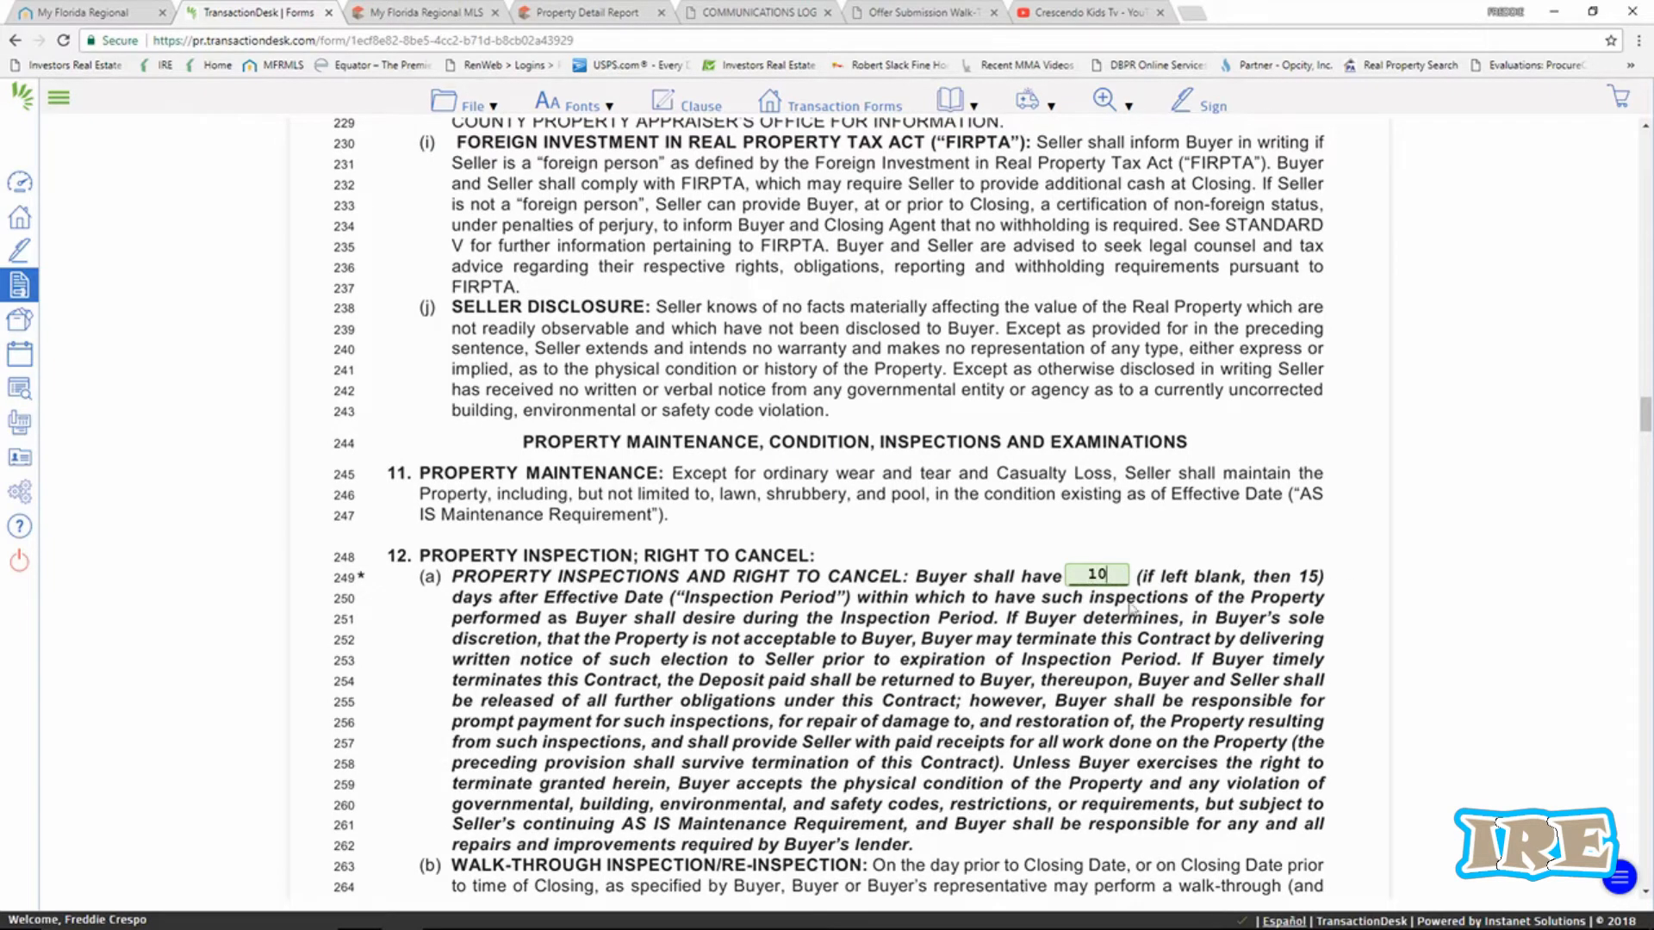
pyautogui.scroll(-6, 1073, 508)
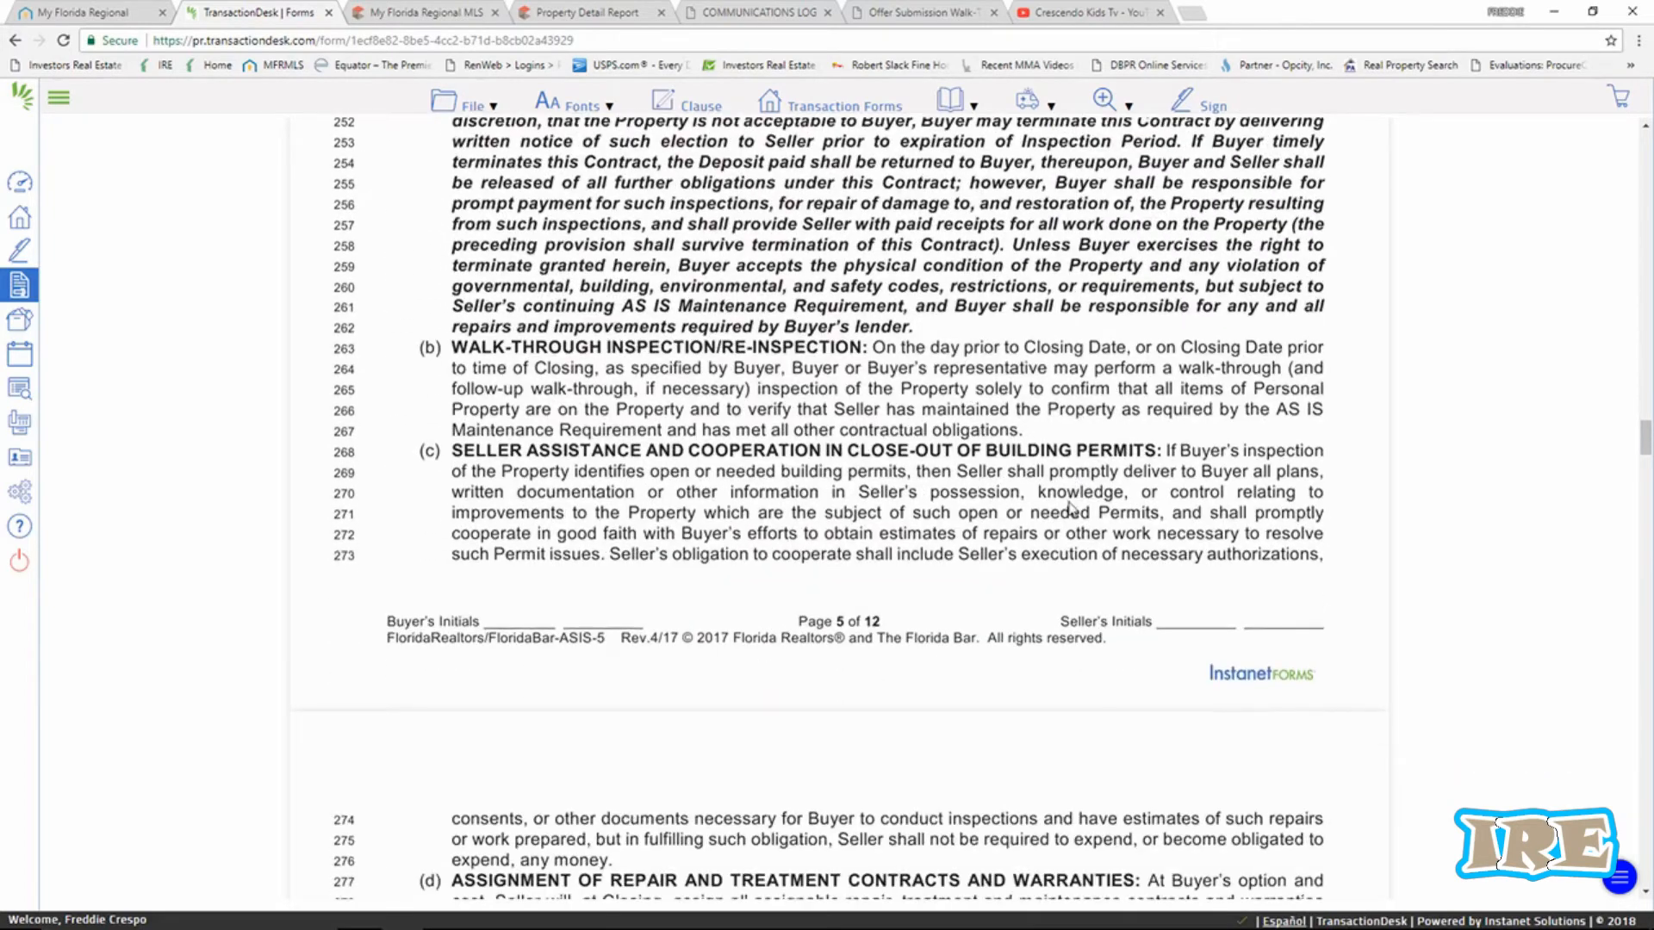
pyautogui.scroll(-2, 1072, 508)
pyautogui.scroll(-8, 1072, 508)
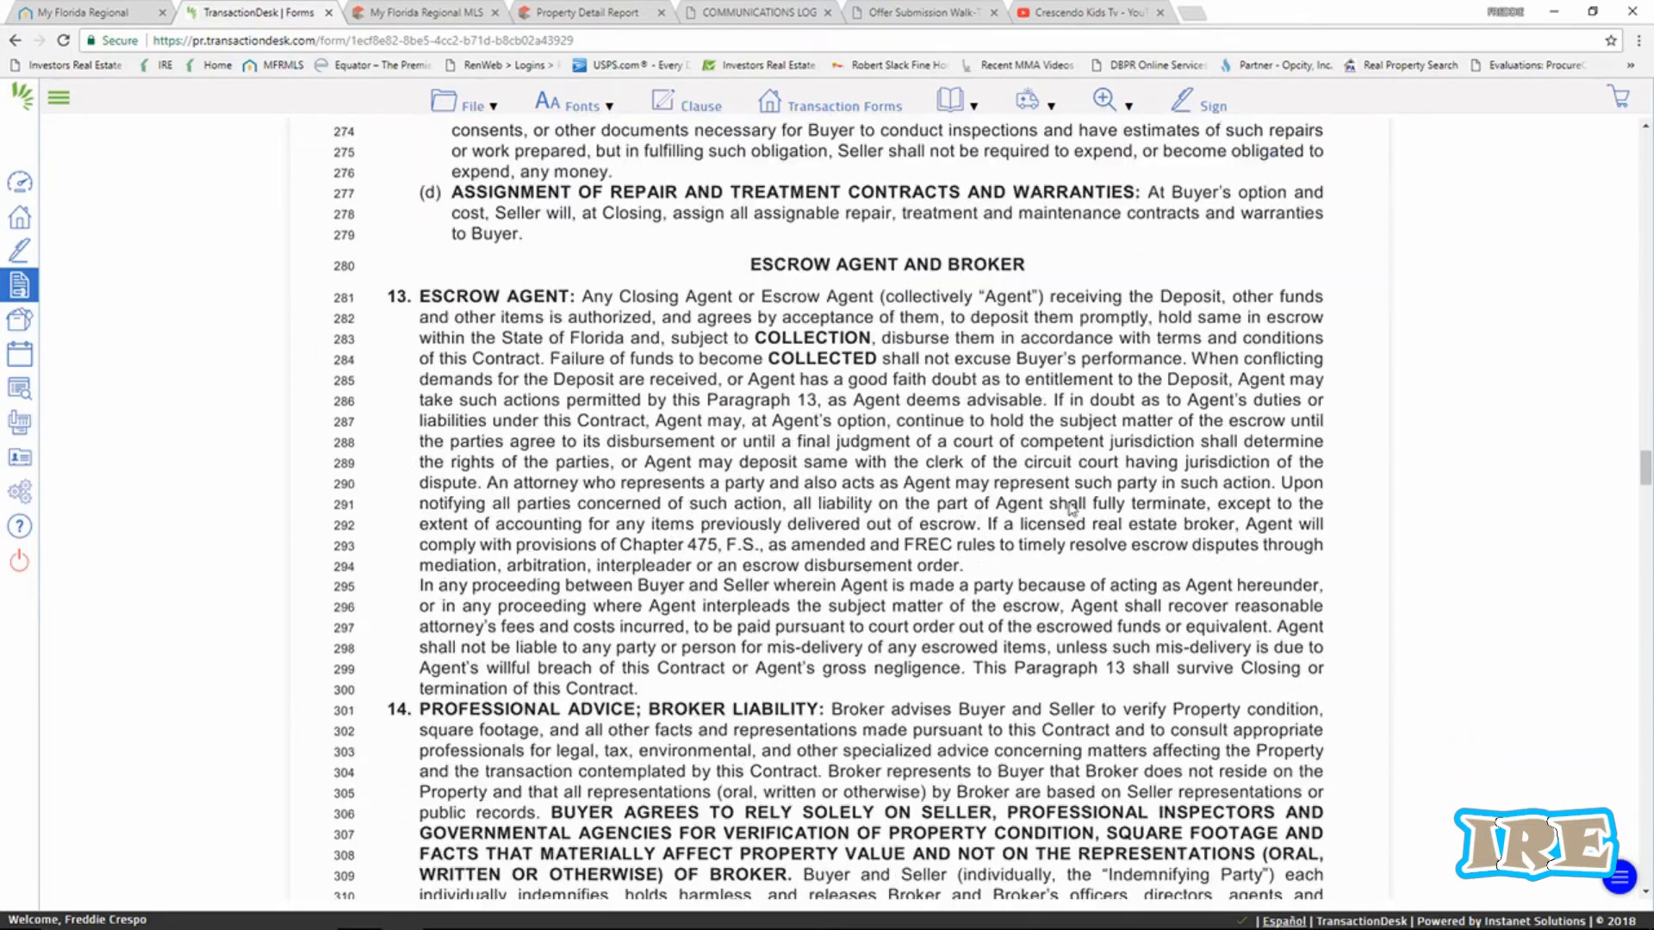
pyautogui.scroll(-15, 1072, 508)
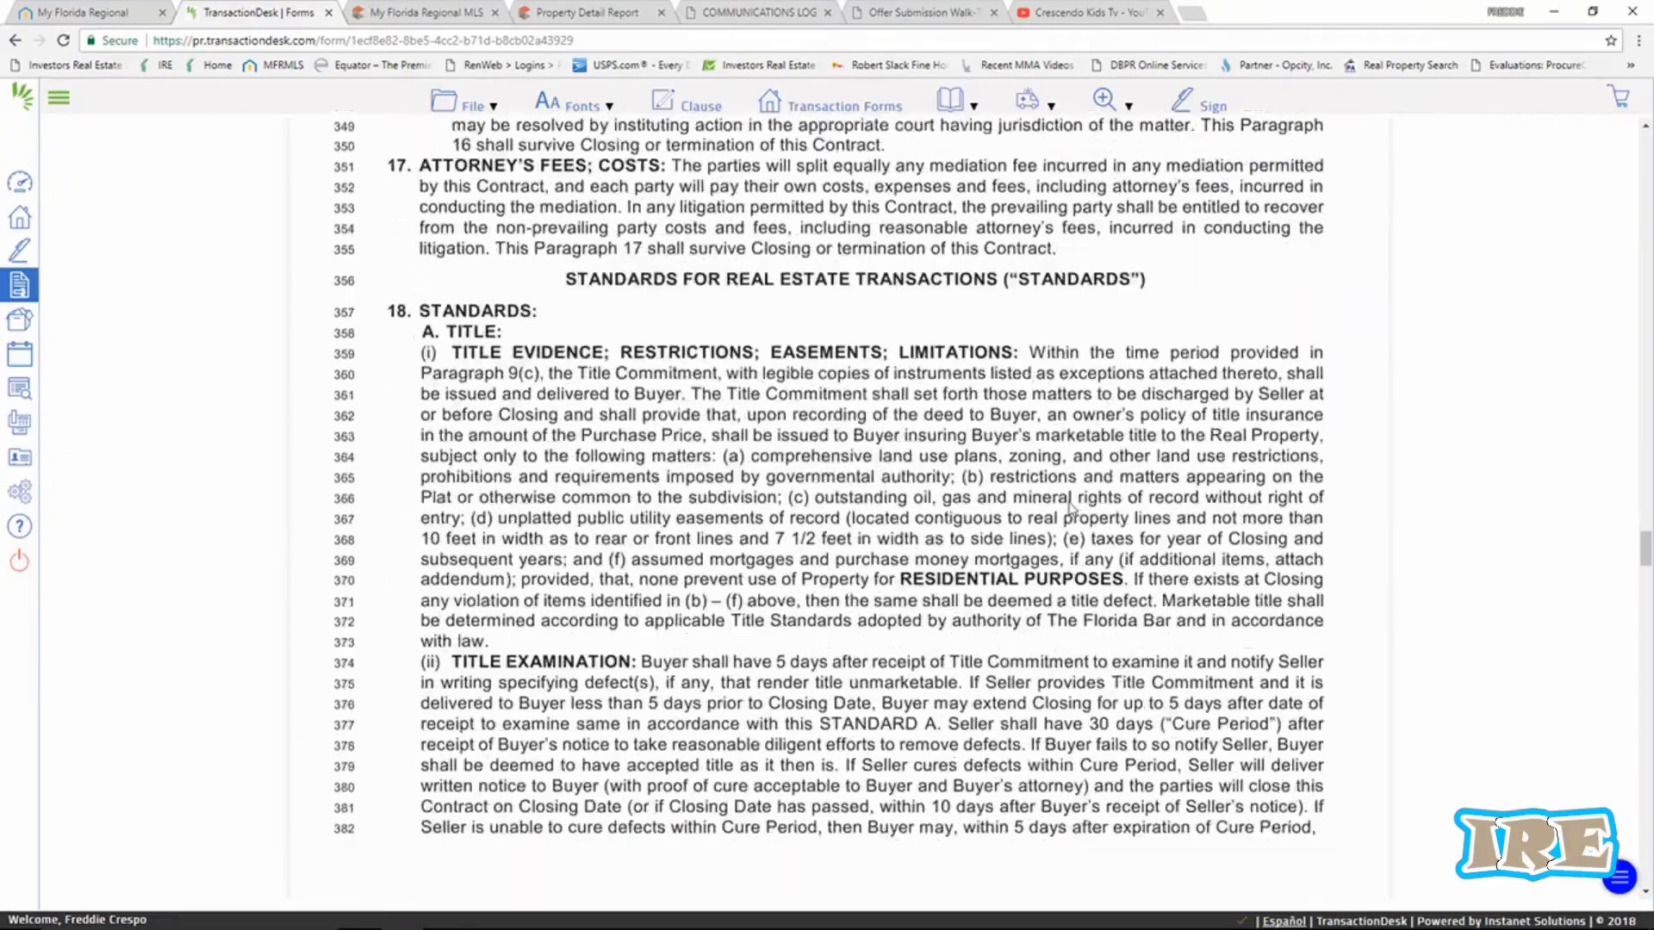
pyautogui.scroll(-16, 1071, 506)
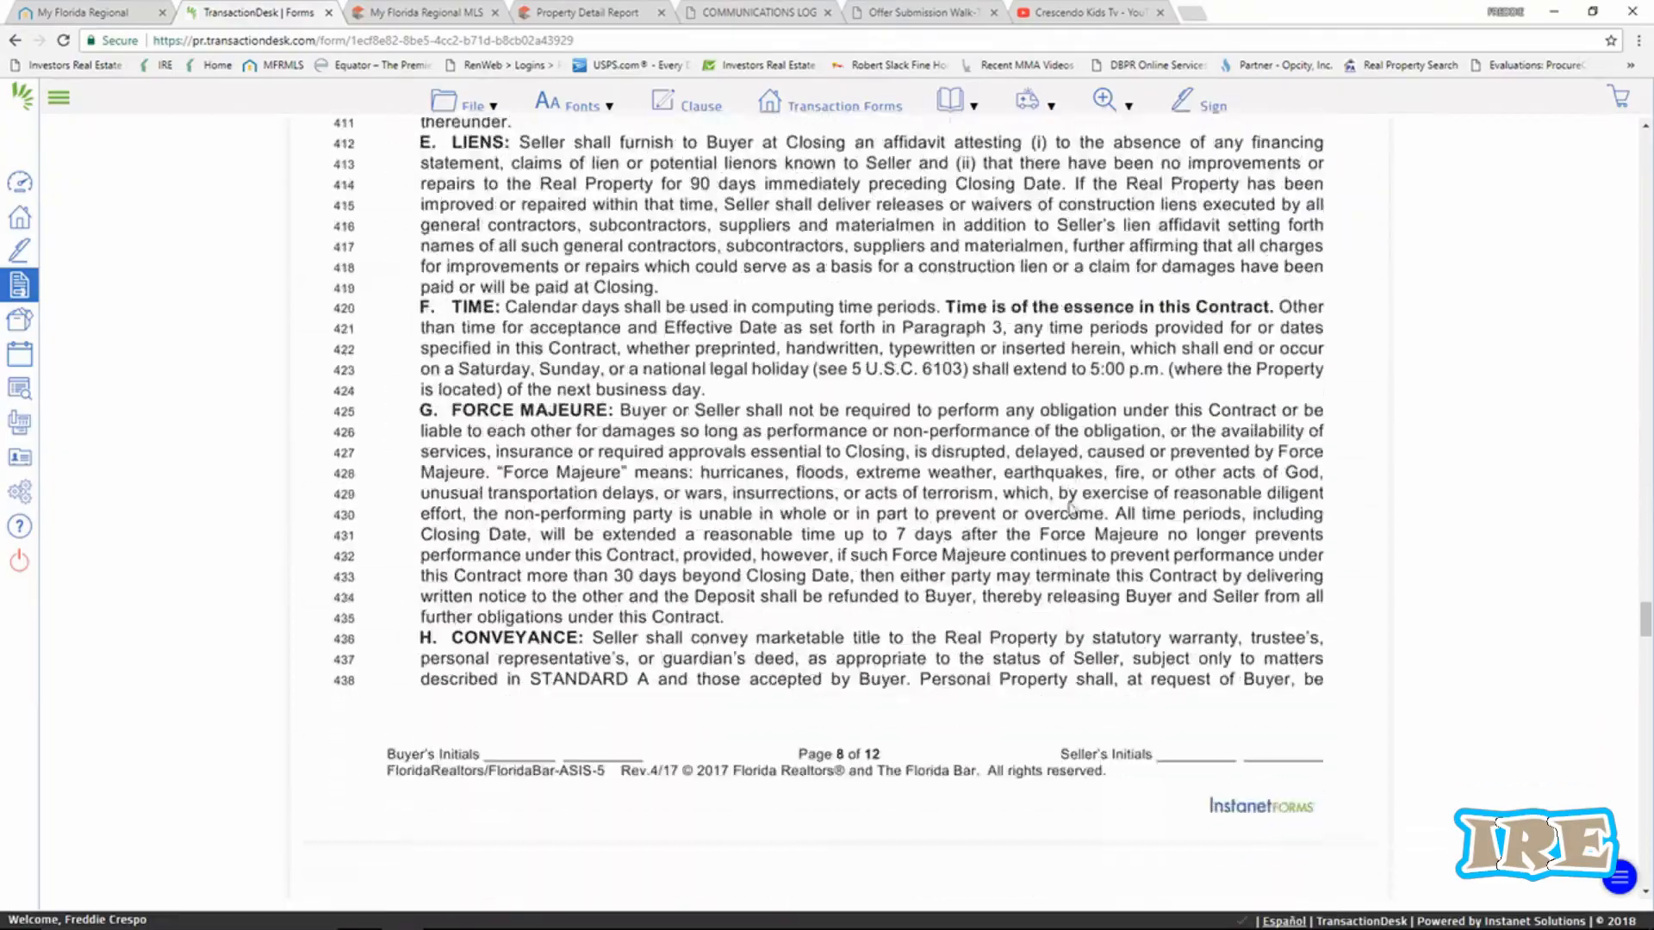
pyautogui.scroll(-15, 1072, 508)
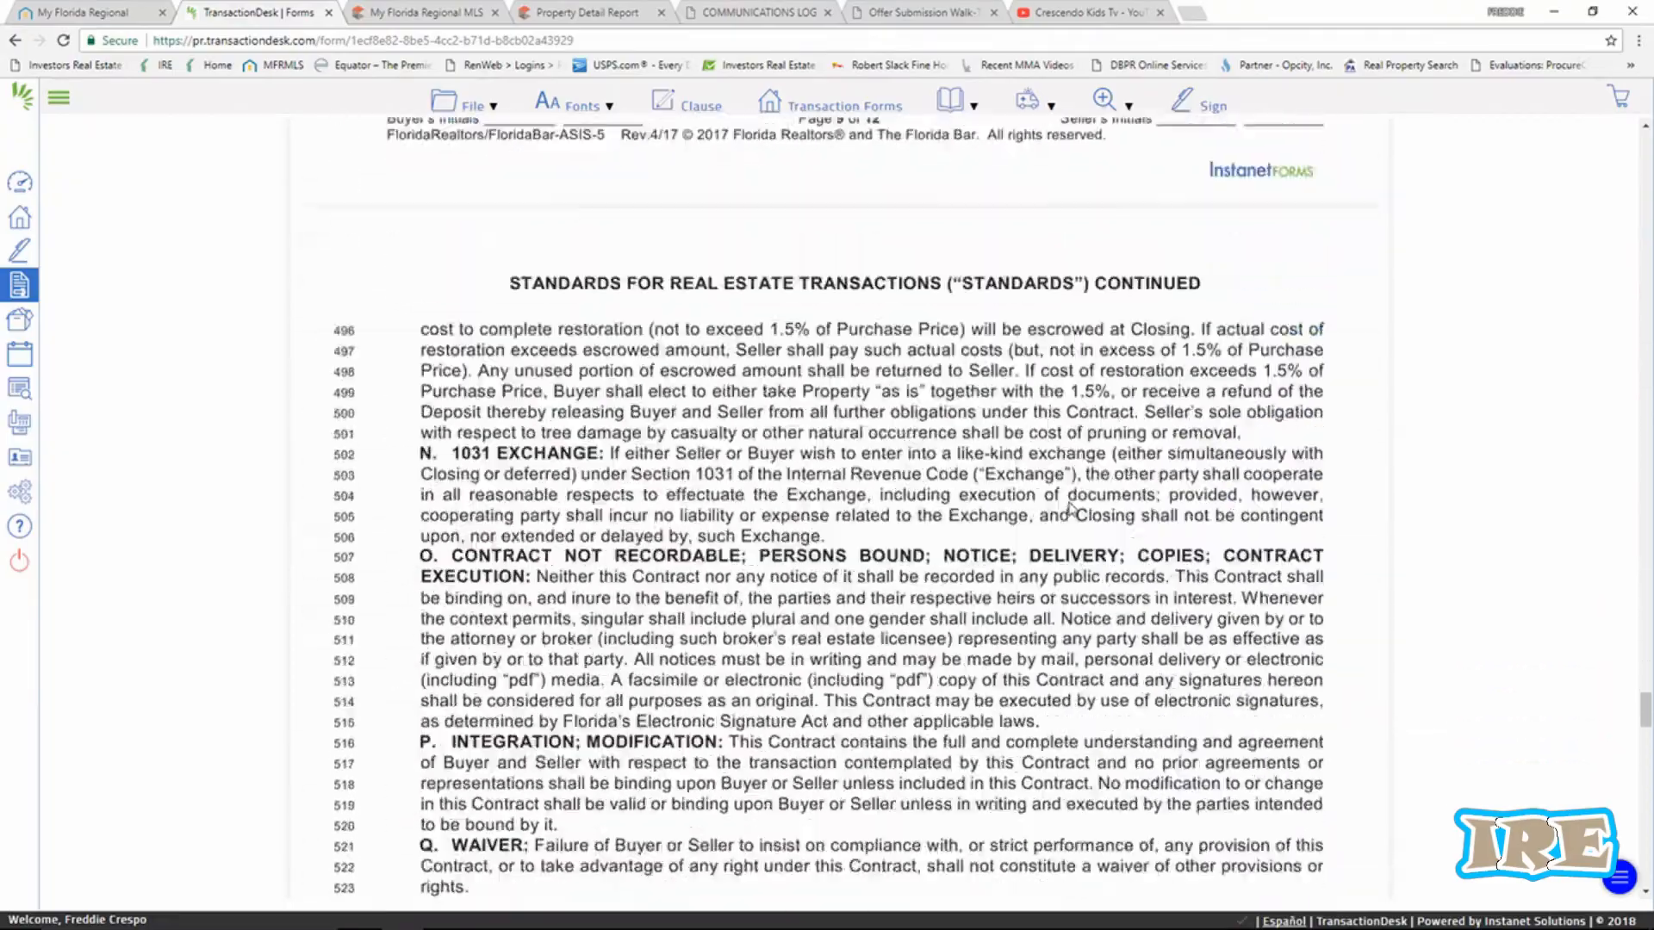
pyautogui.scroll(-15, 1071, 508)
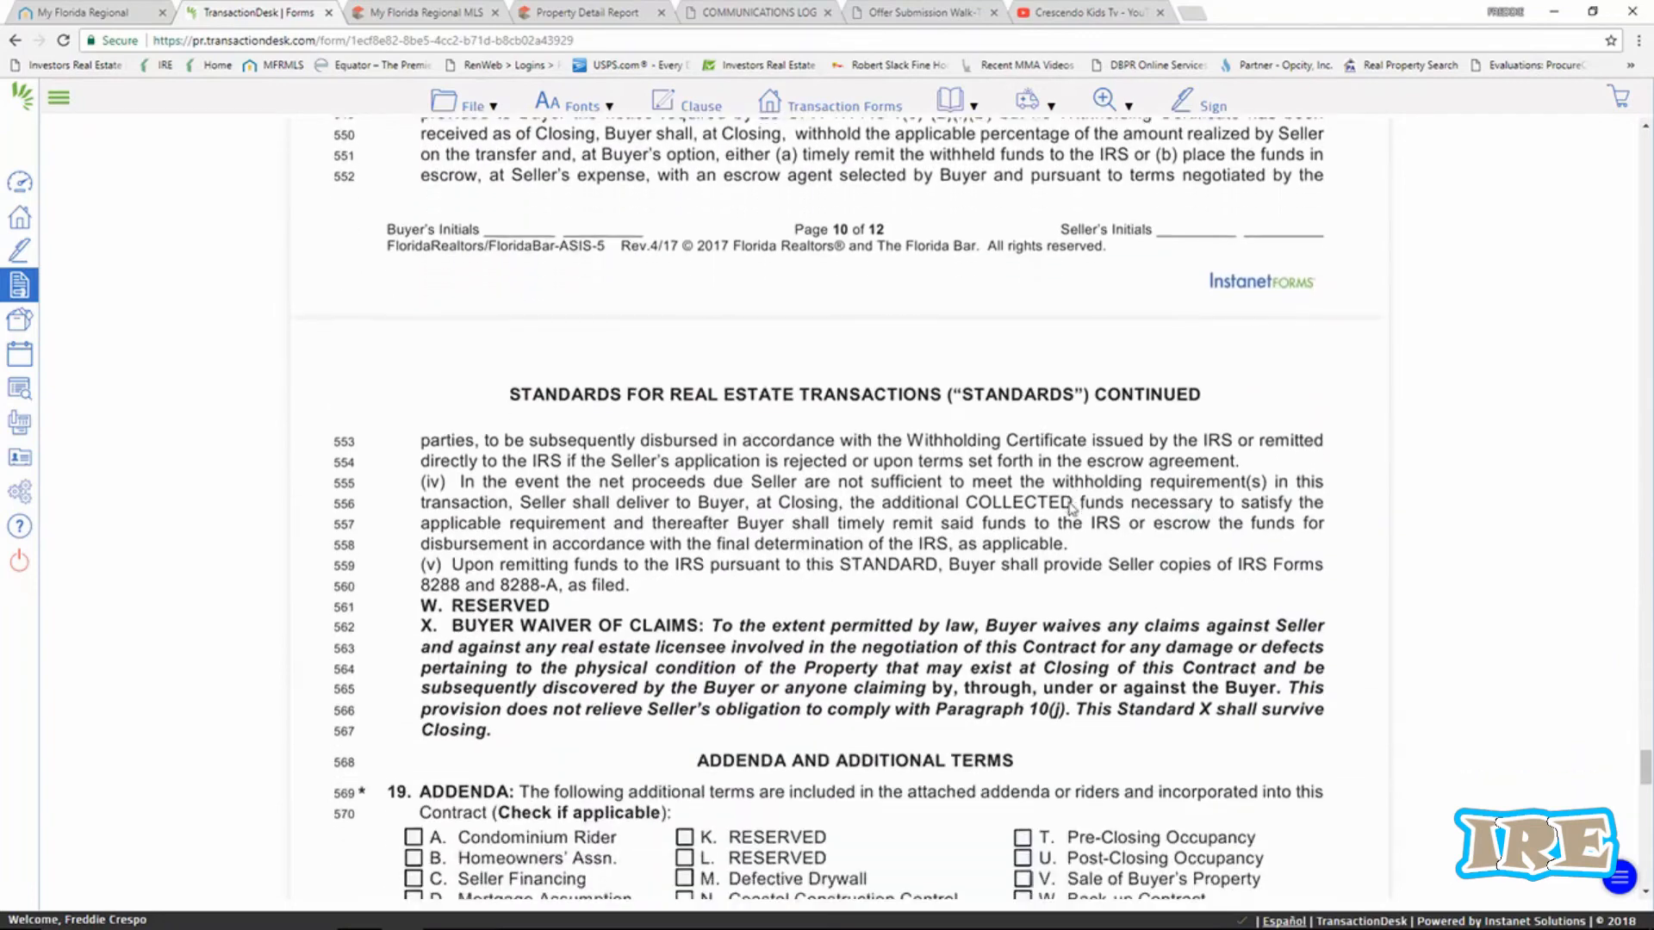
pyautogui.scroll(-5, 1070, 508)
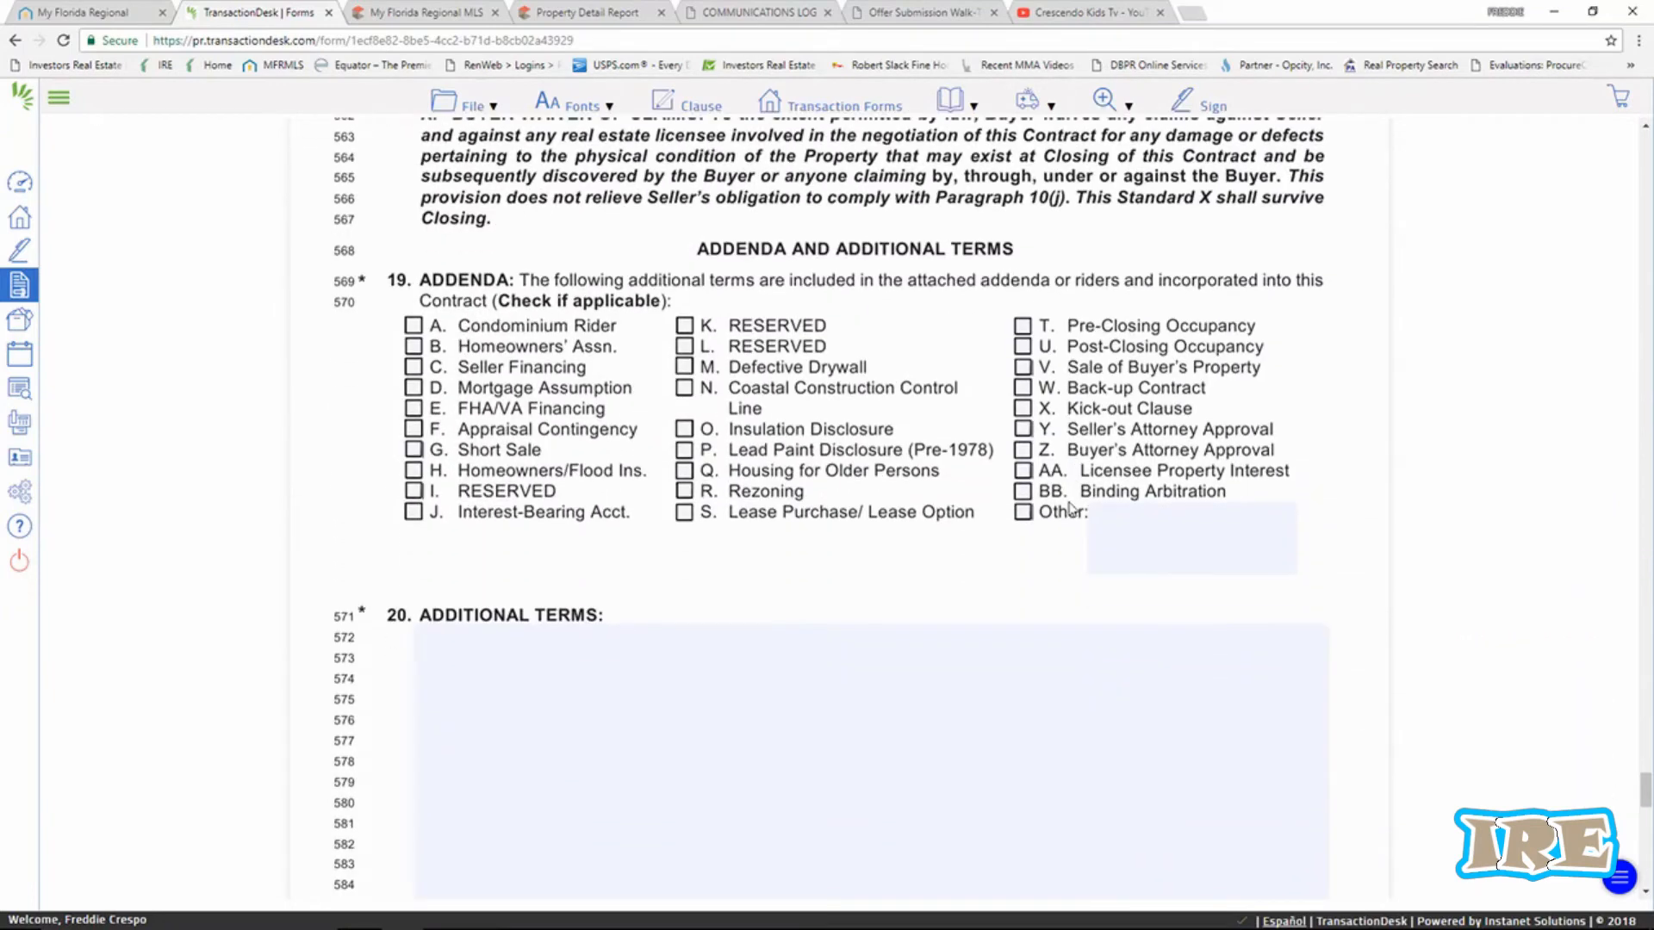
pyautogui.scroll(-1, 989, 510)
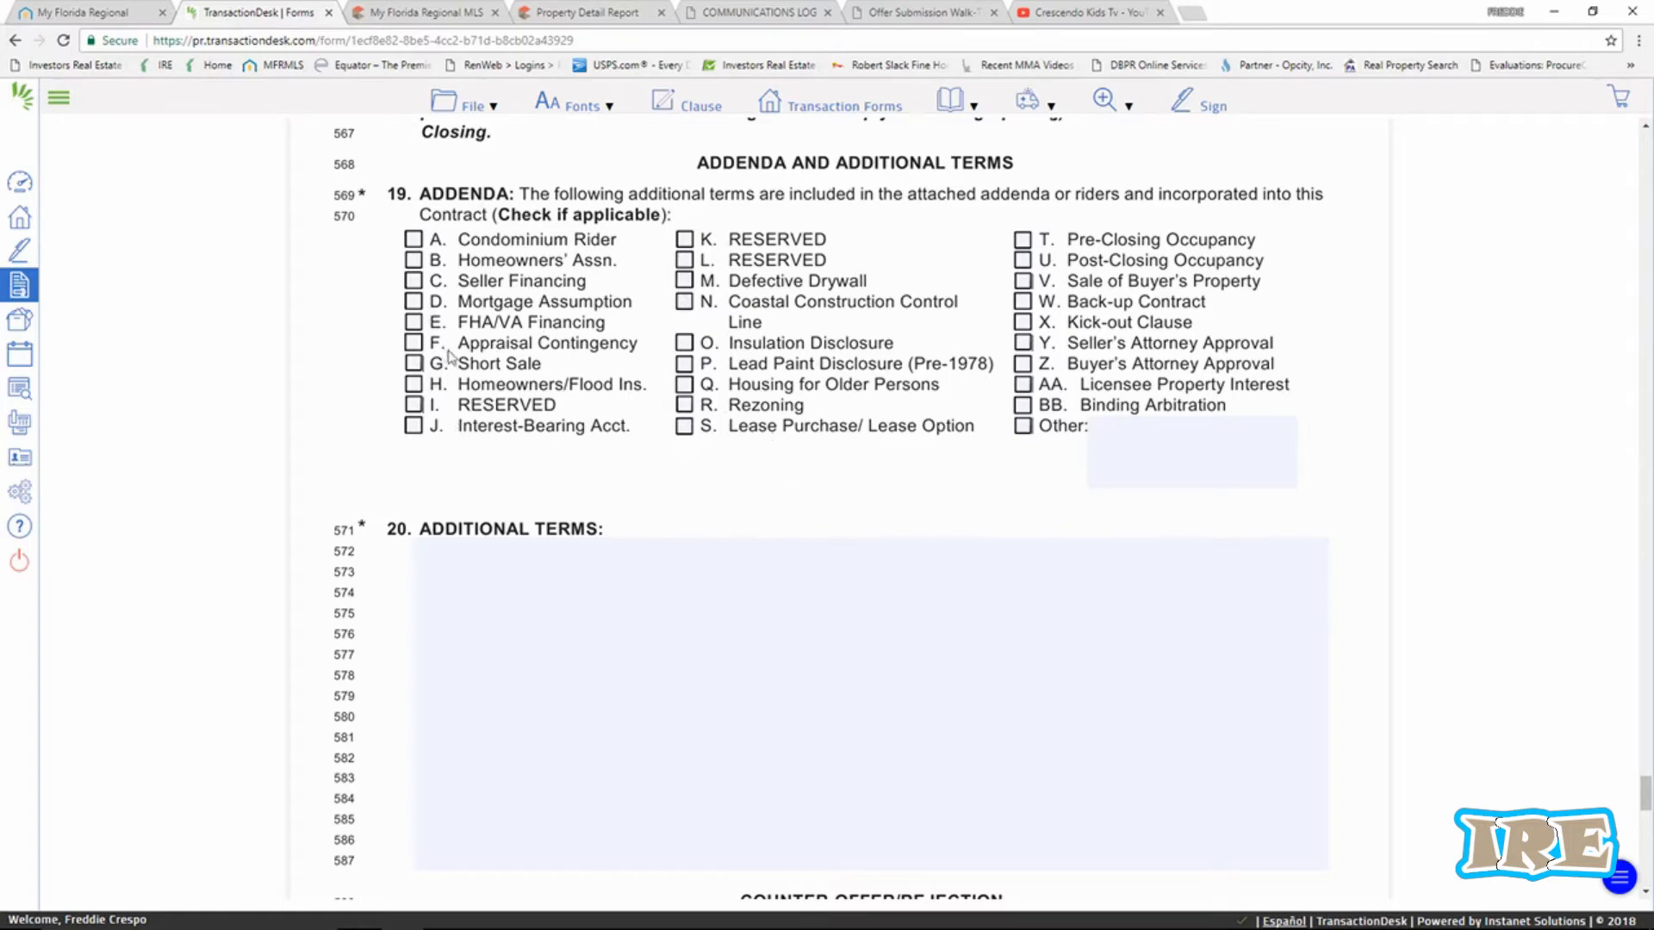
pyautogui.scroll(-1, 705, 596)
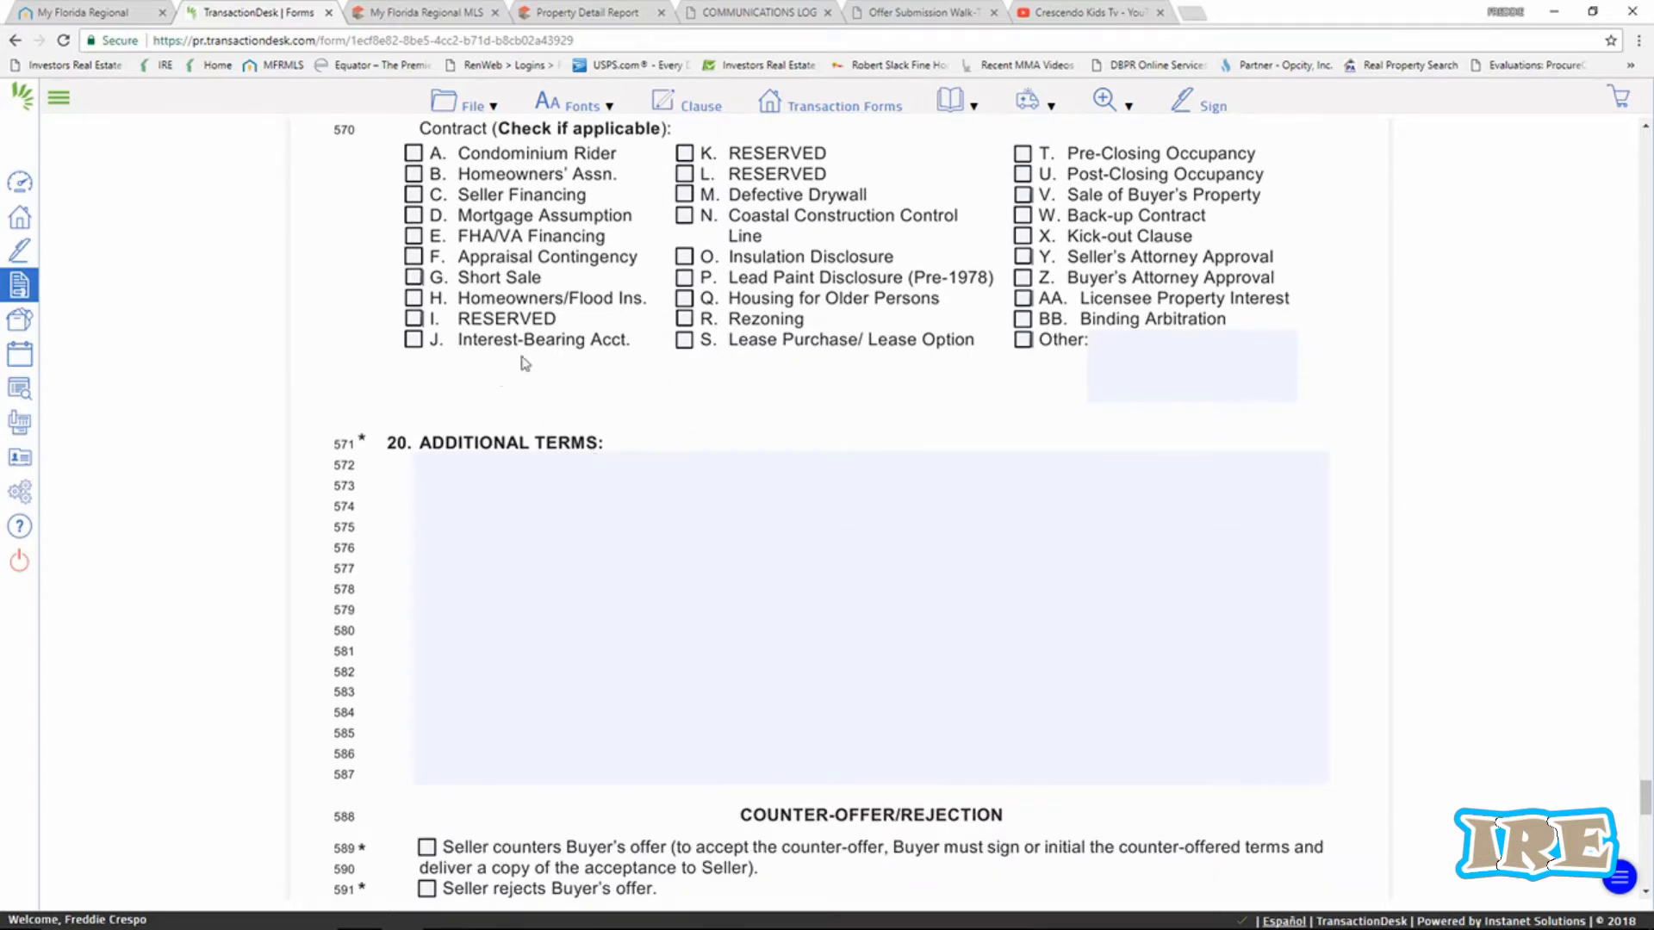
pyautogui.scroll(-1, 602, 532)
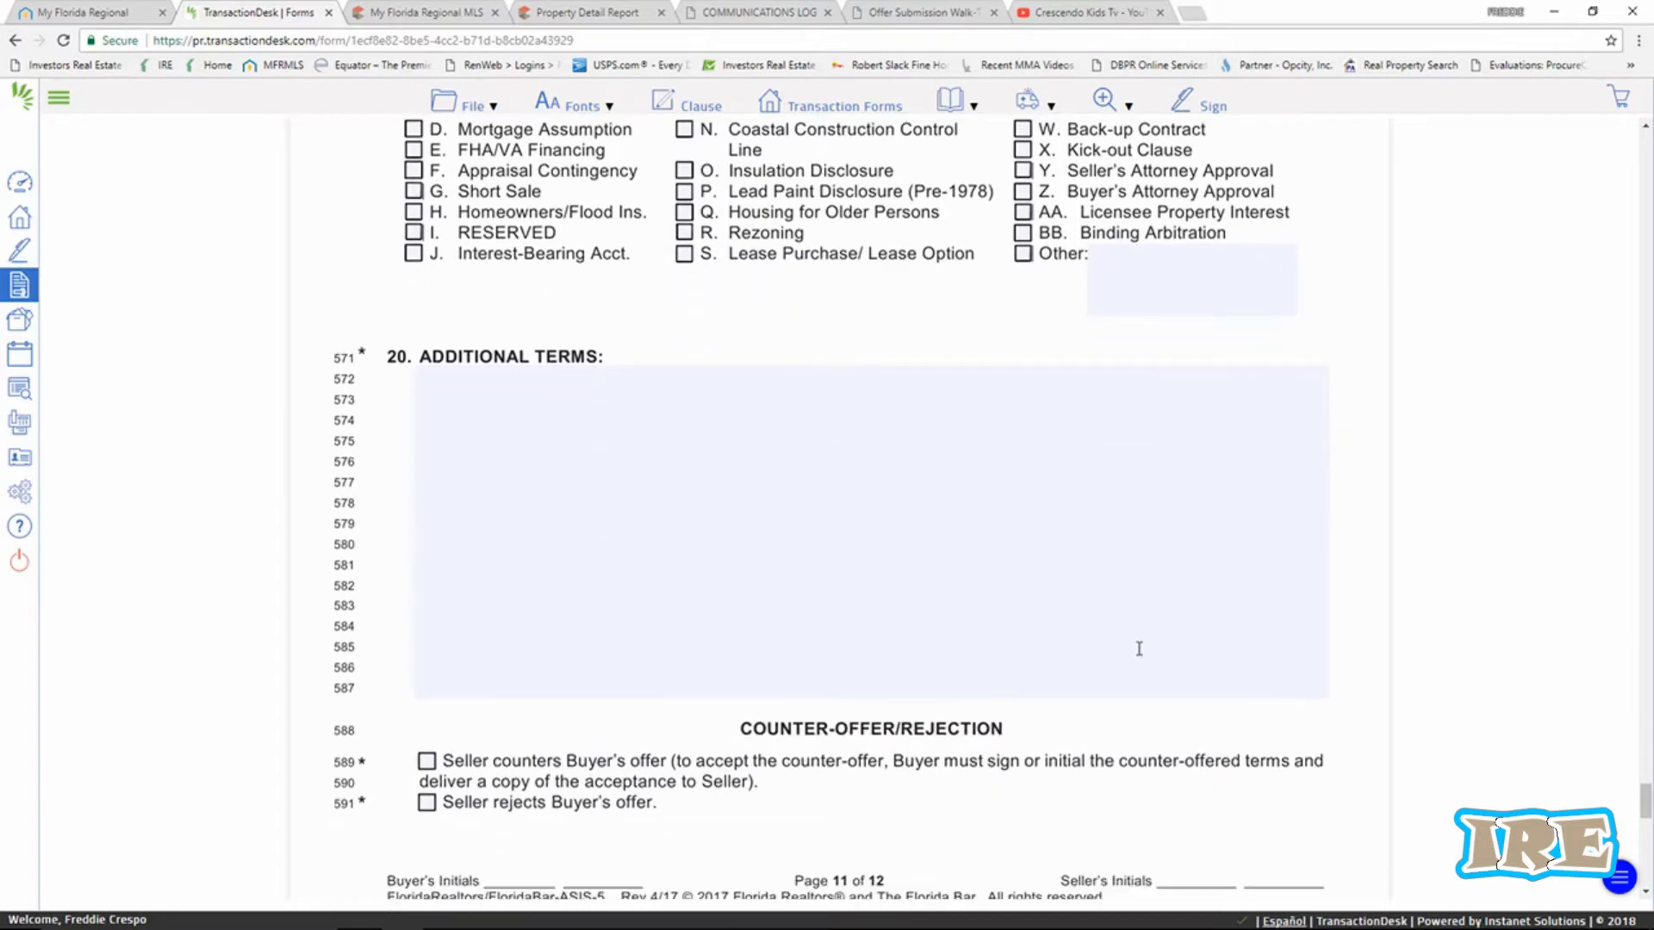
pyautogui.scroll(-2, 862, 508)
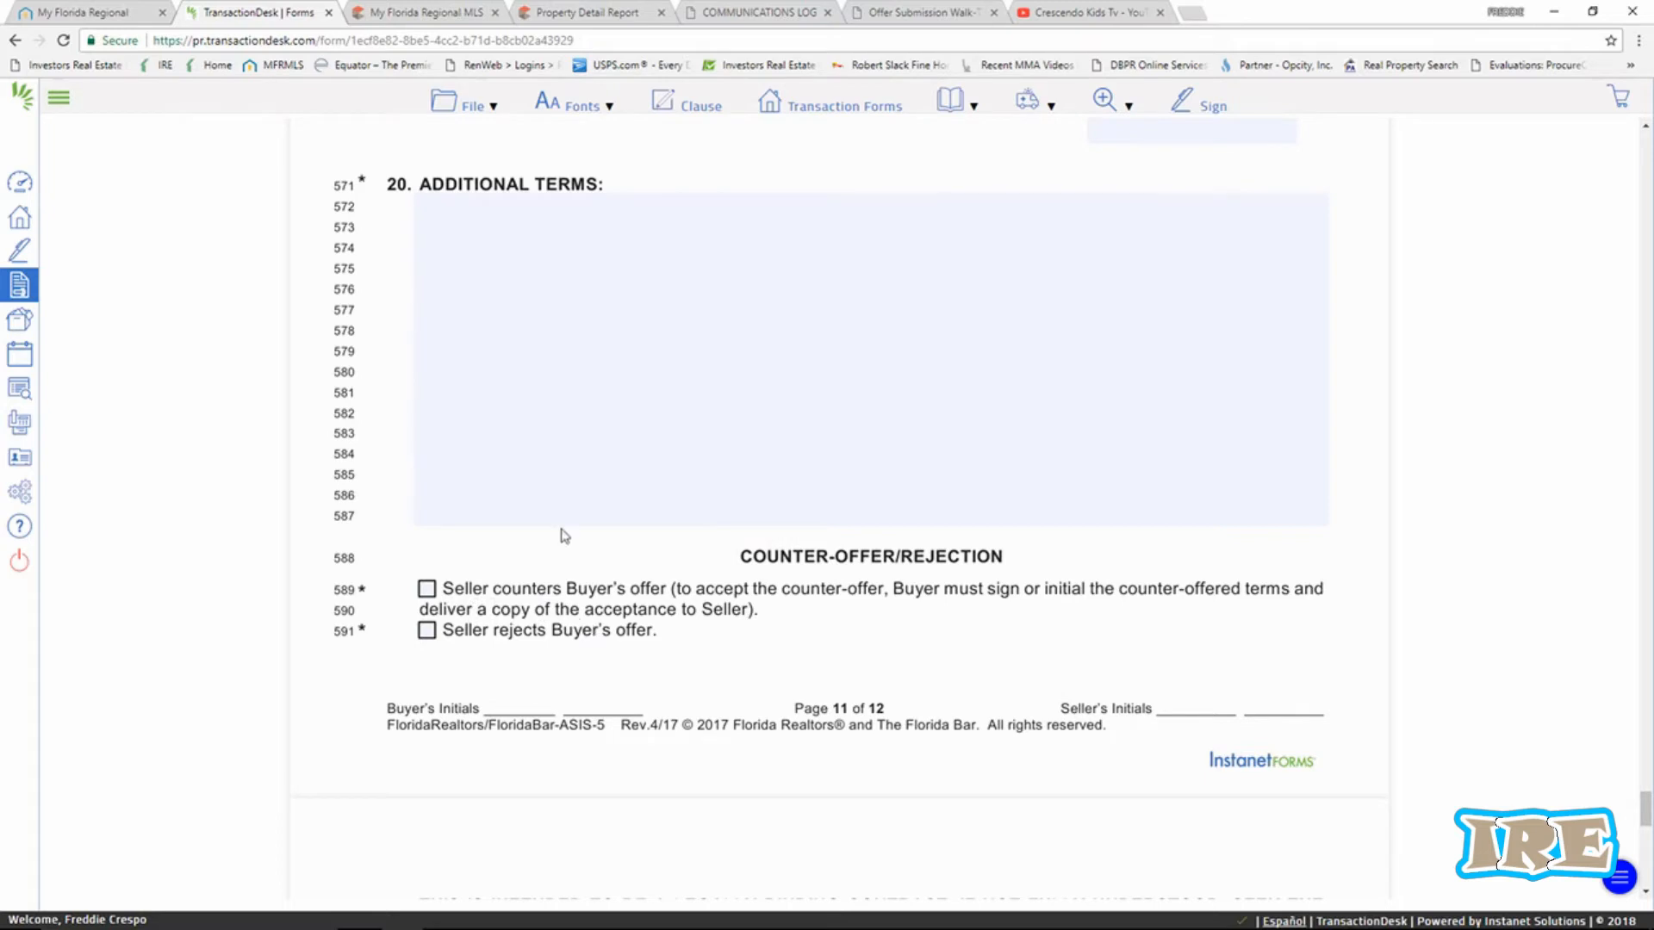
pyautogui.scroll(1, 561, 534)
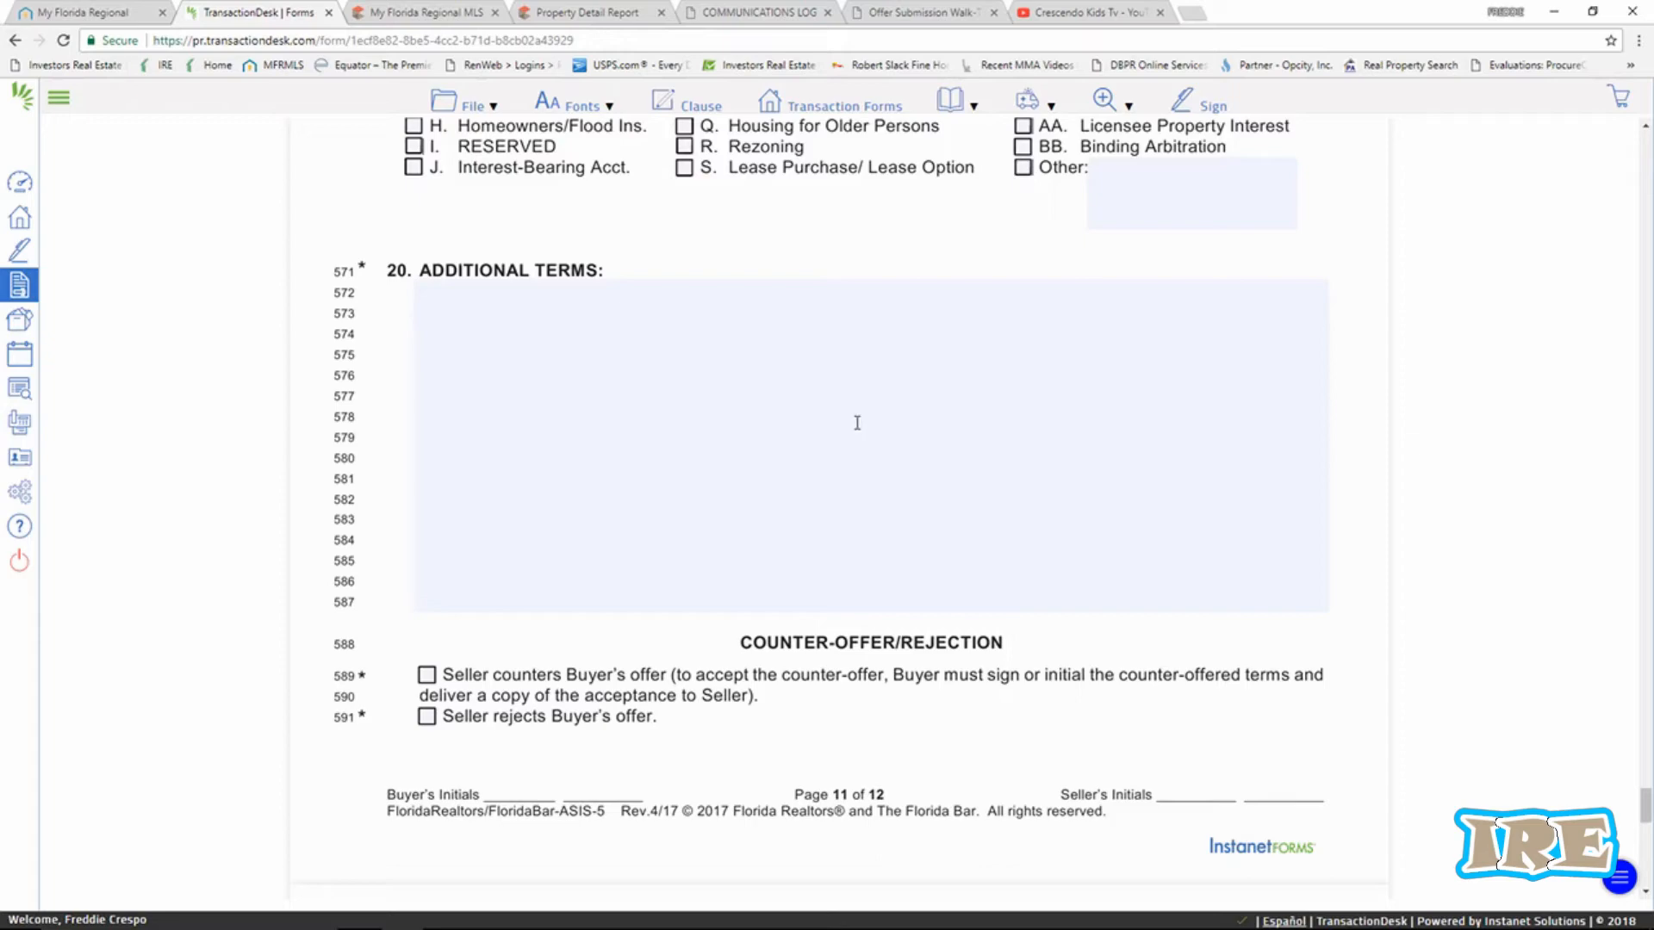
pyautogui.scroll(-3, 832, 415)
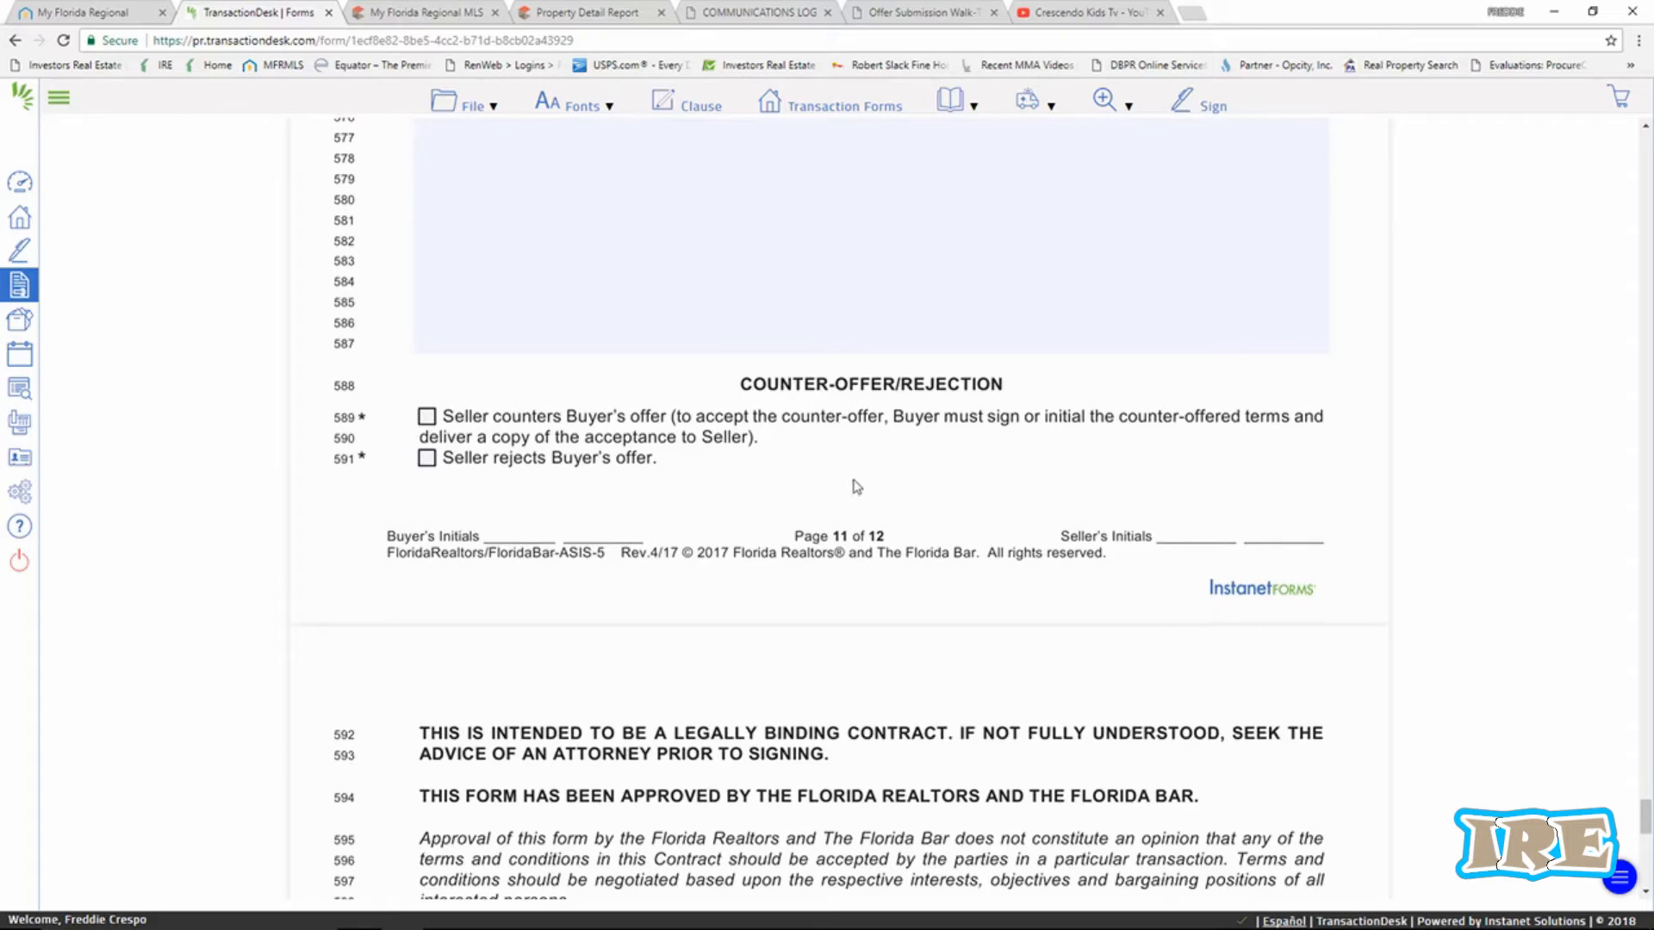
pyautogui.scroll(-2, 859, 487)
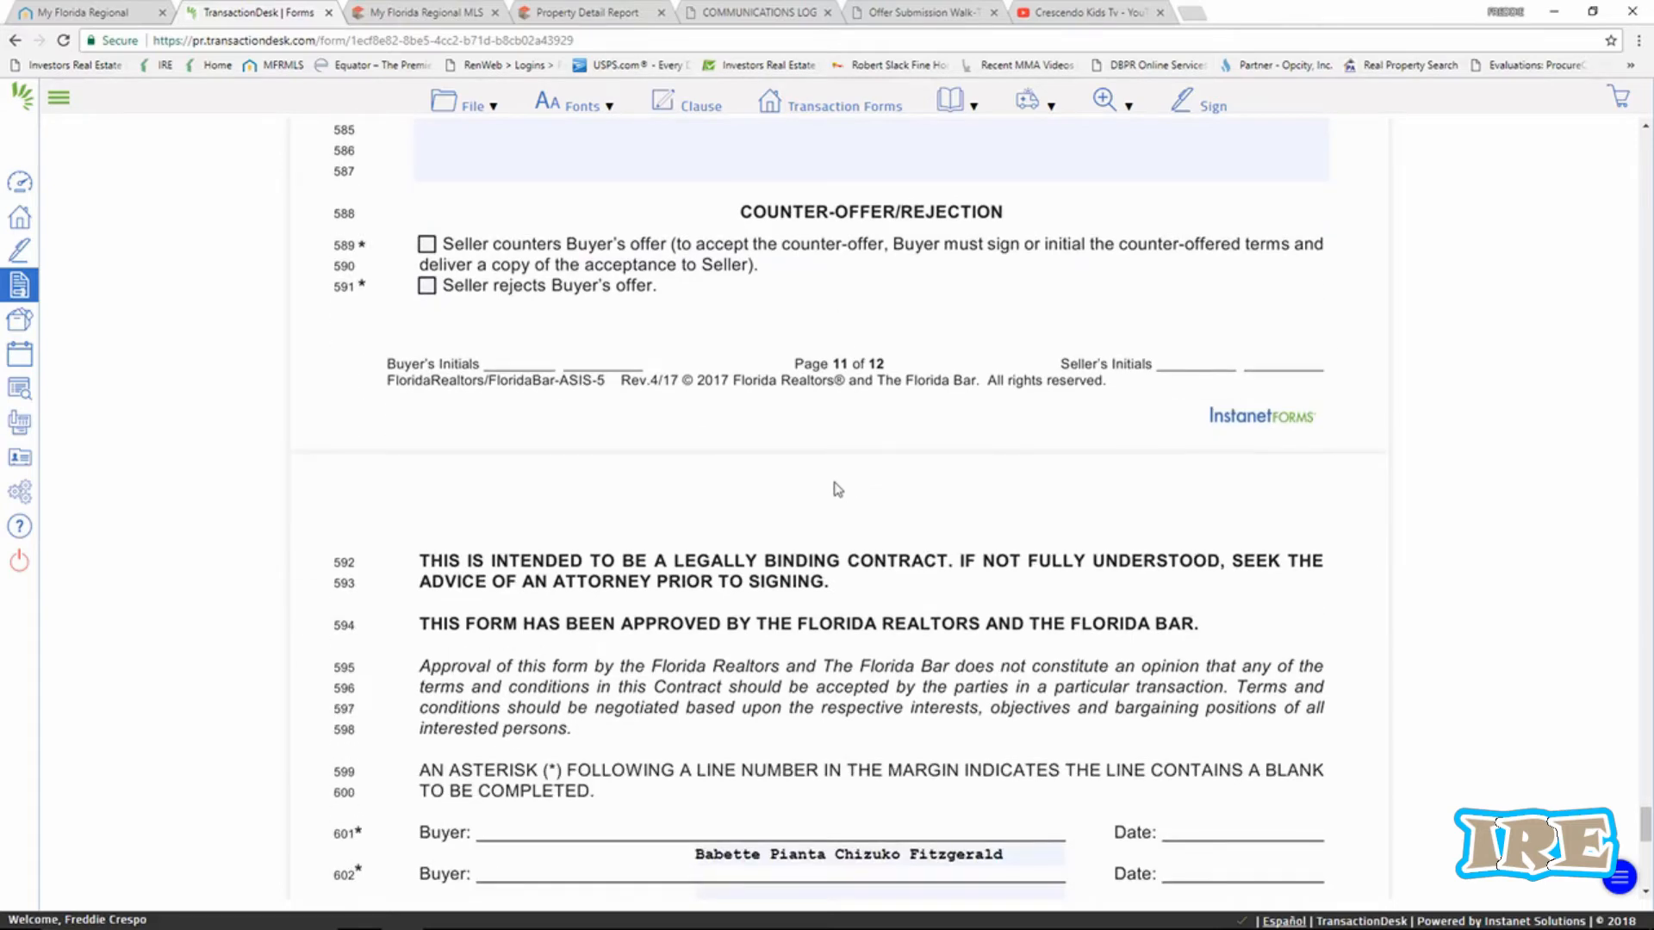
pyautogui.scroll(-2, 814, 501)
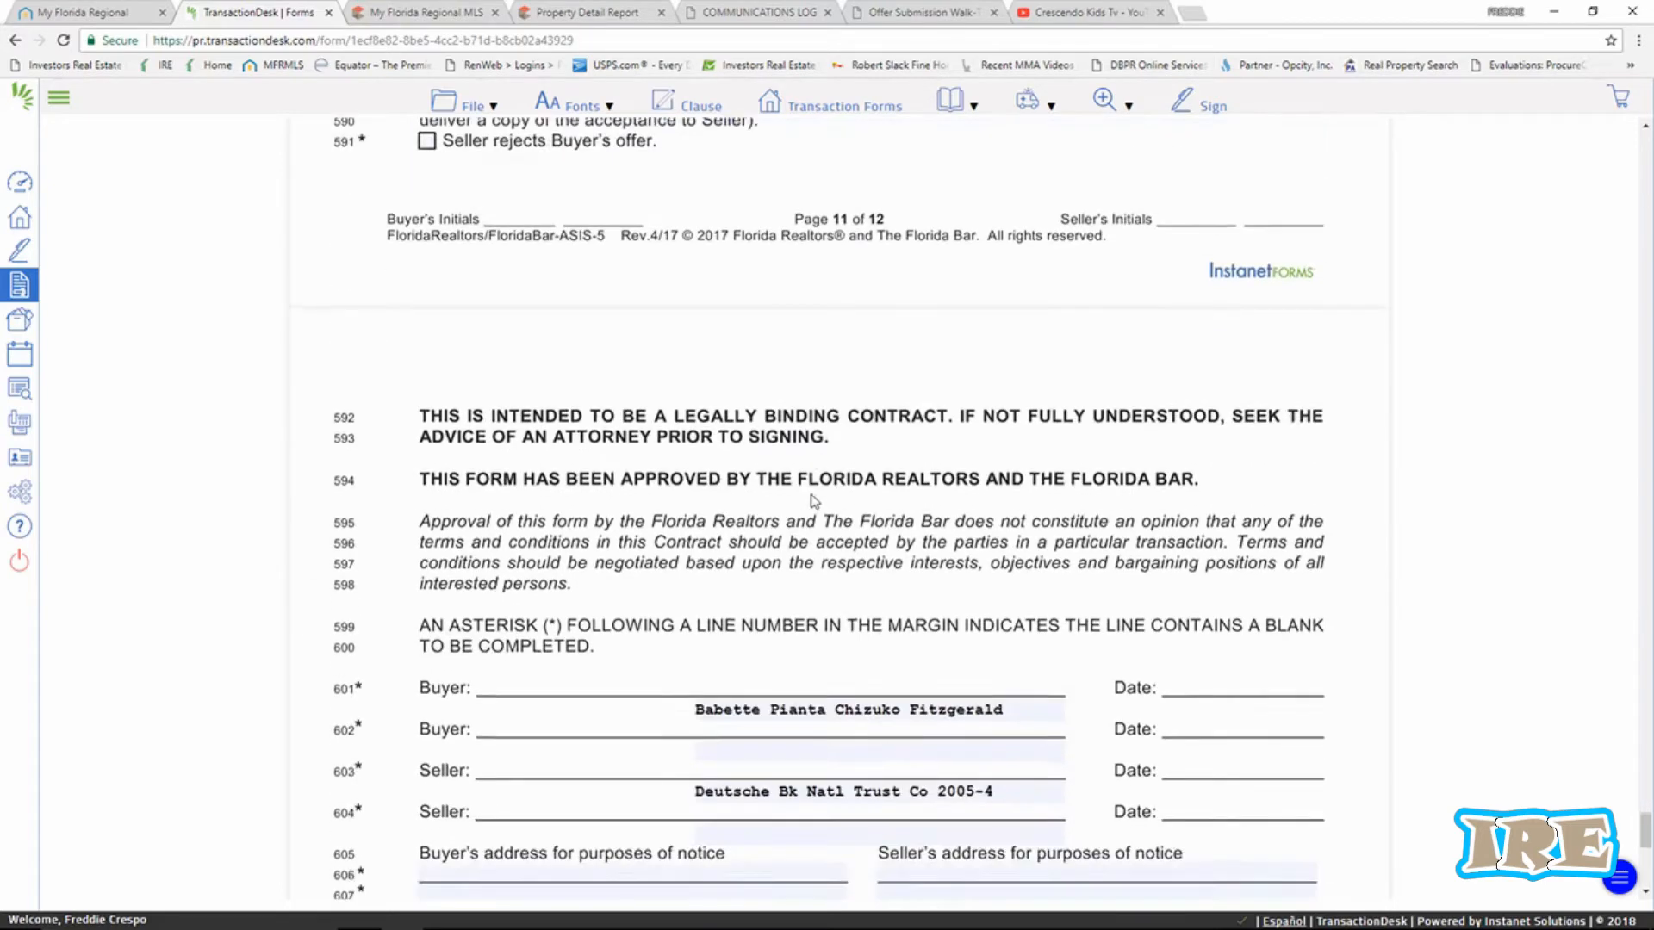
pyautogui.scroll(4, 815, 501)
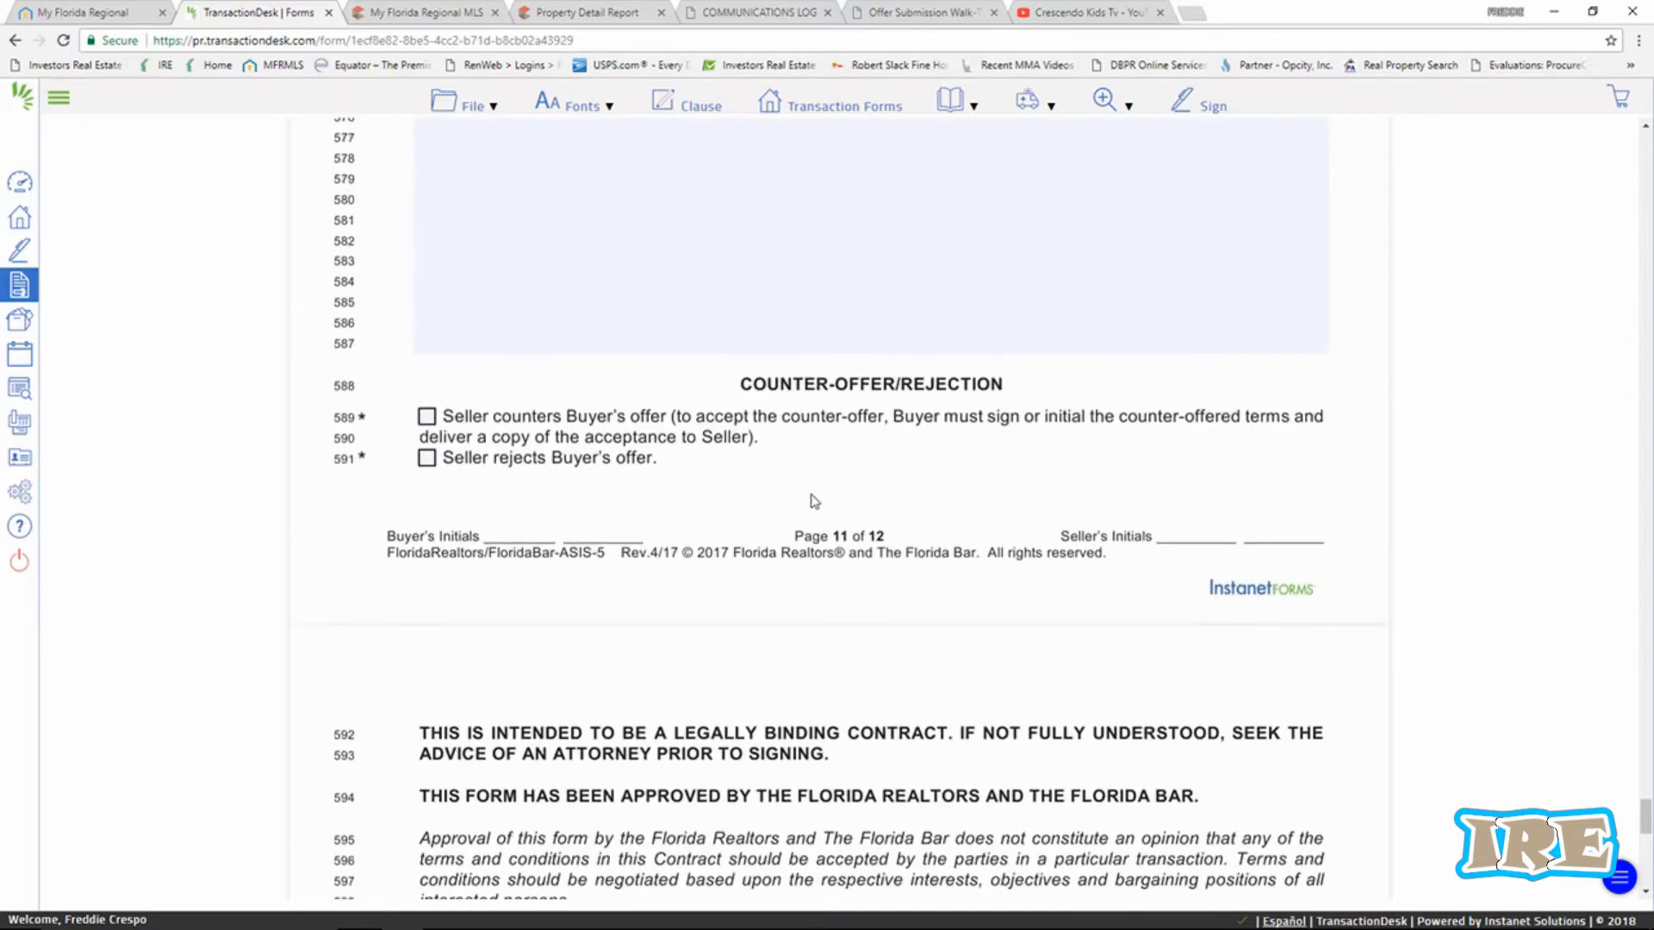
pyautogui.scroll(-6, 815, 502)
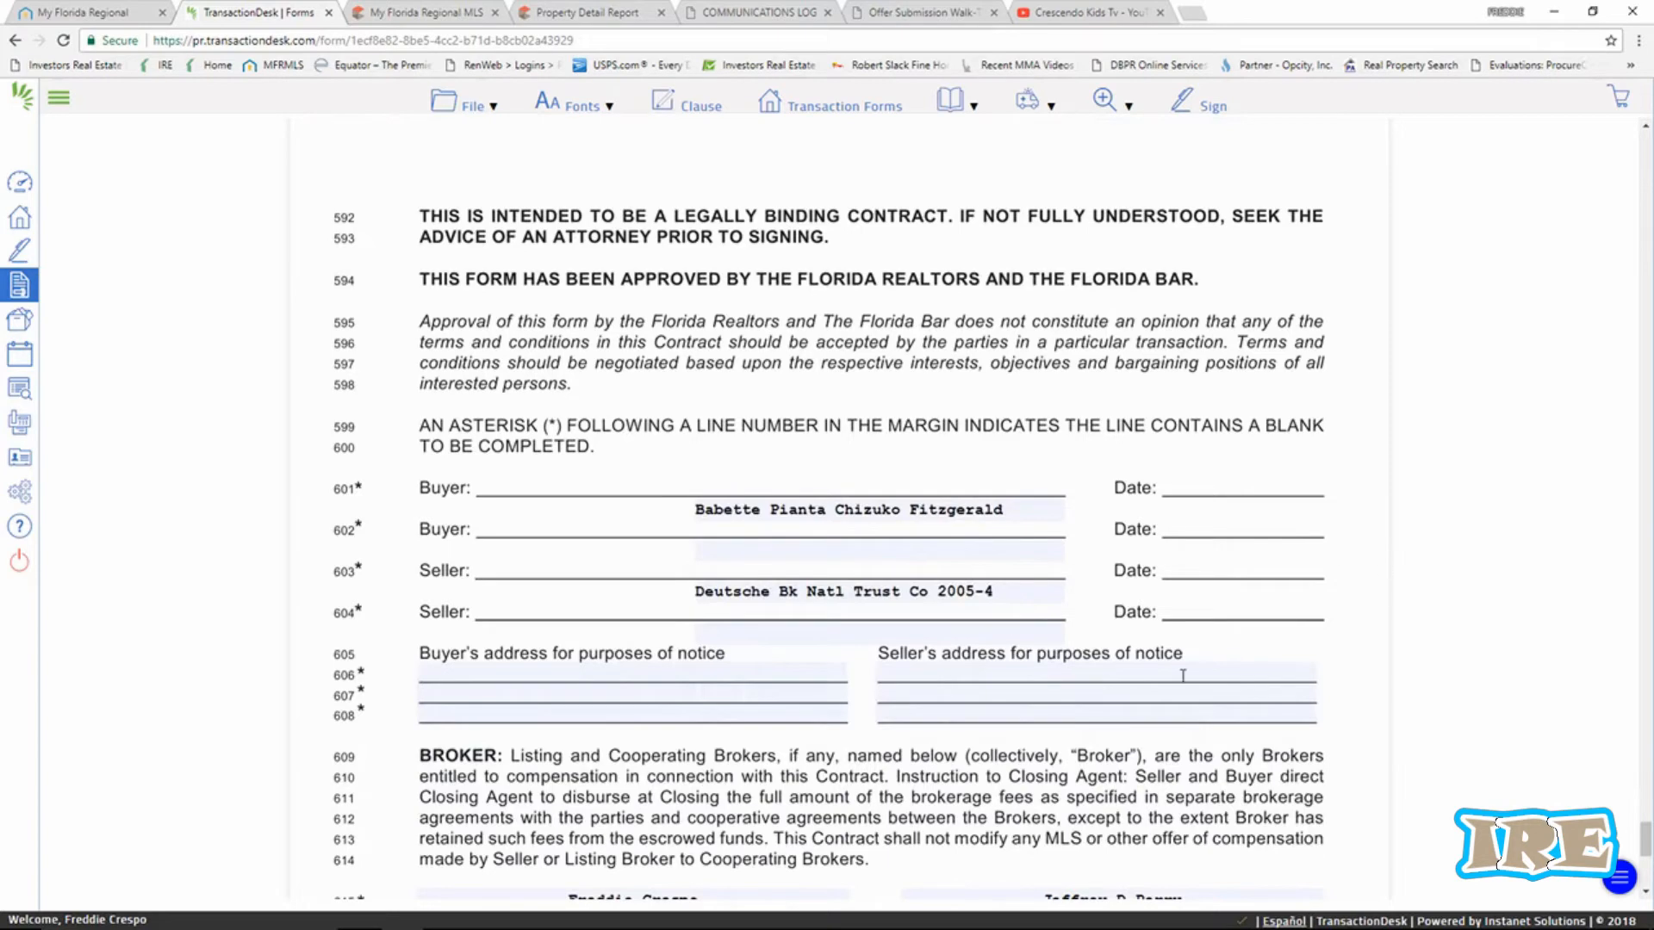
pyautogui.scroll(-3, 1182, 675)
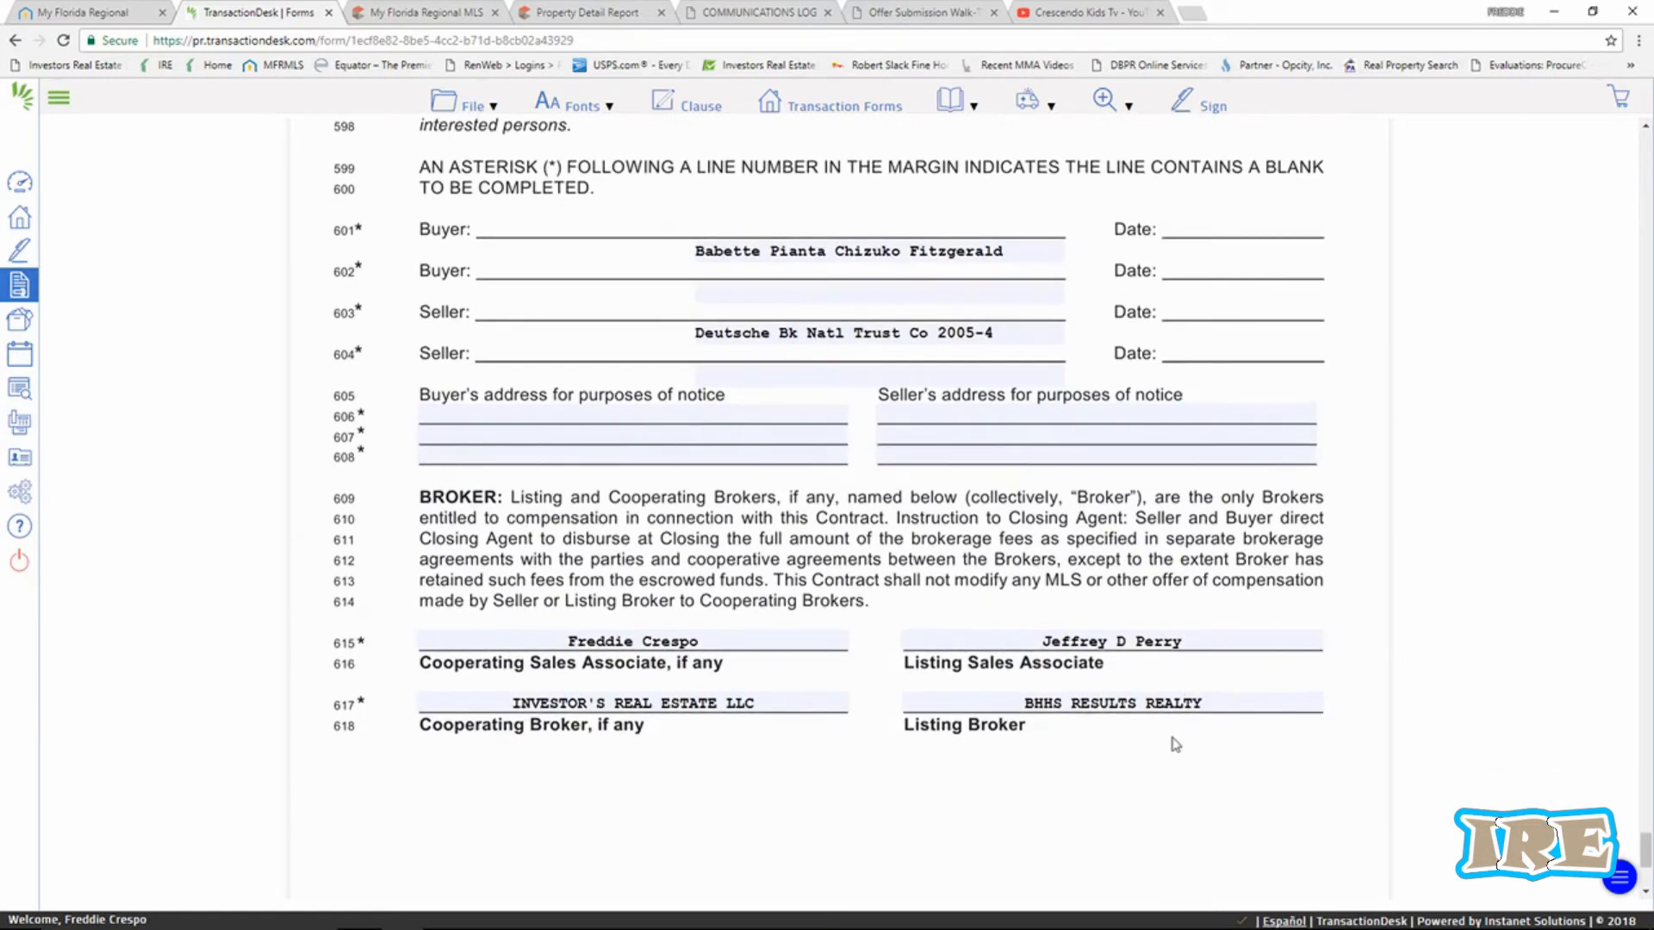
pyautogui.scroll(-4, 1175, 745)
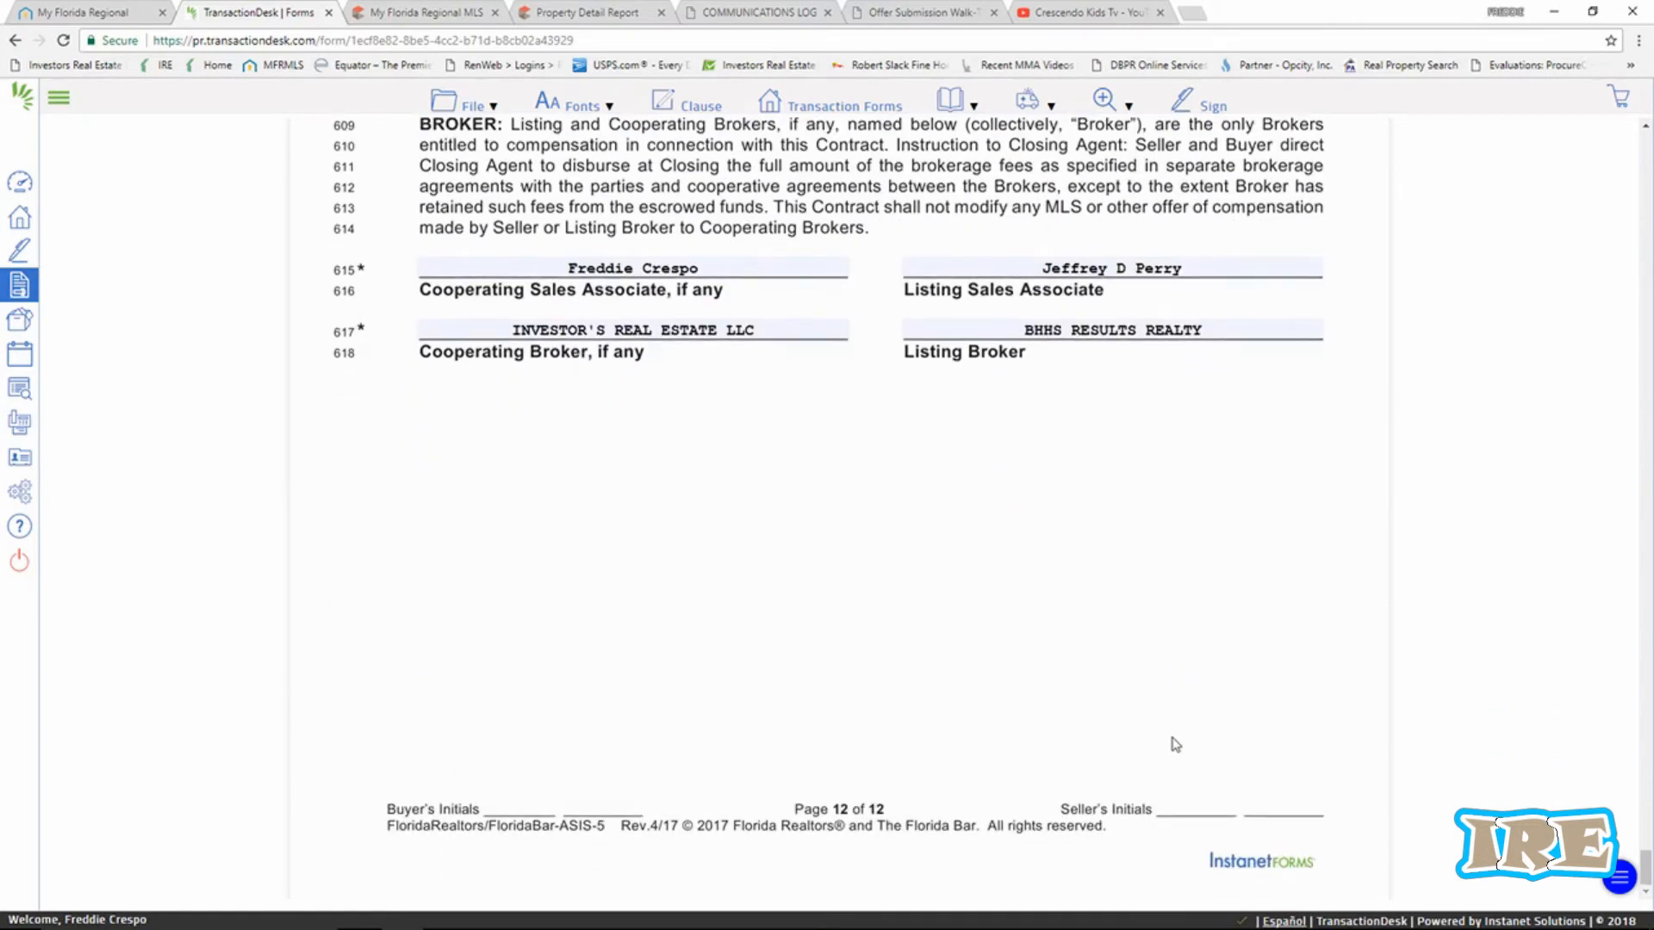
# Save the filled-in AS IS Residential Contract with File > Save > Save.
pyautogui.click(469, 103)
pyautogui.moveTo(497, 250)
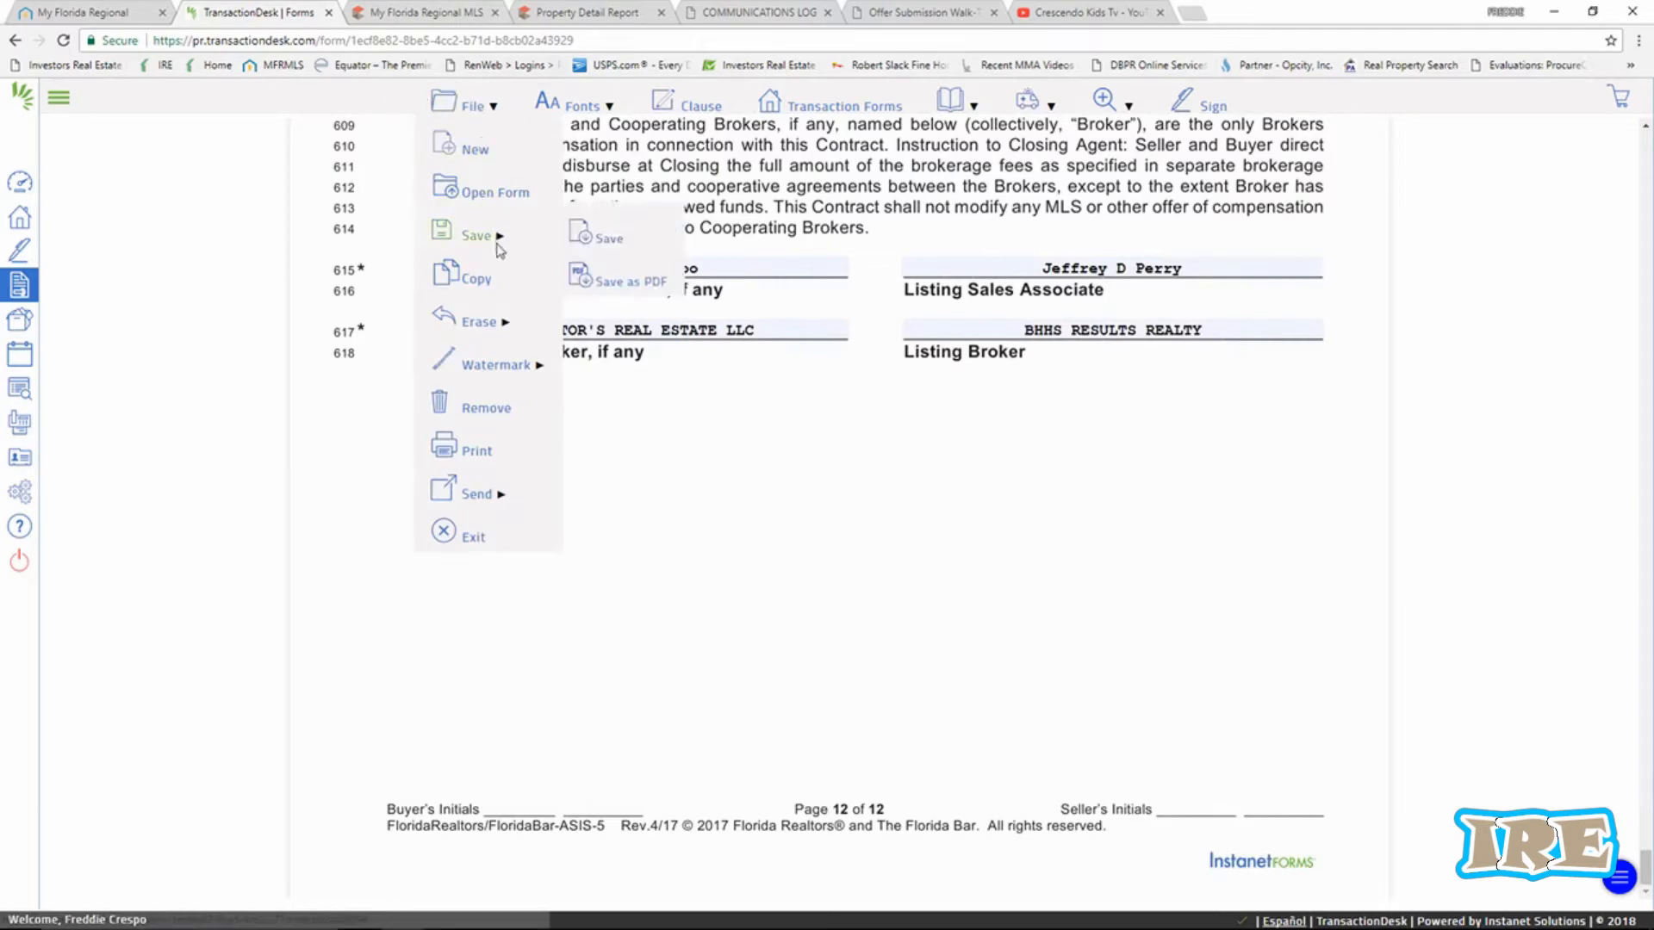
pyautogui.click(588, 245)
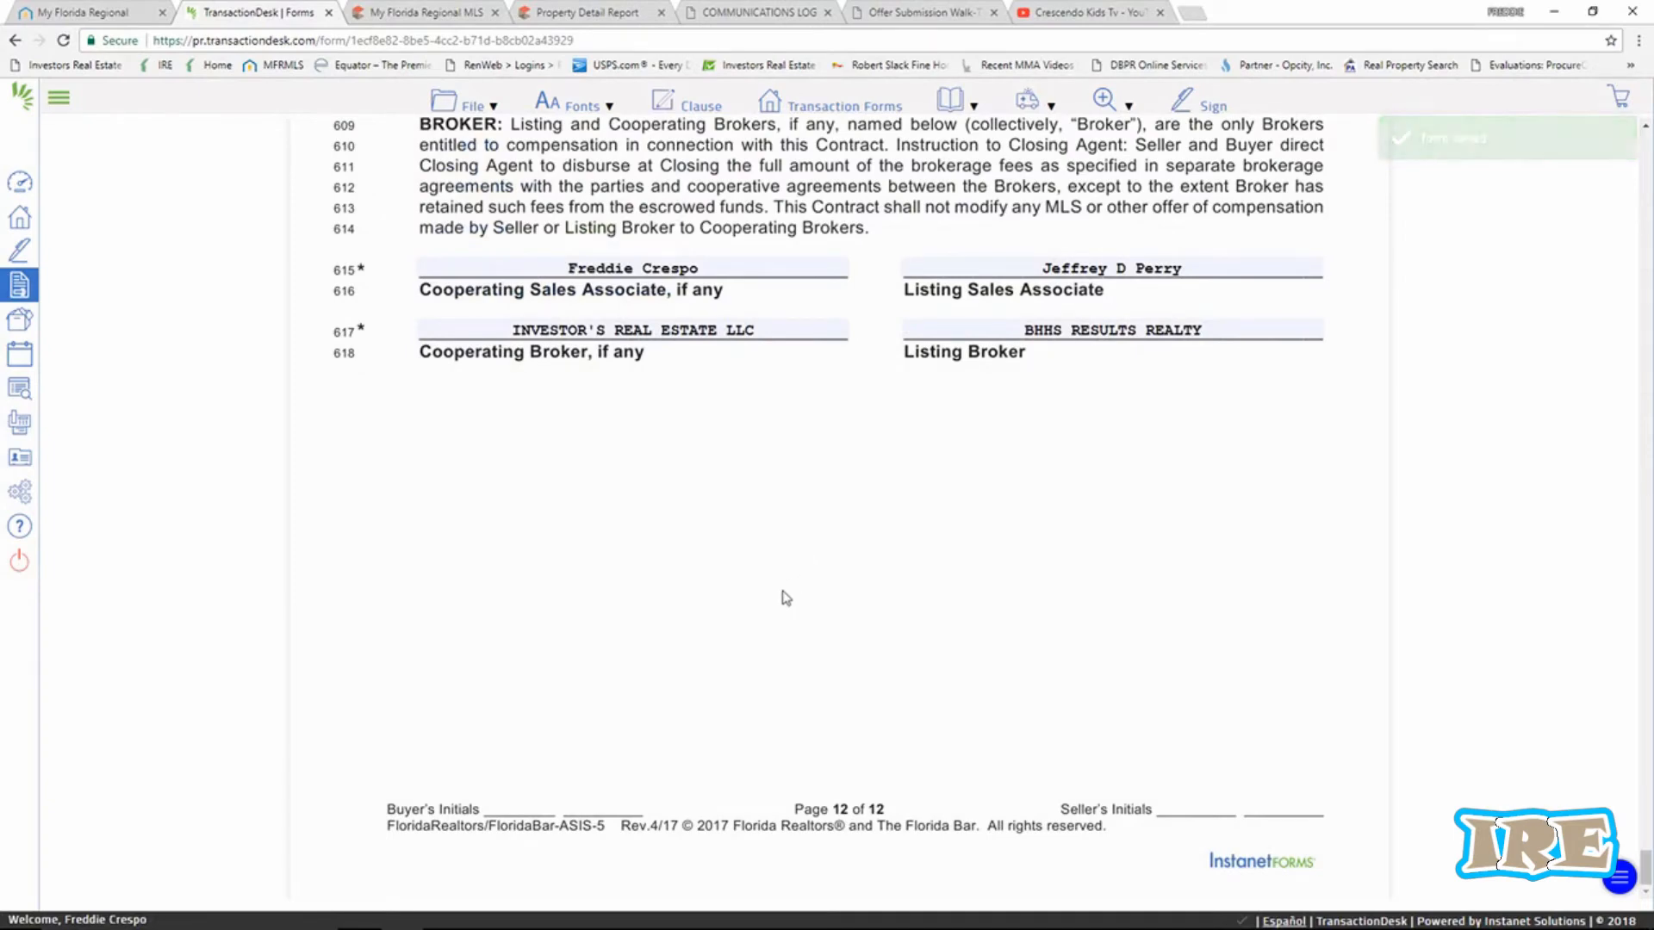
pyautogui.scroll(7, 678, 571)
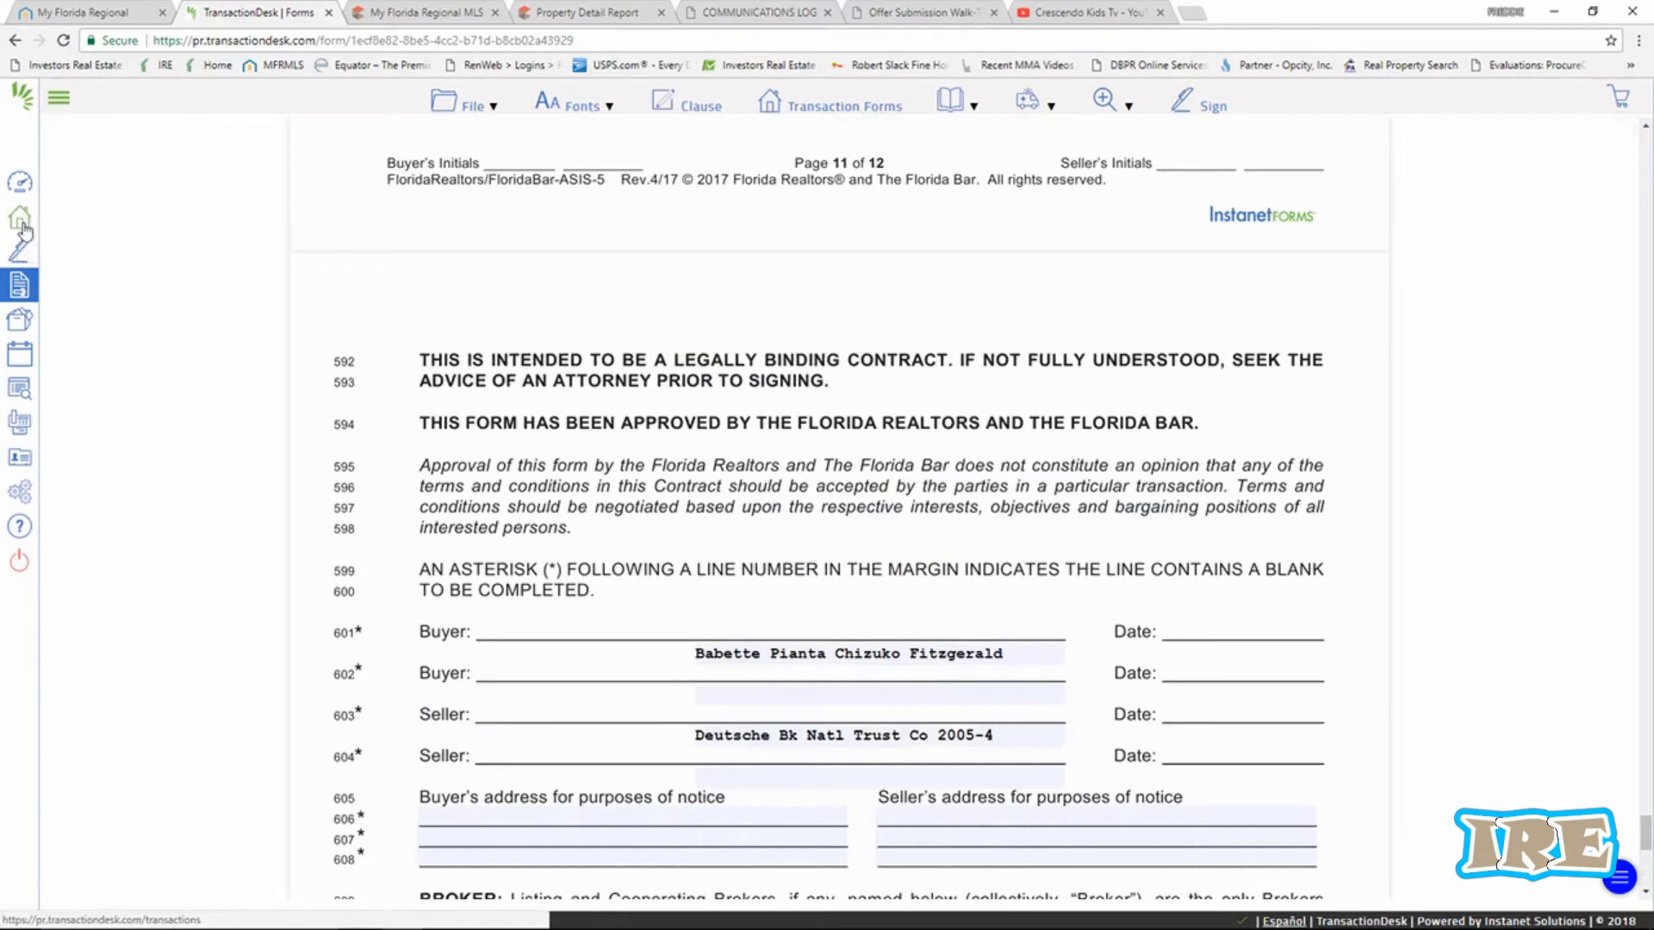
pyautogui.click(21, 221)
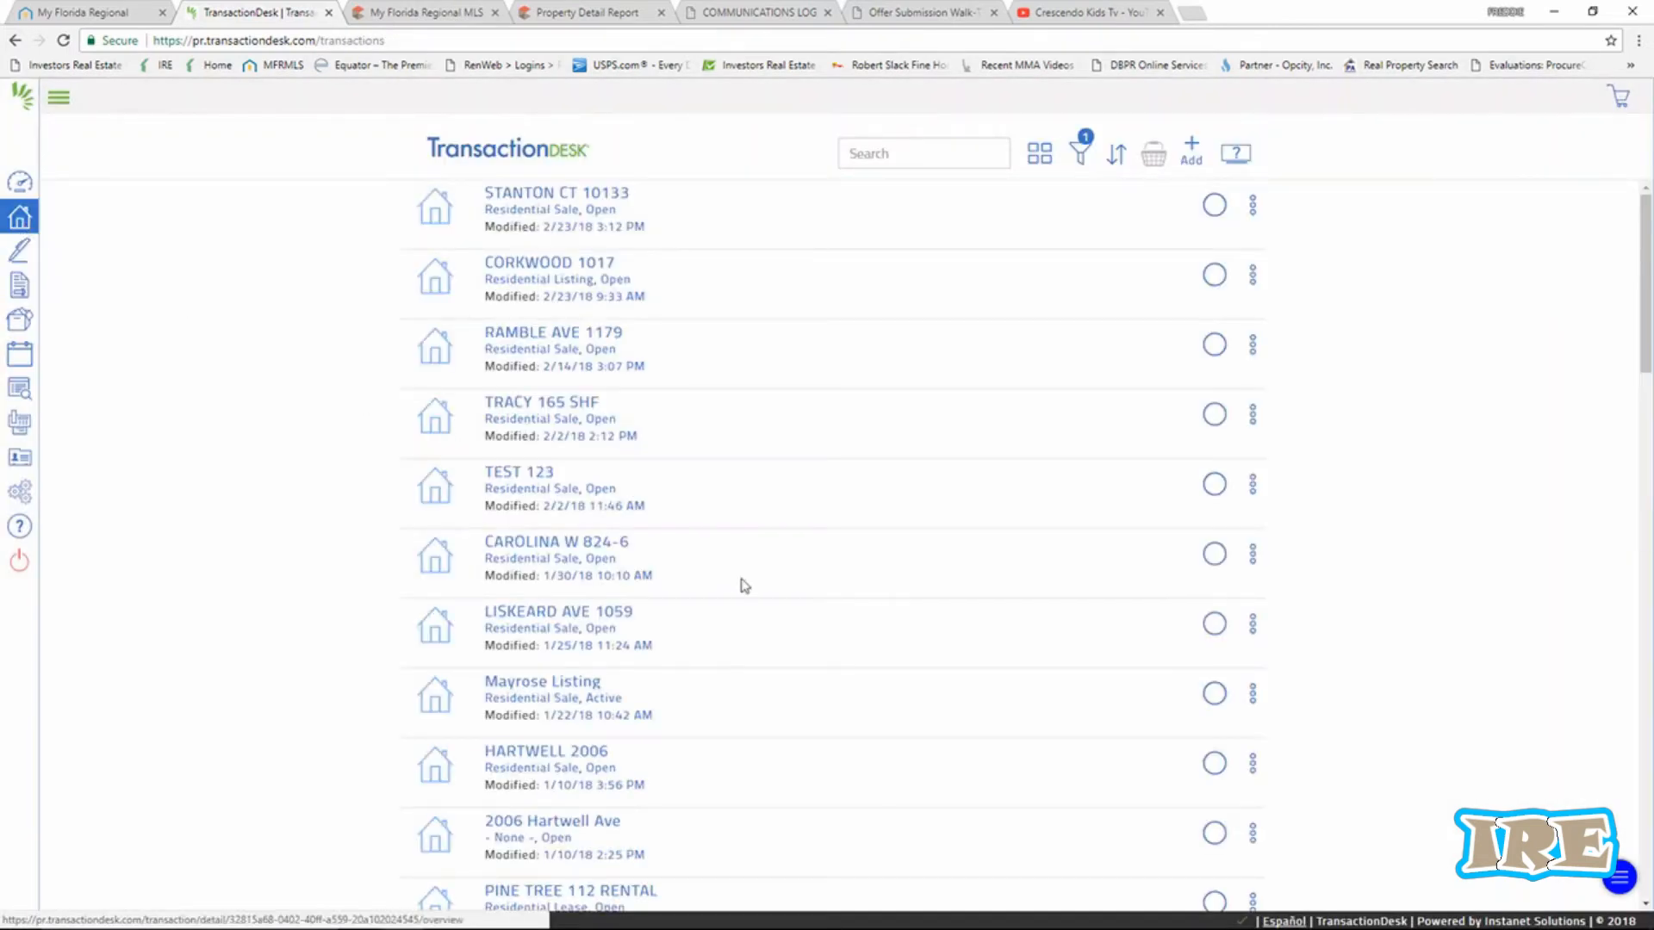
pyautogui.scroll(-20, 643, 391)
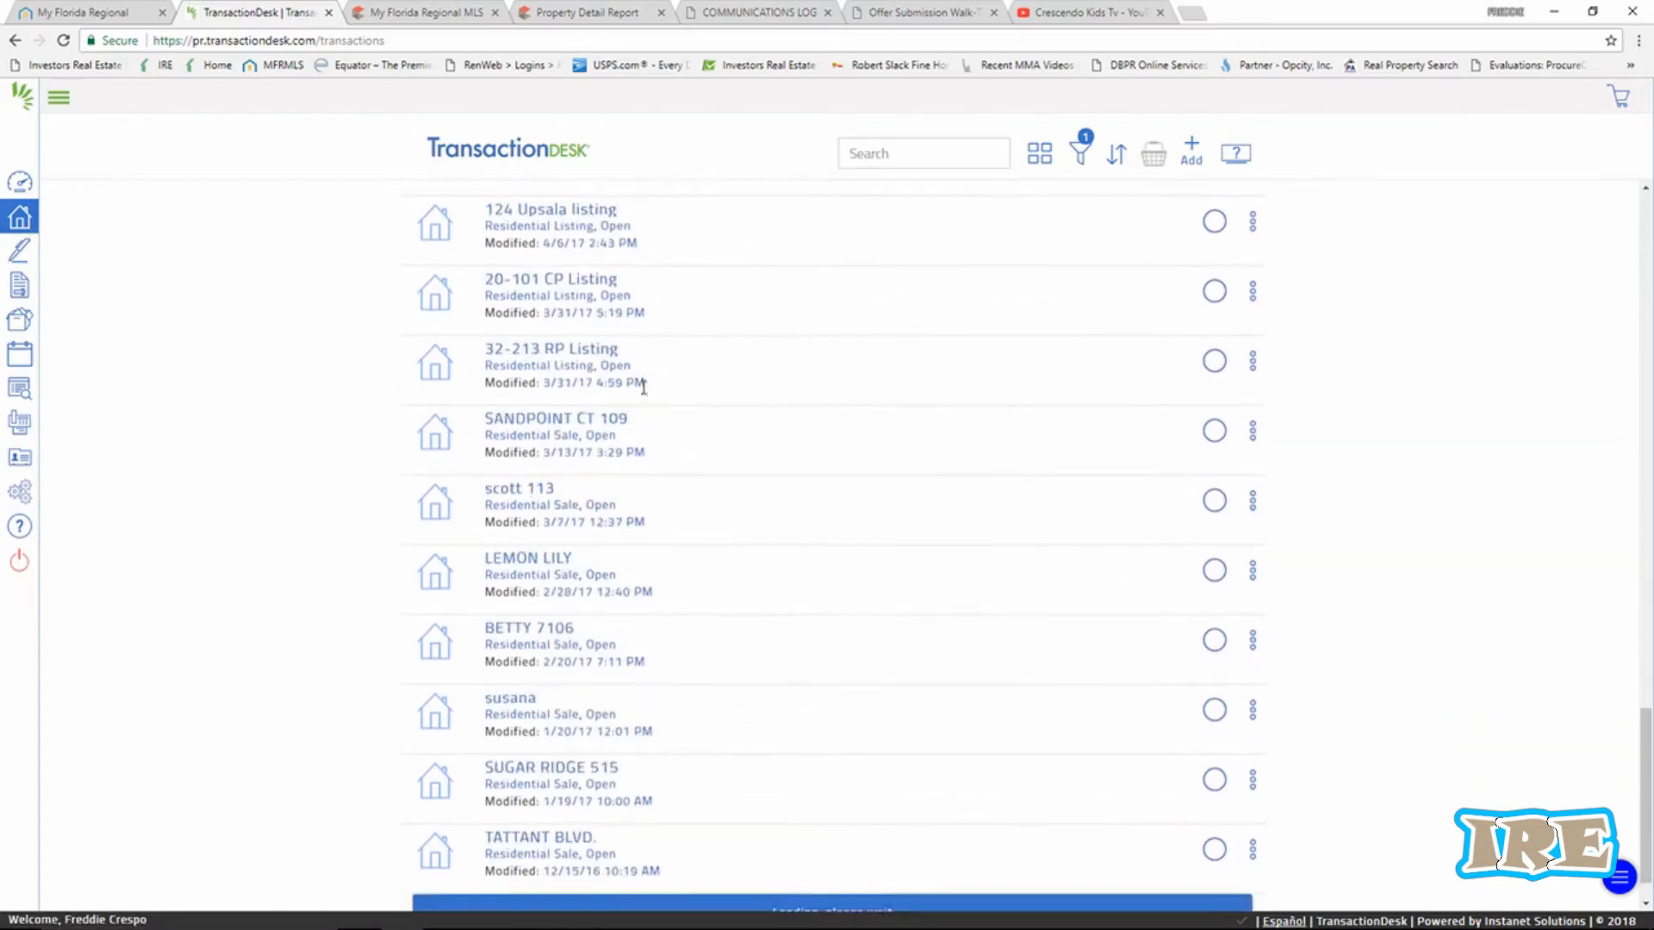
pyautogui.scroll(-1, 644, 387)
pyautogui.scroll(20, 694, 600)
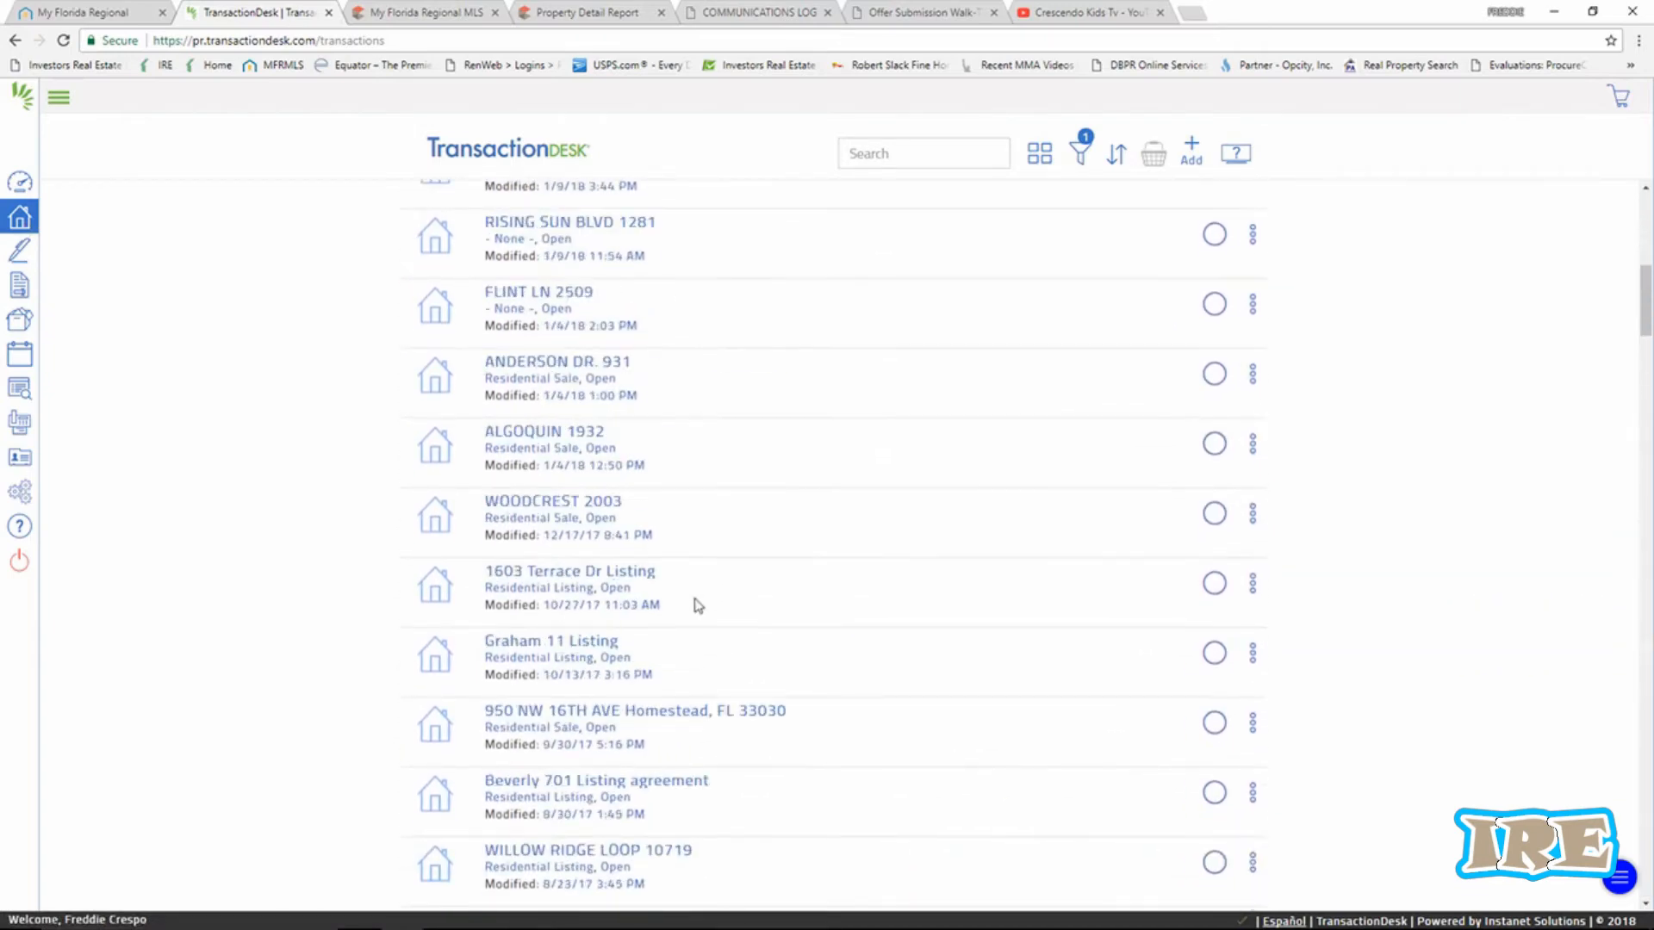
pyautogui.scroll(-10, 698, 606)
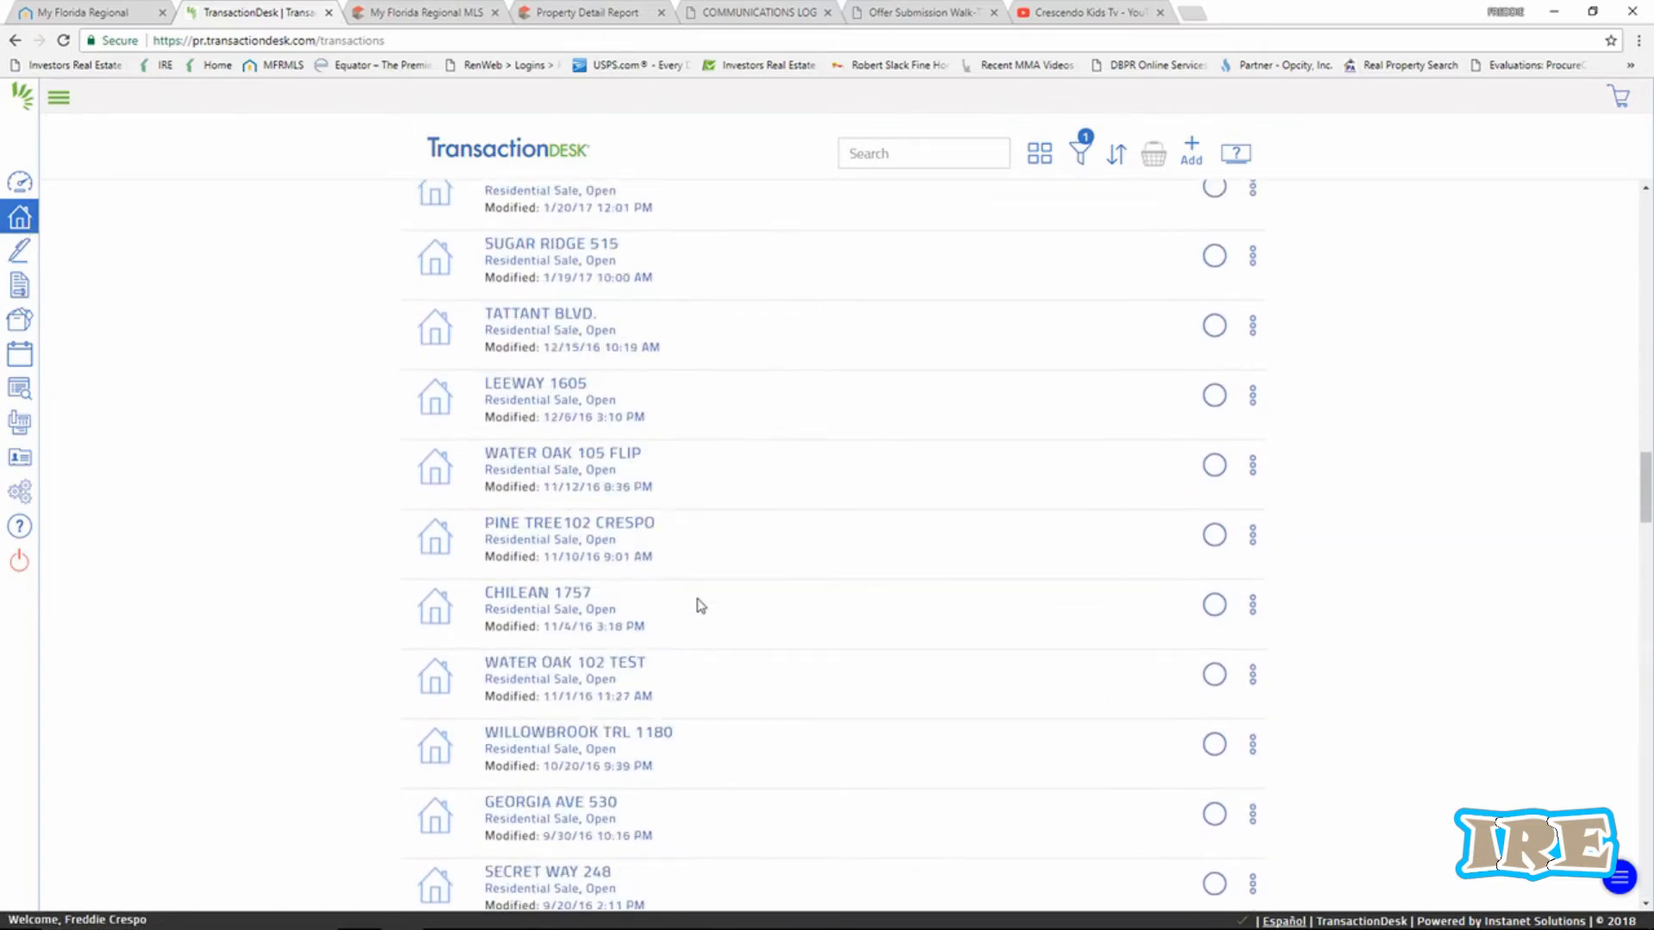
pyautogui.scroll(12, 698, 606)
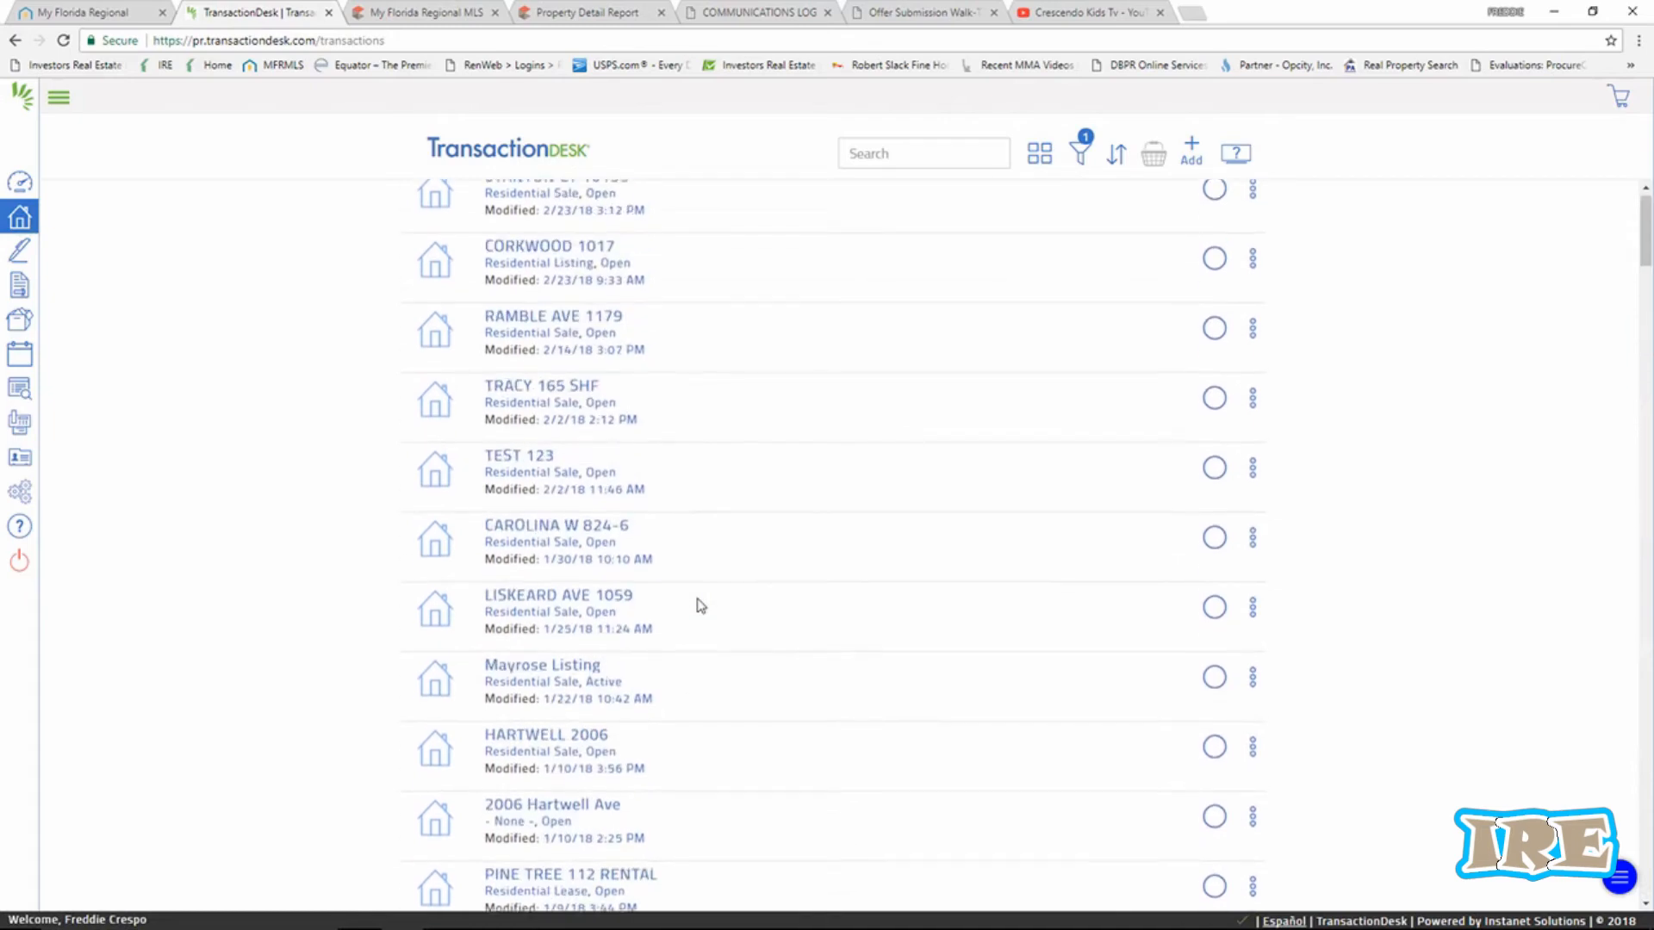
pyautogui.click(535, 203)
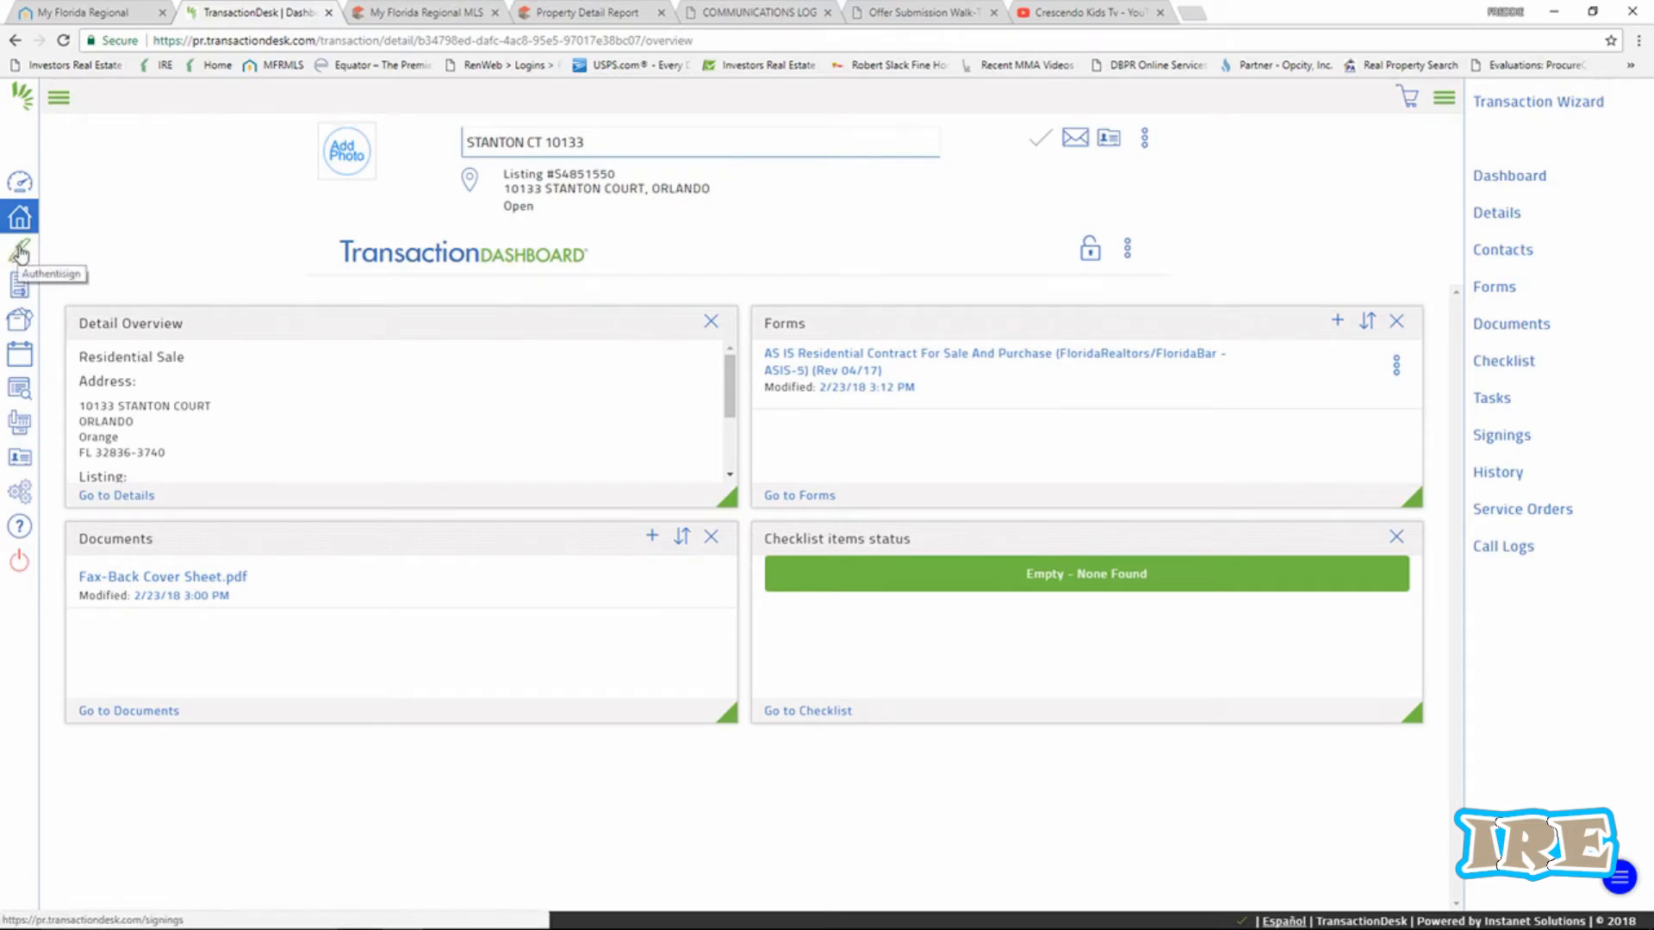
# Open the AS IS Residential Contract For Sale And Purchase from the Forms panel.
pyautogui.click(833, 361)
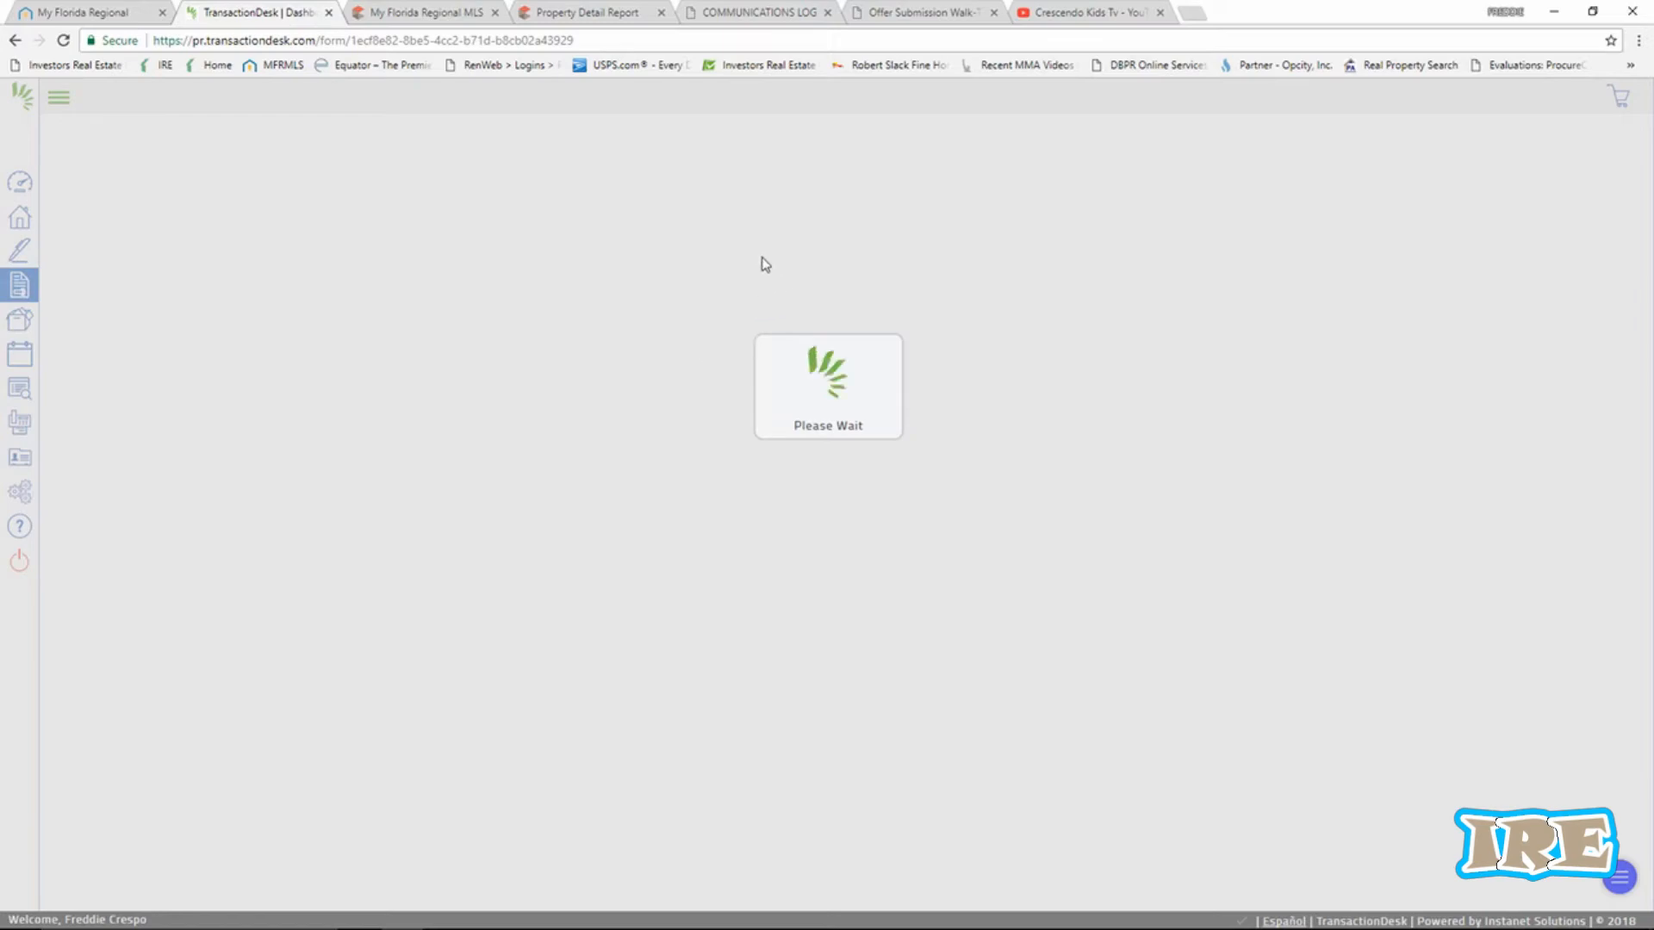
pyautogui.click(439, 12)
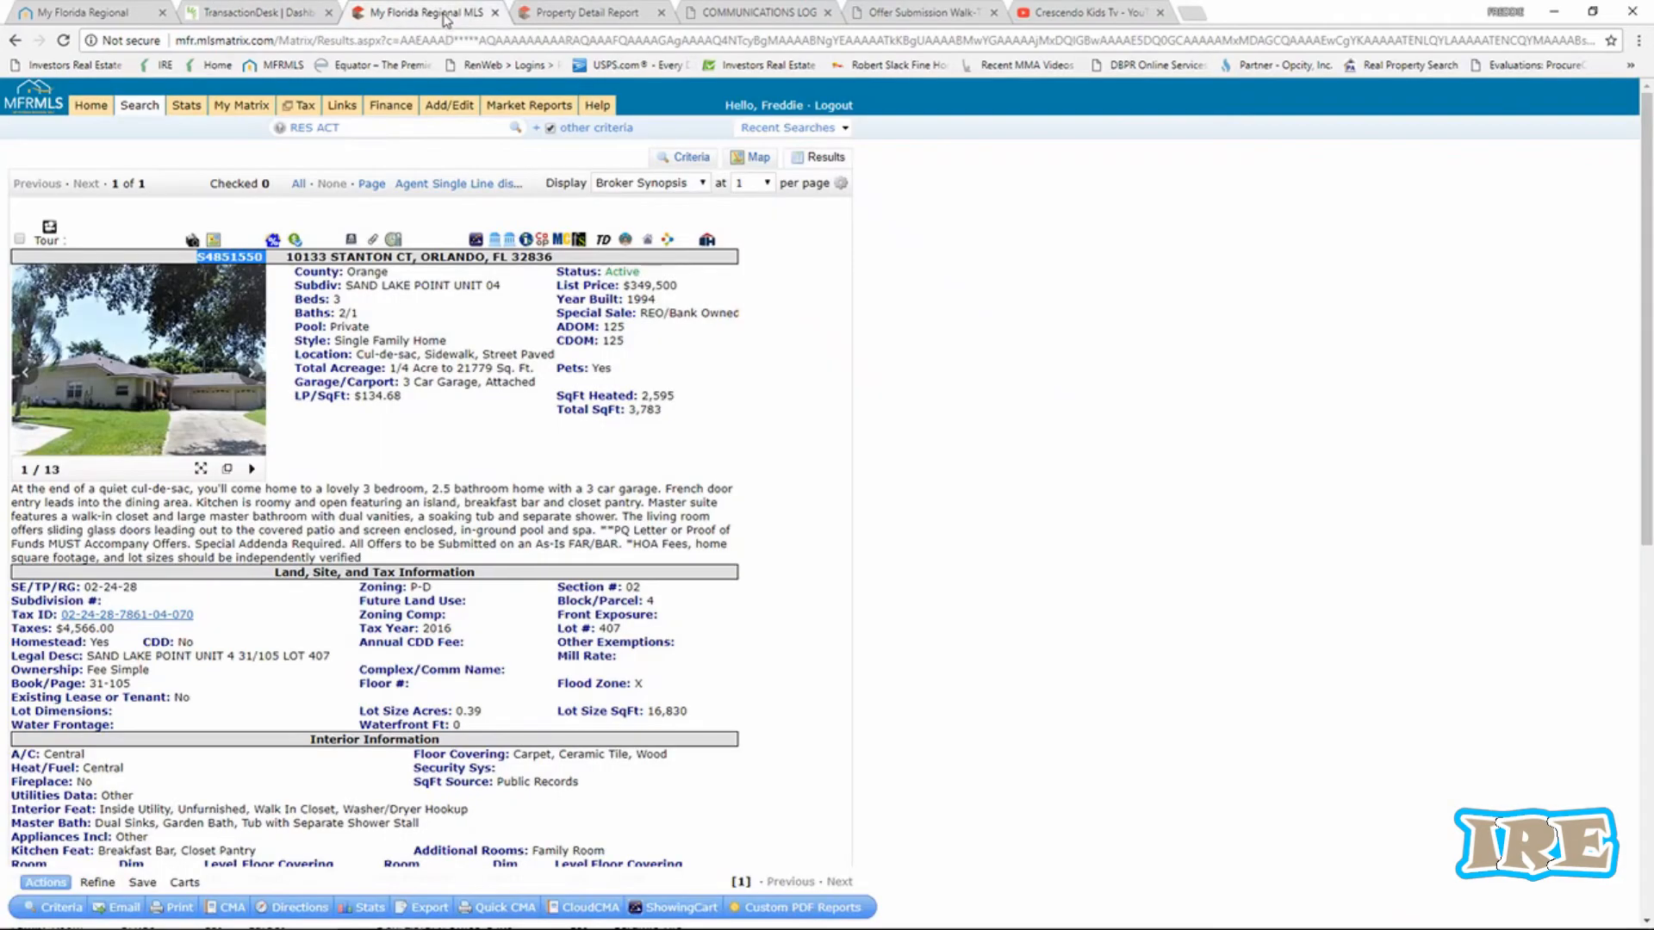
pyautogui.click(564, 10)
pyautogui.click(900, 17)
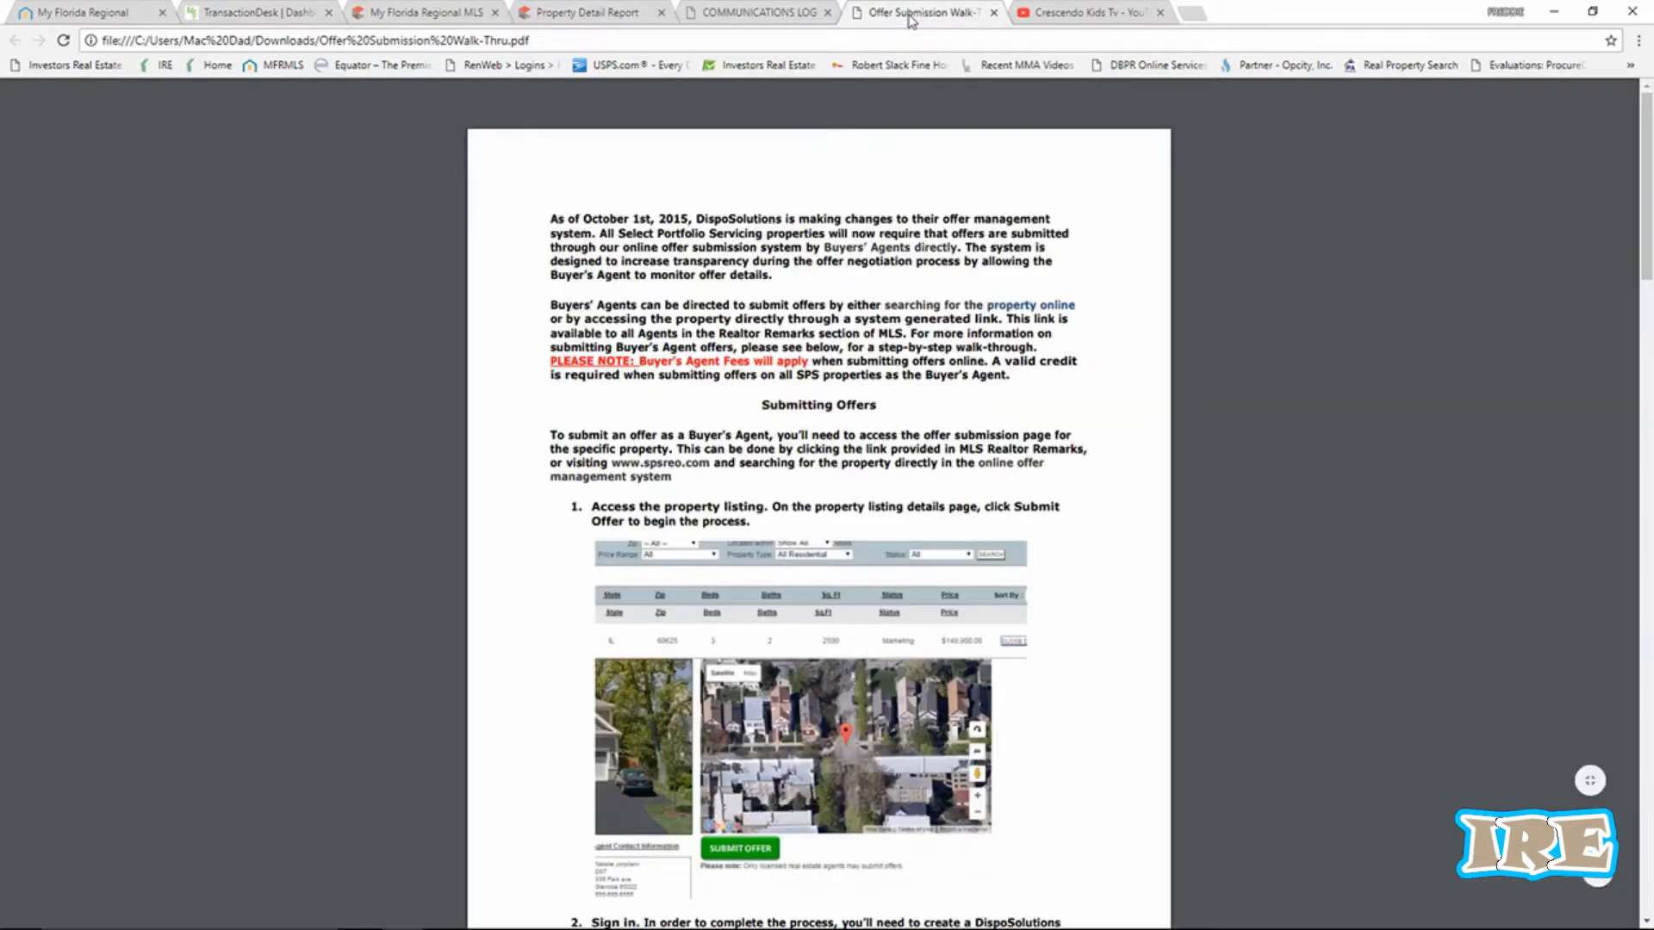
pyautogui.click(712, 13)
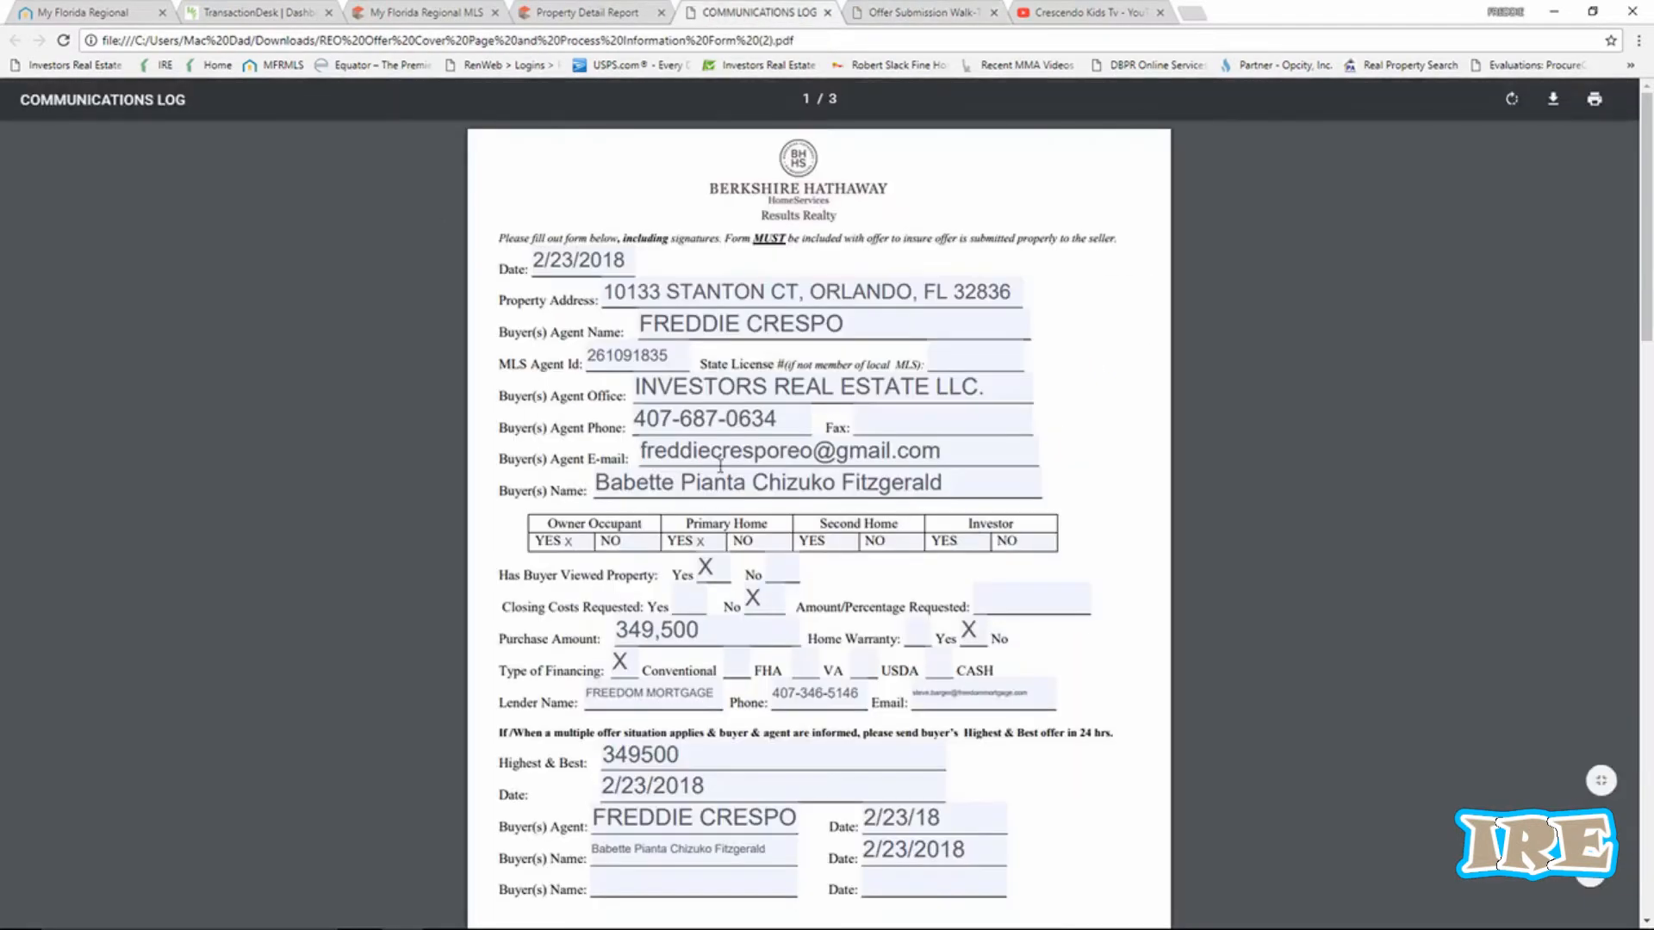
pyautogui.click(259, 15)
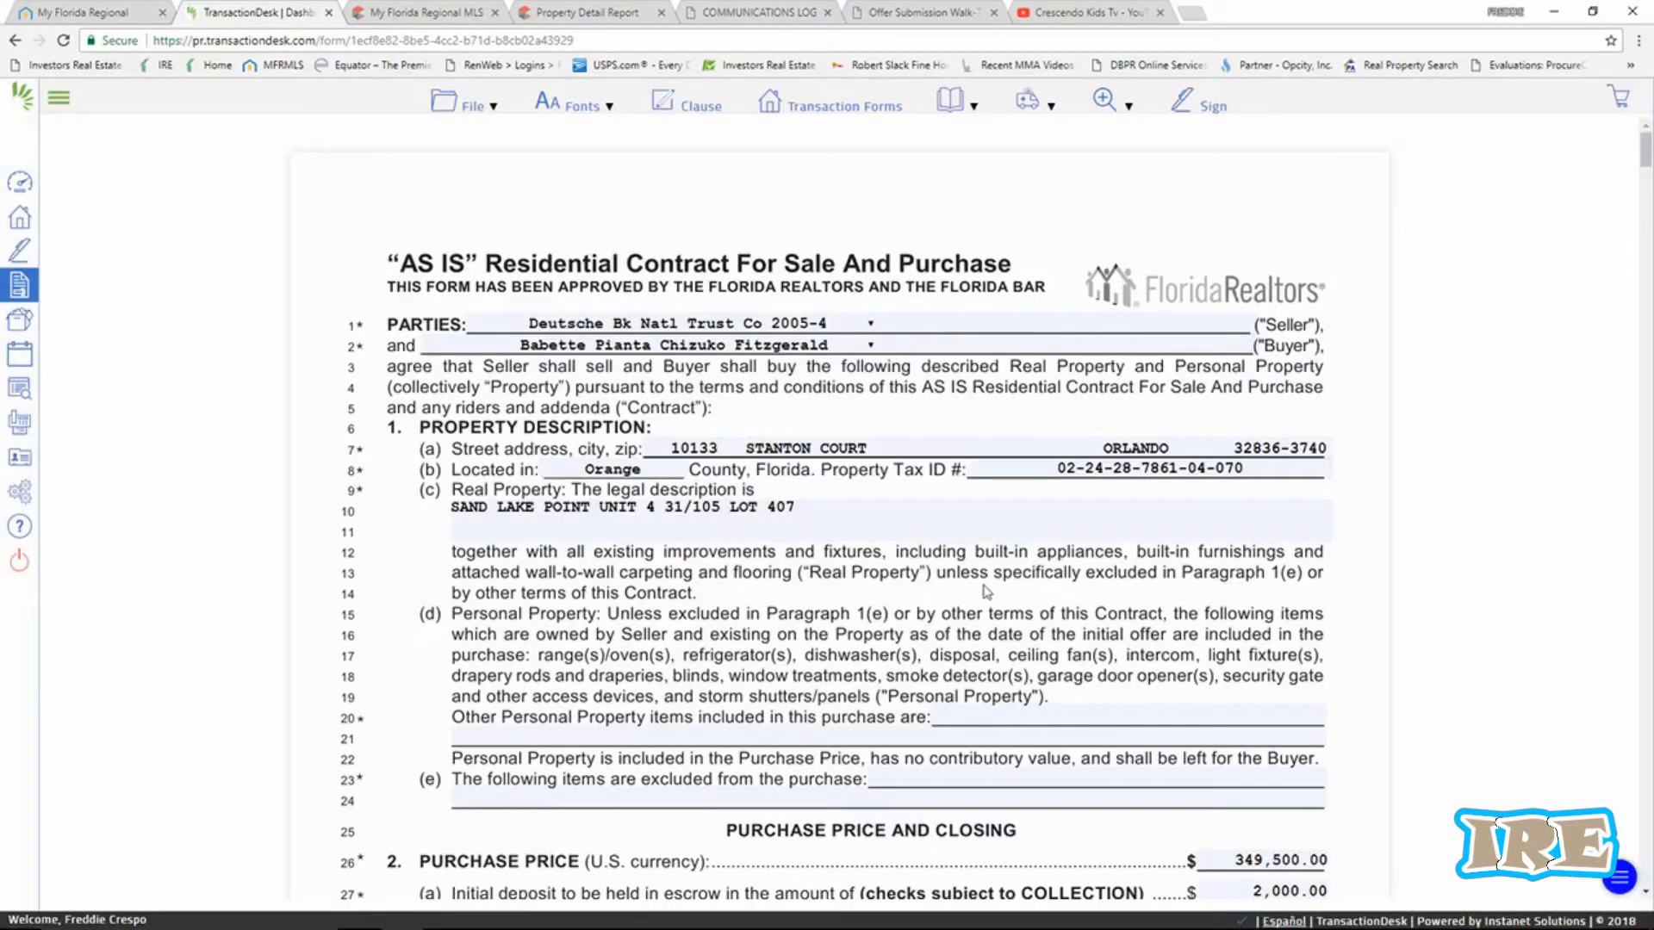
pyautogui.click(1212, 110)
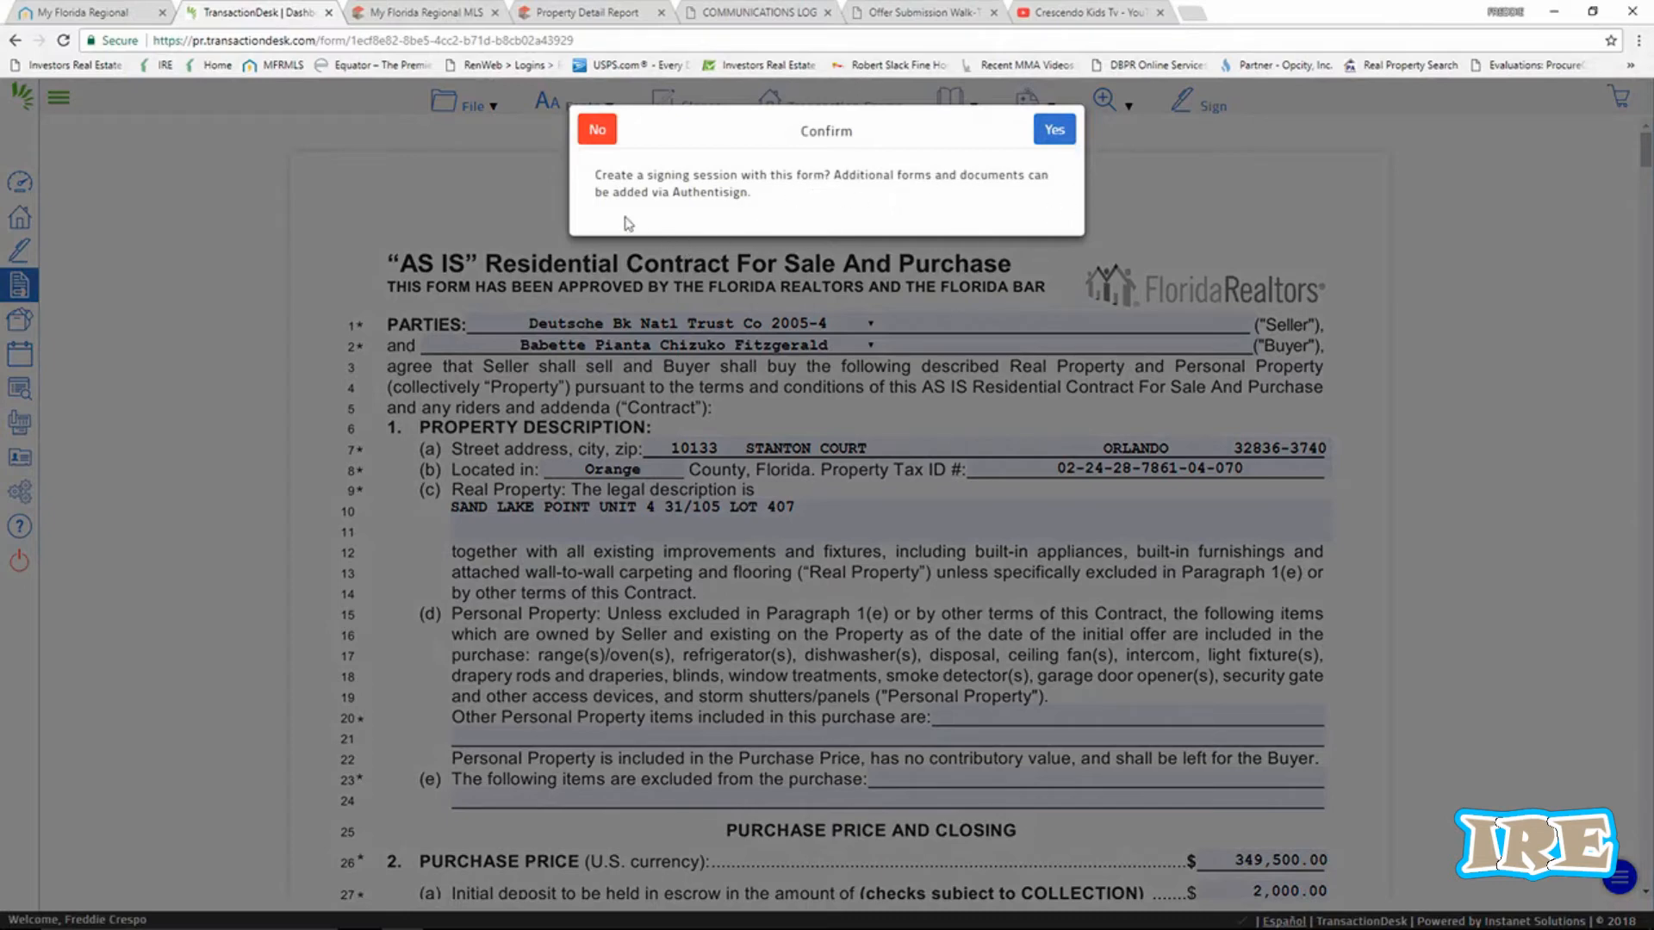
pyautogui.click(1051, 134)
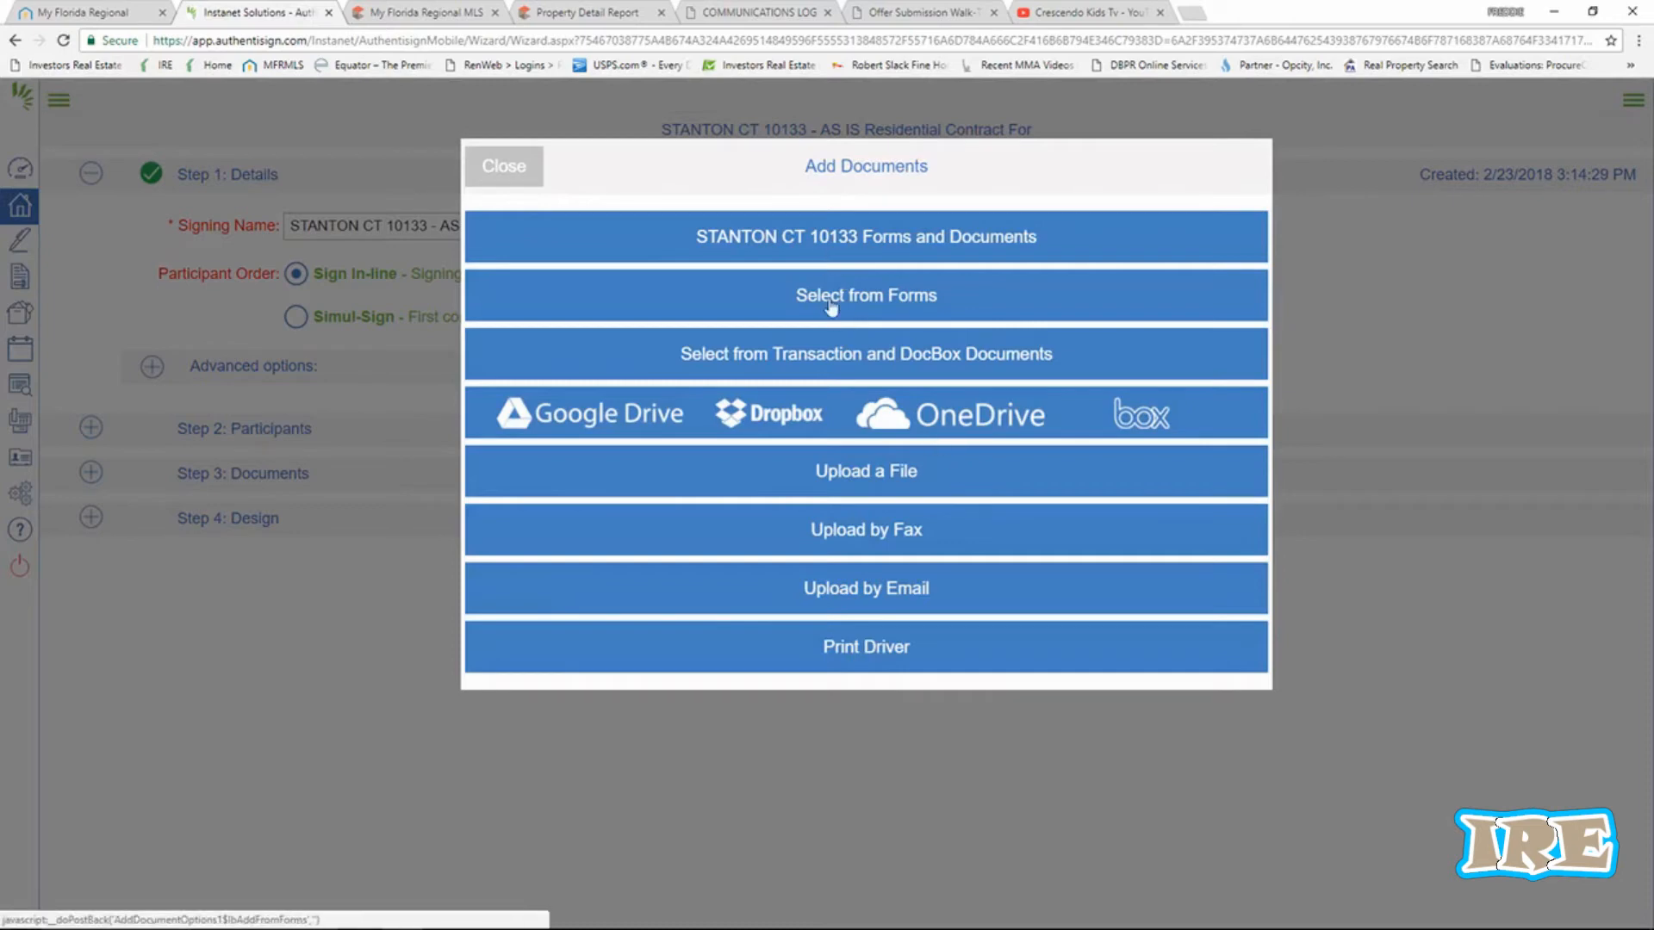
pyautogui.moveTo(724, 926)
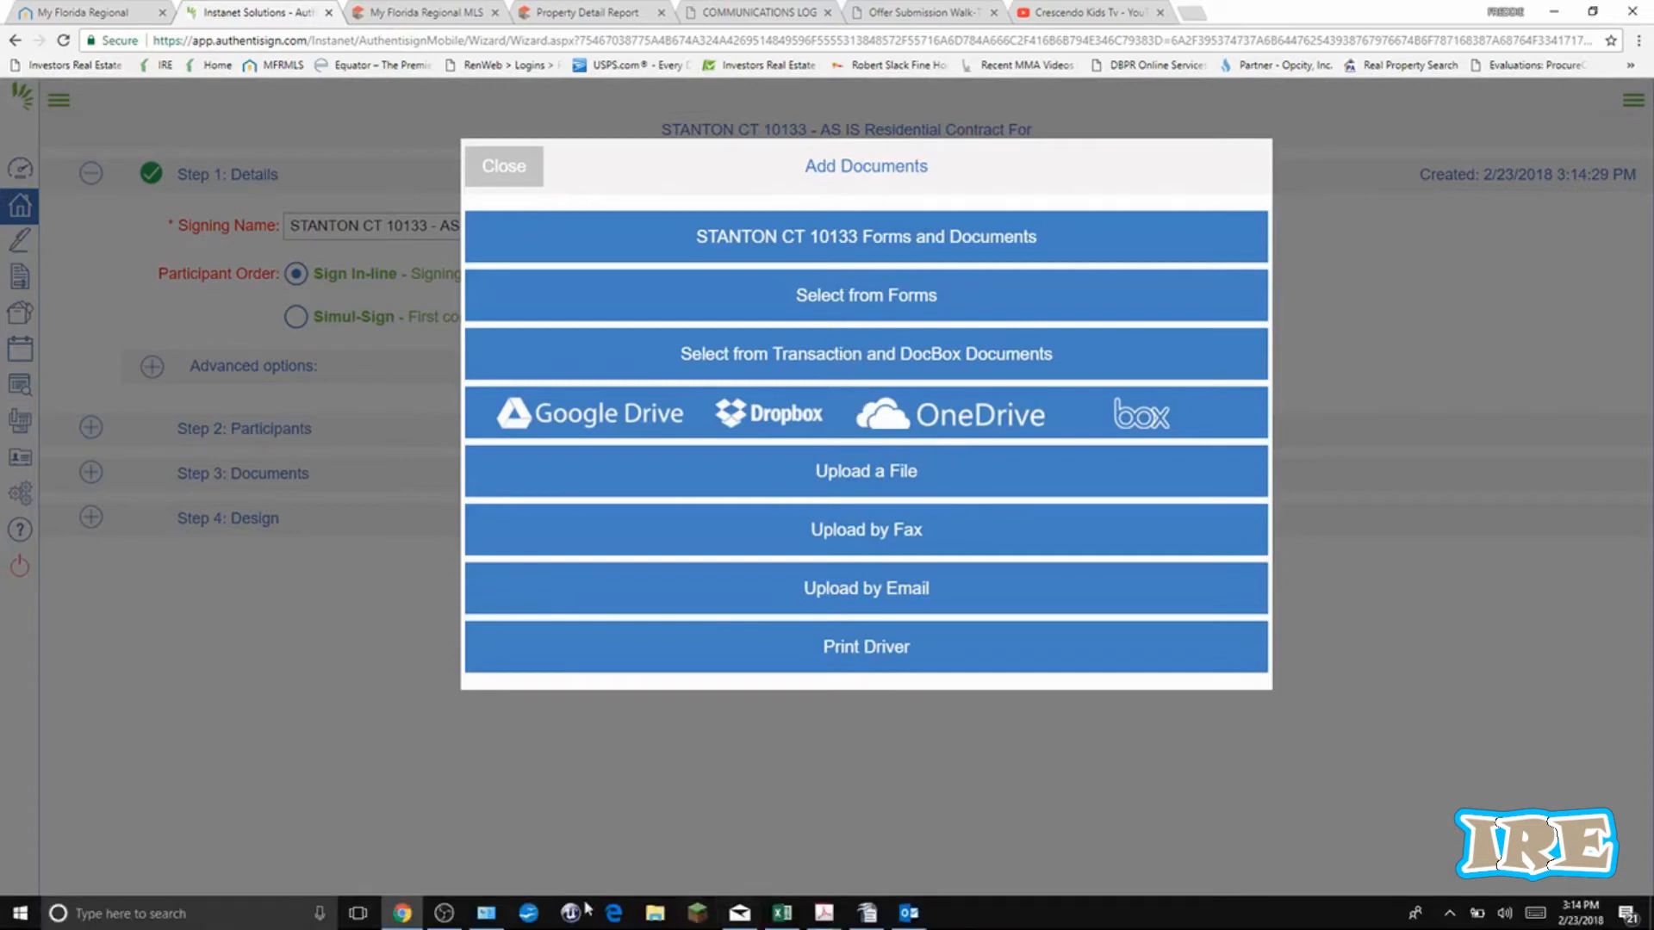
pyautogui.click(444, 913)
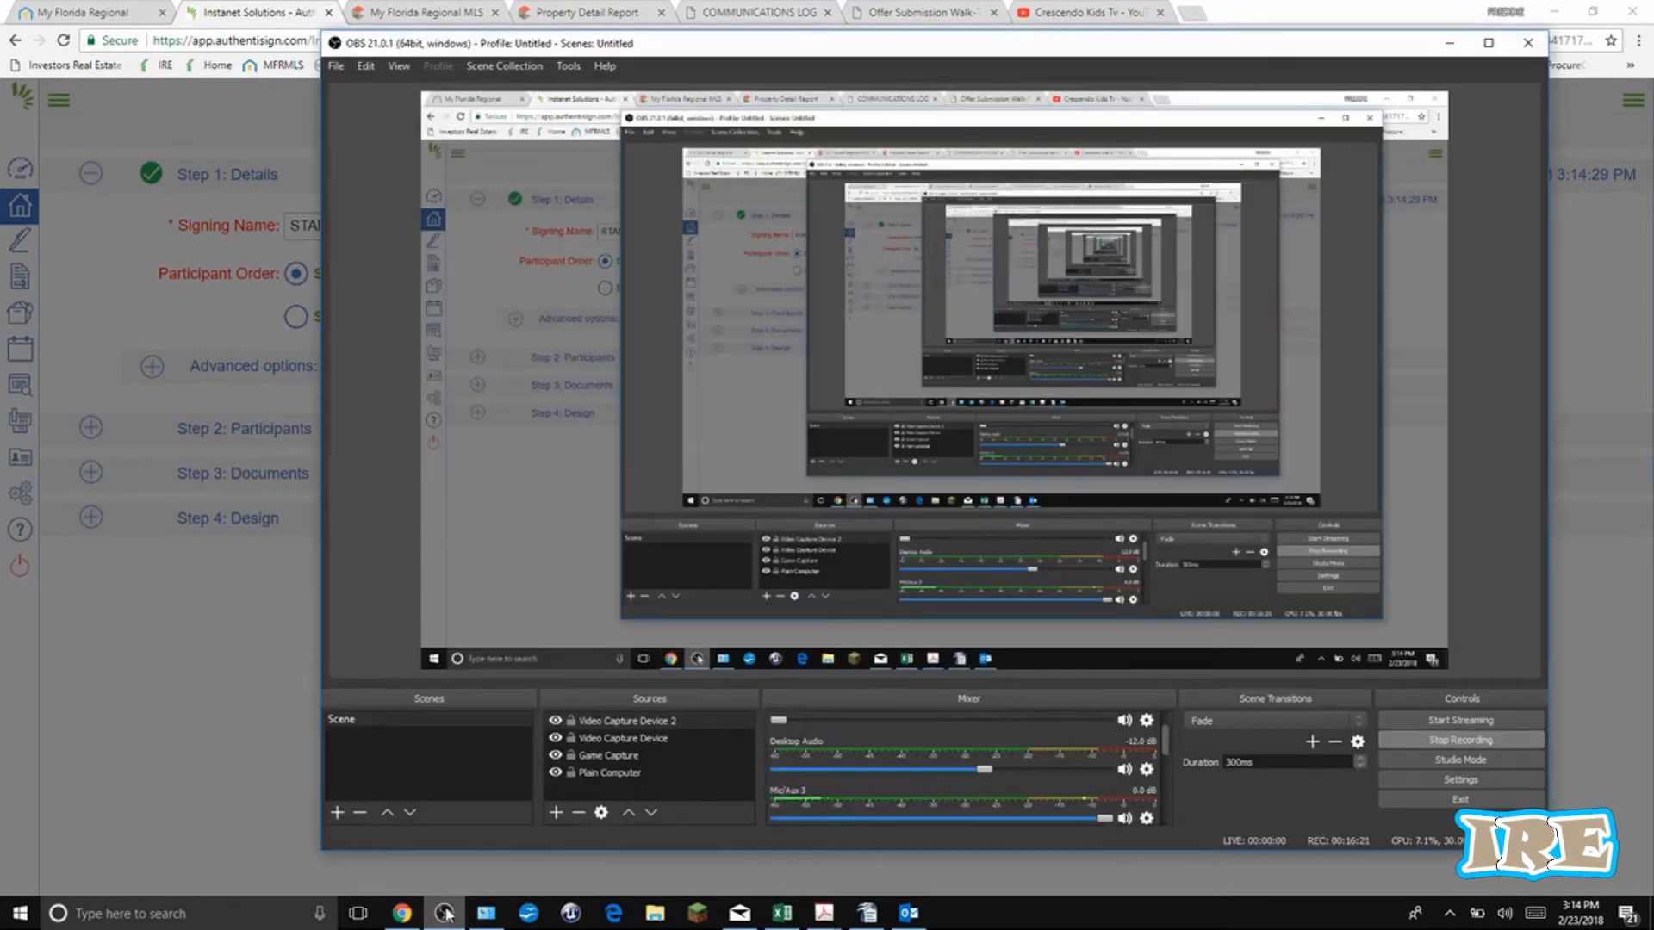
pyautogui.click(445, 913)
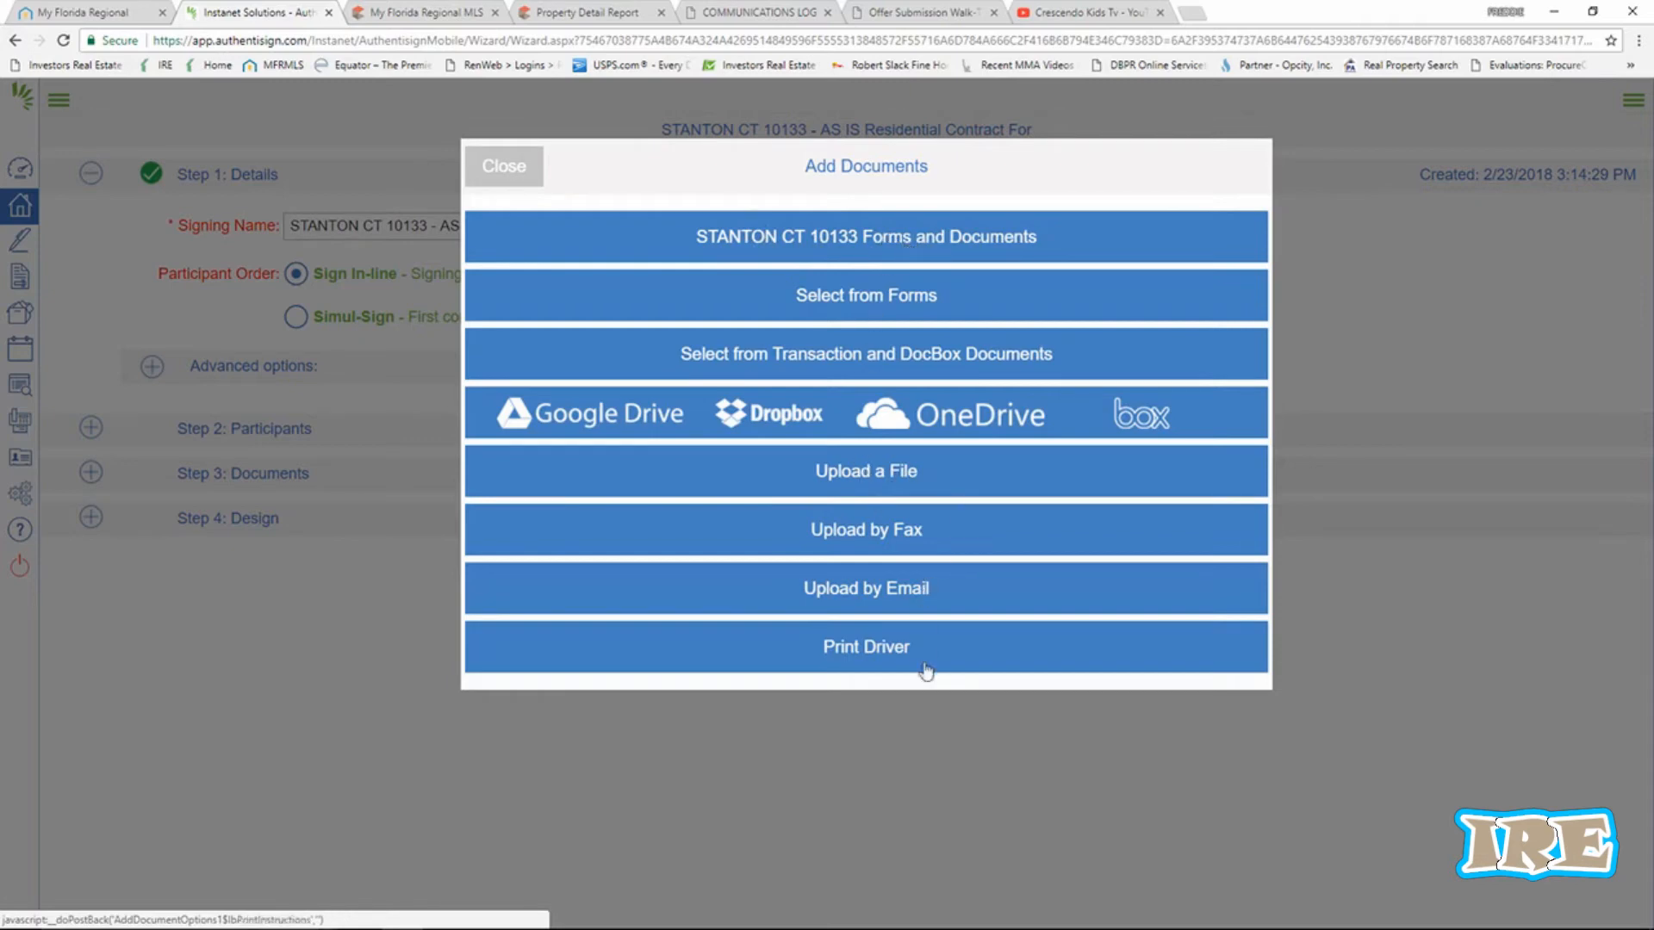
# Upload the REO Offer Cover Page and the buyer's pre-approval letter PDFs into the signing.
pyautogui.click(907, 480)
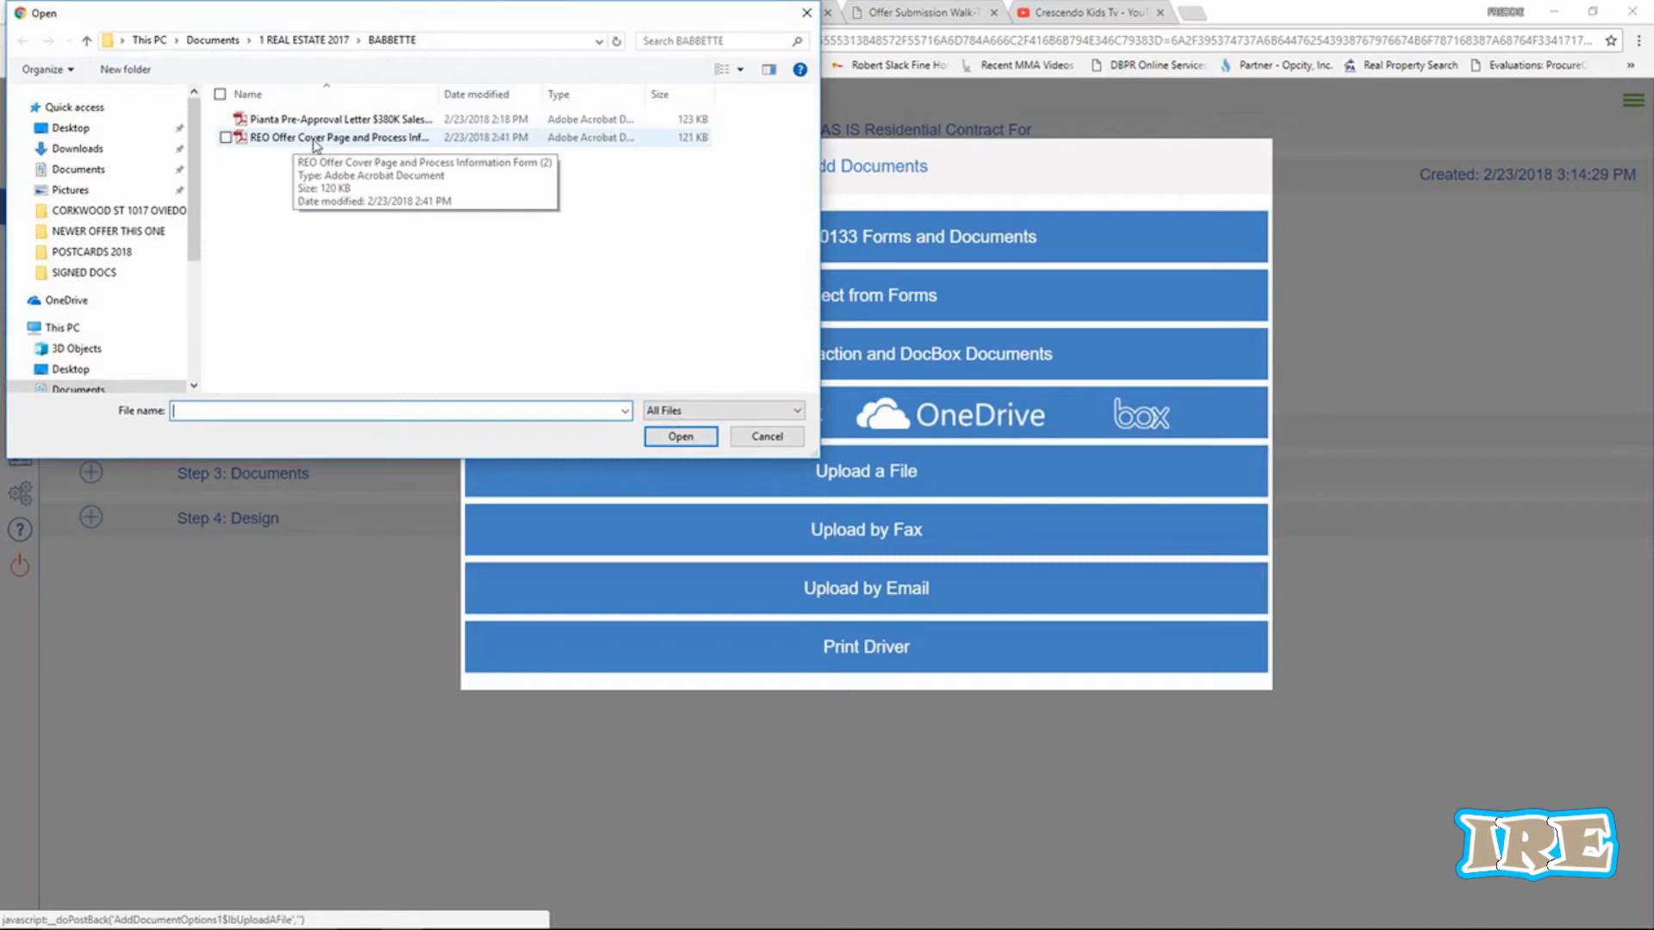
pyautogui.click(315, 145)
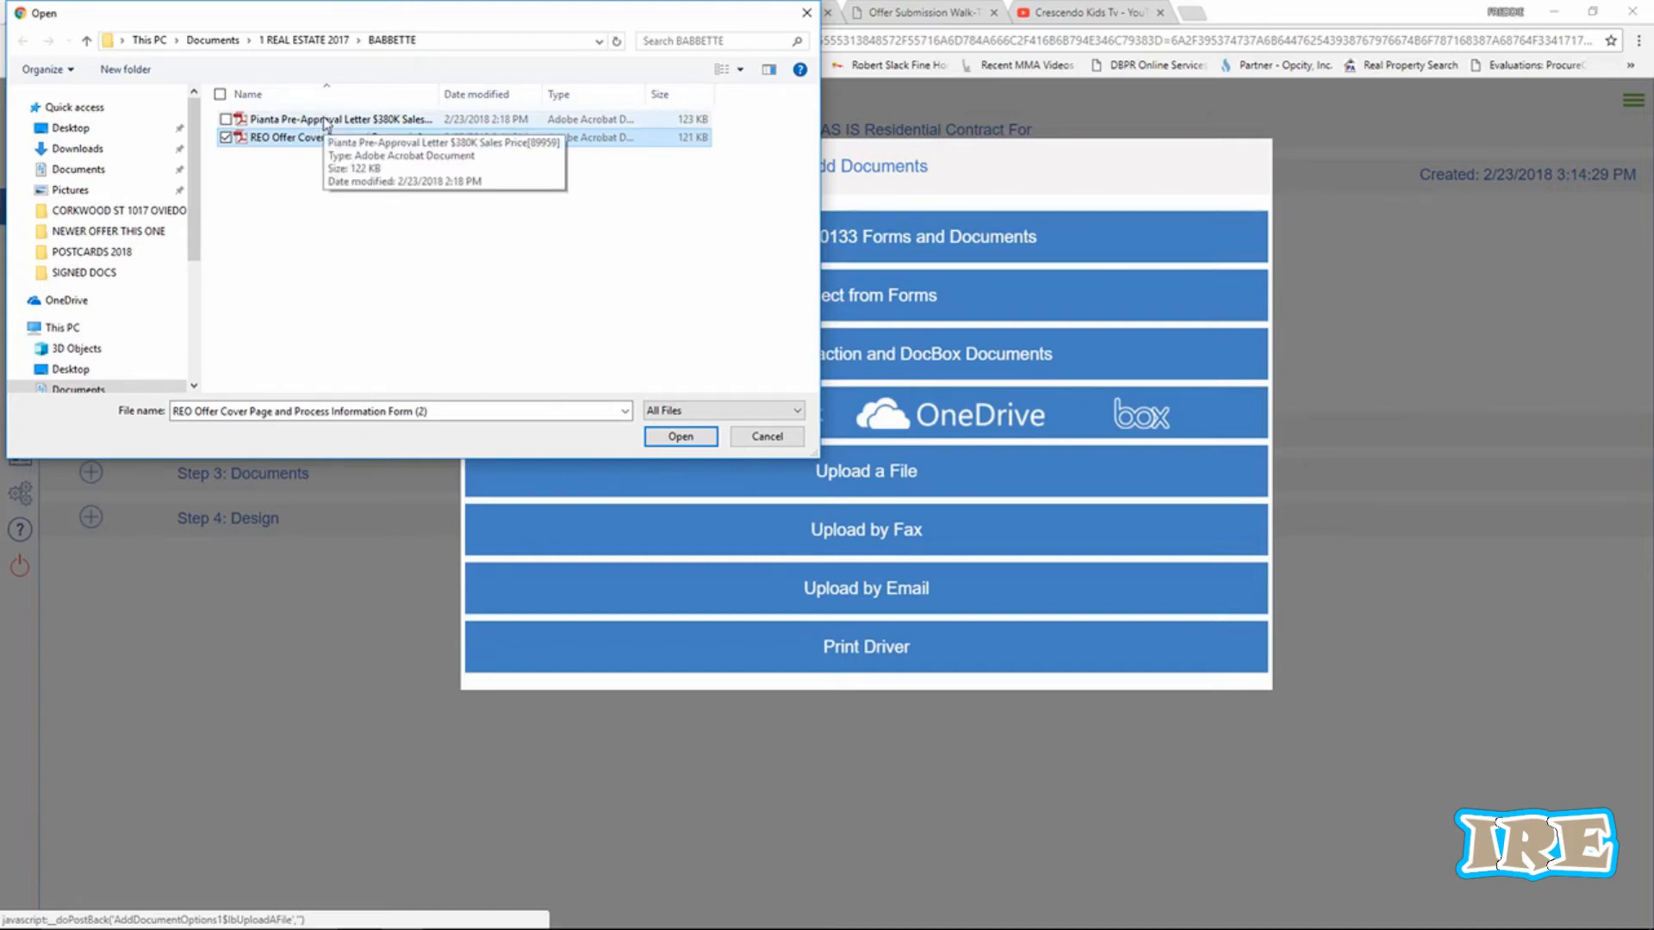
pyautogui.keyDown('ctrl'); pyautogui.click(326, 120); pyautogui.keyUp('ctrl')
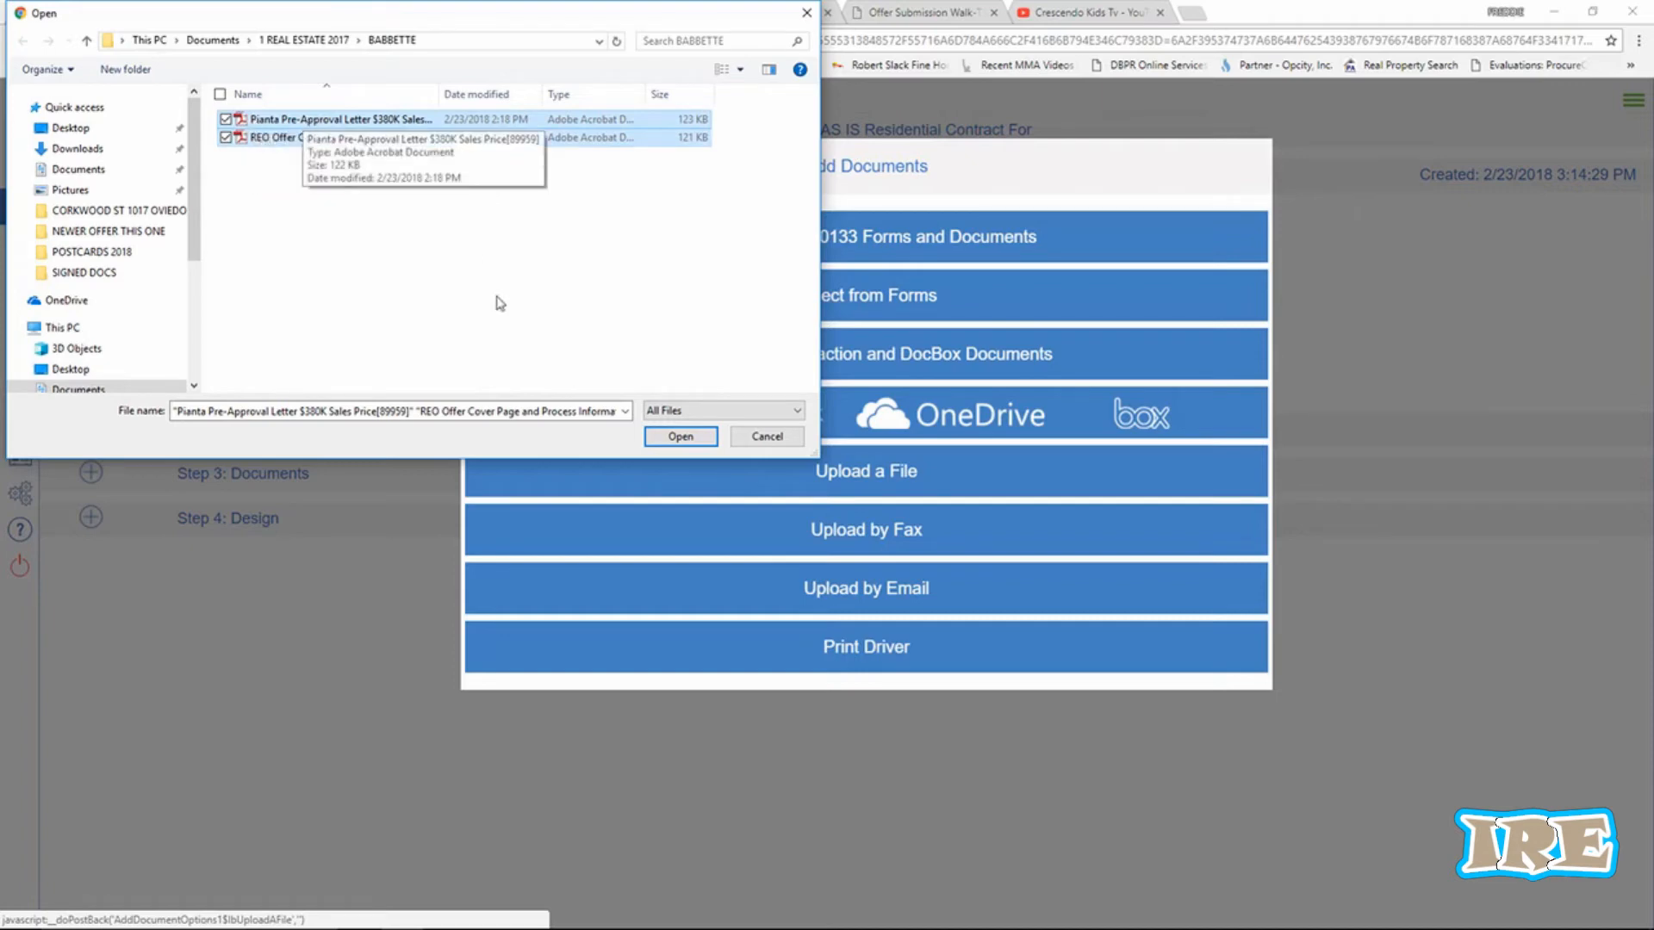
pyautogui.click(680, 437)
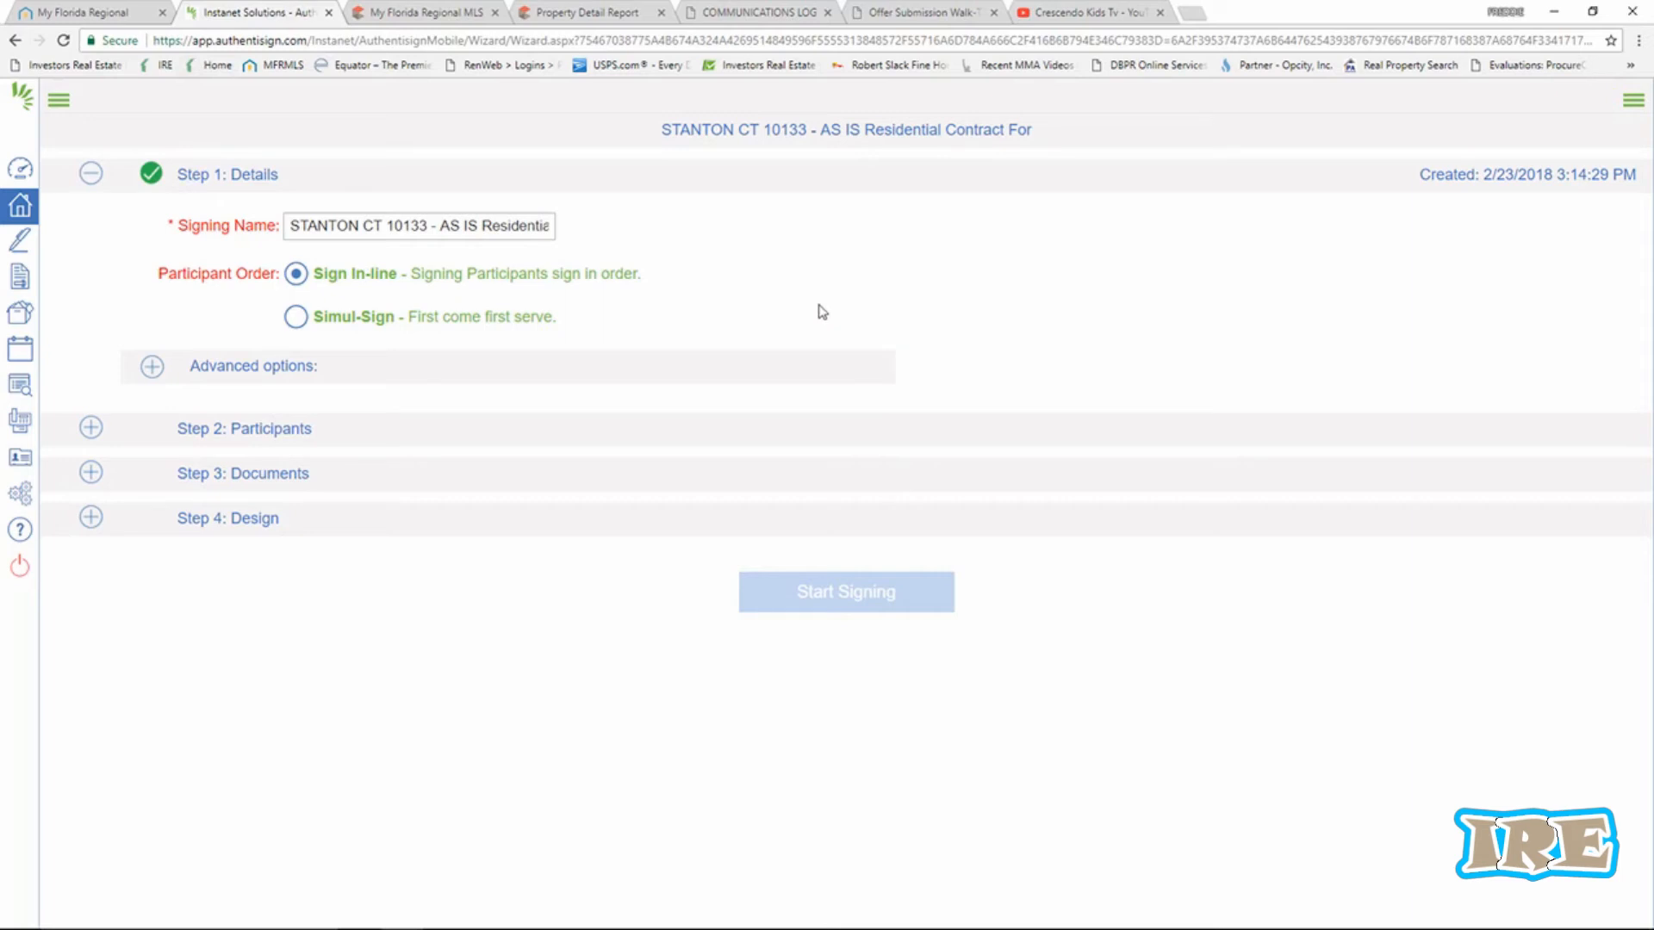
# Add the buyer as Remote Signer, then review the three documents in the signing.
pyautogui.click(281, 433)
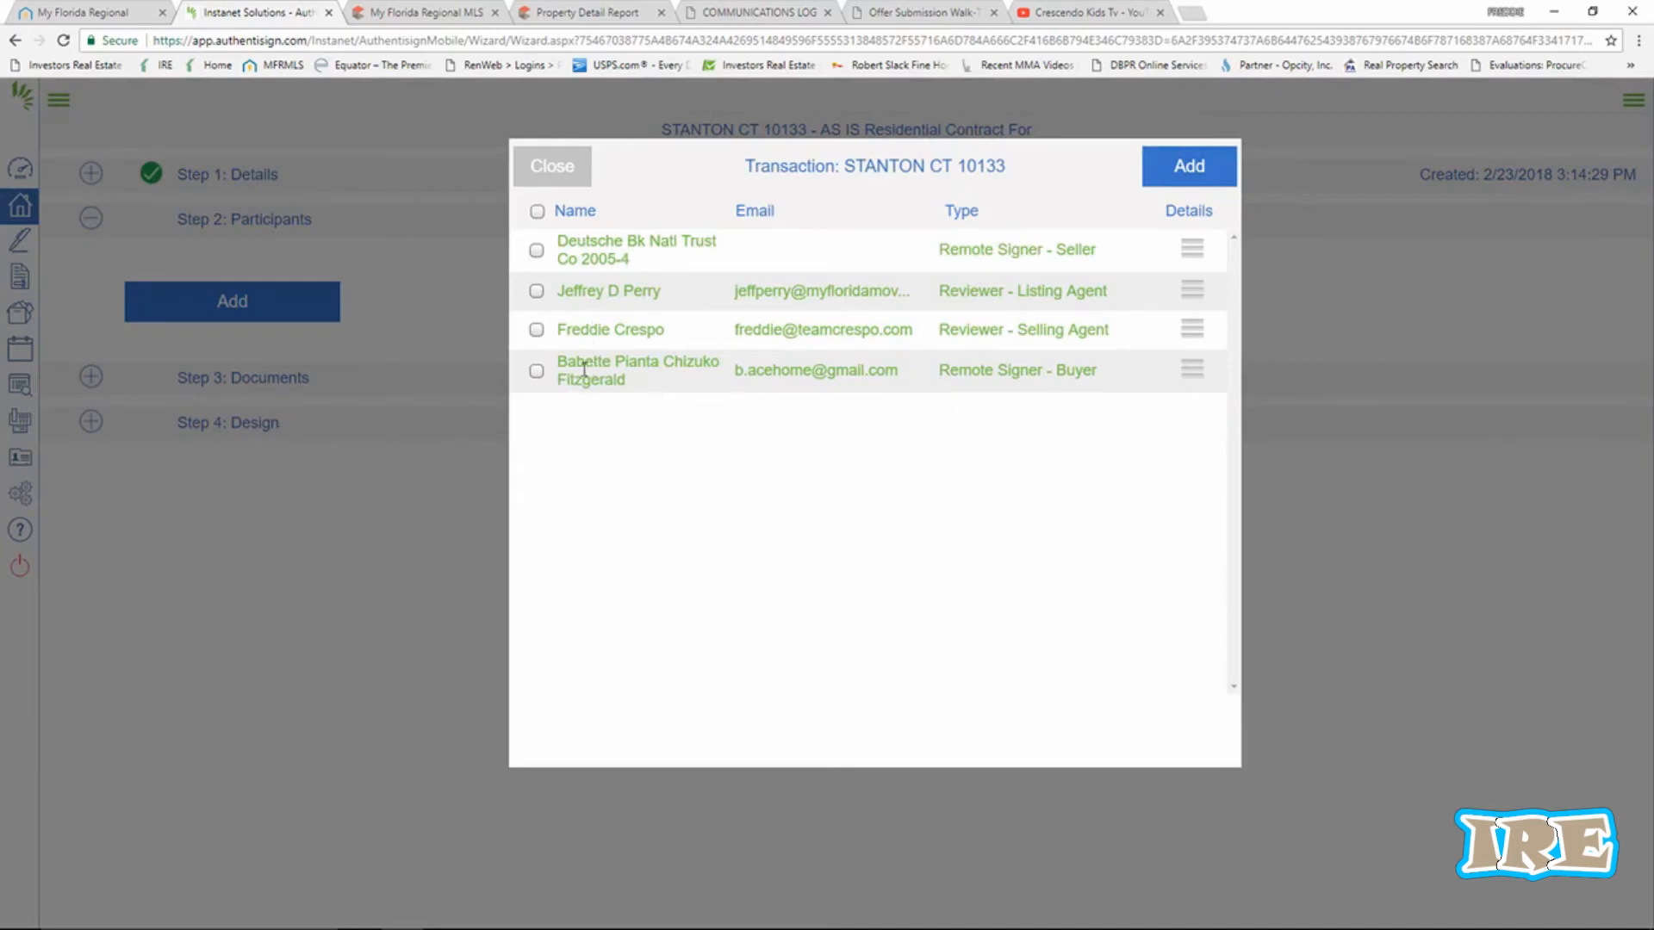
pyautogui.click(536, 371)
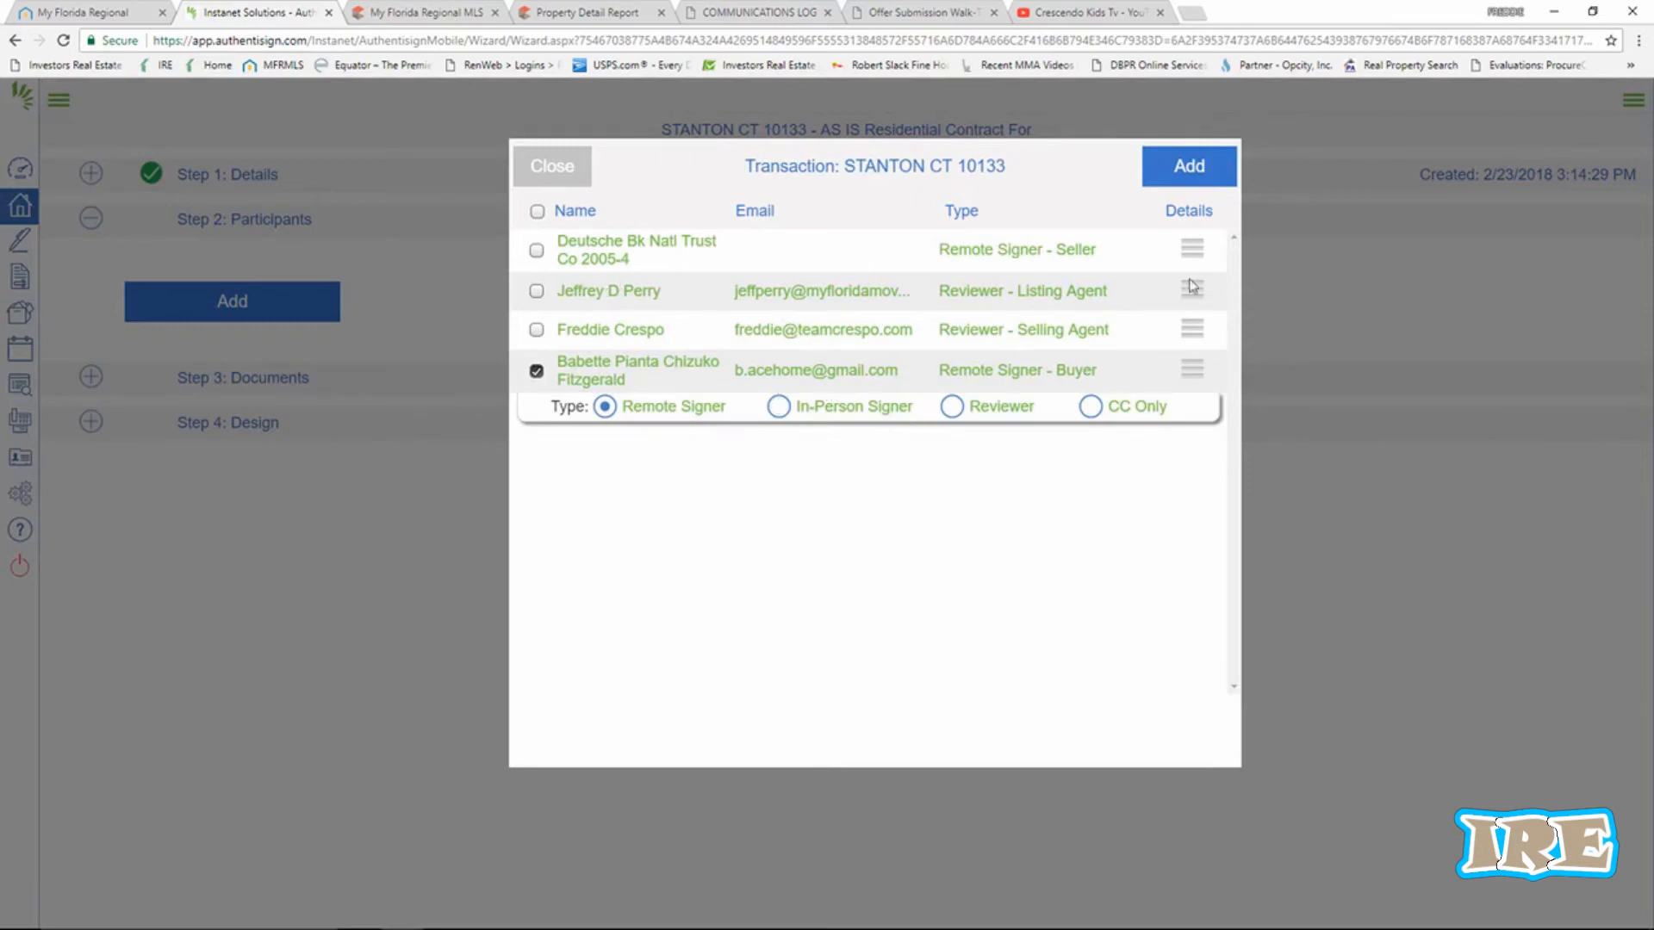
pyautogui.click(1196, 172)
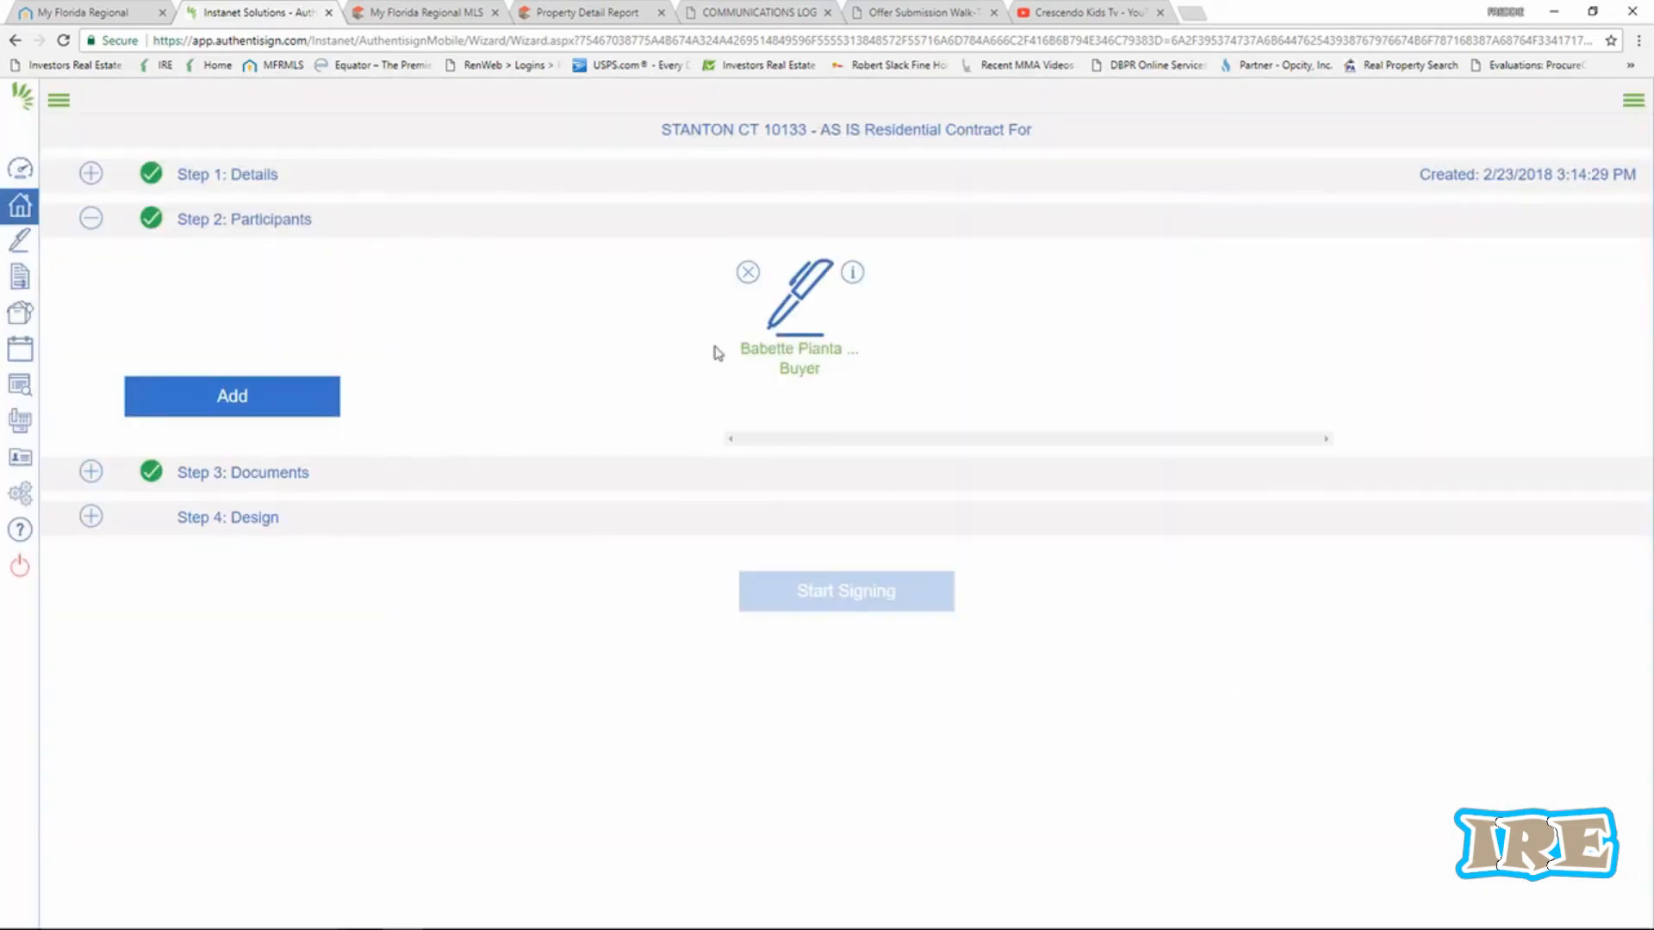
pyautogui.click(265, 474)
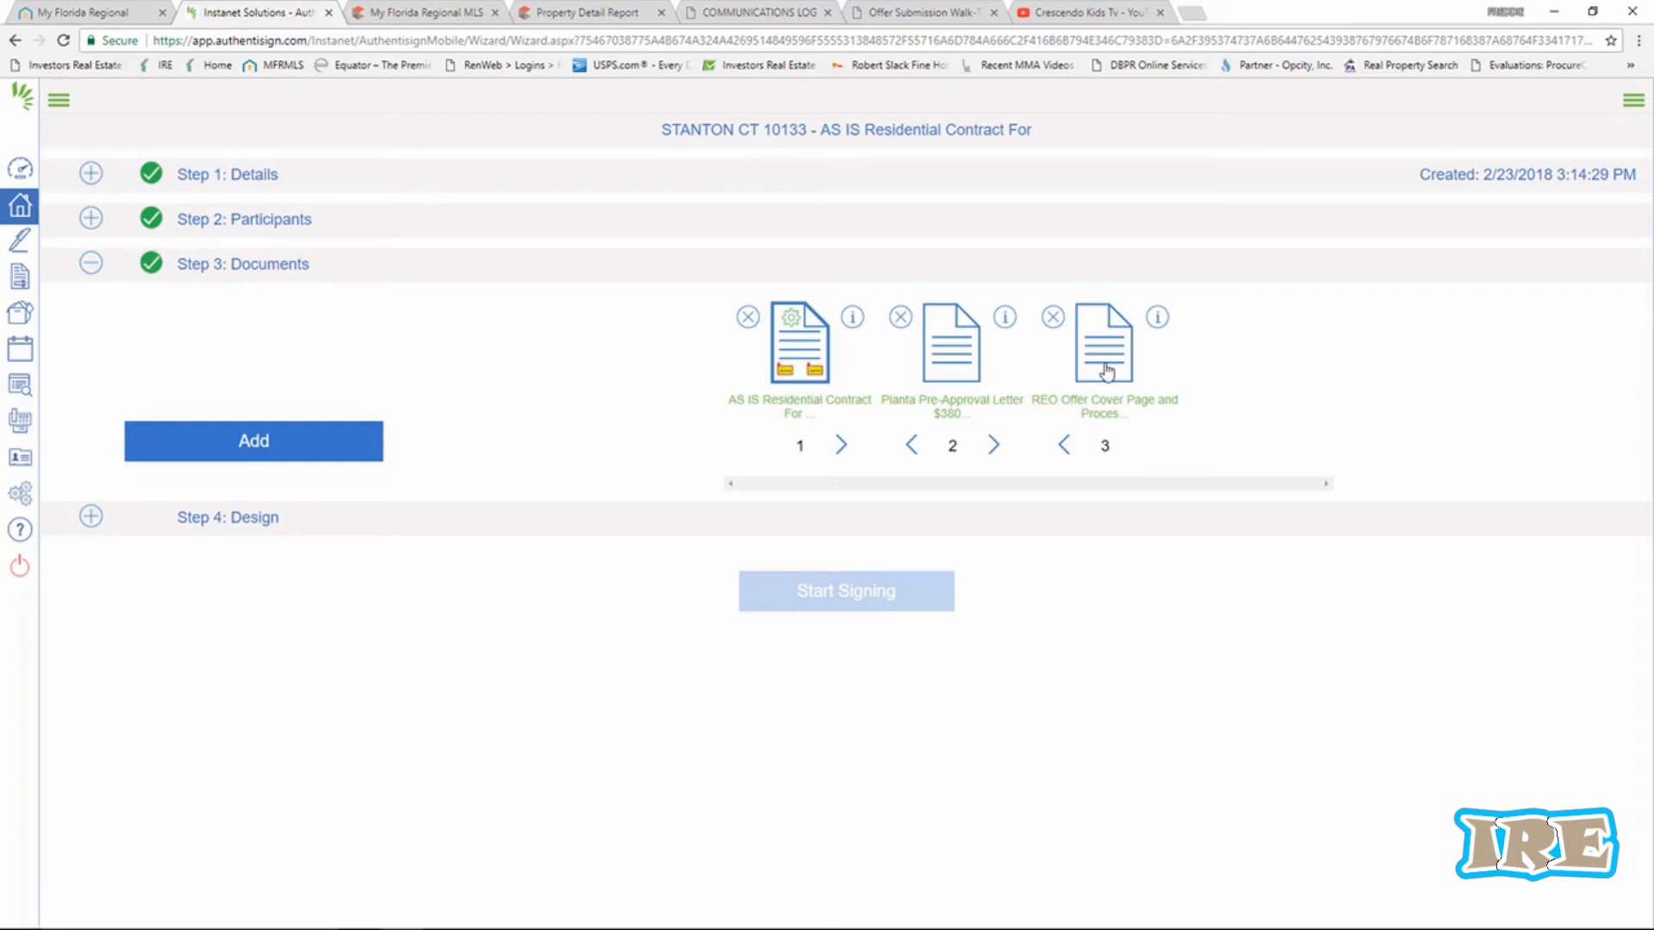
# Reorder documents to REO Offer Cover Page, AS IS contract, pre-approval letter, then go to Design.
pyautogui.click(1064, 447)
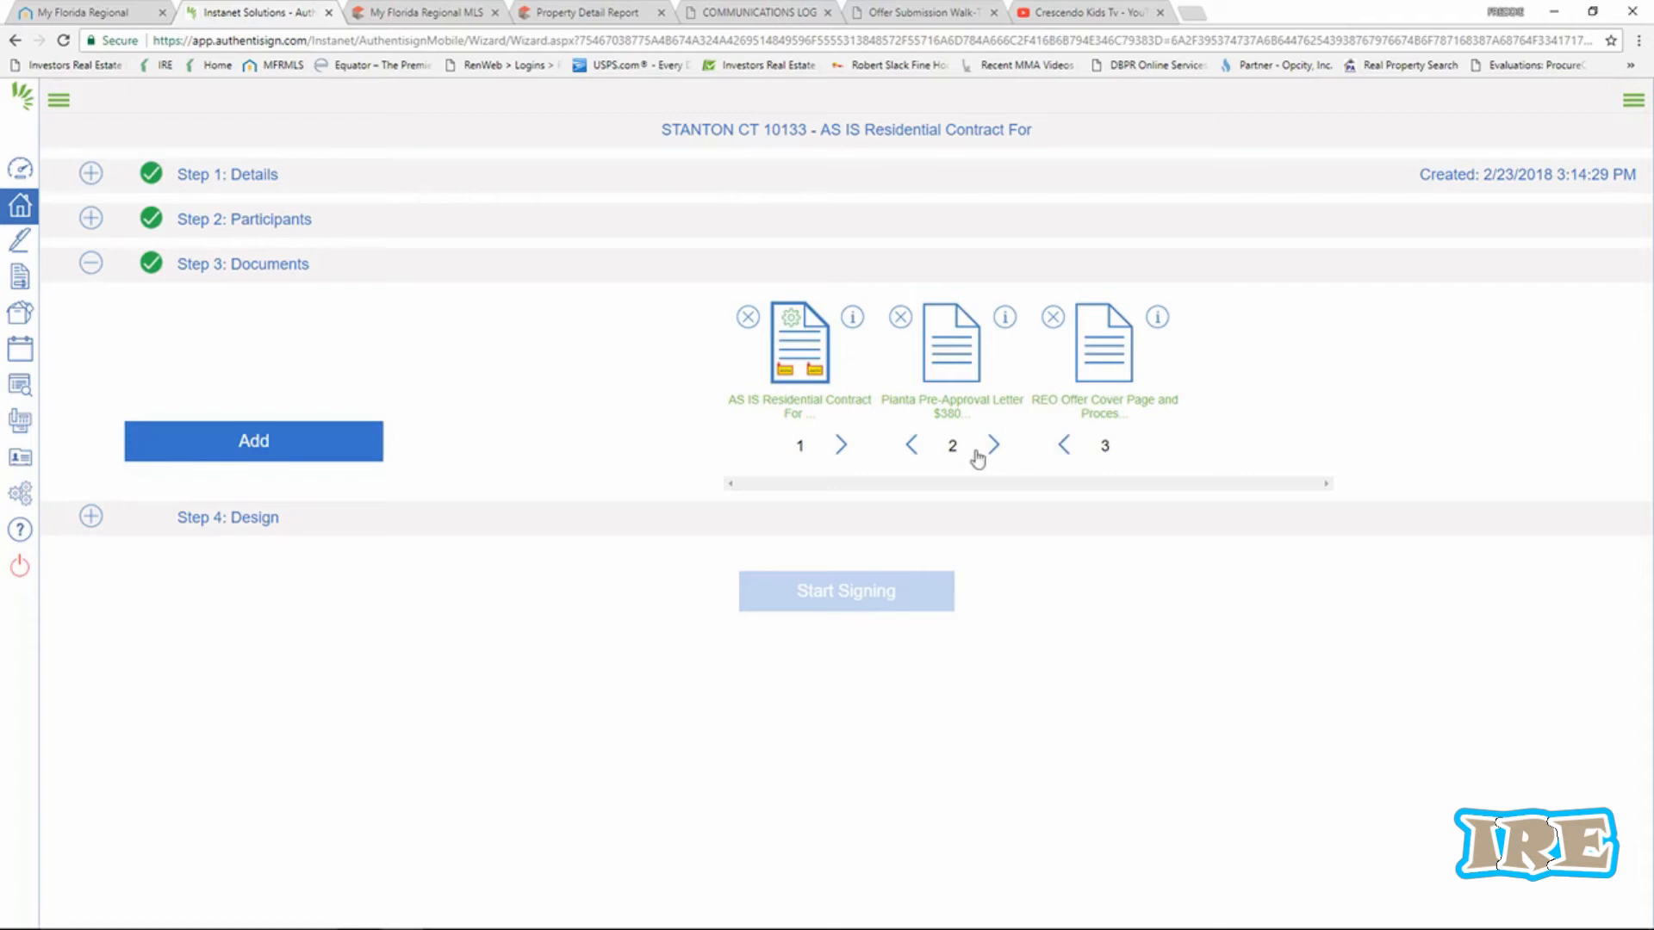
pyautogui.click(910, 446)
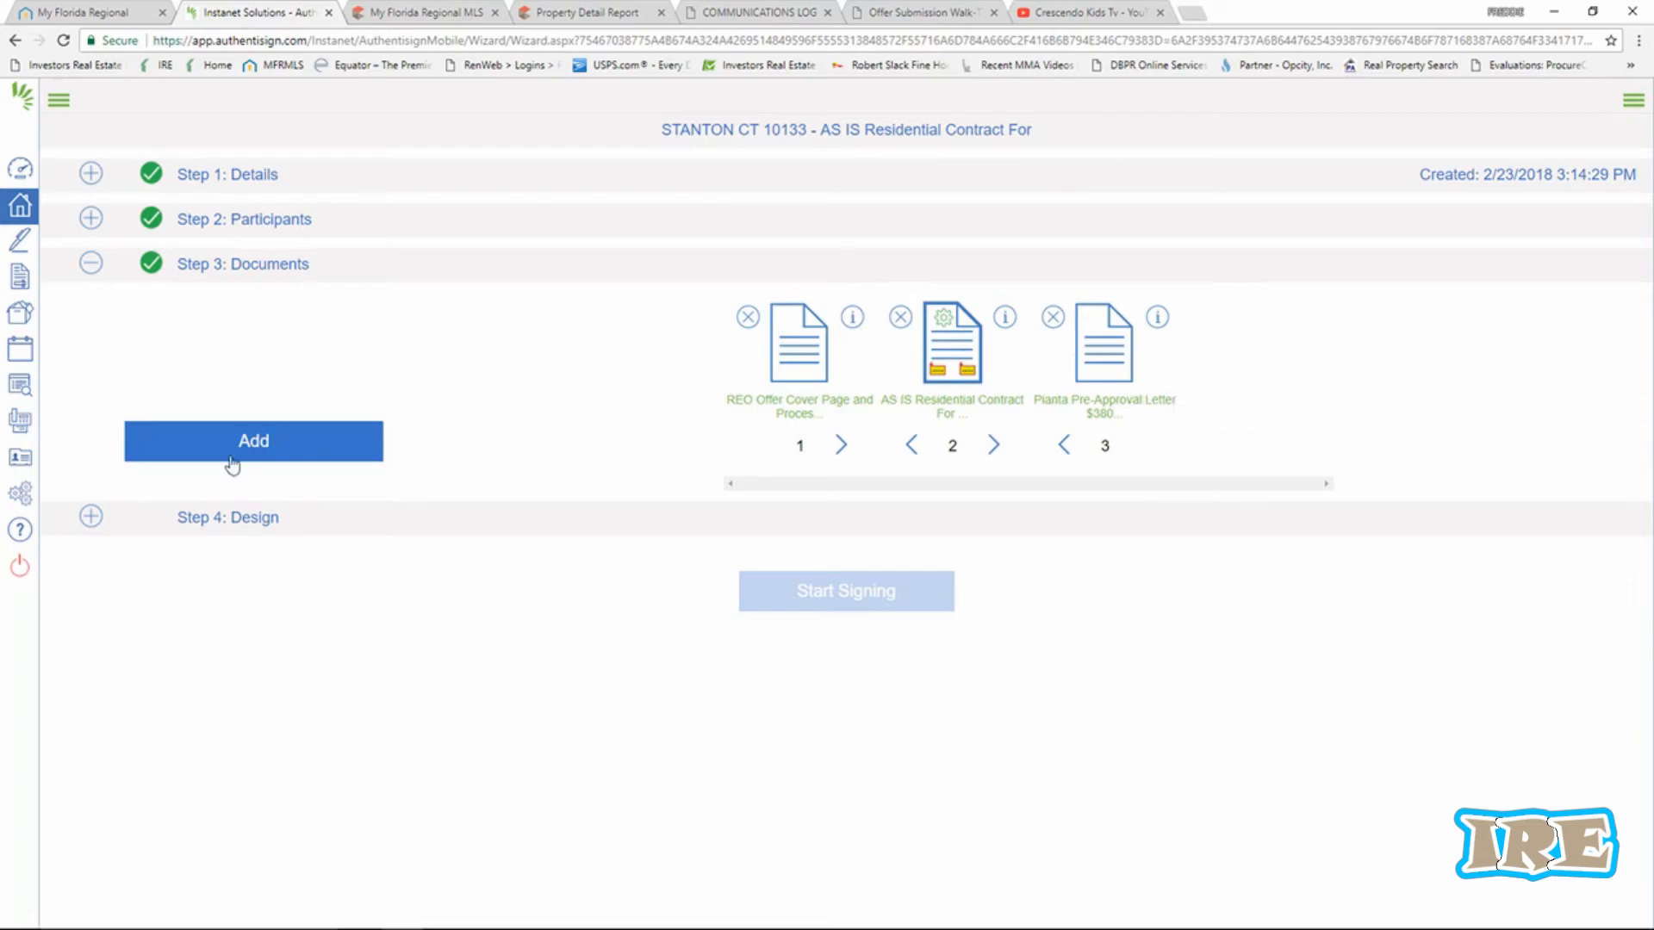
pyautogui.click(255, 527)
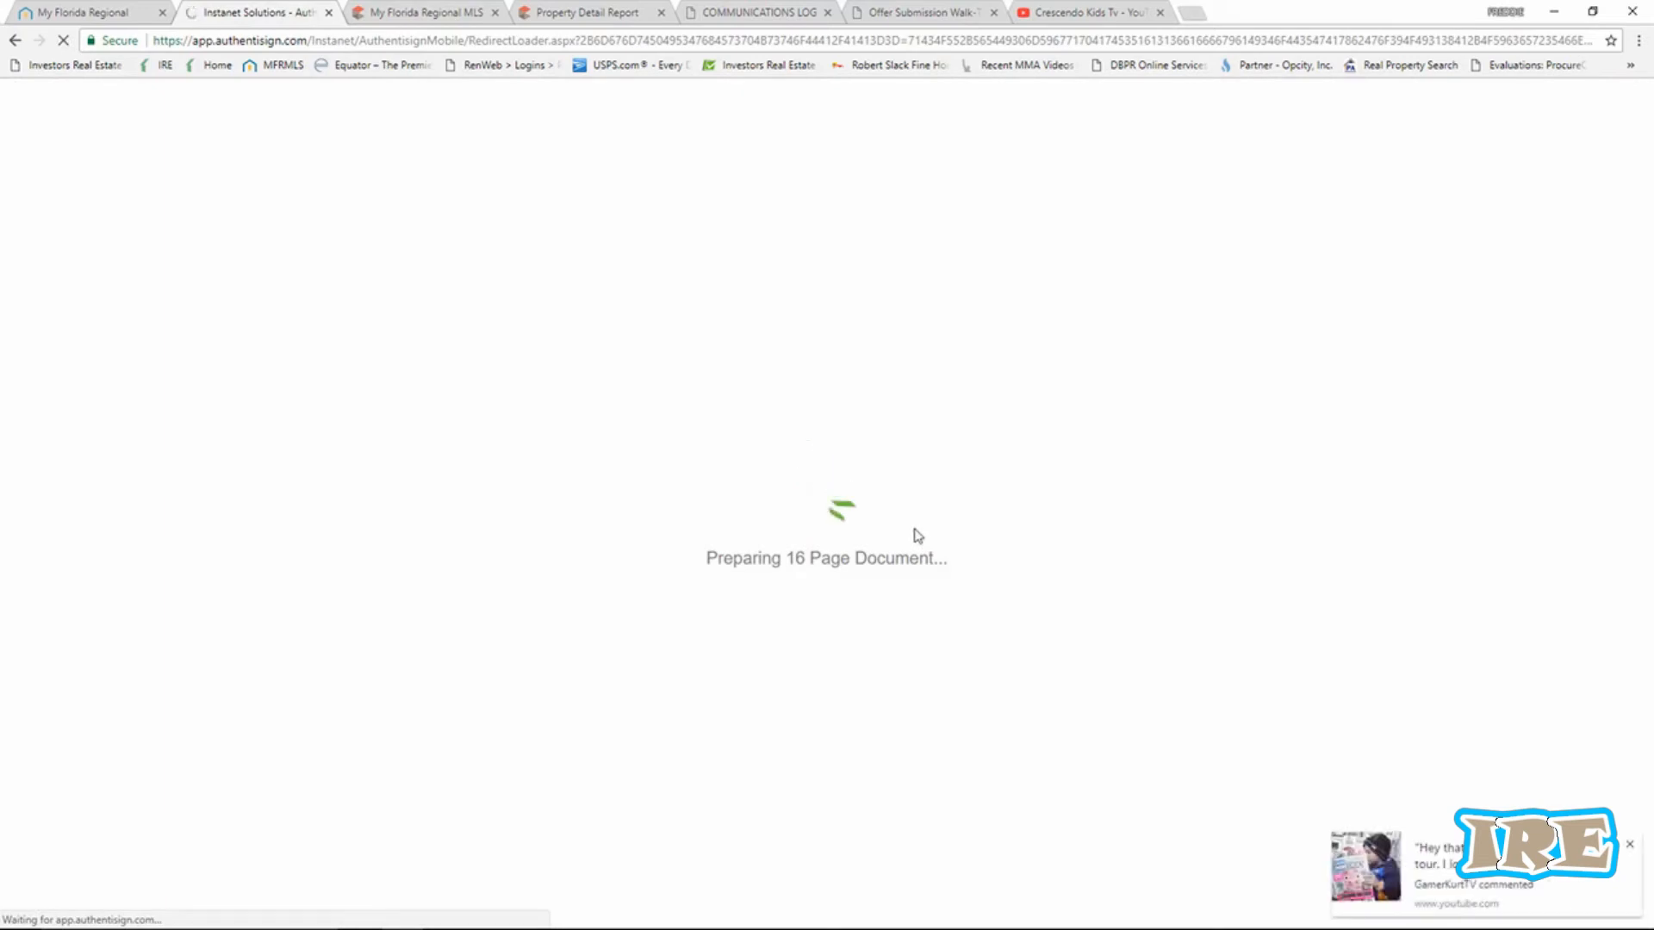
# Zoom in on the document and scroll down to the signature and date lines on page 3.
pyautogui.click(1630, 843)
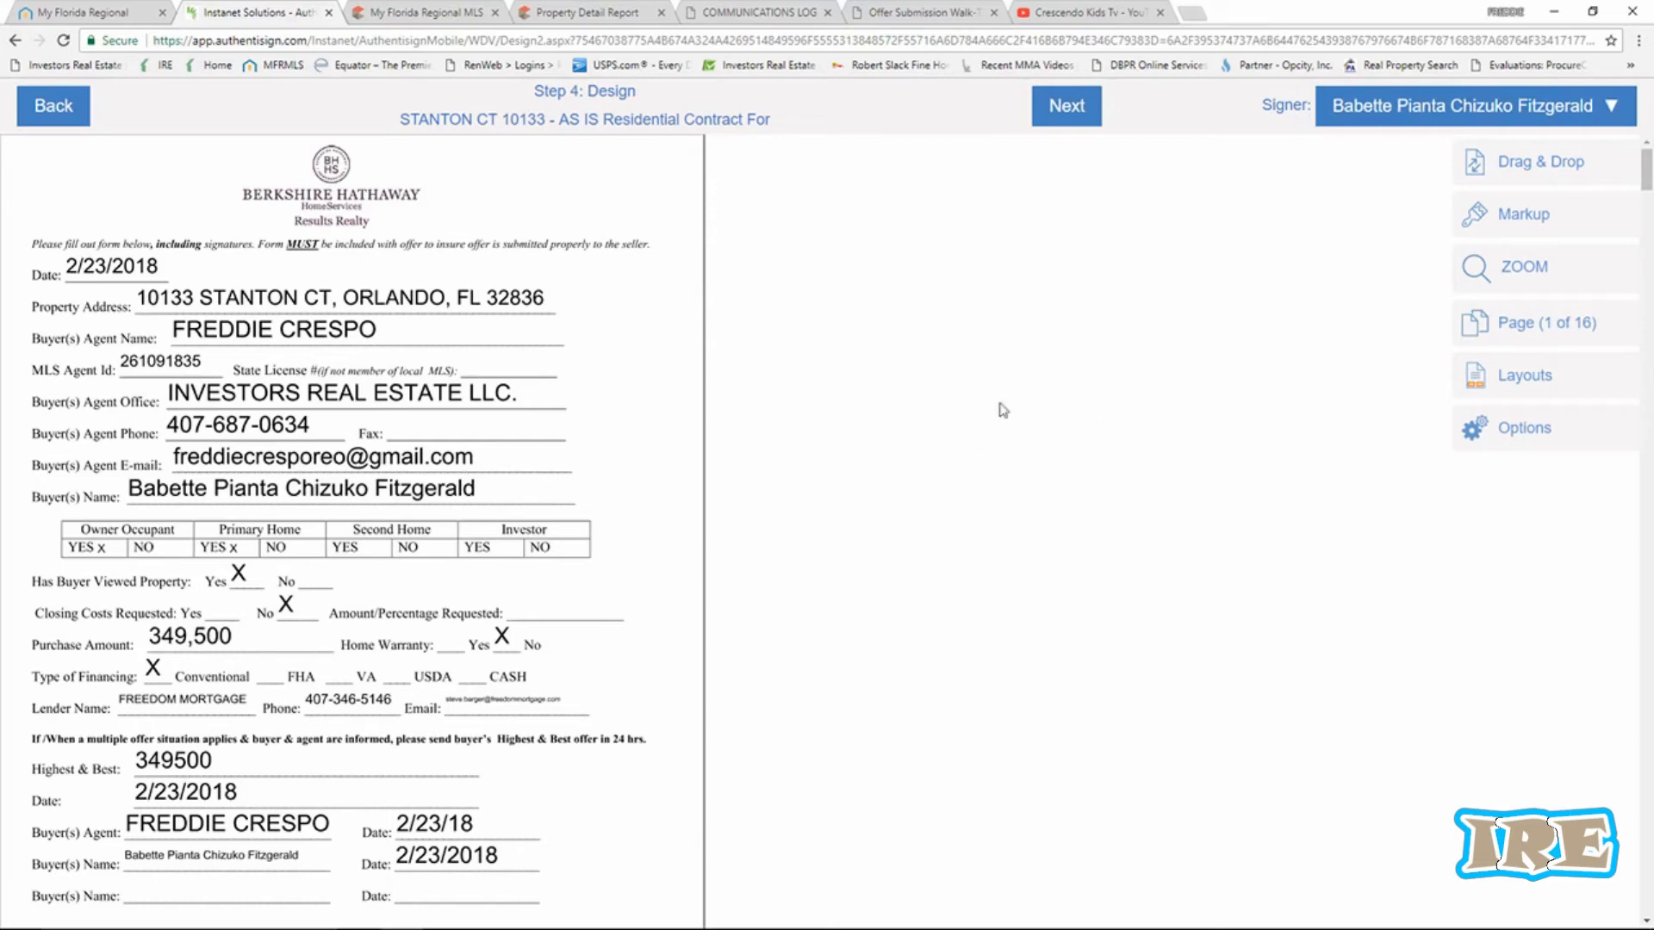
pyautogui.click(1476, 280)
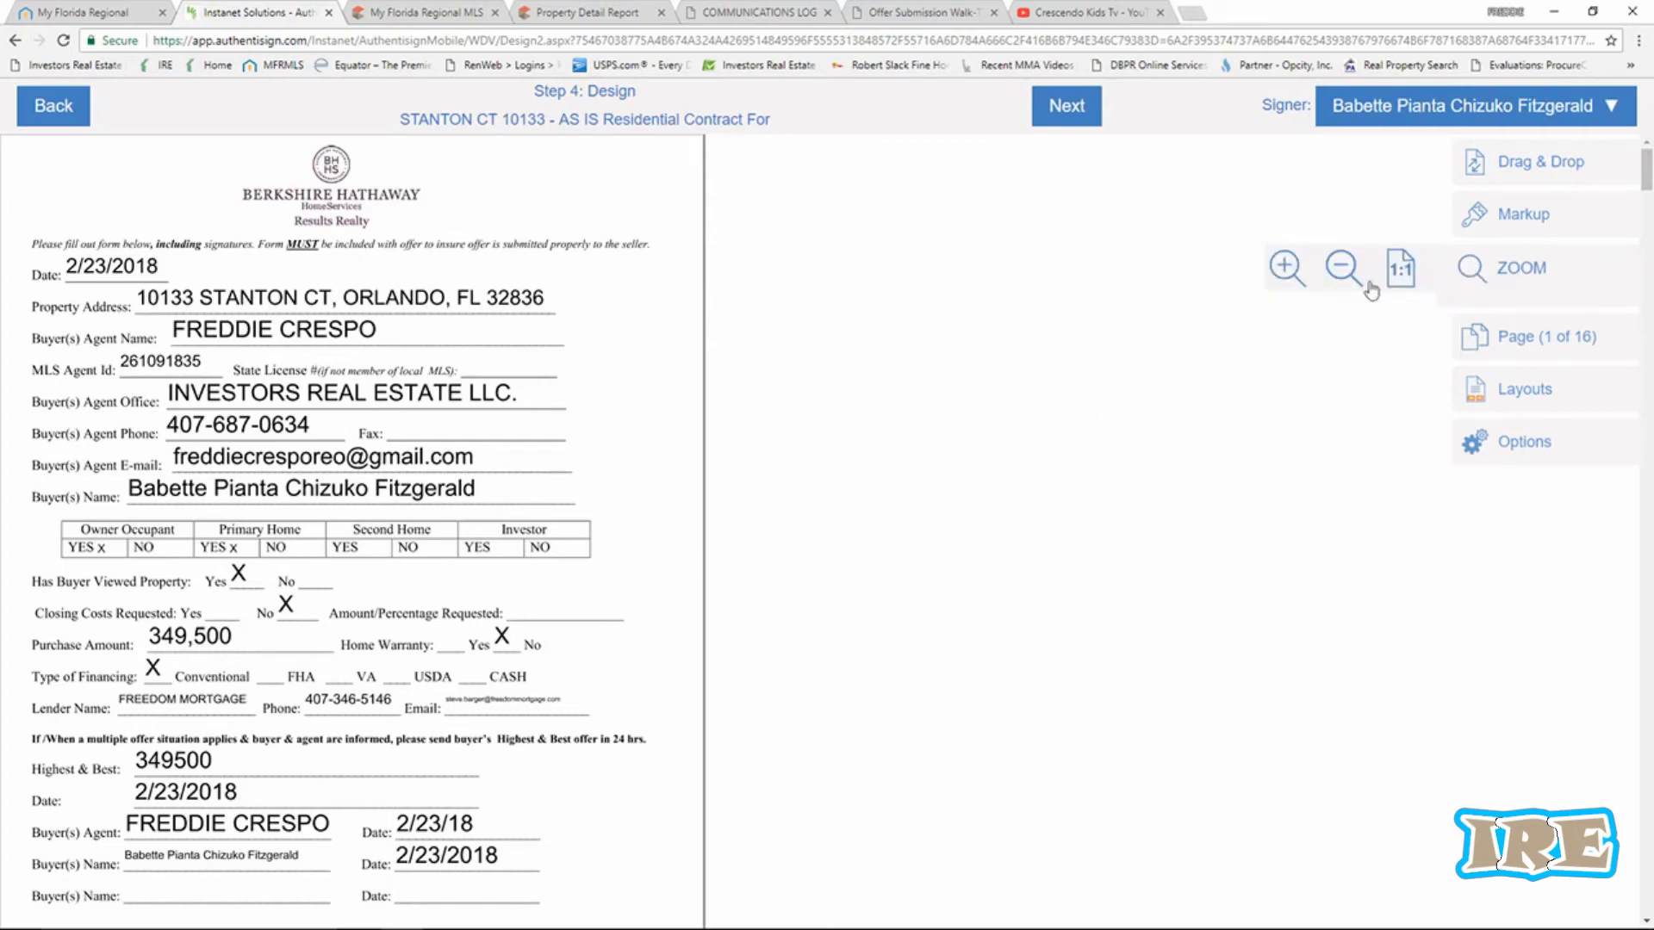
pyautogui.click(1284, 269)
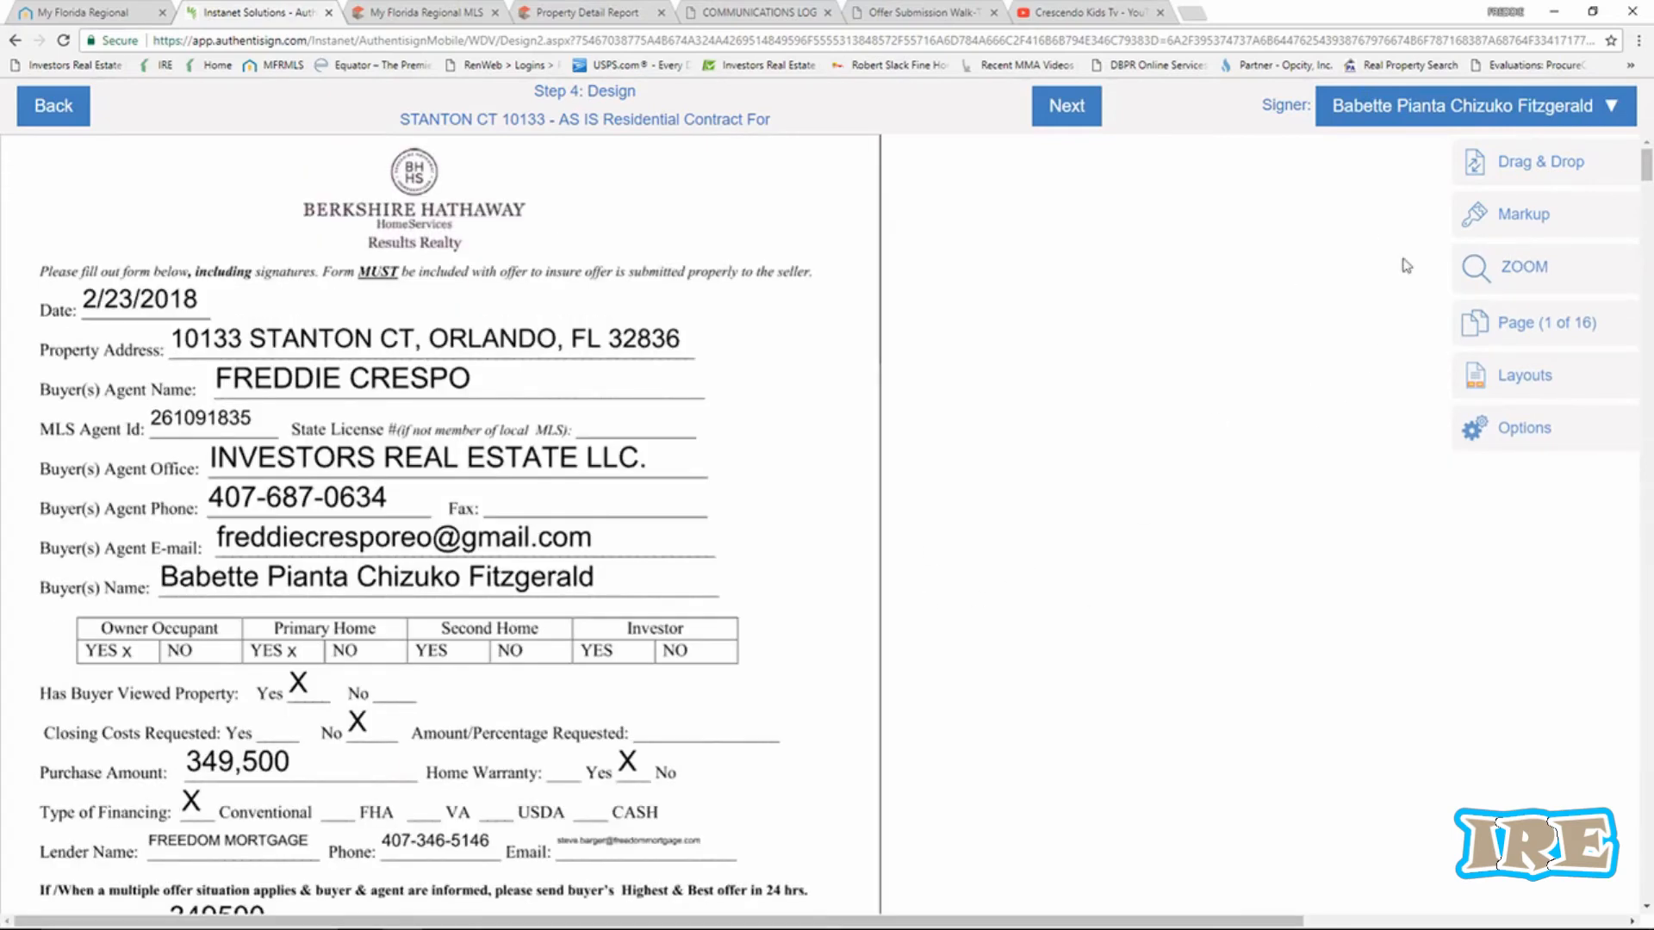
pyautogui.scroll(-7, 589, 396)
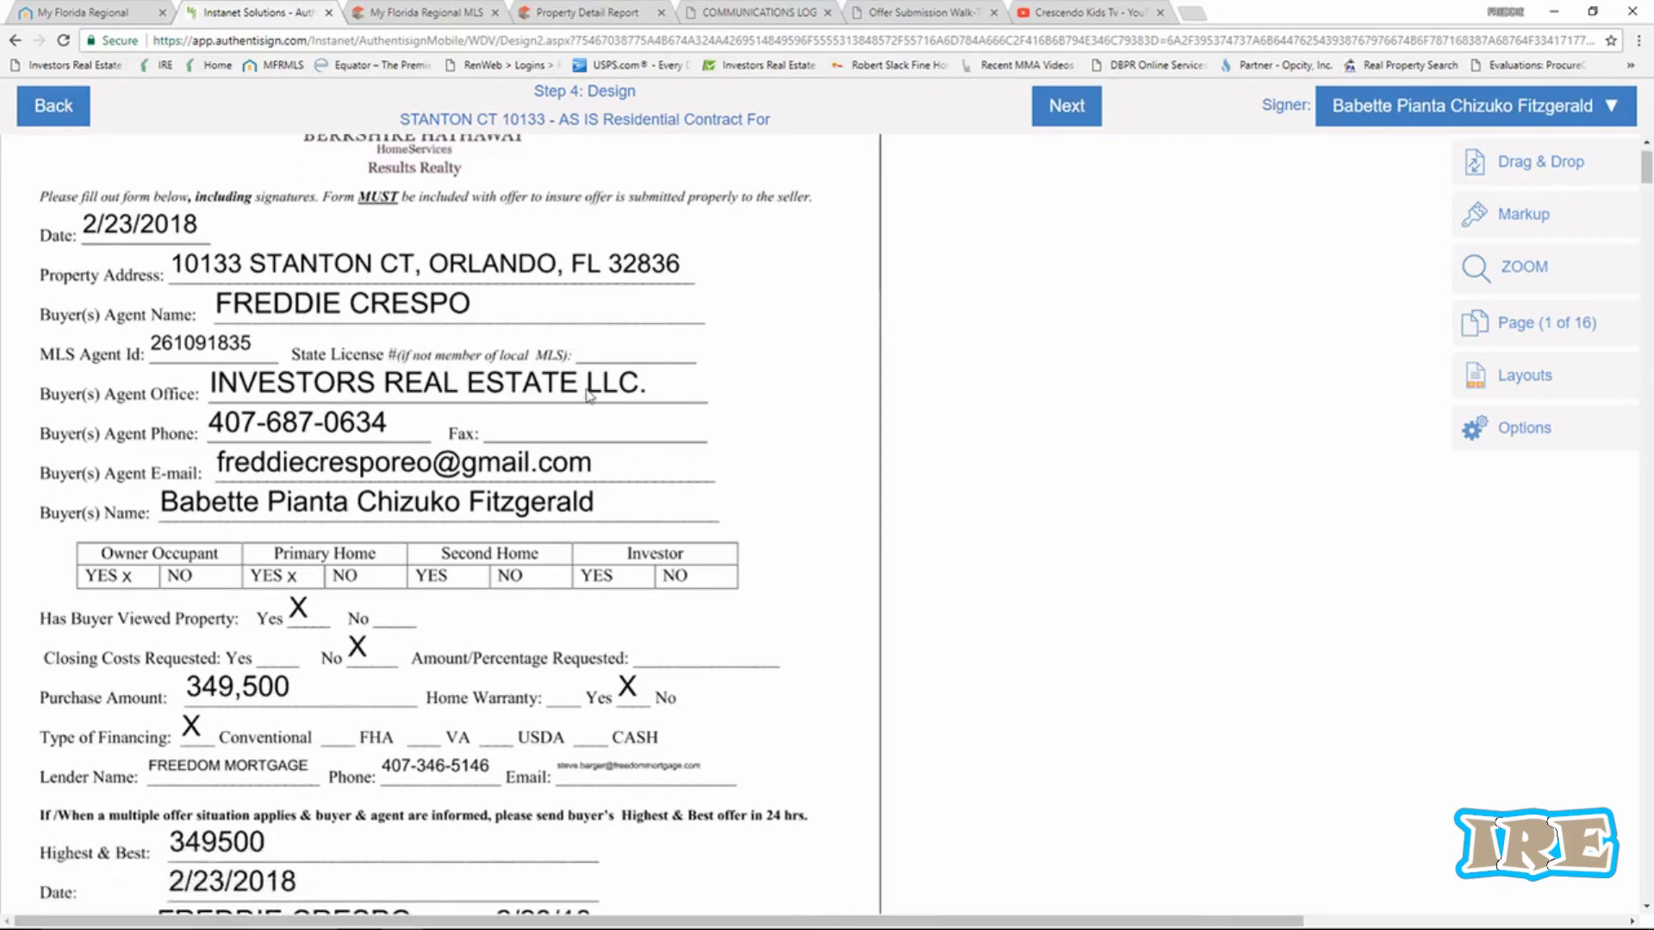
pyautogui.scroll(-1, 590, 396)
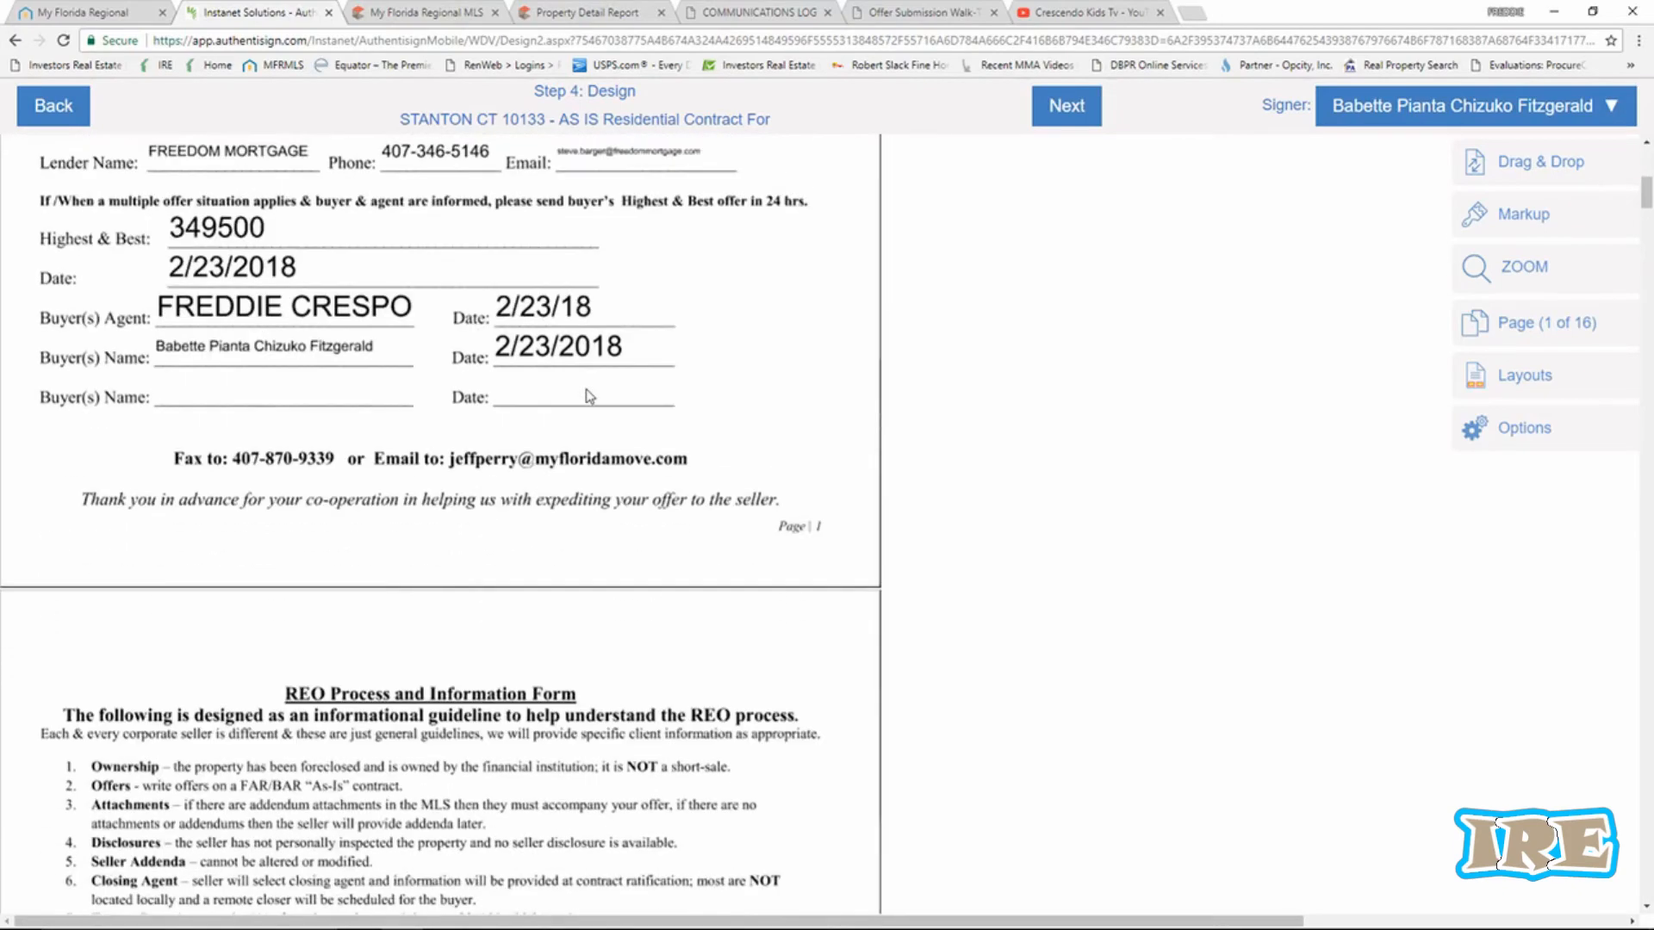
pyautogui.scroll(-14, 589, 397)
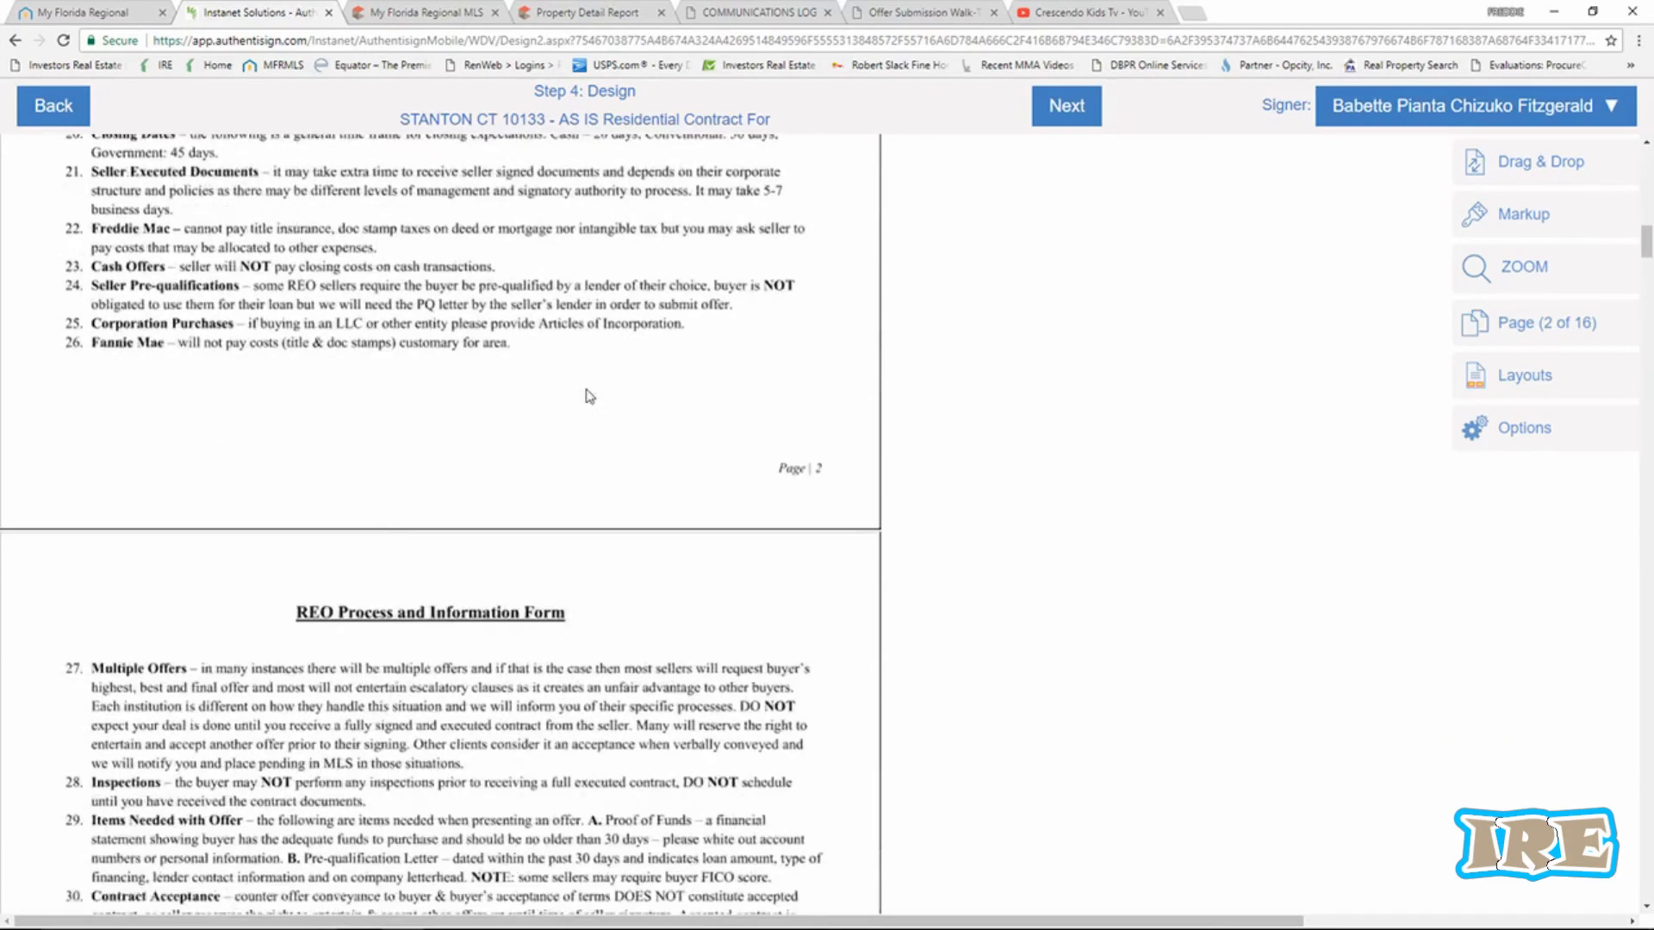
pyautogui.scroll(-8, 589, 396)
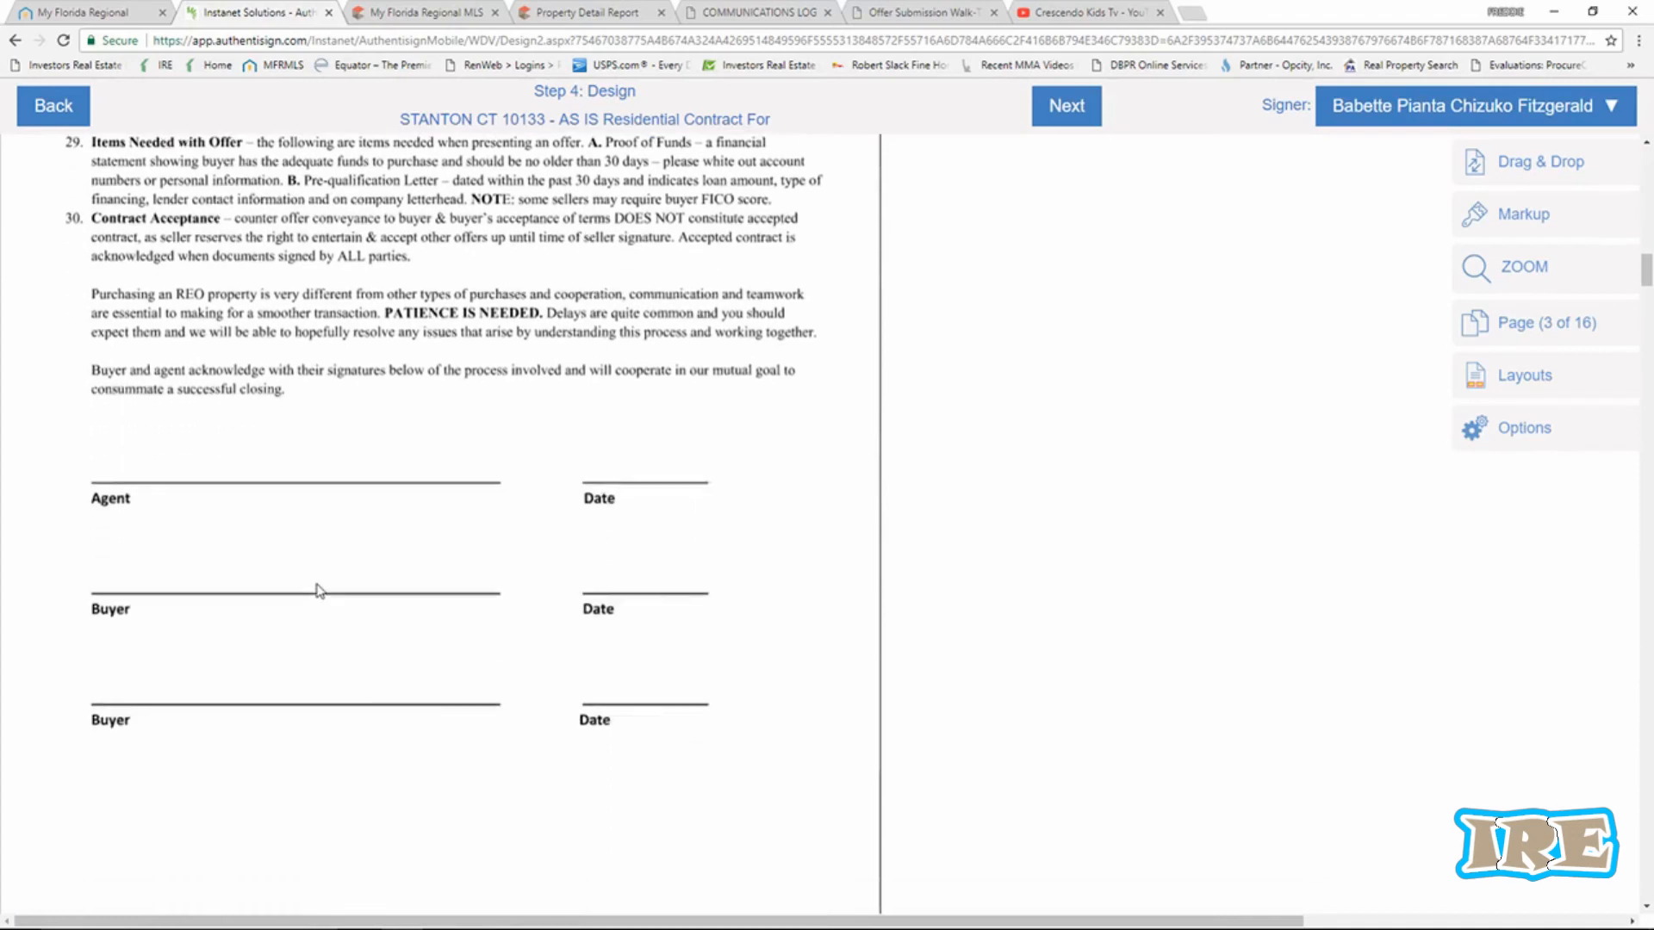
pyautogui.scroll(-1, 319, 591)
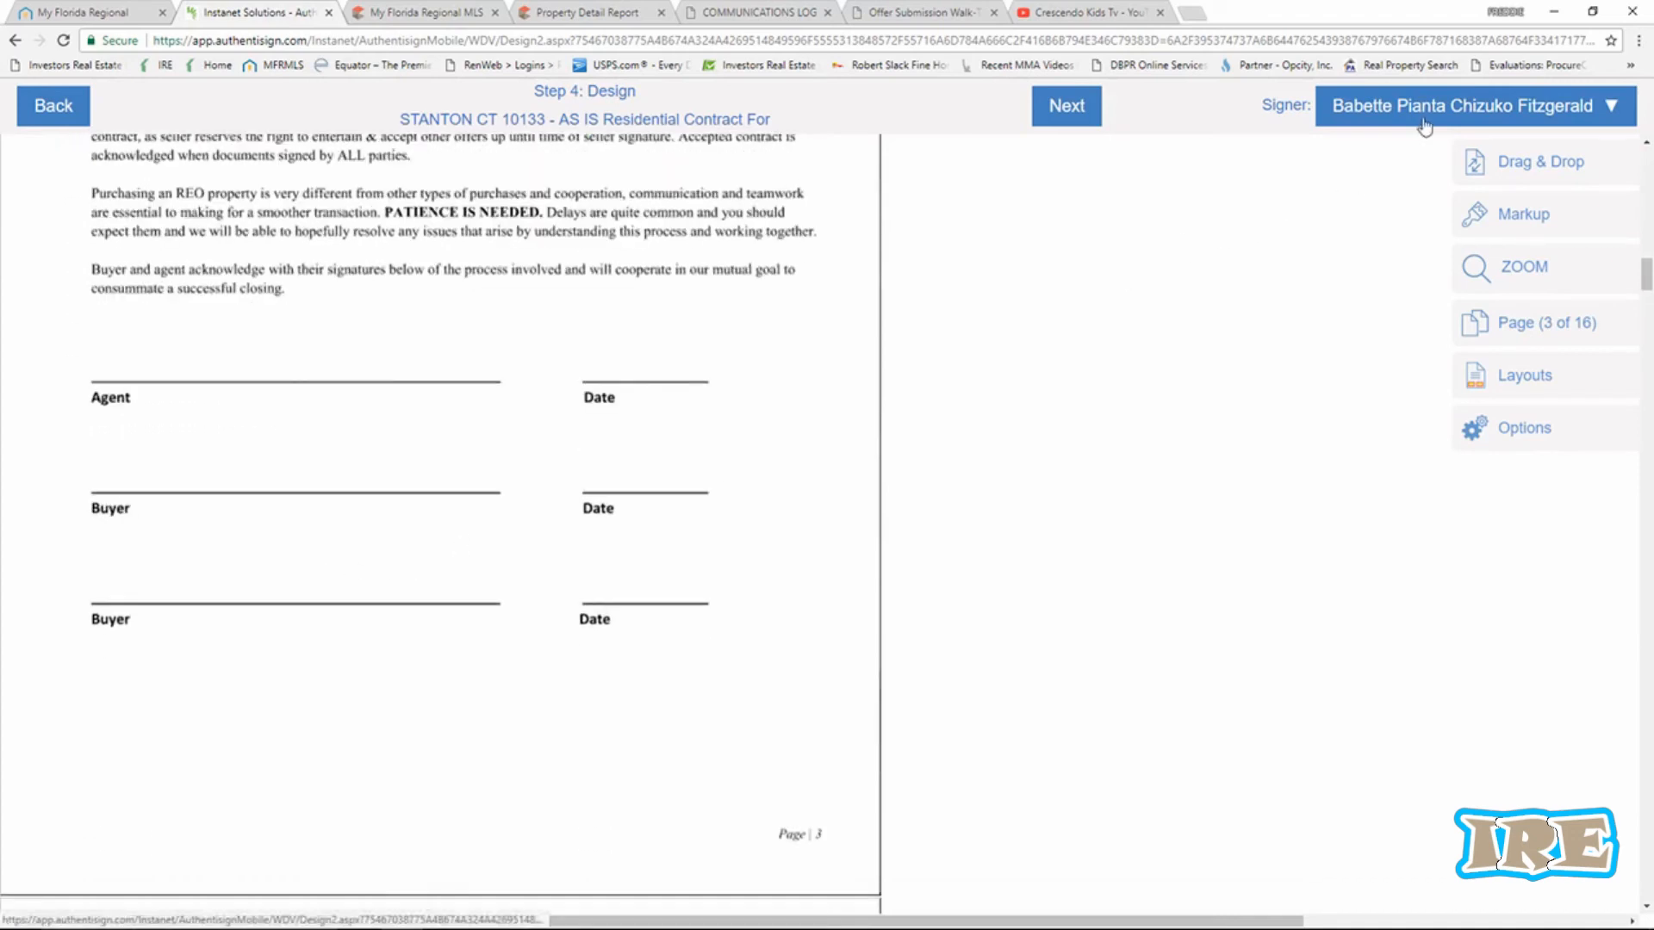
# Keep the buyer as the active signer and bring up the Drag & Drop signing fields.
pyautogui.click(1607, 107)
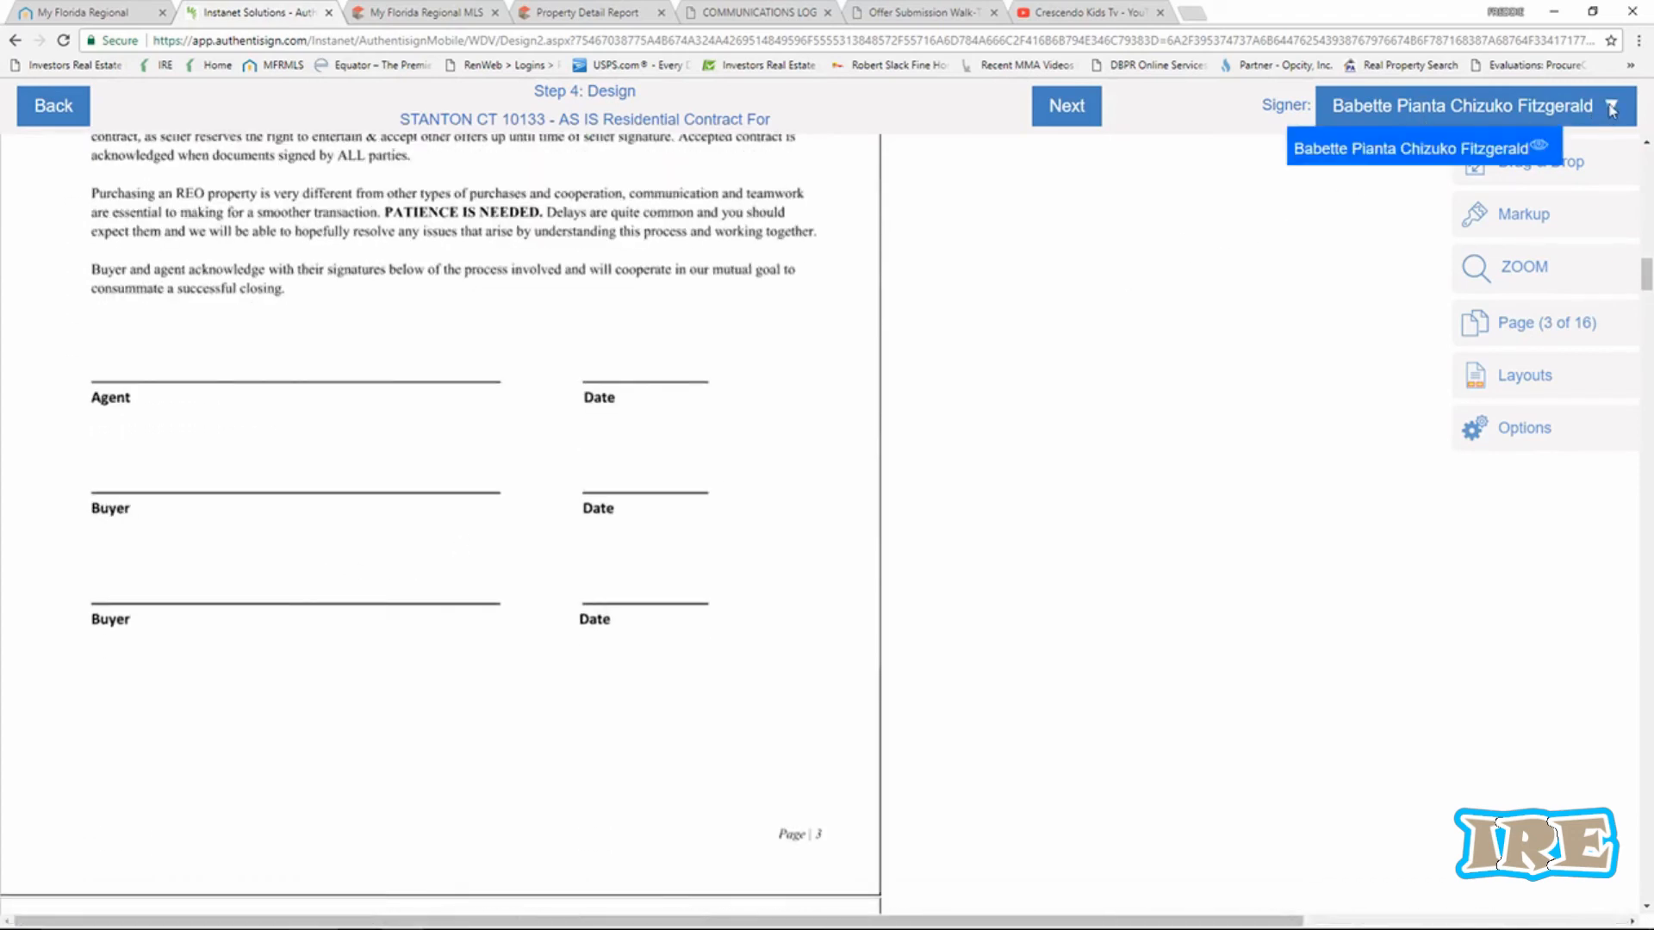
pyautogui.click(1609, 108)
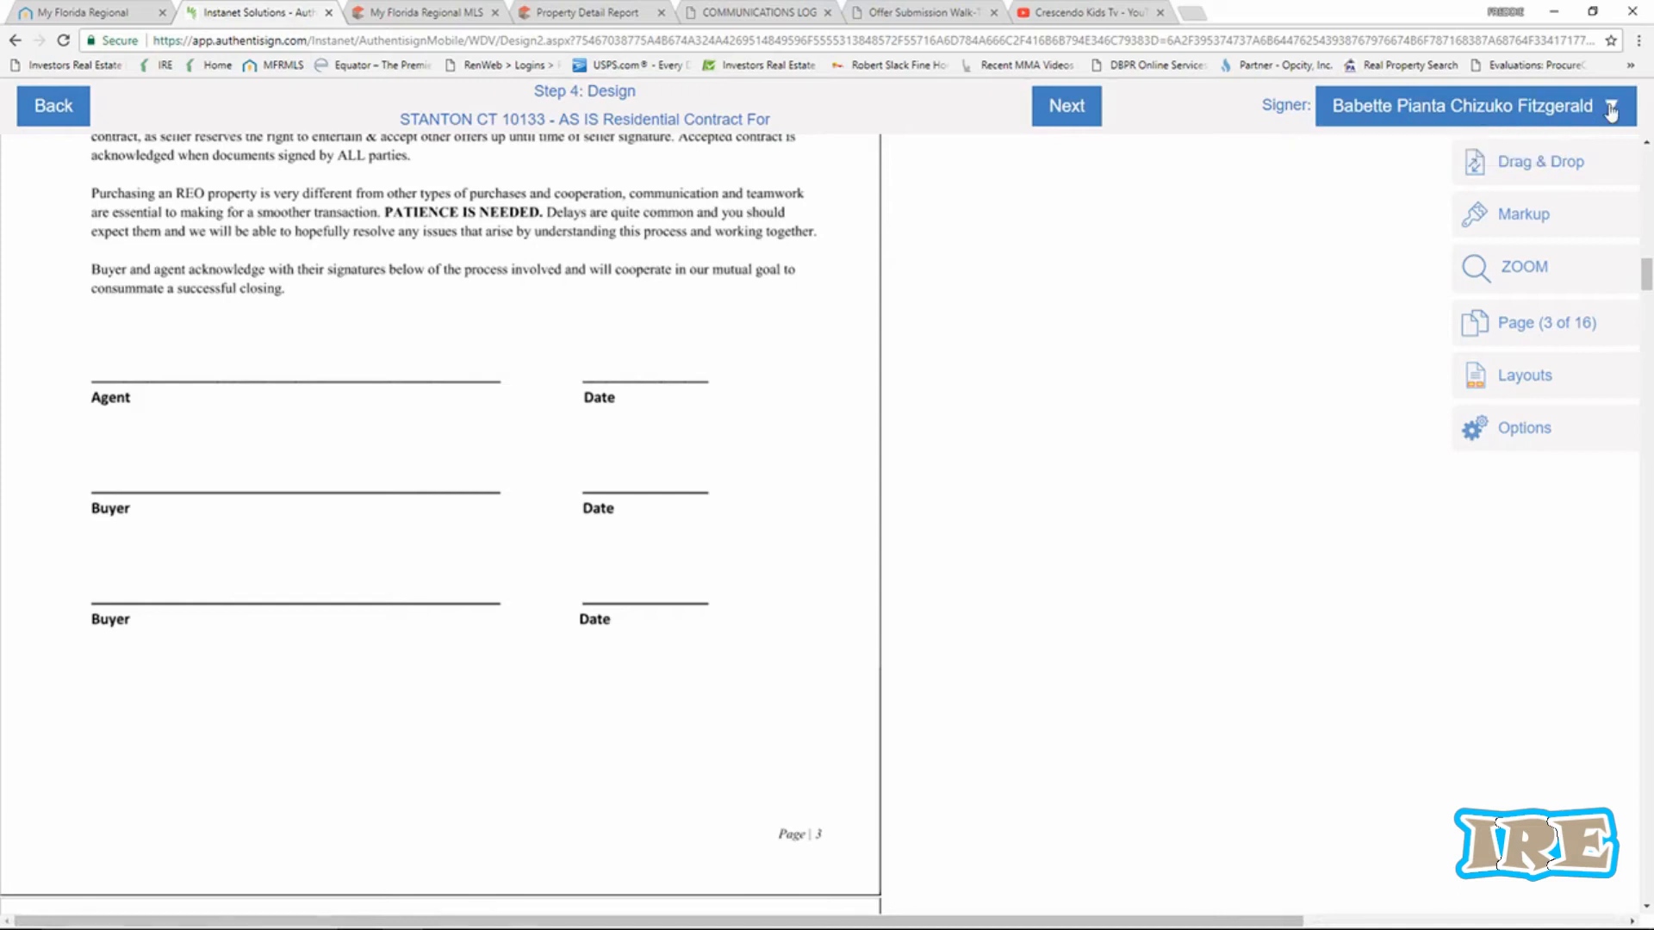
pyautogui.click(1473, 172)
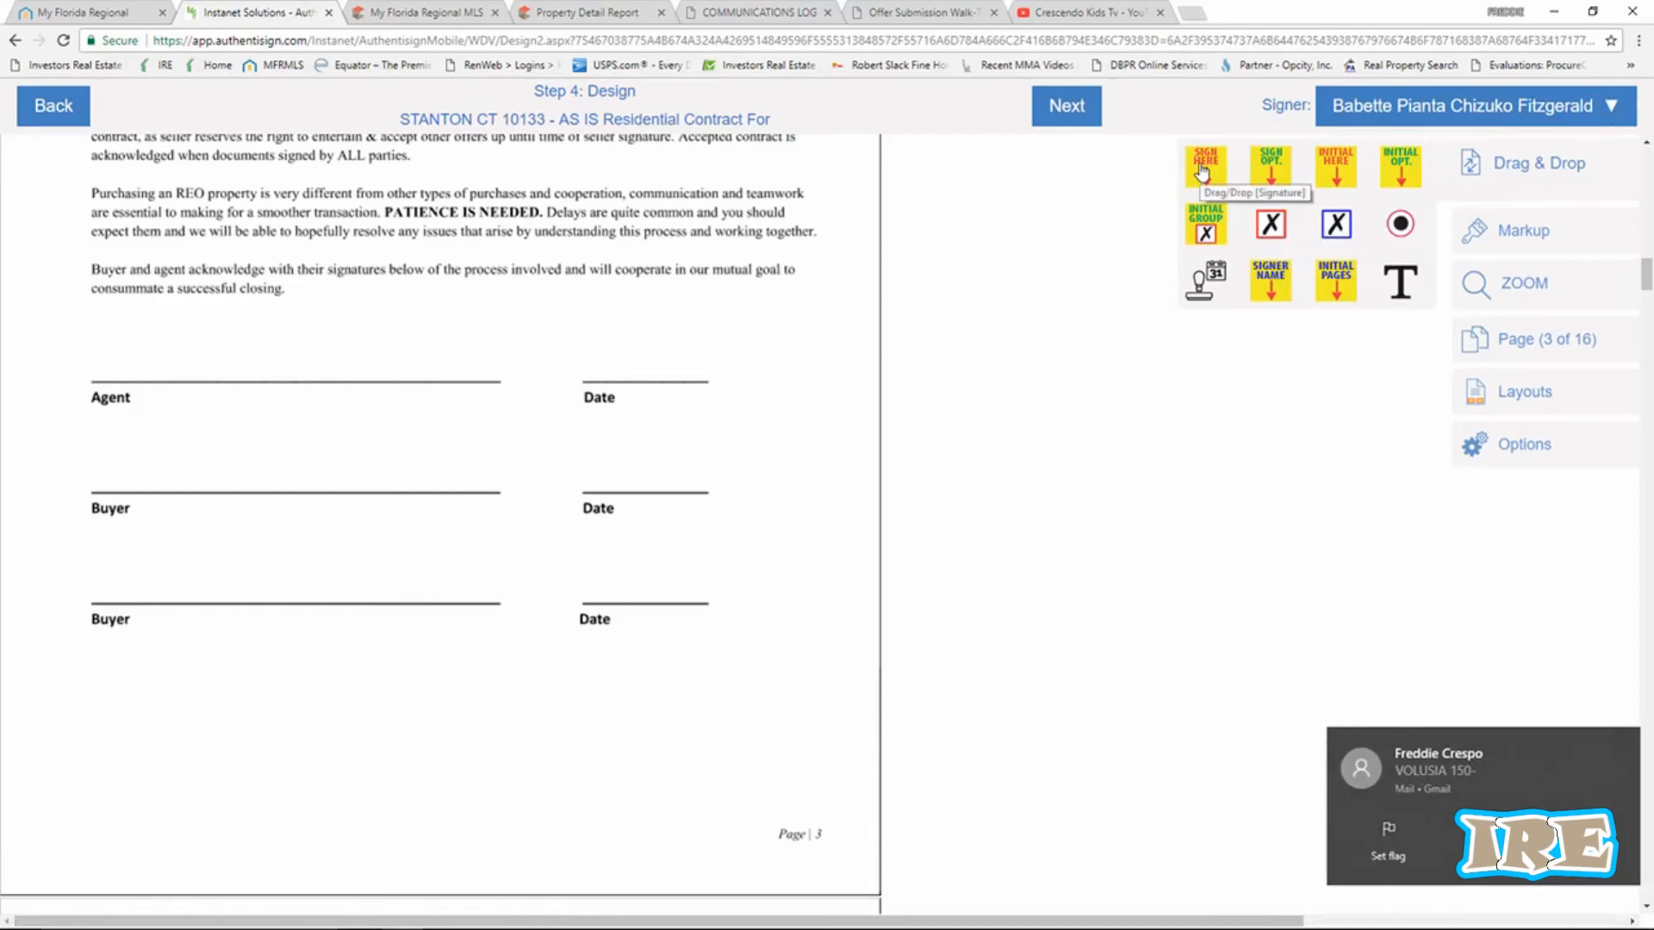
# Place the buyer's Sign Here field on the first Buyer line and delete a misplaced auto-date field.
pyautogui.moveTo(1202, 171)
pyautogui.mouseDown()
pyautogui.moveTo(221, 313)
pyautogui.moveTo(129, 354)
pyautogui.moveTo(118, 382)
pyautogui.mouseUp()
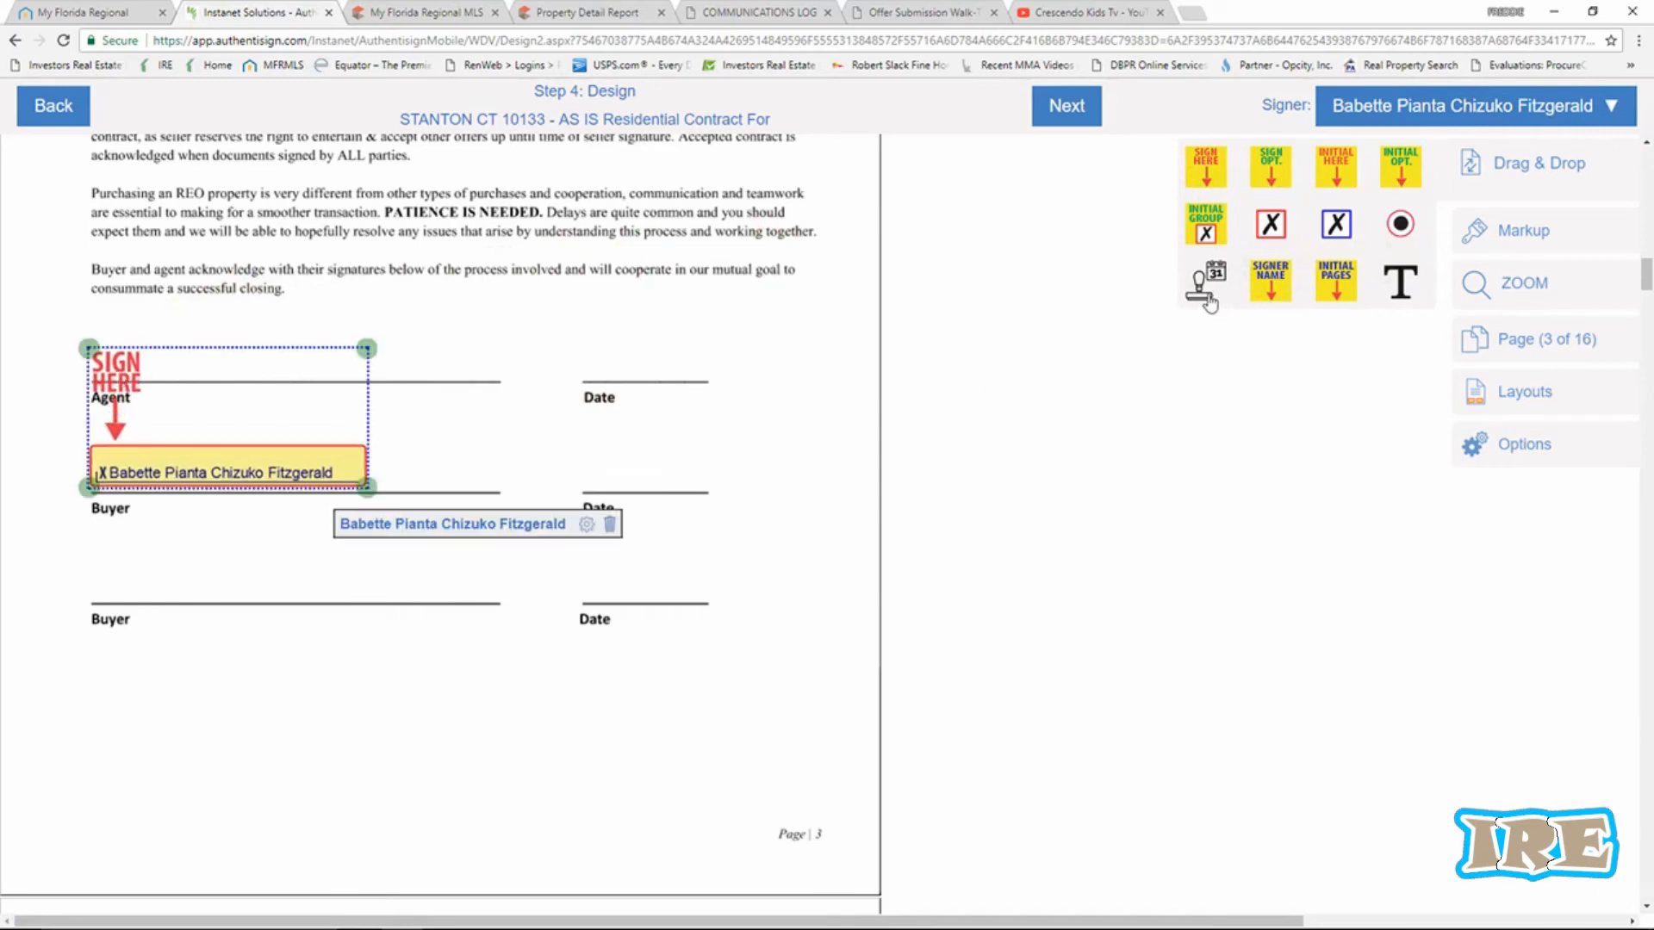
pyautogui.moveTo(1206, 293); pyautogui.dragTo(1205, 293)
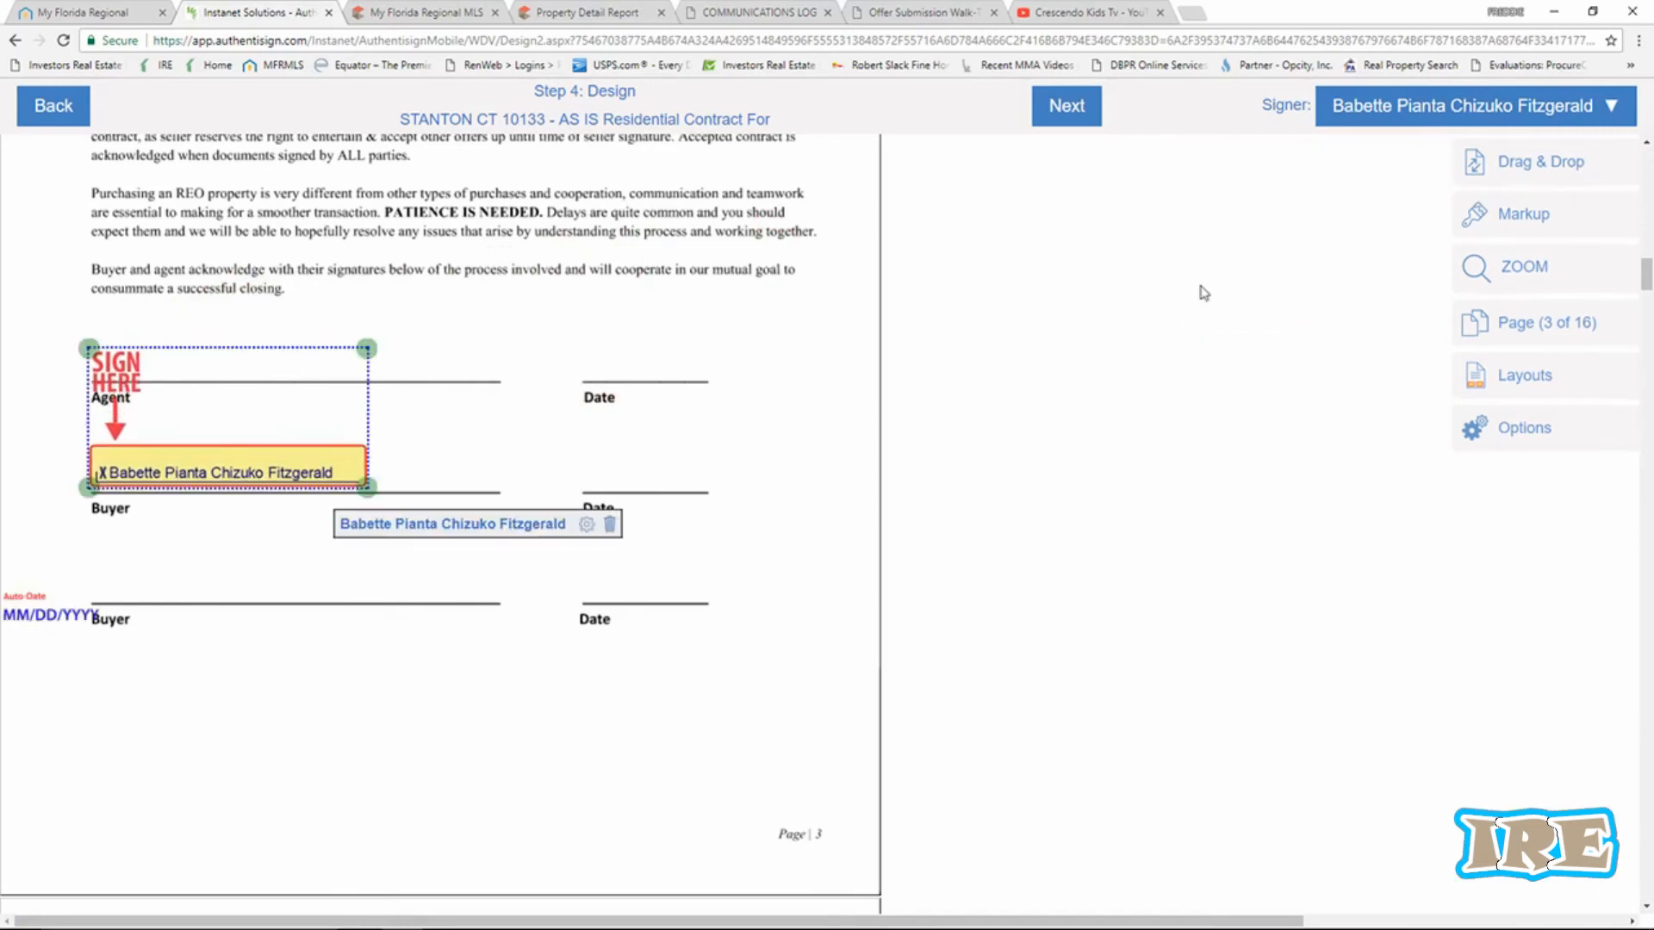
pyautogui.moveTo(5, 605); pyautogui.dragTo(5, 608)
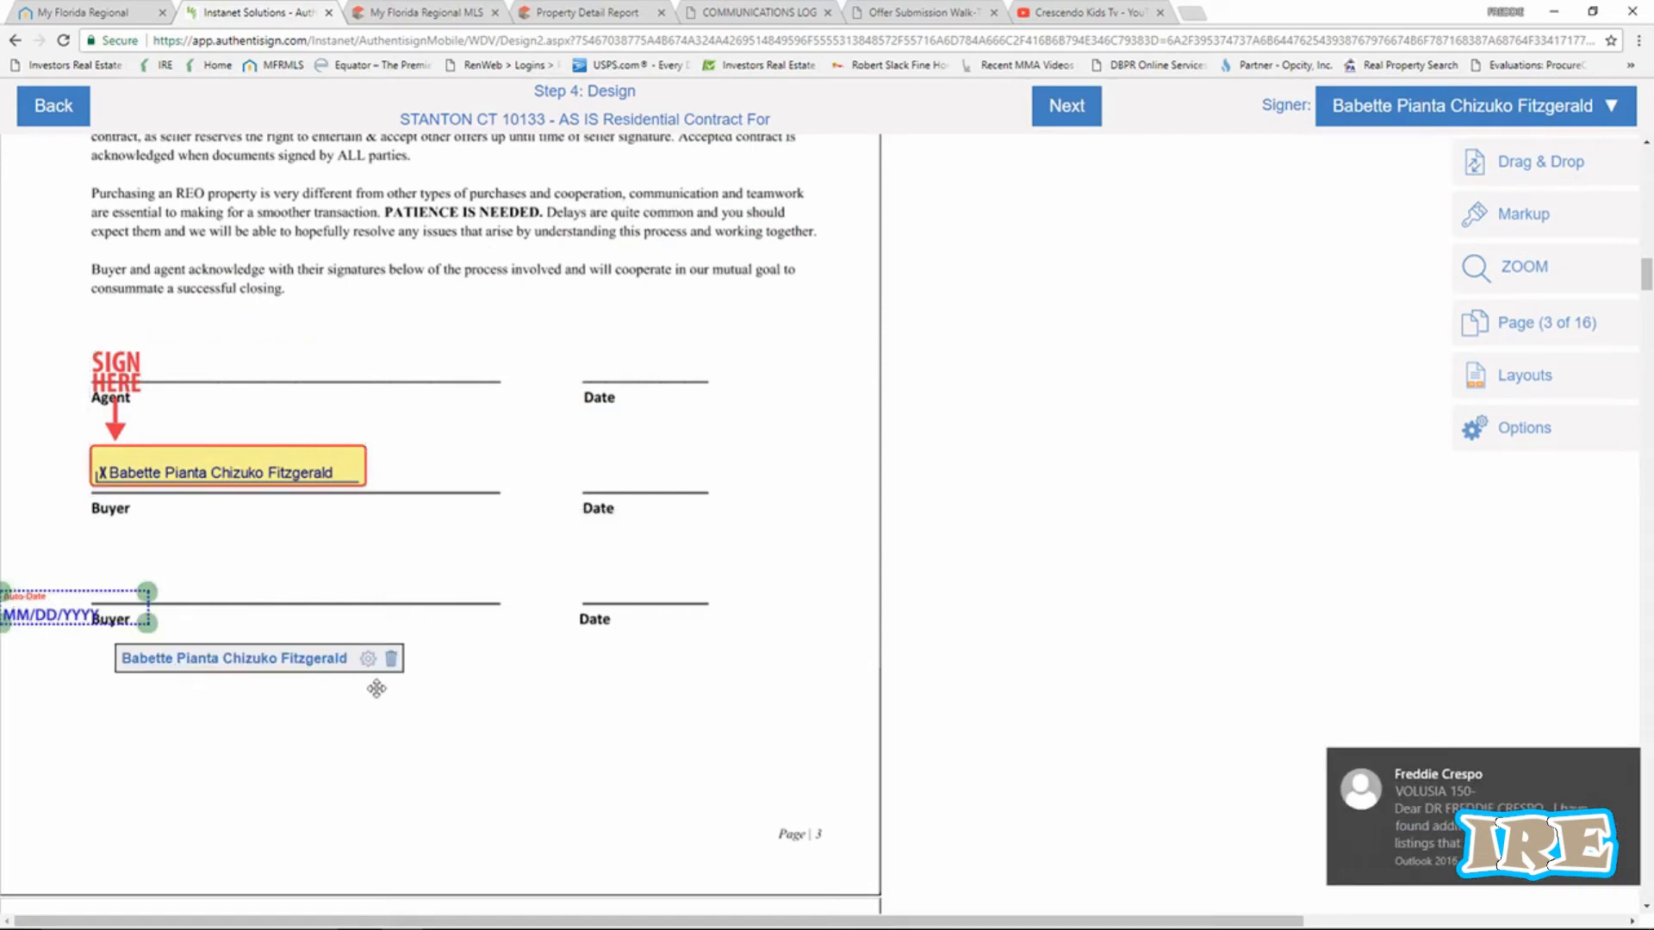
pyautogui.click(392, 660)
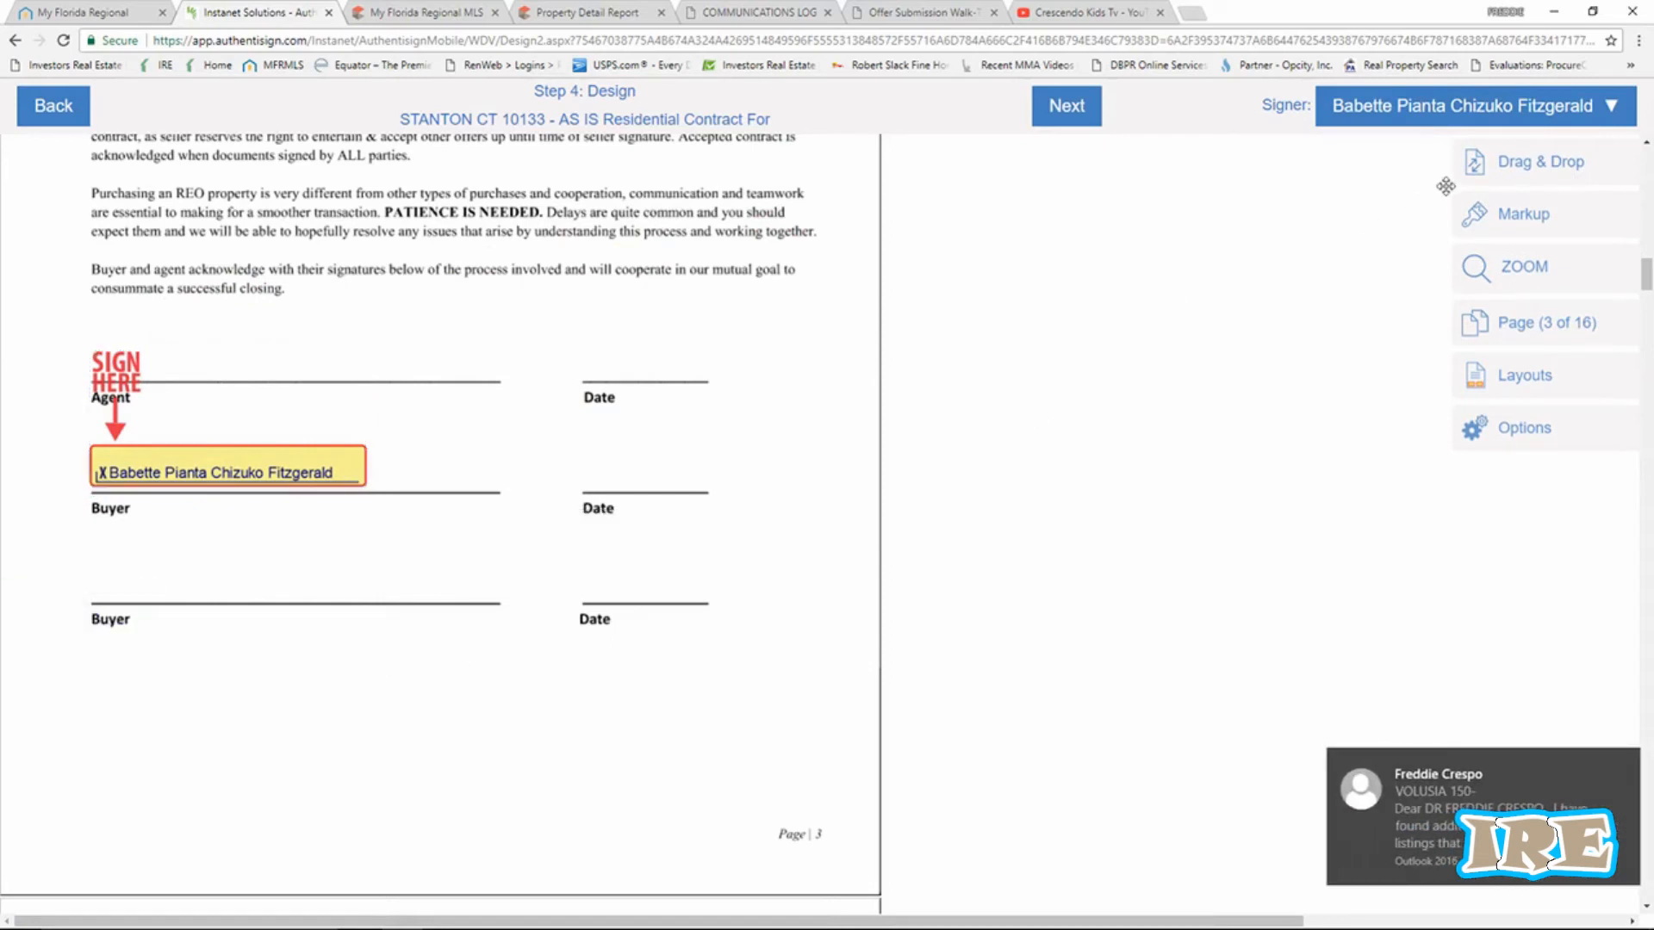
# Add MM/DD/YYYY auto-date fields on the buyer's Date line and the Agent Date line.
pyautogui.click(1482, 170)
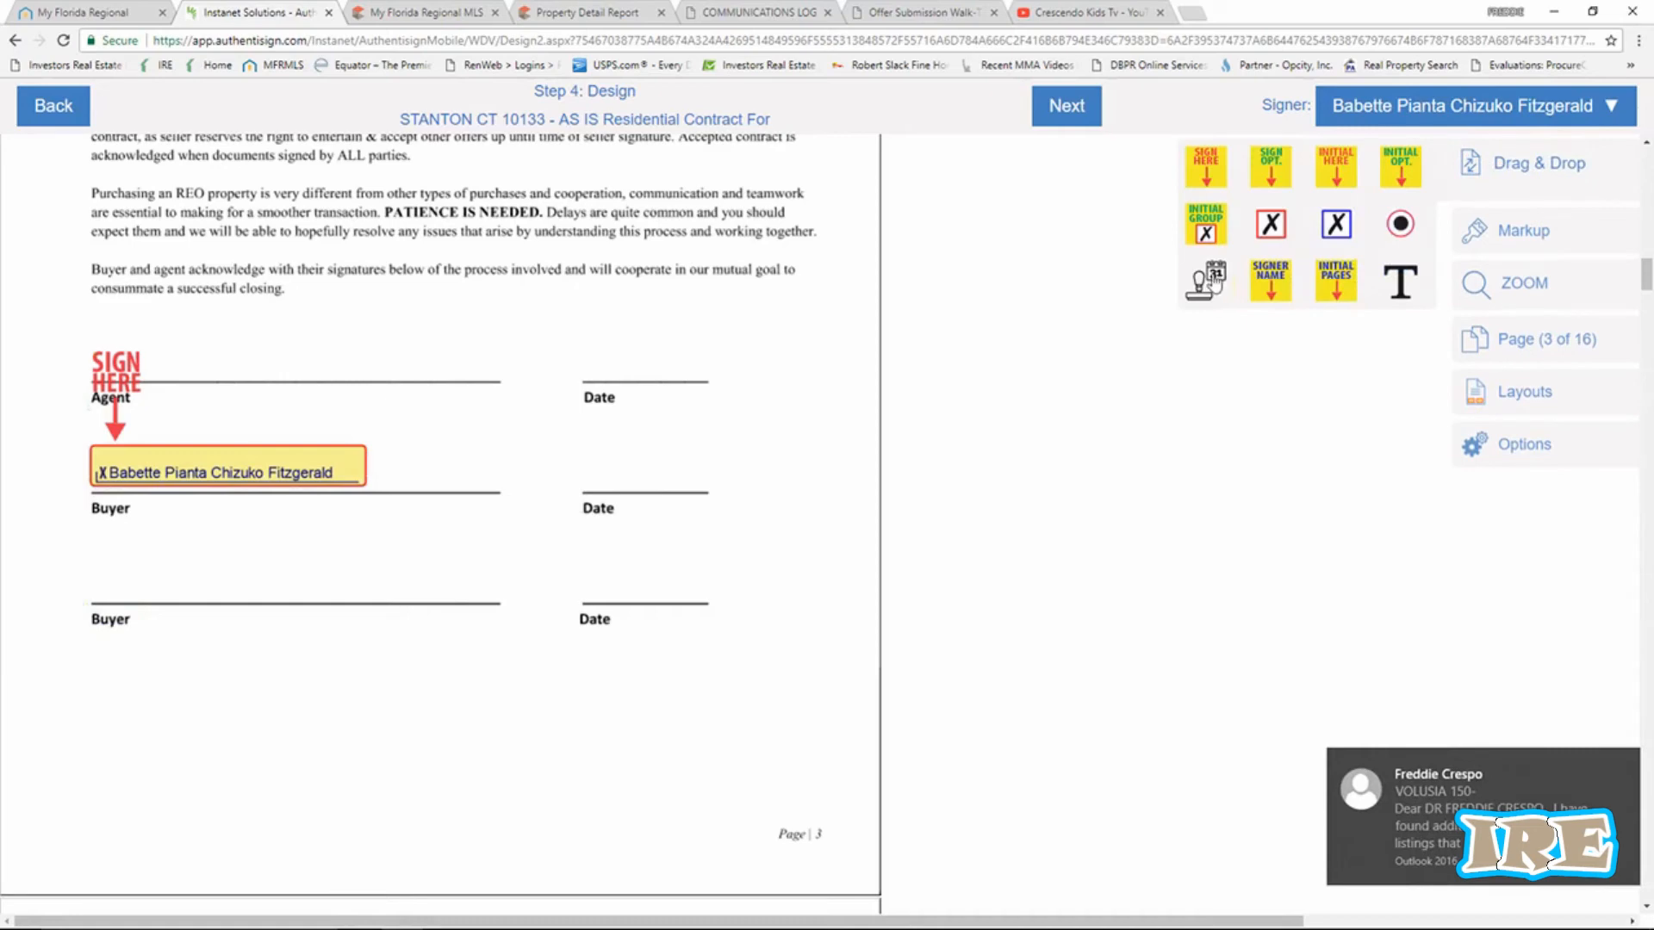
pyautogui.moveTo(1213, 280); pyautogui.dragTo(625, 476)
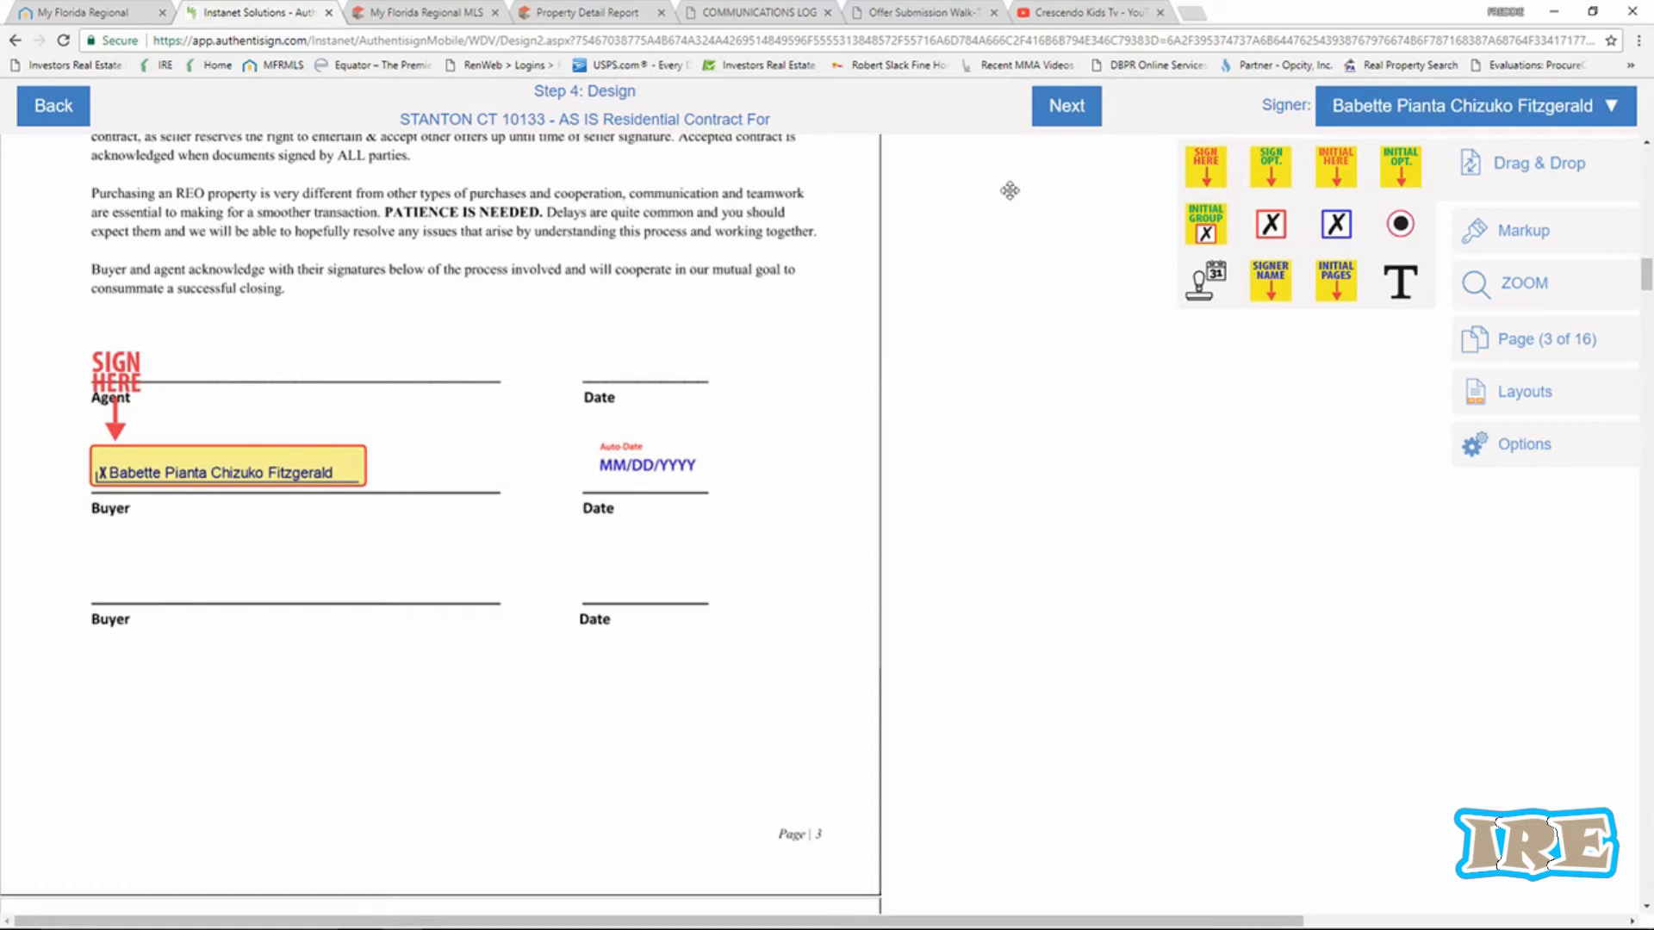
pyautogui.click(642, 481)
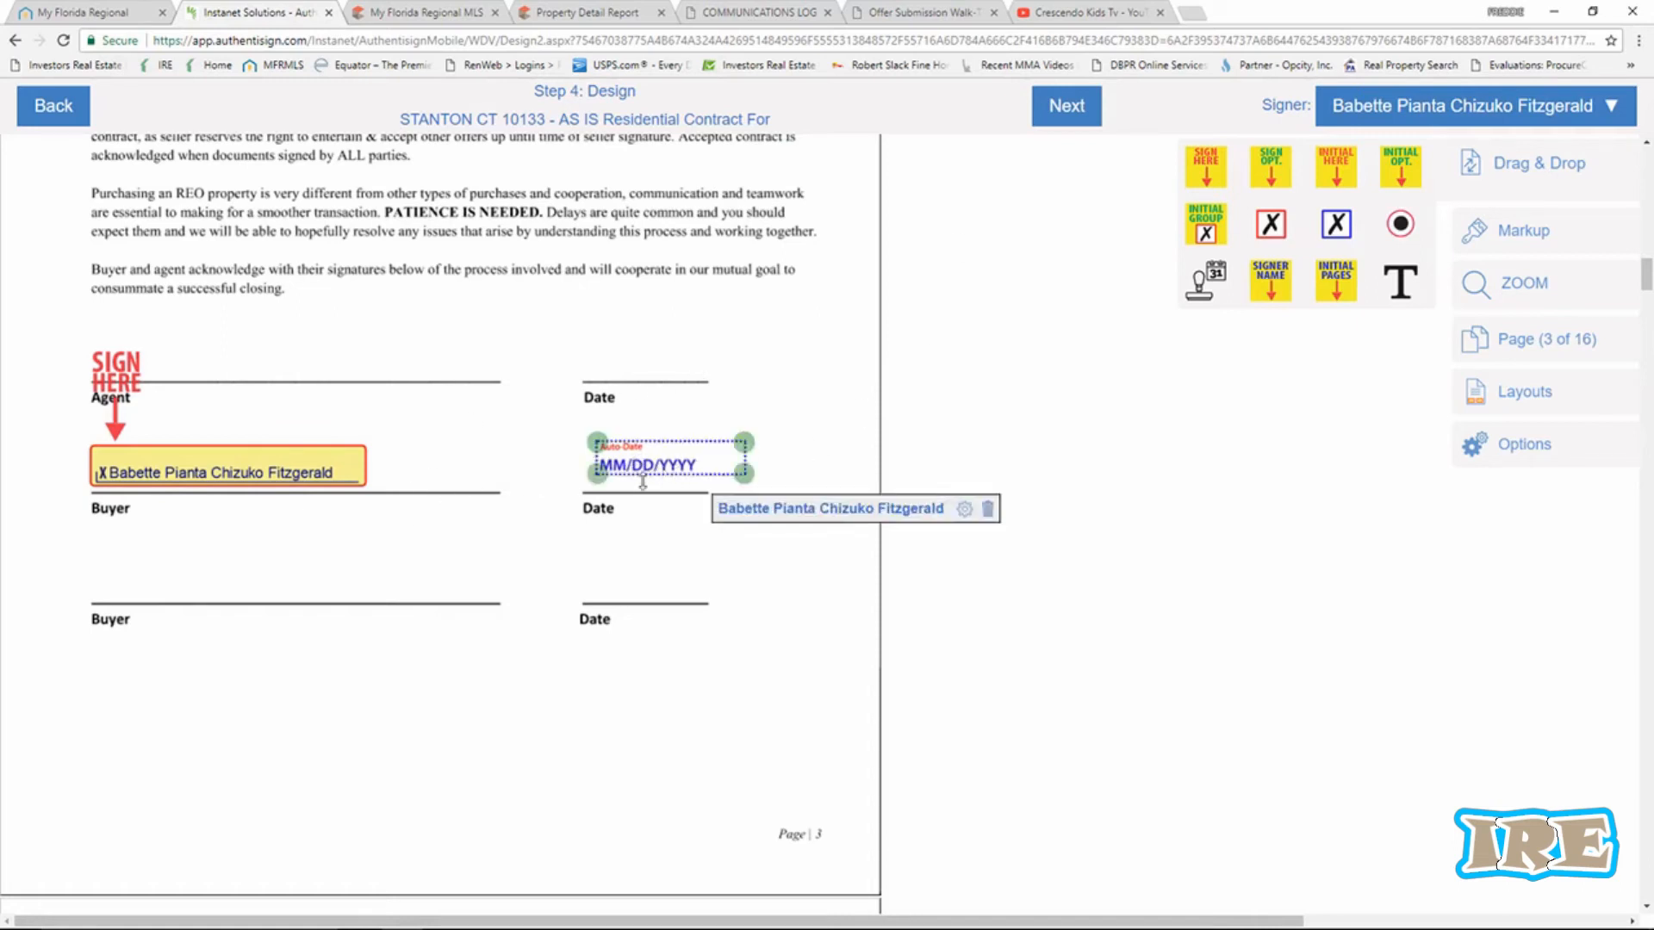
pyautogui.click(965, 509)
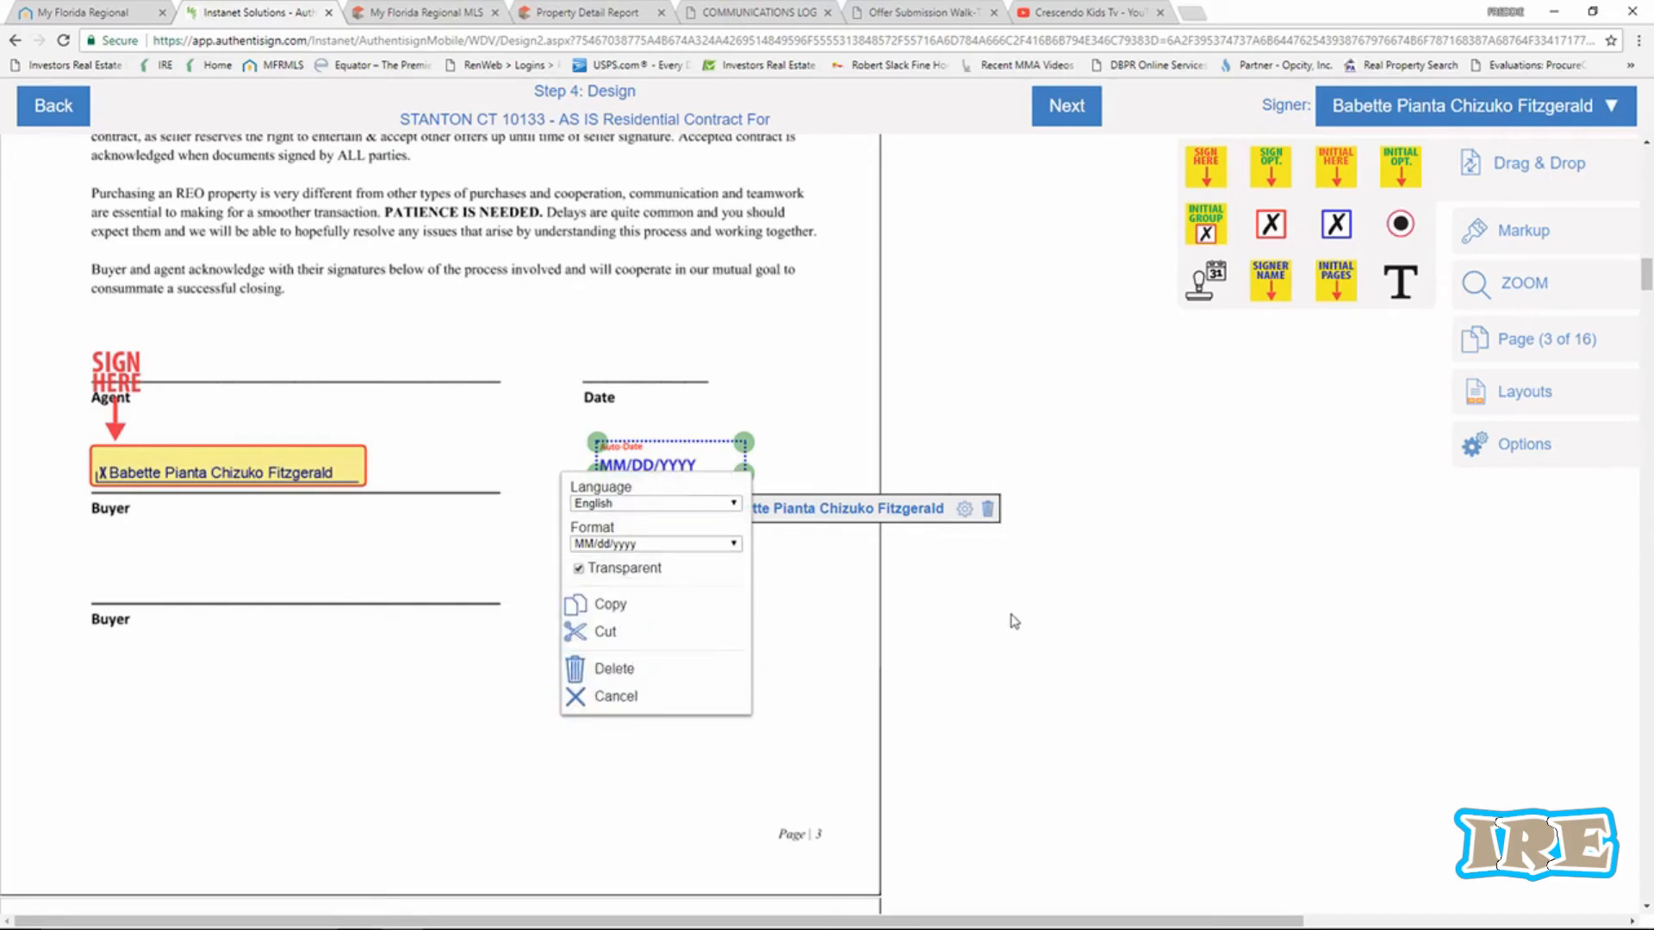
pyautogui.click(1027, 636)
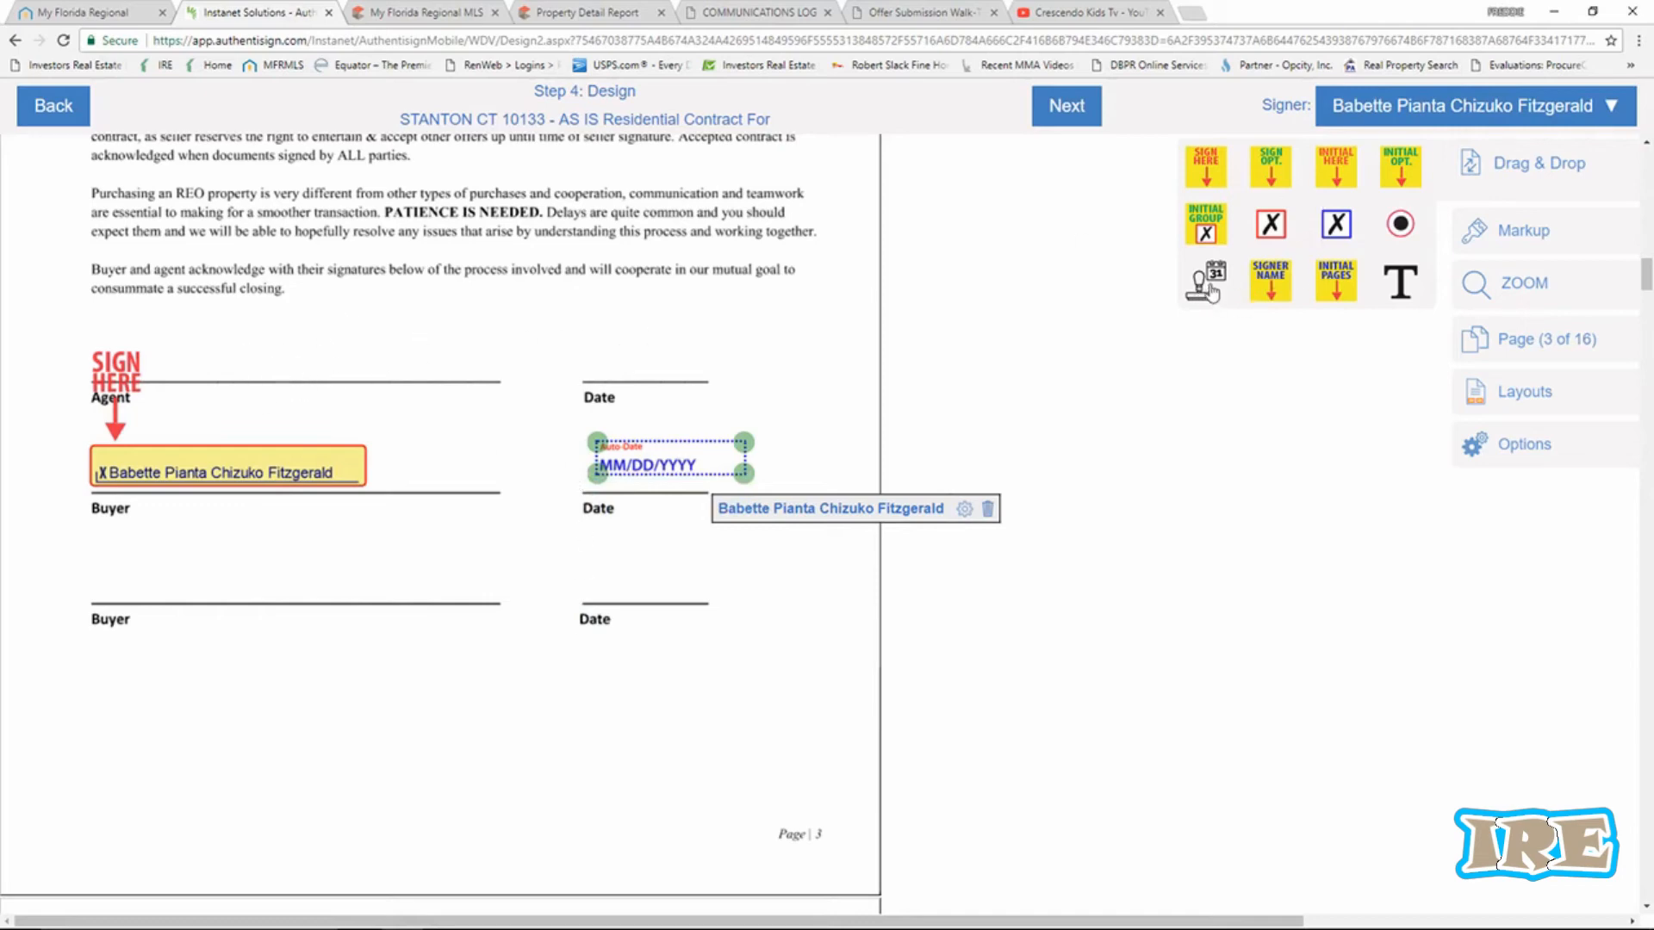
pyautogui.moveTo(1206, 283); pyautogui.dragTo(629, 377)
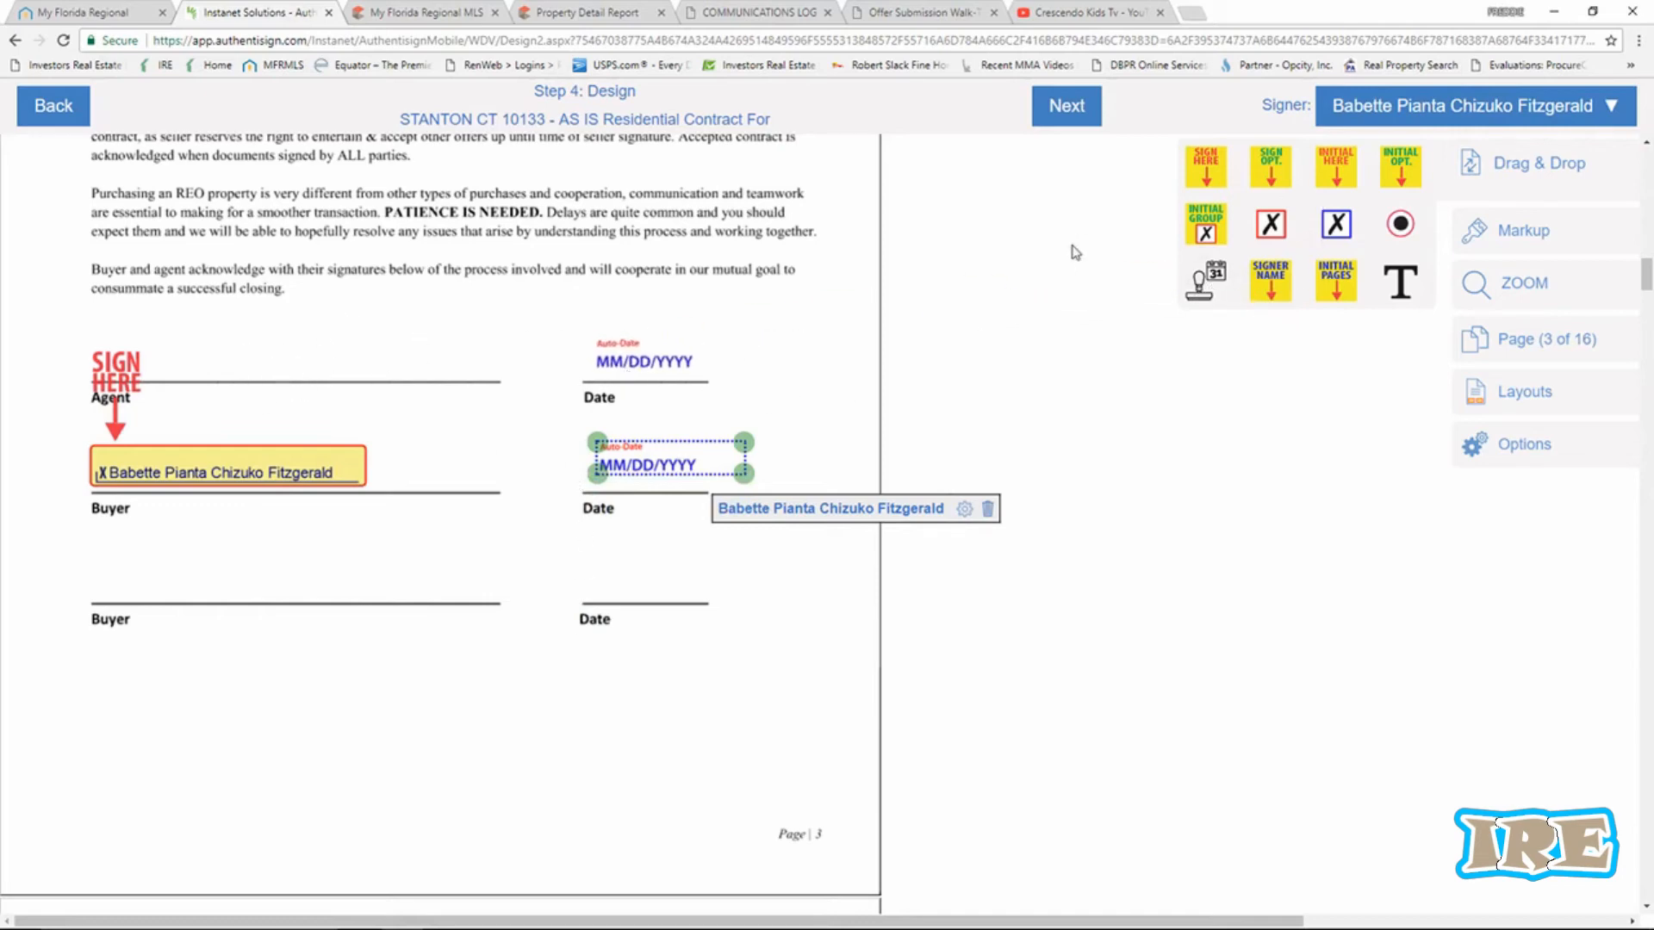
# Save the placed fields, return to setup, and start adding a participant in Step 2: Participants.
pyautogui.click(53, 116)
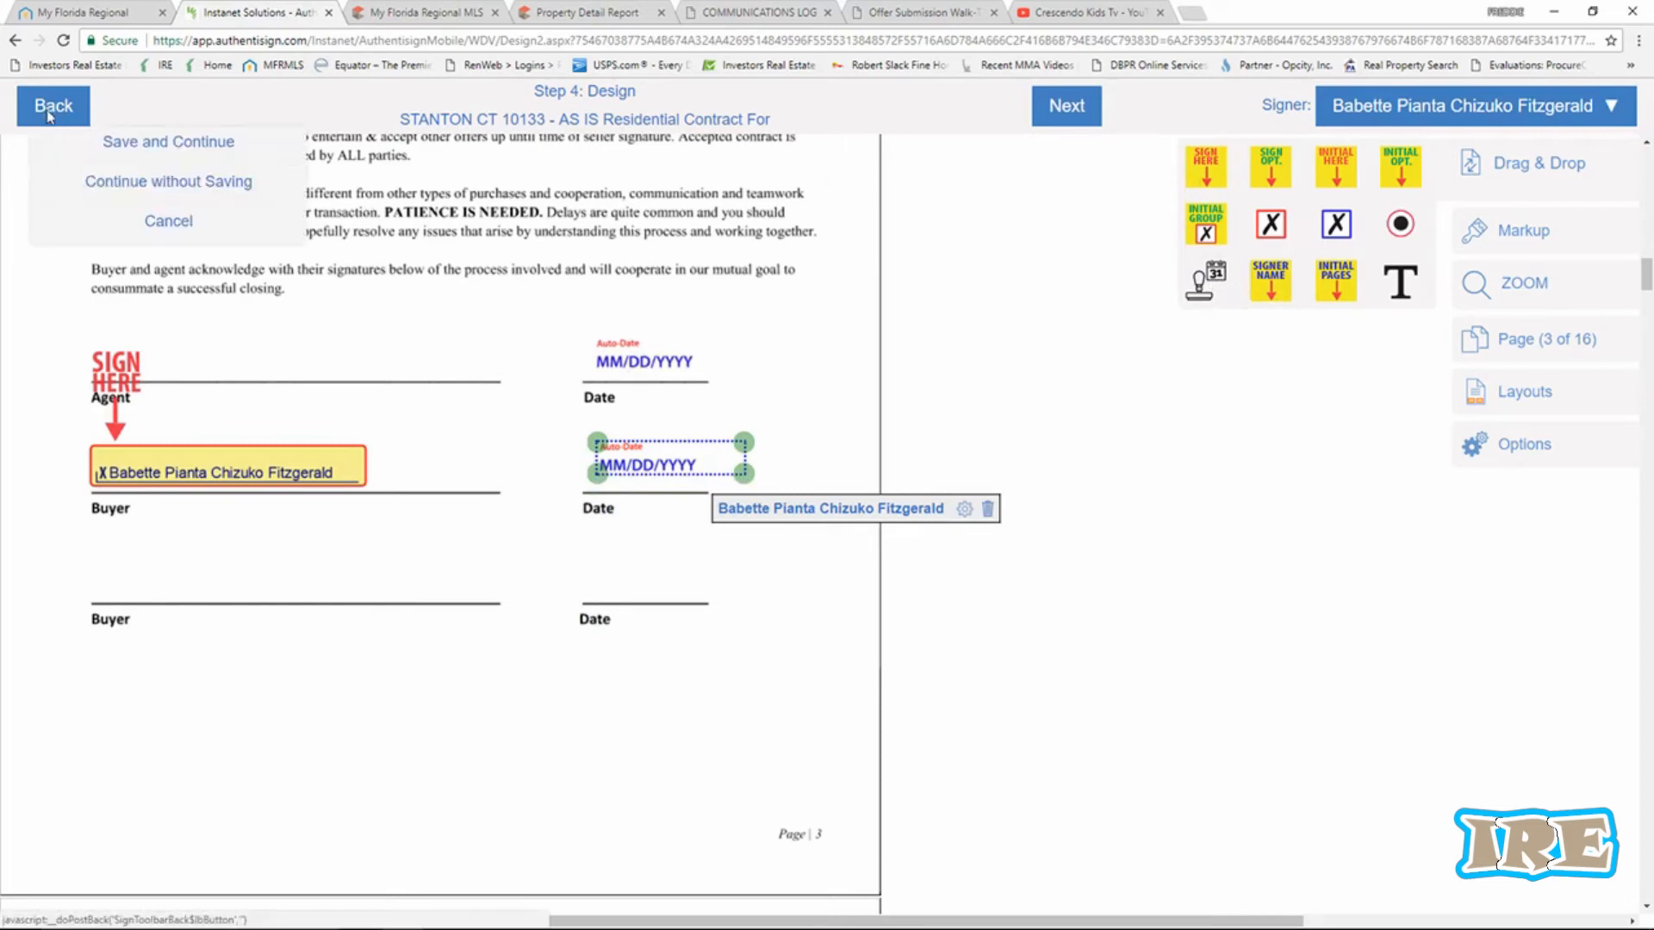
pyautogui.click(137, 145)
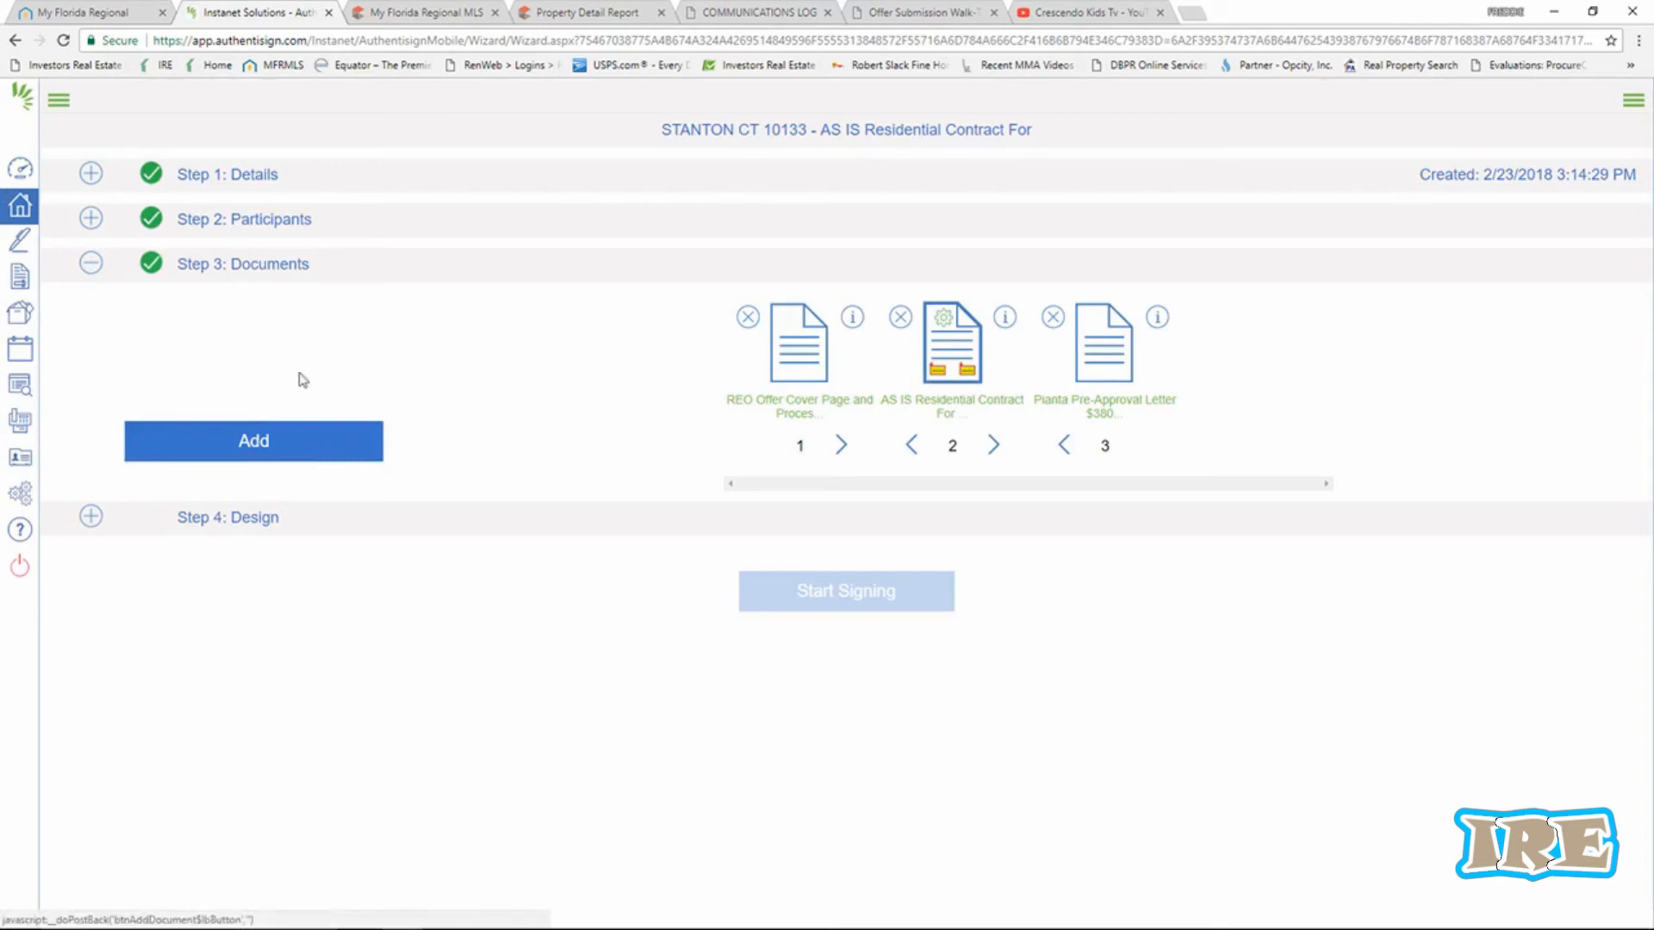
pyautogui.click(256, 224)
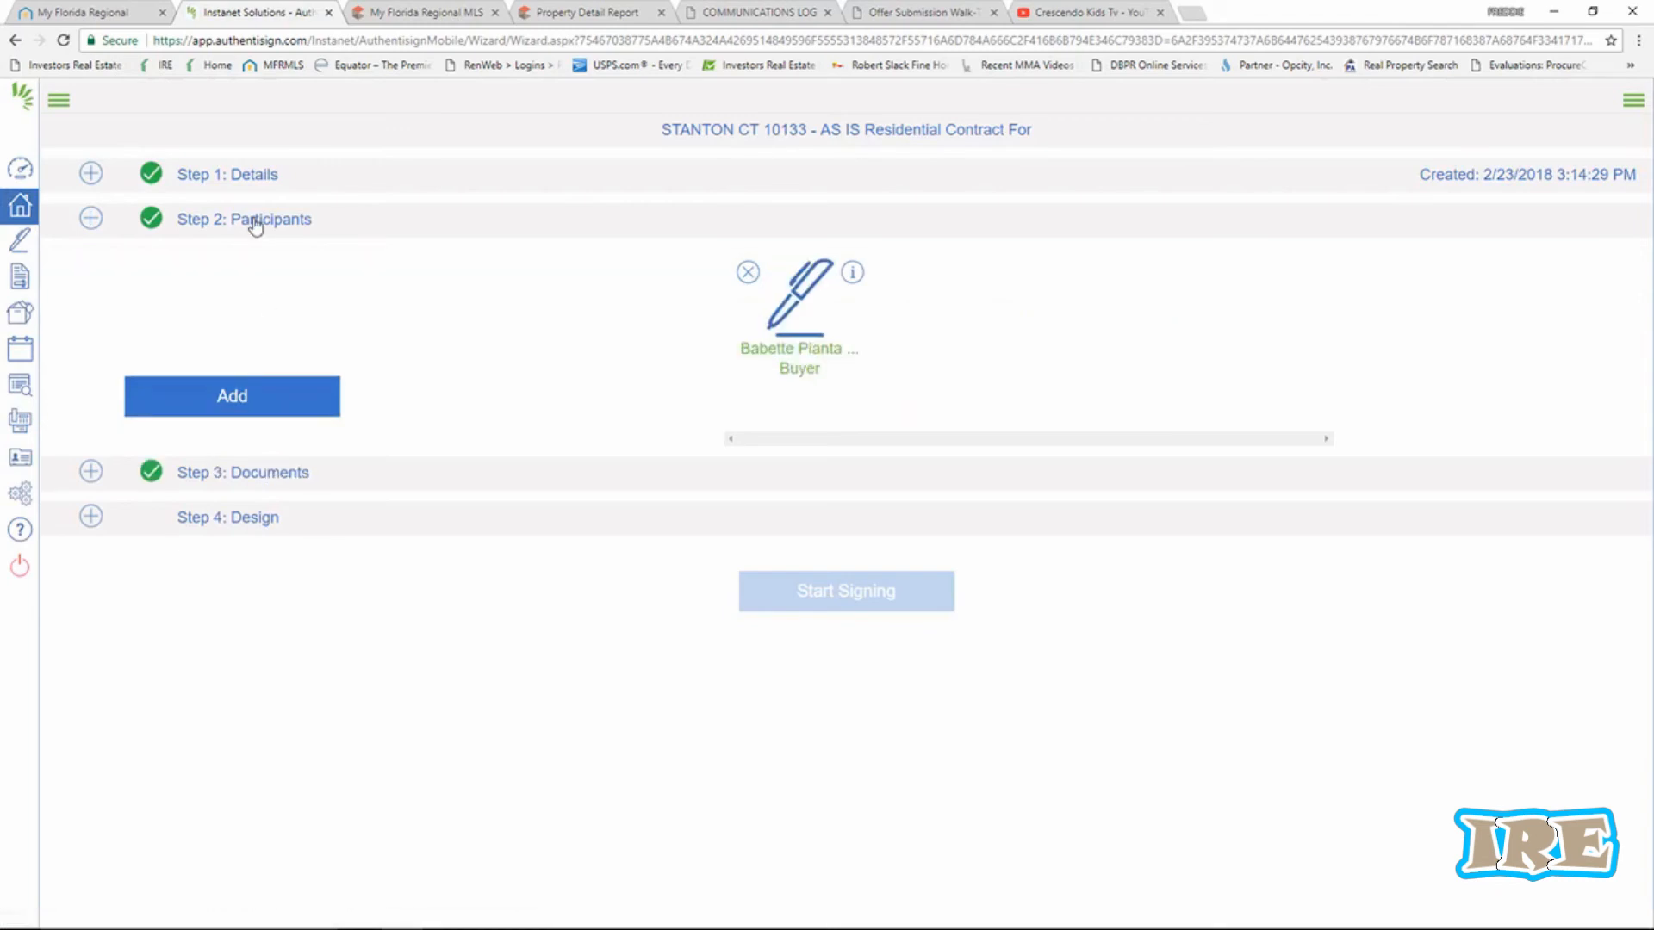
pyautogui.click(242, 408)
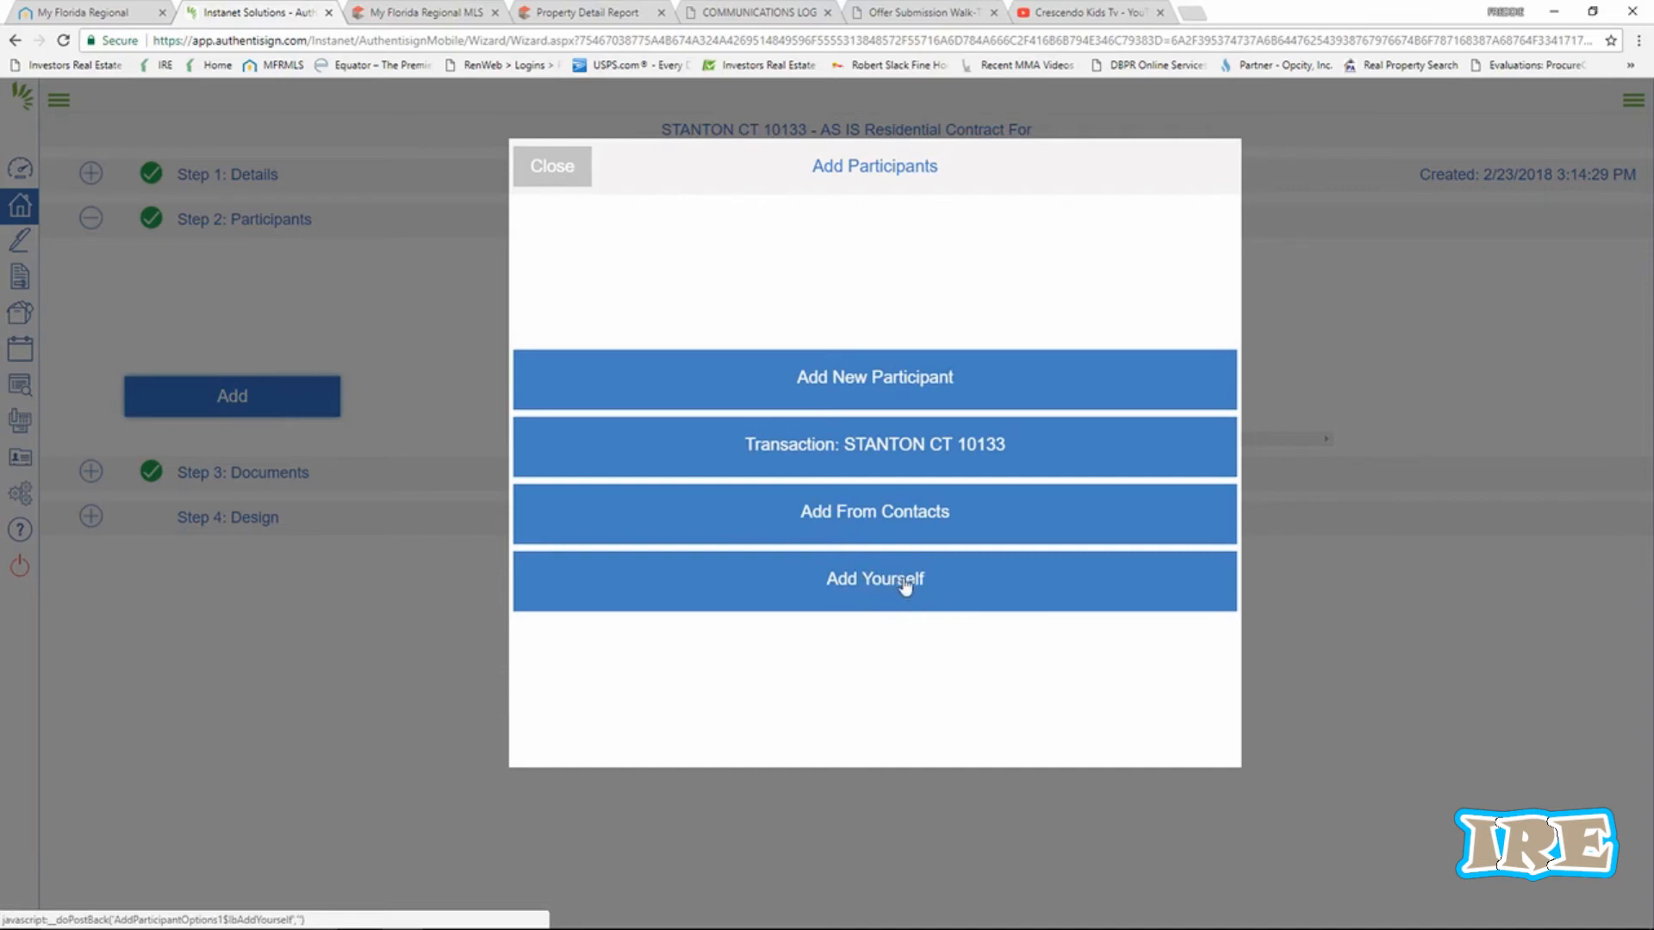
# Add the buyer's agent from saved contacts as a participant and save the signer role mappings.
pyautogui.click(894, 515)
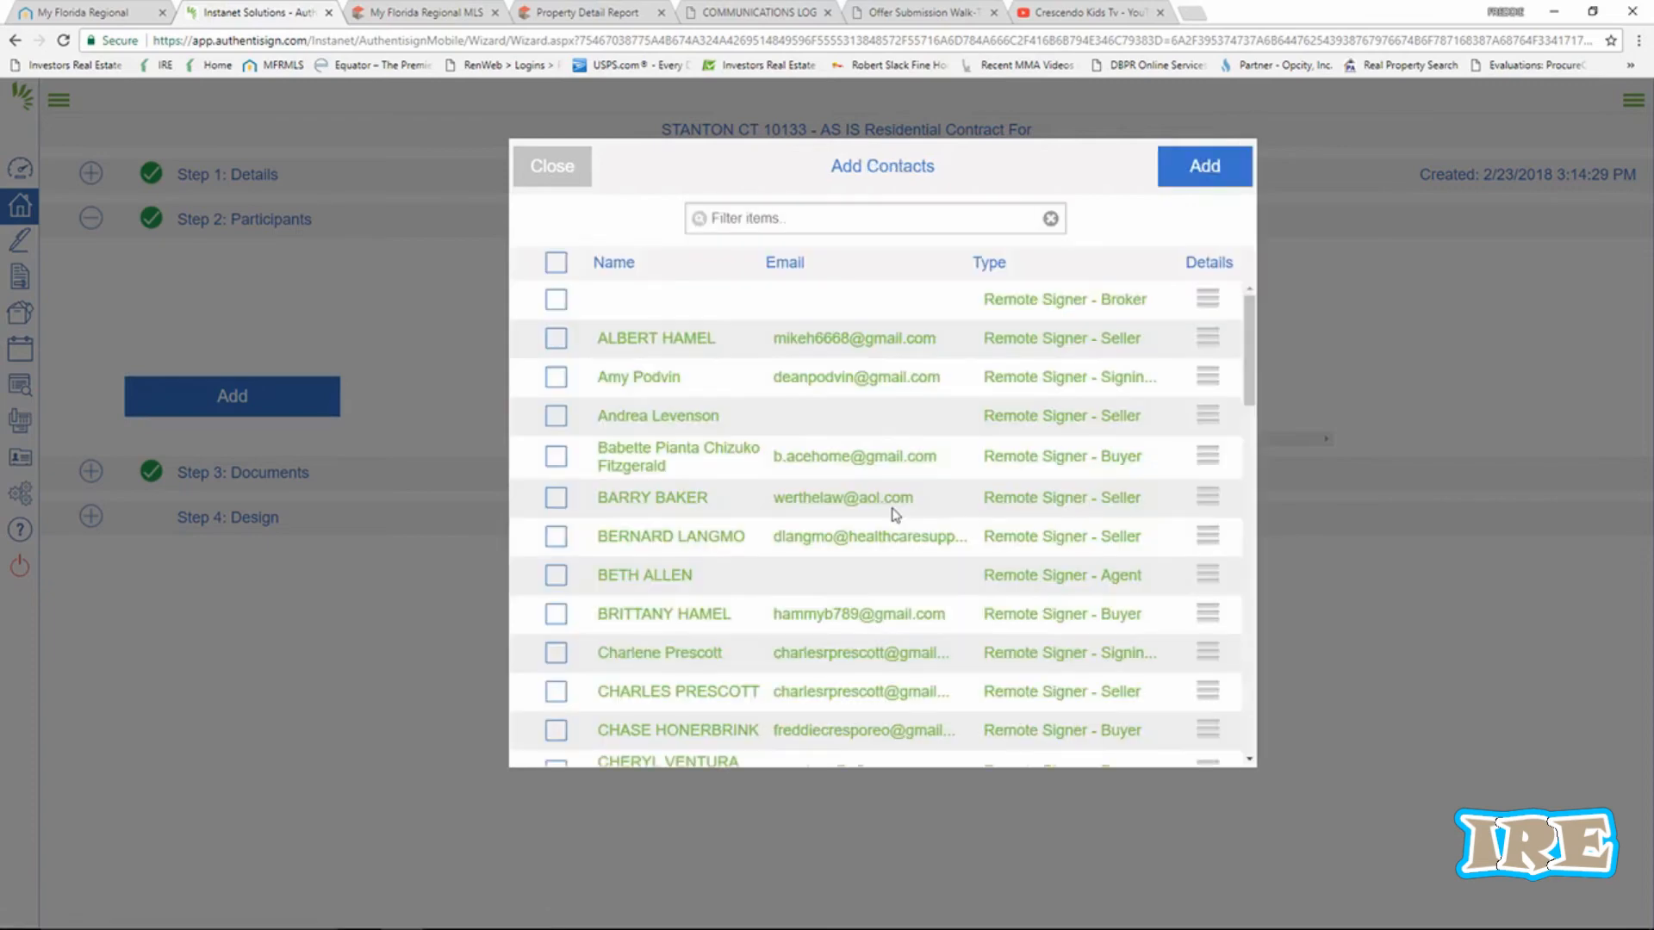
pyautogui.scroll(-12, 806, 541)
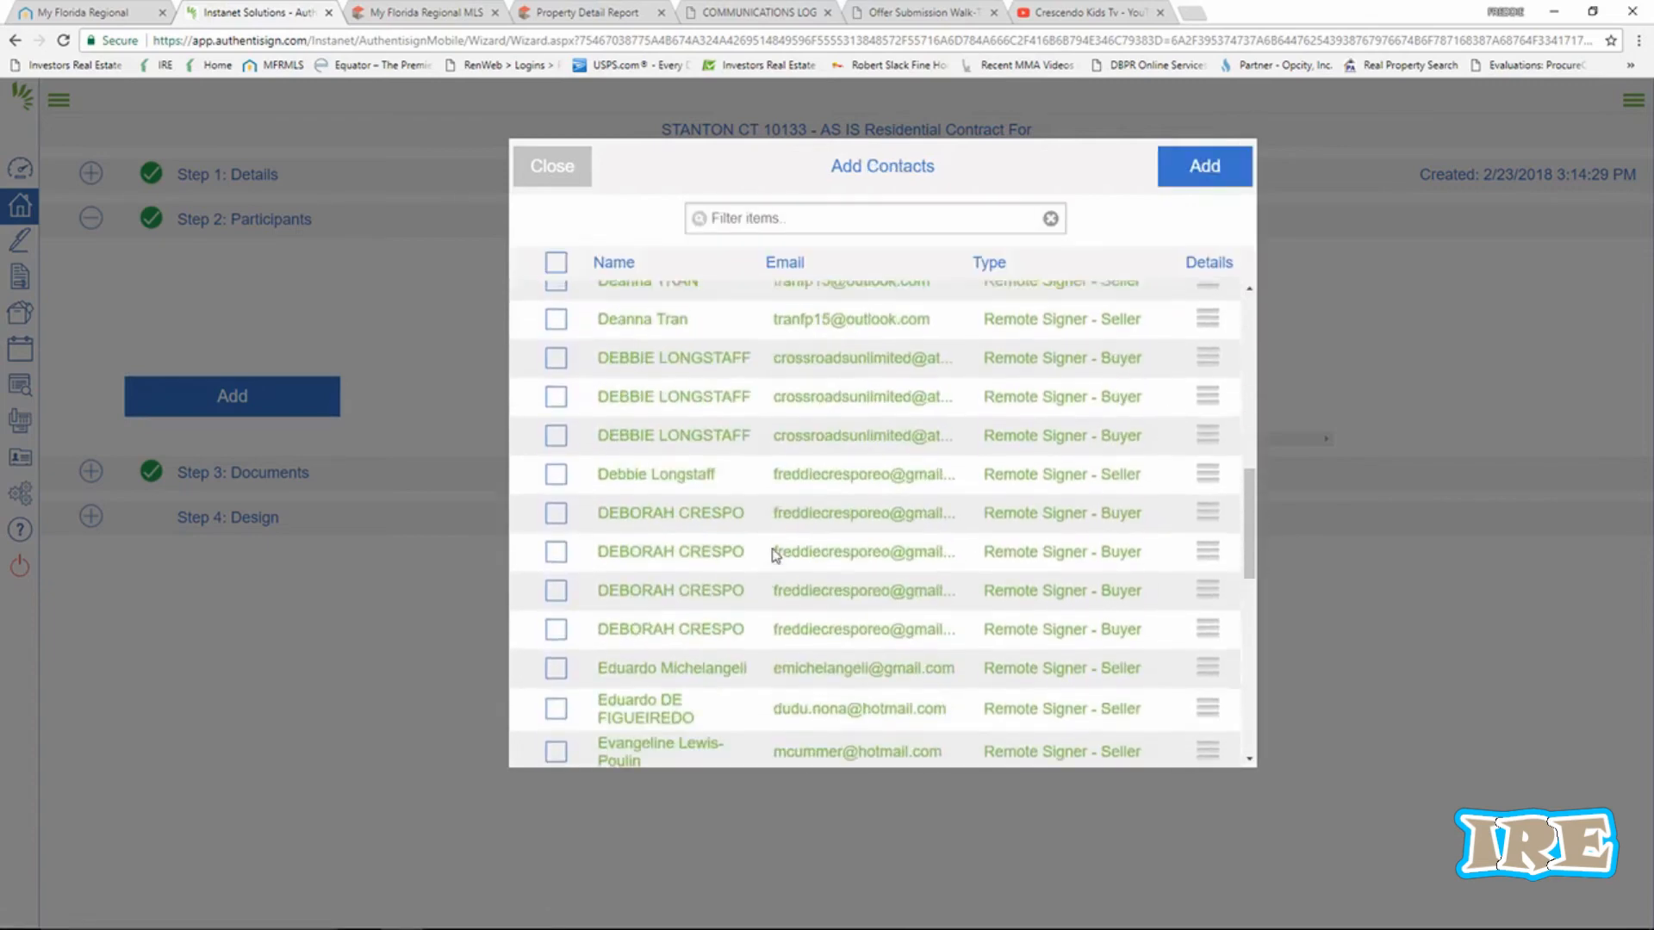
pyautogui.scroll(-5, 774, 555)
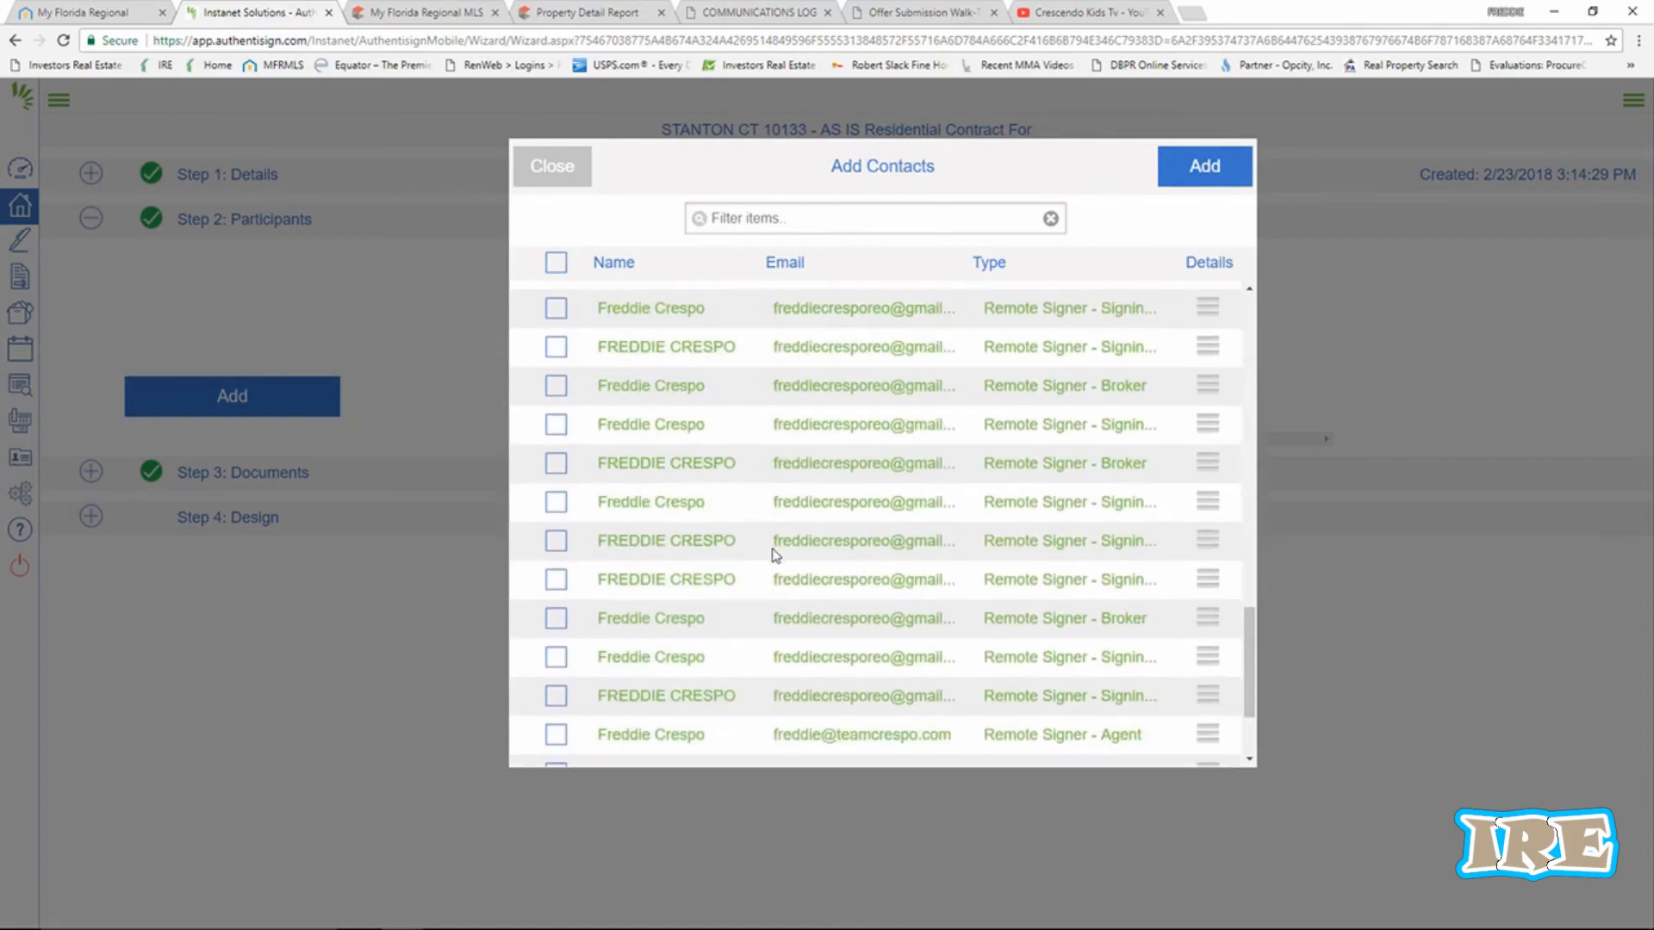
pyautogui.scroll(1, 749, 499)
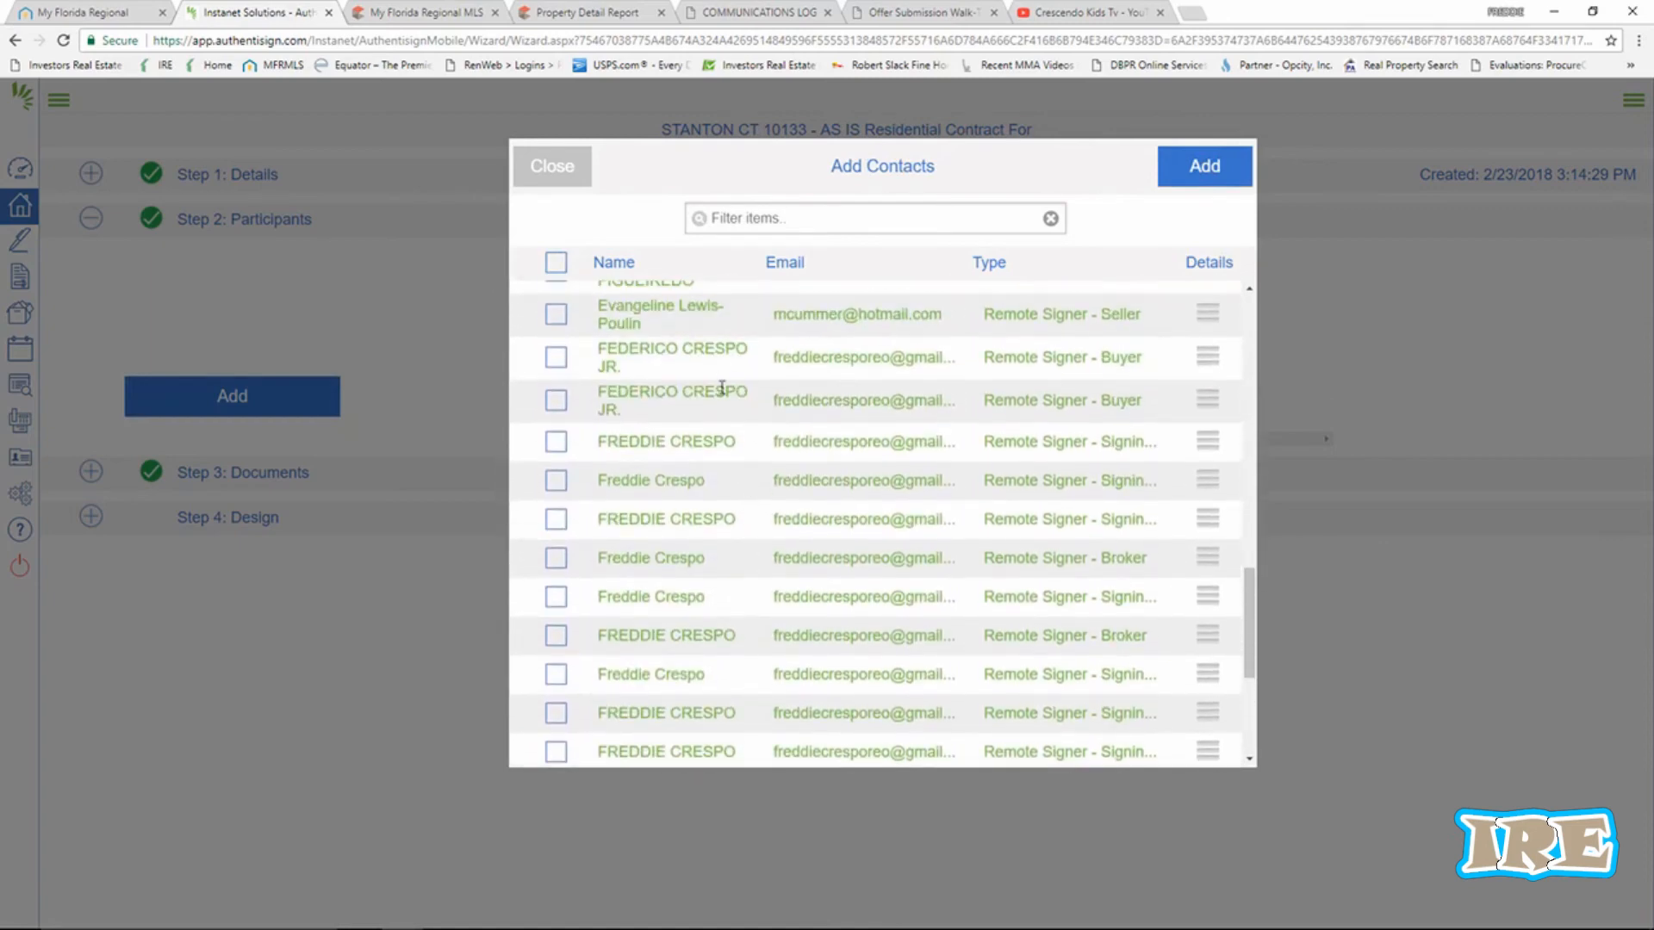
pyautogui.click(557, 522)
pyautogui.click(1199, 173)
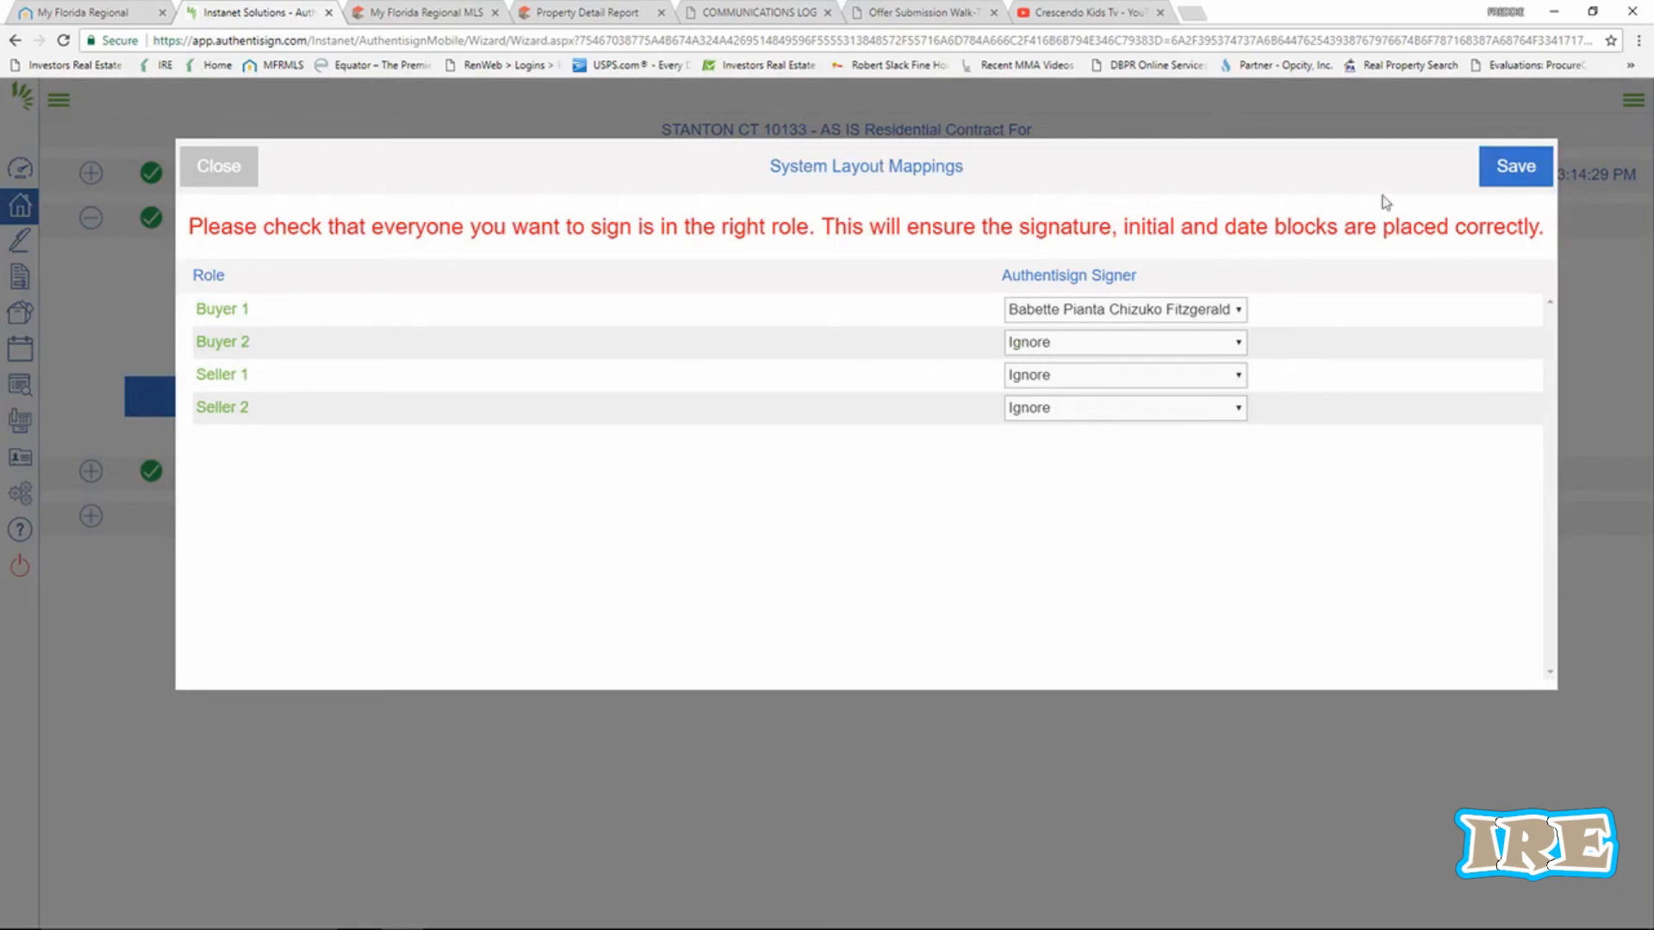
pyautogui.click(1514, 165)
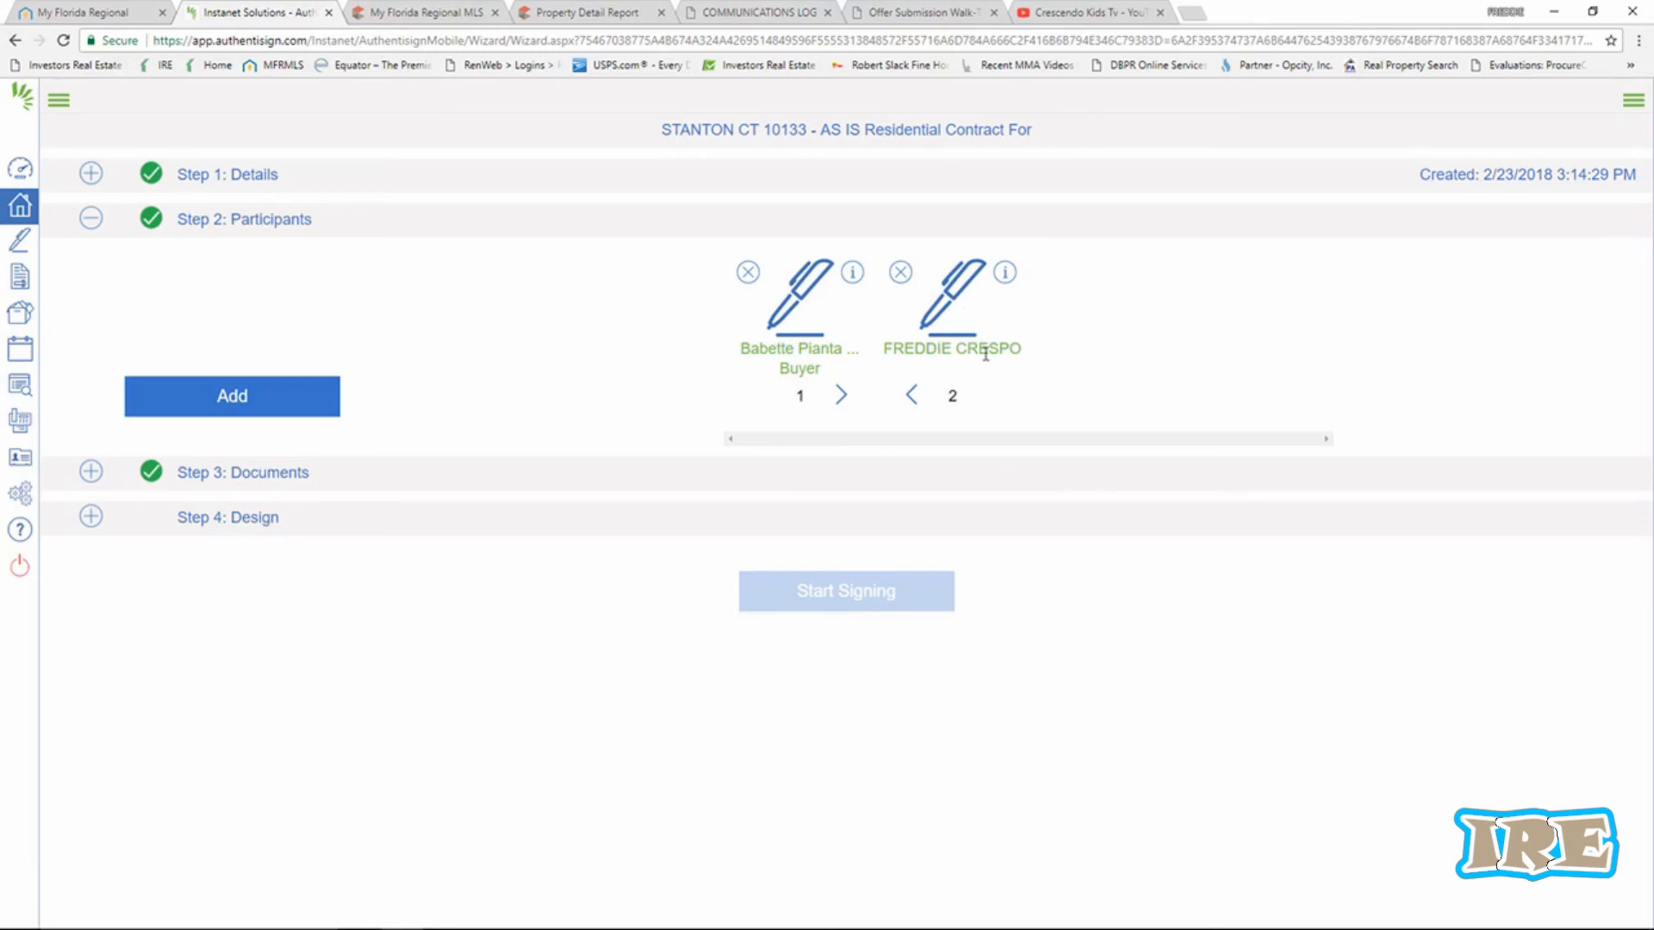
# Reopen the Design step, zoom in, and scroll to the page 3 signature section.
pyautogui.click(261, 520)
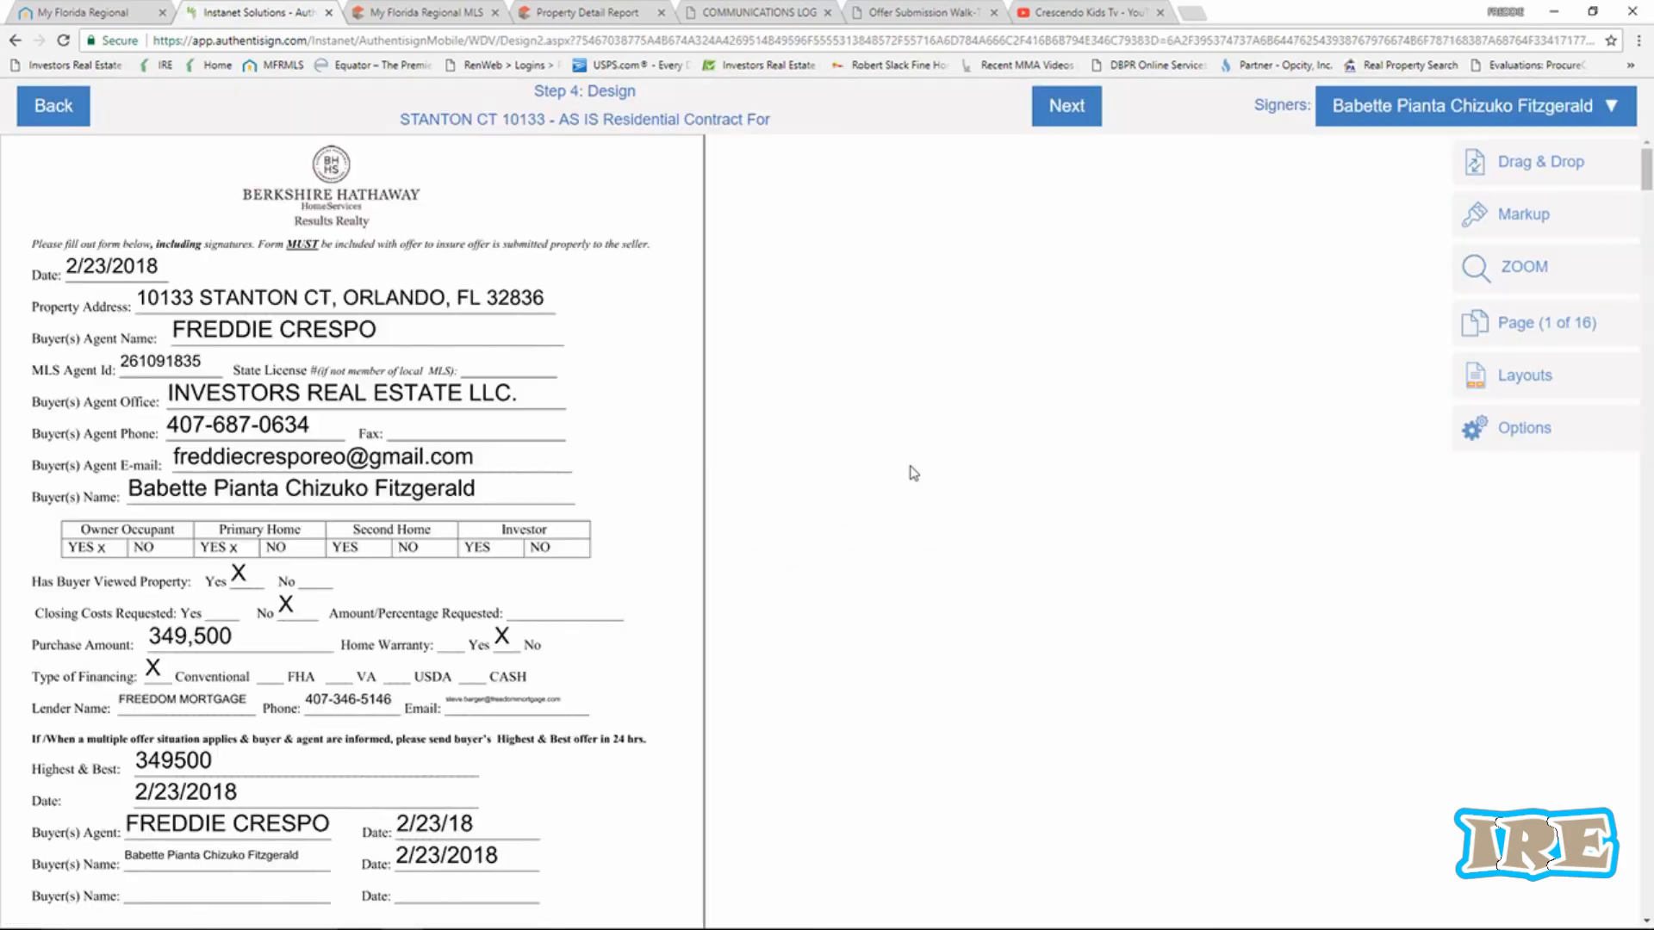
pyautogui.click(1483, 268)
pyautogui.click(1285, 268)
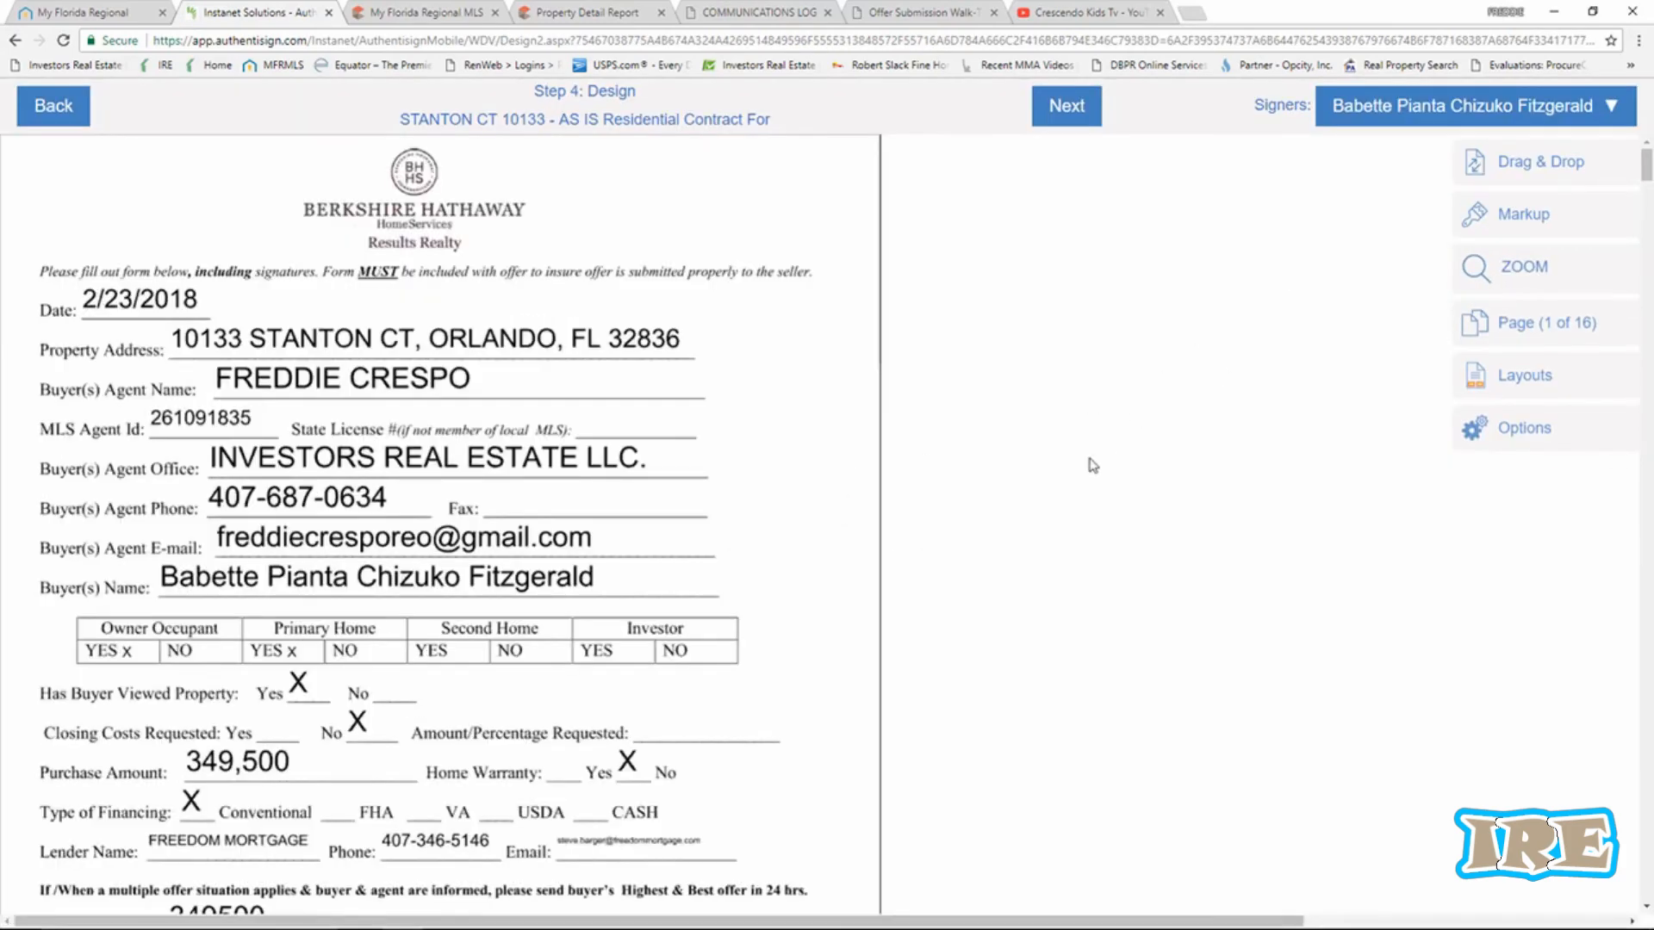
pyautogui.scroll(-6, 1093, 465)
pyautogui.scroll(-20, 1034, 468)
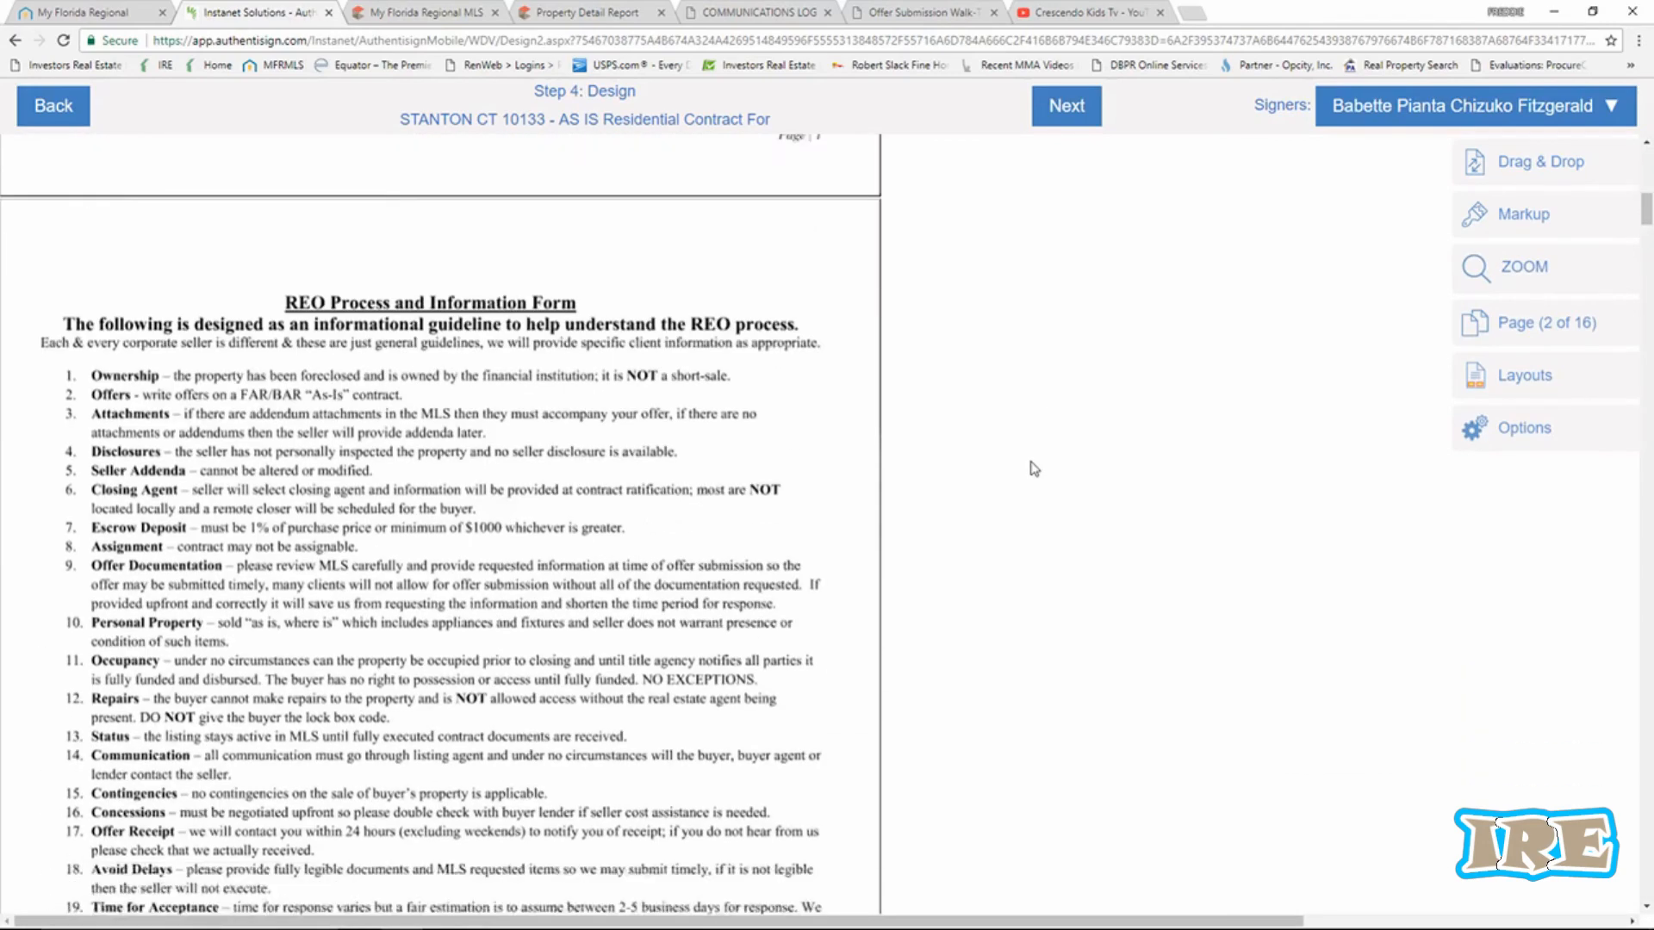
pyautogui.scroll(-4, 1033, 468)
pyautogui.scroll(3, 775, 414)
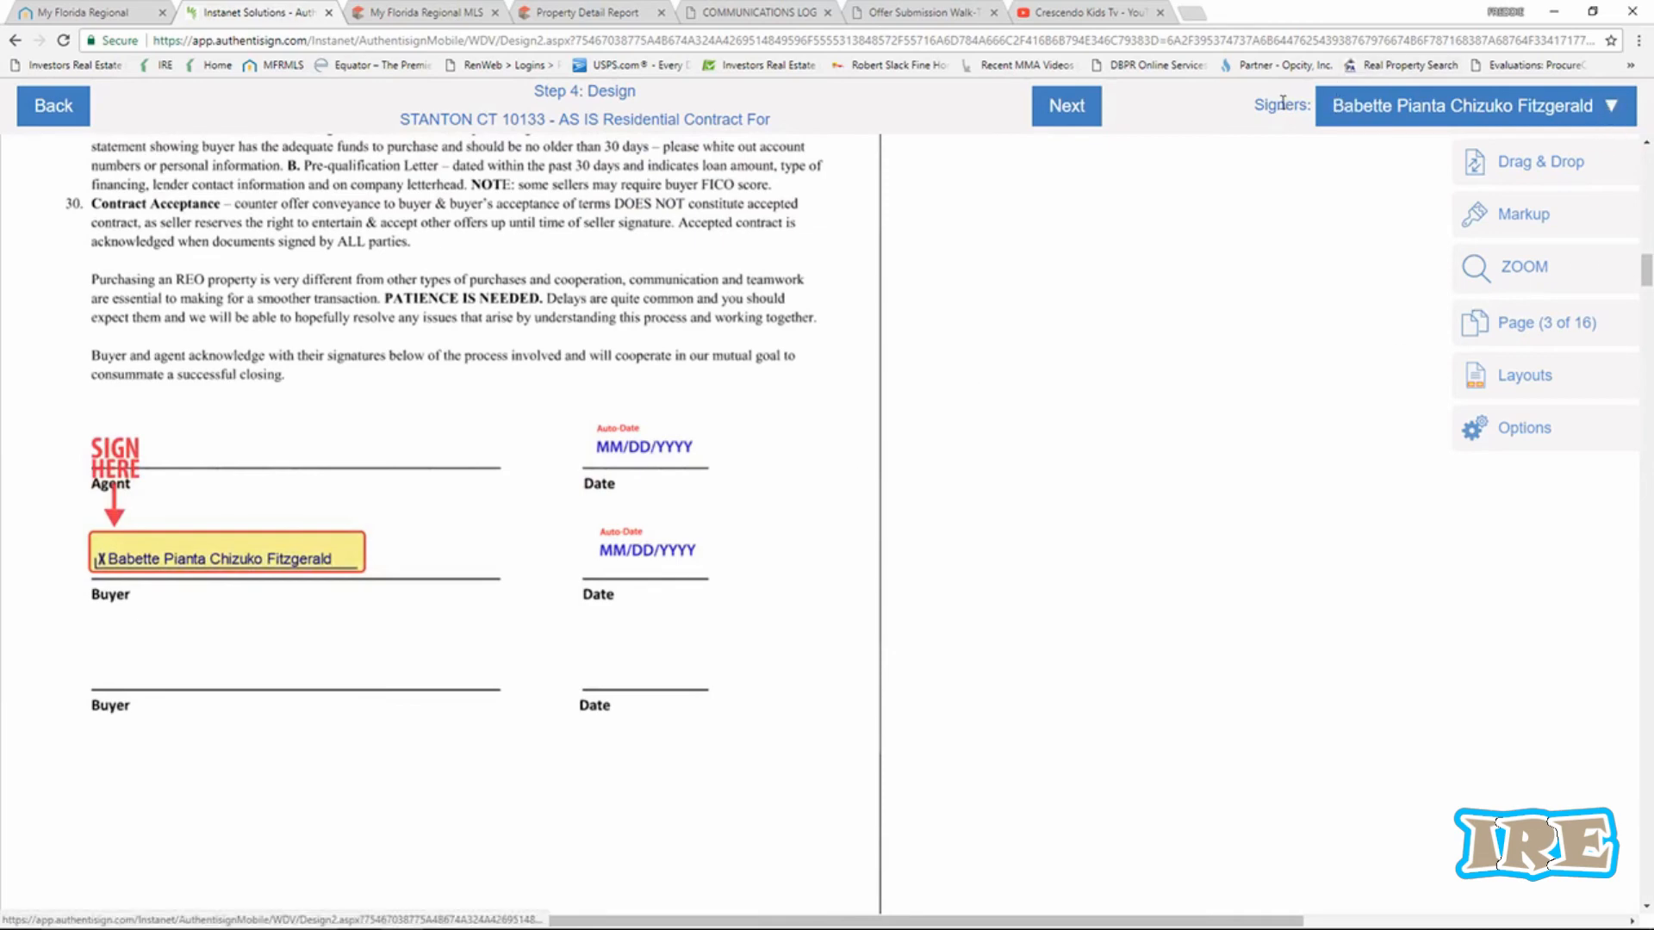
# Make the agent the active signer and place a Sign Here field on the Agent line.
pyautogui.click(1604, 120)
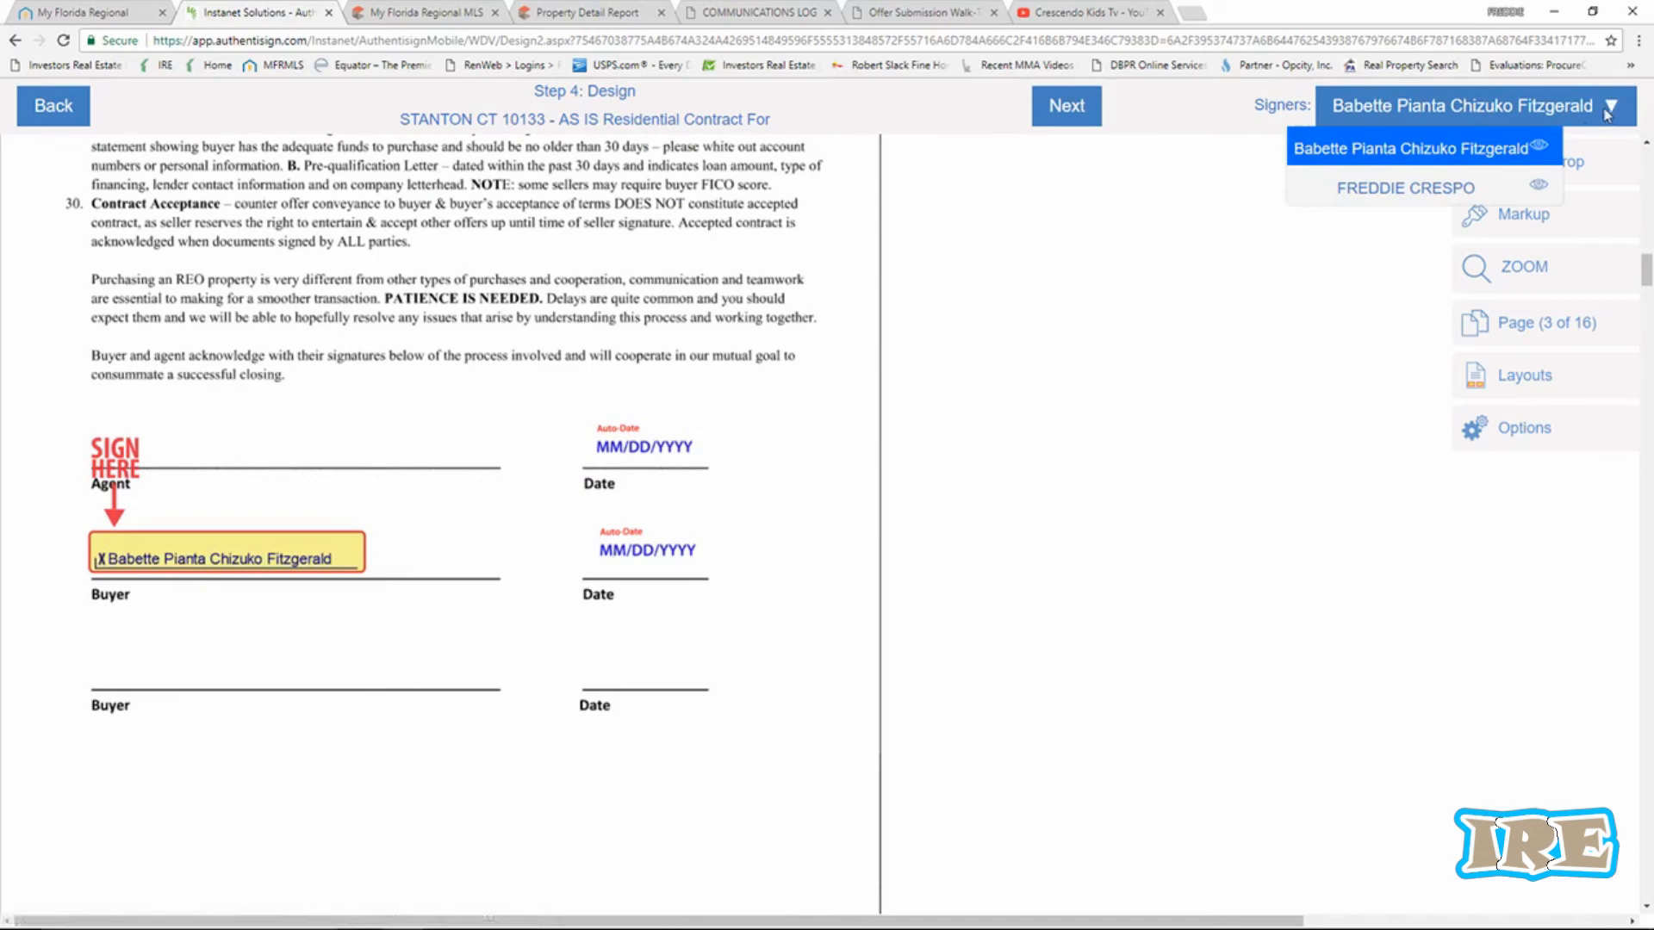
pyautogui.click(1407, 189)
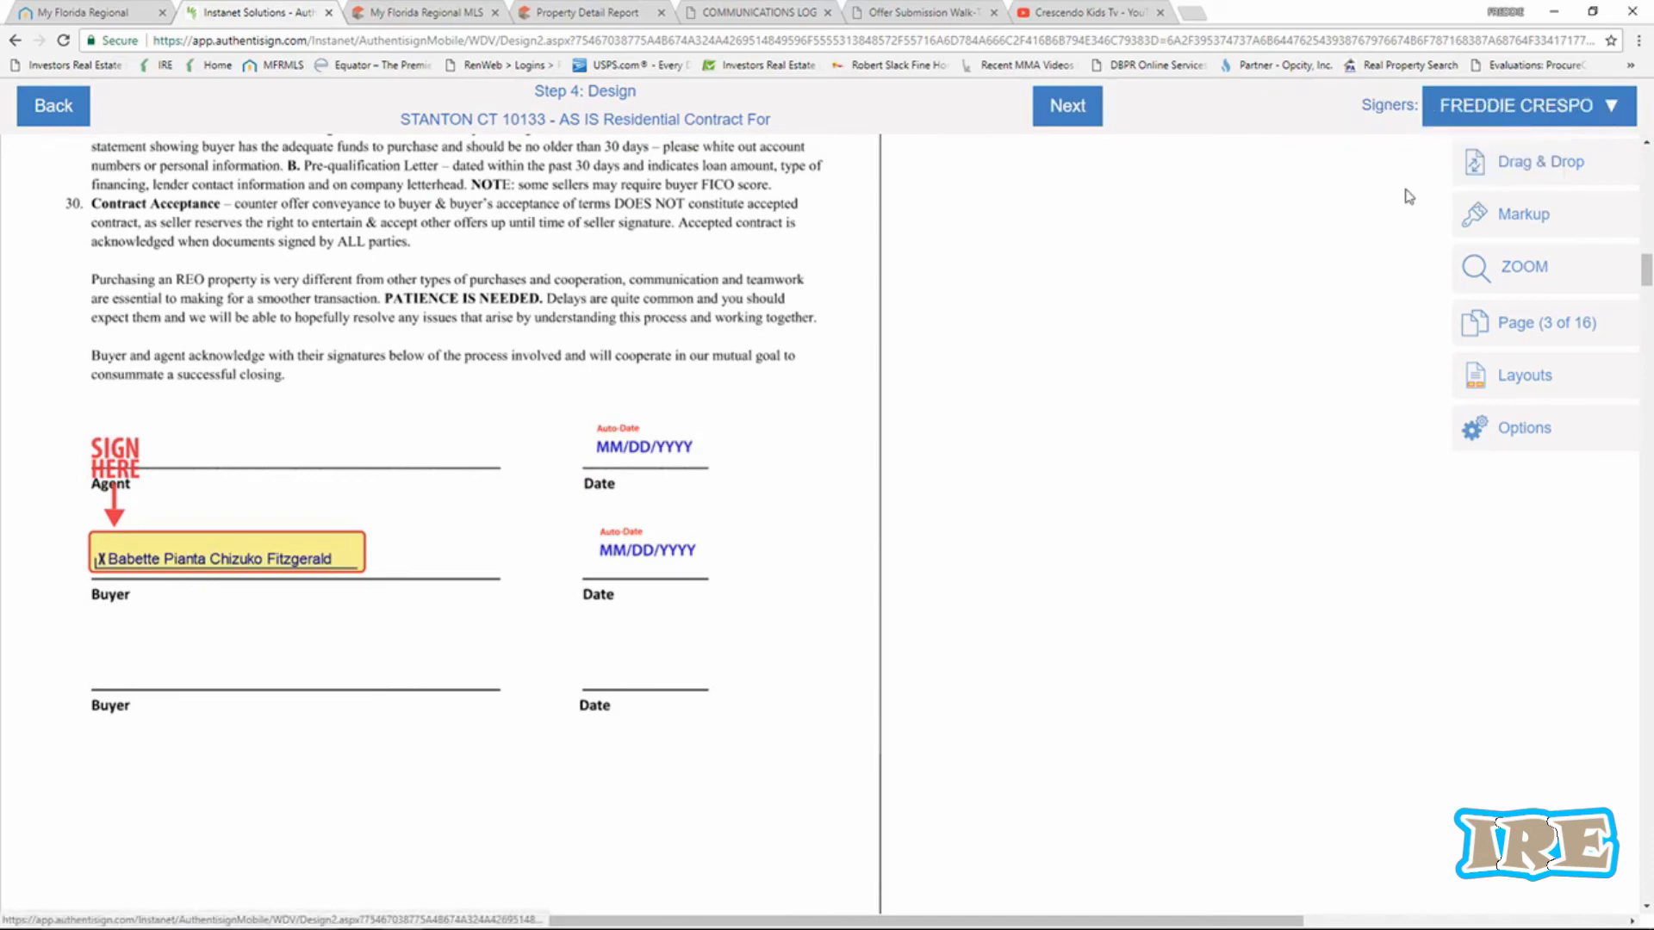
pyautogui.click(1469, 165)
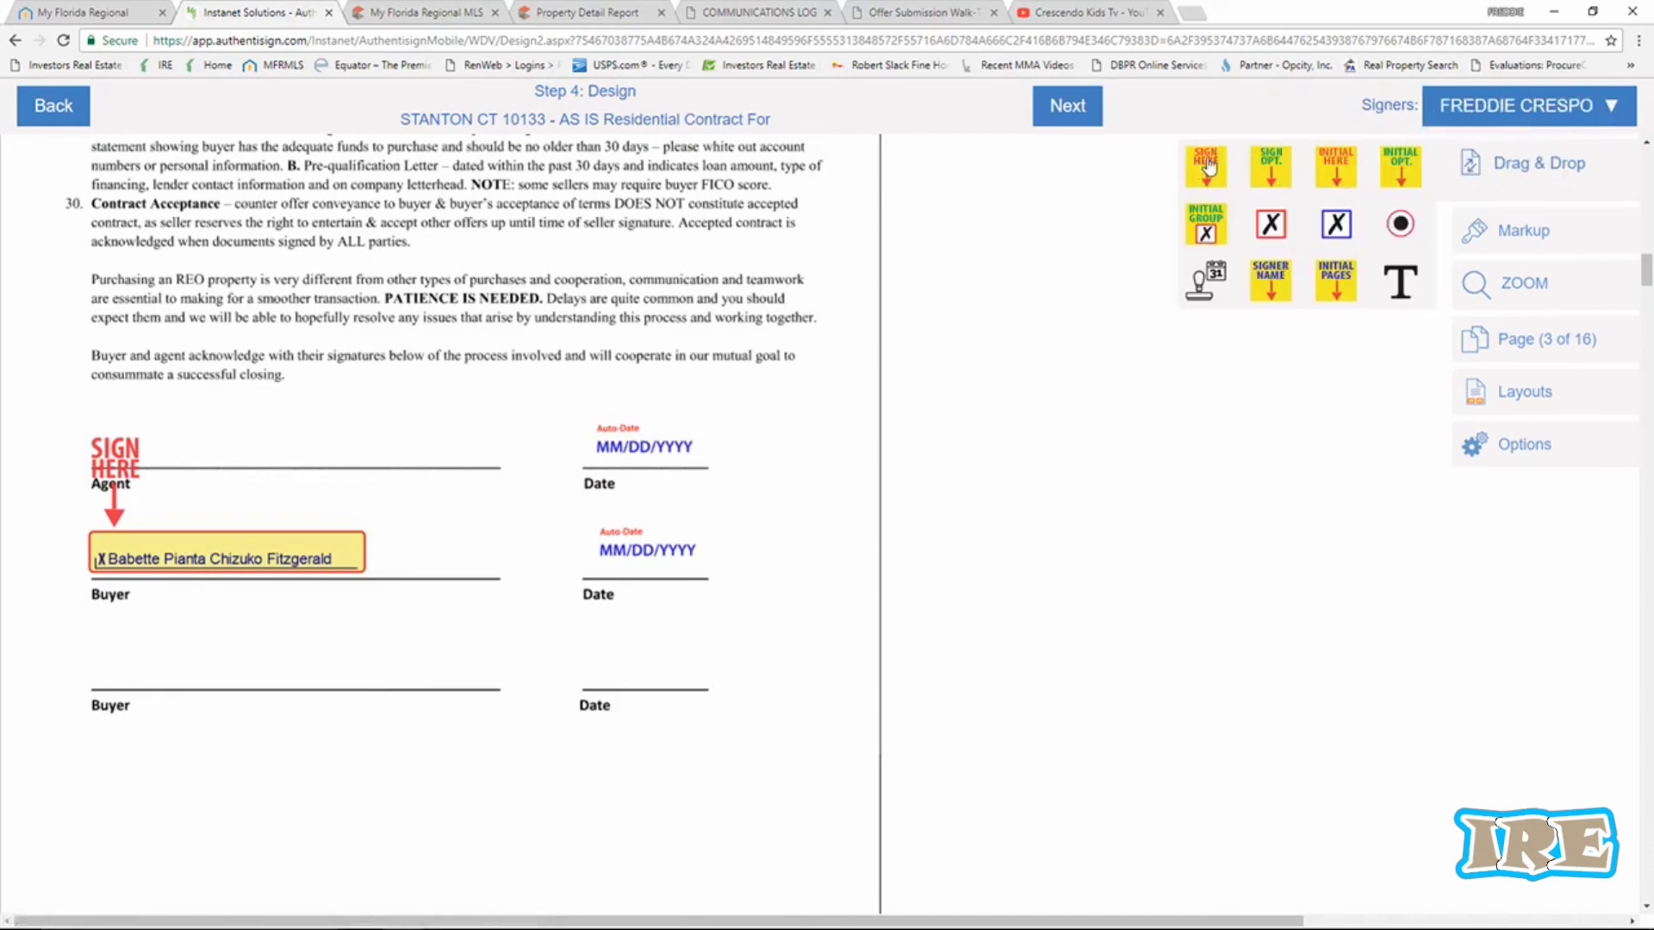
pyautogui.moveTo(1182, 171)
pyautogui.mouseDown()
pyautogui.moveTo(1154, 220)
pyautogui.moveTo(211, 297)
pyautogui.moveTo(155, 340)
pyautogui.moveTo(166, 348)
pyautogui.mouseUp()
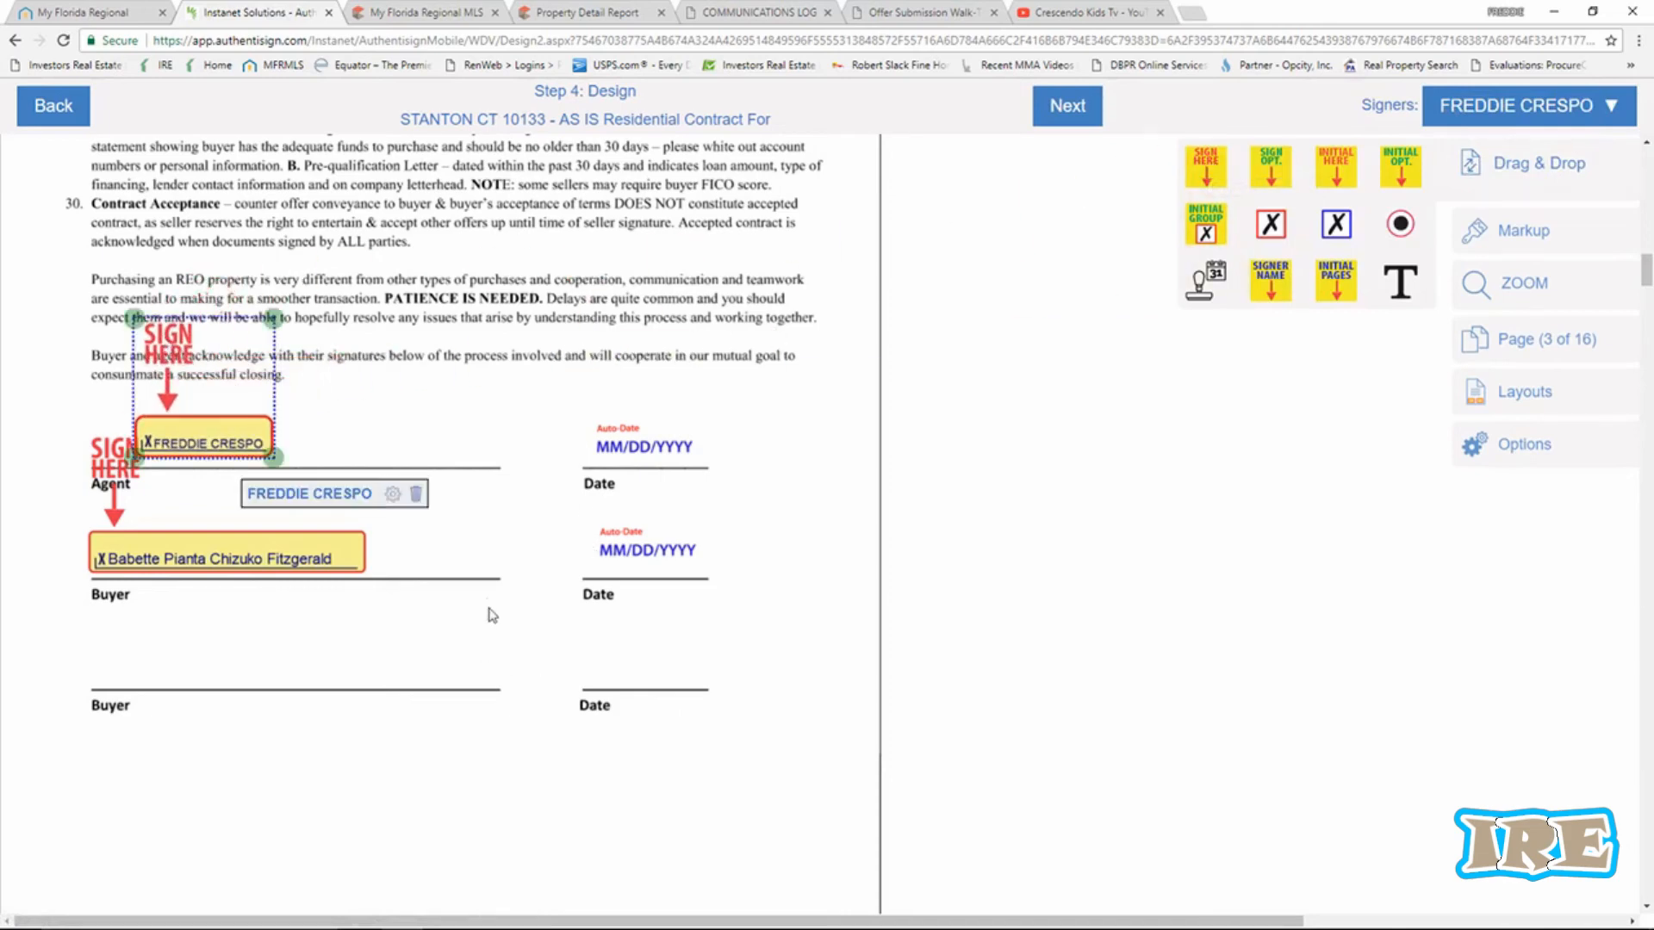
pyautogui.scroll(-8, 488, 603)
pyautogui.scroll(-8, 489, 603)
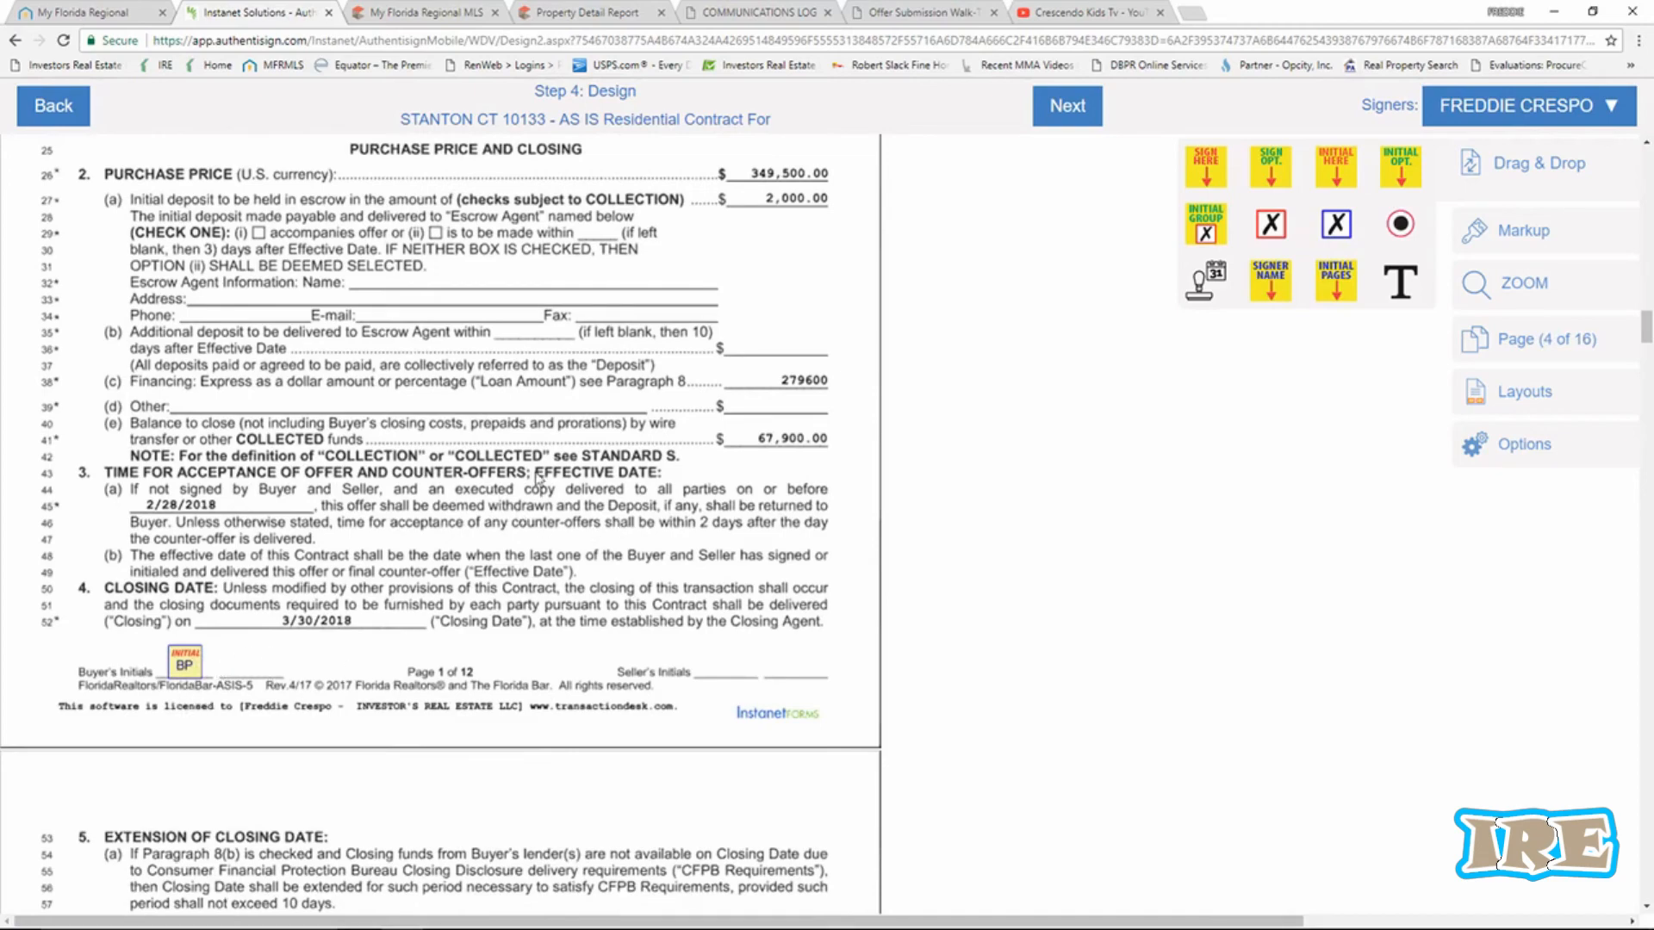
pyautogui.scroll(3, 537, 479)
pyautogui.scroll(1, 537, 478)
pyautogui.scroll(-4, 536, 478)
pyautogui.scroll(-13, 187, 672)
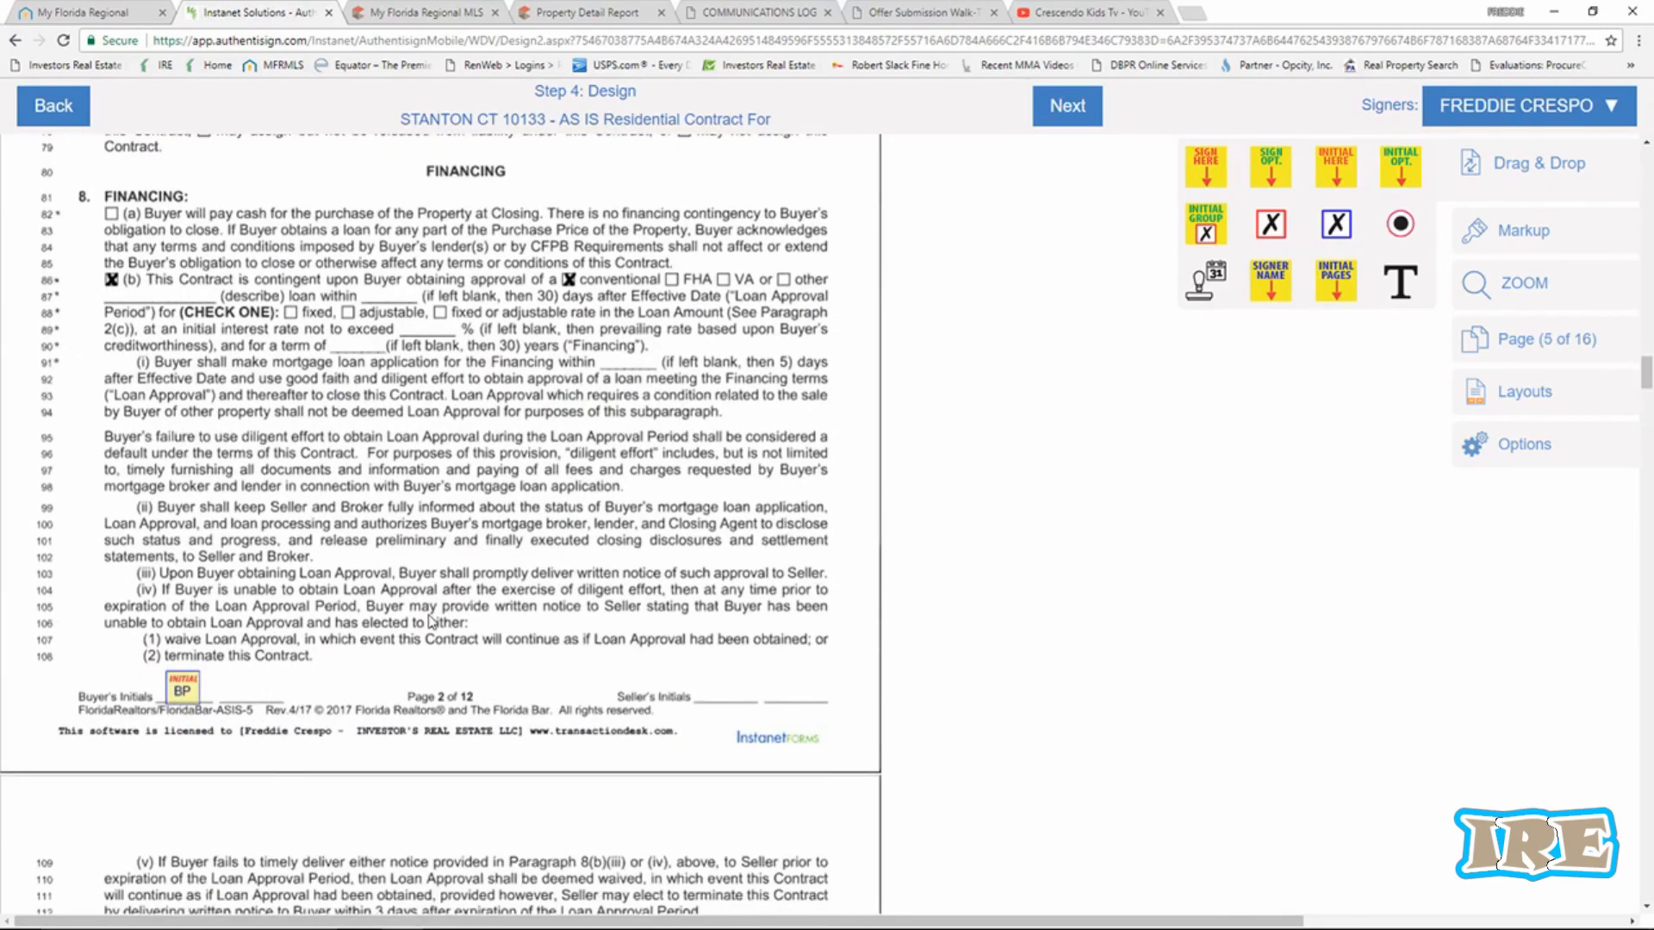
pyautogui.scroll(-20, 431, 620)
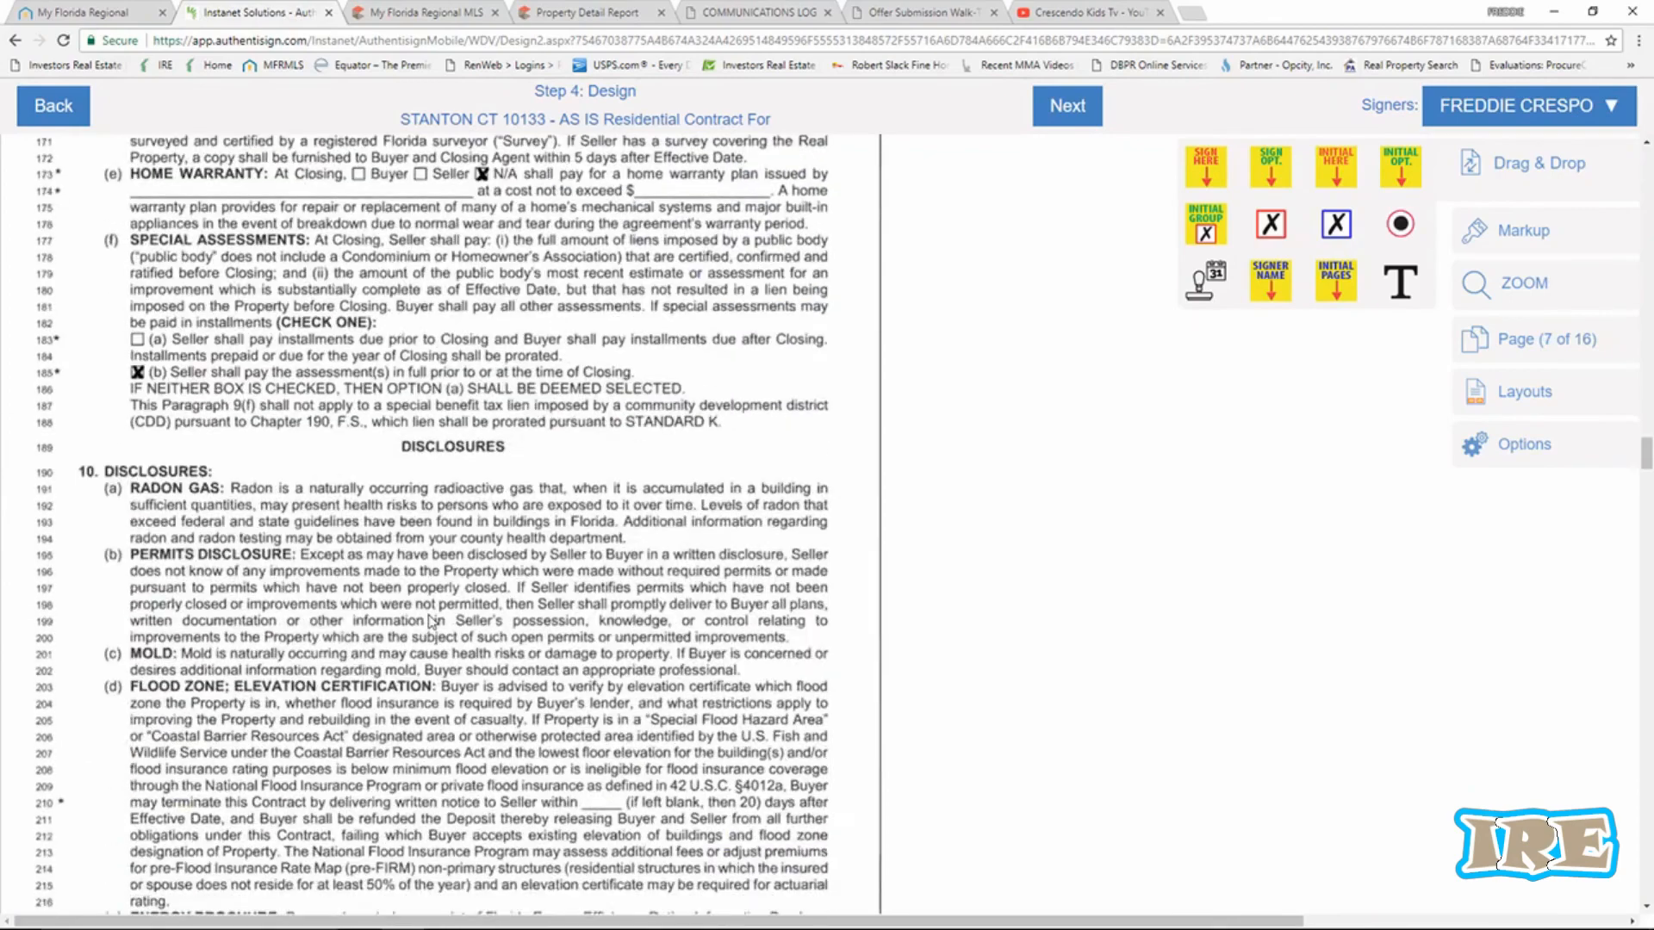
pyautogui.scroll(-4, 431, 620)
pyautogui.scroll(7, 398, 463)
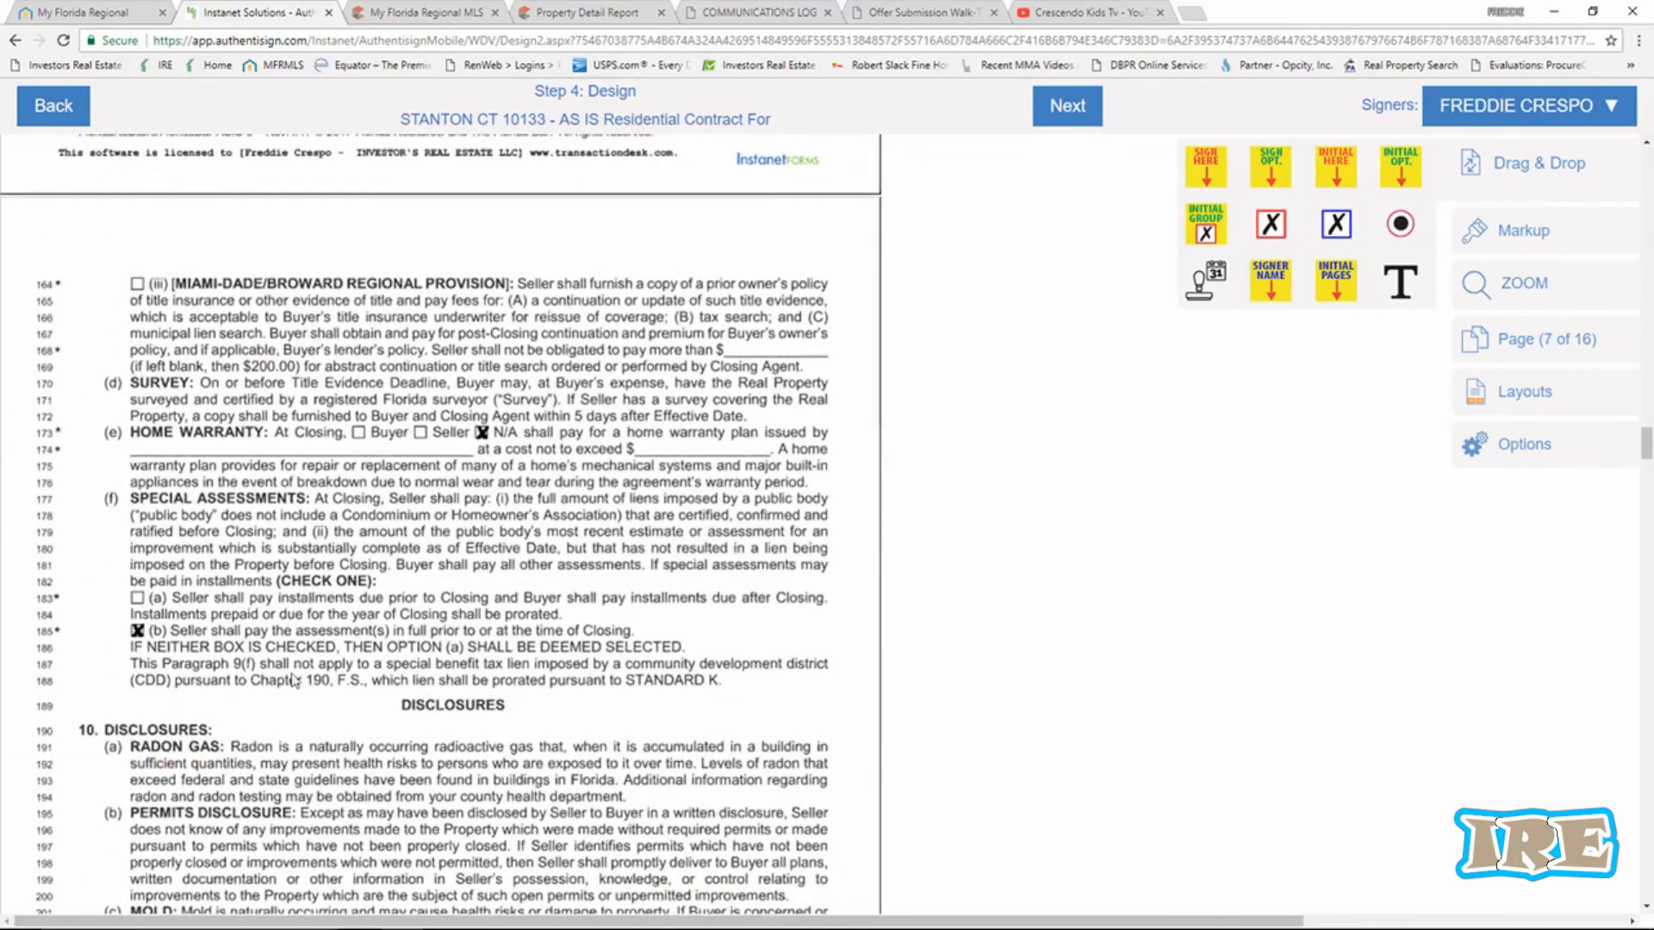
pyautogui.scroll(-10, 293, 680)
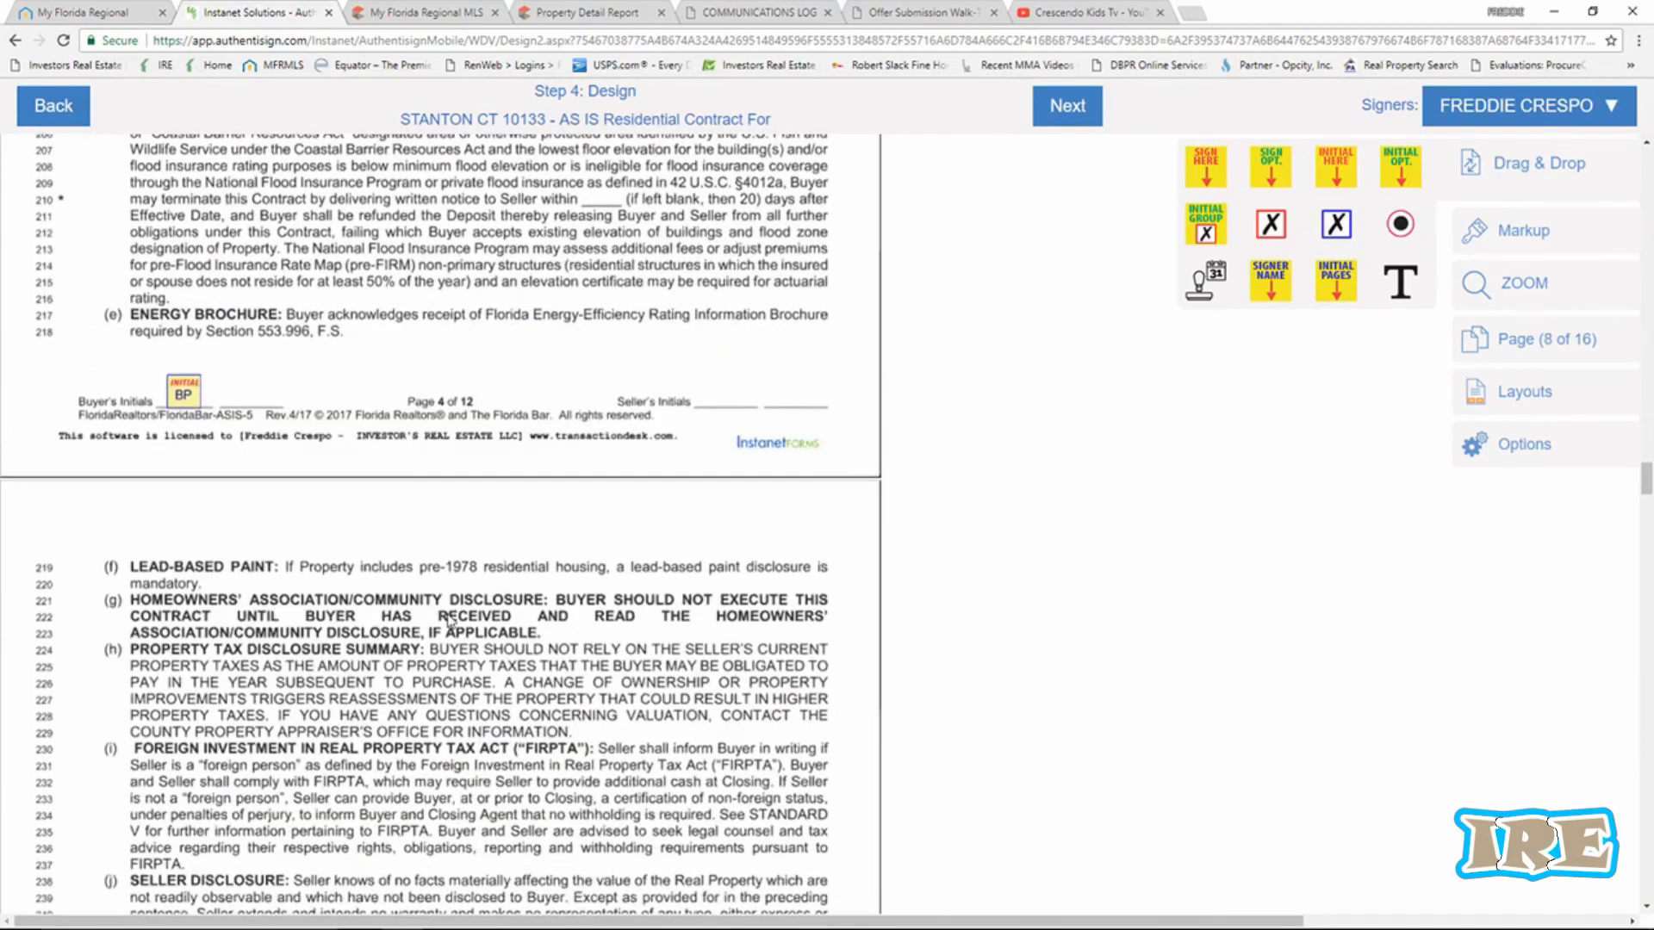
pyautogui.scroll(-8, 450, 622)
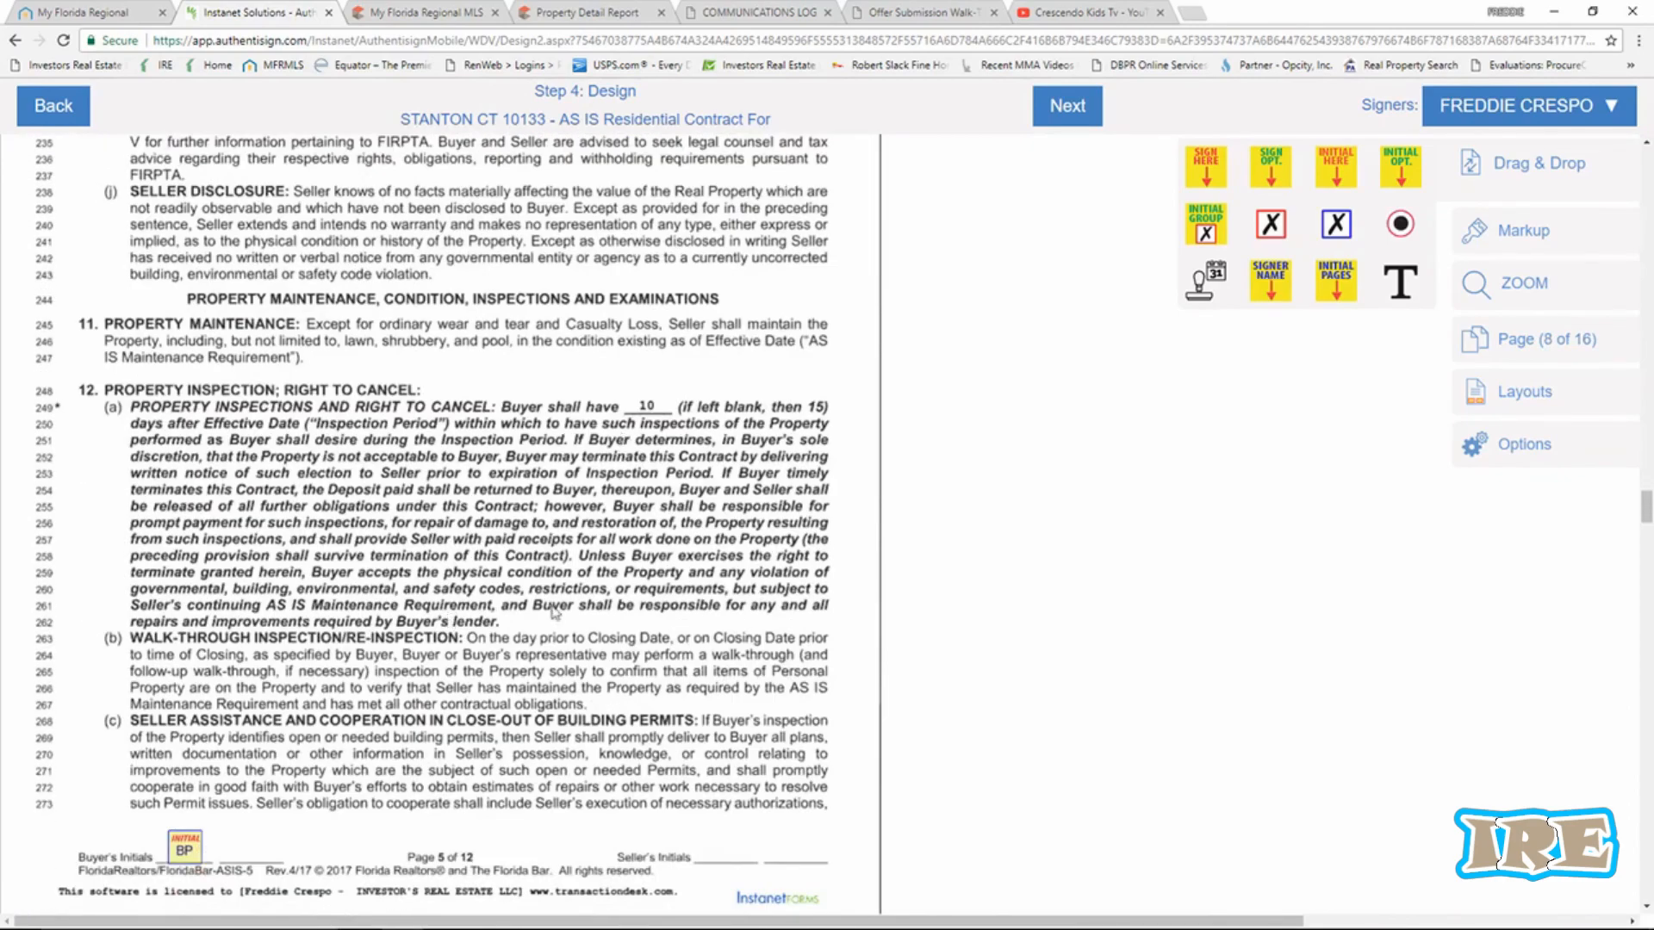
pyautogui.scroll(-20, 554, 613)
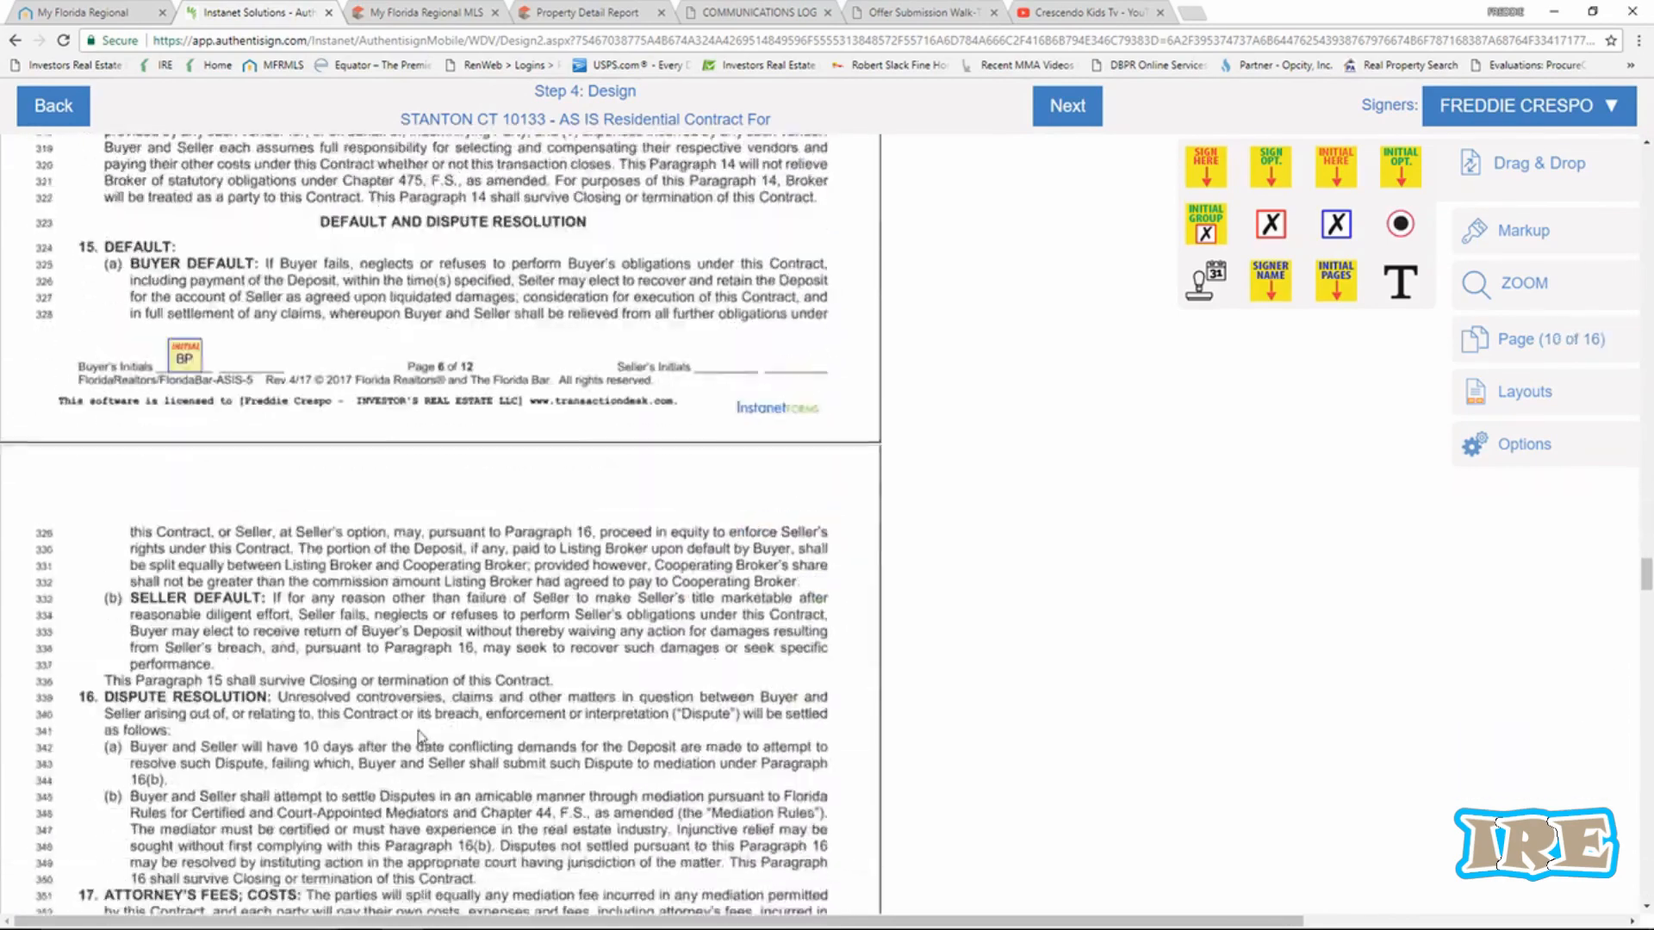
pyautogui.scroll(-20, 420, 737)
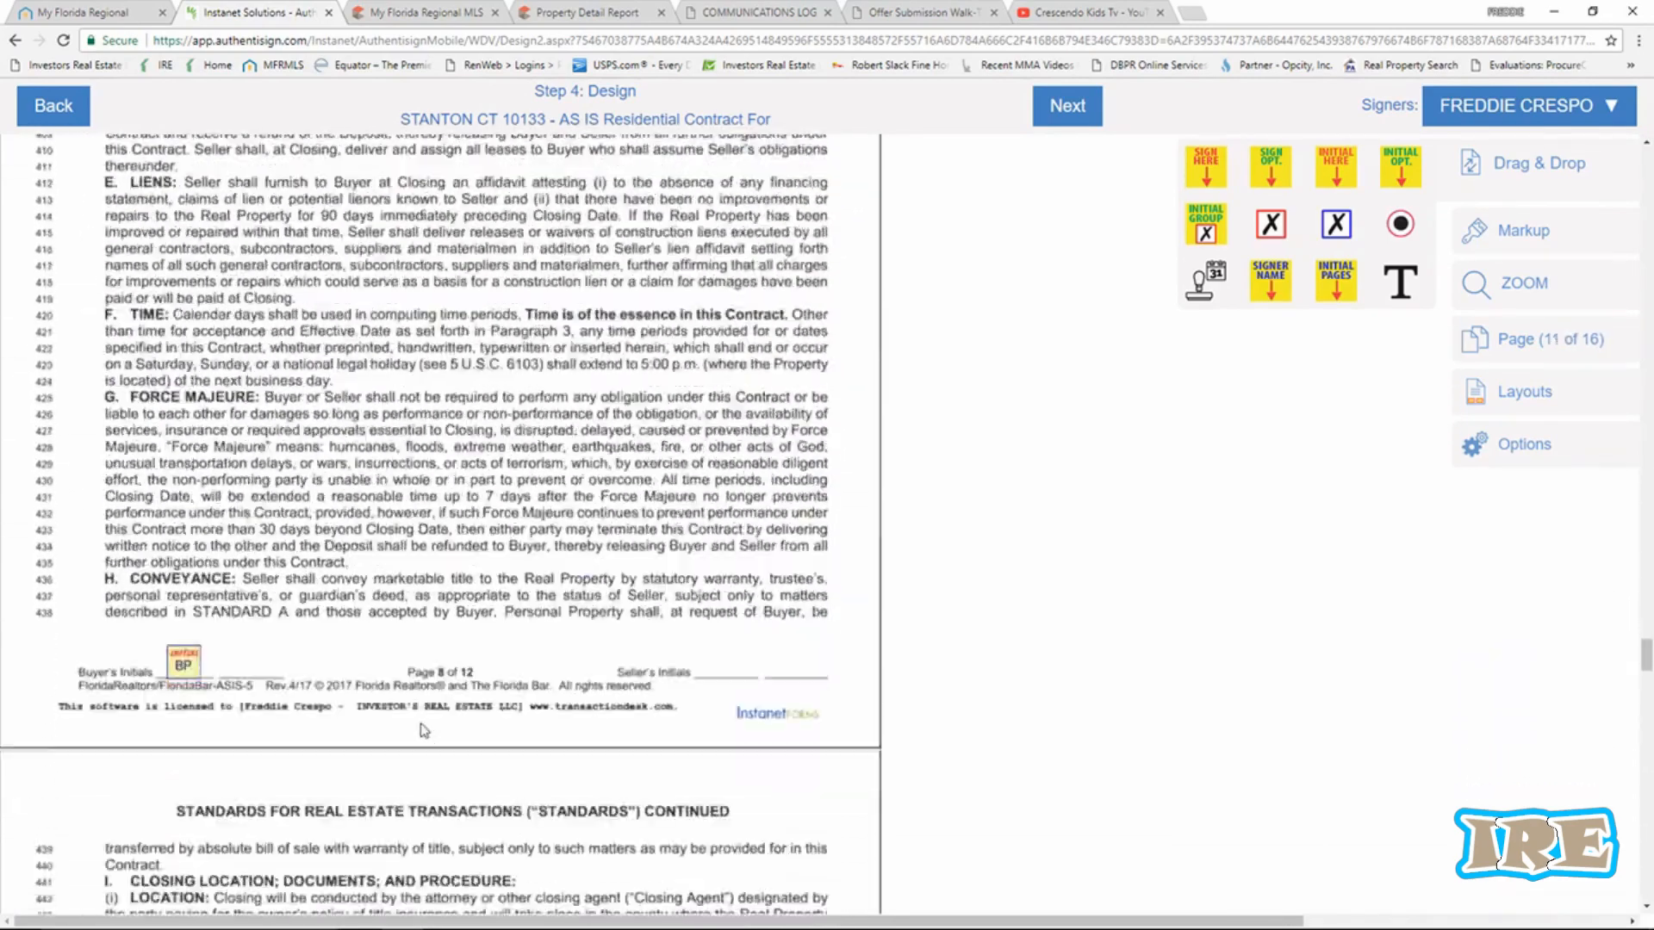
pyautogui.scroll(-20, 423, 731)
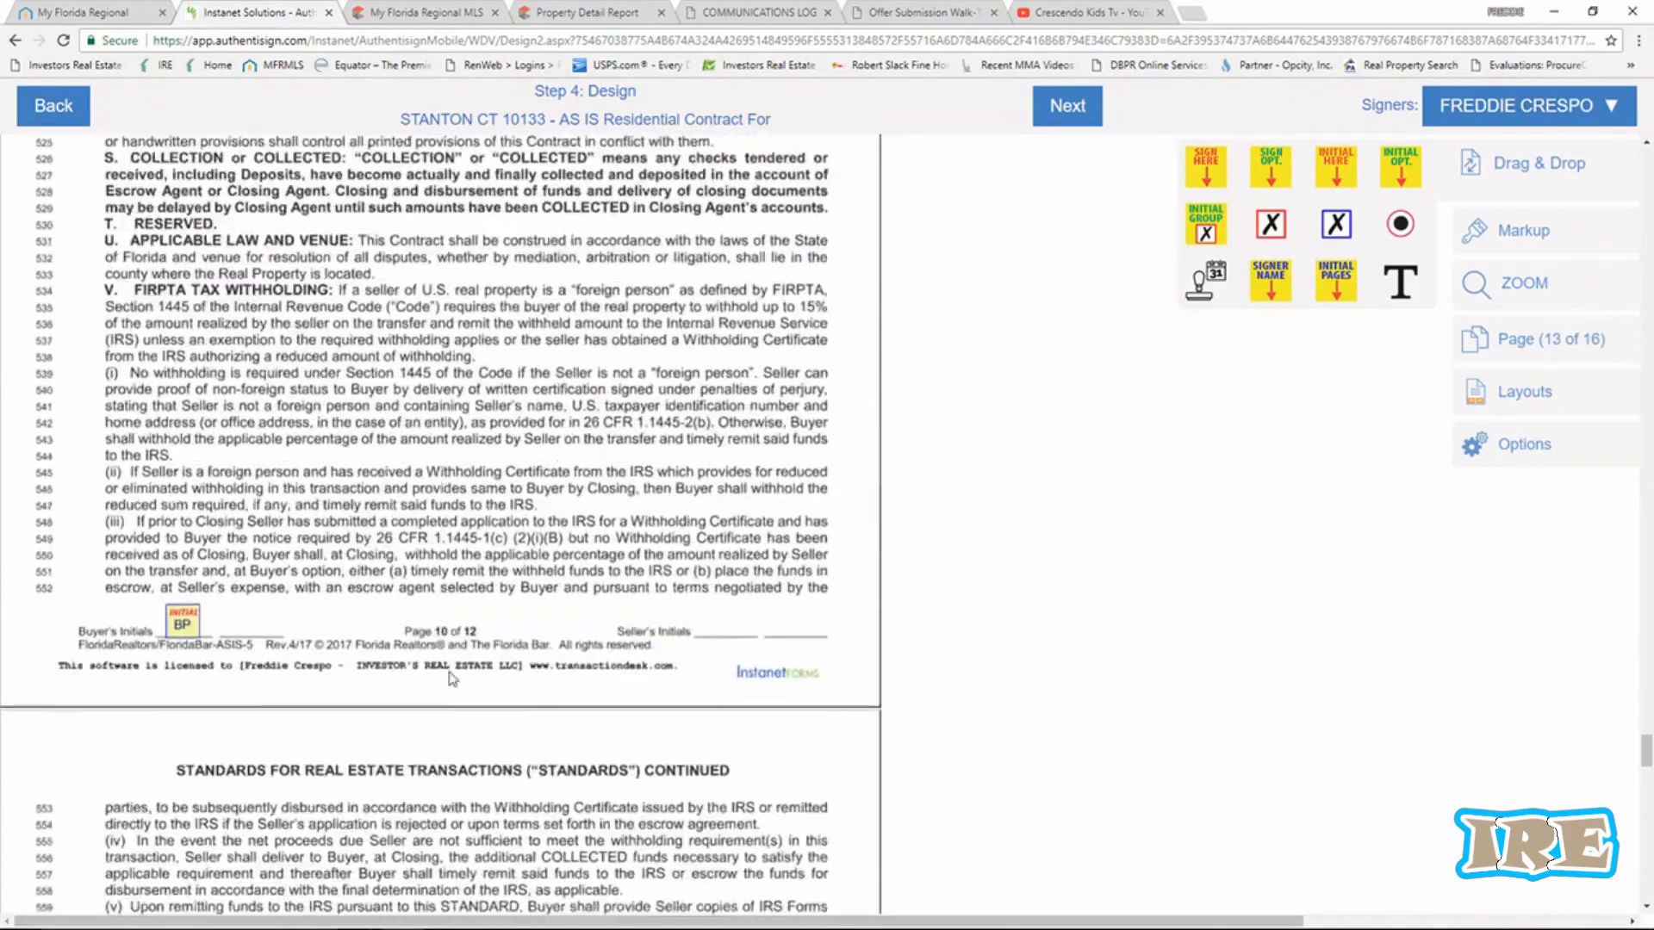
pyautogui.scroll(-10, 451, 680)
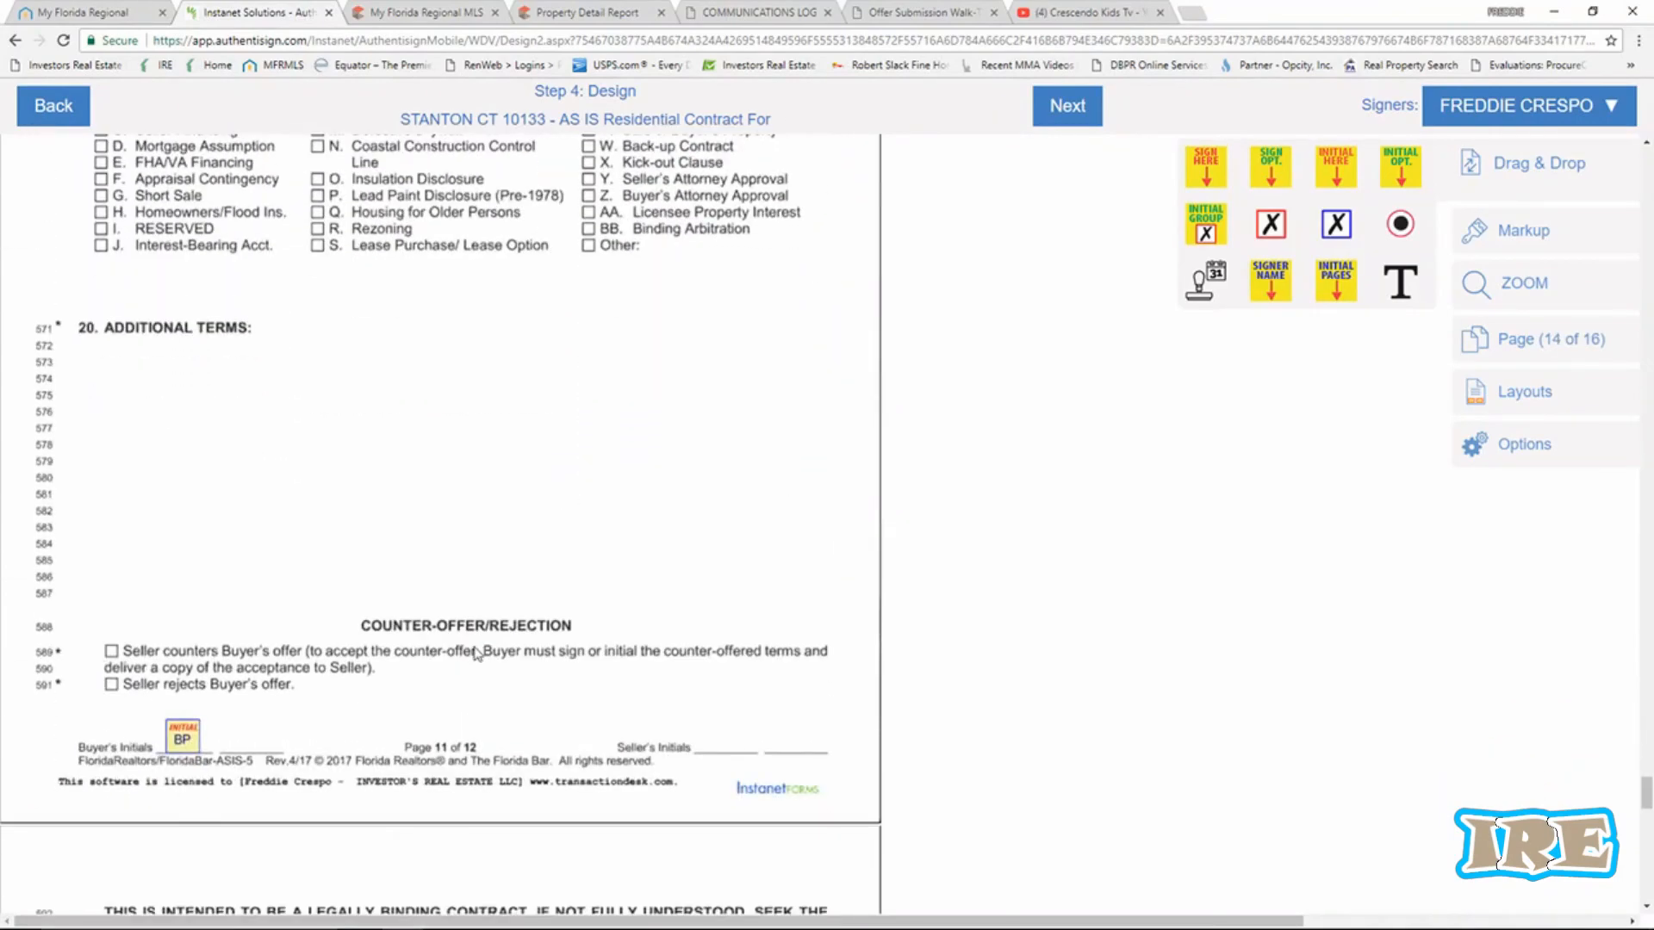
pyautogui.scroll(-8, 417, 469)
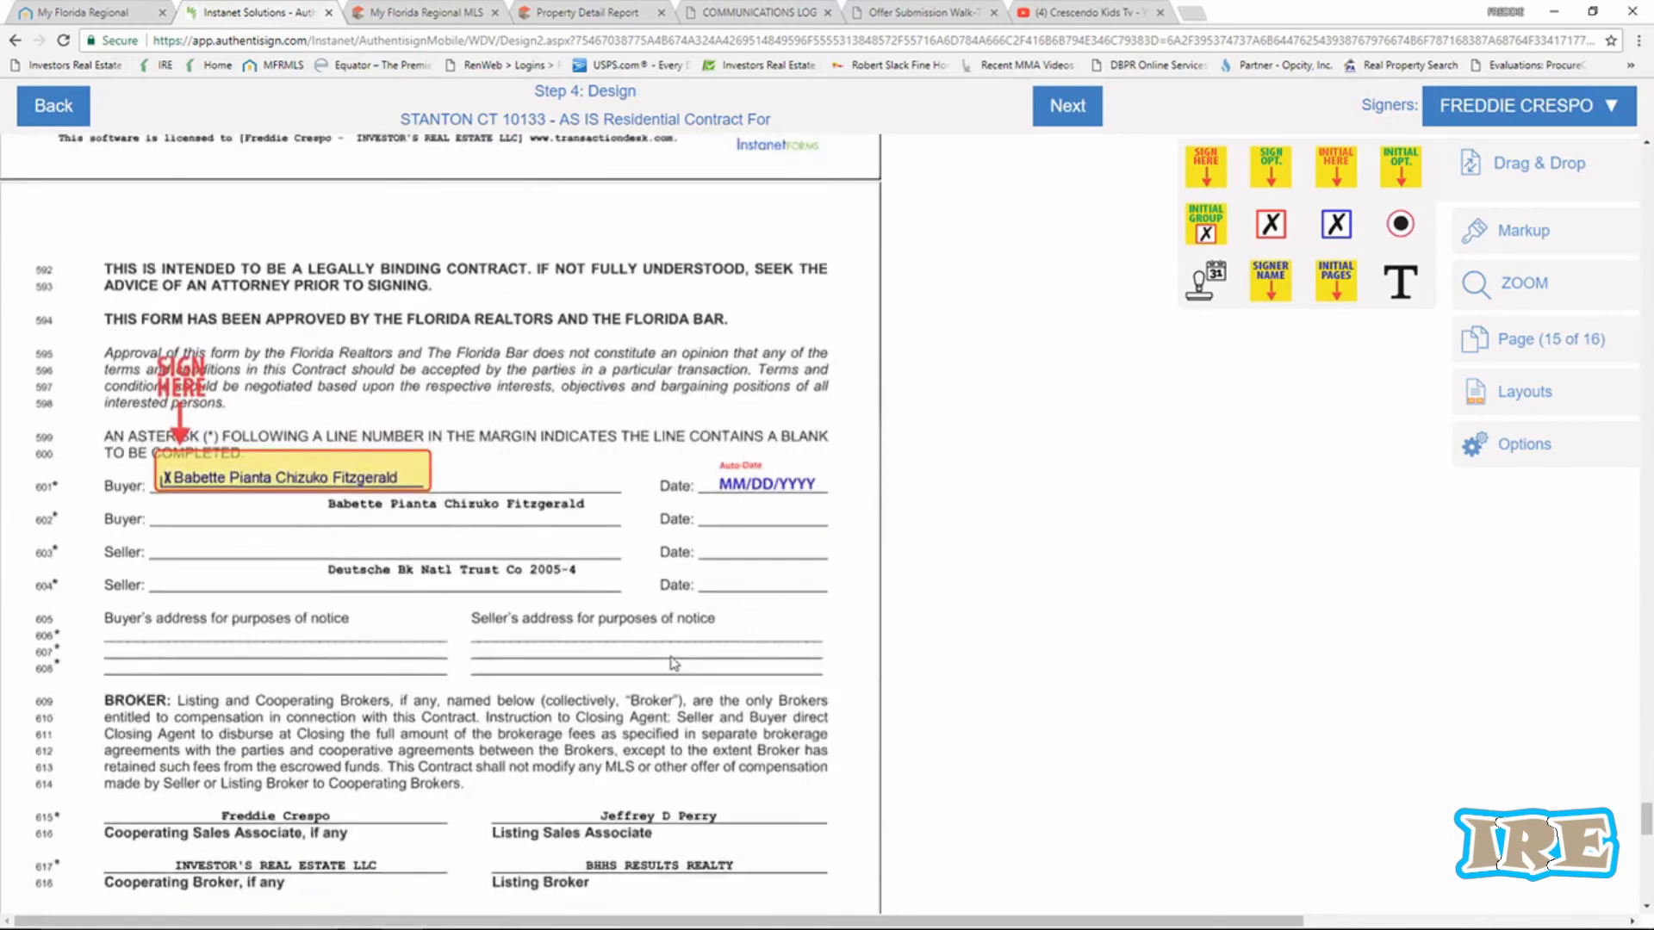
pyautogui.scroll(-1, 674, 663)
pyautogui.scroll(-6, 525, 590)
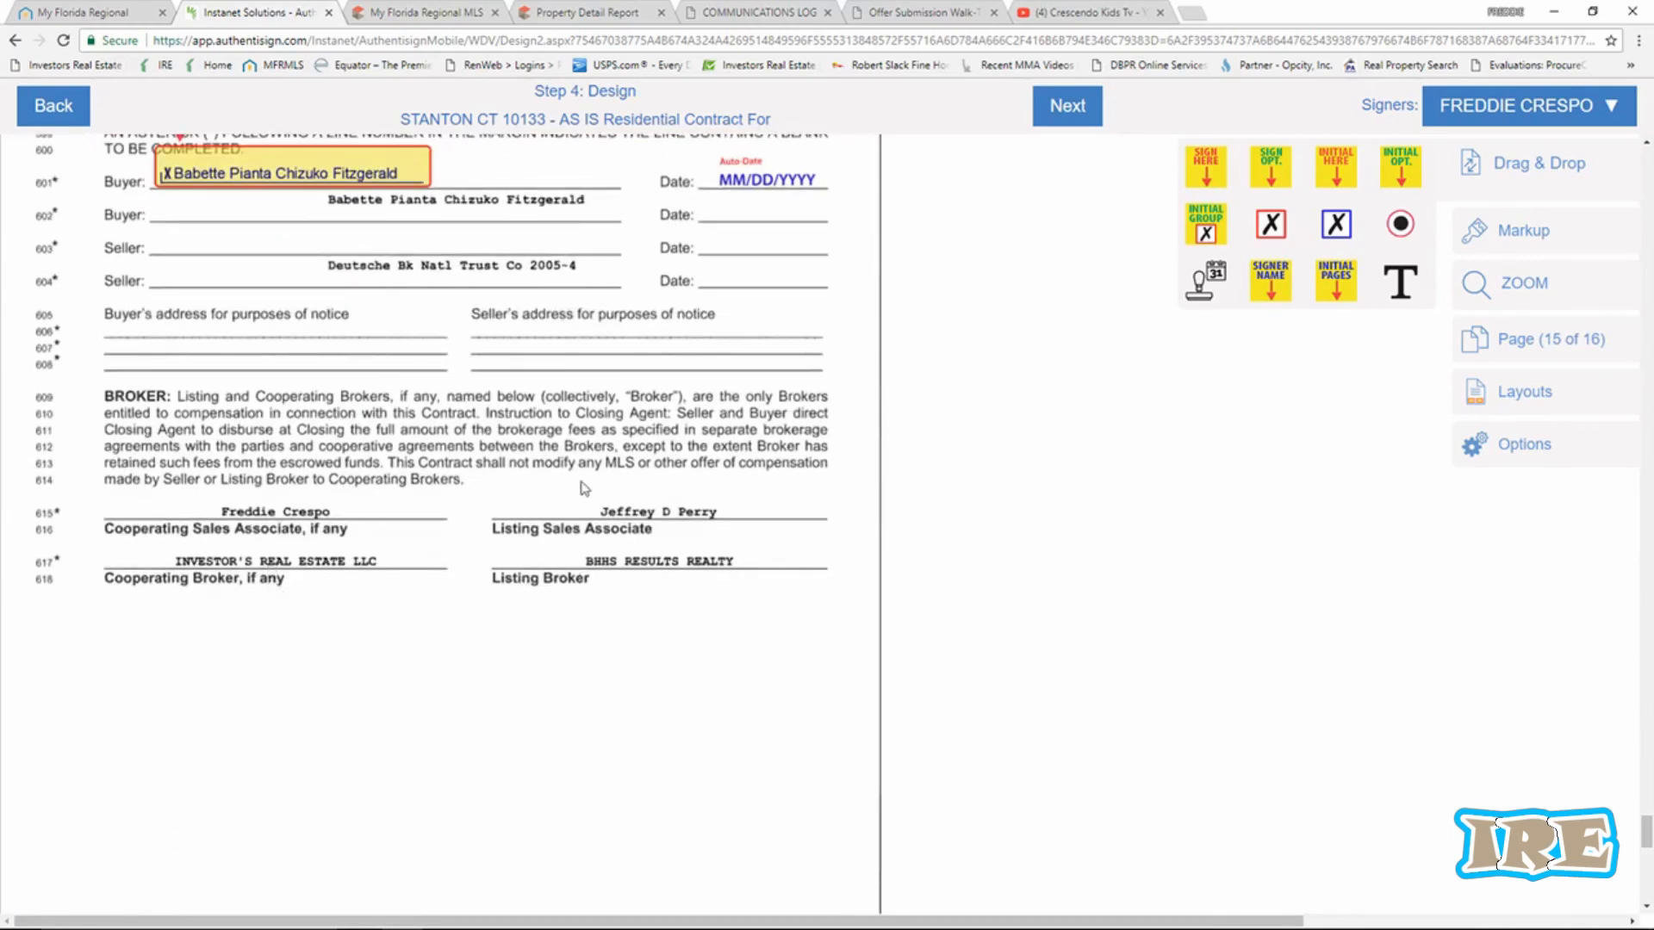
pyautogui.scroll(-6, 538, 645)
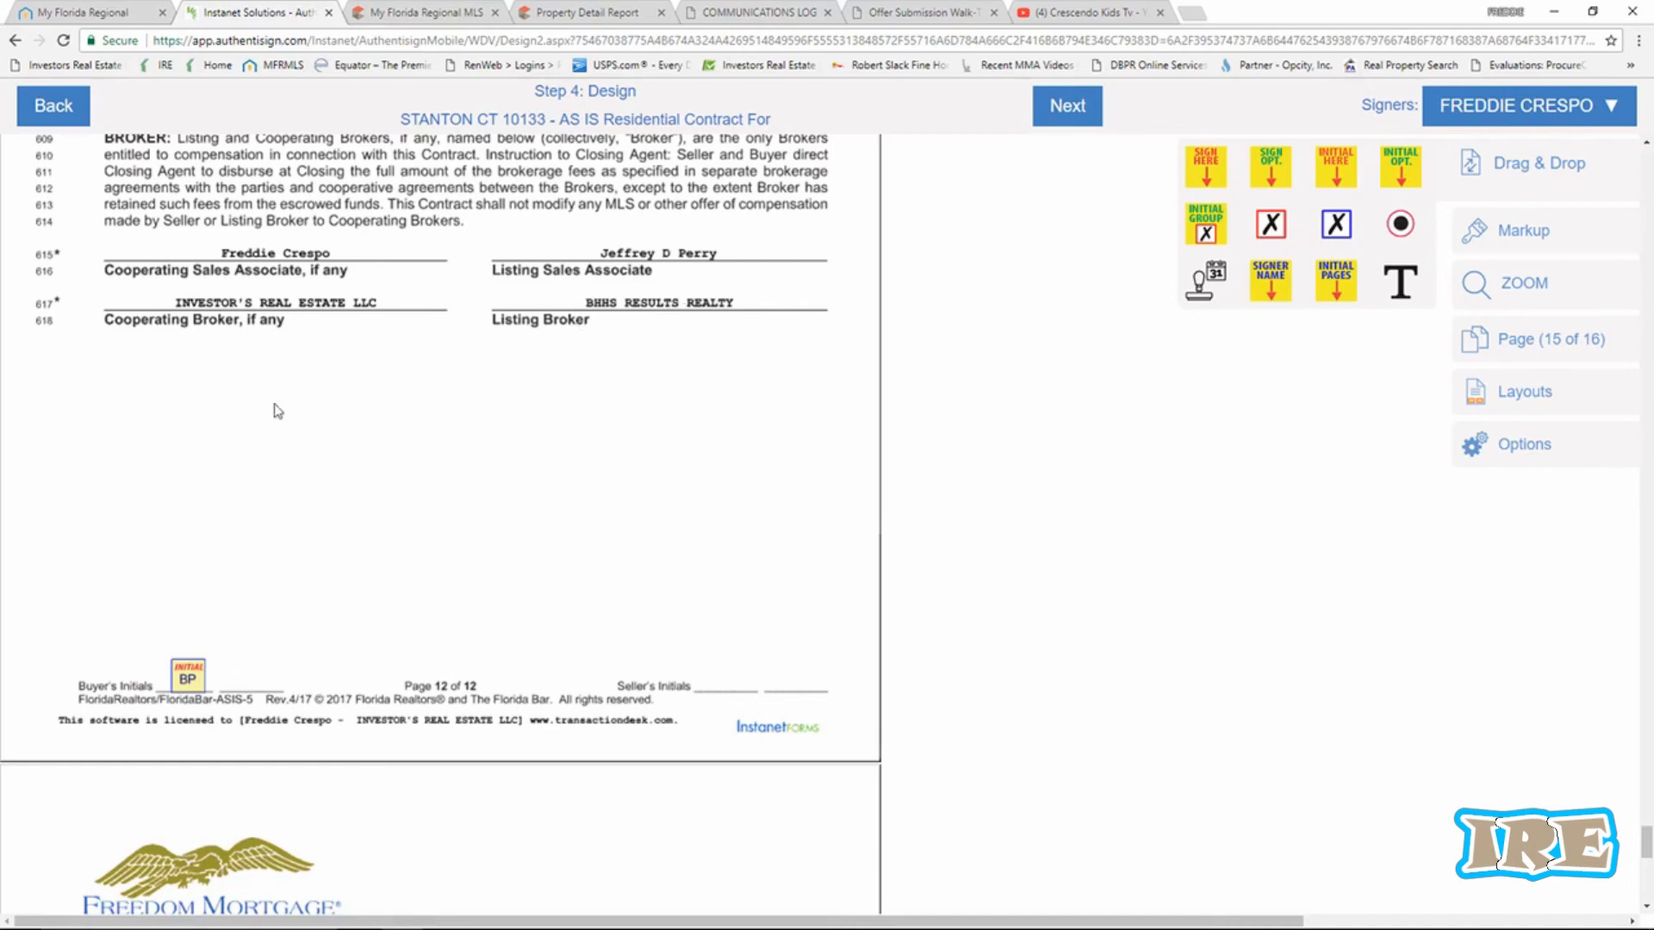
pyautogui.scroll(-3, 476, 501)
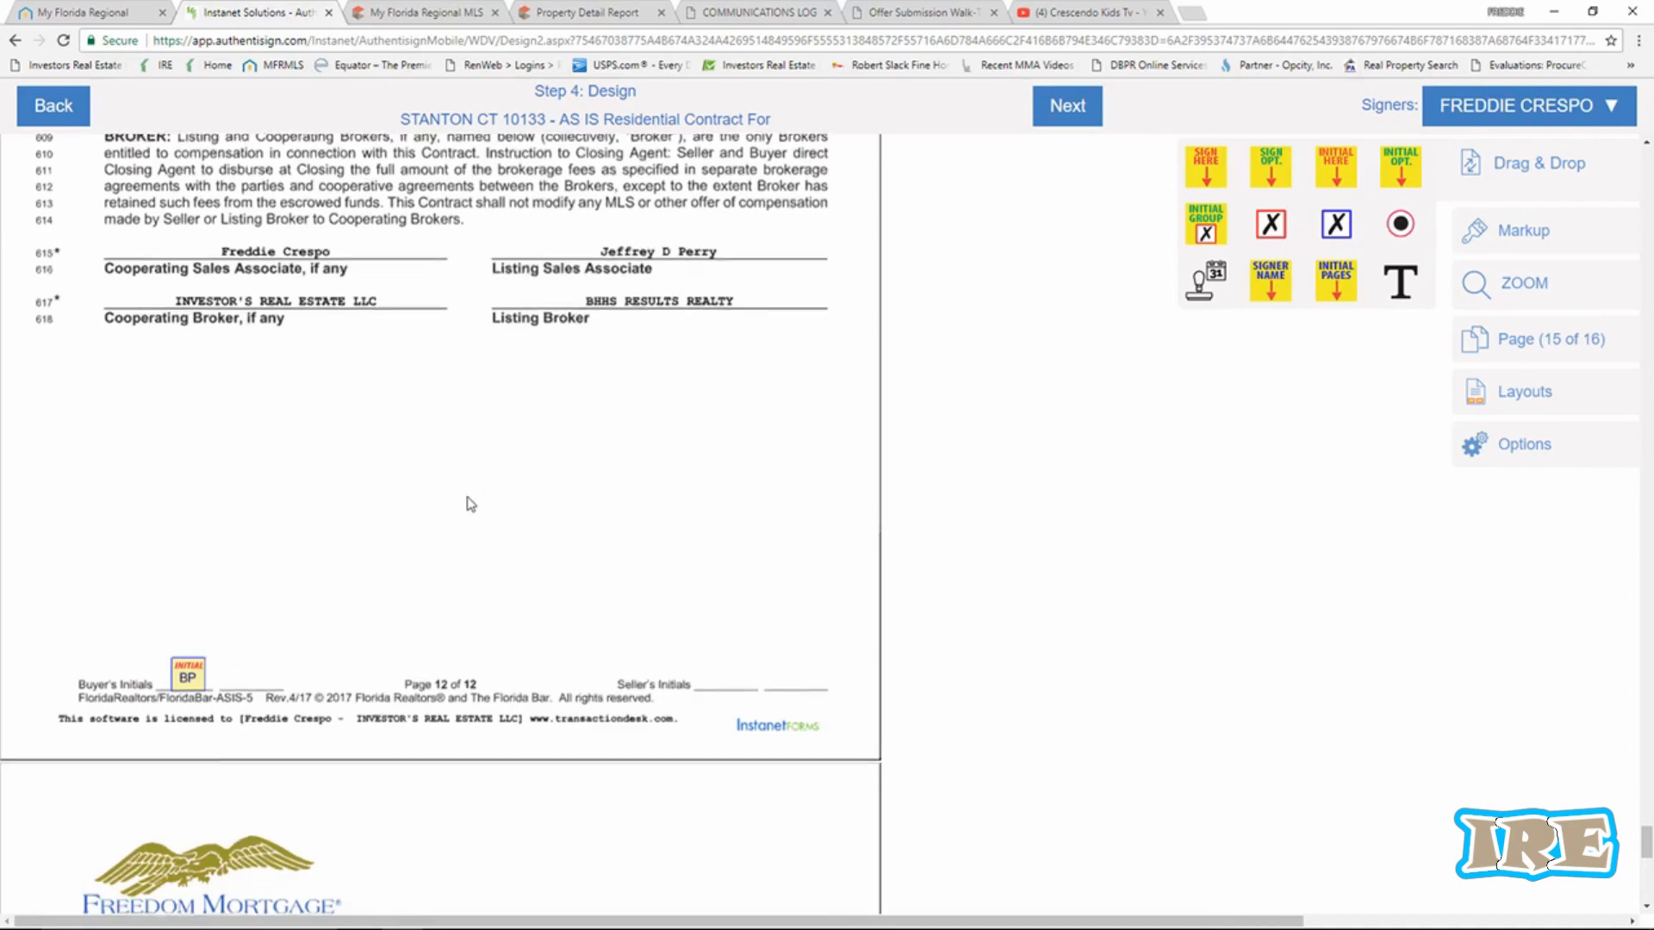
pyautogui.scroll(-3, 549, 566)
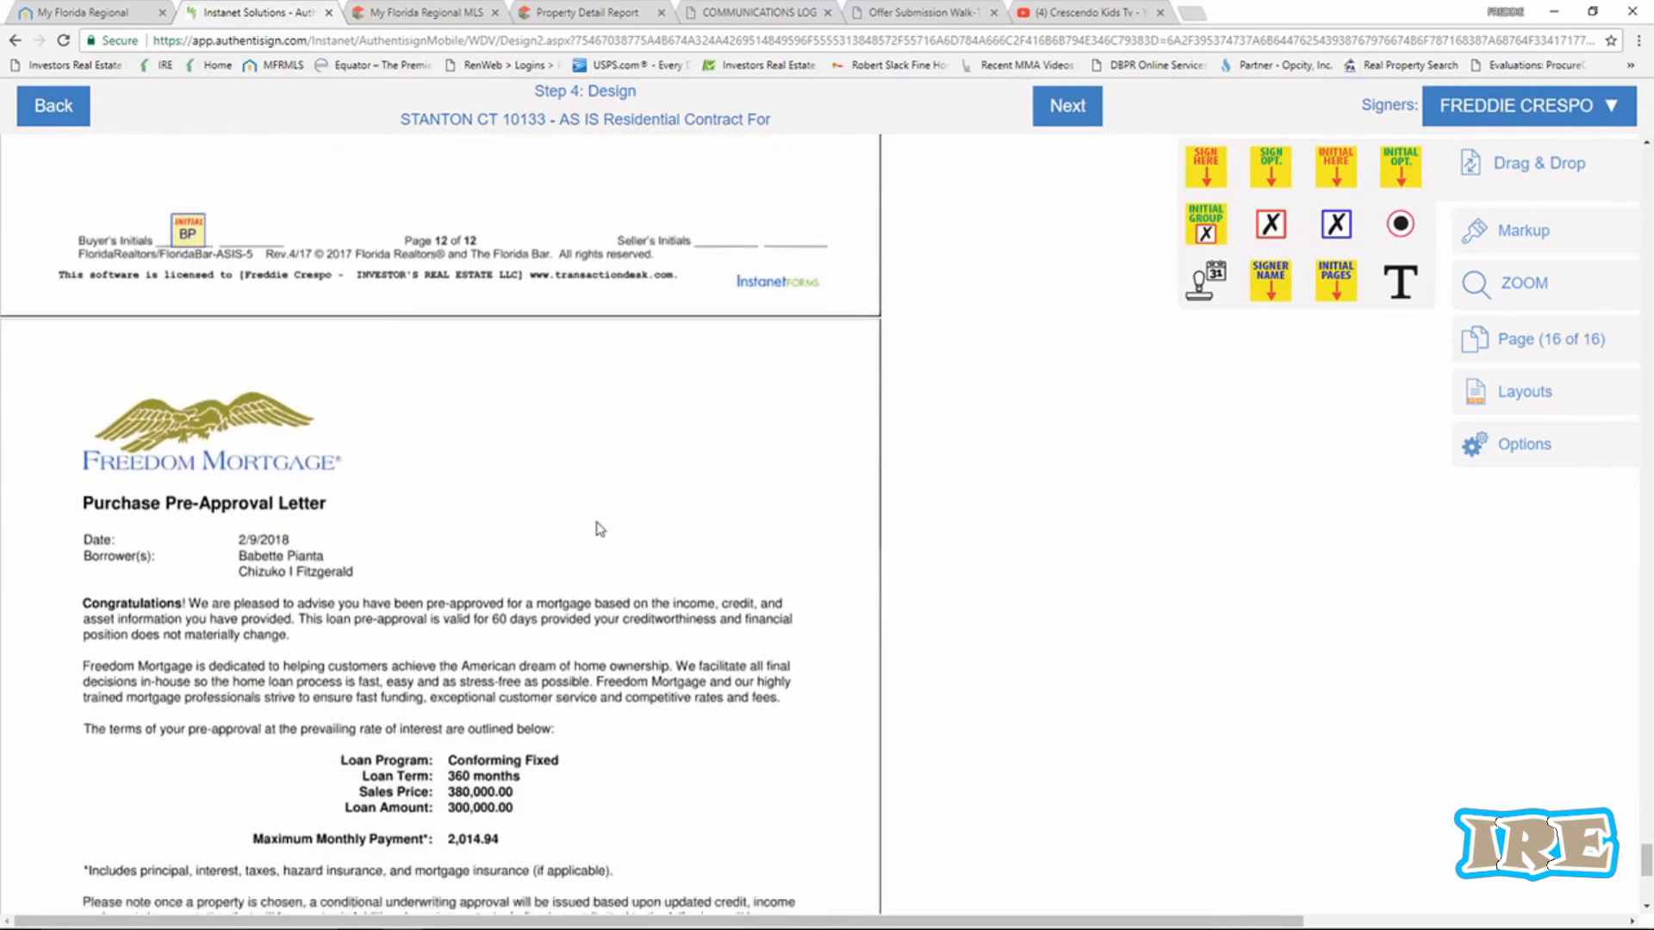
pyautogui.scroll(-2, 611, 517)
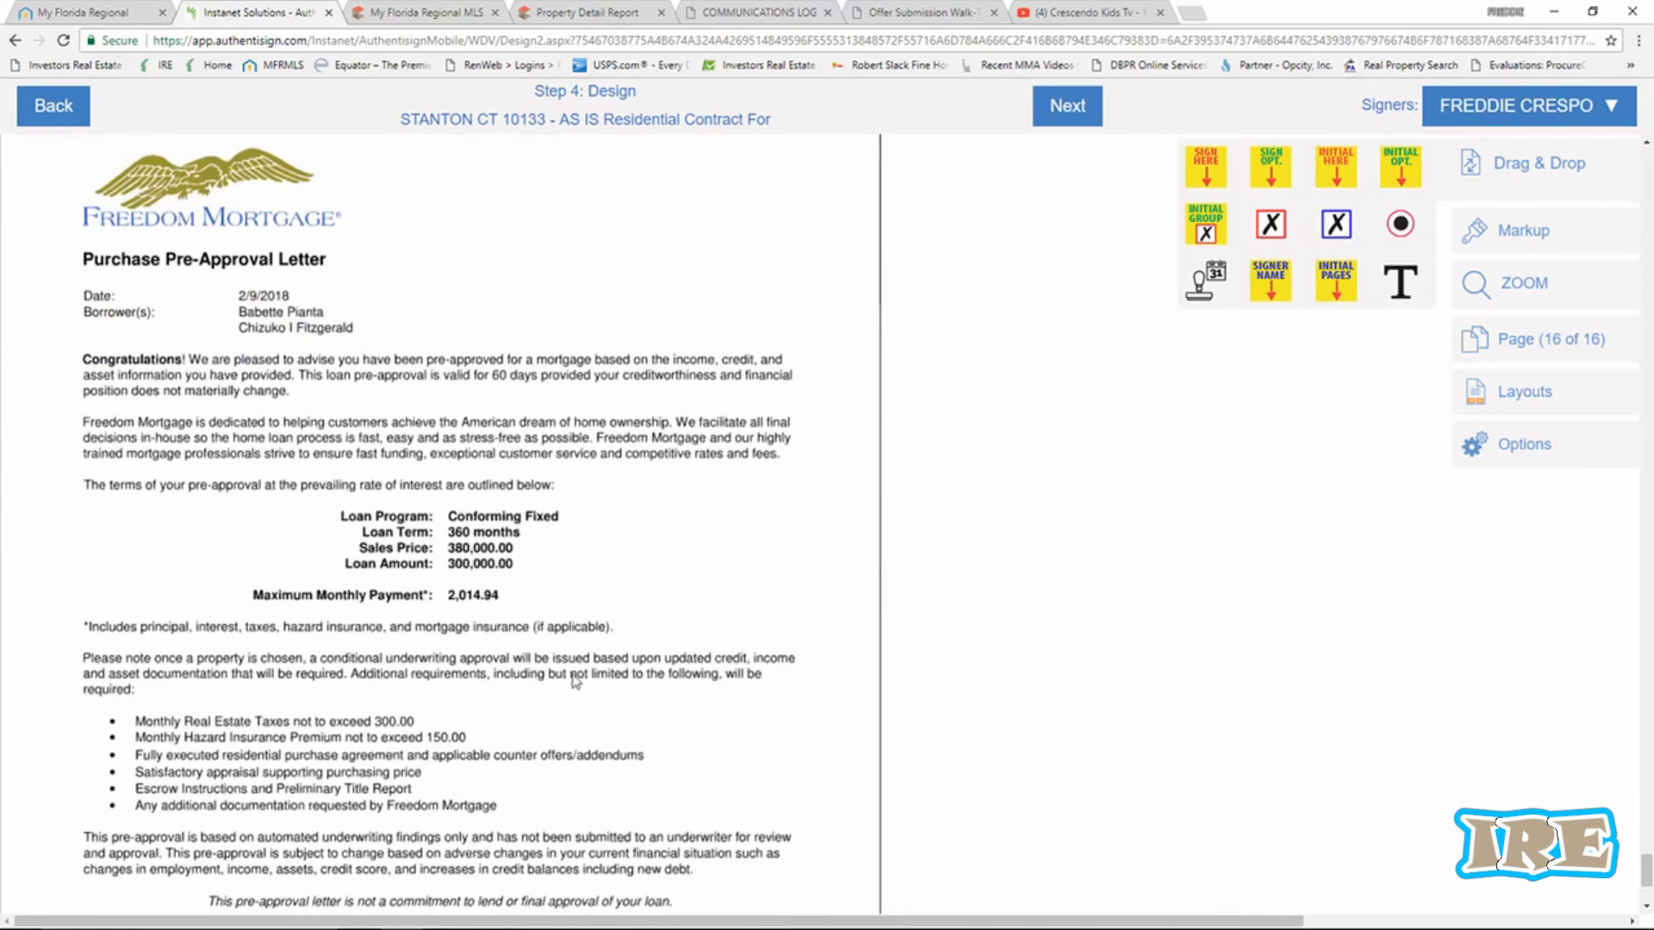
pyautogui.scroll(-4, 575, 680)
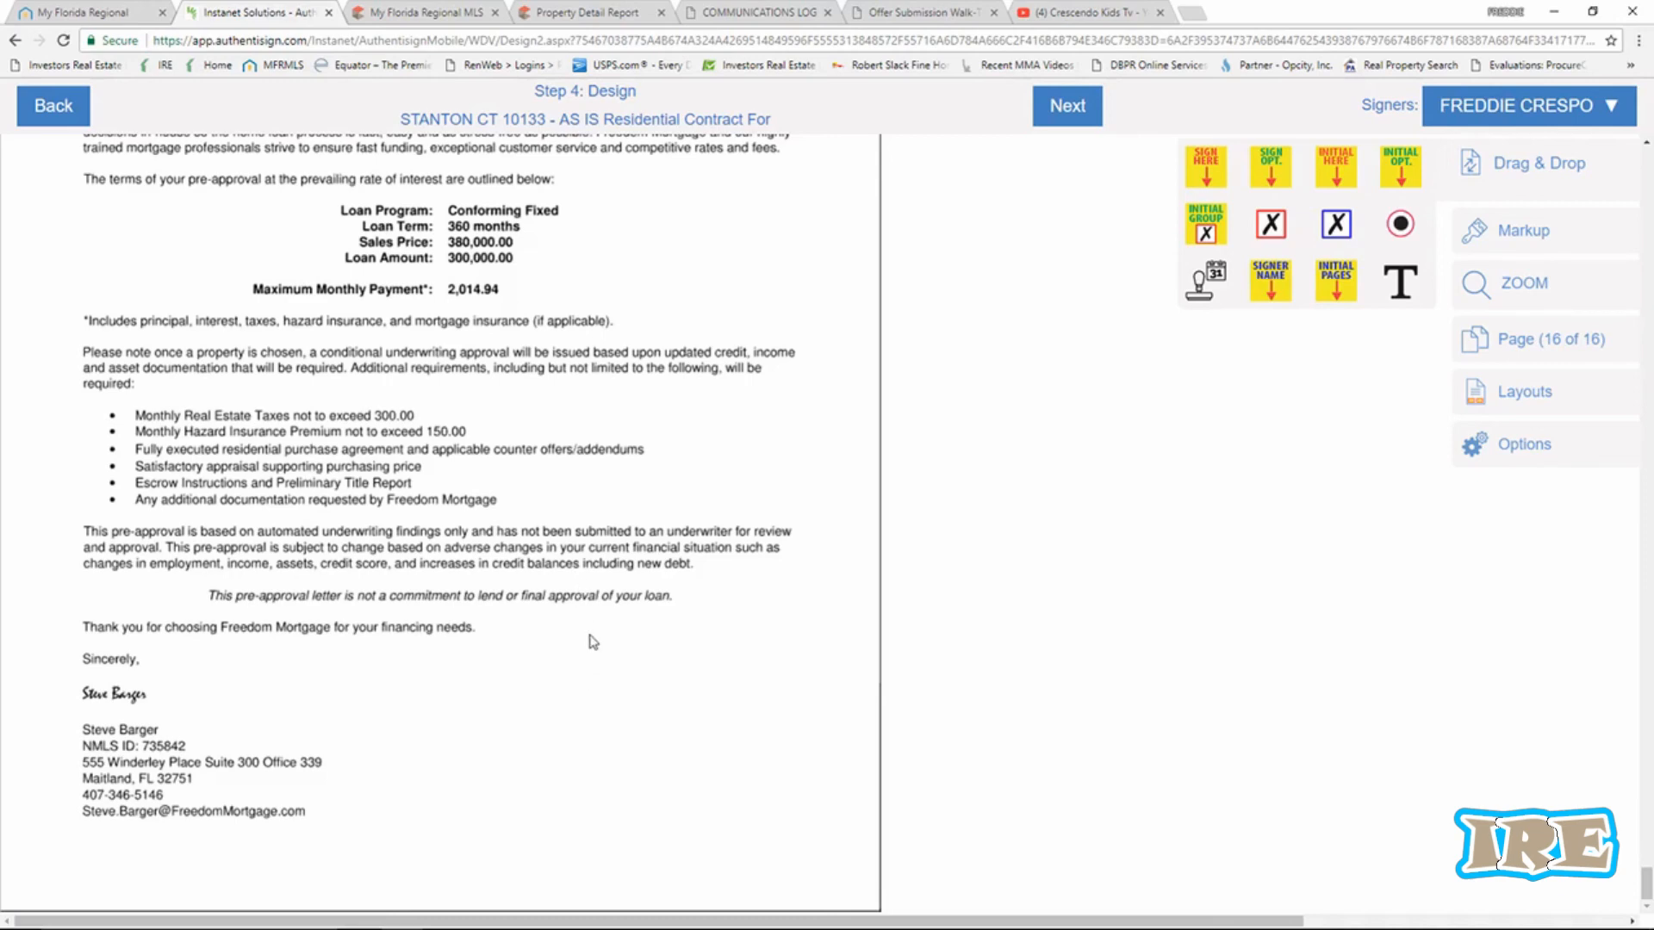
pyautogui.scroll(12, 593, 641)
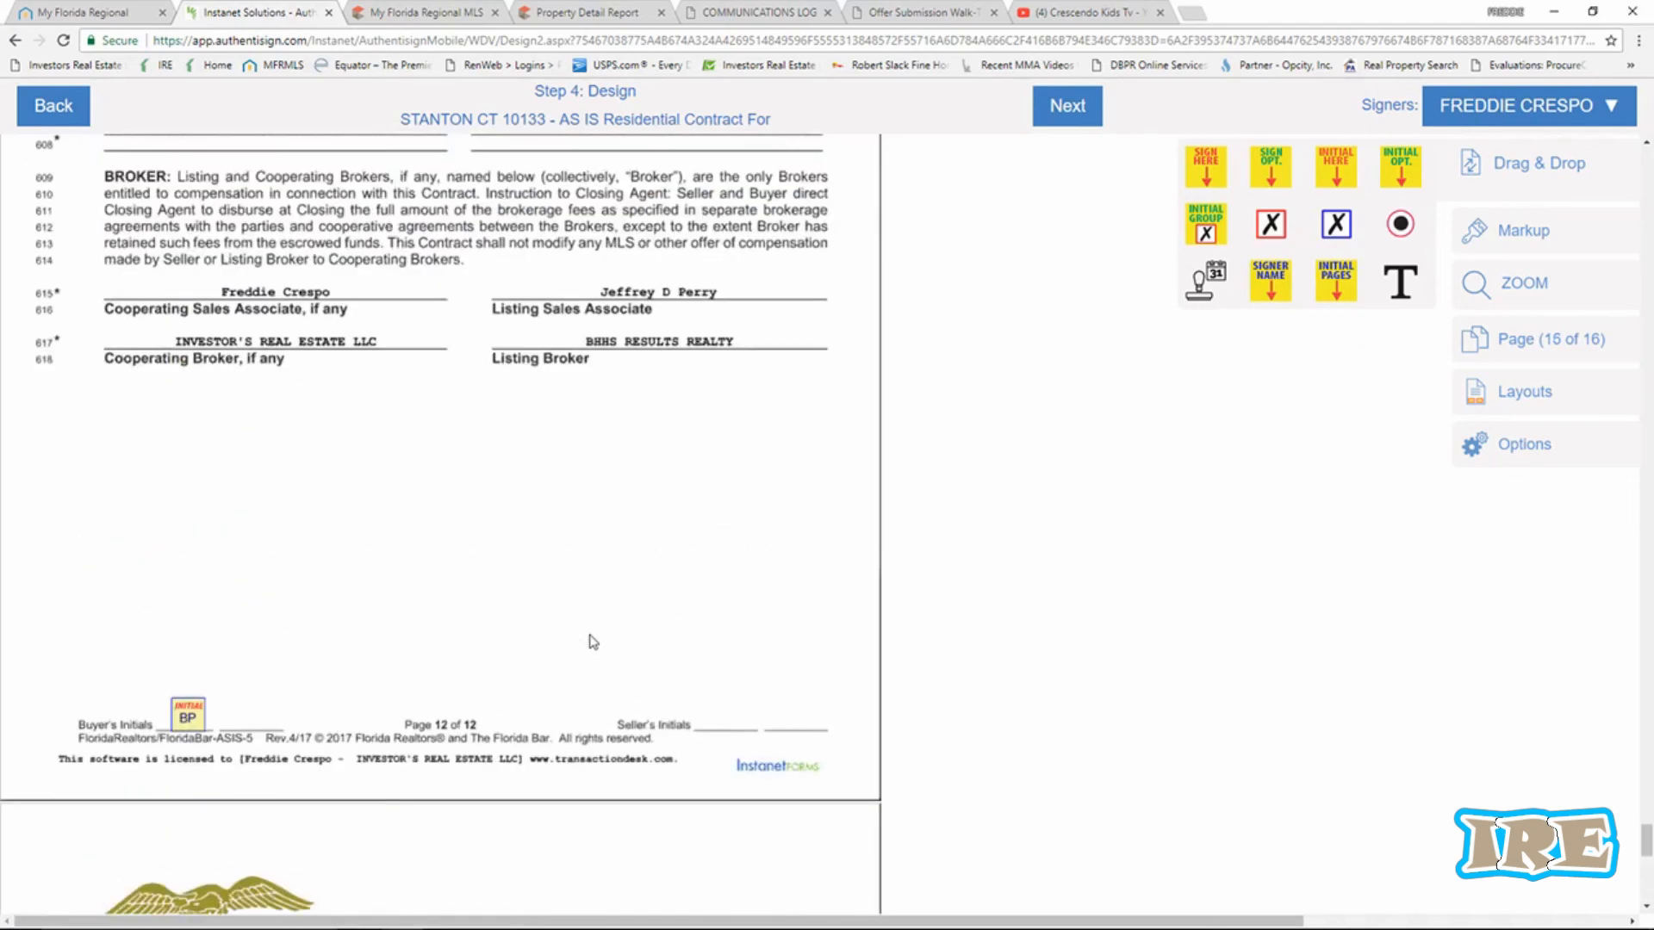
pyautogui.scroll(-12, 602, 627)
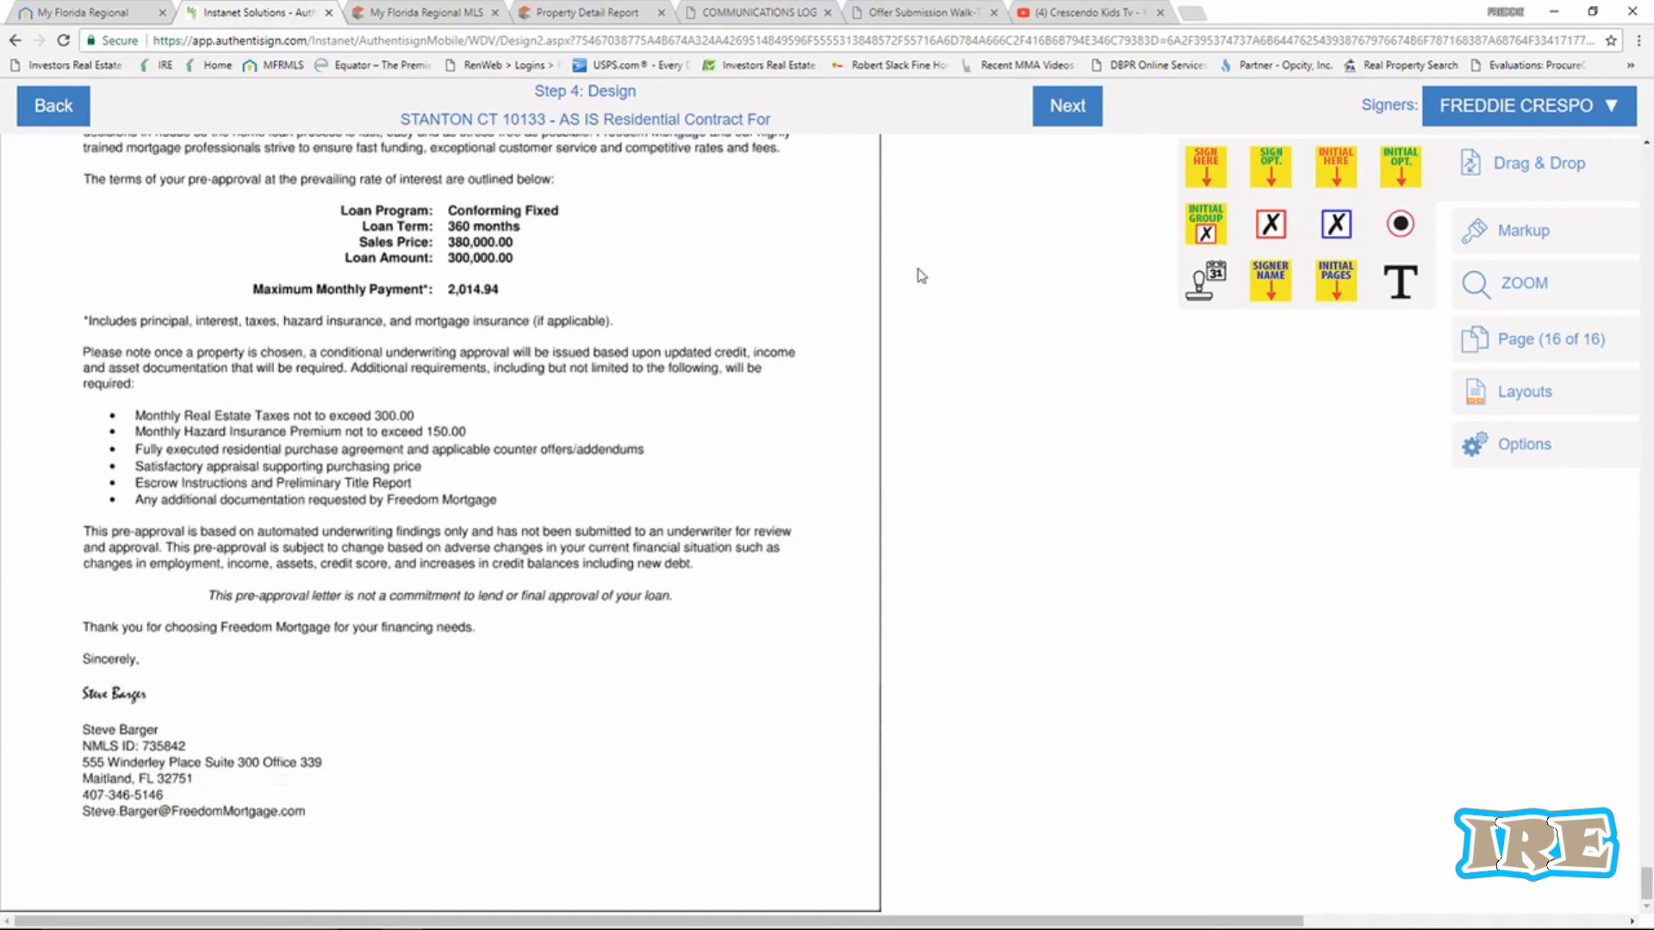
pyautogui.click(1061, 119)
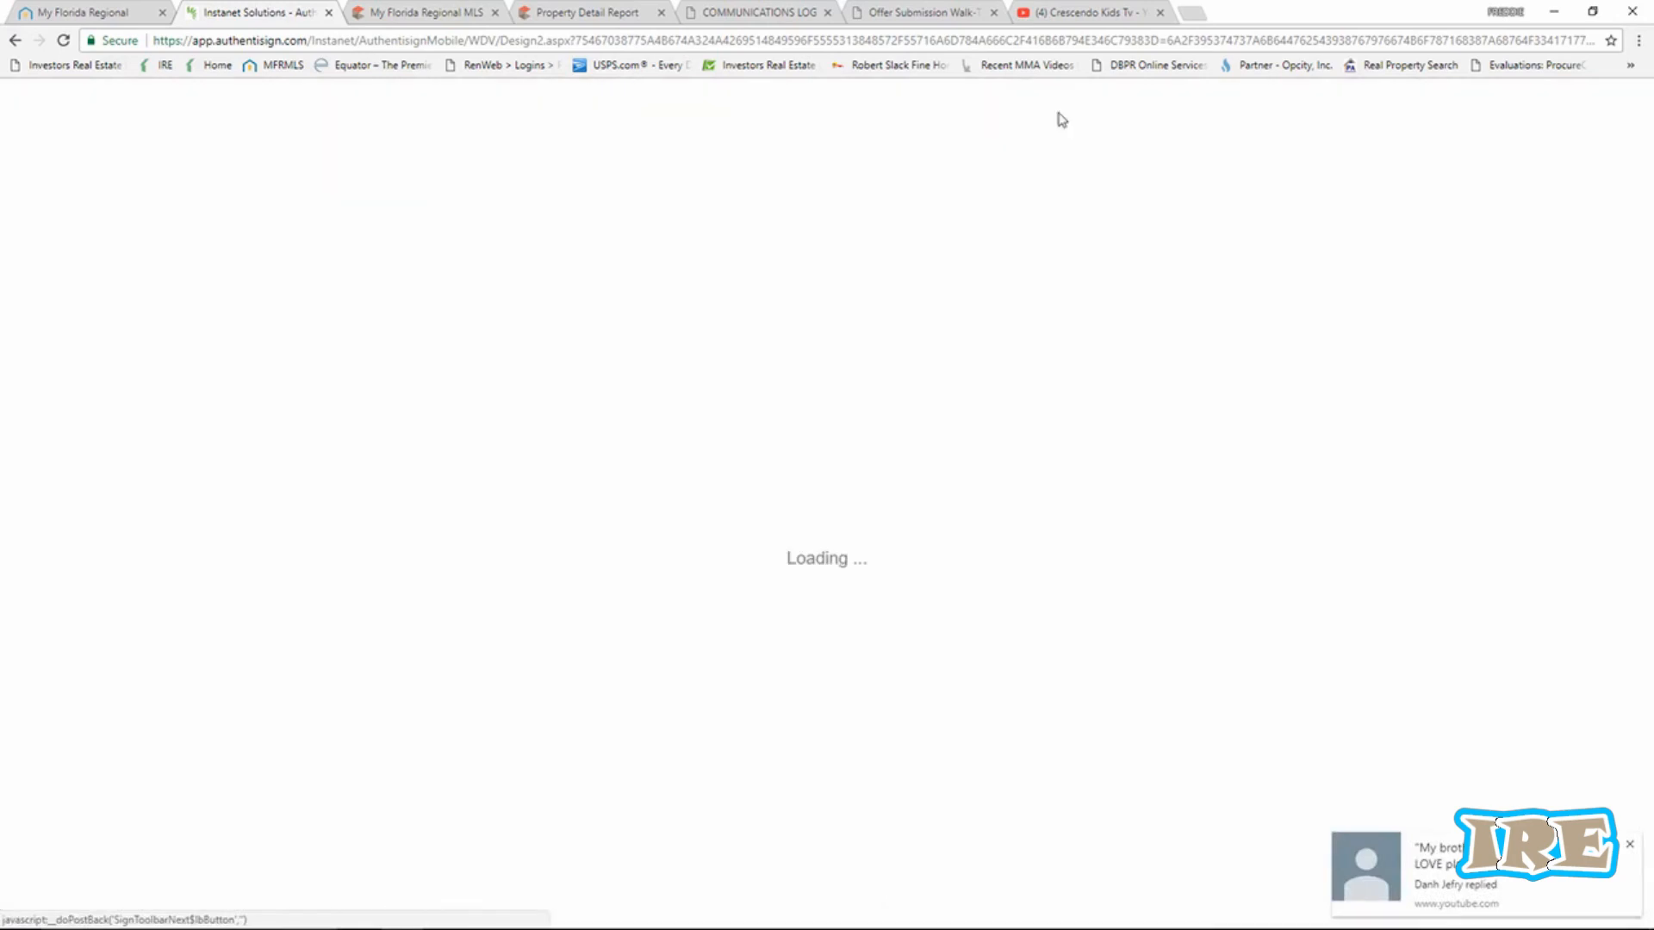
pyautogui.click(1630, 848)
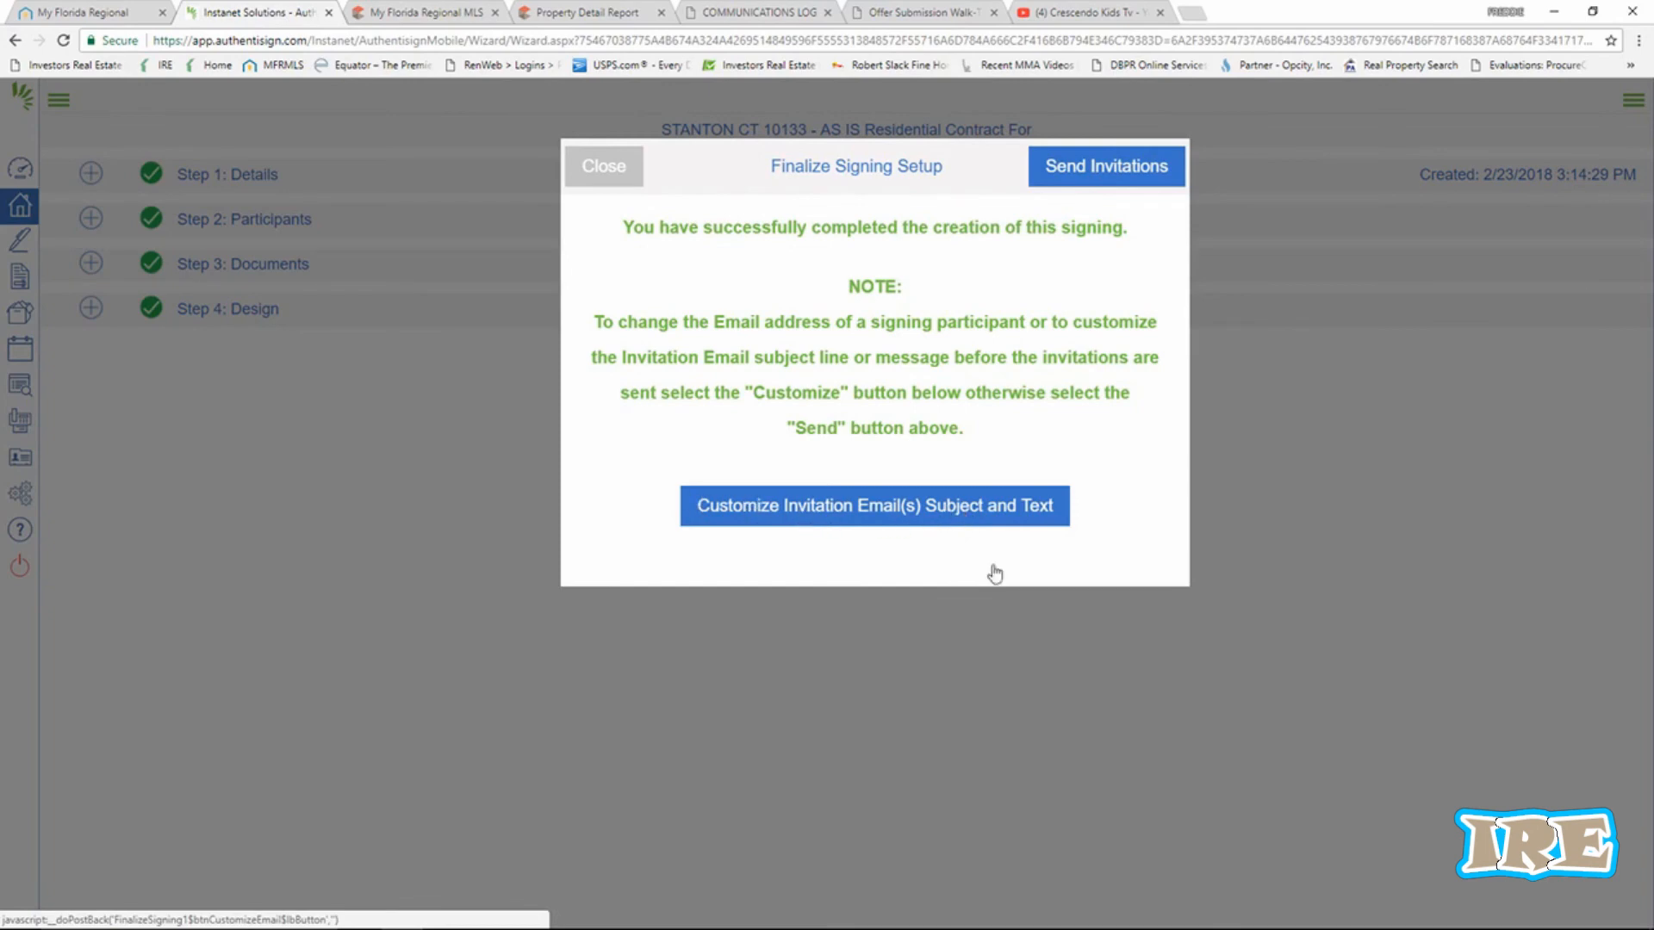
pyautogui.click(1114, 175)
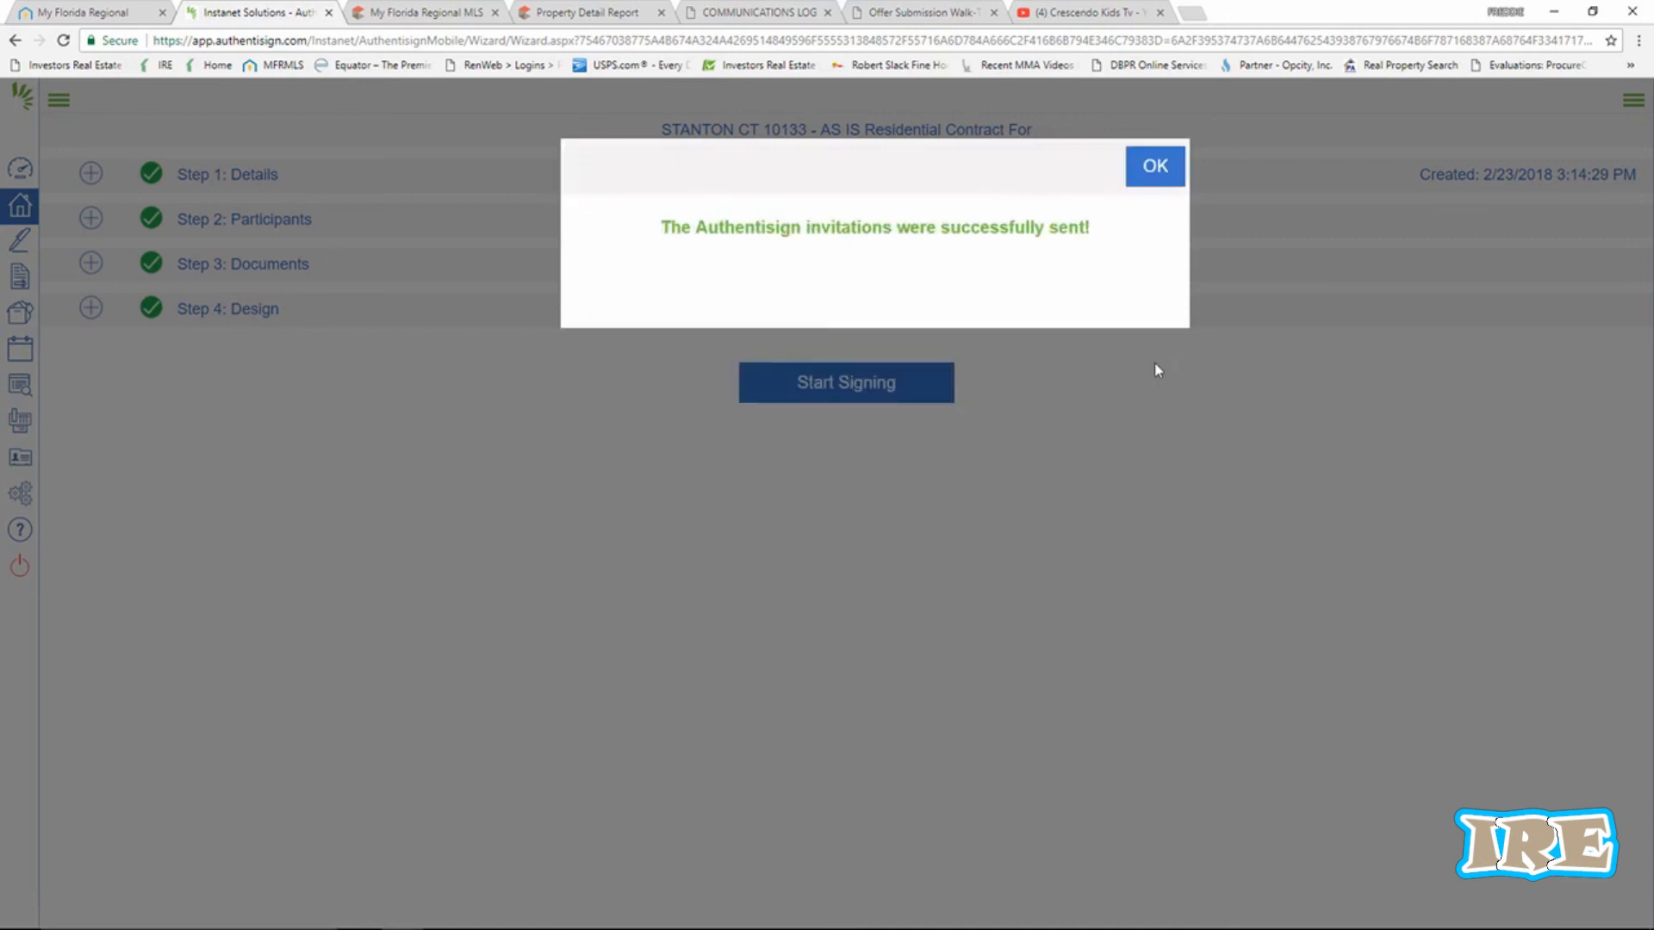
pyautogui.click(1160, 169)
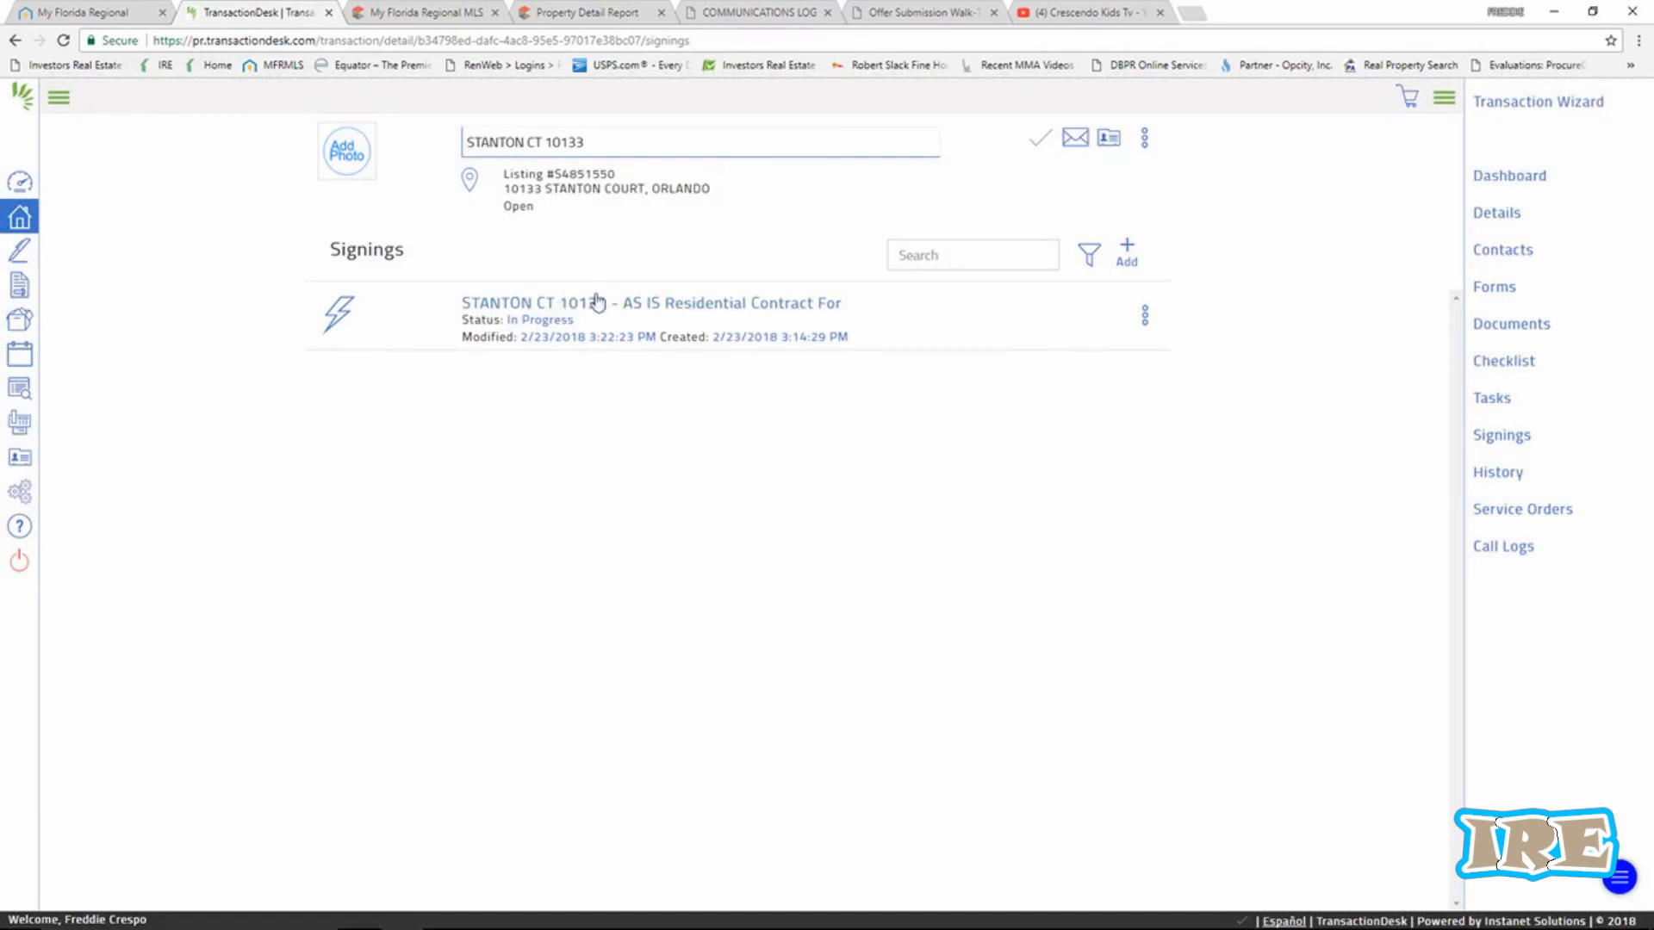
# Go to the transactions list, then open the Authentisign Signings list.
pyautogui.click(20, 218)
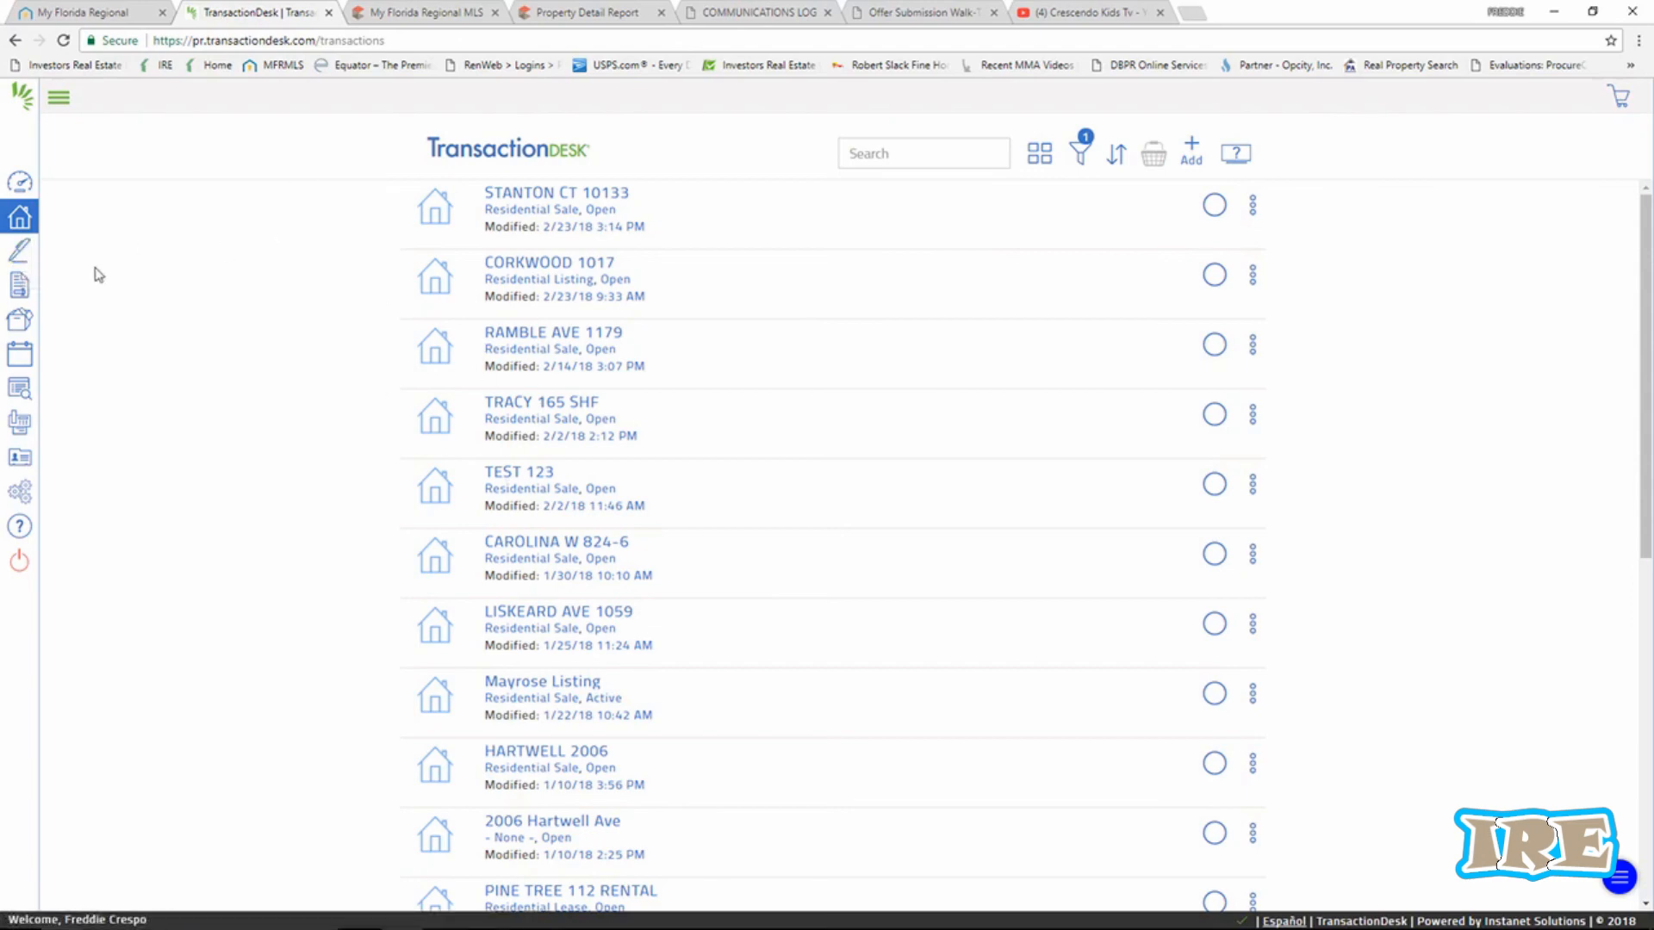
pyautogui.click(17, 256)
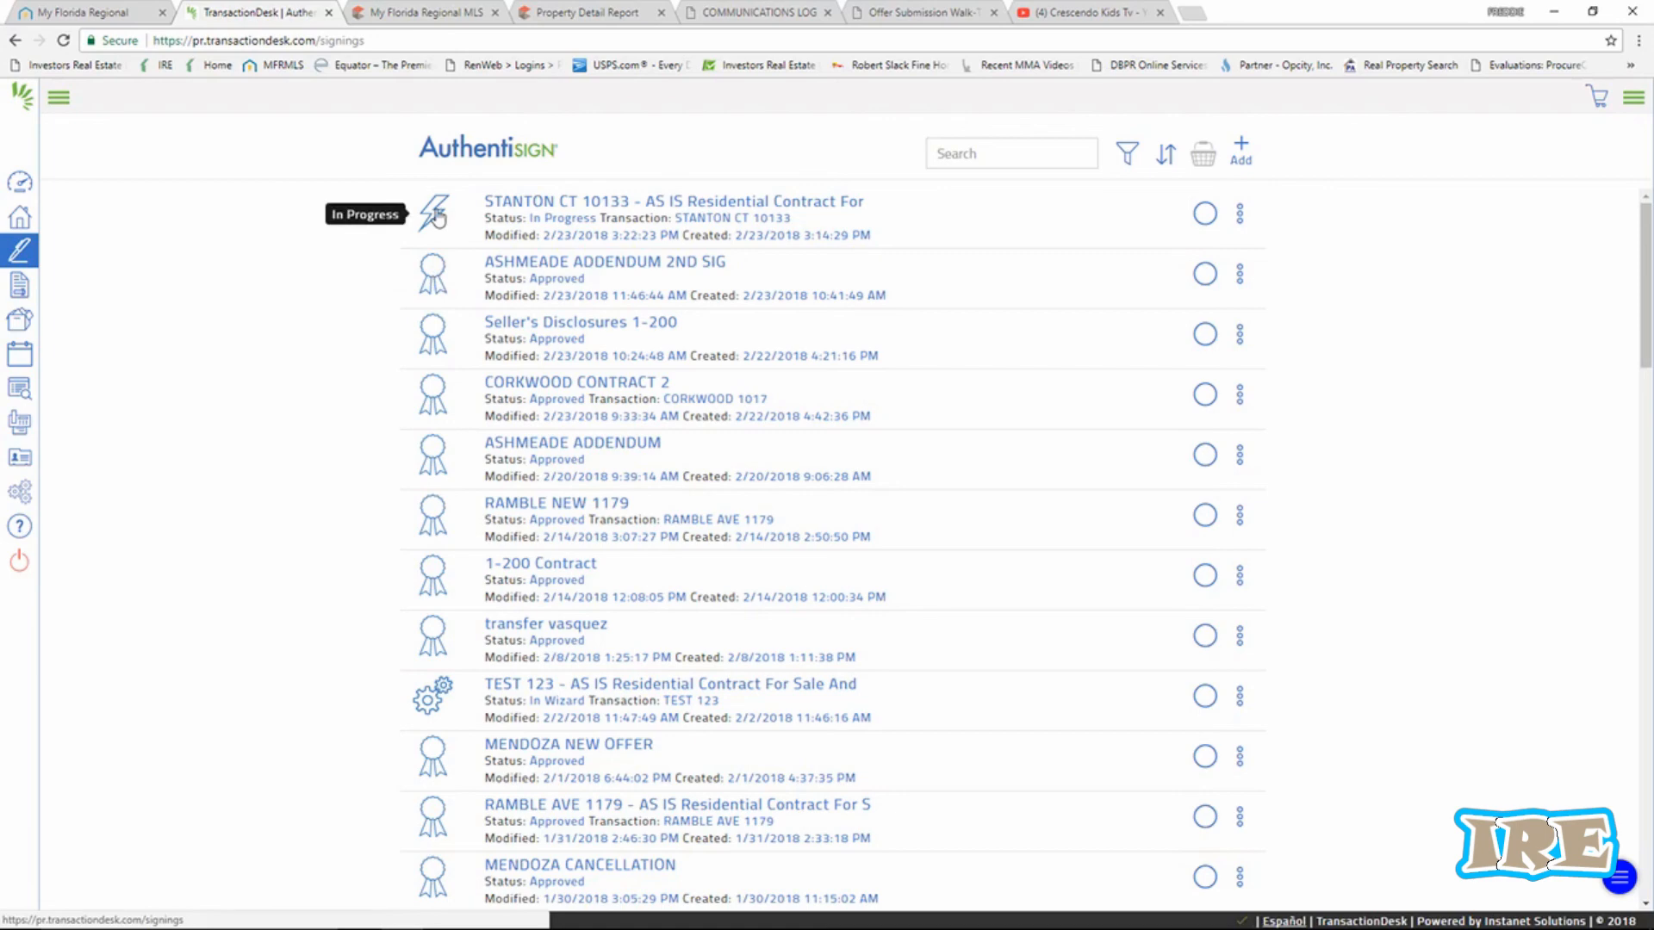
pyautogui.click(523, 206)
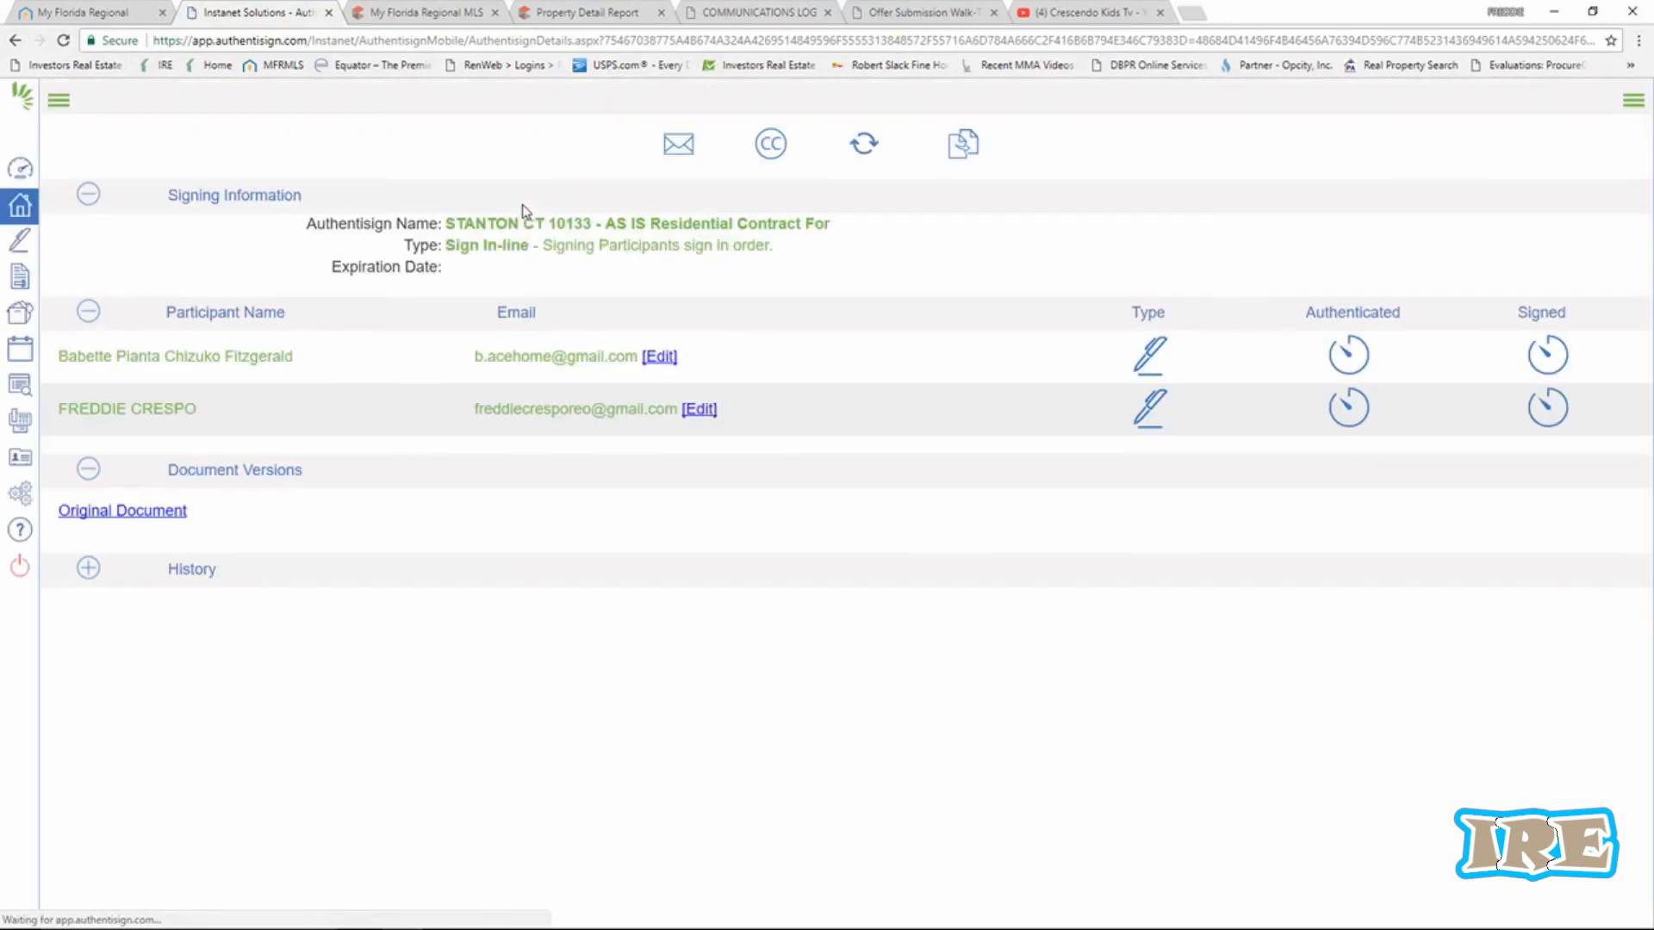